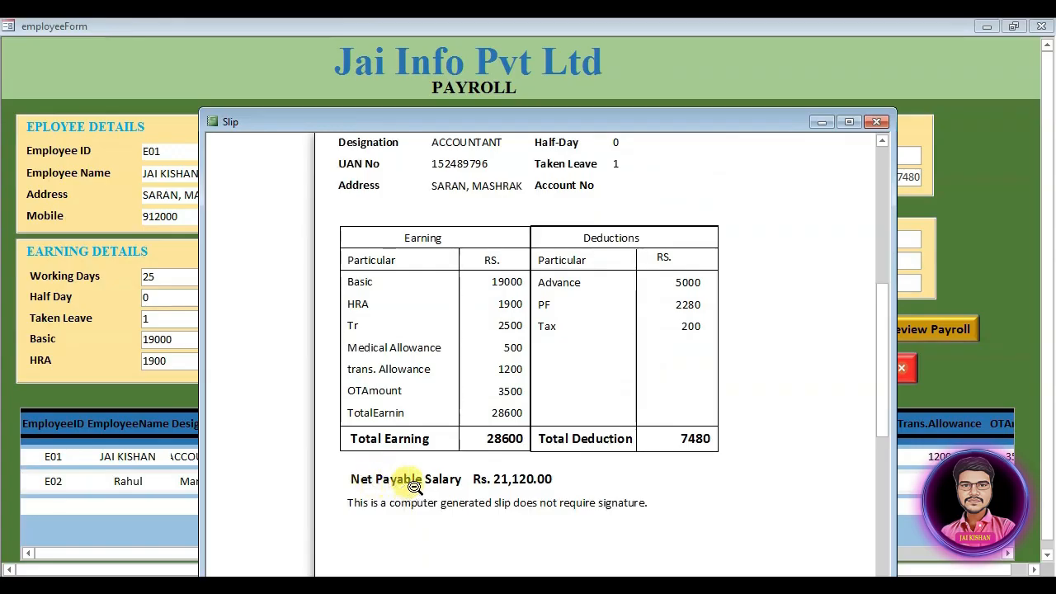
Step: Zoom out on the salary slip, cancel its print, and close the slip window
click(593, 497)
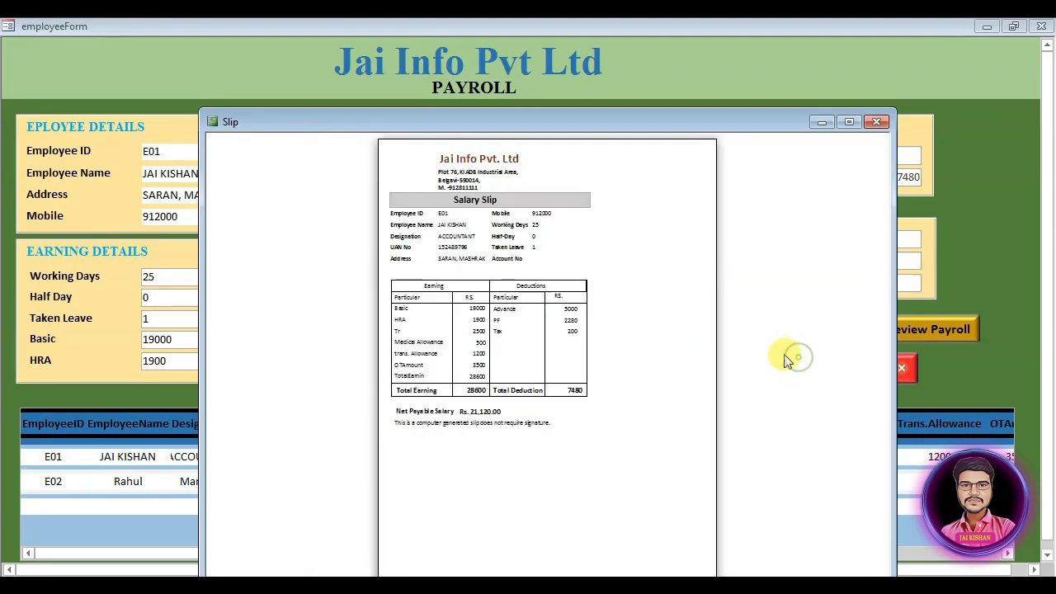
click(876, 122)
click(653, 372)
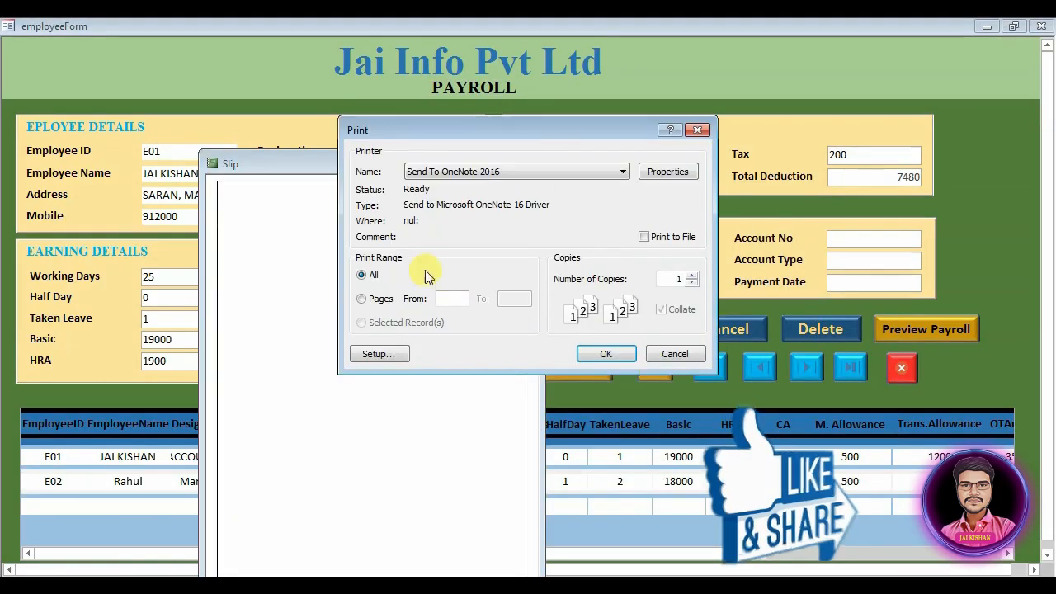
click(672, 353)
click(549, 165)
Step: Review the full employee list in a maximized window, then close it
click(580, 364)
drag(616, 179, 351, 41)
double_click(352, 42)
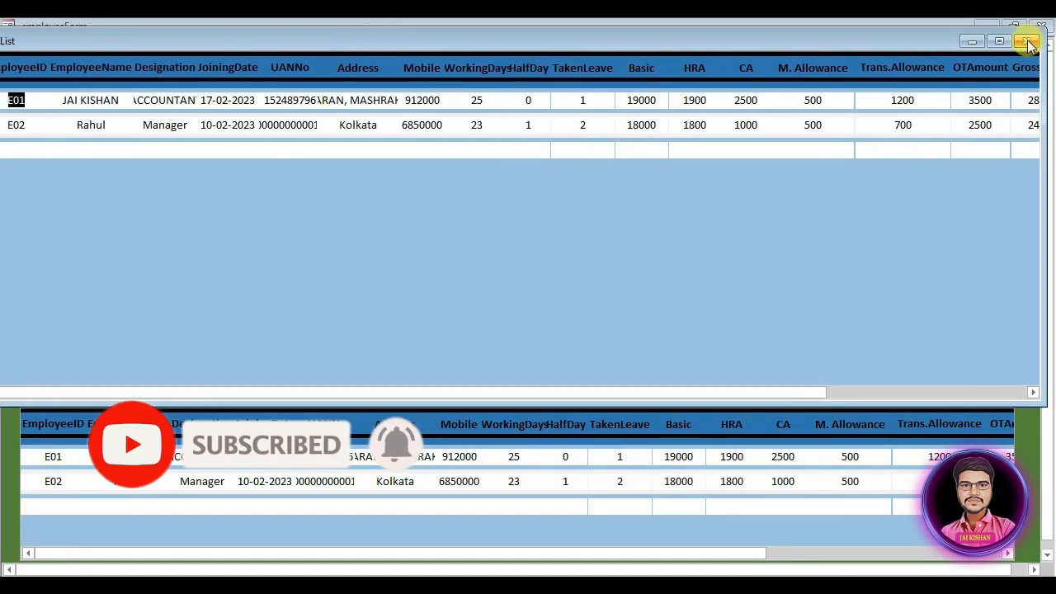
click(1029, 39)
Step: Clear the form, exit the payroll application, and start a blank database named PAYROLL 1.0
click(902, 367)
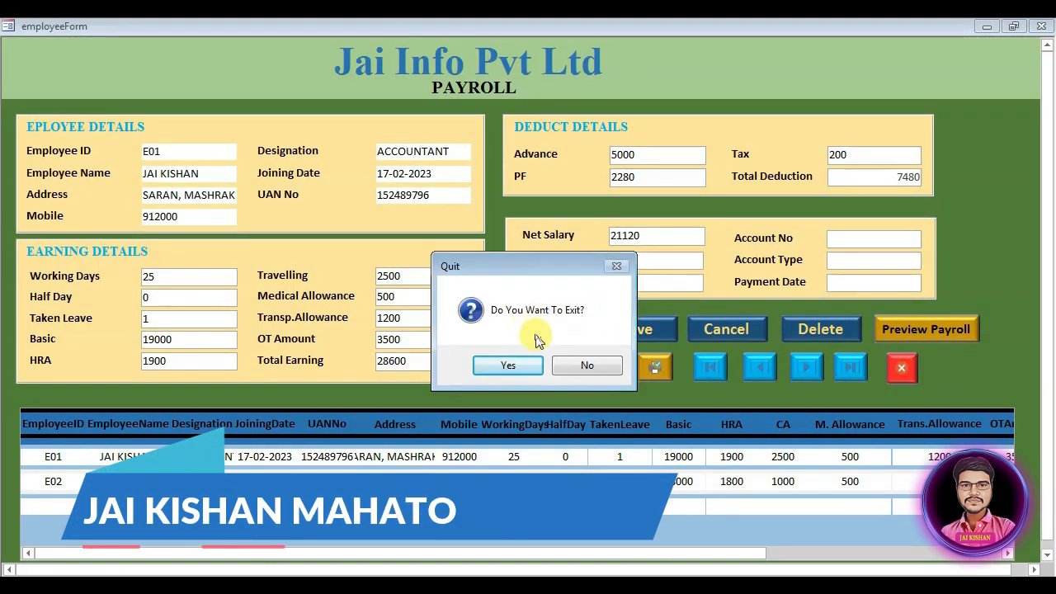
click(588, 364)
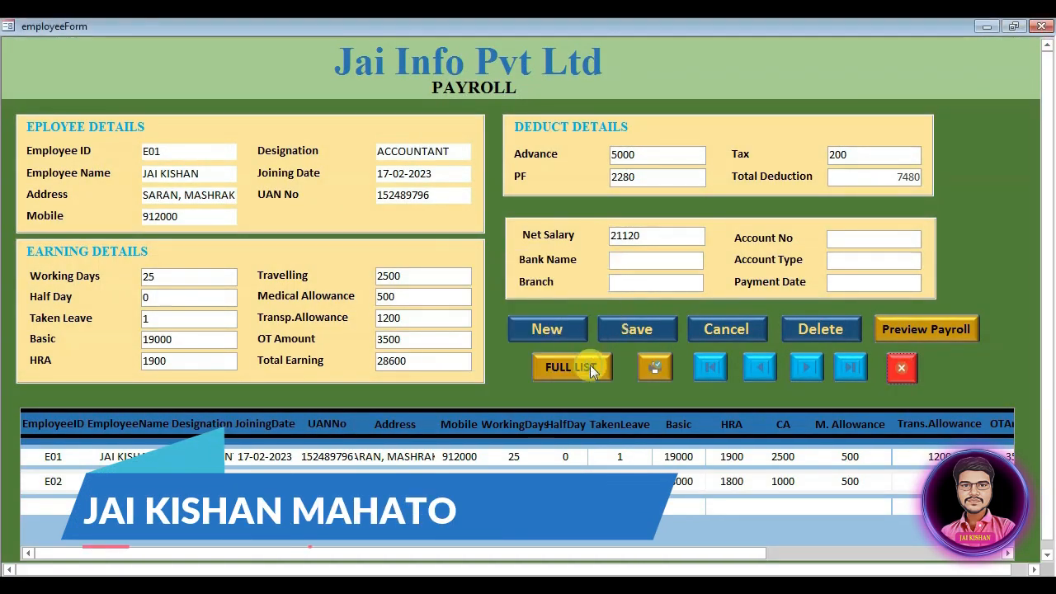
click(552, 329)
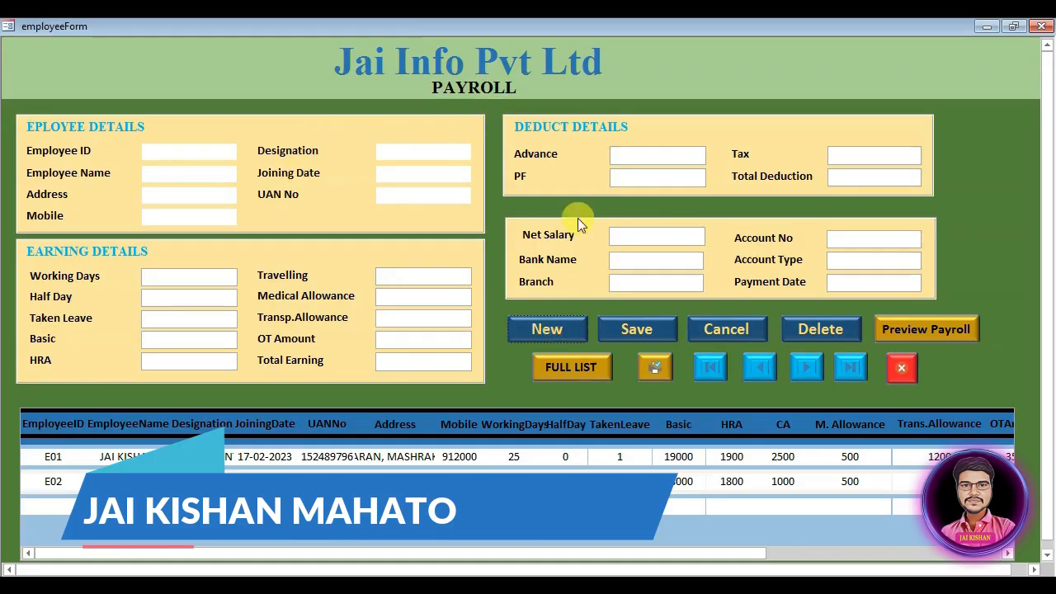
click(899, 369)
click(505, 365)
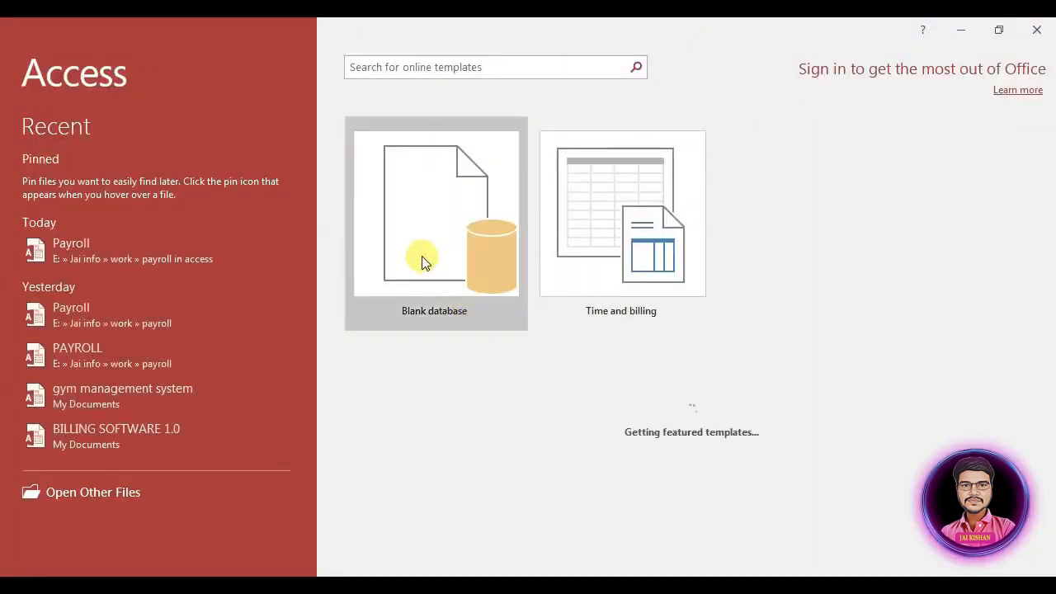
click(421, 259)
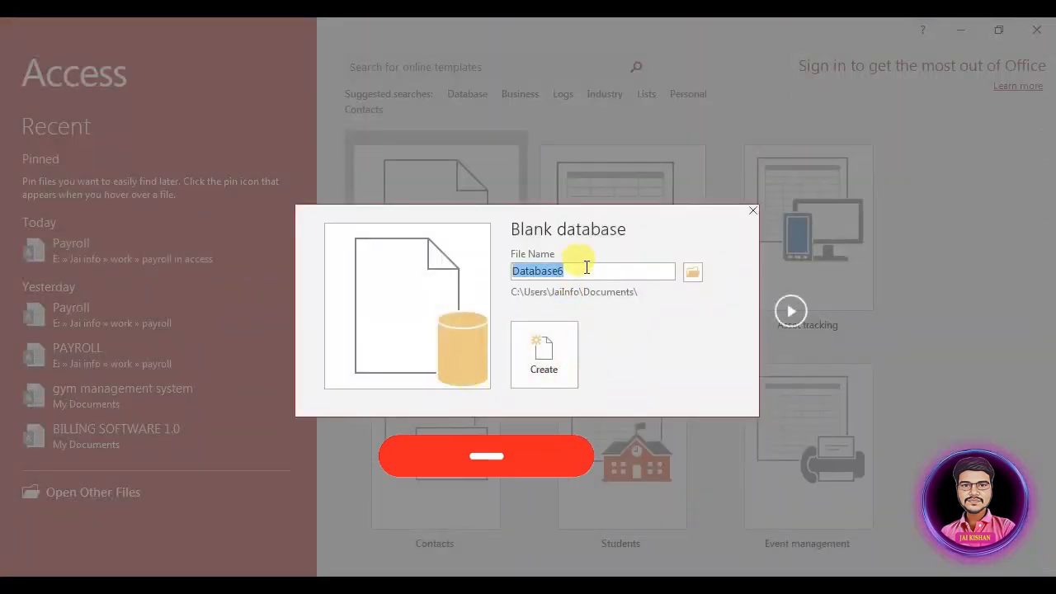
text(PAYROLL 1.0)
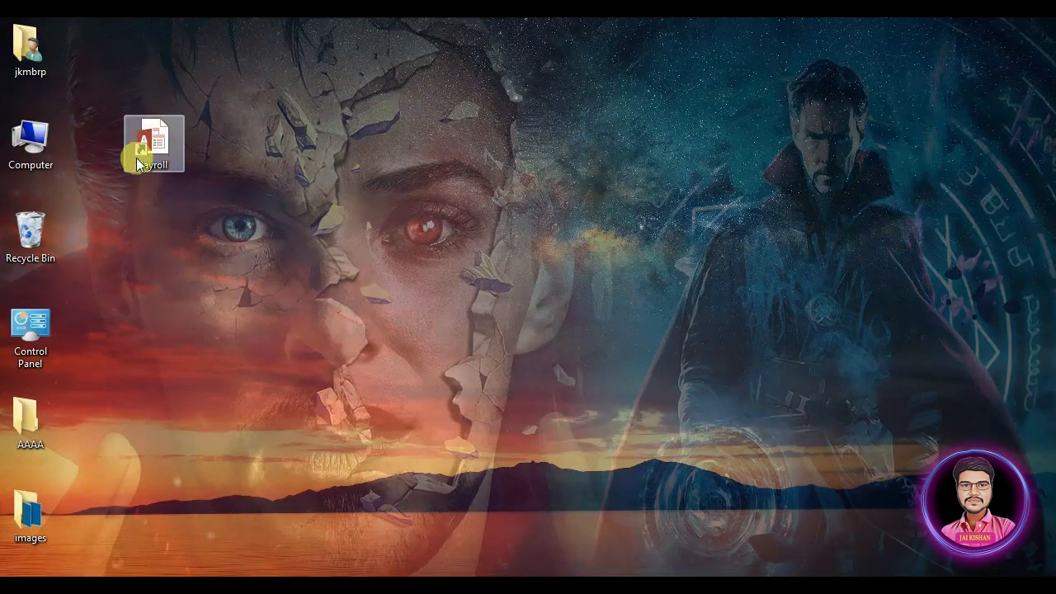
Step: Open the Payroll database and read employee E01's enlarged salary slip showing Rs. 21,120.00 net payable
double_click(155, 153)
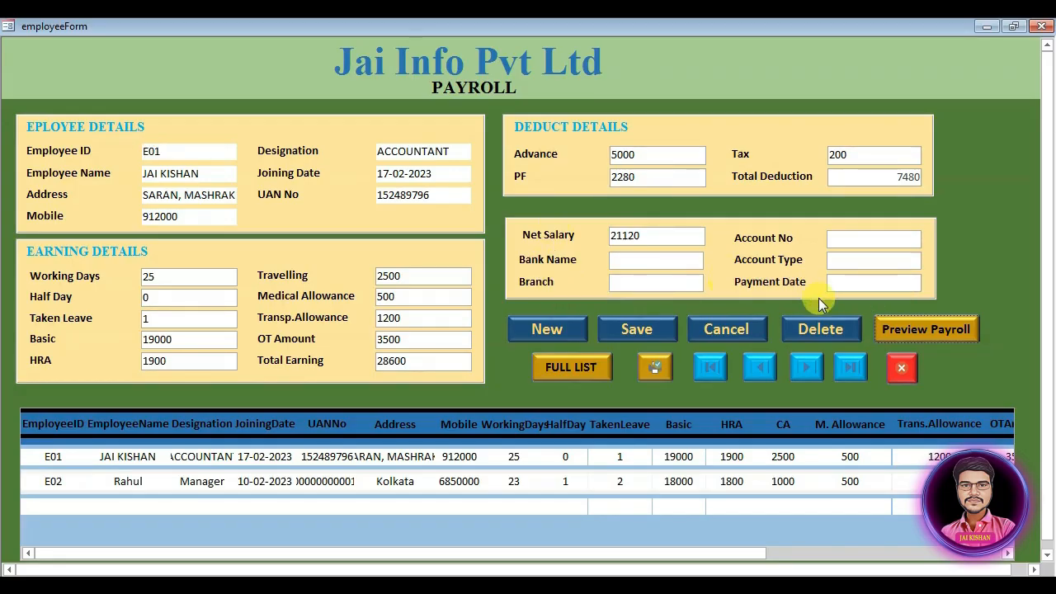
click(886, 327)
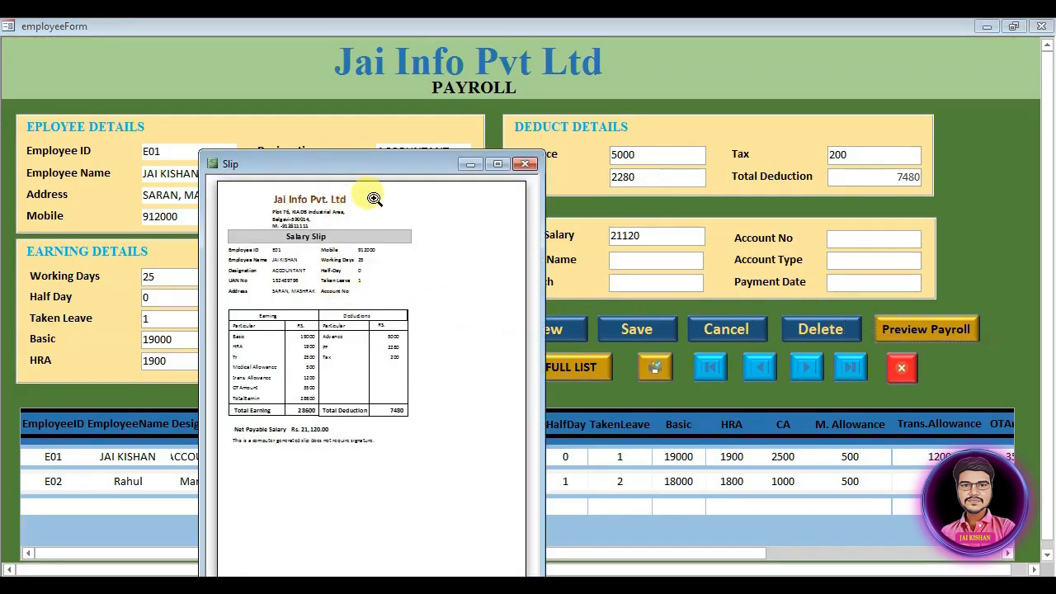
drag(543, 152, 895, 110)
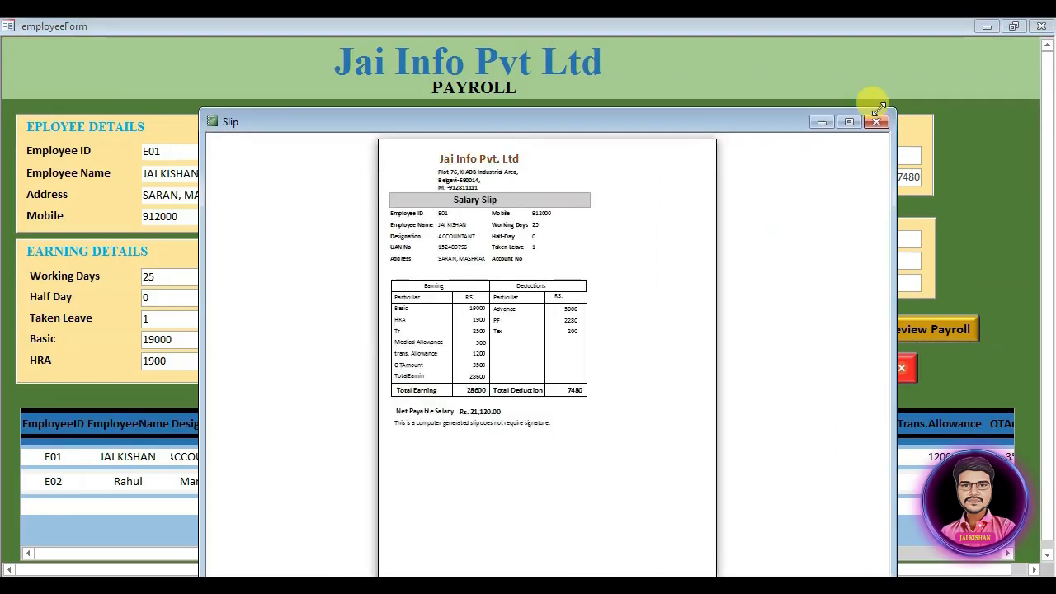
click(445, 194)
scroll(458, 210, up, 2)
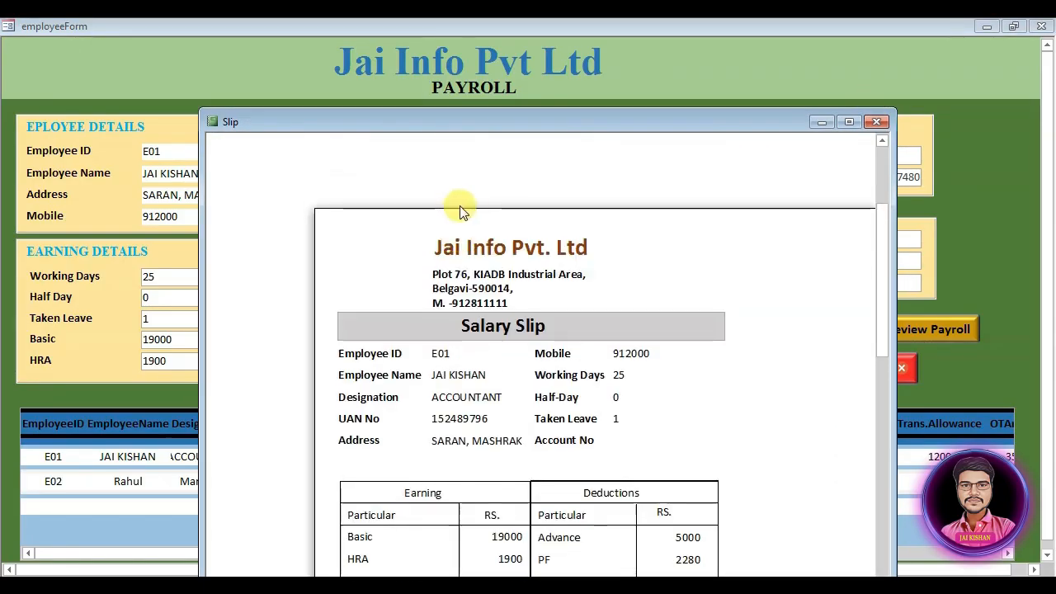
scroll(438, 256, down, 1)
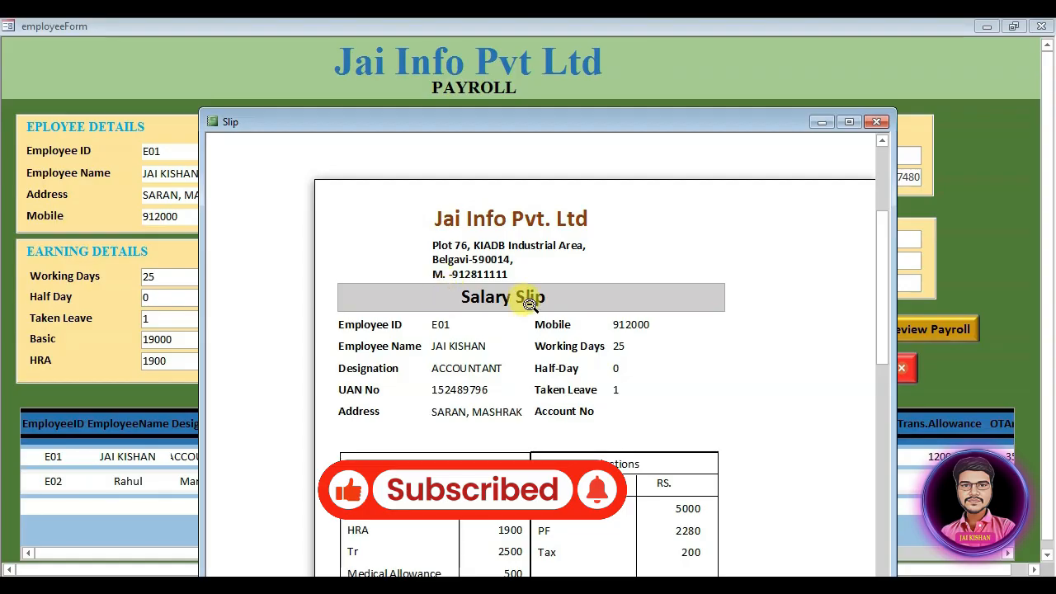
scroll(528, 384, down, 1)
scroll(551, 390, down, 4)
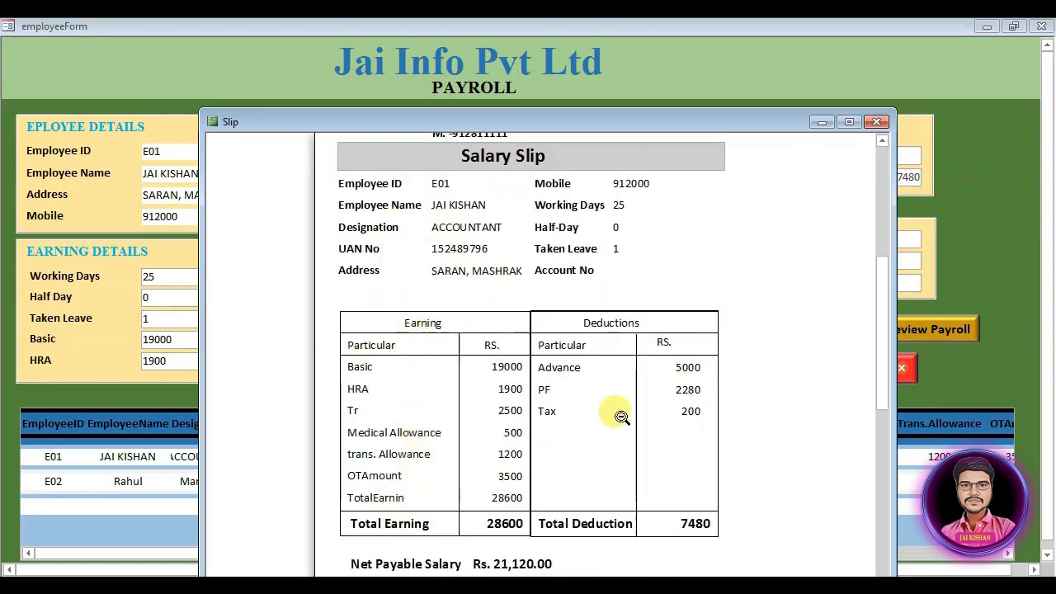
scroll(651, 375, down, 3)
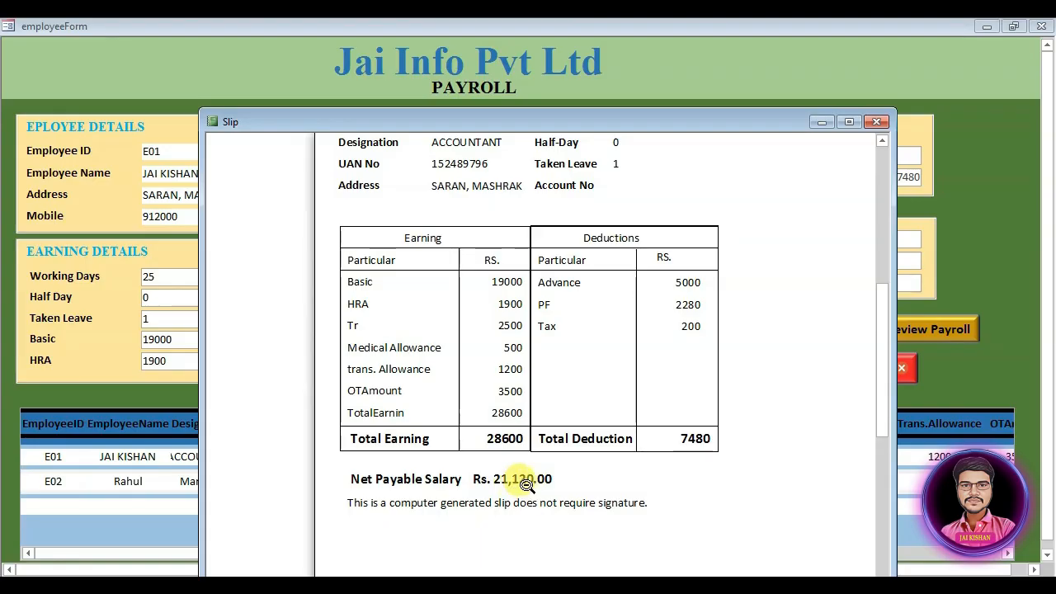
click(794, 368)
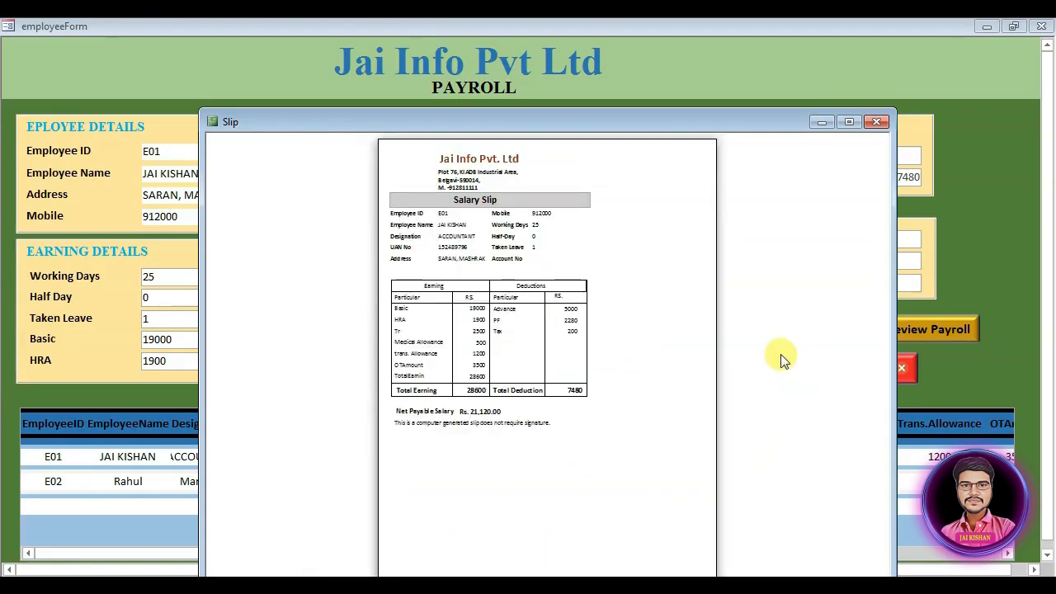
Step: Close the salary slip preview and window, cancelling the print job
click(878, 123)
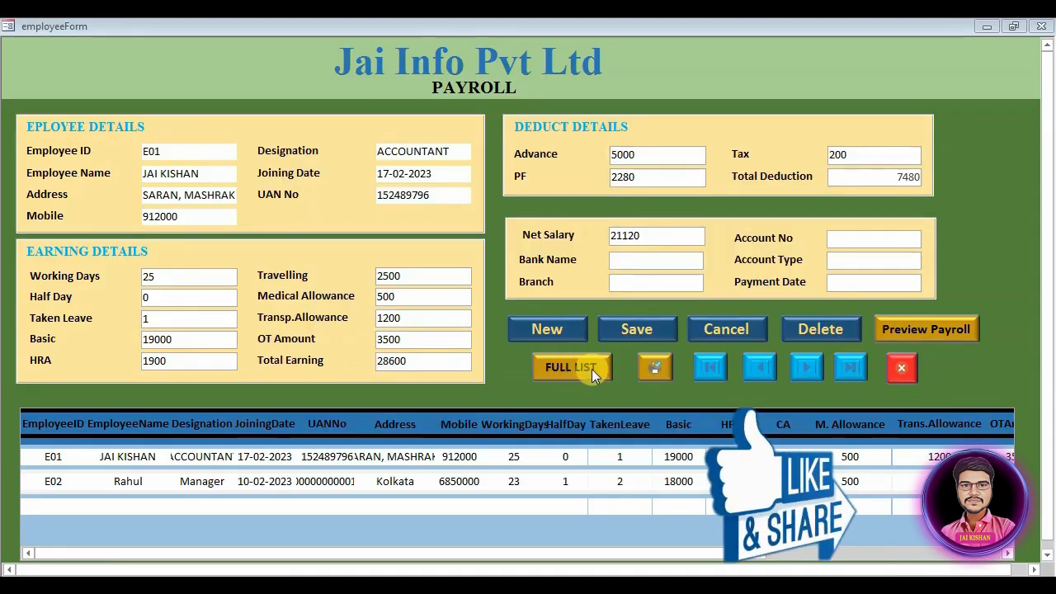
click(637, 367)
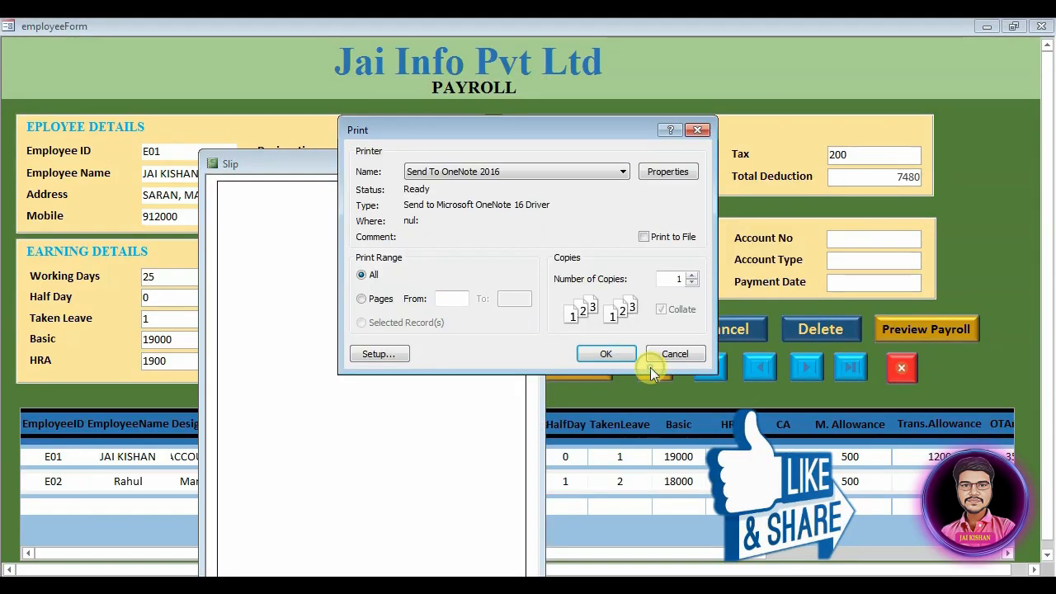
click(673, 353)
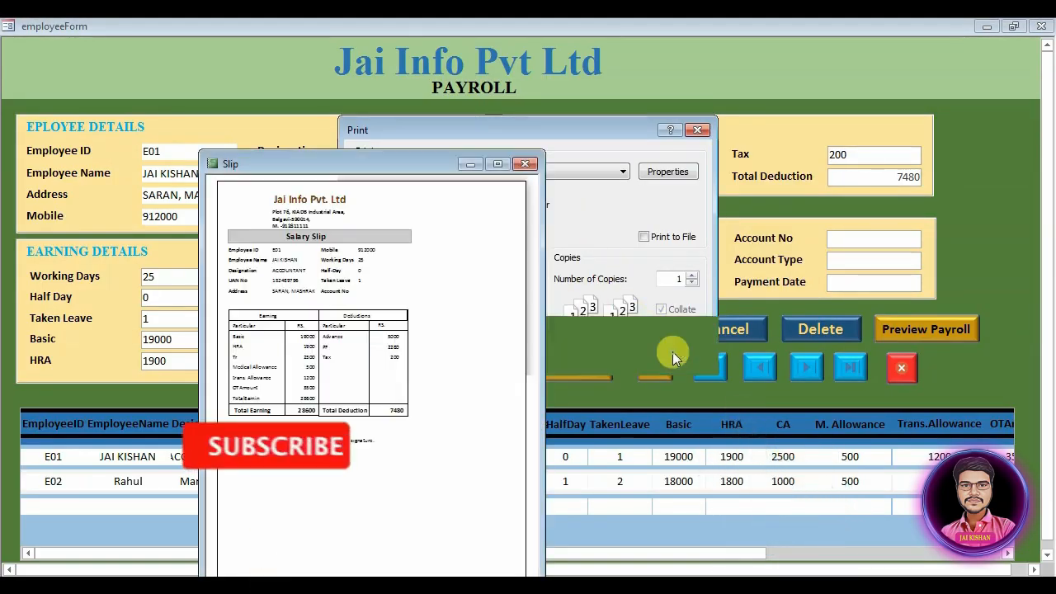
click(525, 164)
Step: Open the full employee list, move it to the top, and close it
click(580, 362)
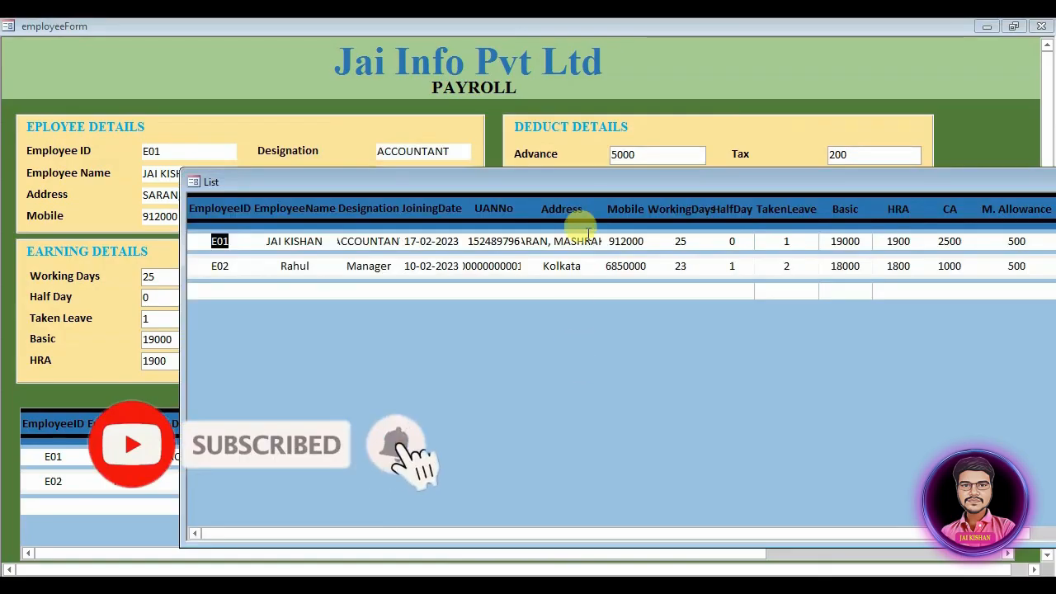
drag(615, 181, 412, 40)
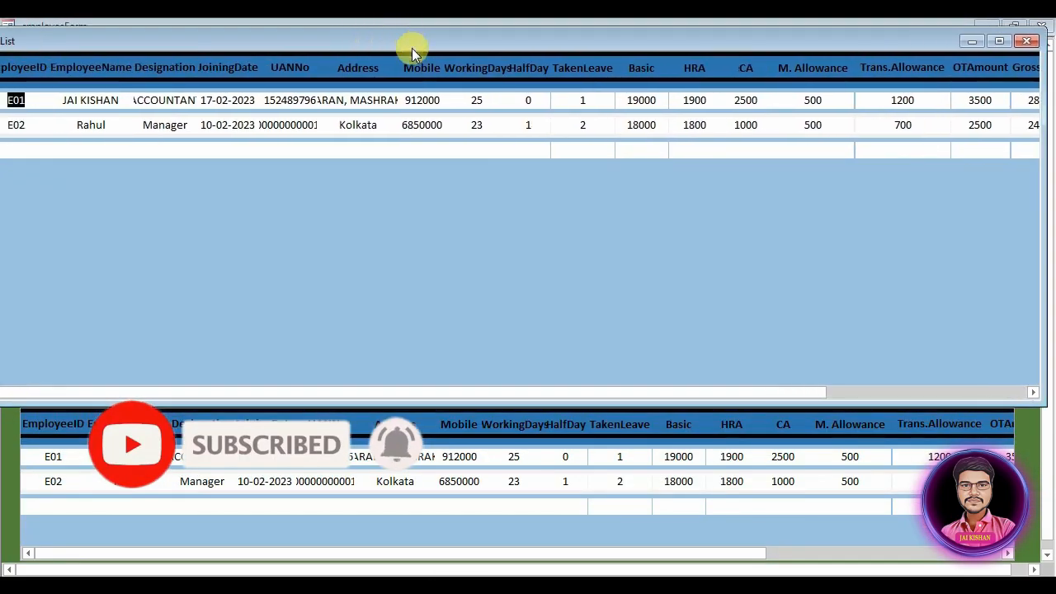
click(1028, 41)
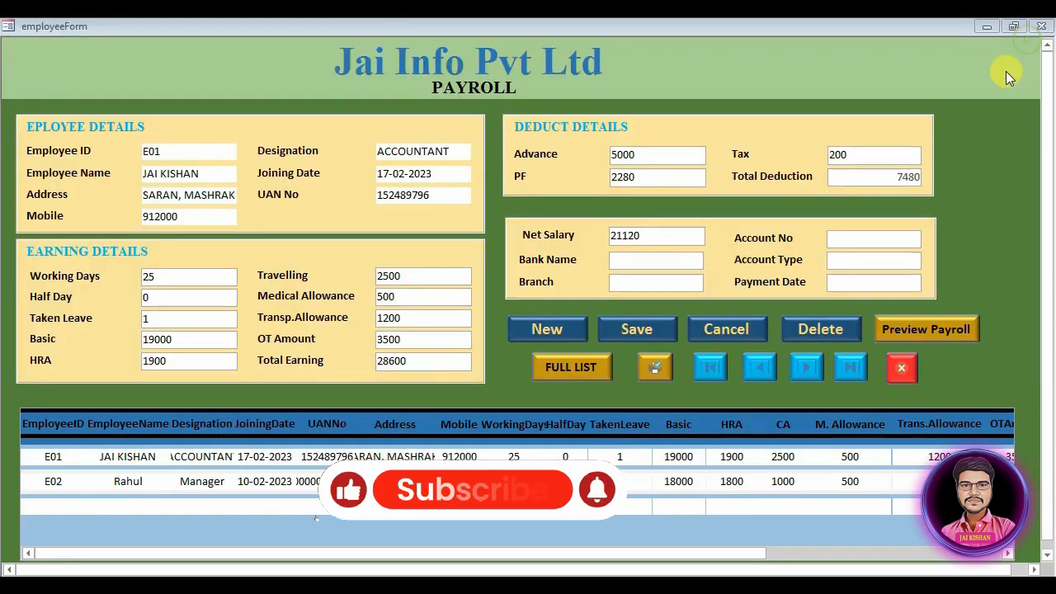
Step: Clear the form for a new employee, then confirm quitting the payroll application
click(902, 368)
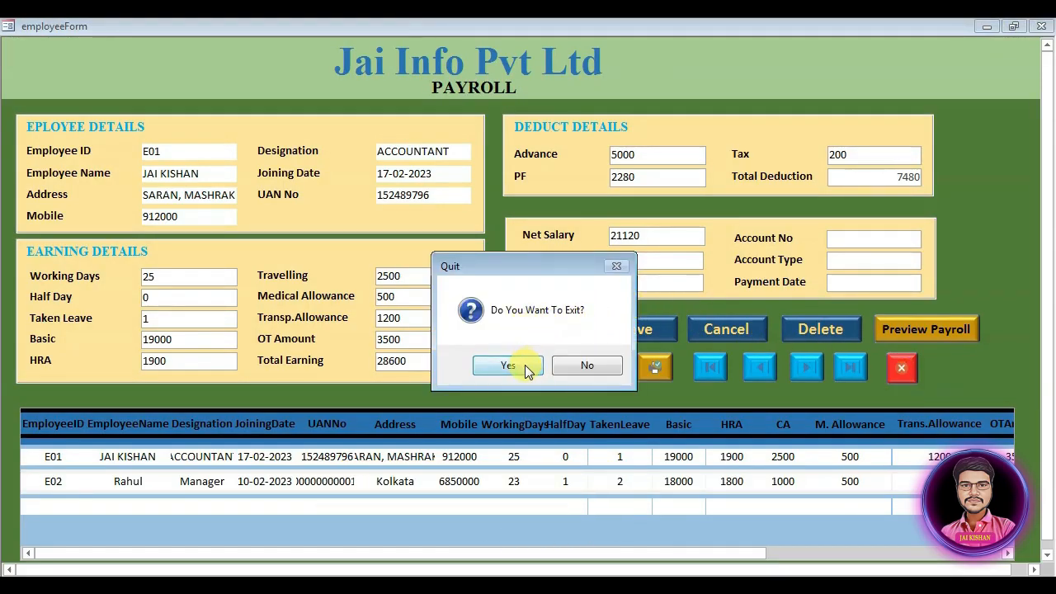
click(588, 365)
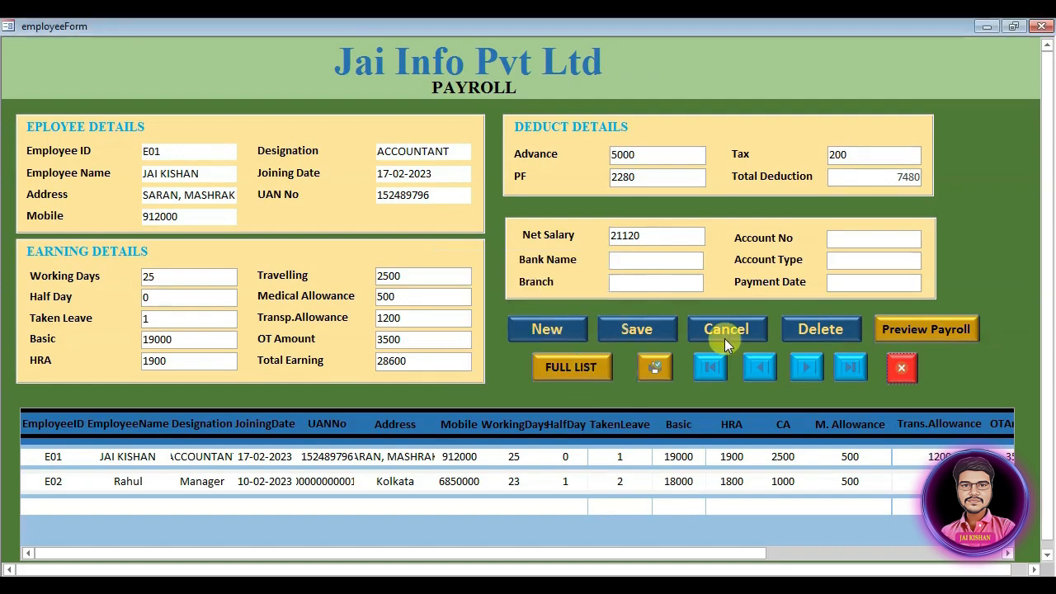
click(557, 328)
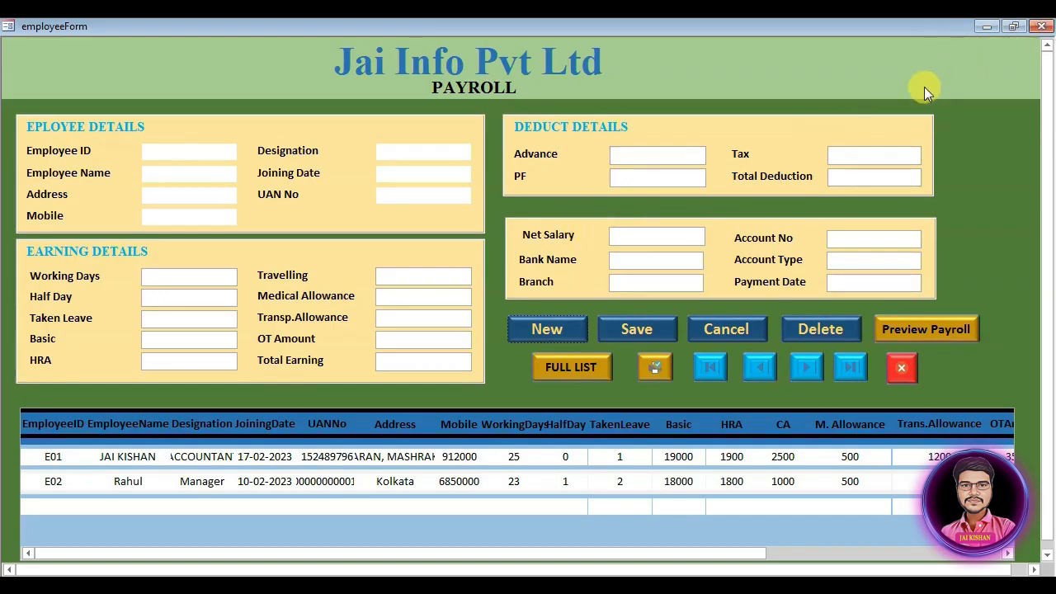
click(901, 367)
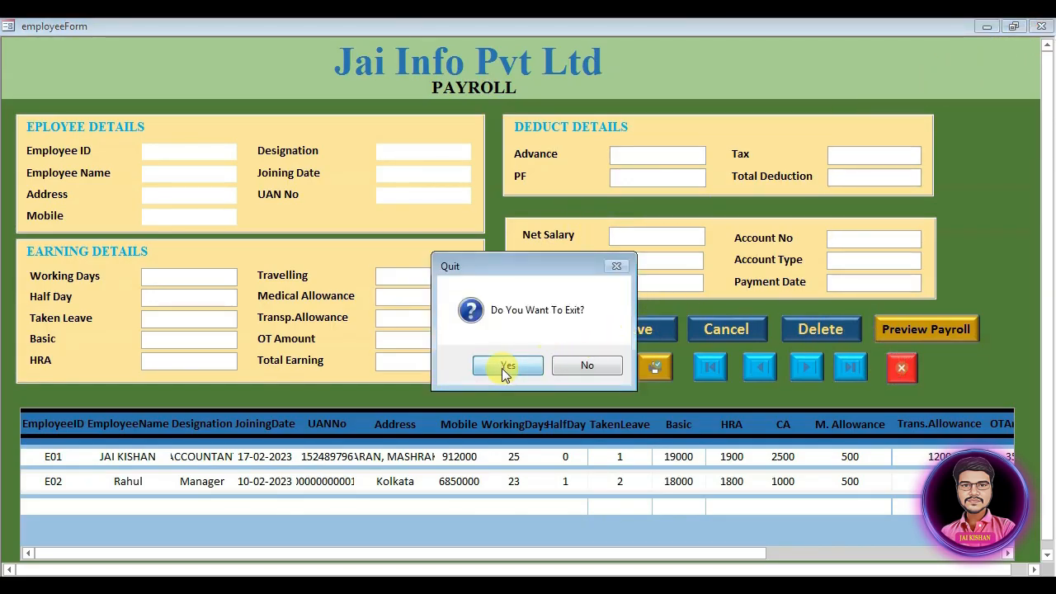
click(506, 369)
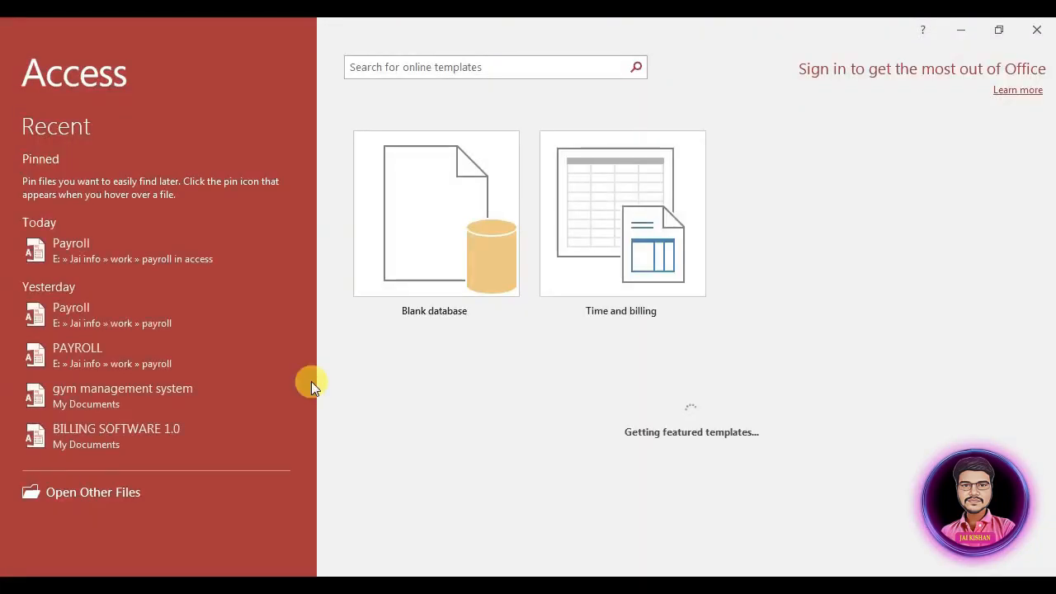
Step: Create a blank database with the file name PAYROLL 1.0
click(420, 253)
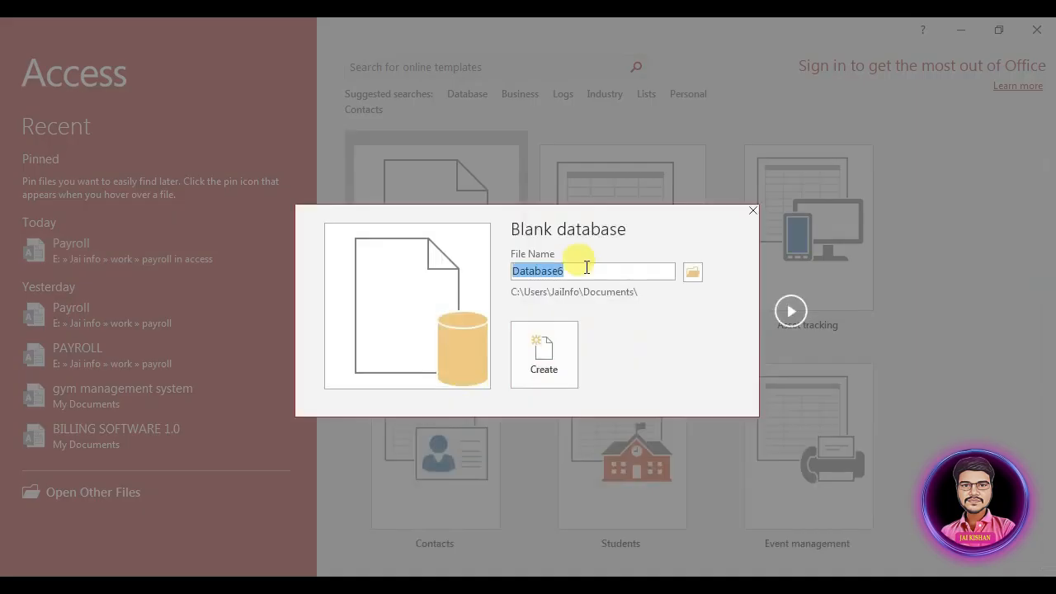
text(PAYROLL 1.0)
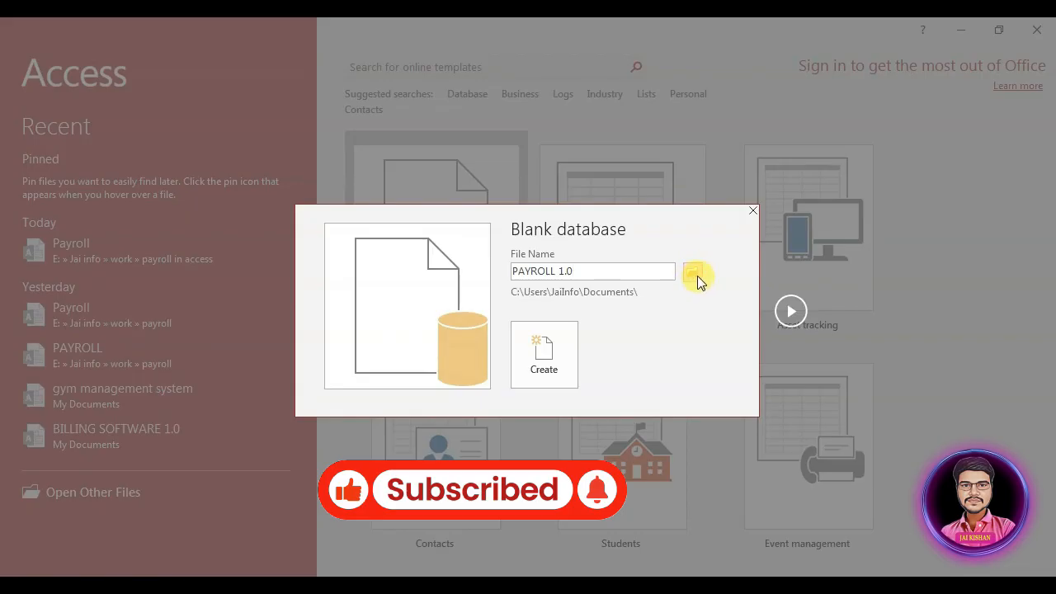
click(523, 362)
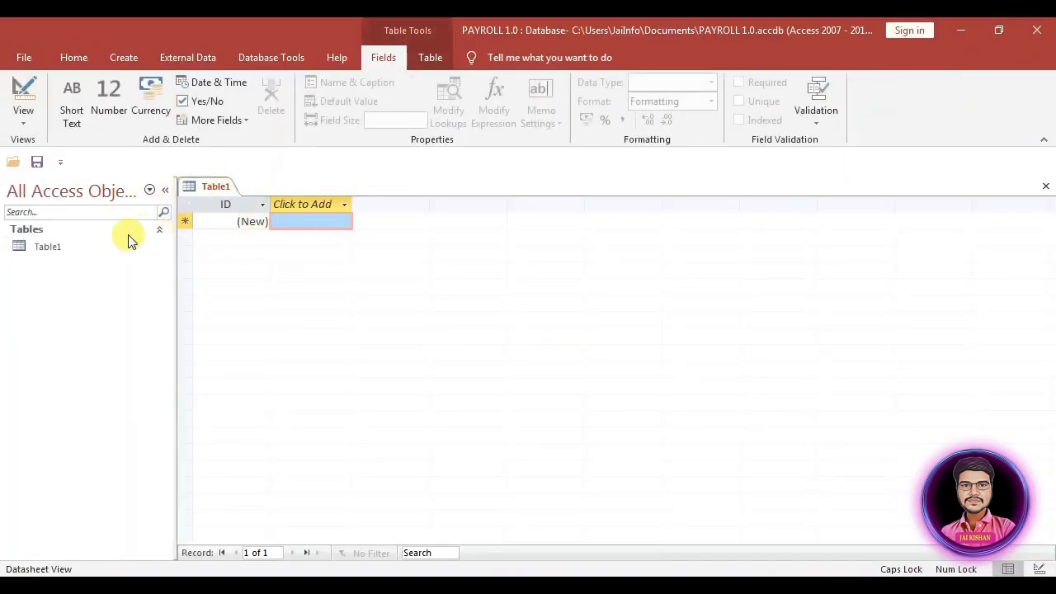
Step: Open Table1 in Design view and save it under the name EMPLOYEE
right_click(63, 250)
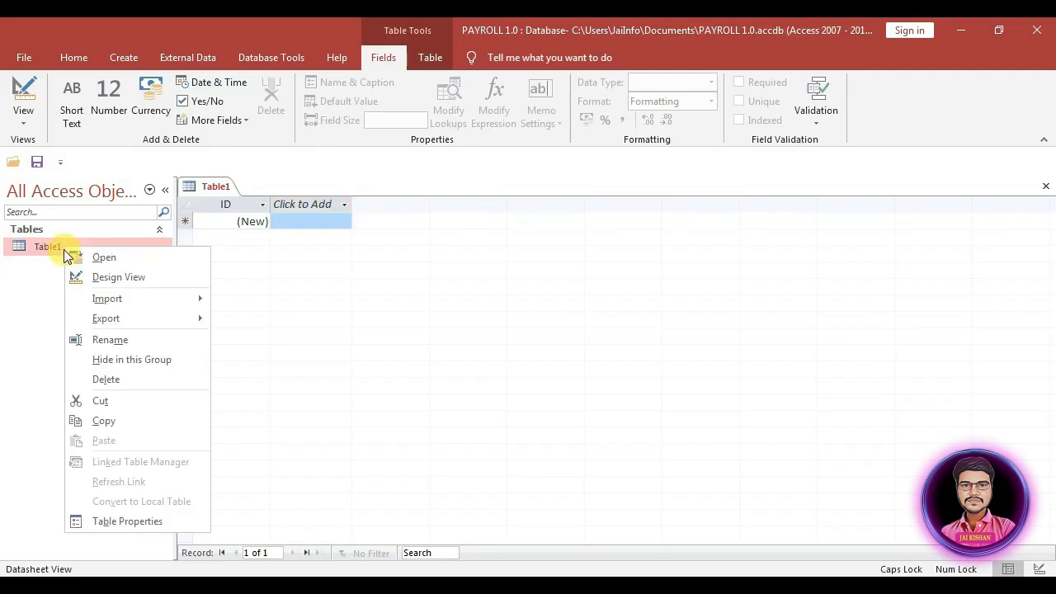
click(106, 277)
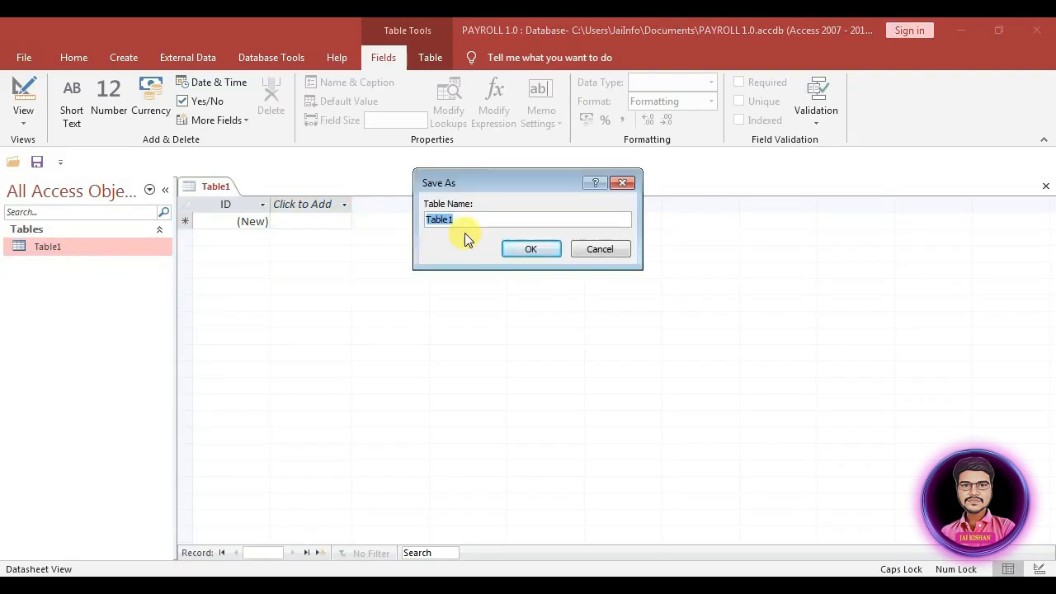
text(EMPLOYEE)
key(Return)
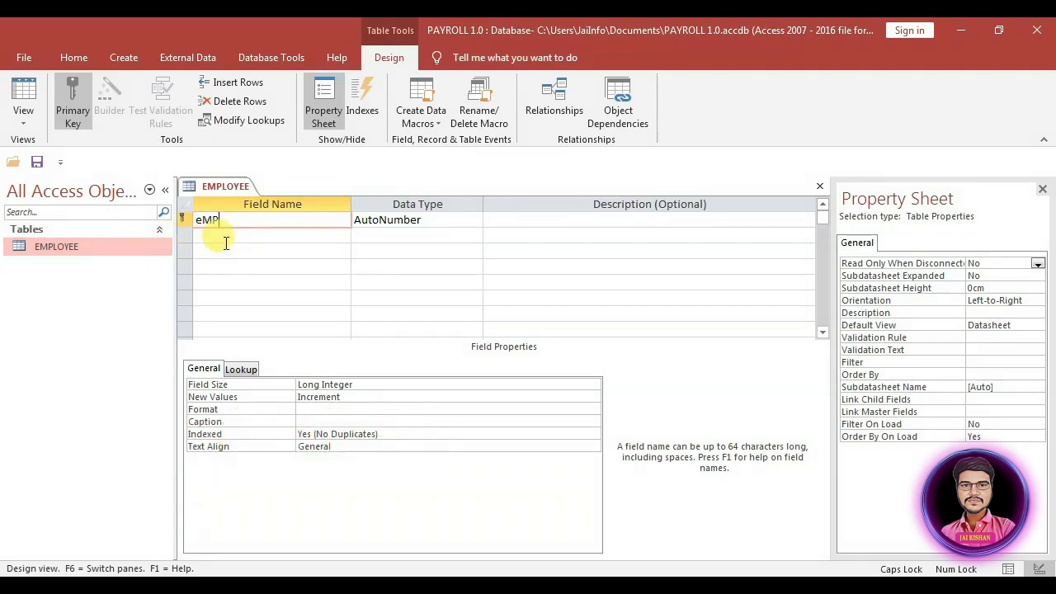
Step: Add EmployeeID, EmplyeeName and Designation as Short Text fields
key(Caps_Lock)
text(EmployeeID)
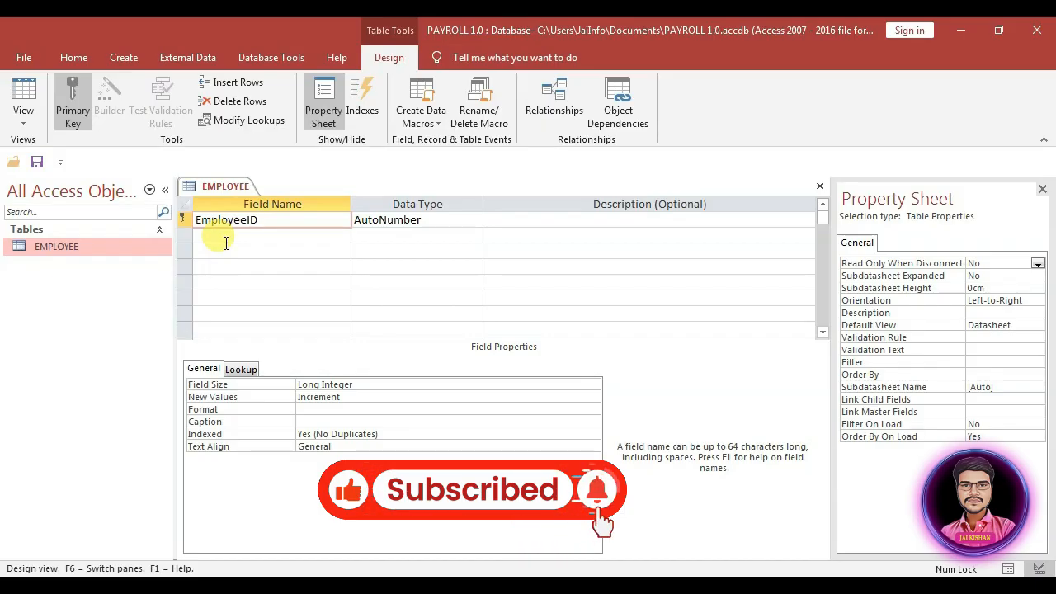
key(Tab)
text(s)
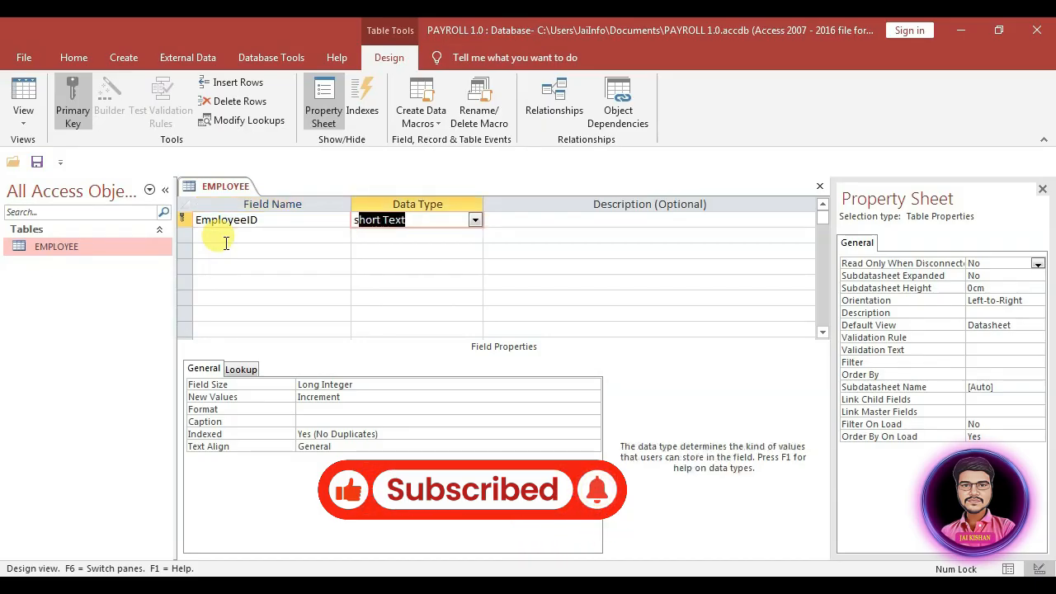
key(Tab)
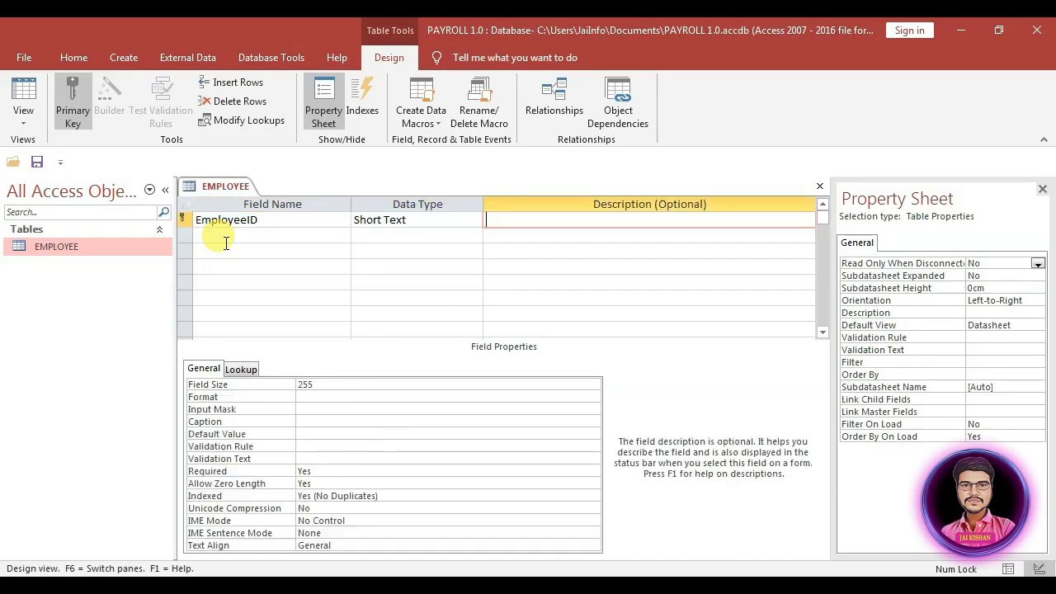
key(Tab)
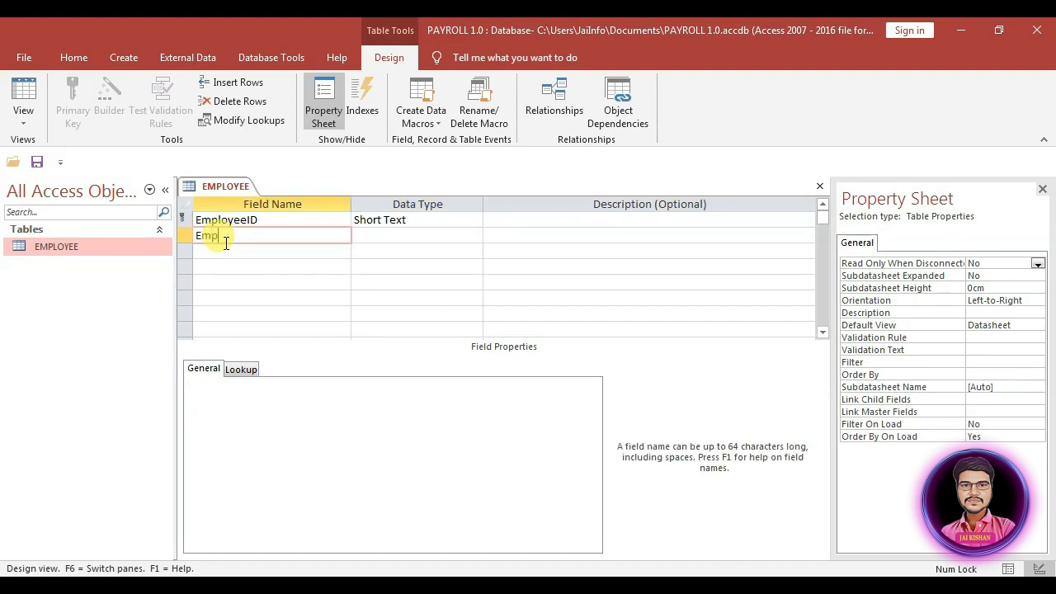
text(plye)
key(Tab)
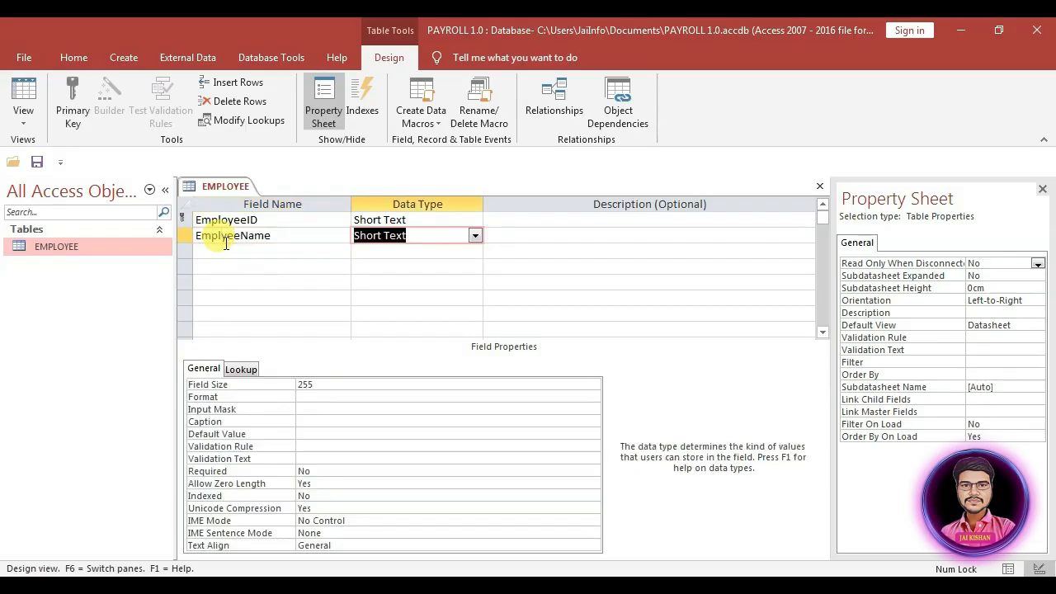
key(Tab)
key(Tab)
key(Tab)
key(Tab)
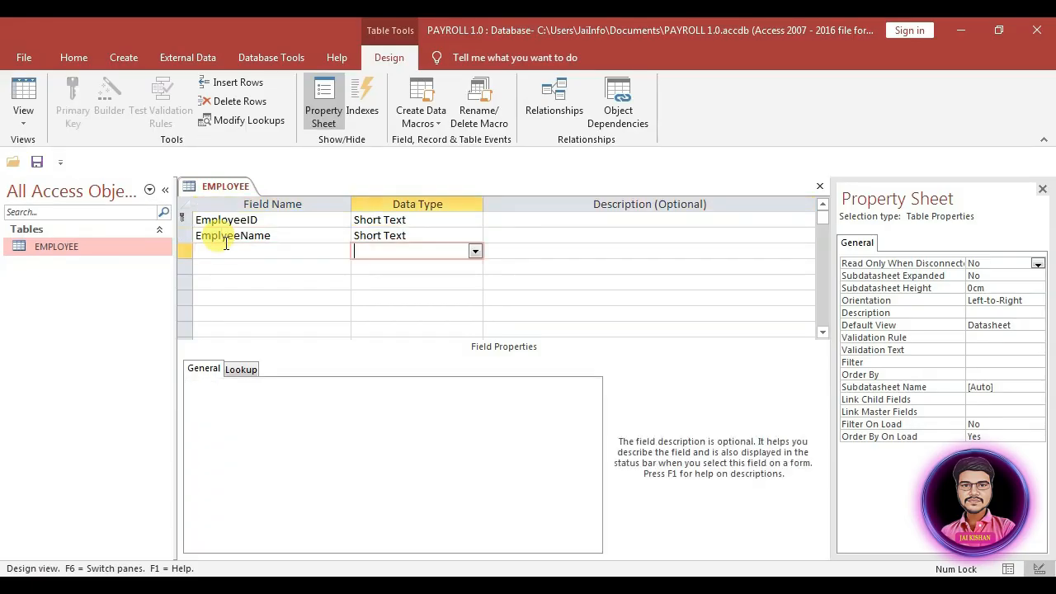
text(des)
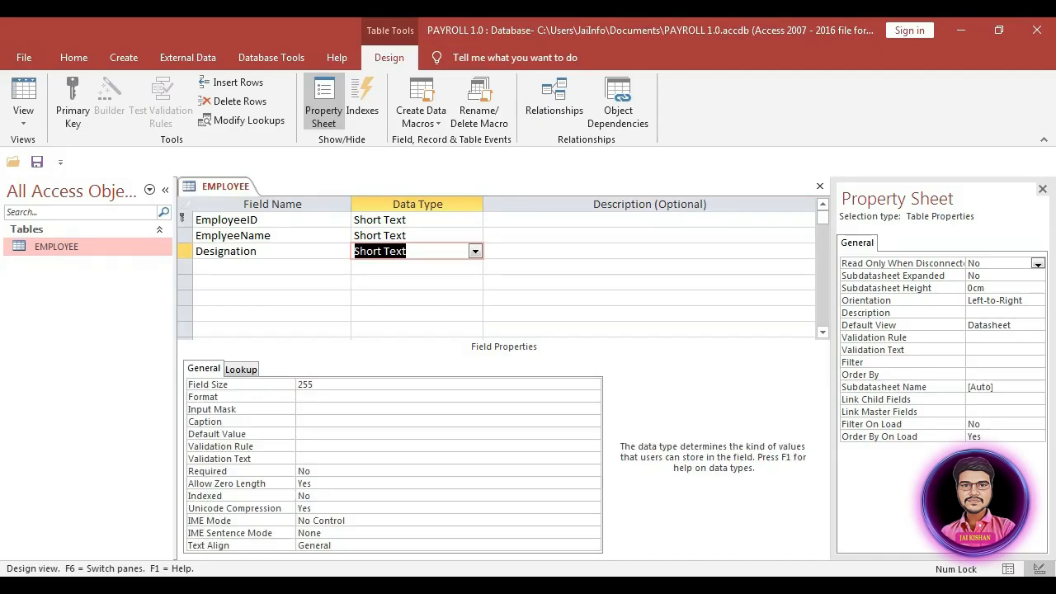
key(Tab)
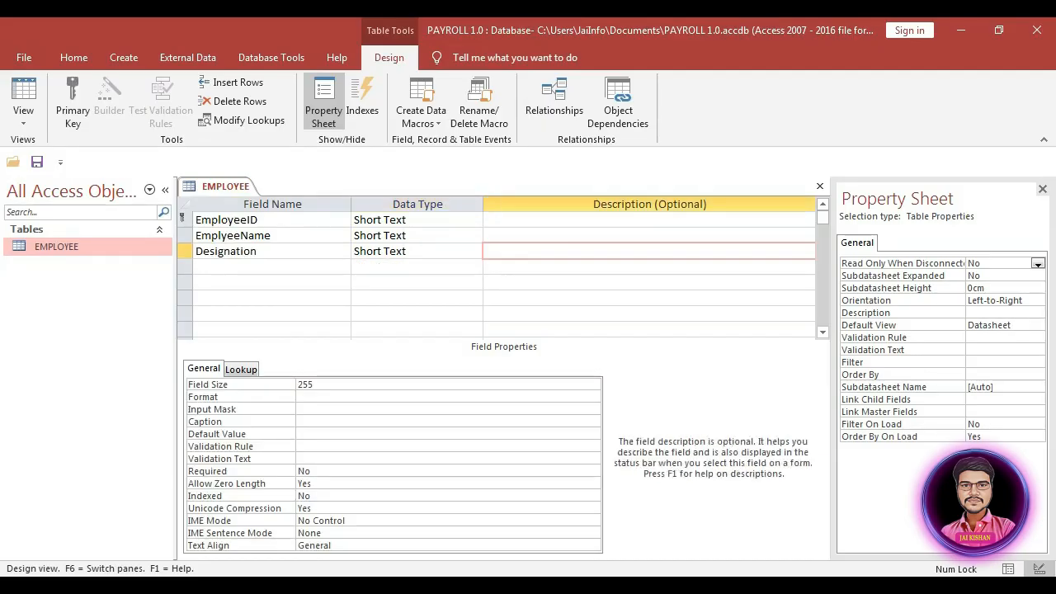
key(Tab)
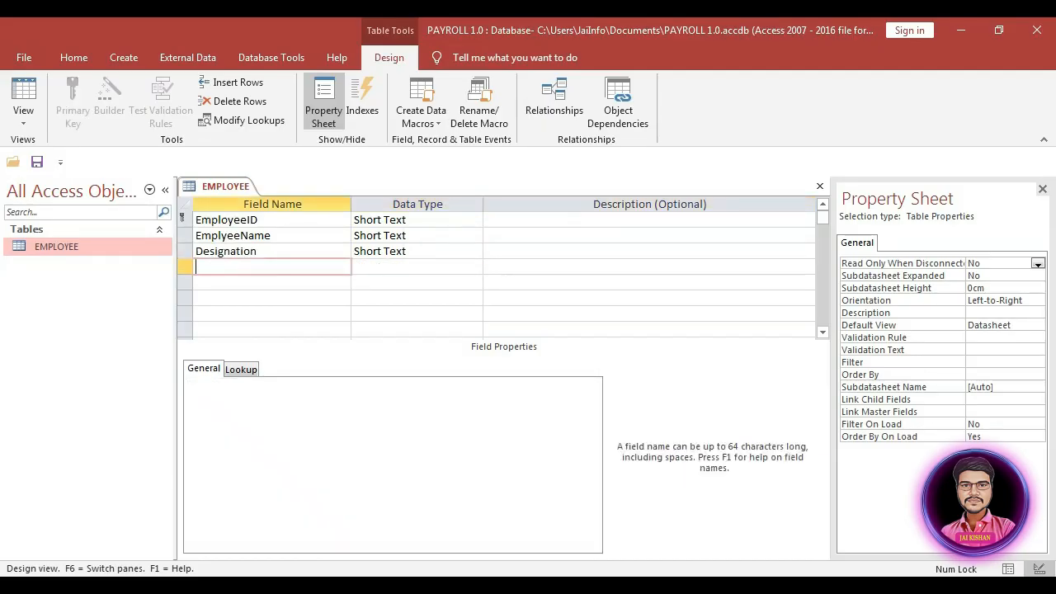
Step: Add JoiningDate as Date/Time, plus UANno and Address as Short Text fields
text(Joiing)
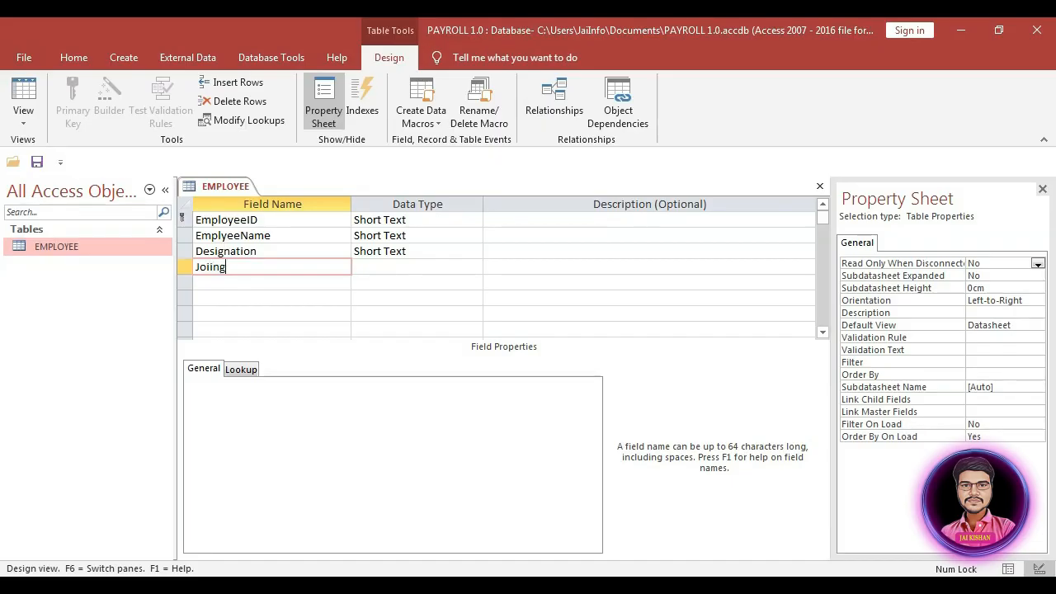
key(BackSpace)
key(BackSpace)
key(BackSpace)
text(ningDate)
key(Tab)
text(d)
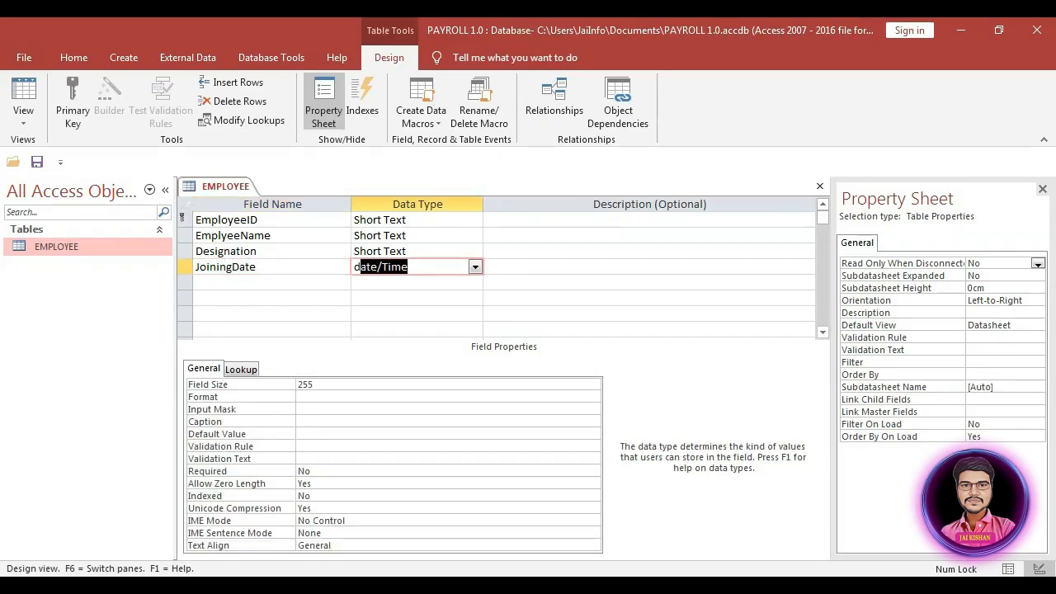
key(Tab)
key(Tab)
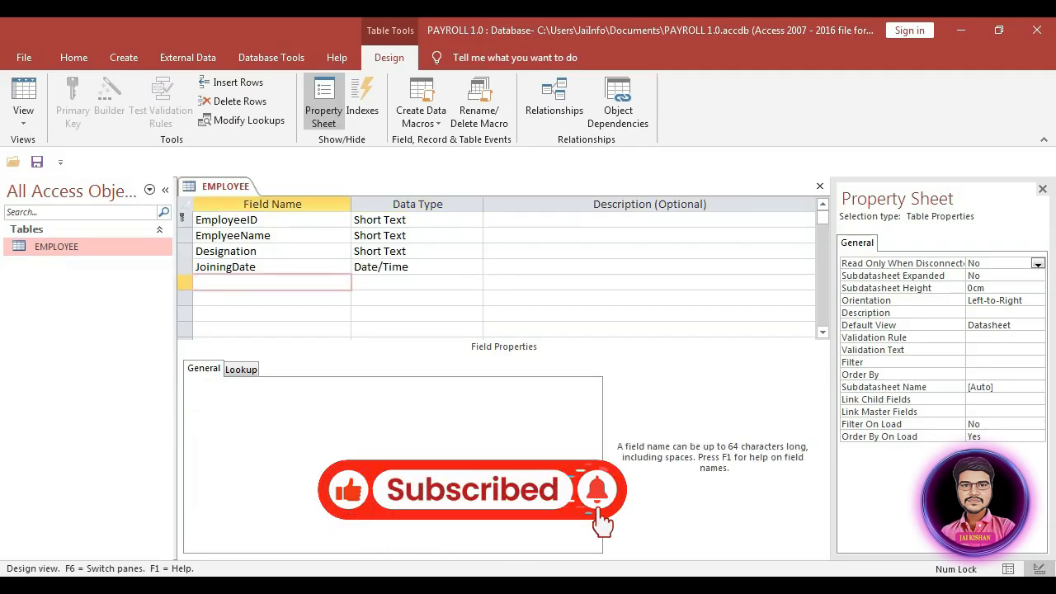
text(UANno)
key(Tab)
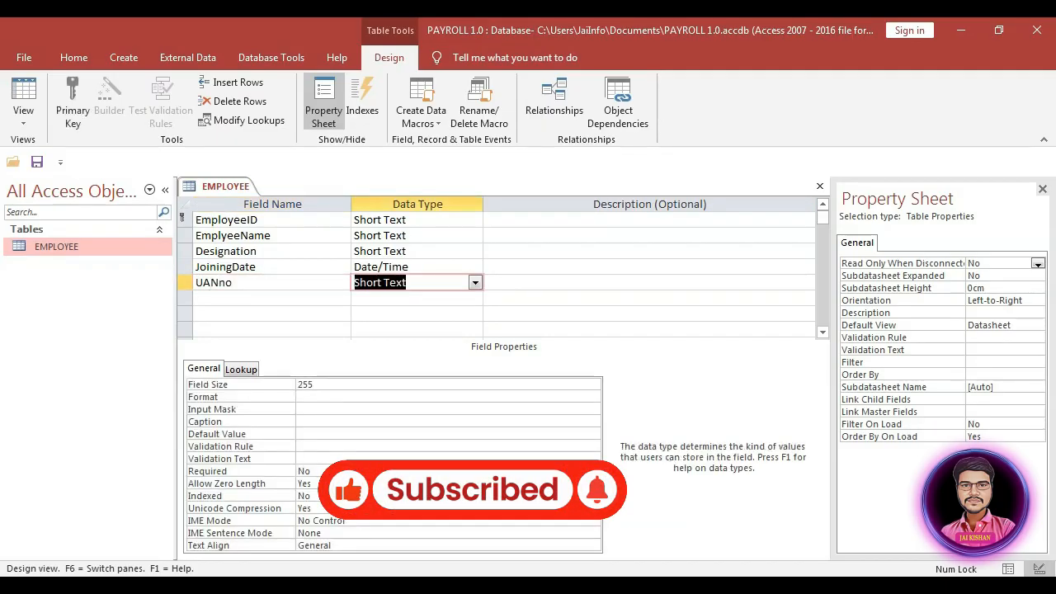
key(Tab)
key(Tab)
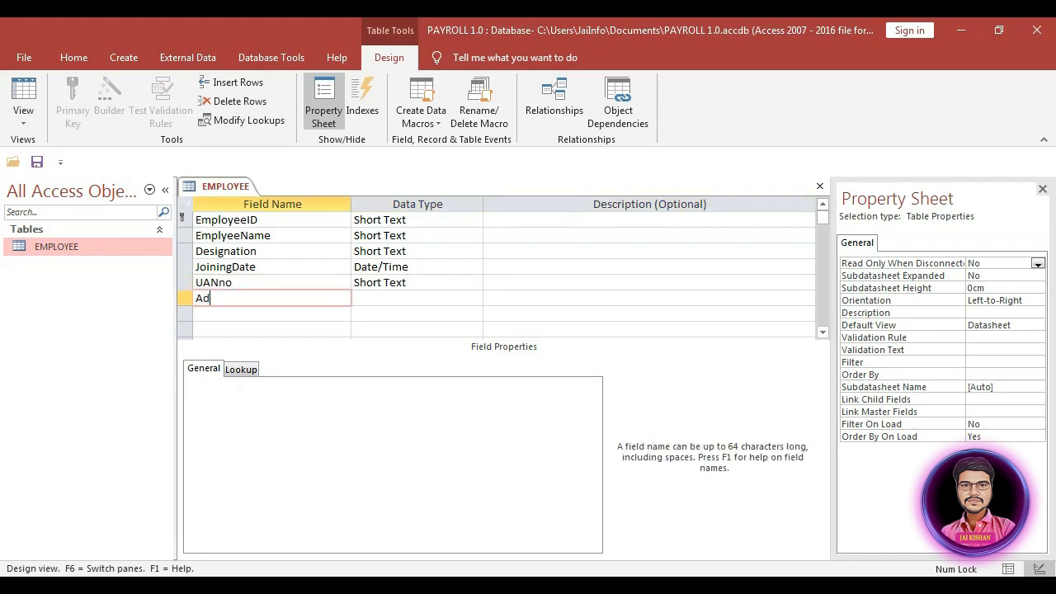
text(Address)
key(Tab)
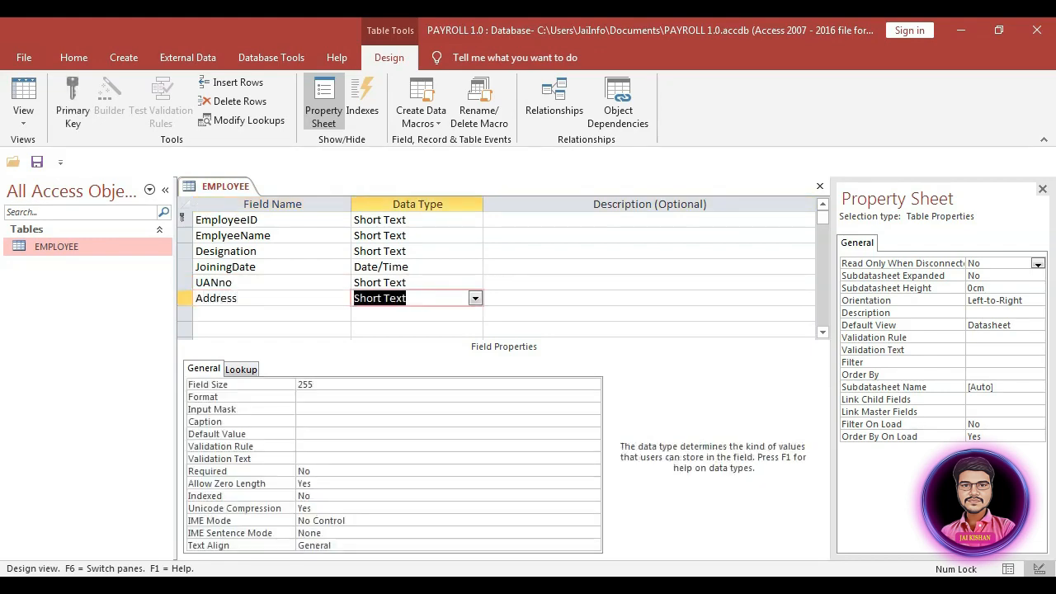
key(Tab)
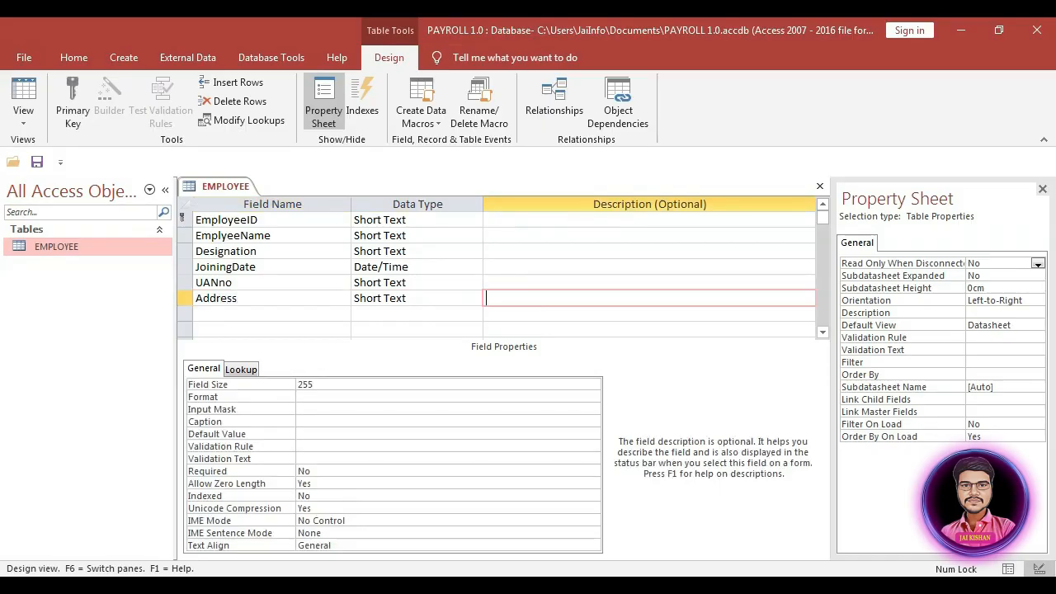
text(Mo)
key(BackSpace)
key(BackSpace)
key(Tab)
Step: Add Mobile as Large Number, and WorkingDays and HalfDay as Number fields
text(Mobile)
key(Tab)
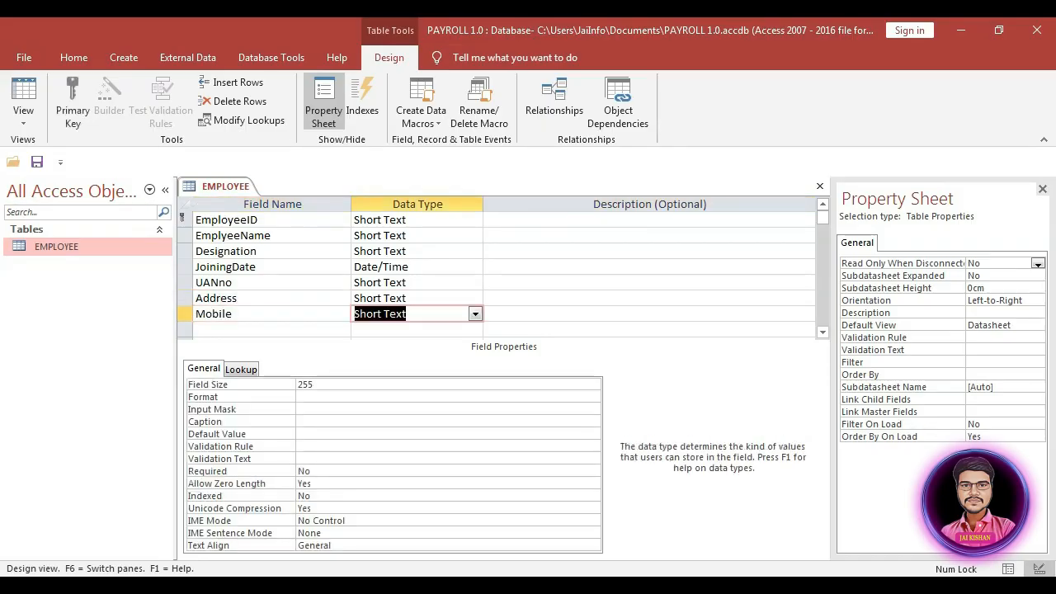
text(large Number)
key(Tab)
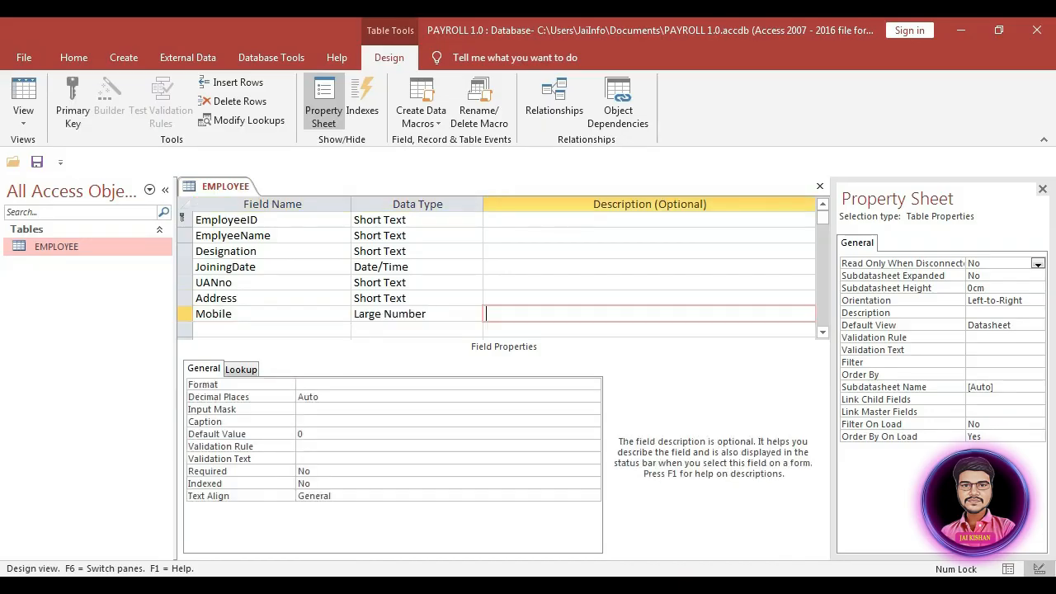
key(Tab)
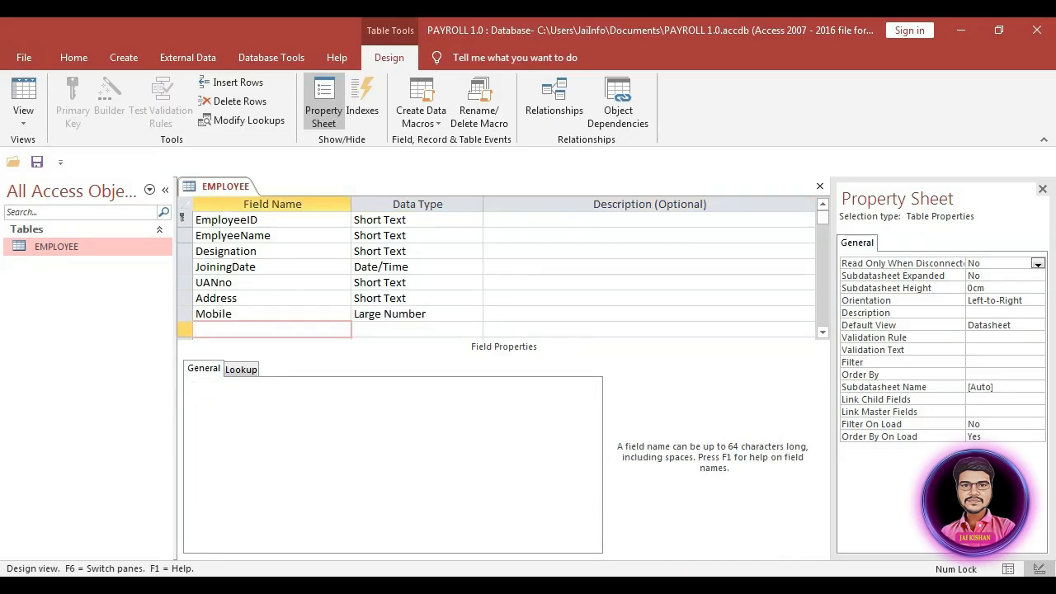
text(WorkingDays)
key(Tab)
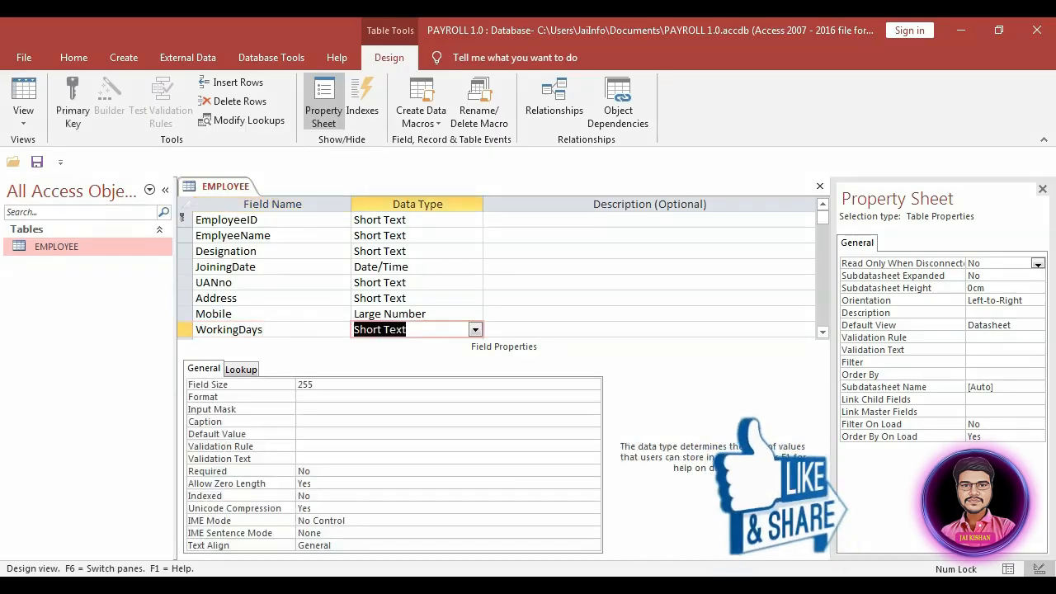
text(Number)
key(Tab)
key(Tab)
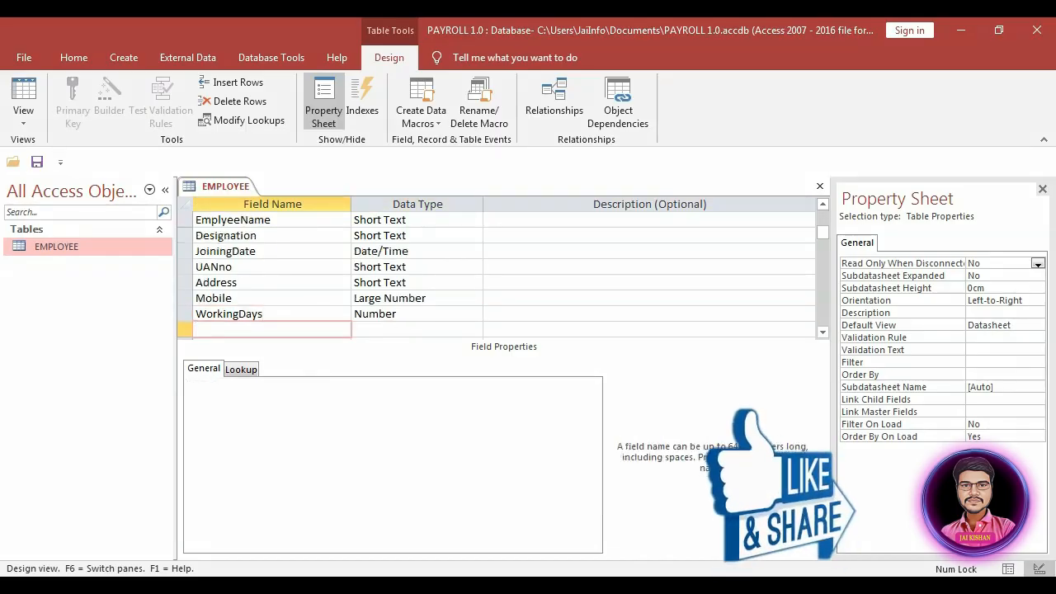
text(HalfDay)
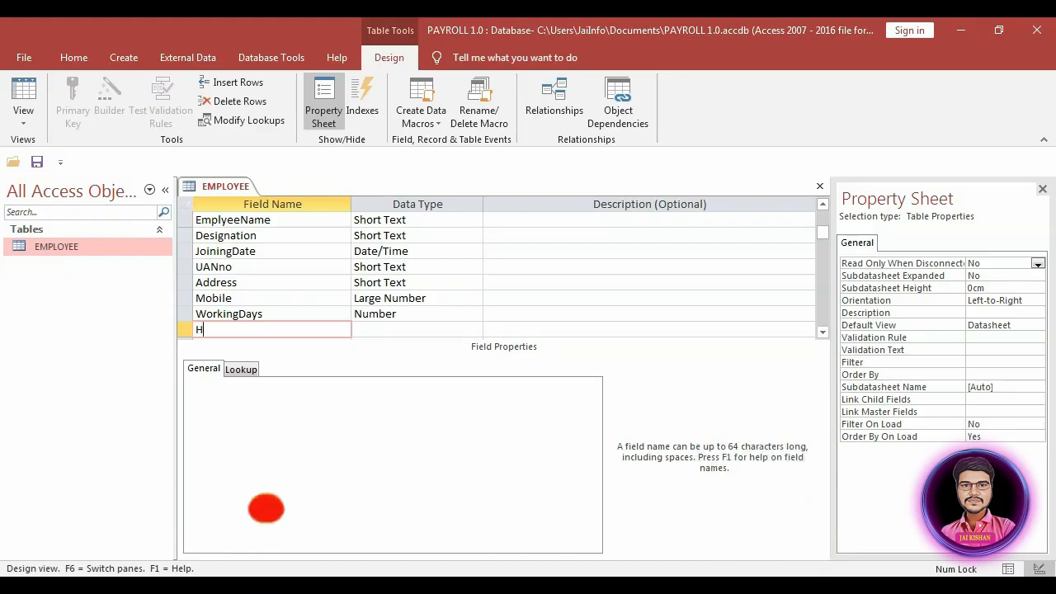
key(Tab)
text(Number)
key(Tab)
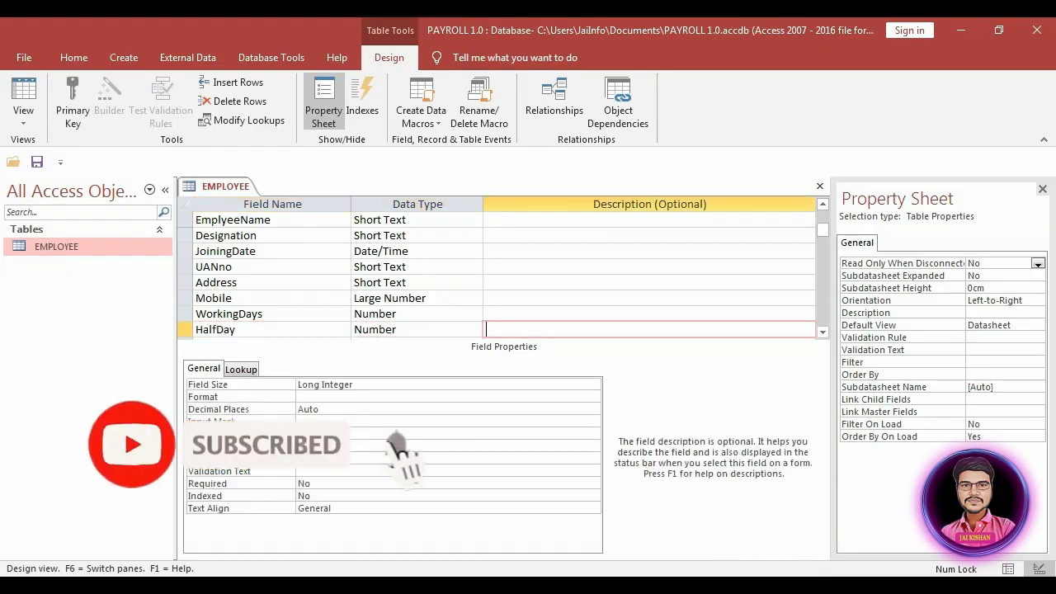
key(Tab)
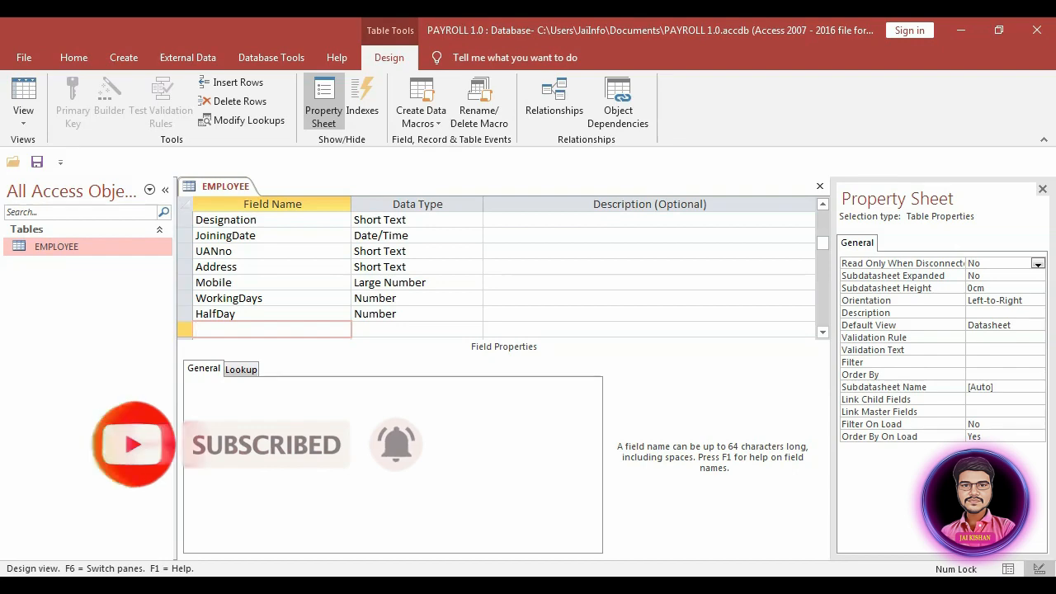
Step: Add TakenLeave and basic as Number fields and begin the HRA field
text(TakenLeave)
key(Tab)
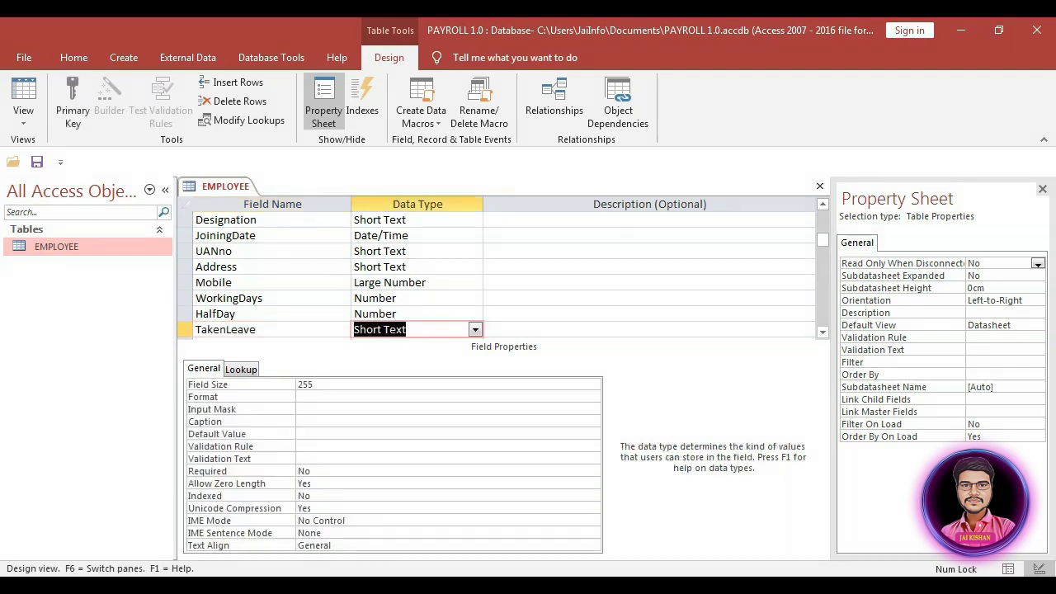
text(Number)
key(Tab)
key(Tab)
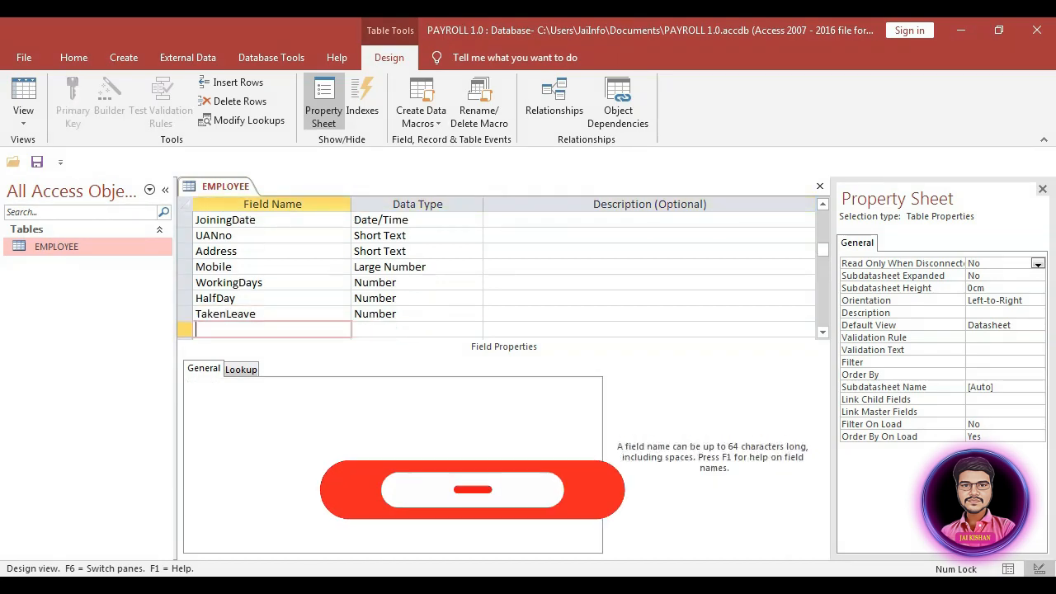
text(basic)
key(Tab)
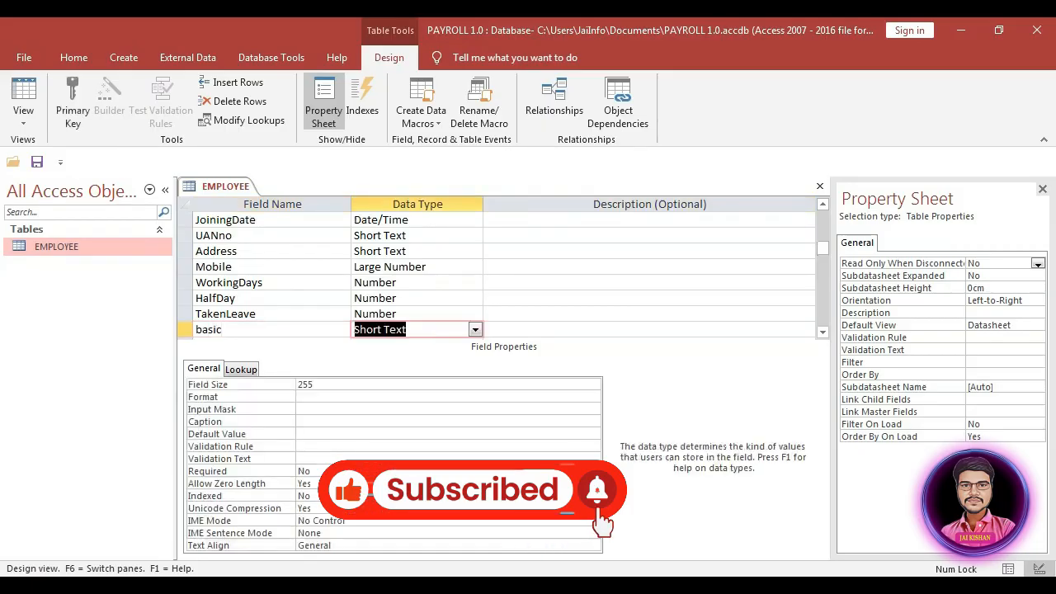
text(Number)
key(Tab)
key(Tab)
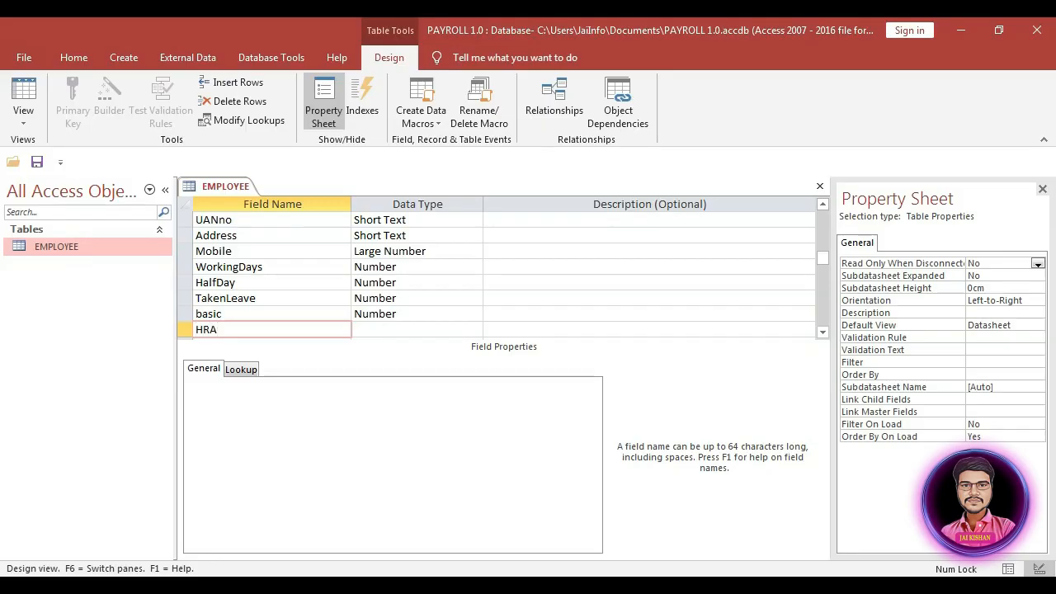
key(Tab)
Step: Set HRA to Number and add Travelling and TransAllowance as Number fields
text(Number)
key(Tab)
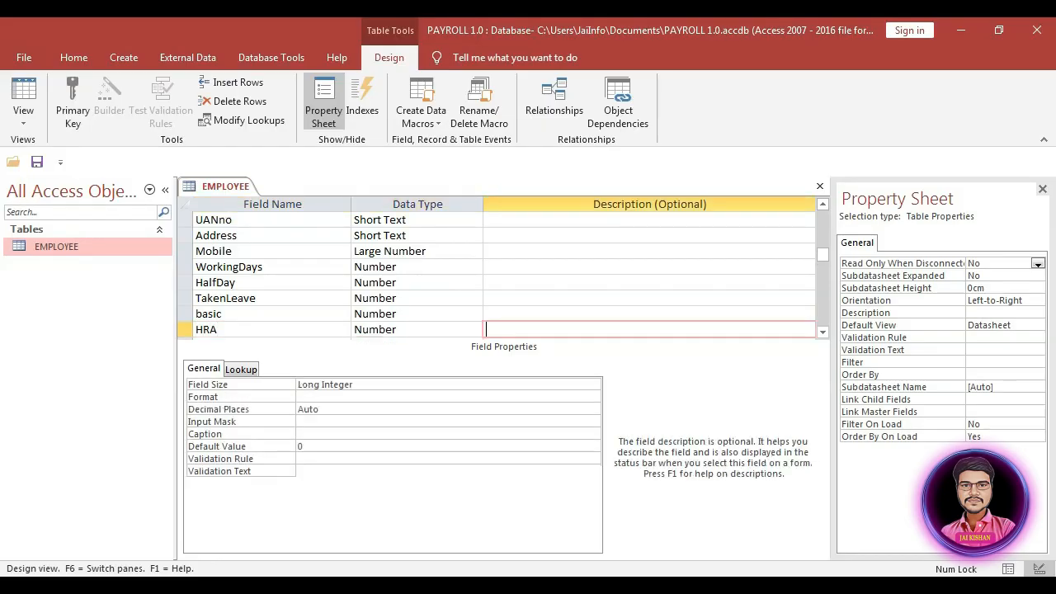
key(Tab)
text(T)
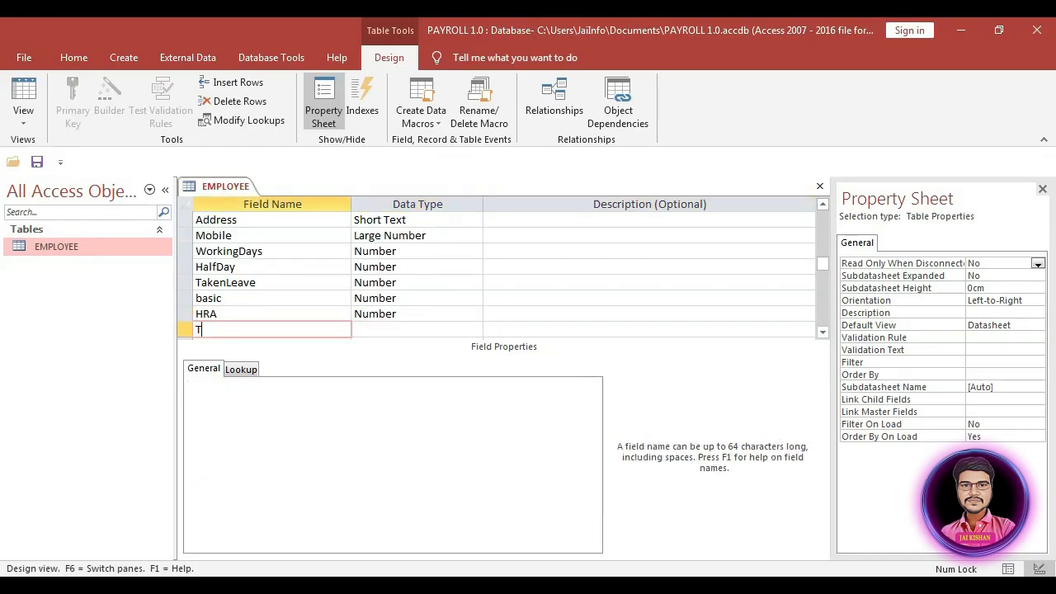
text(rav)
key(Tab)
text(Number)
key(Tab)
key(Tab)
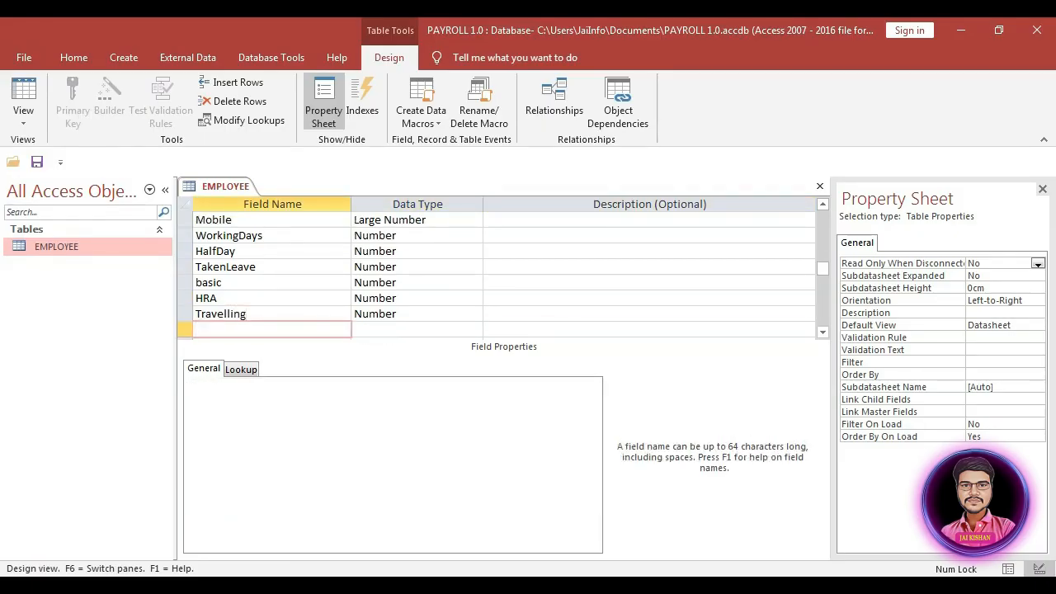
text(TRansAllowance)
key(Tab)
text(n)
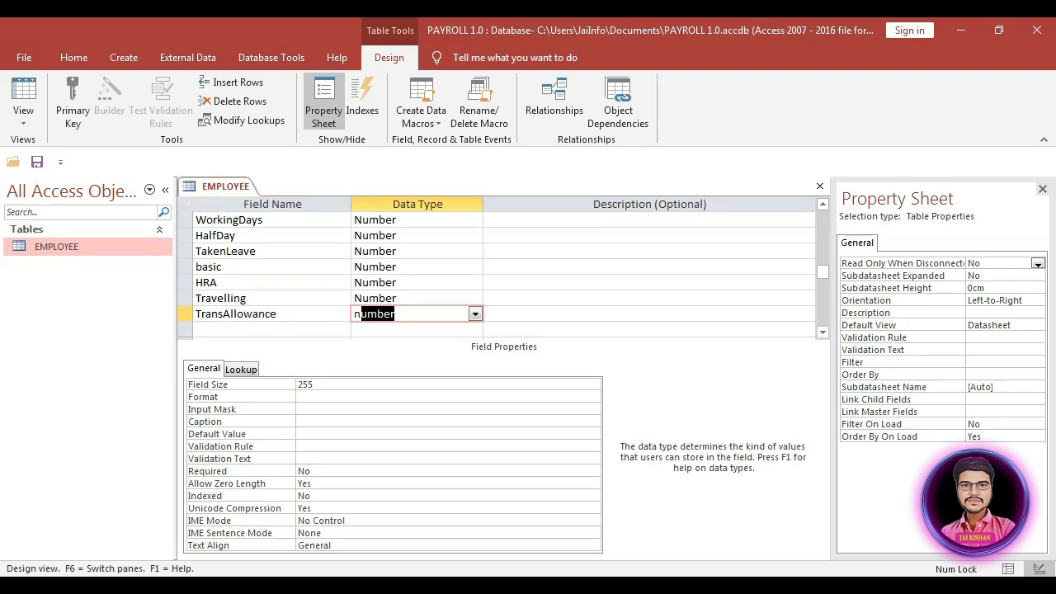
key(Tab)
key(Tab)
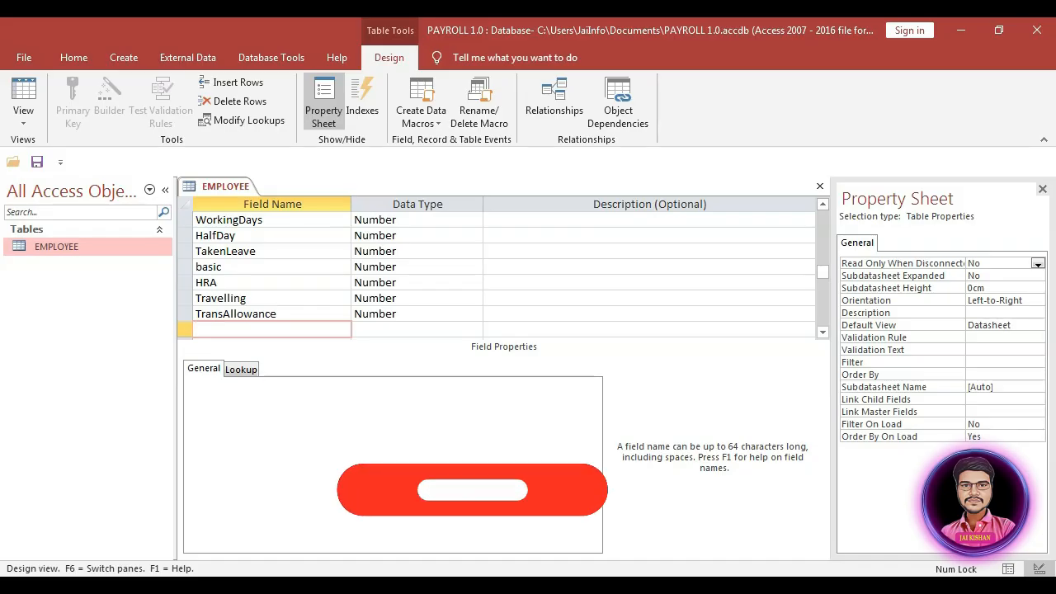
Step: Add OTAmount and TotalEarning as Number fields
text(OTAm)
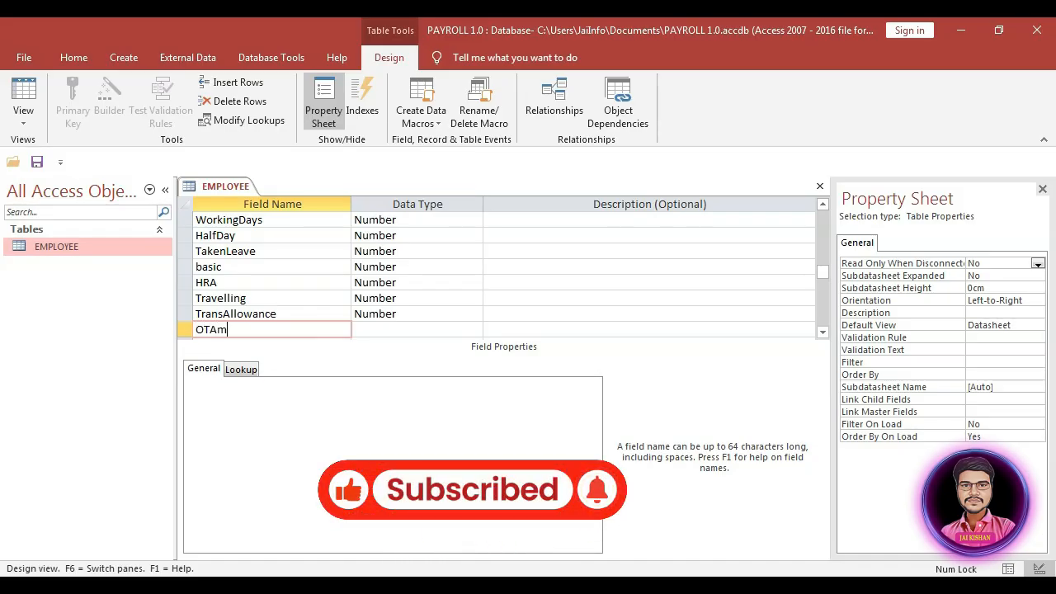
text(ount)
key(Tab)
text(n)
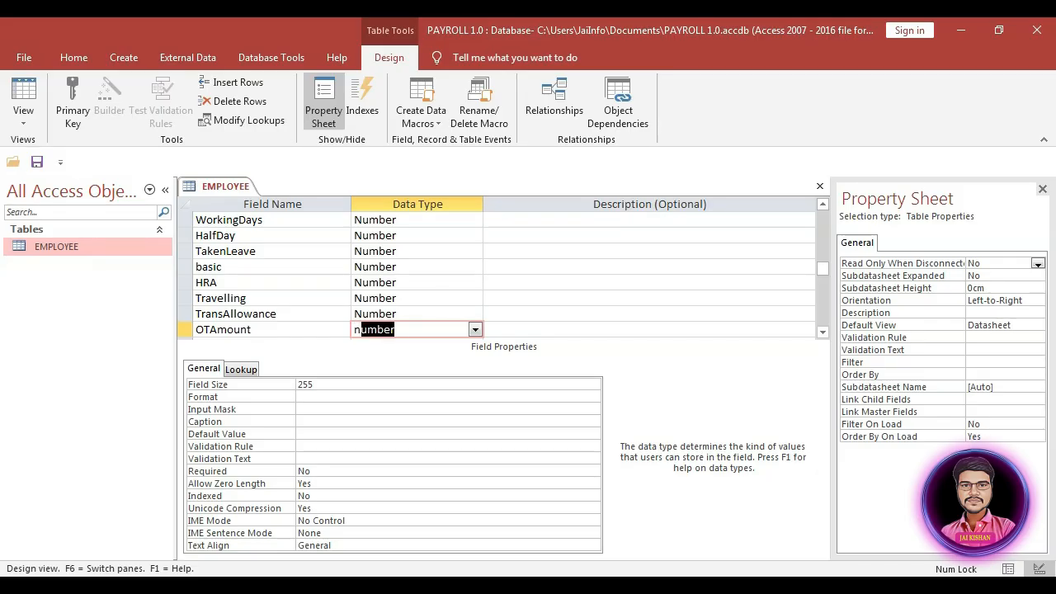
key(Tab)
key(Tab)
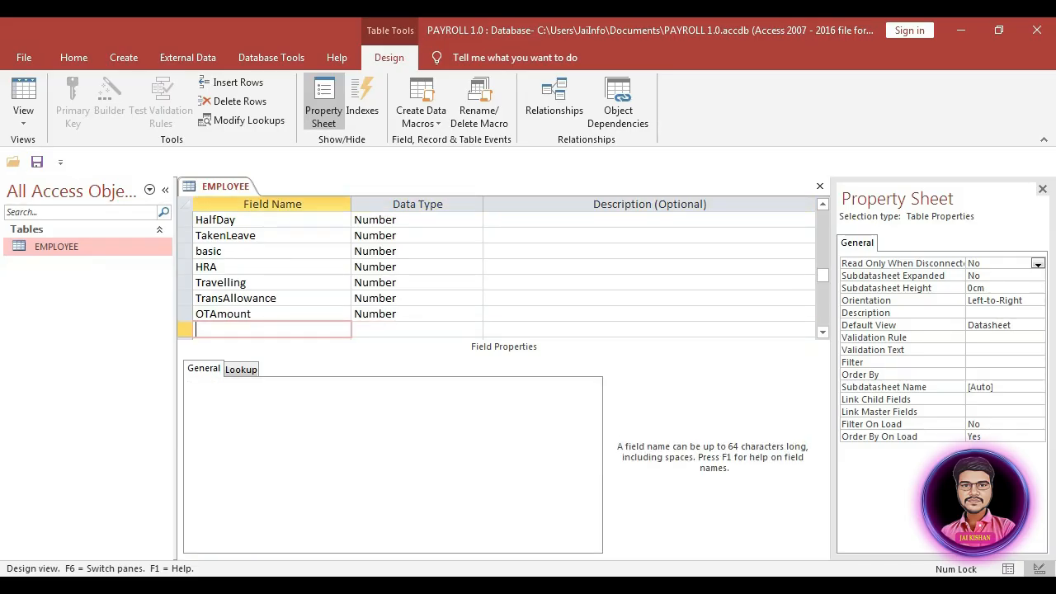
text(Ta)
text(otal)
text(Earning)
key(Tab)
text(n)
key(Tab)
key(Tab)
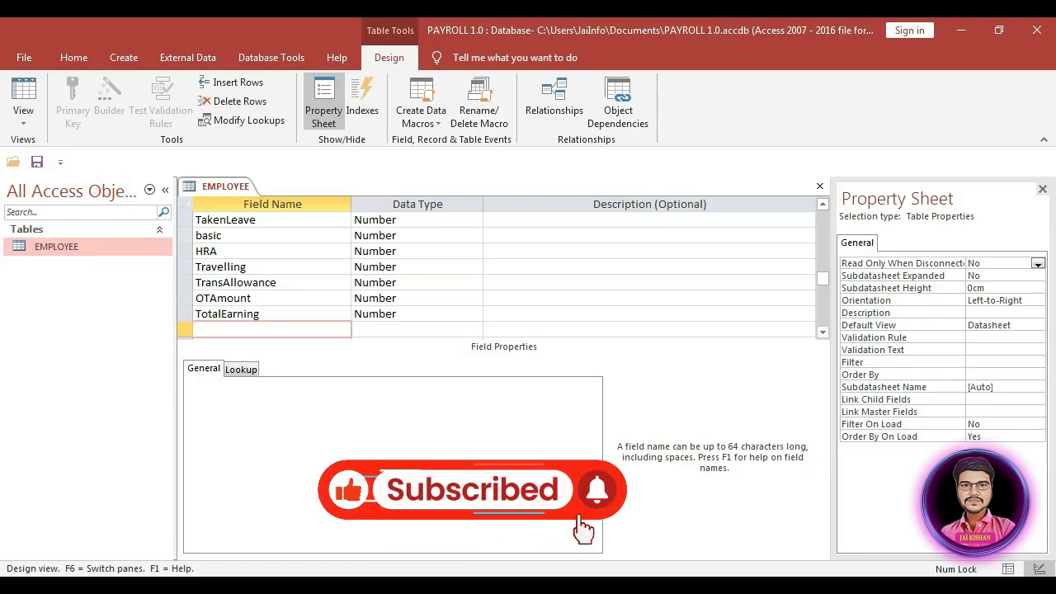
Step: Add Advance and PF as Number fields and enter a Tax row
text(Advance)
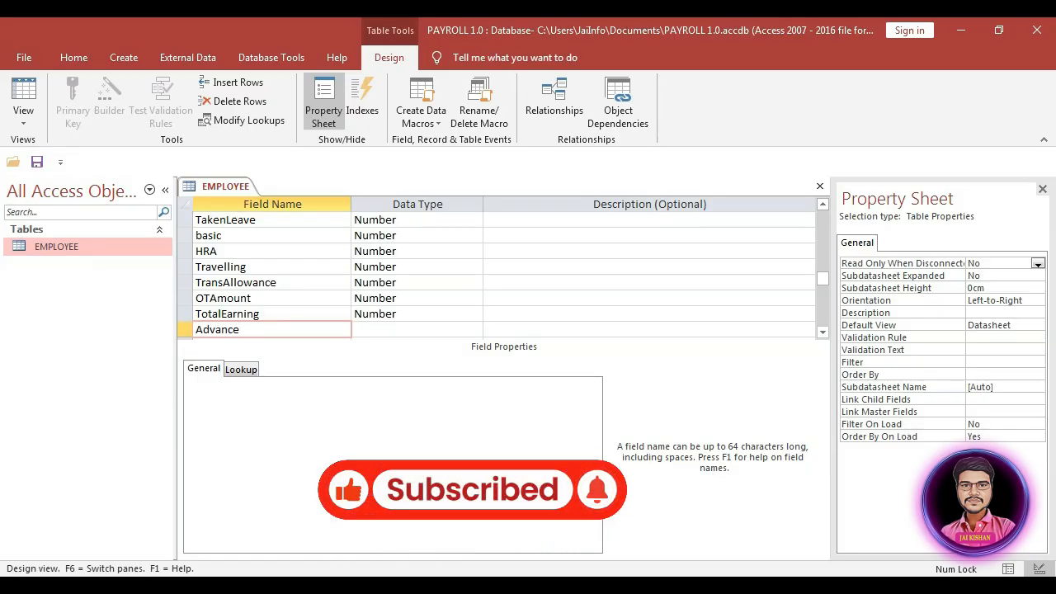
key(Tab)
text(n)
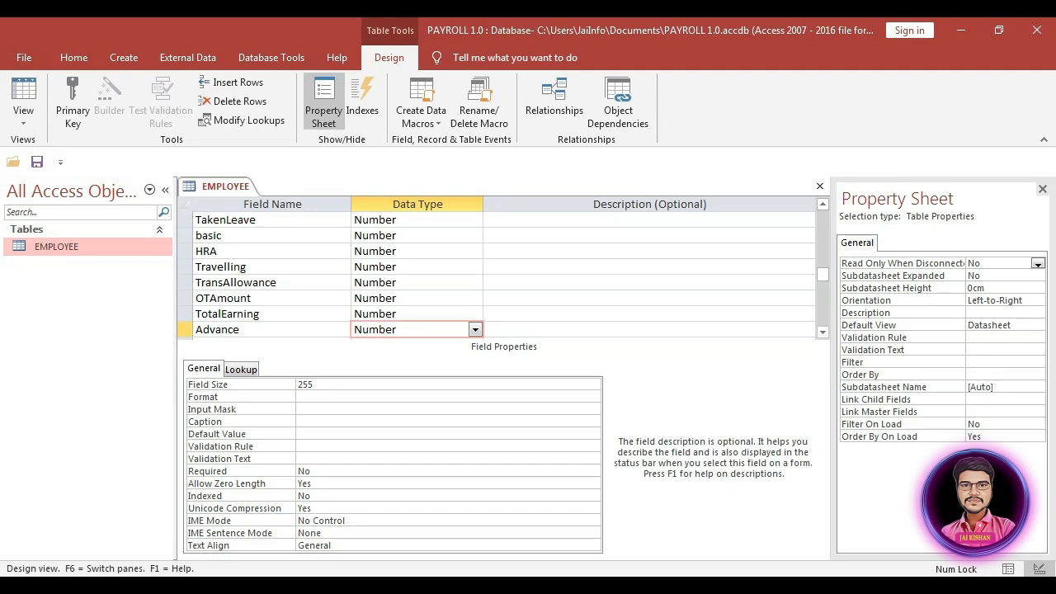
key(Tab)
key(Tab)
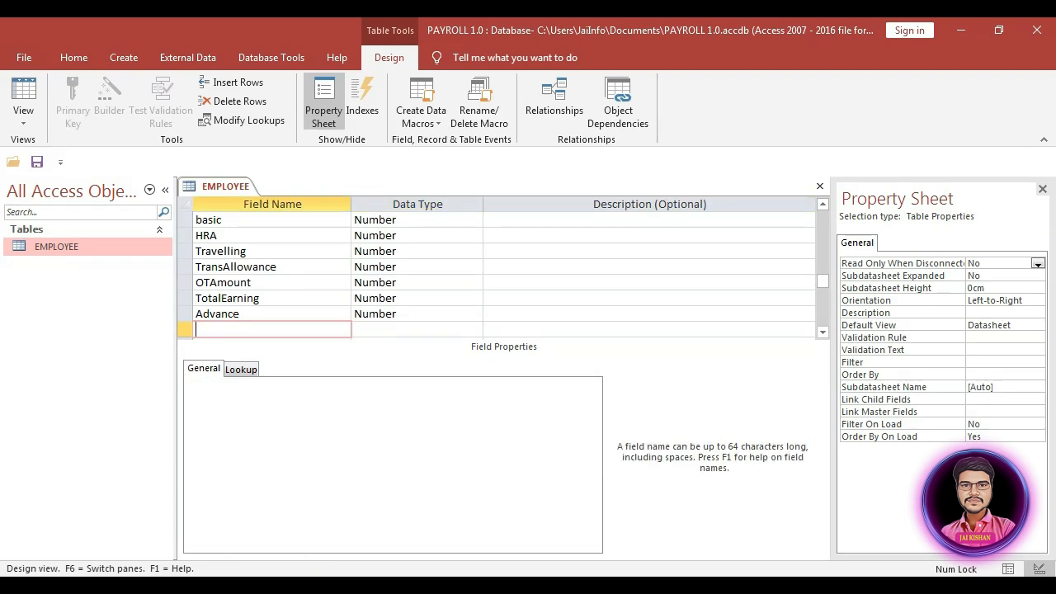
key(Tab)
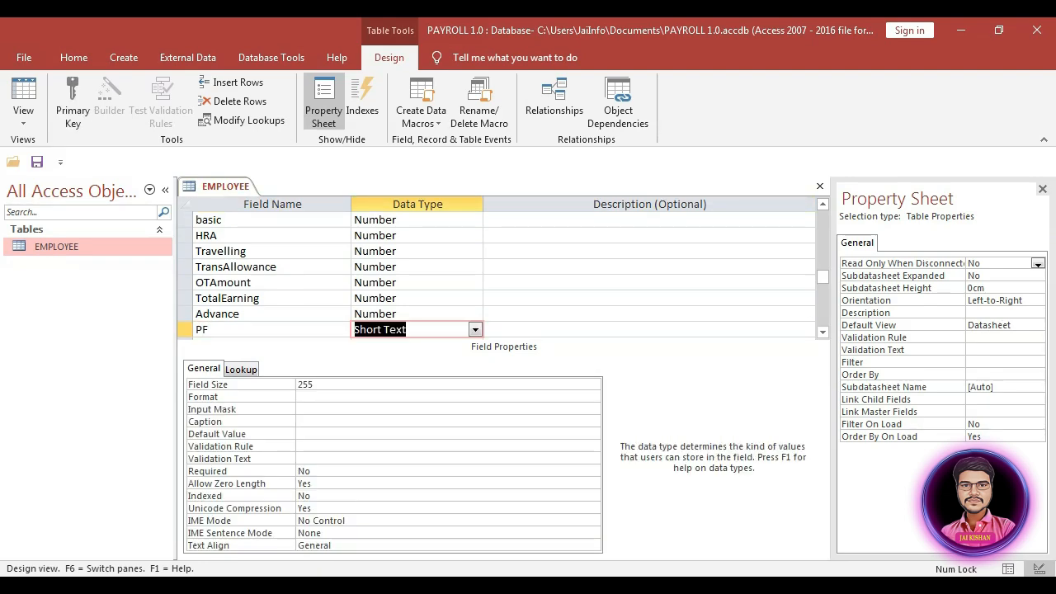
text(n)
key(Tab)
key(Tab)
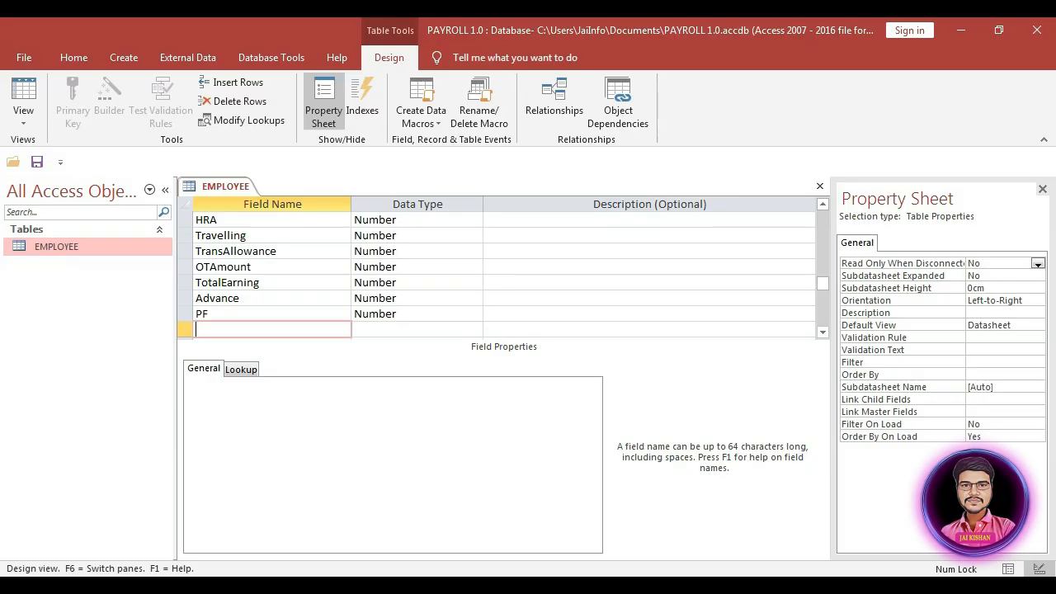
text(Tax)
Step: Make Tax and TotalDeduction Number fields, then add NetSalary with Number typed as type
key(Tab)
text(n)
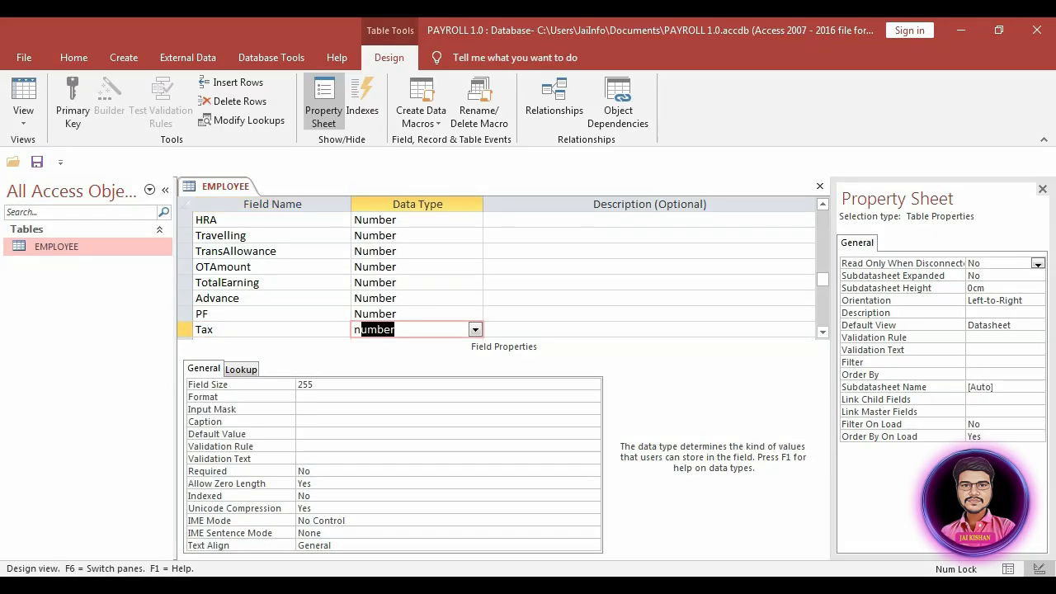
key(Tab)
key(Tab)
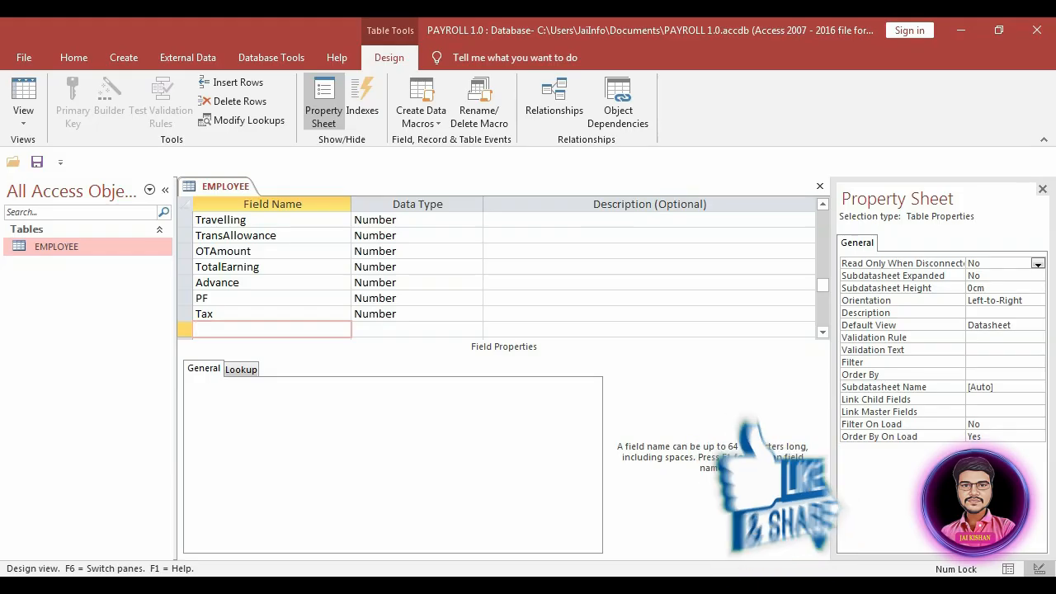
text(Tot)
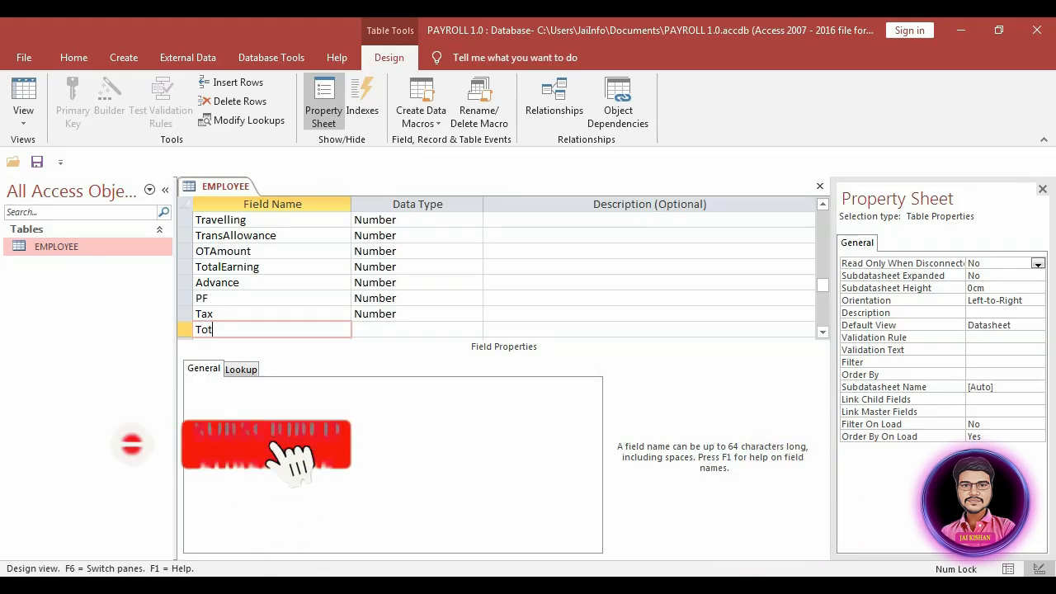
text(alDe)
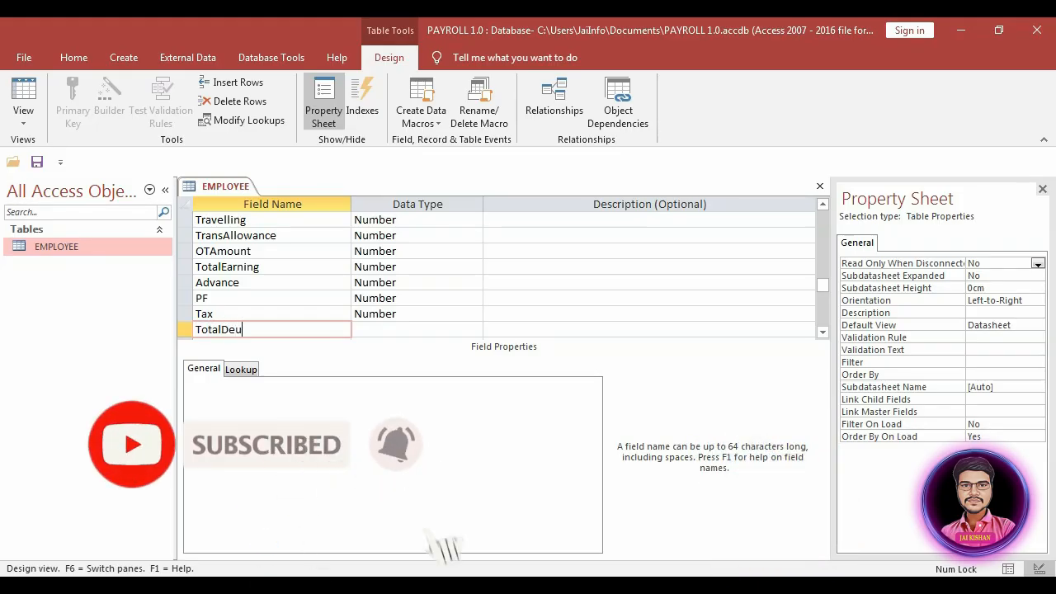
text(duction)
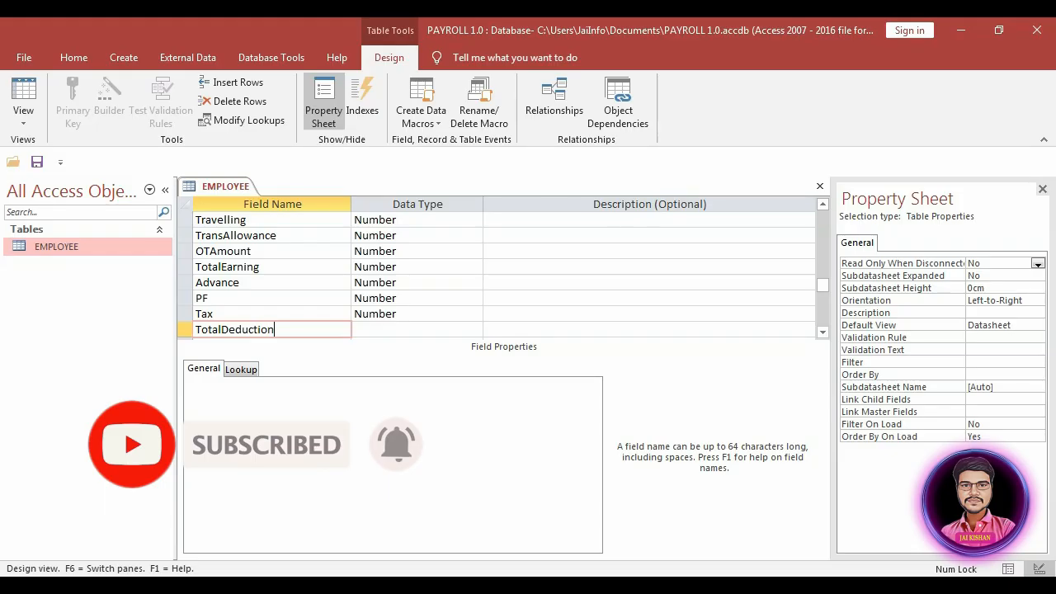
key(Tab)
text(n)
key(Tab)
key(Tab)
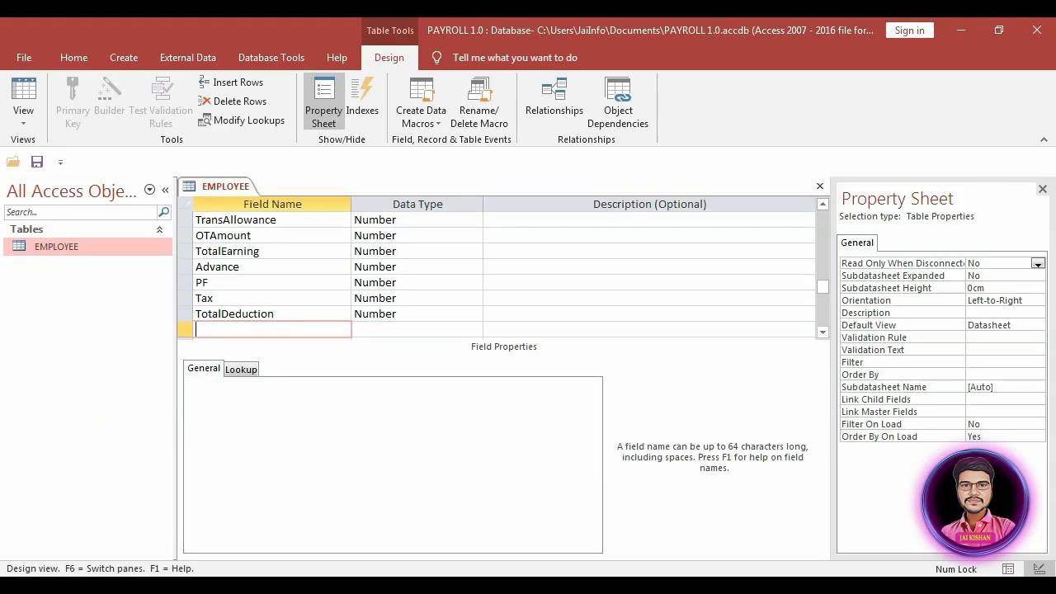
text(NEtSalary)
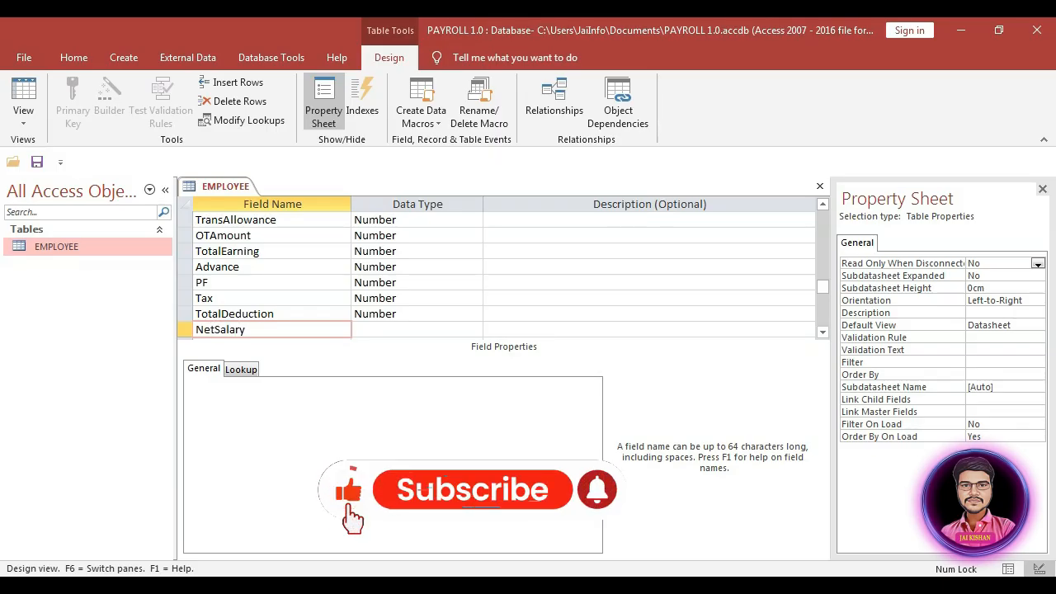
key(Tab)
text(n)
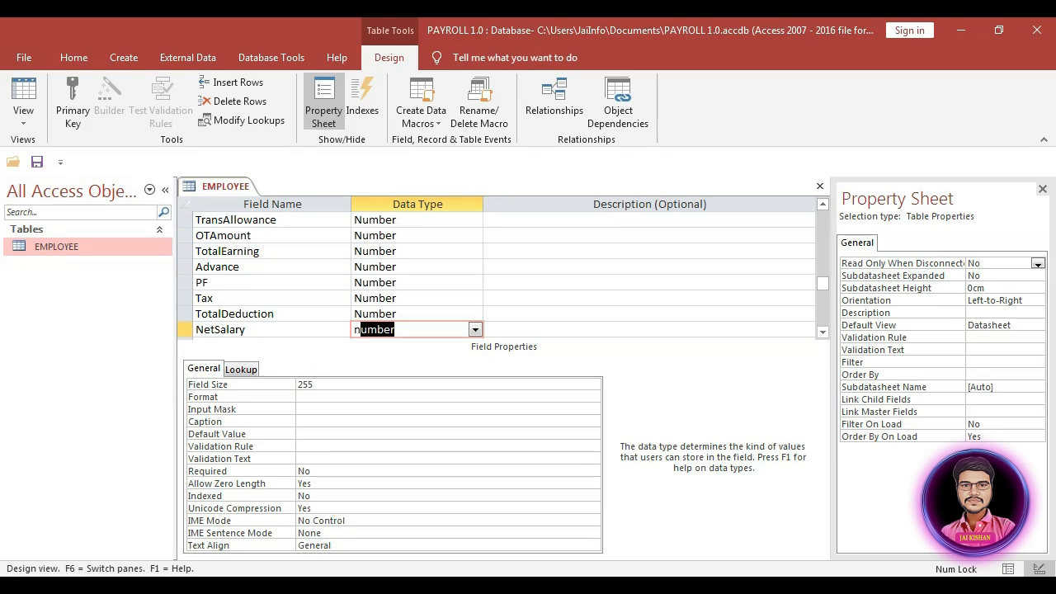
Step: Commit NetSalary as Number despite the warning, close the EMPLOYEE design, and show Create commands
key(Tab)
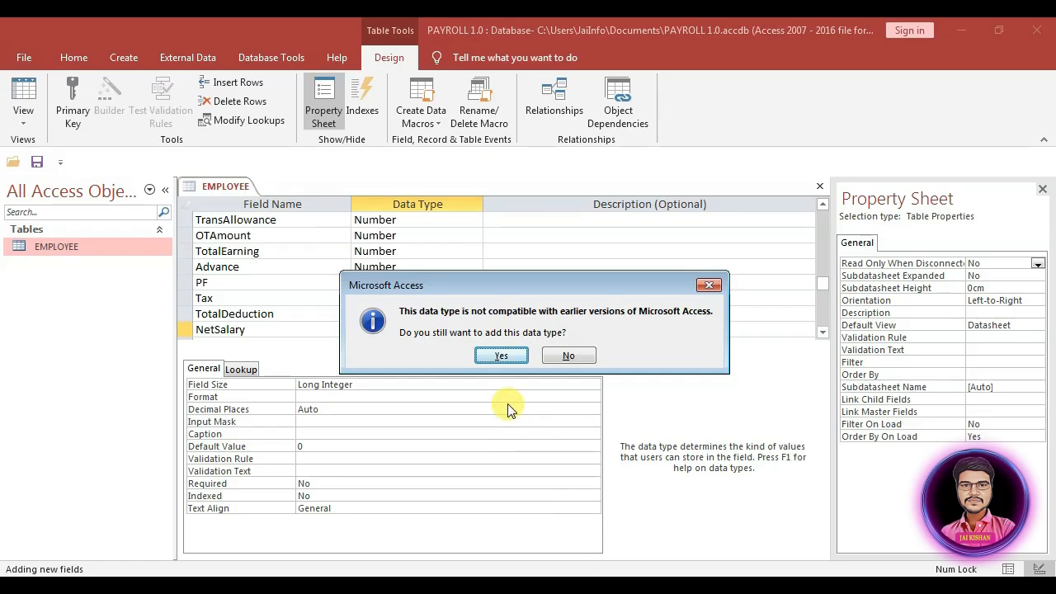
click(510, 356)
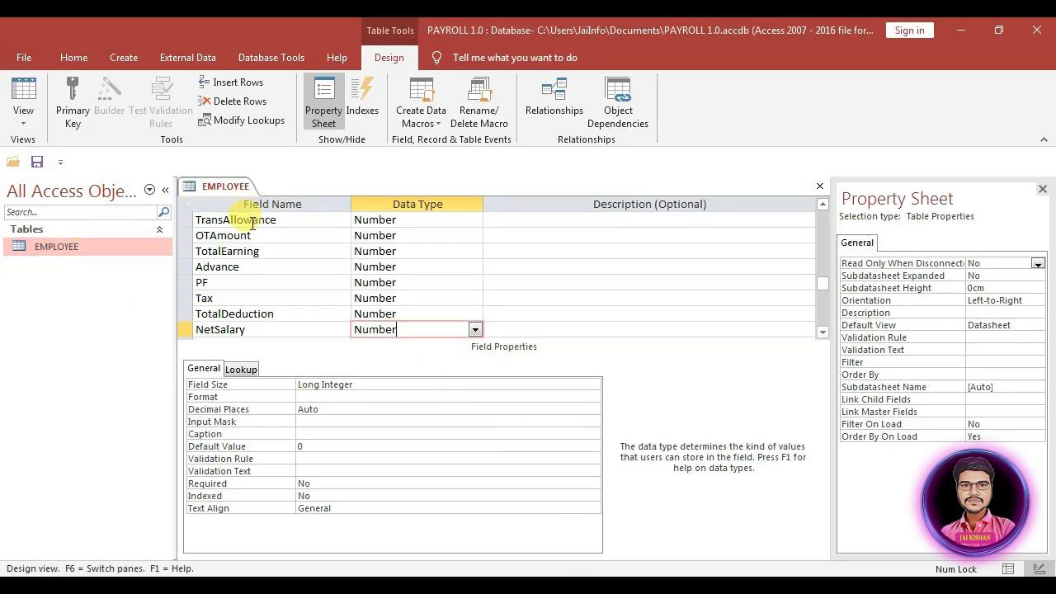
key(ctrl+w)
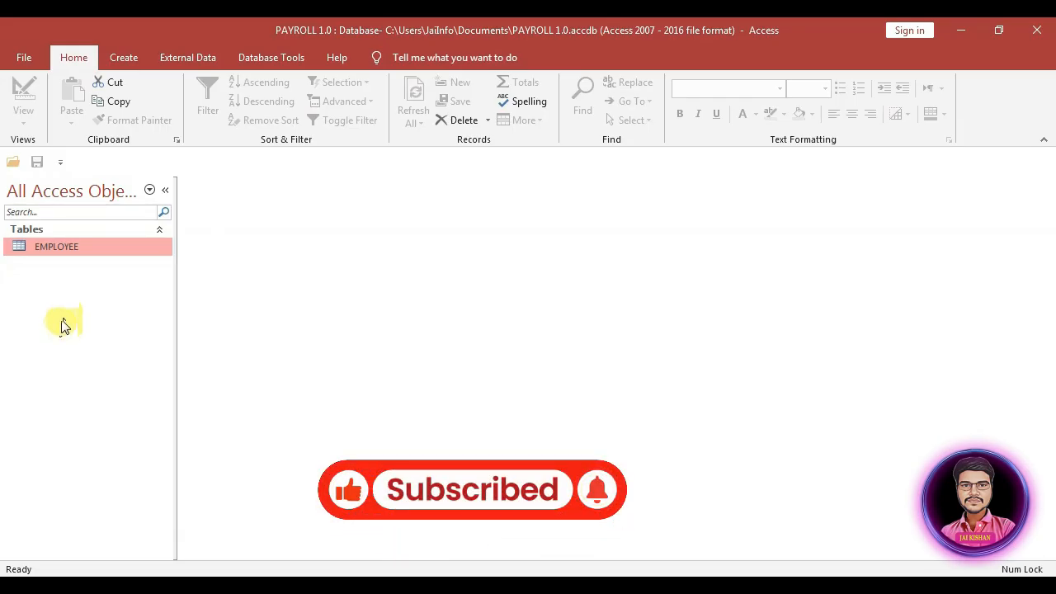
click(130, 67)
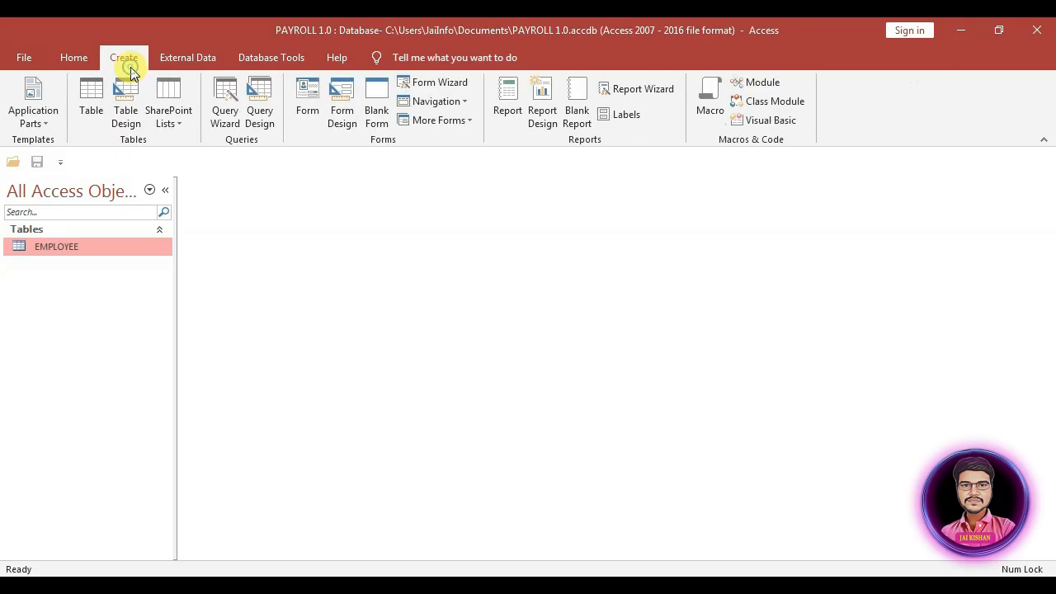
Step: Start a new table design with Short Text fields employeeID, EmployeeName and BankName
click(124, 116)
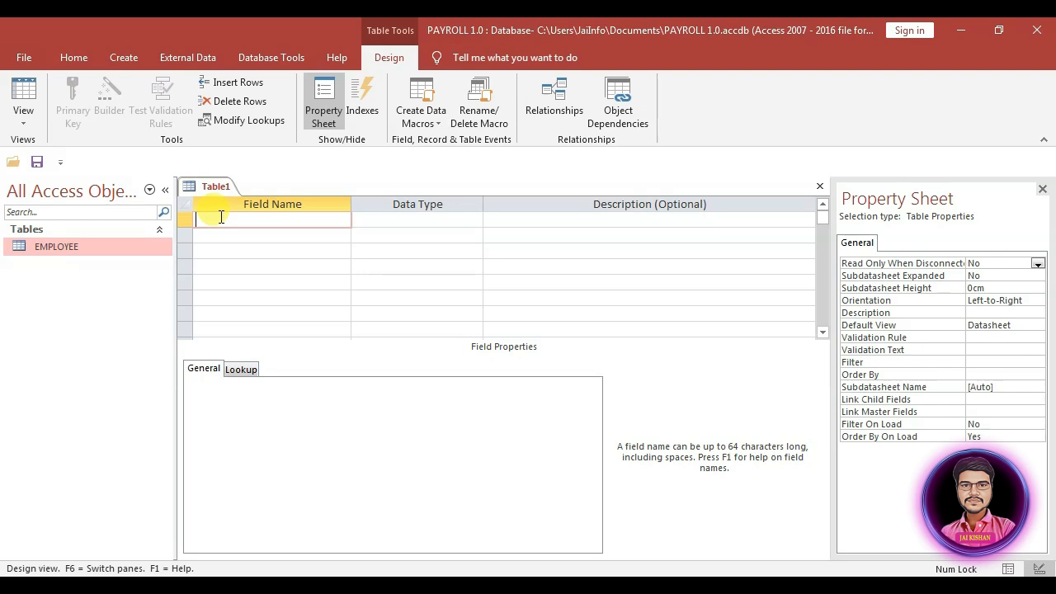
text(employeeiD)
key(Tab)
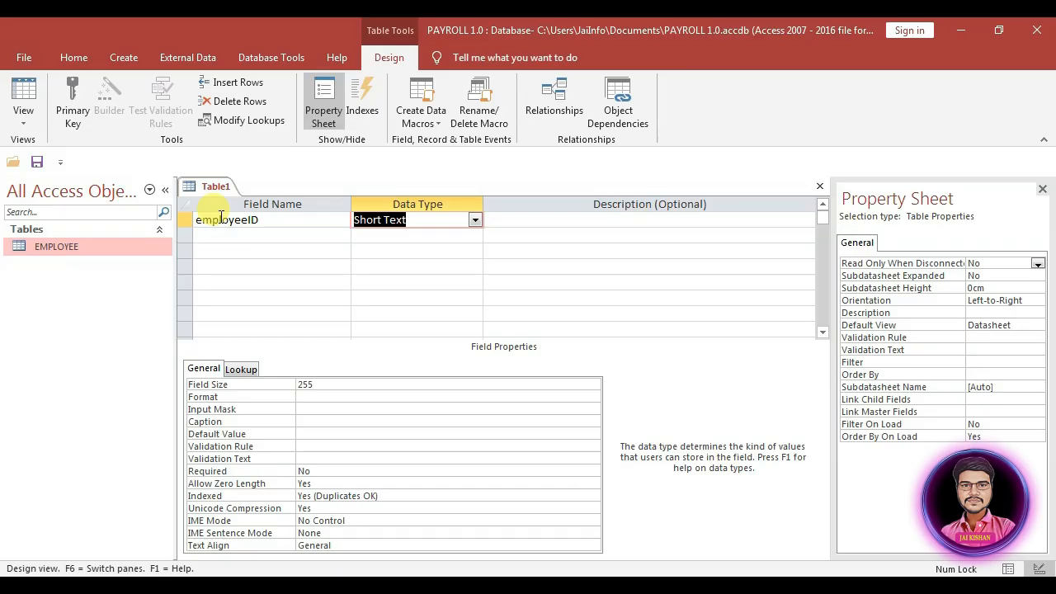
key(Tab)
key(Tab)
key(Tab)
key(shift+Tab)
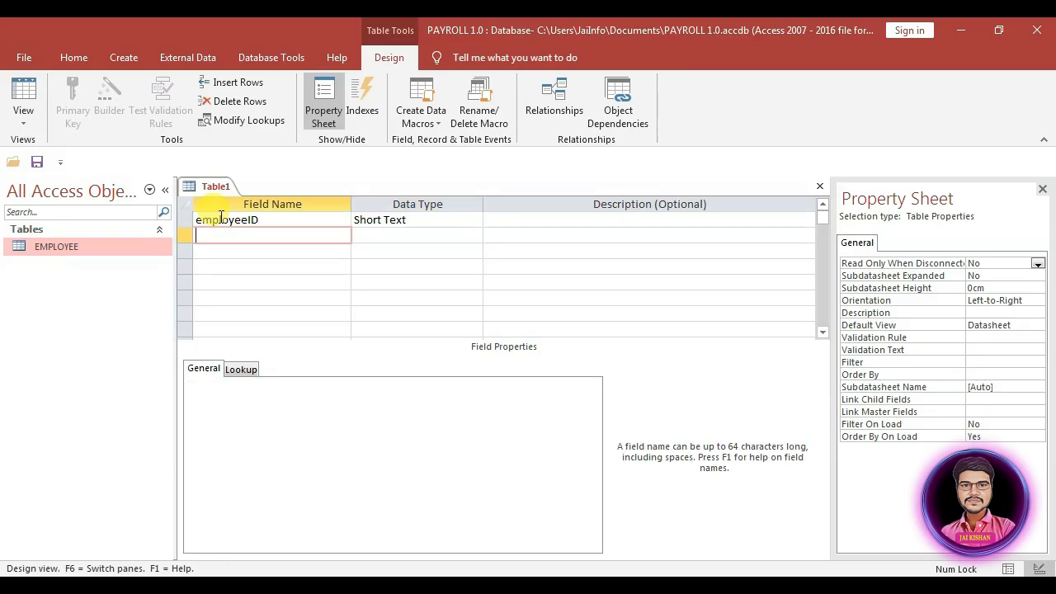
text(EmployeeName)
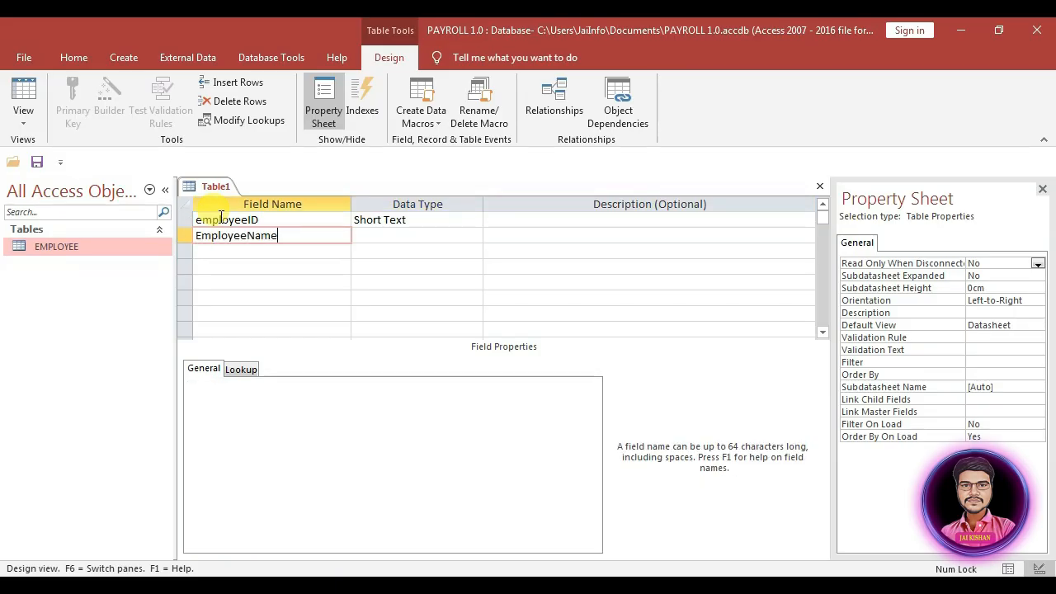
key(Tab)
key(Tab)
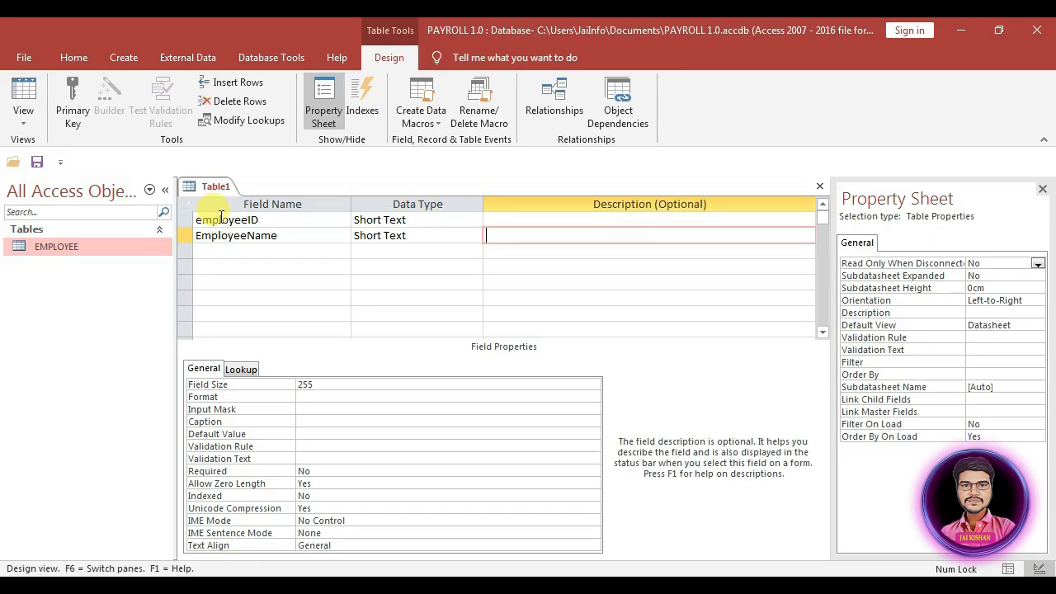
key(Tab)
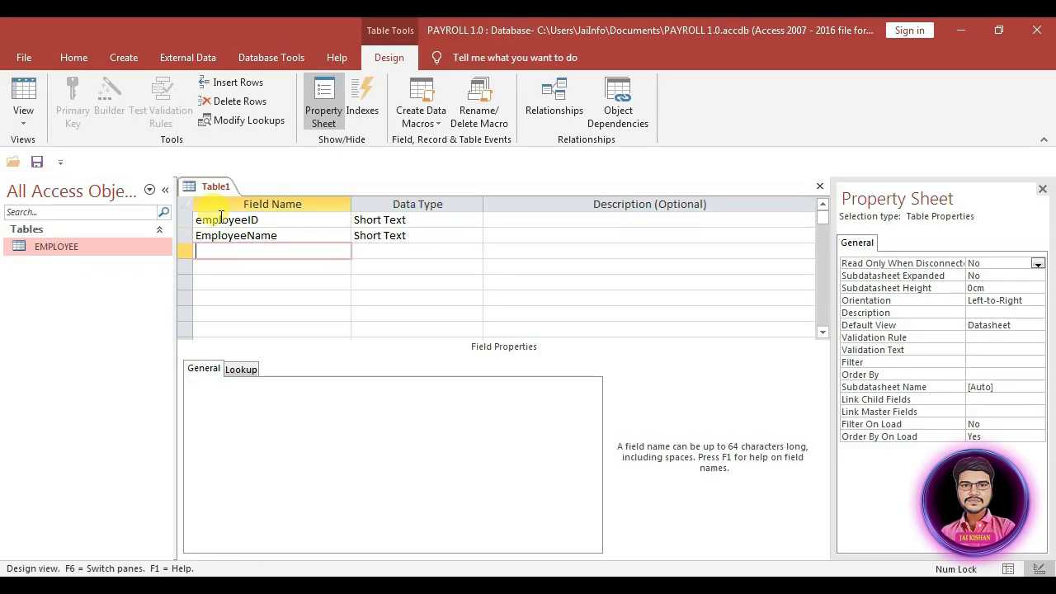
text(Bank)
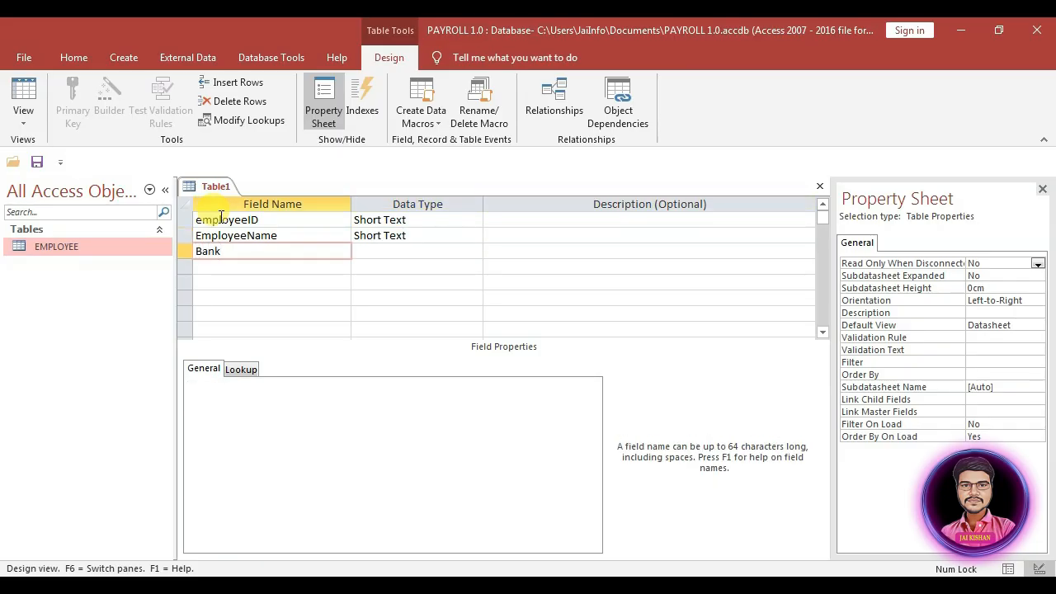
text(Name)
key(Tab)
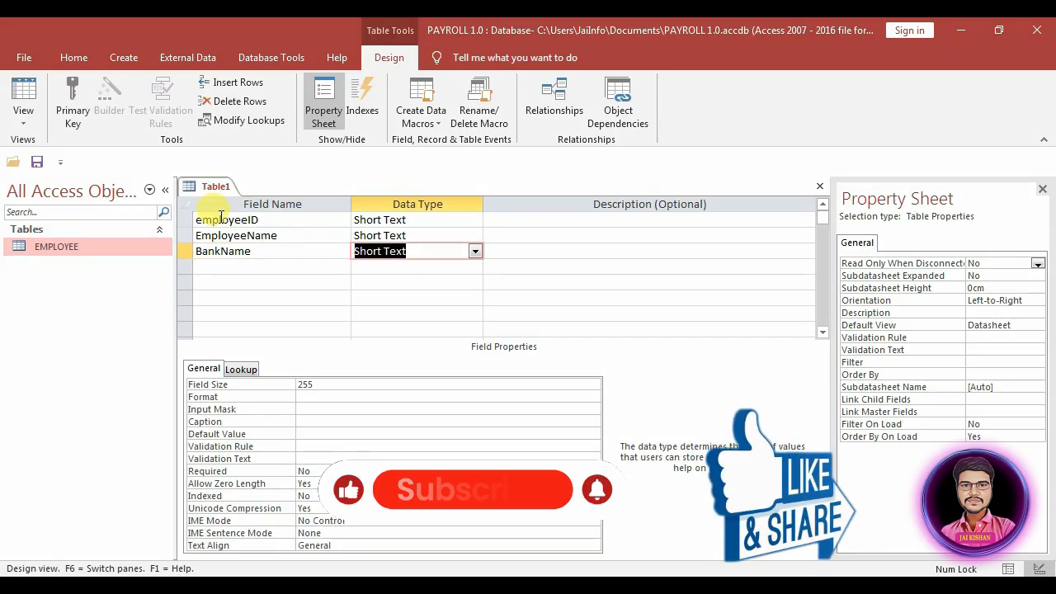
key(Tab)
key(Tab)
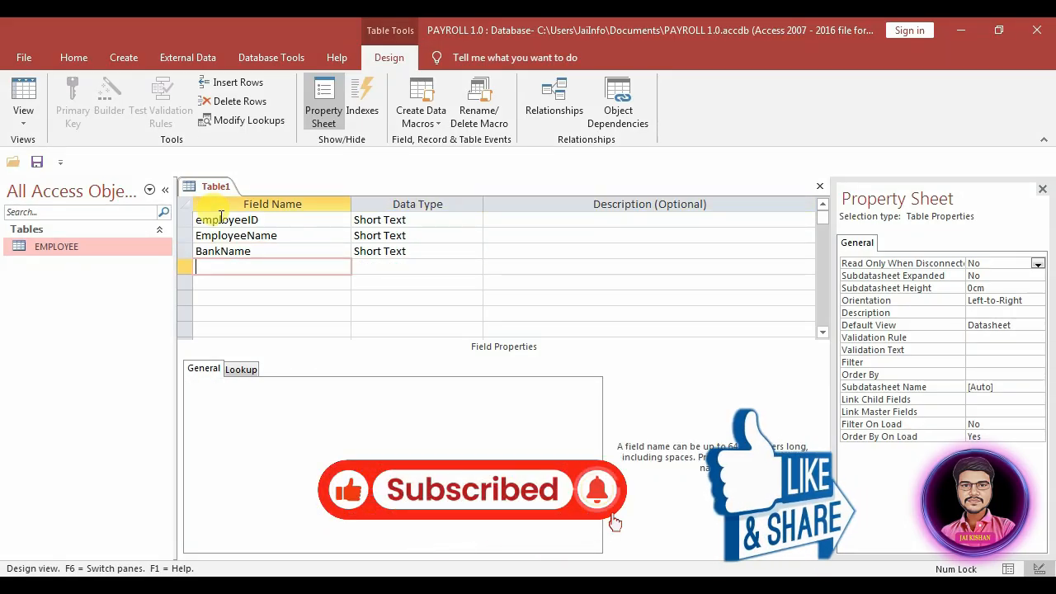
Step: Add Short Text fields Branch, AccountNo and AccountType
text(Branch)
key(Tab)
key(Tab)
key(Tab)
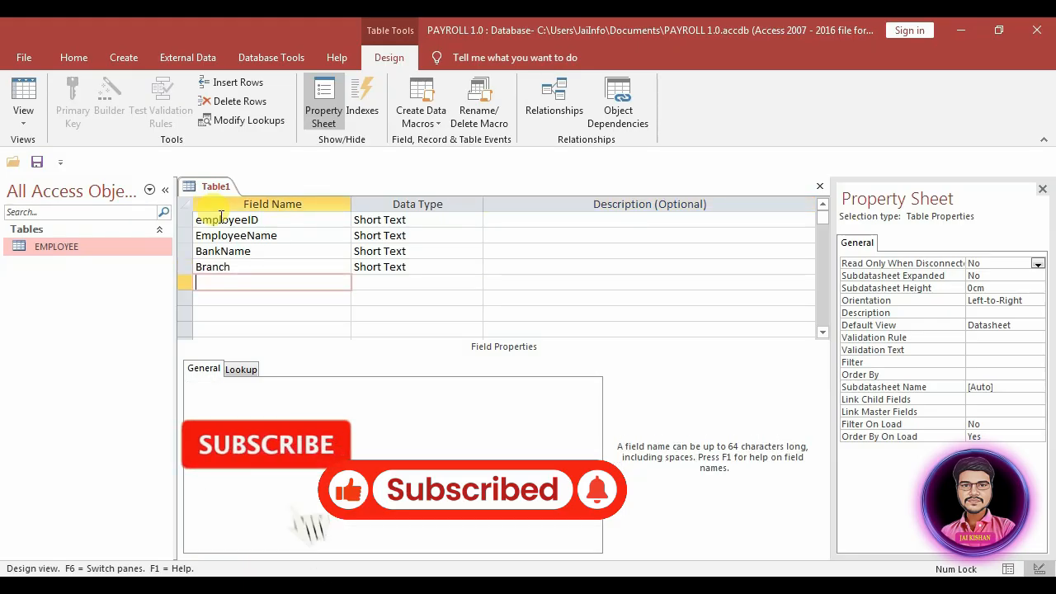
text(AccountNo)
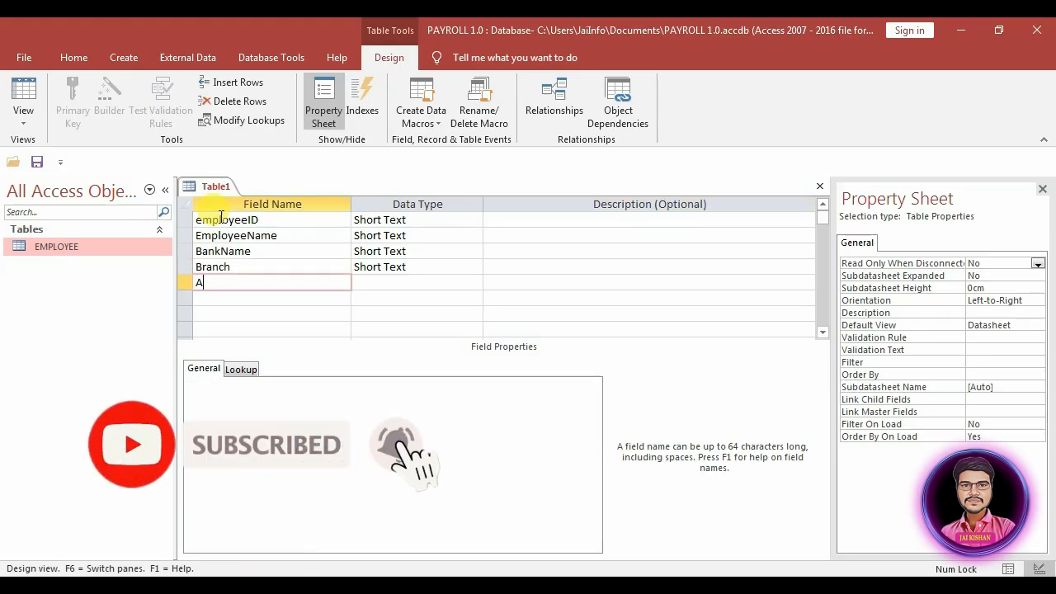
key(Tab)
key(Tab)
key(Tab)
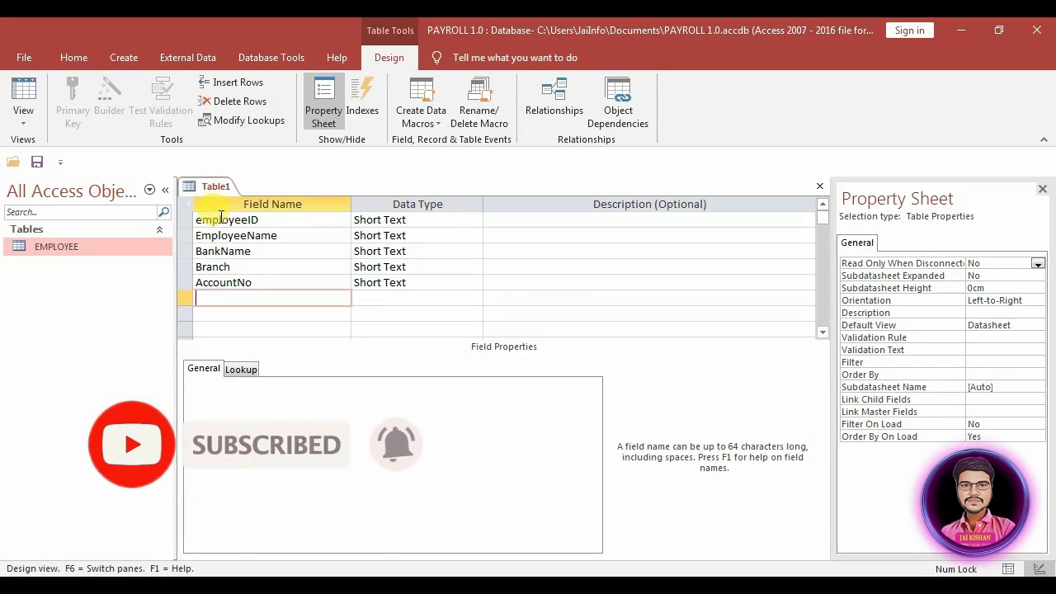
text(A)
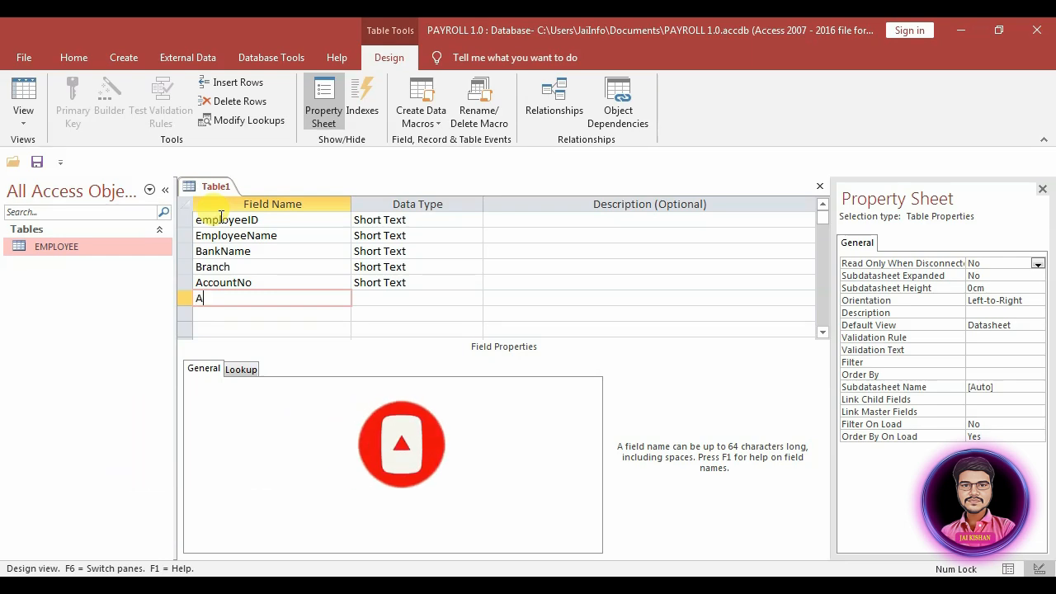
text(ccoun)
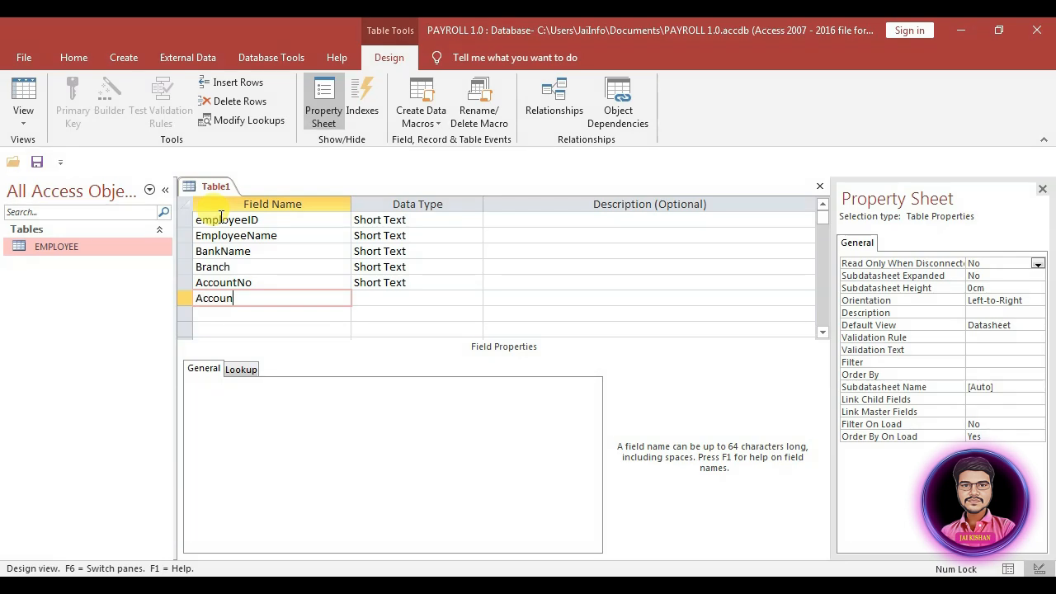
text(tType)
key(Tab)
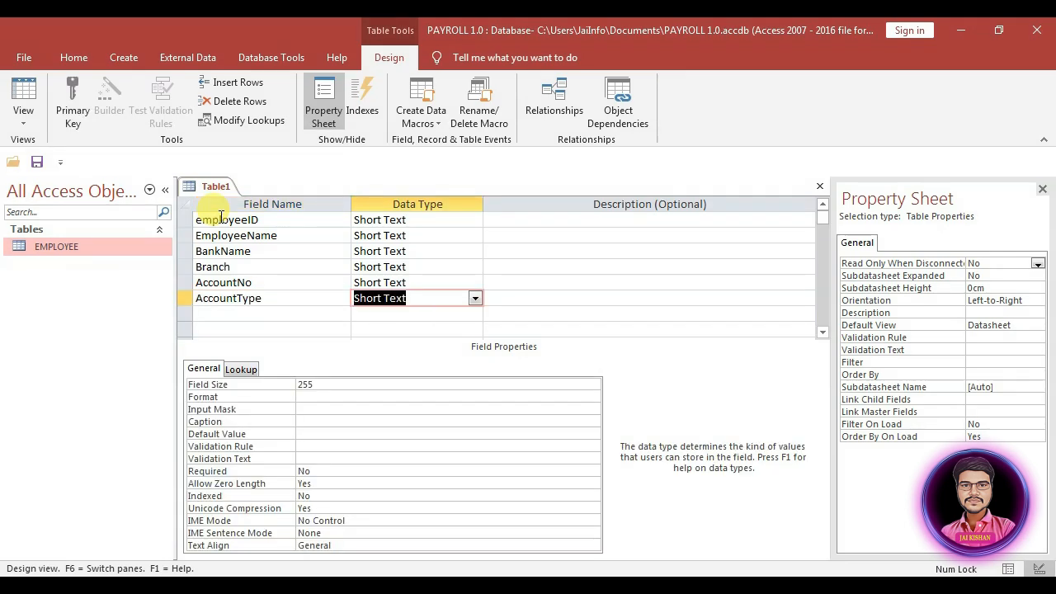
key(Tab)
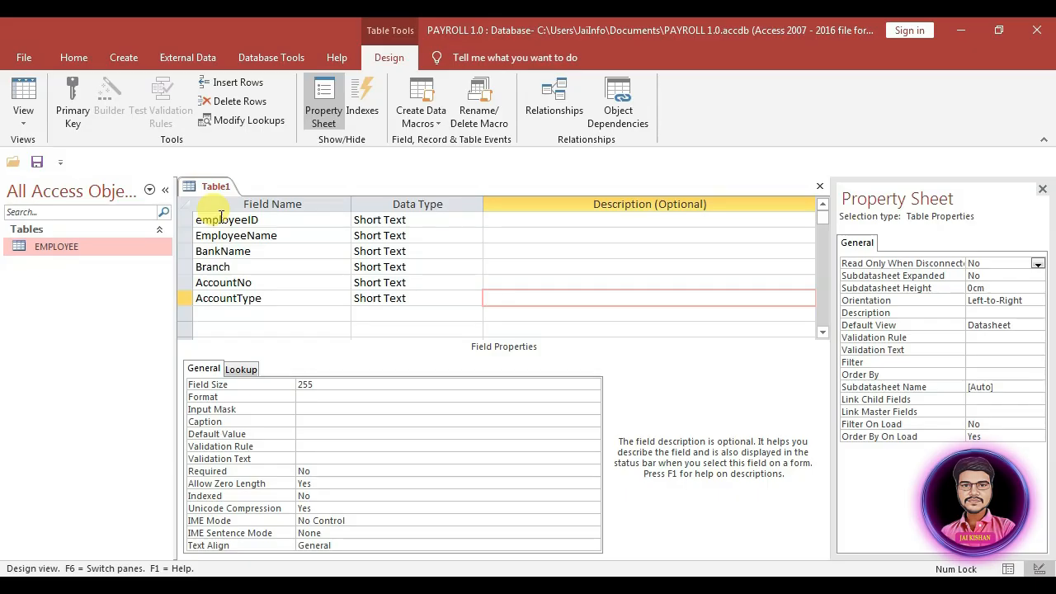
key(Tab)
Step: Add PaymentDate as a Date/Time field and start saving the table
text(Payme)
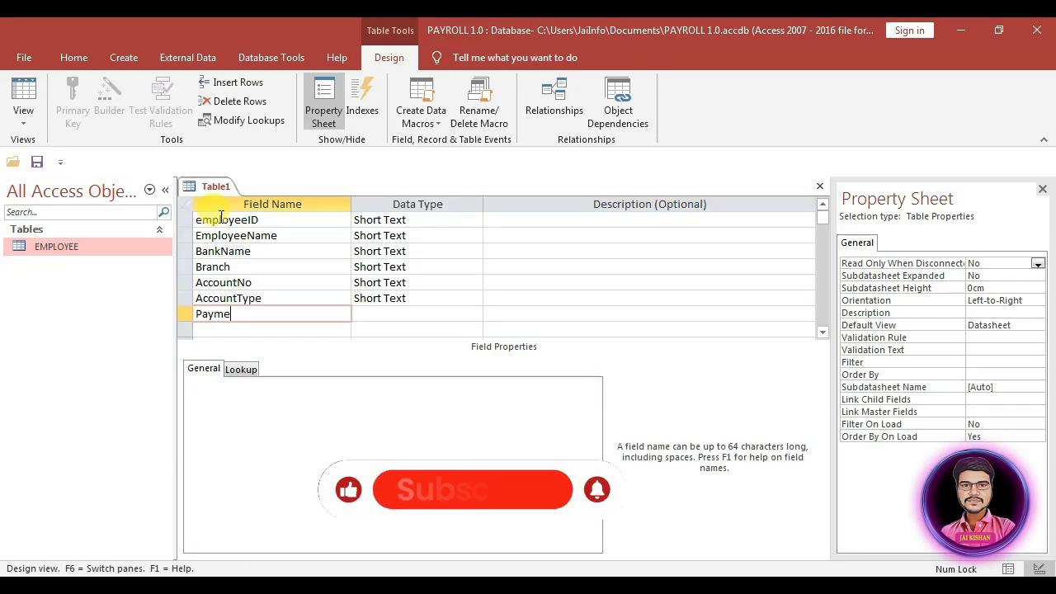
text(ntDate)
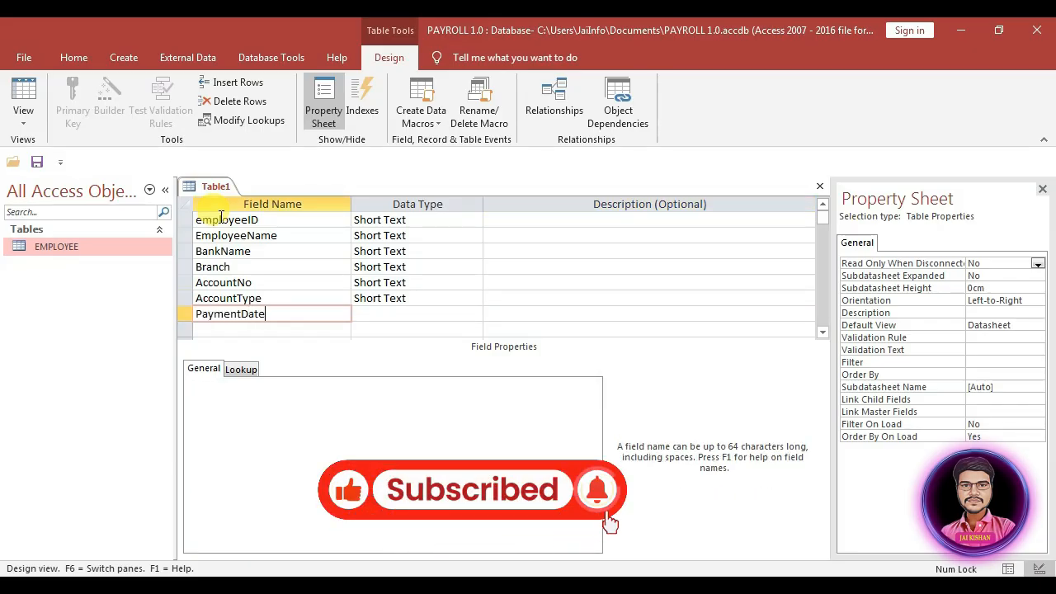
key(Tab)
key(BackSpace)
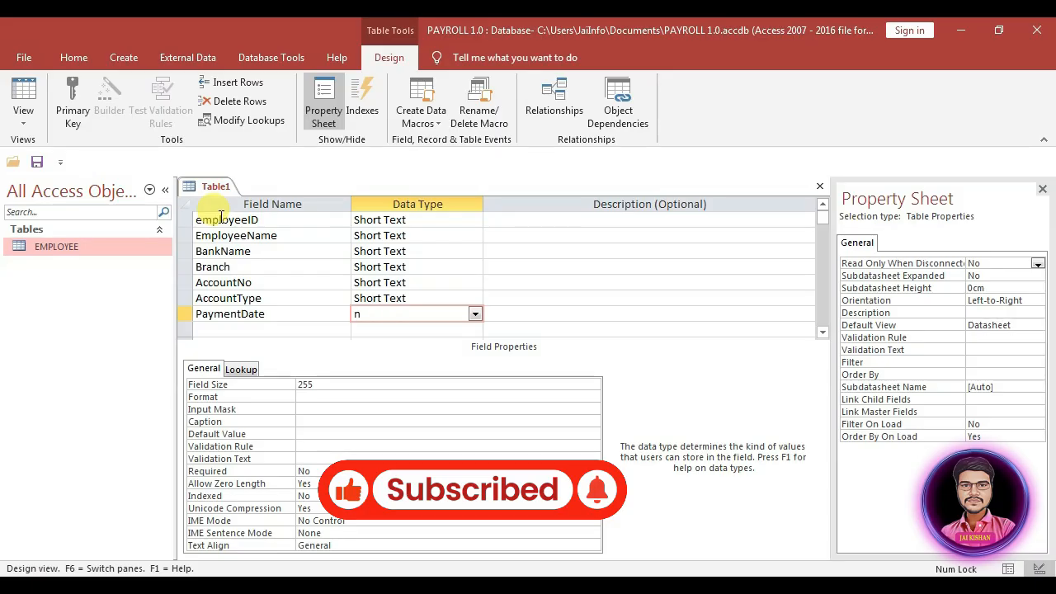
text(date/Time)
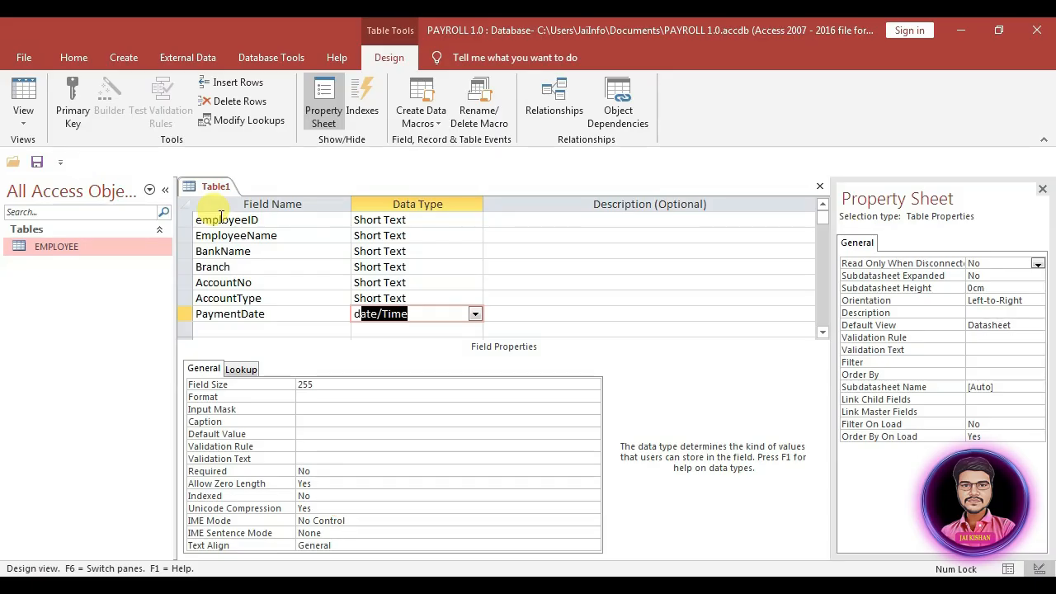
key(Tab)
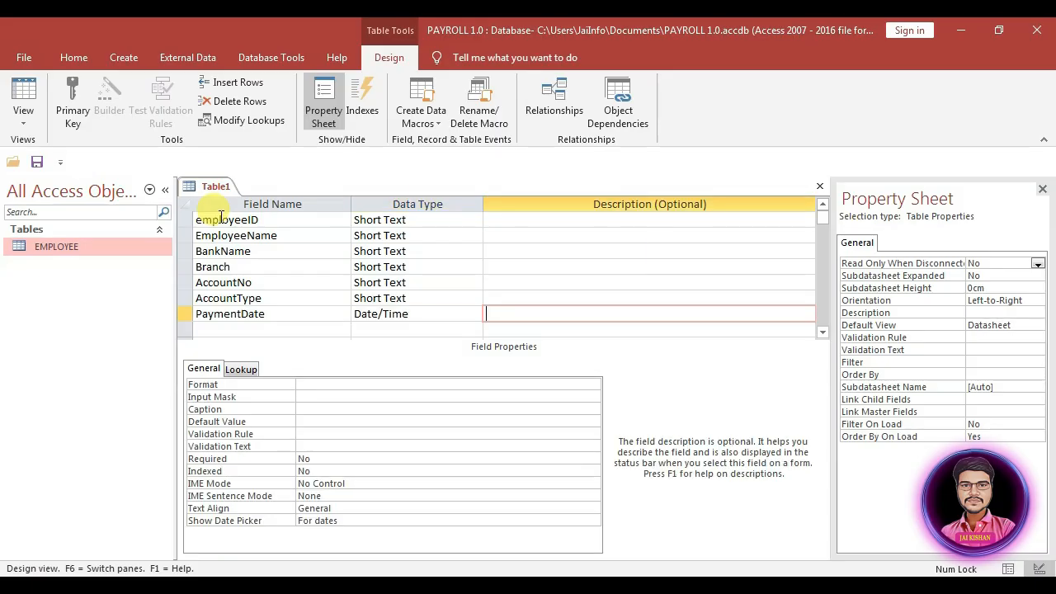
key(ctrl+s)
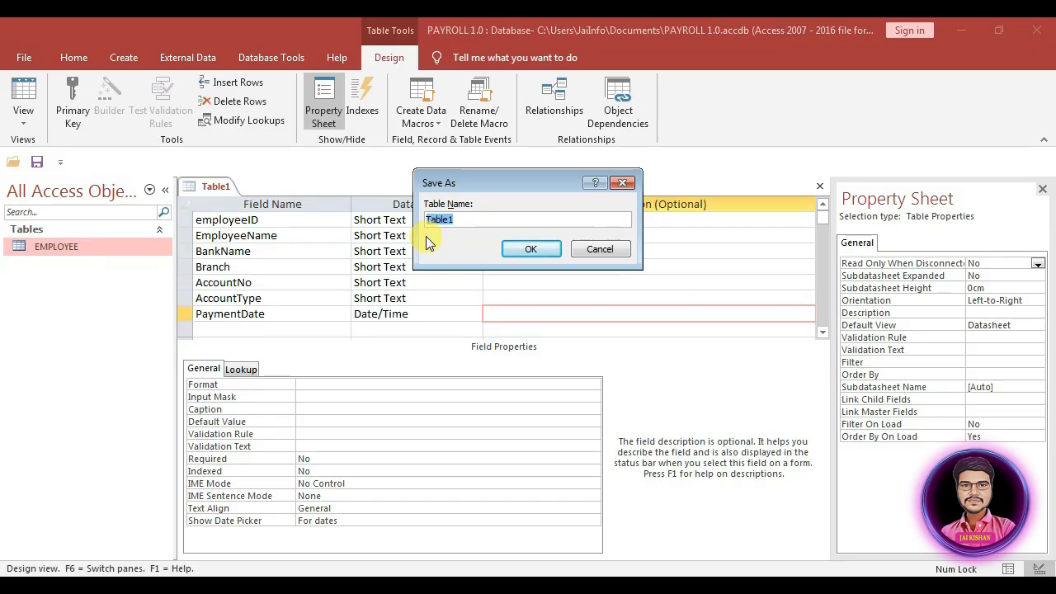
Step: Name the table Employeebank, accept an automatic ID primary key, and close its design
text(Em)
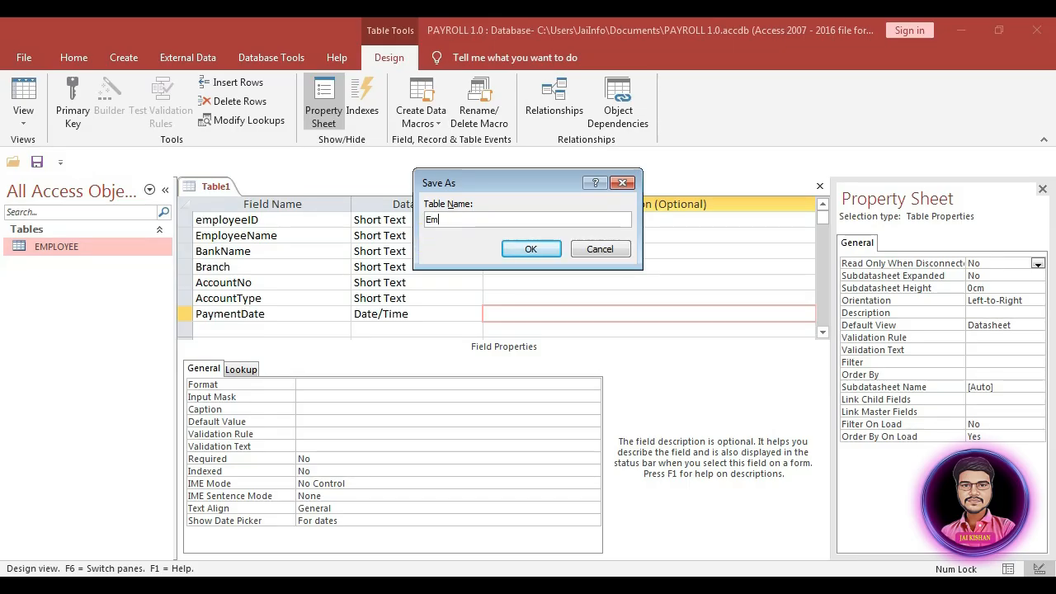
text(ployeeba)
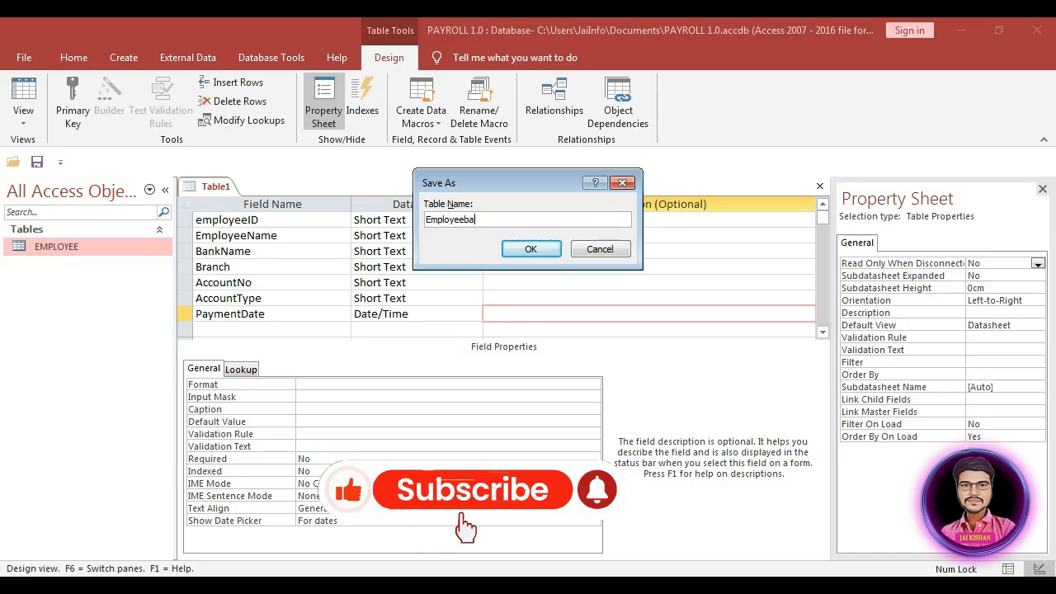
text(nk)
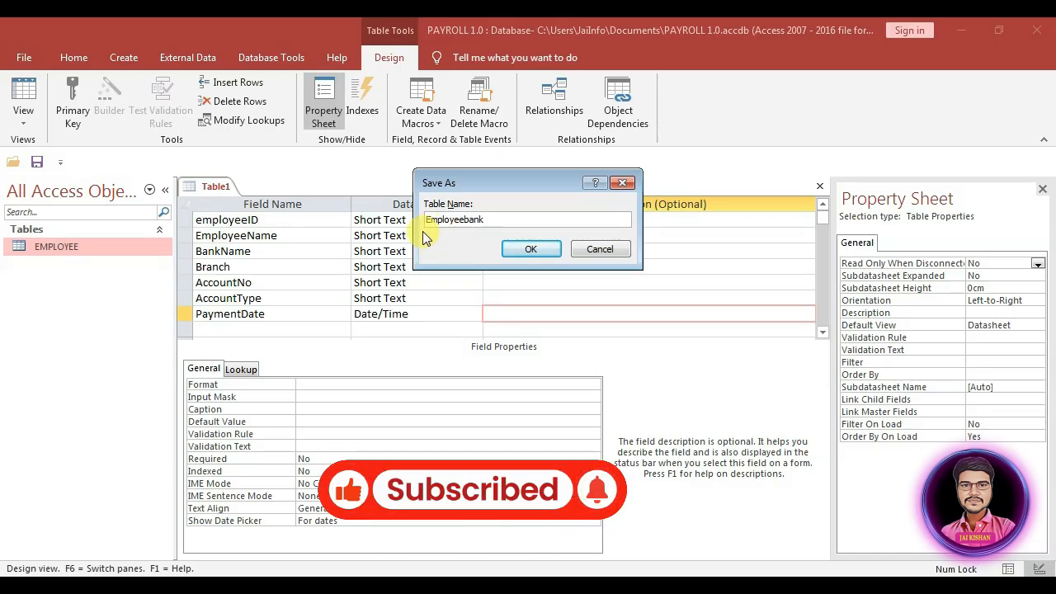
click(540, 253)
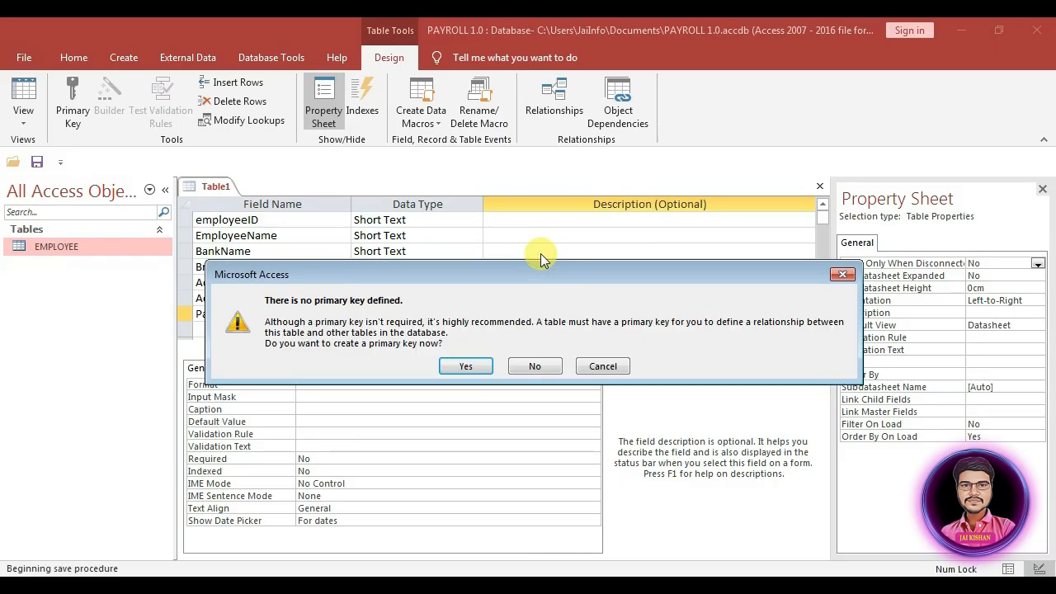
click(476, 369)
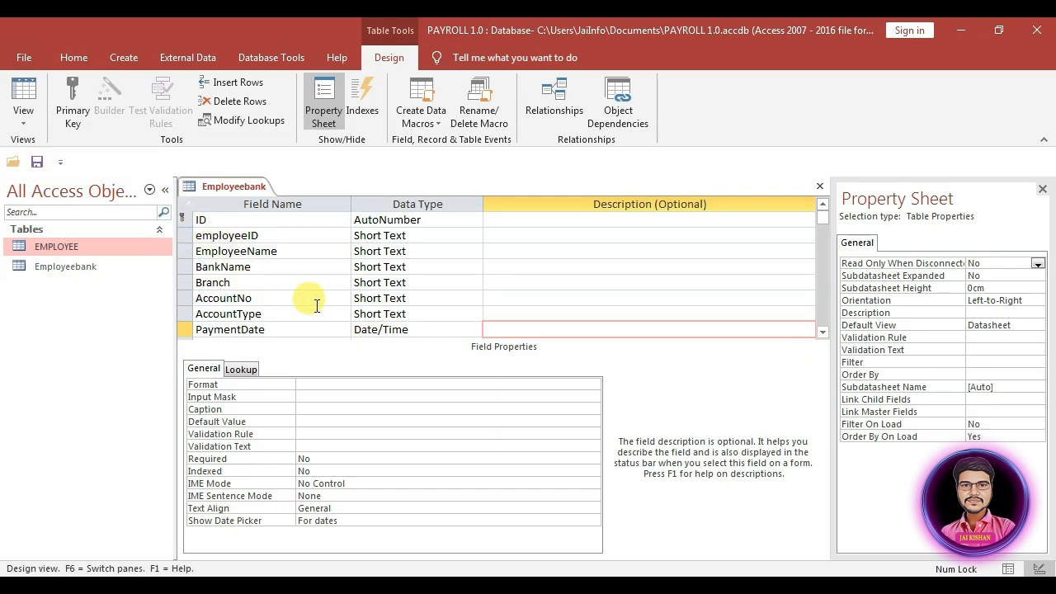
key(ctrl+w)
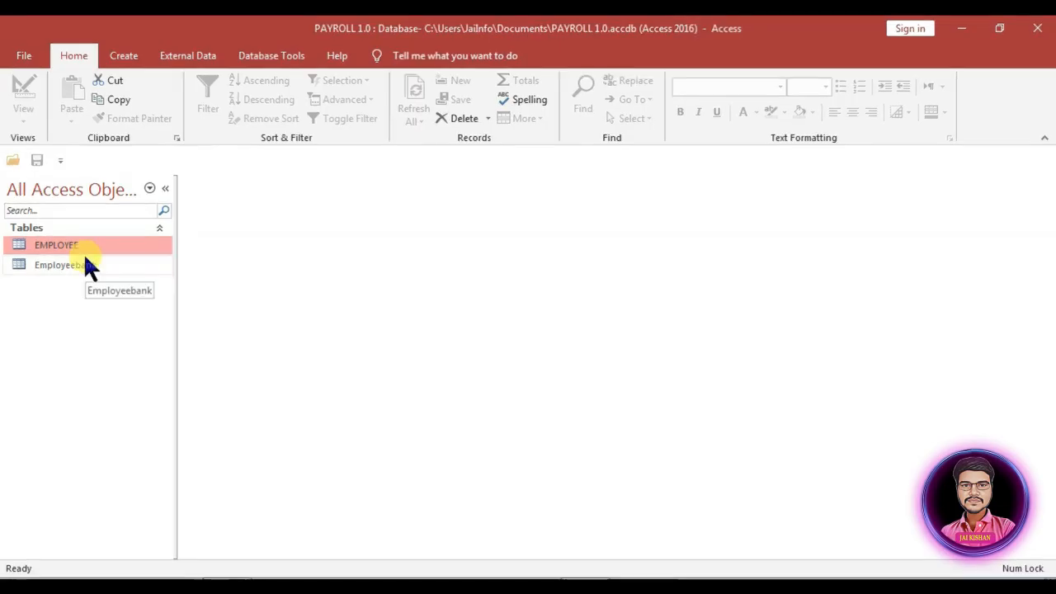
Step: Create a new query design containing the EMPLOYEE and Employeebank tables
click(123, 55)
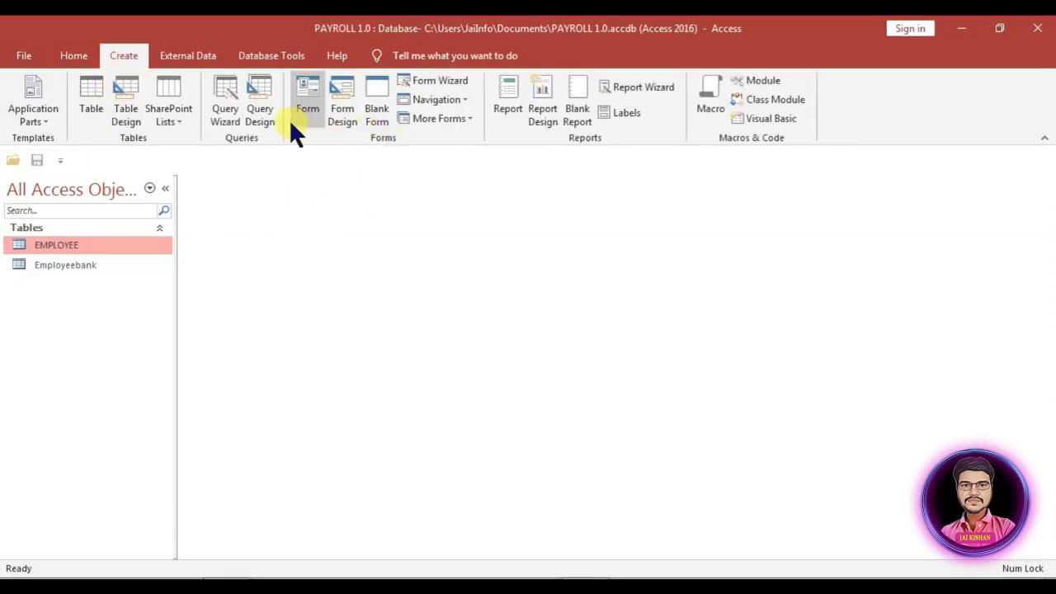
click(266, 115)
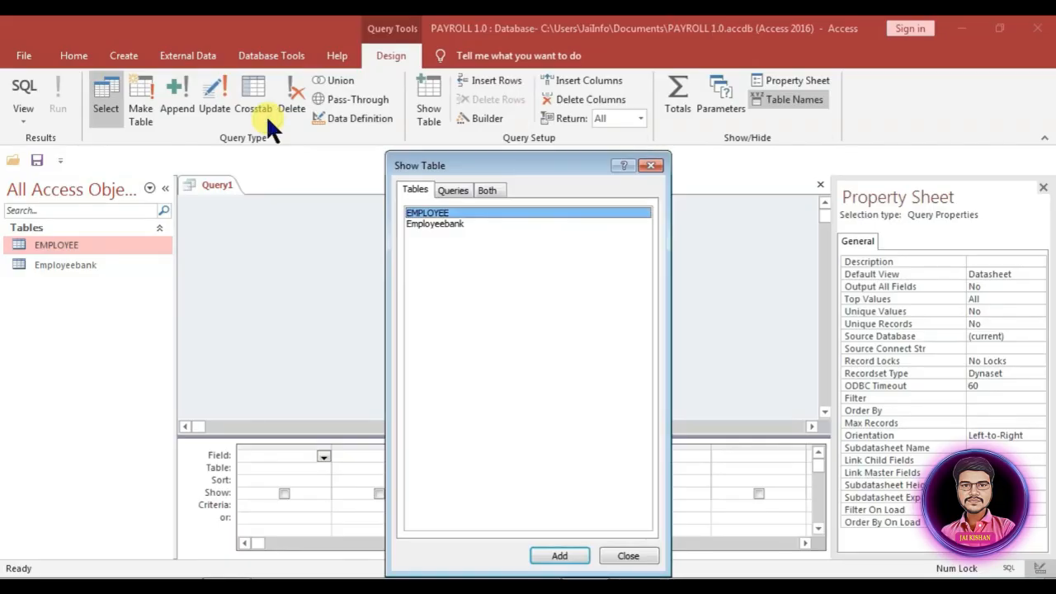
click(573, 556)
click(453, 224)
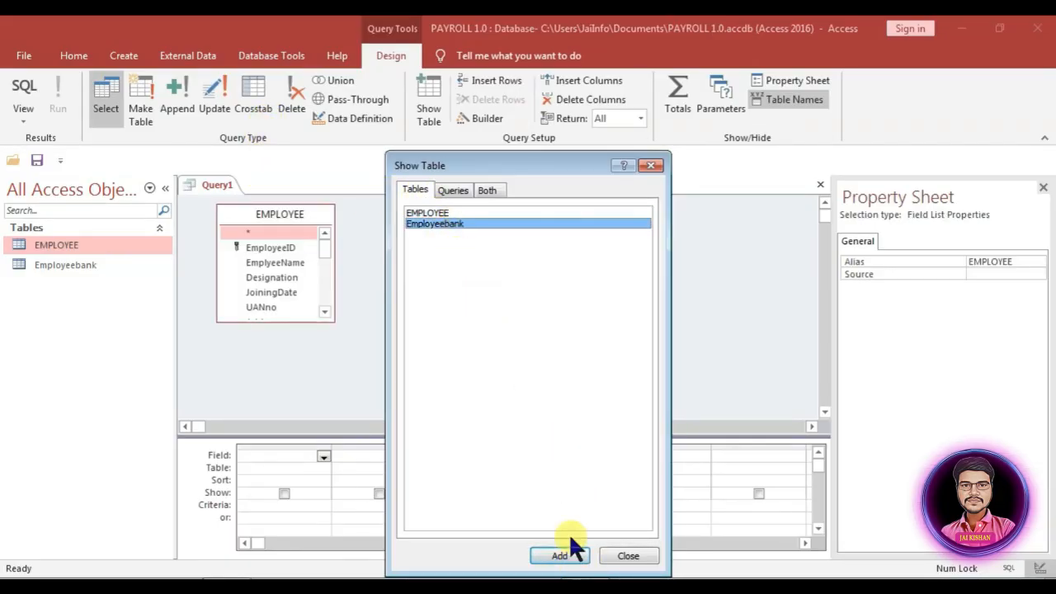
click(570, 556)
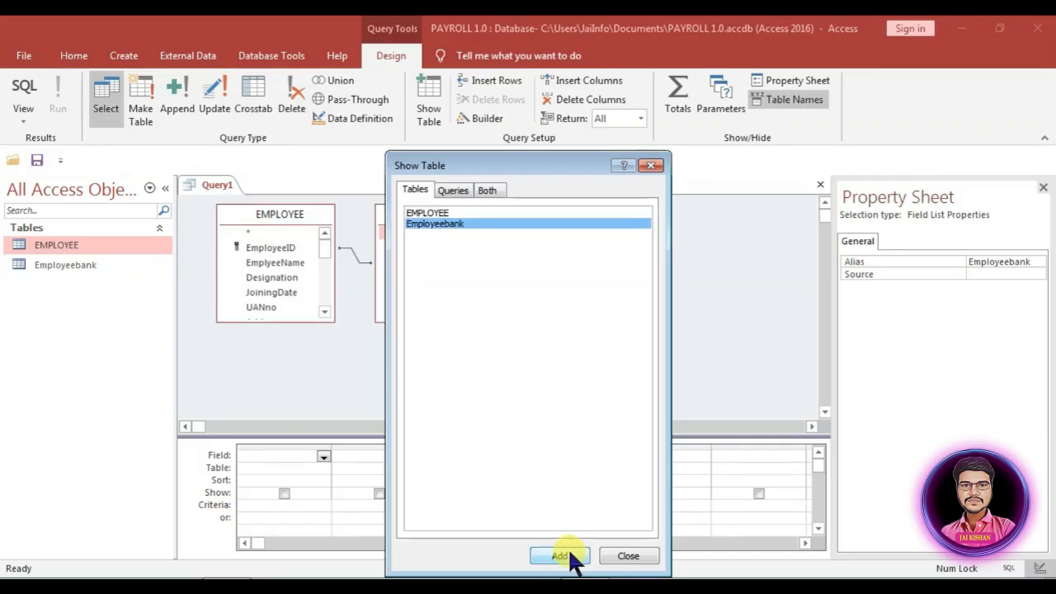
click(647, 166)
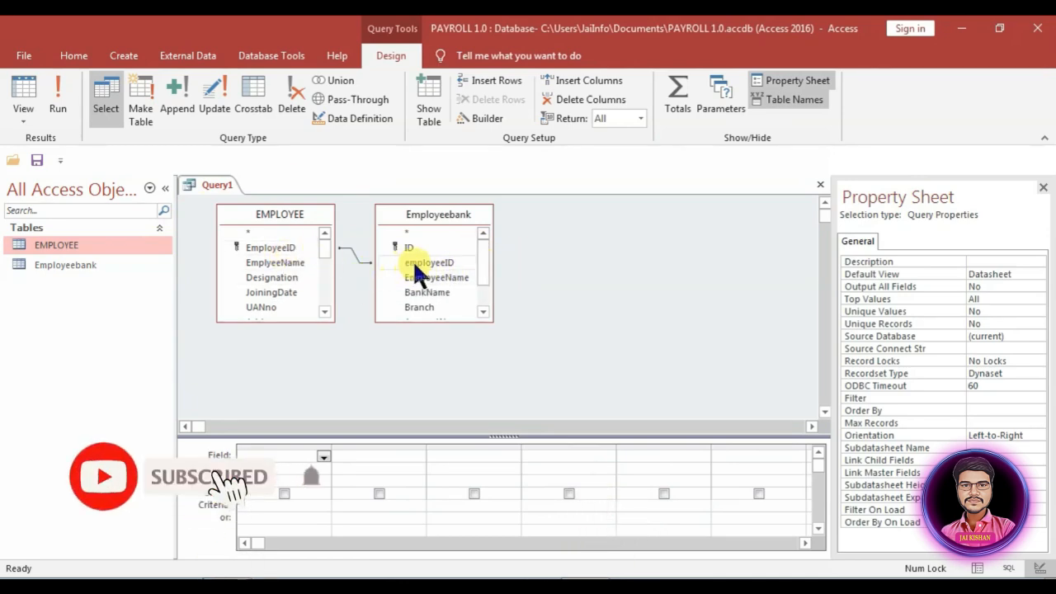
Step: Set the join to include all EMPLOYEE records and only matching Employeebank records
double_click(351, 245)
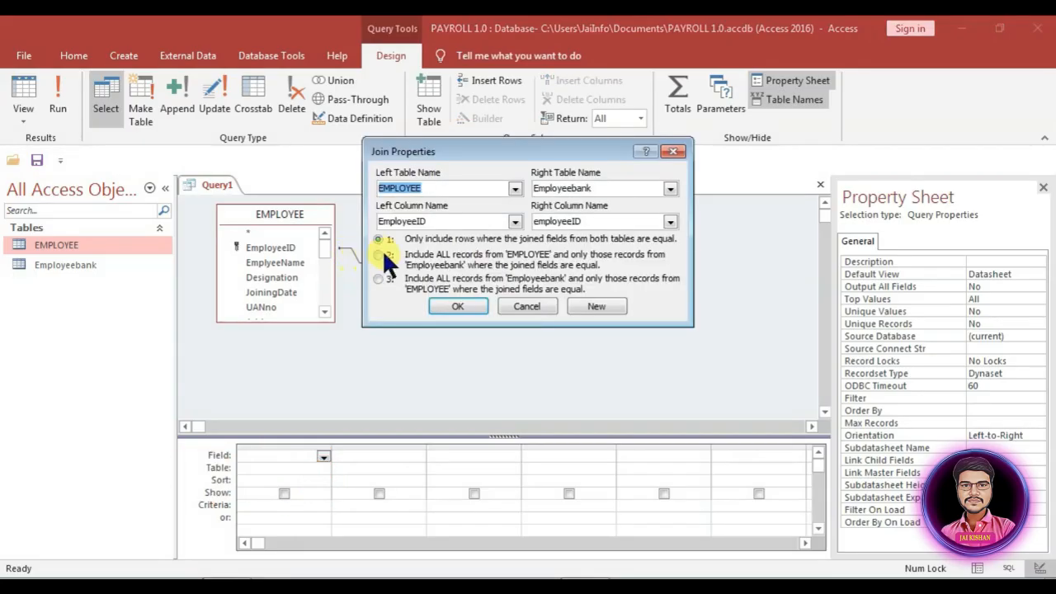
click(378, 253)
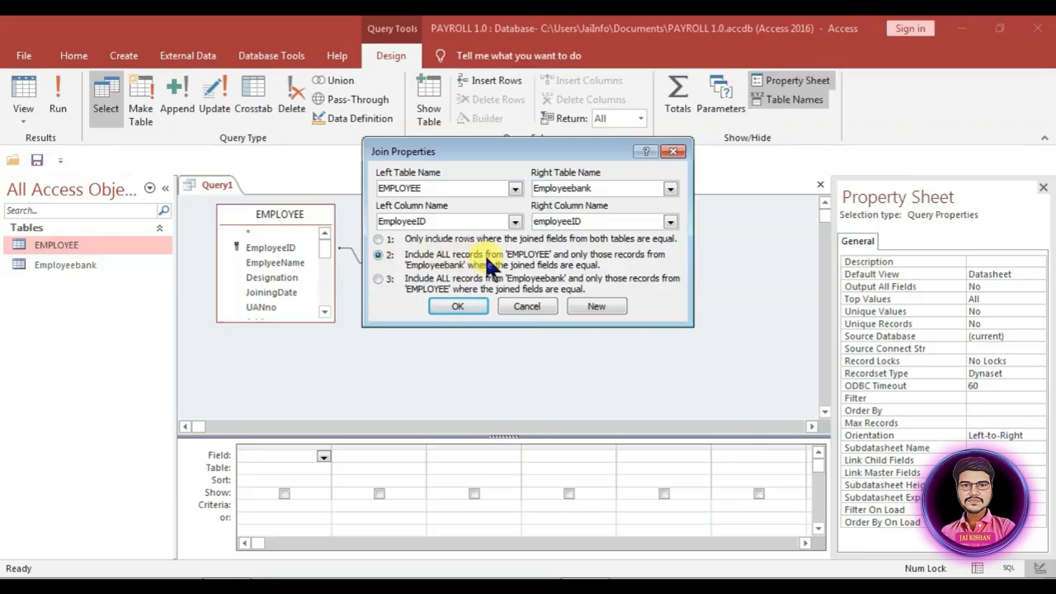
click(457, 307)
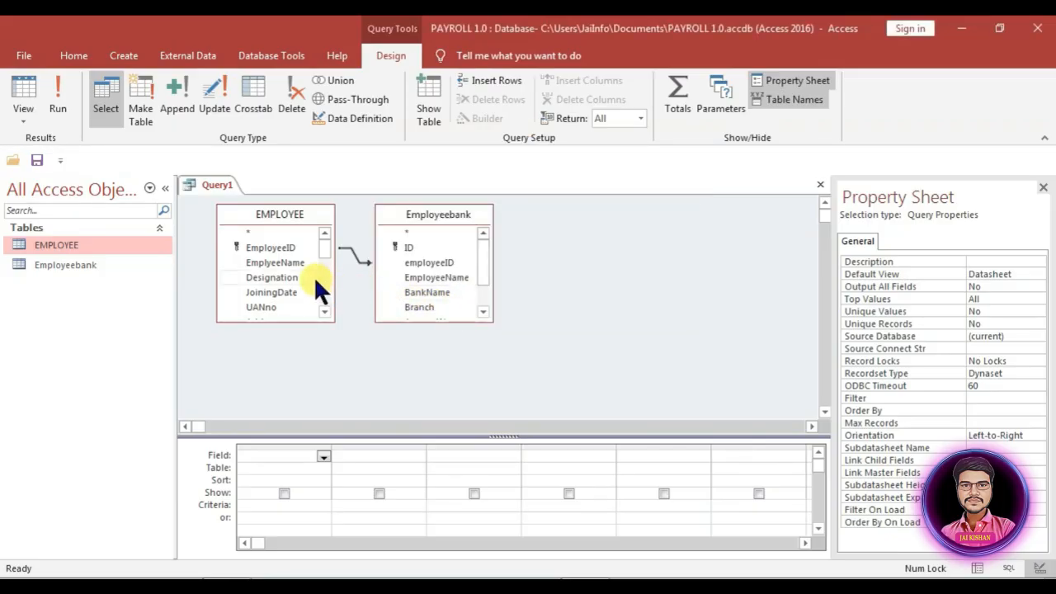
Step: Add EmployeeID, EmployeeName, Designation, JoiningDate, UANno and Address to the query grid
double_click(270, 248)
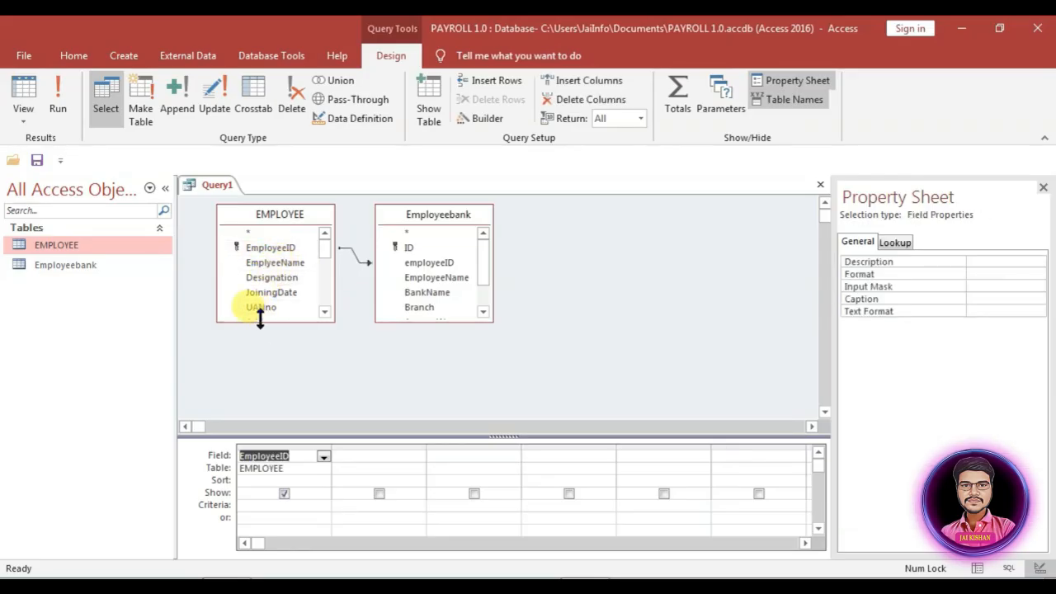
scroll(325, 257, down, 2)
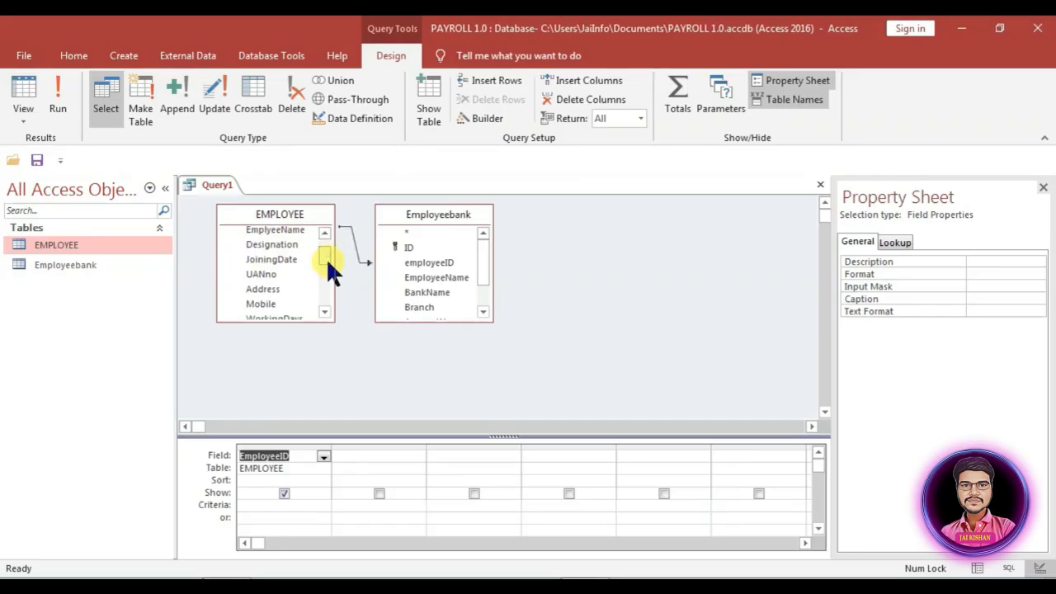
scroll(326, 257, up, 1)
double_click(269, 252)
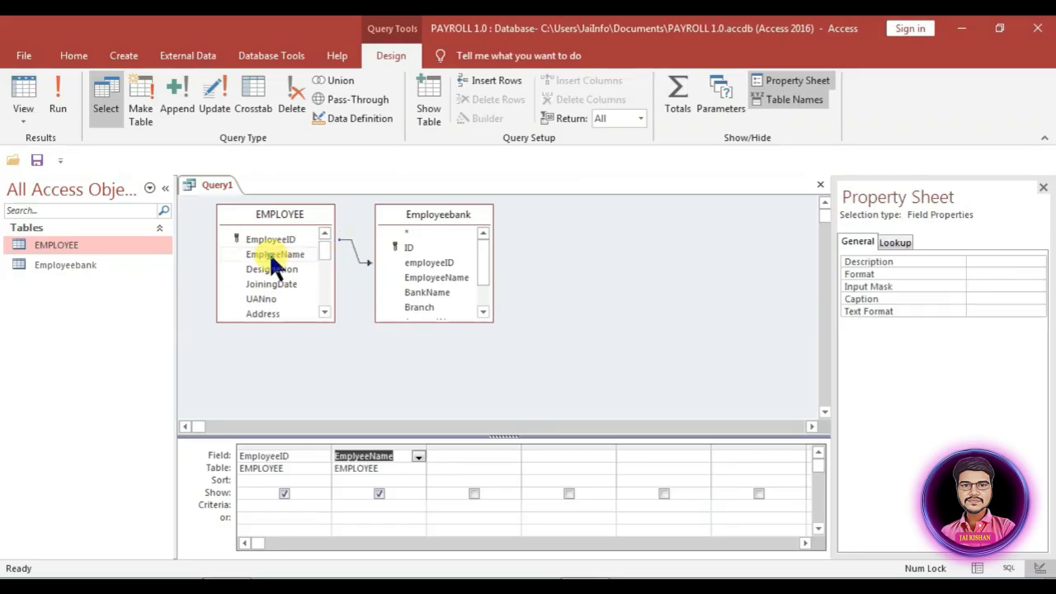
double_click(262, 269)
double_click(258, 282)
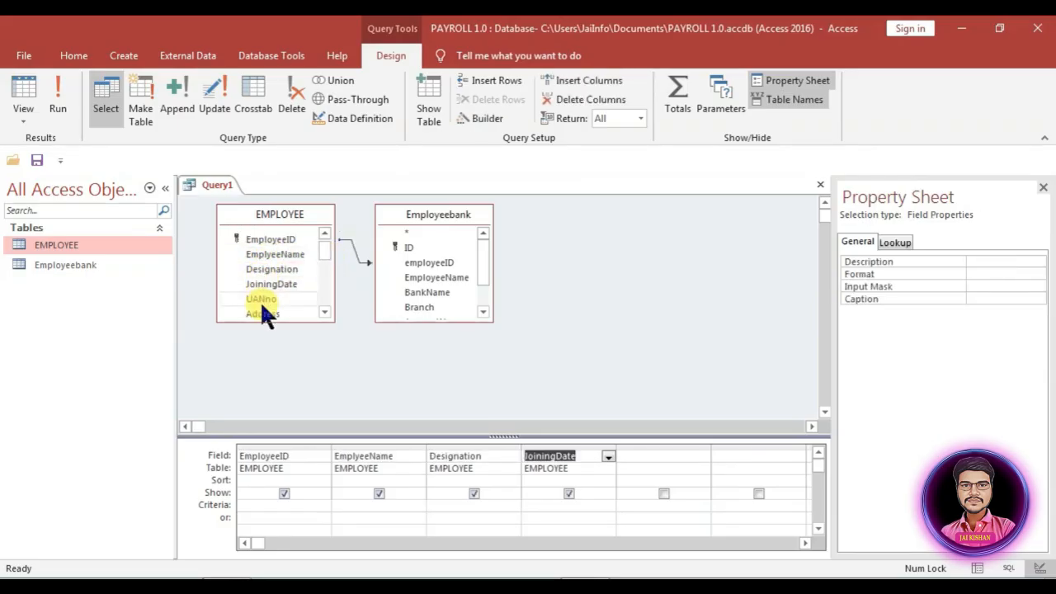
click(264, 298)
double_click(265, 296)
double_click(266, 292)
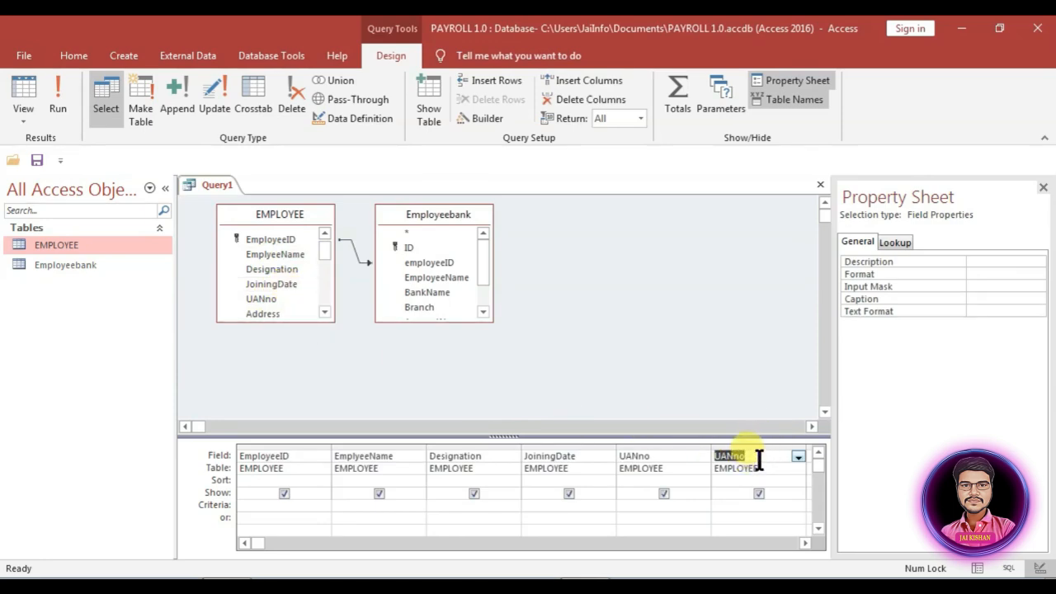
key(Delete)
click(678, 447)
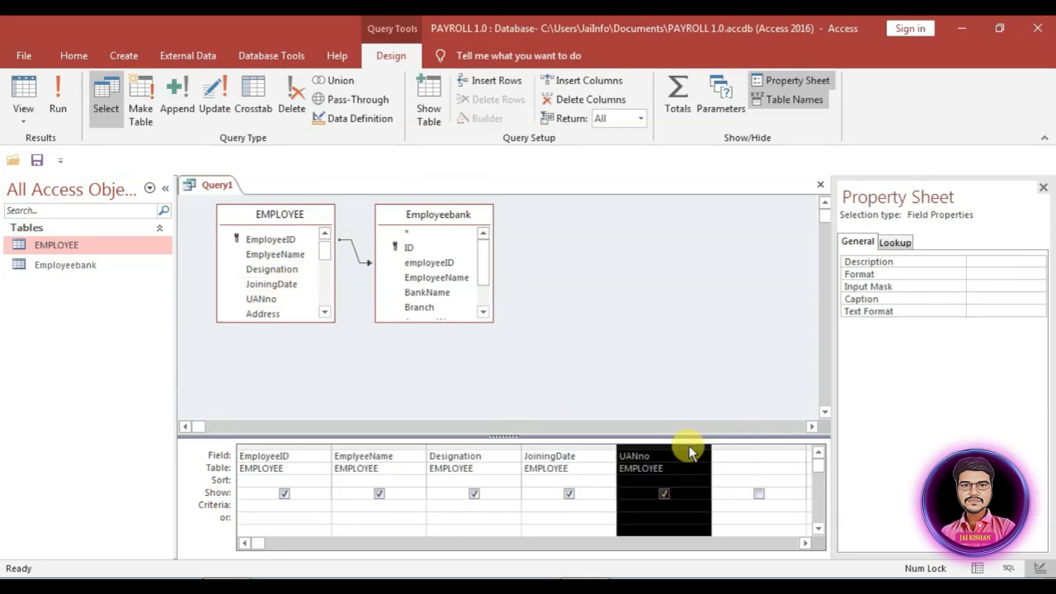
click(709, 454)
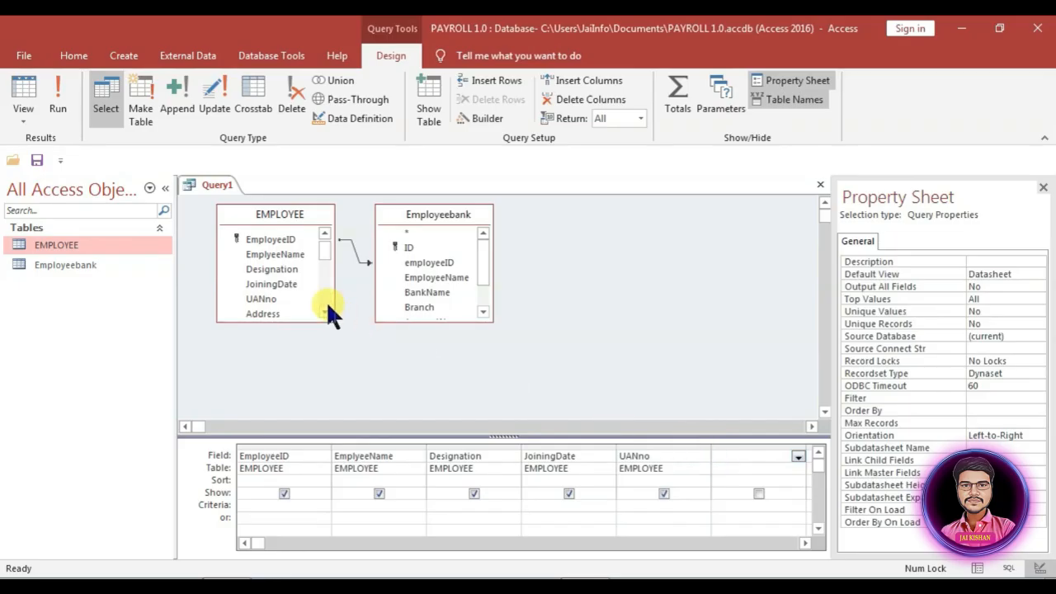
double_click(249, 310)
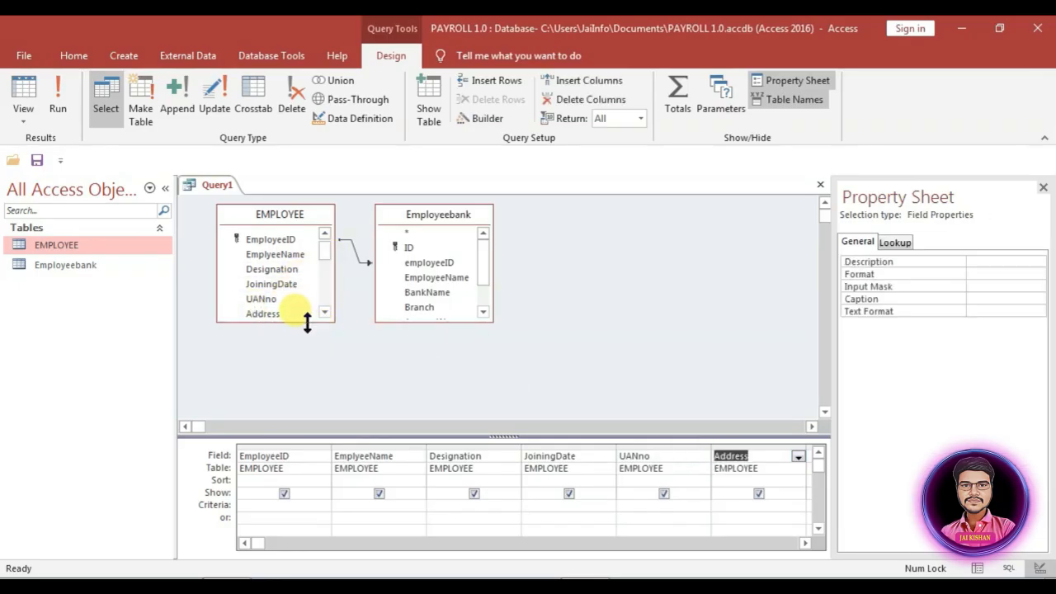
Step: Enlarge the EMPLOYEE list and add Mobile, WorkingDays, HalfDay, TakenLeave and basic
drag(306, 322, 299, 400)
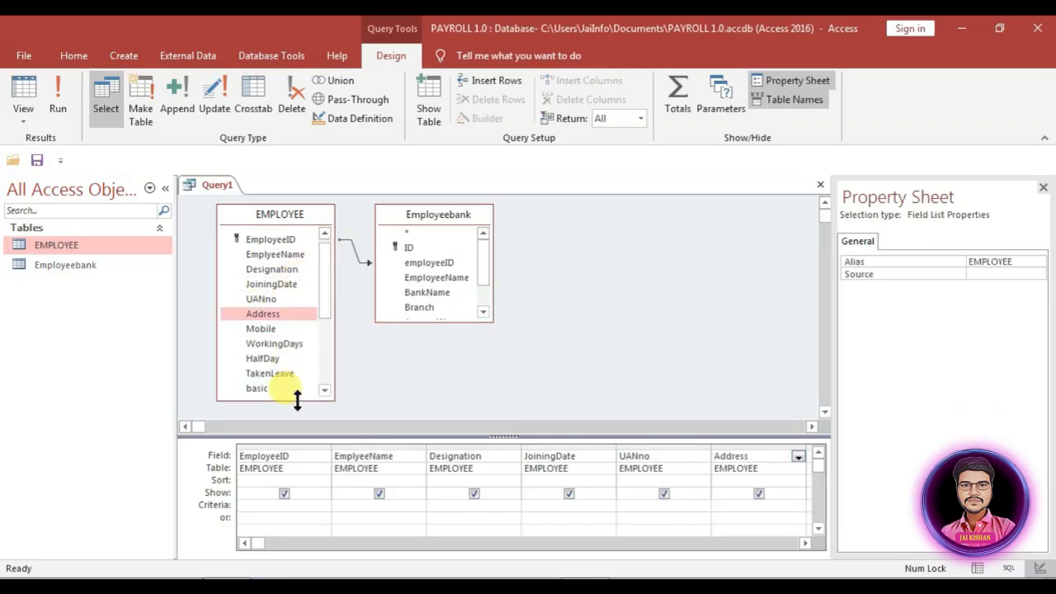
click(261, 327)
click(264, 345)
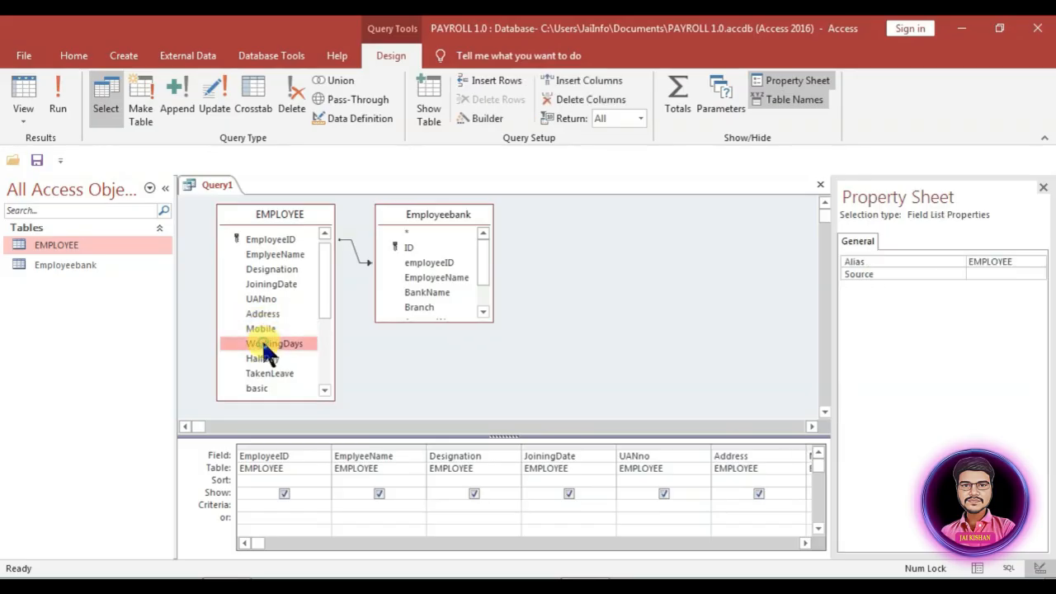
click(262, 359)
click(264, 373)
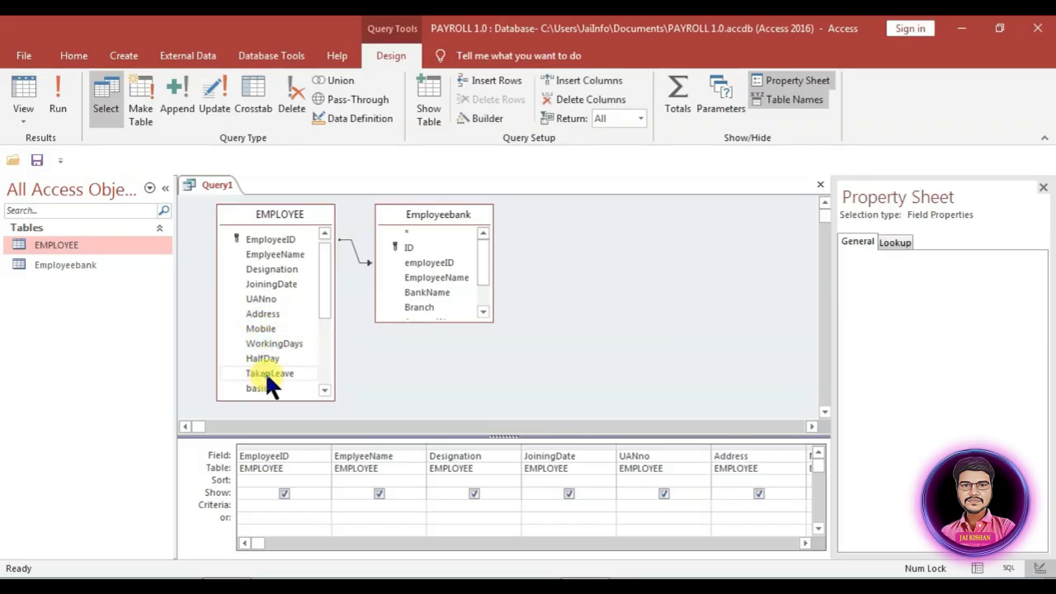
click(261, 385)
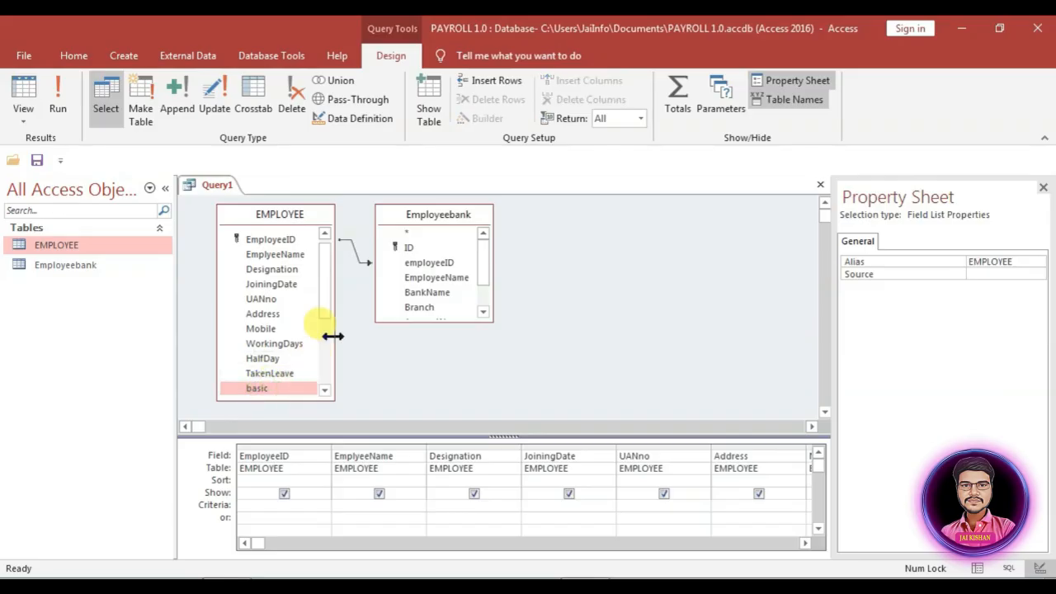
scroll(320, 339, down, 3)
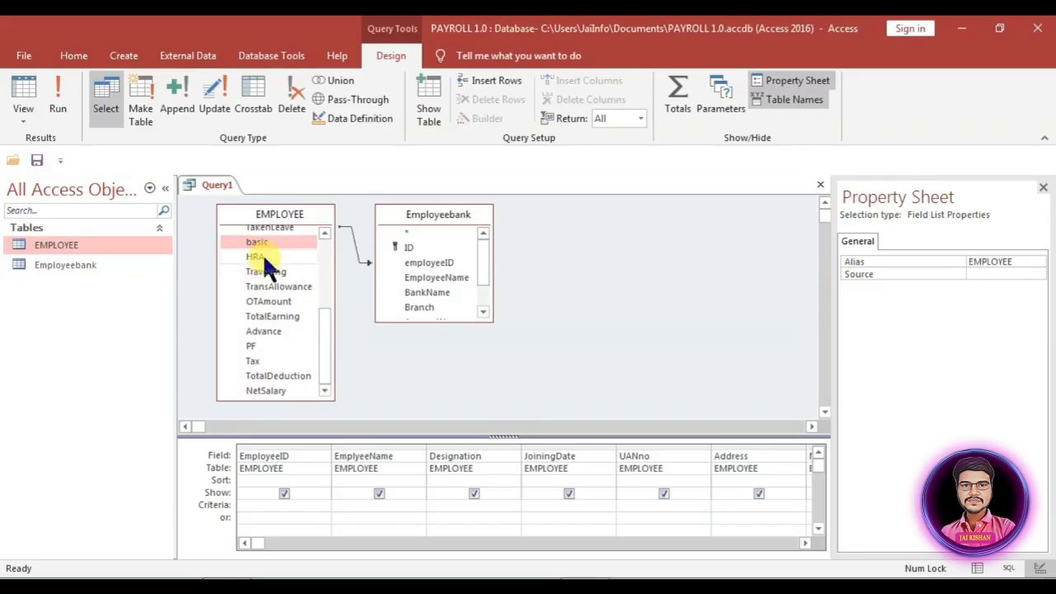
Step: Add HRA, Travelling, TransAllowance, OTAmount, TotalEarning, Advance, PF, Tax, TotalDeduction and NetSalary
double_click(264, 256)
double_click(280, 271)
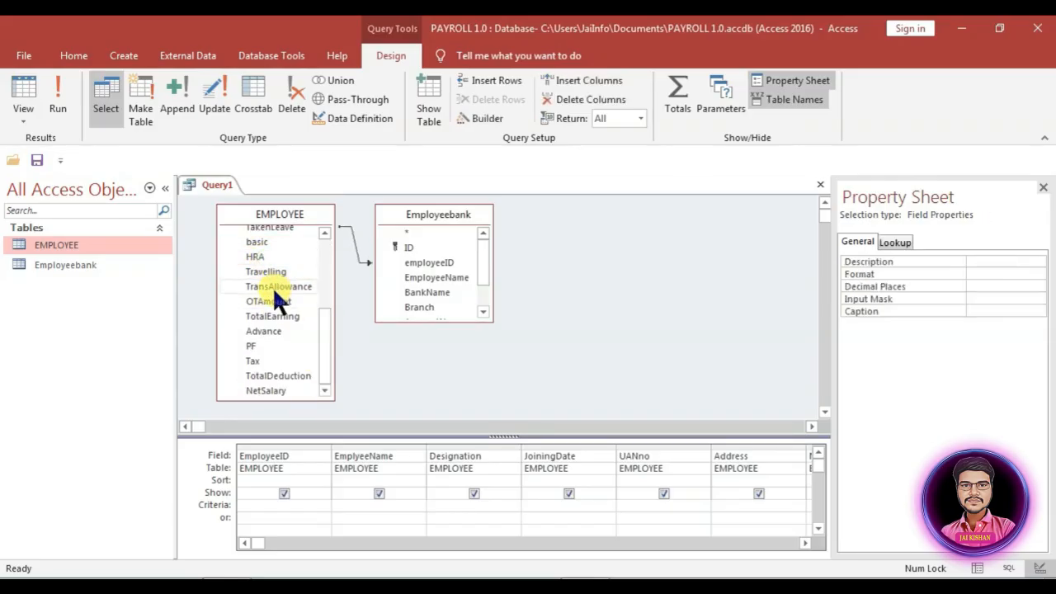
double_click(272, 286)
double_click(275, 302)
double_click(278, 314)
double_click(264, 331)
double_click(253, 346)
double_click(254, 361)
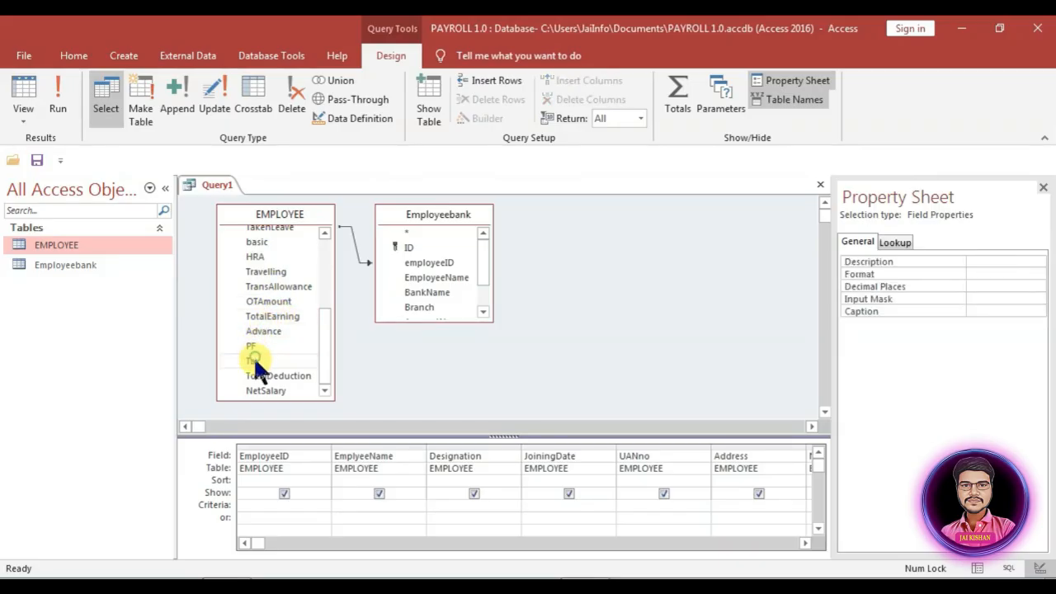
double_click(254, 373)
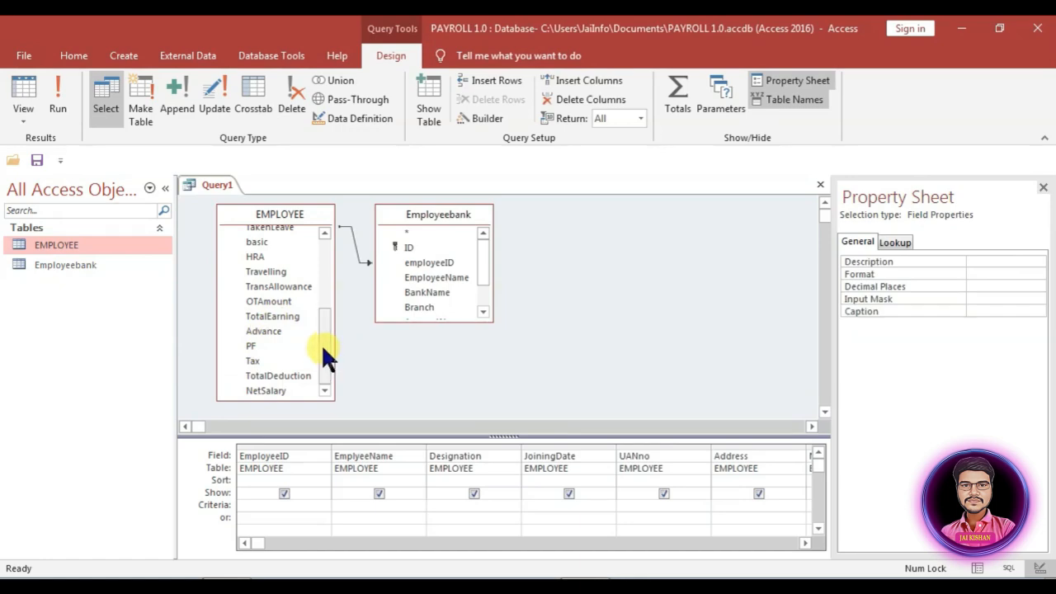
double_click(267, 385)
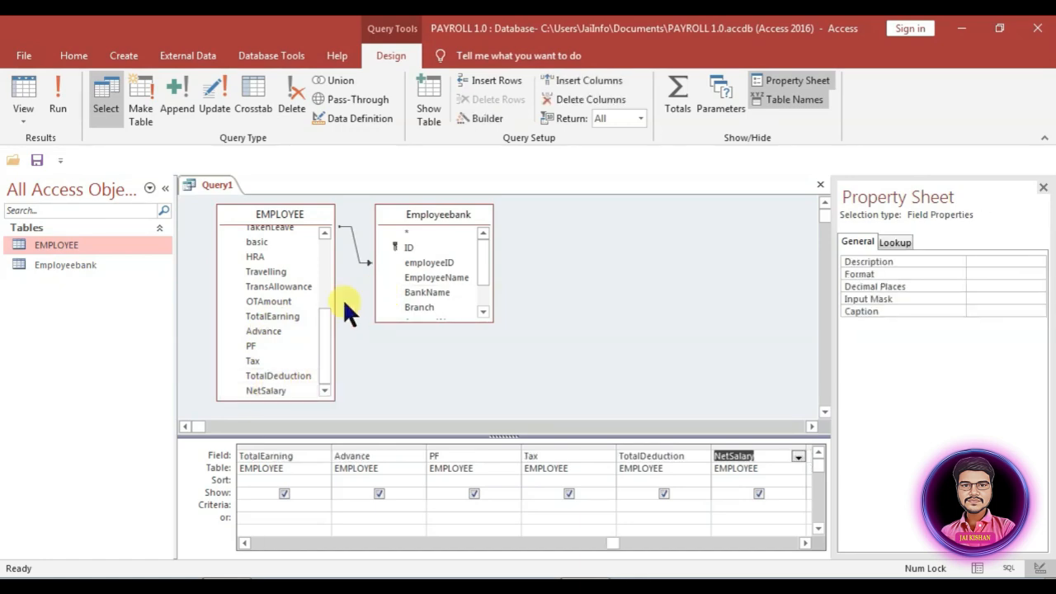
Step: Enlarge the Employeebank list and add BankName, AccountNo, AccountType and PaymentDate
click(449, 221)
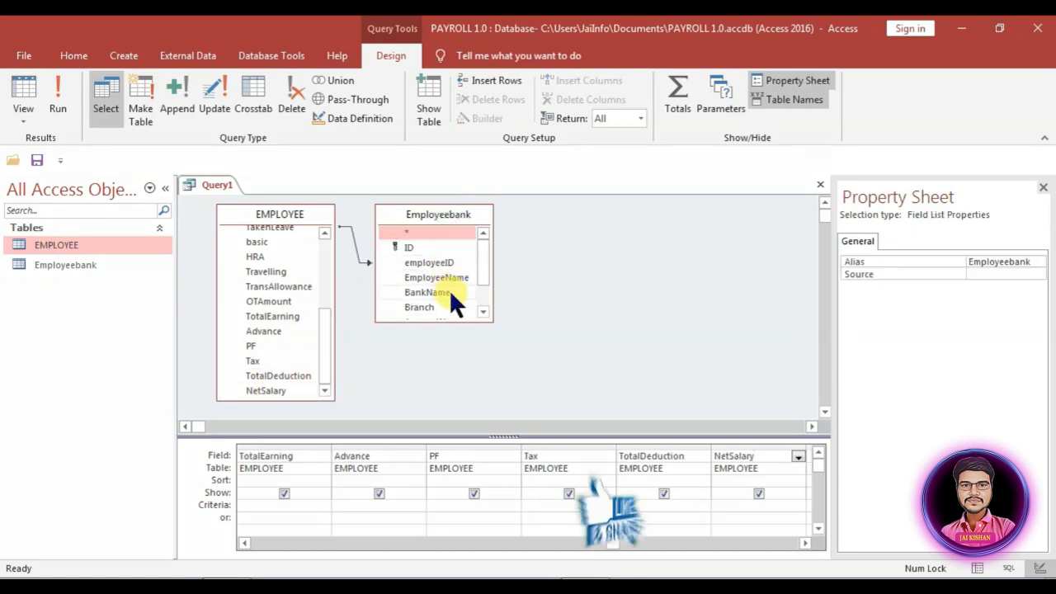
drag(471, 321, 467, 362)
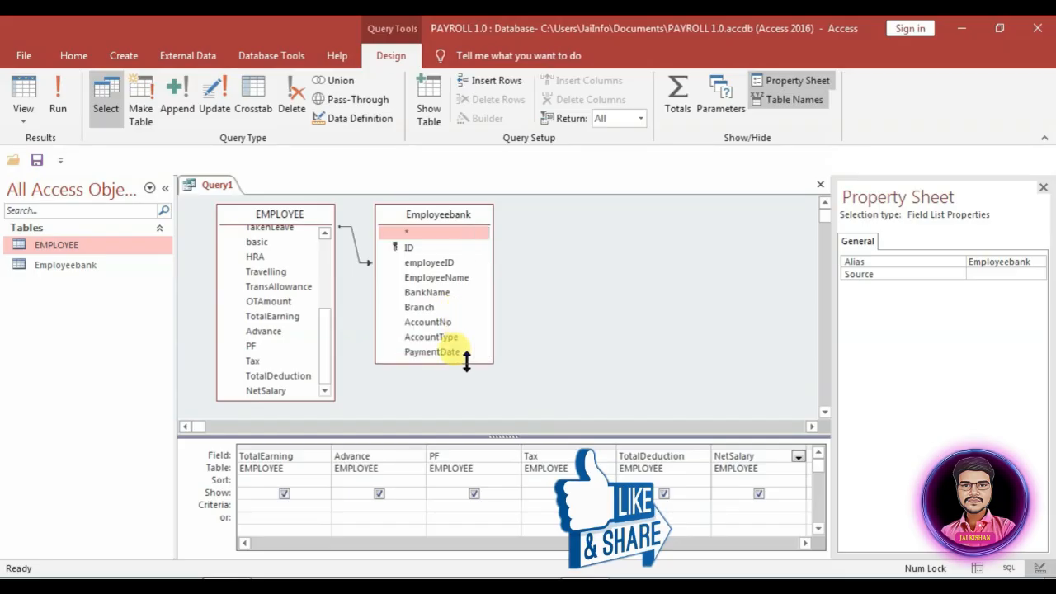
click(435, 288)
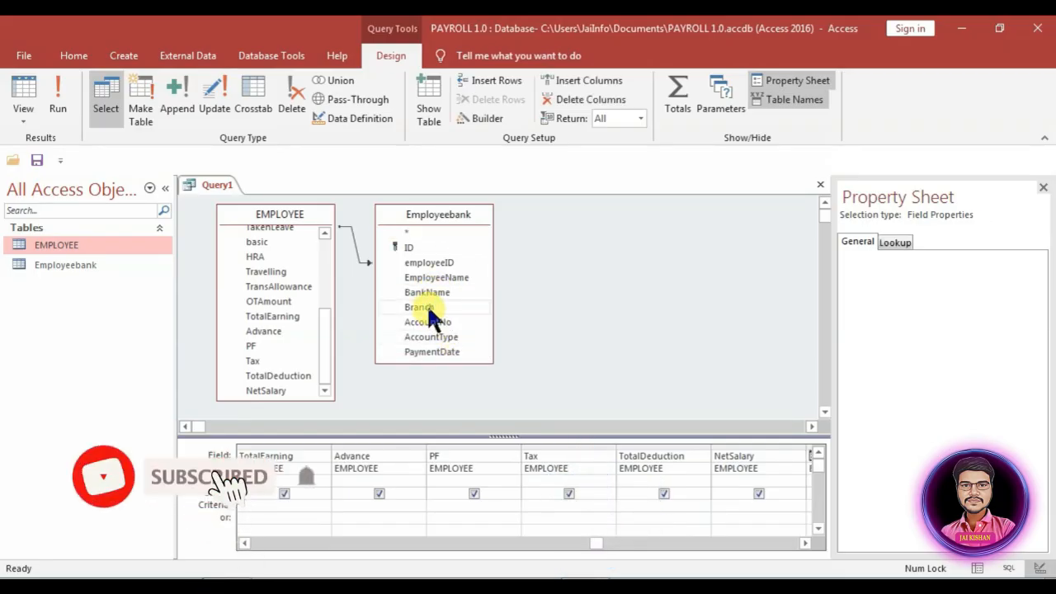
double_click(439, 321)
double_click(434, 335)
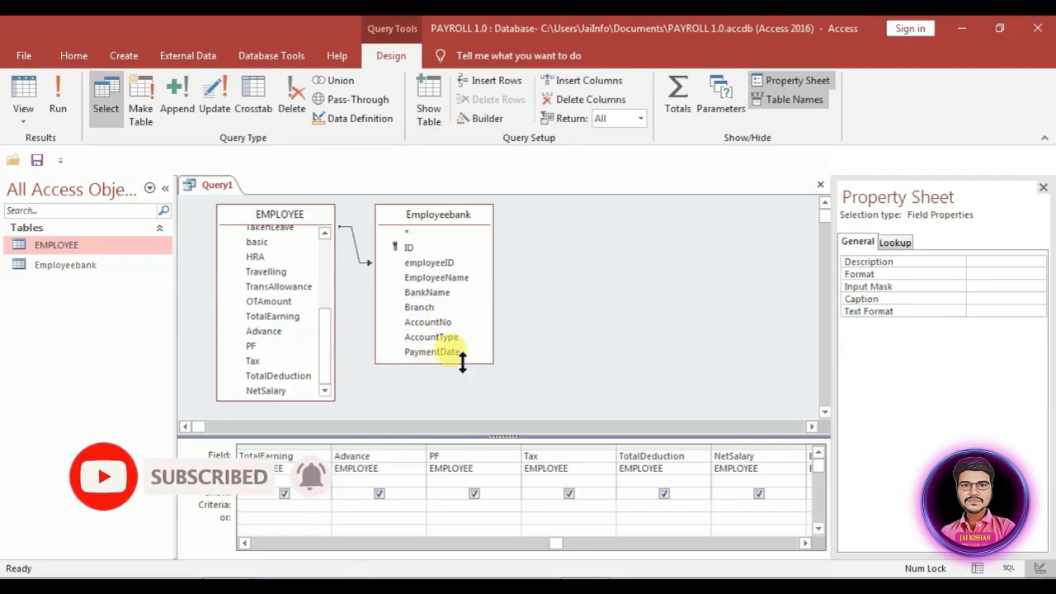
drag(462, 363, 468, 380)
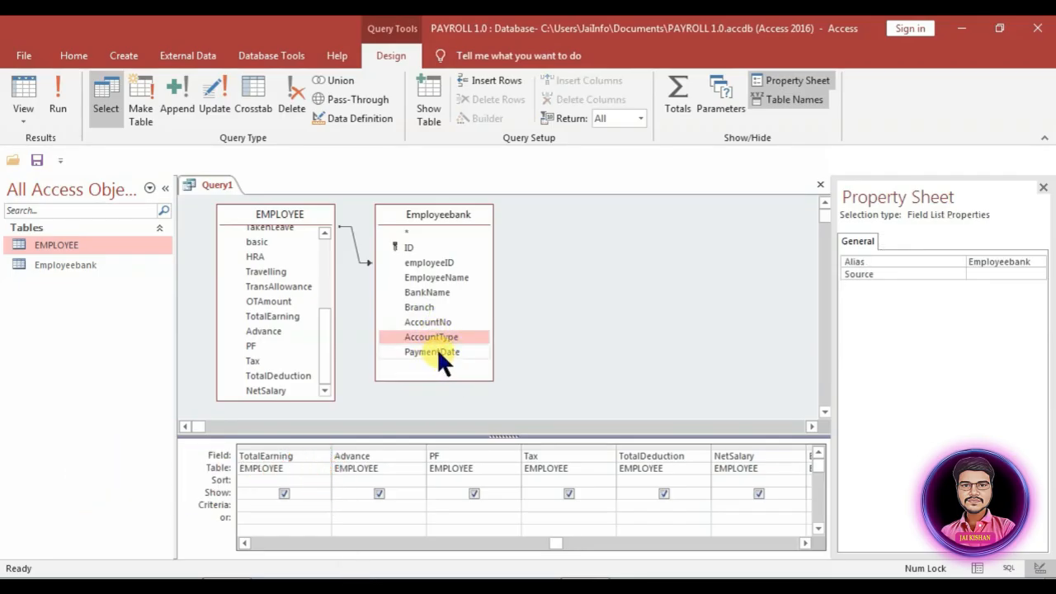
double_click(436, 351)
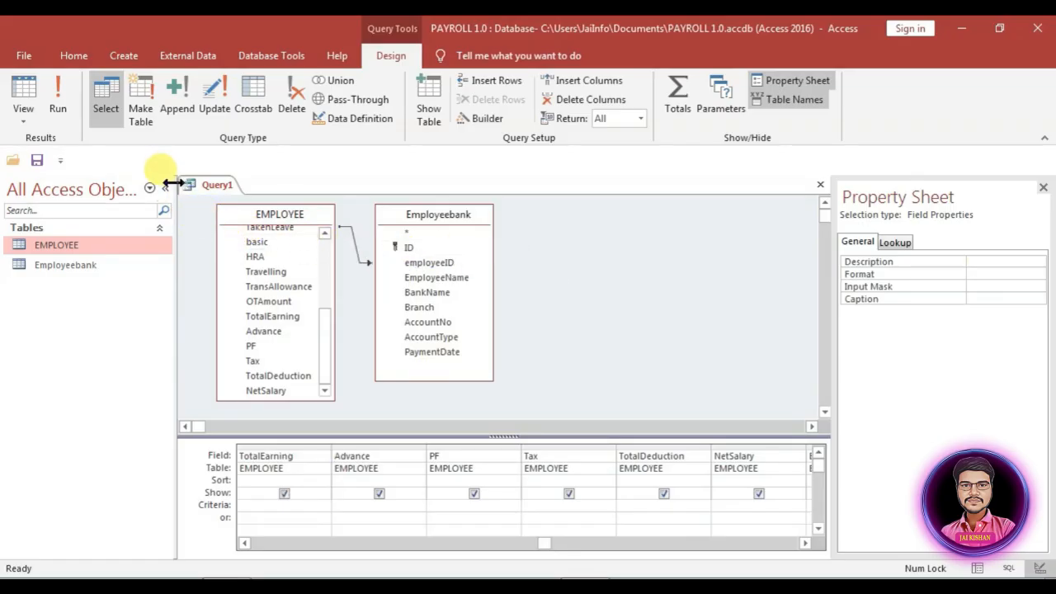
Step: Save Query1 under the name Invoice and close the query design
key(ctrl+s)
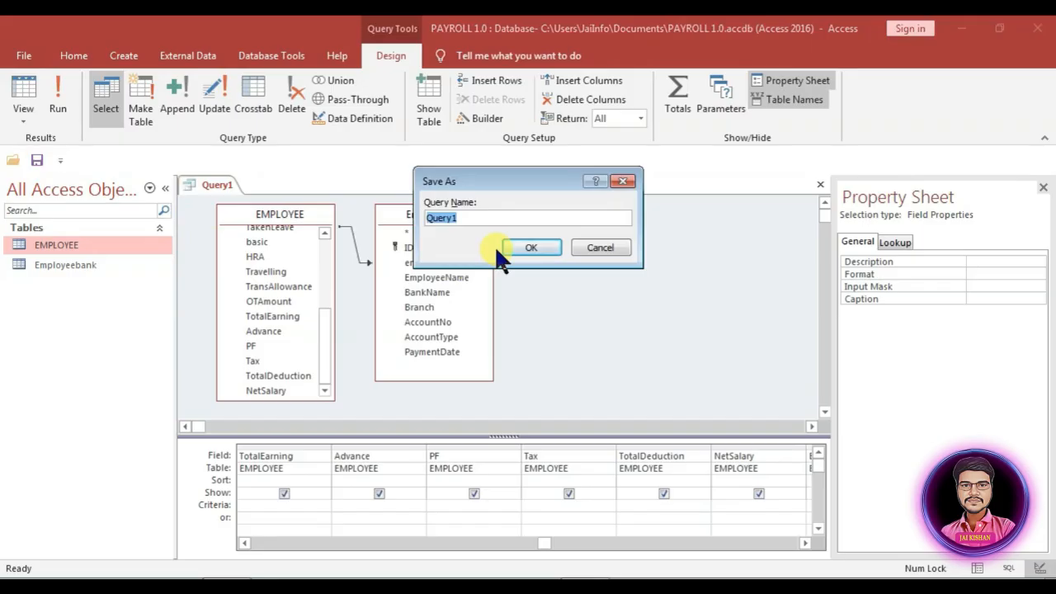
text(Invoice)
click(519, 250)
mouse_move(46, 300)
mouse_down()
mouse_move(42, 338)
mouse_move(16, 322)
mouse_move(47, 305)
mouse_up()
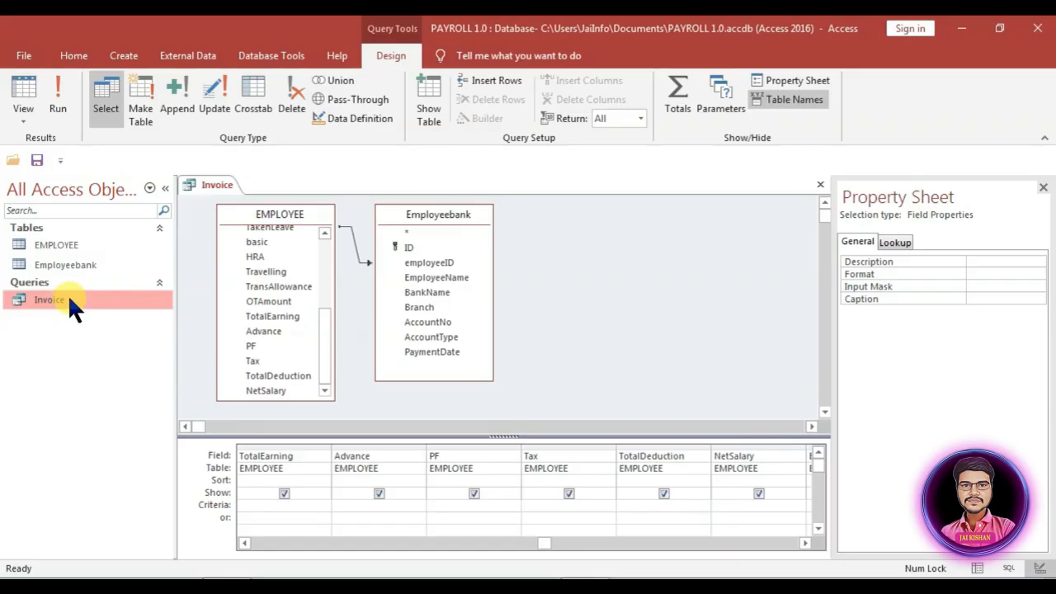
key(ctrl+w)
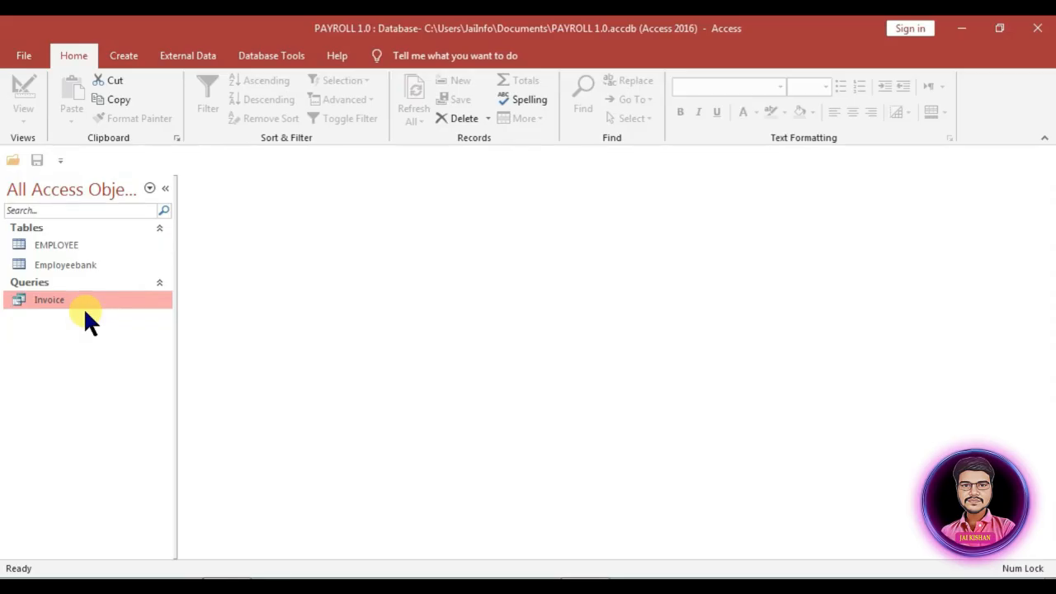
Step: Create a blank Form Design with Record Source set to Invoice and show its field list
right_click(65, 246)
click(120, 57)
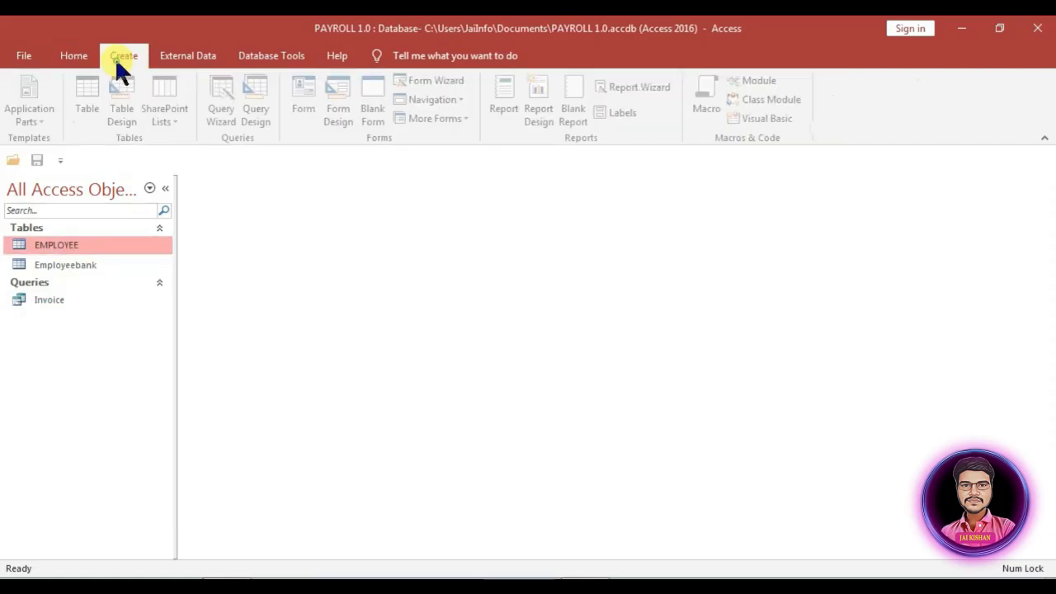
click(340, 124)
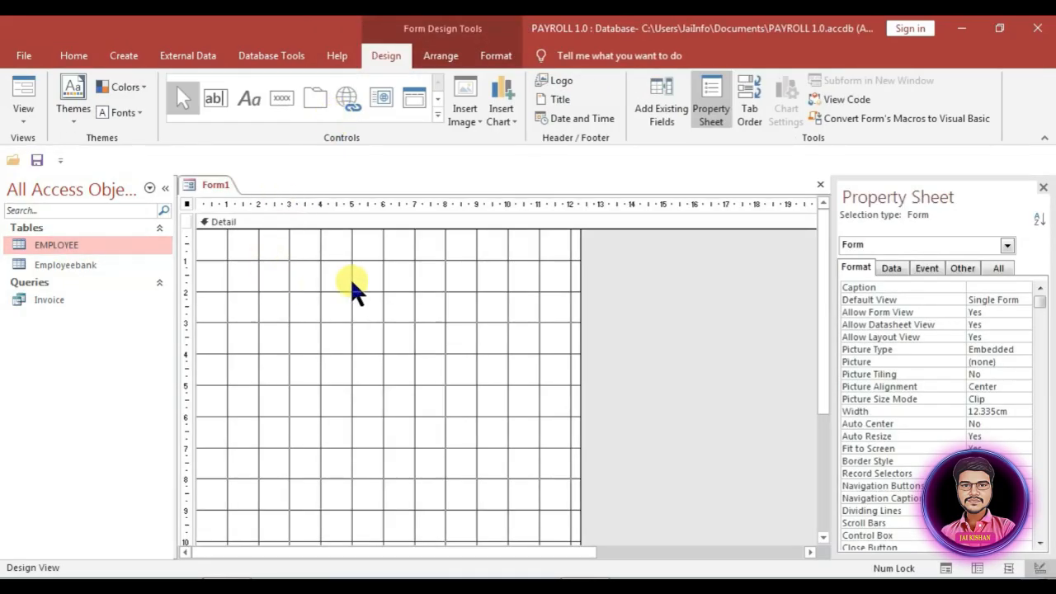
click(893, 267)
click(1023, 288)
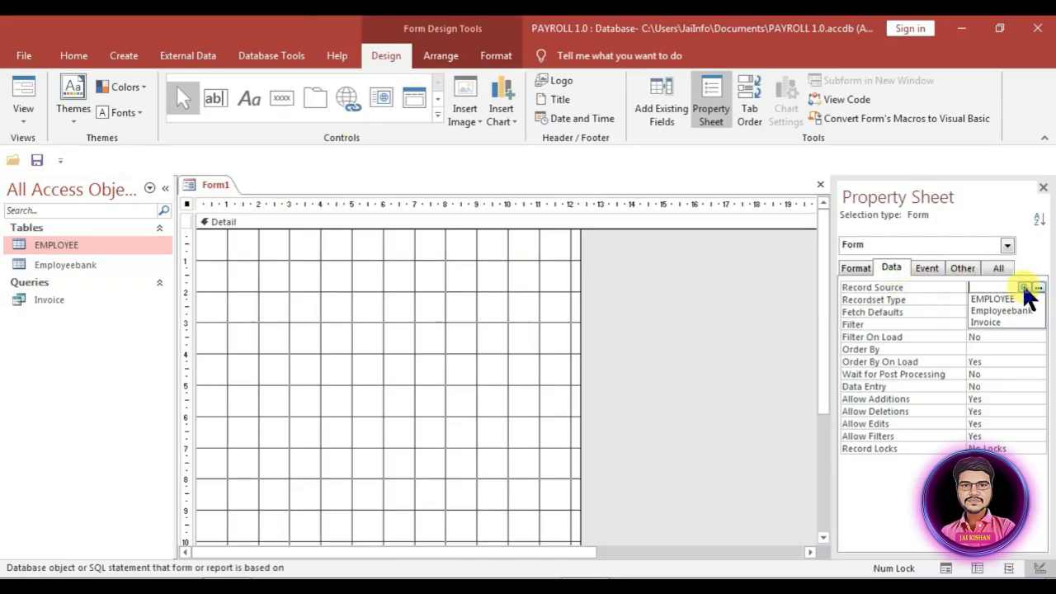
click(984, 321)
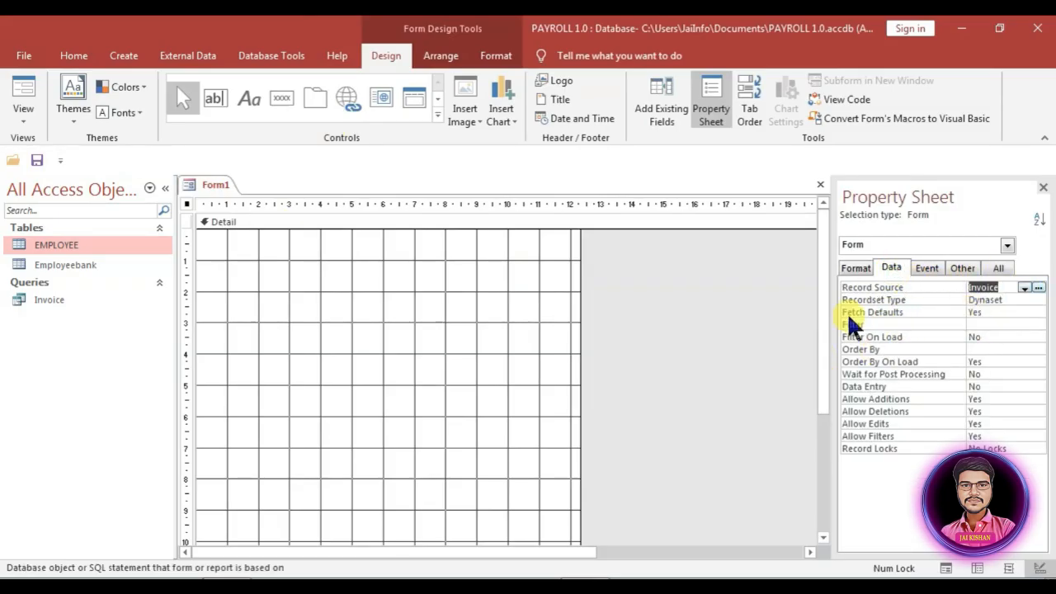
click(652, 107)
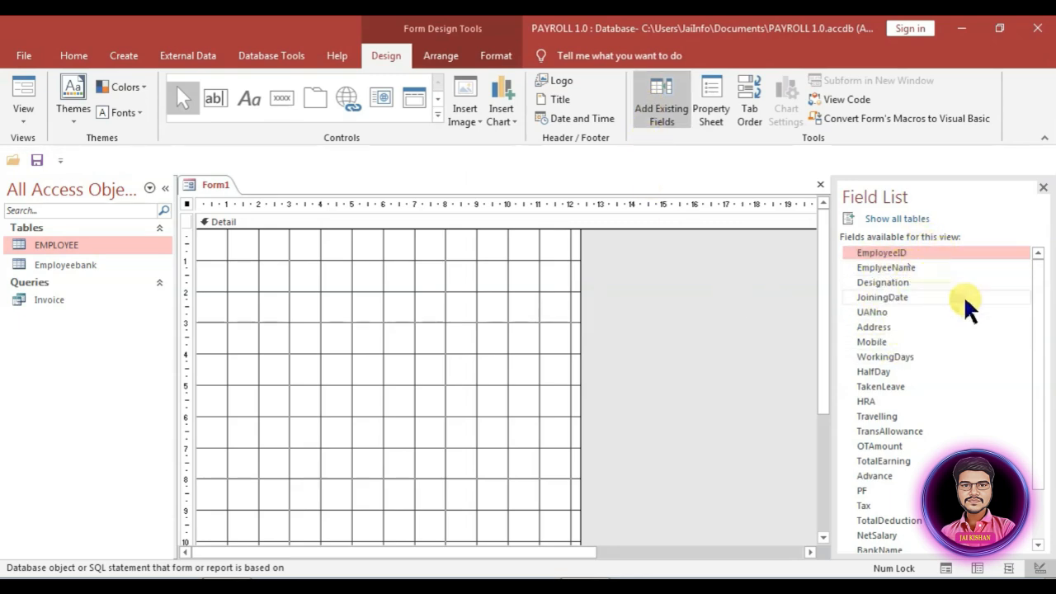
Step: Select all Invoice fields from EmployeeID through PaymentDate and drag them onto the Detail section
drag(1040, 347, 1040, 492)
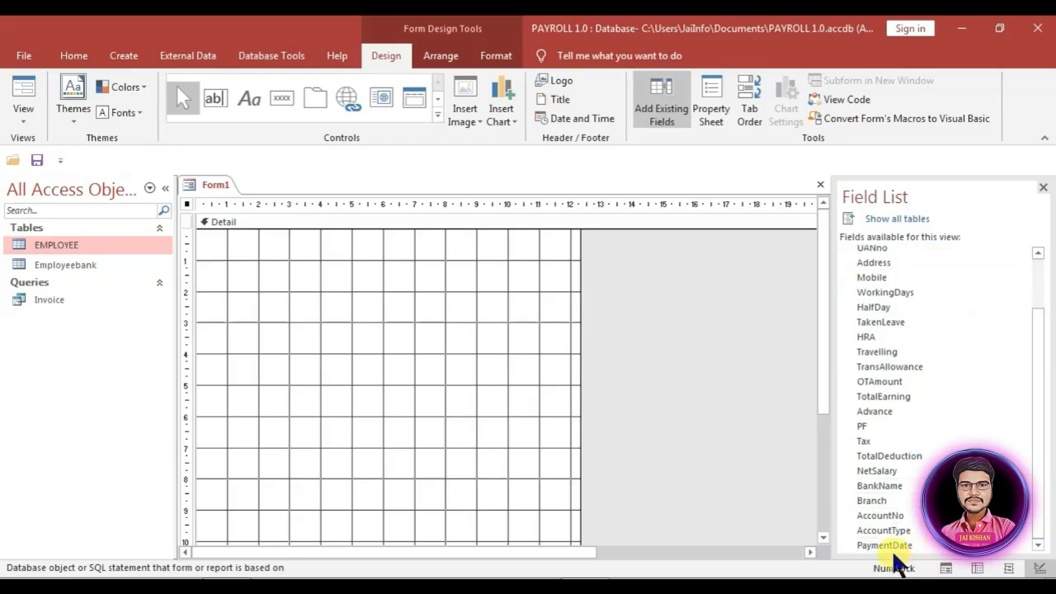
shift+click(872, 542)
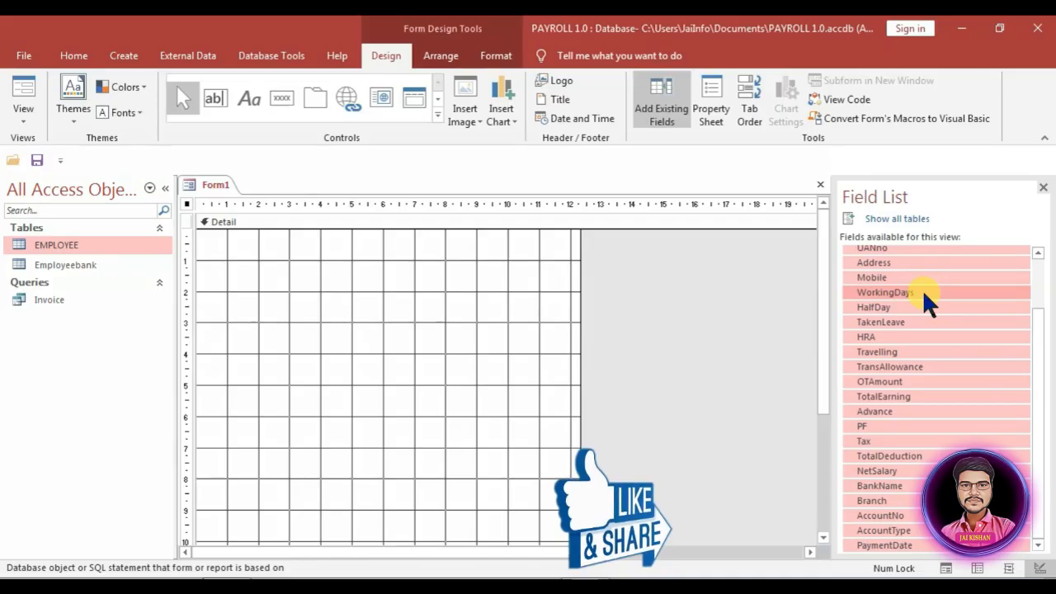
scroll(917, 314, up, 2)
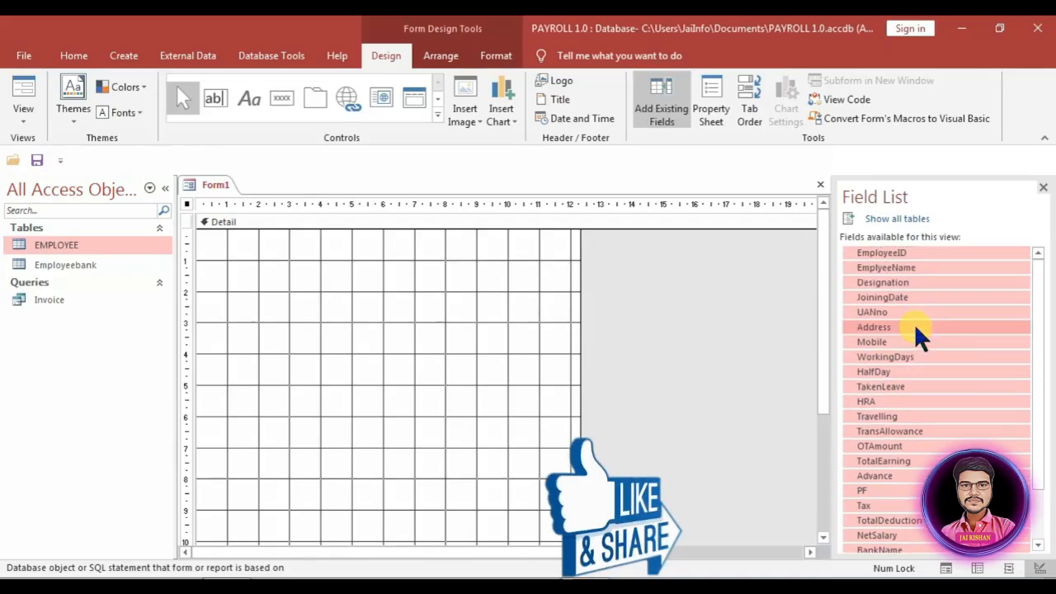
drag(903, 250, 338, 277)
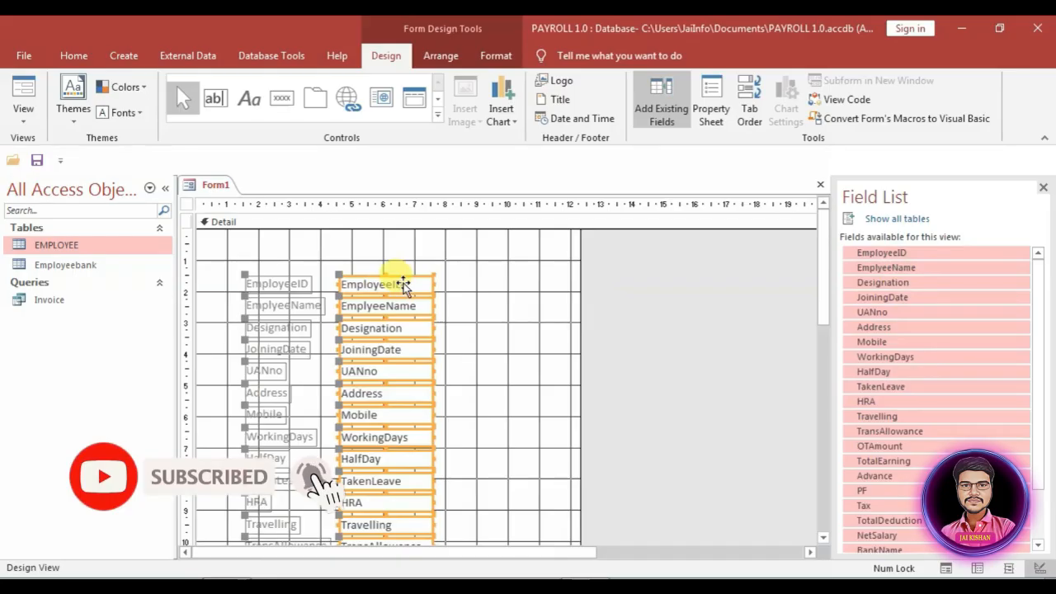
Step: Arrange the placed controls in a Tabular layout
right_click(402, 284)
mouse_move(505, 277)
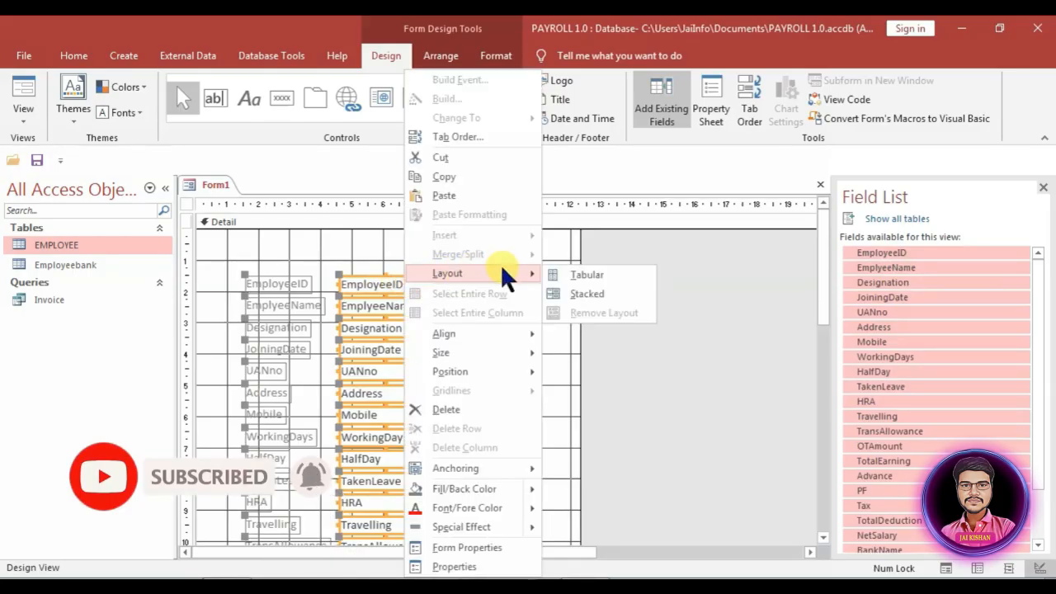
click(587, 276)
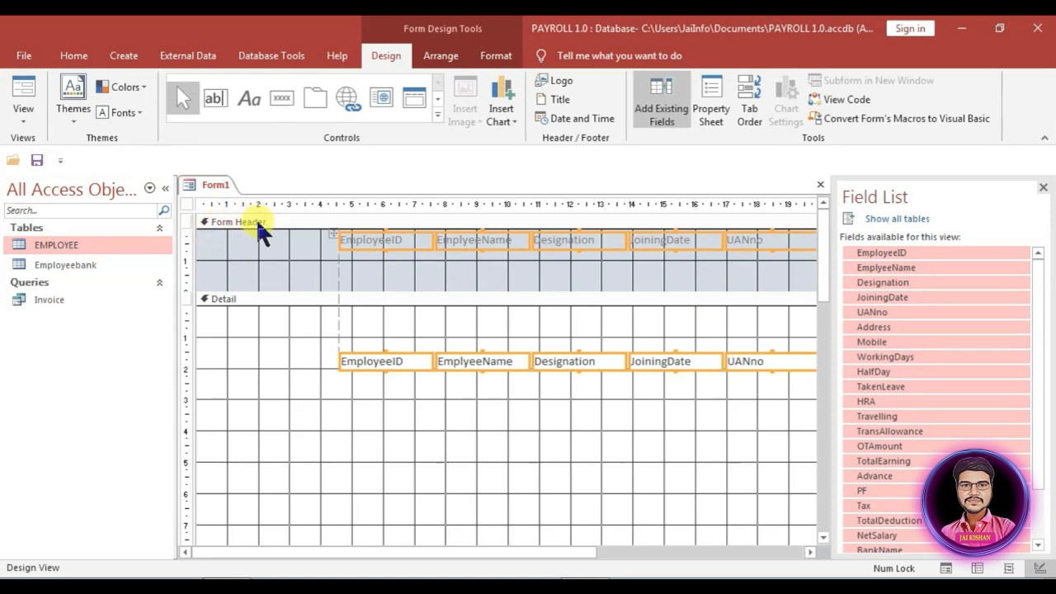
Step: Move the tabular layout to the form's left edge and shorten the Form Header
scroll(448, 372, down, 1)
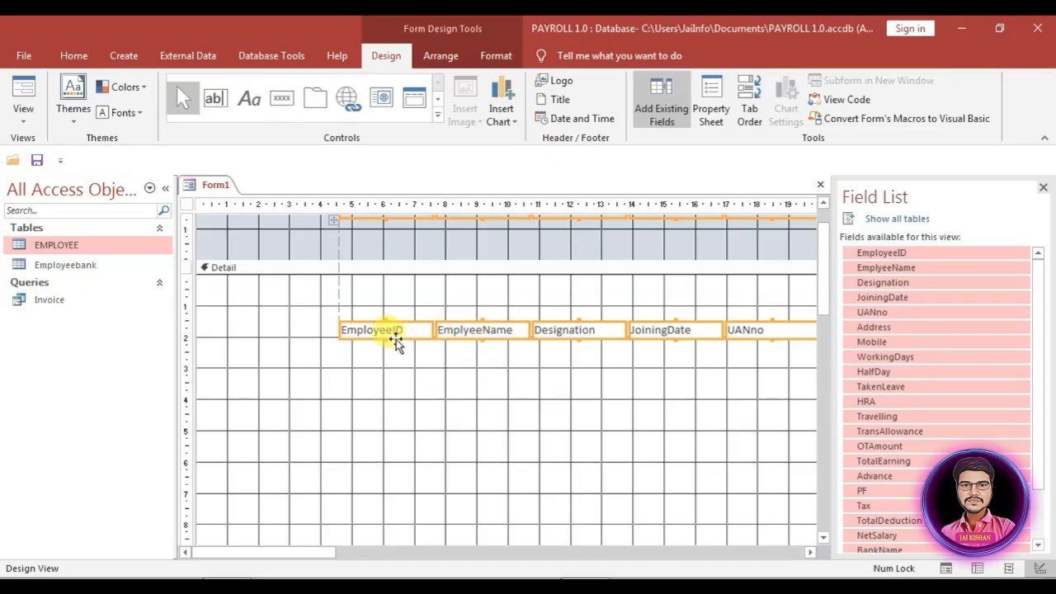
drag(392, 332, 229, 293)
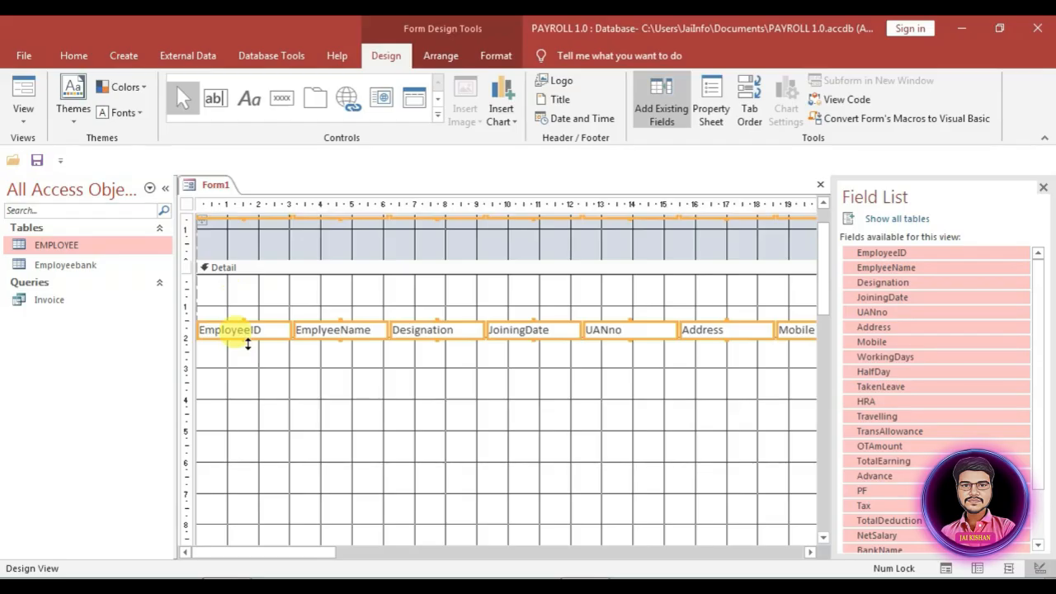
scroll(249, 343, up, 1)
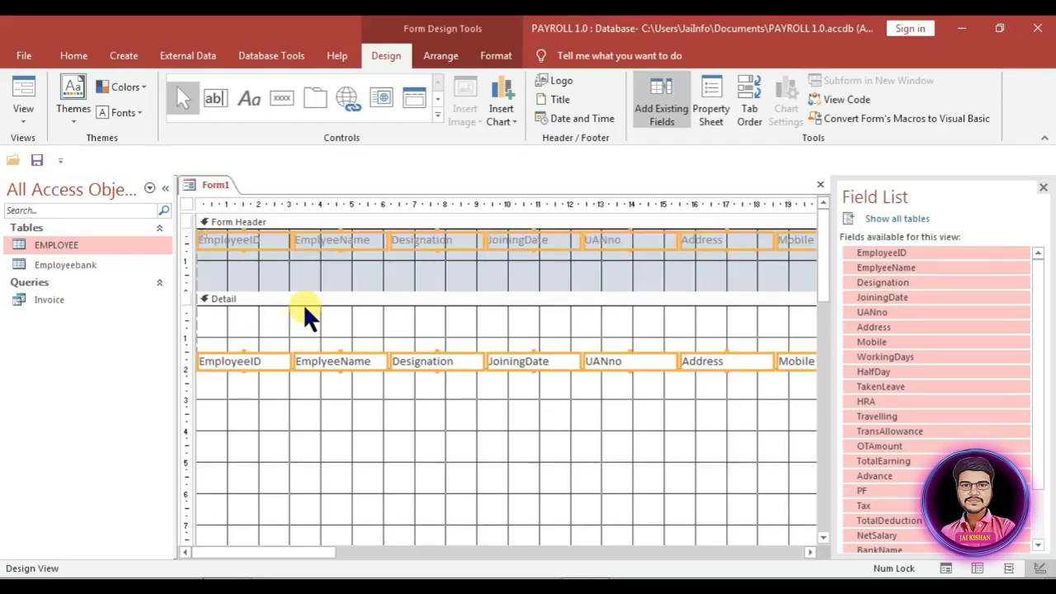
mouse_move(326, 291)
mouse_down()
mouse_move(330, 257)
mouse_move(331, 273)
mouse_up()
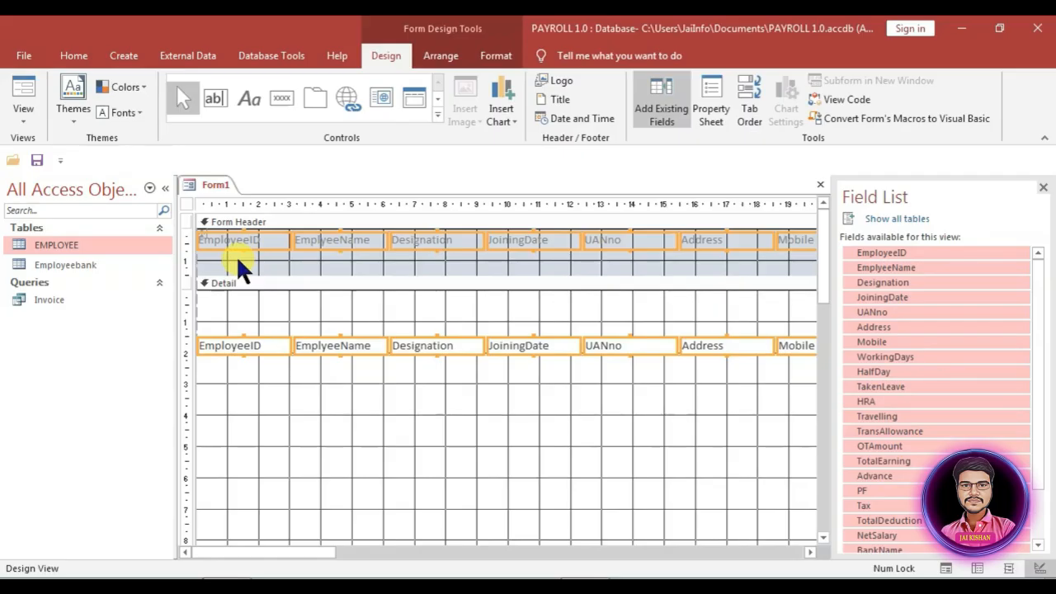
click(496, 57)
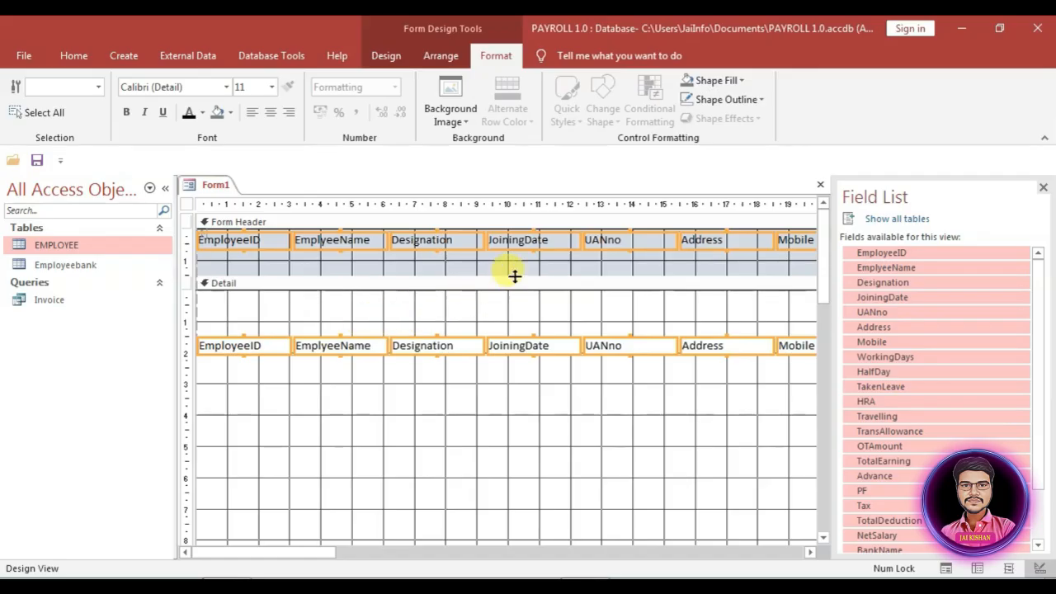
click(381, 58)
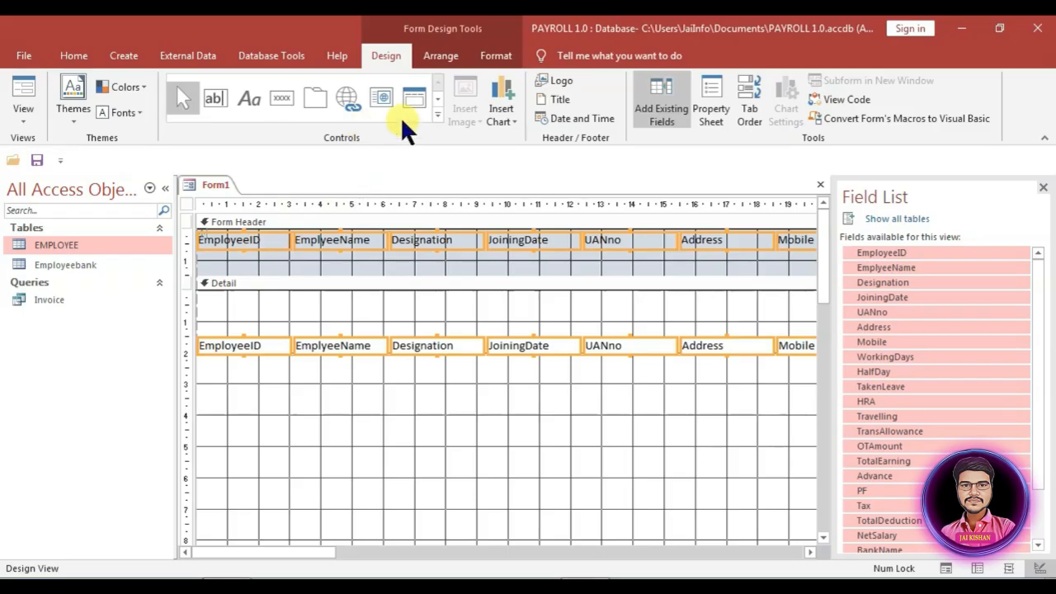
Step: Draw a horizontal header line with Top 1 cm and Height 0 cm
click(437, 114)
click(286, 121)
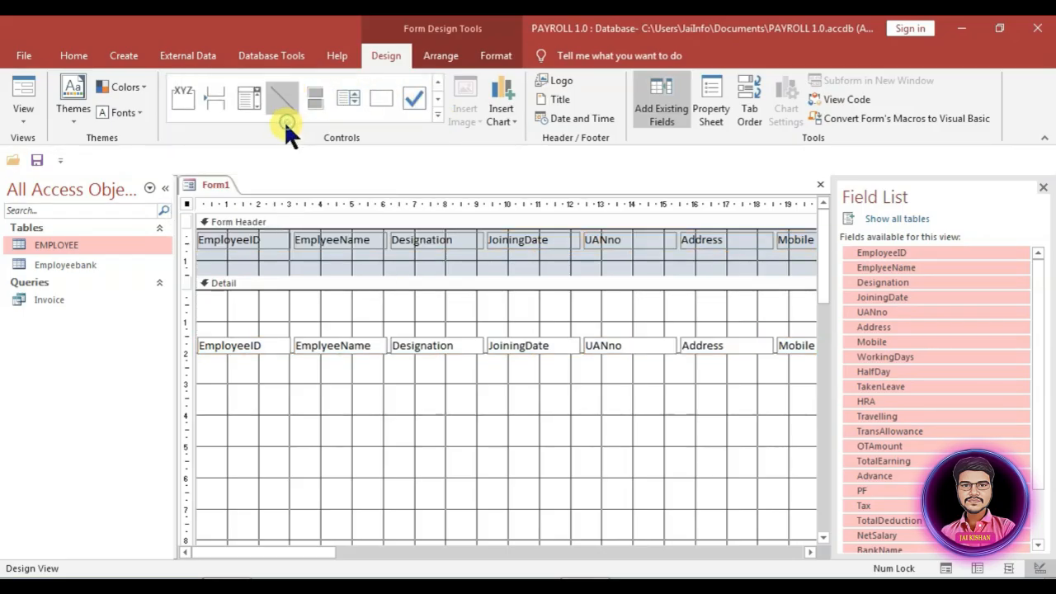
drag(198, 270, 817, 270)
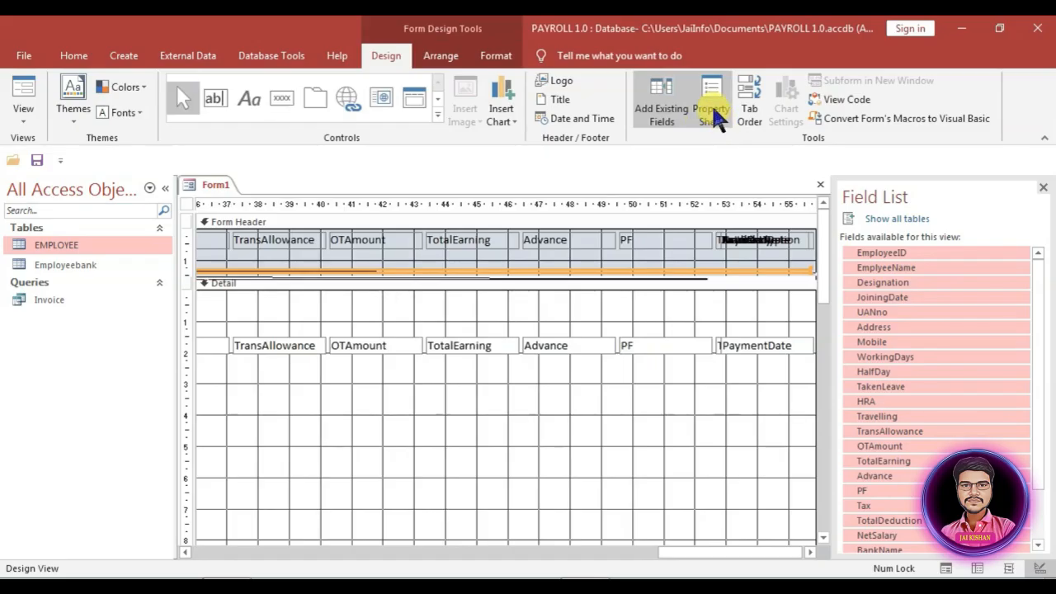
click(711, 114)
click(856, 267)
click(858, 338)
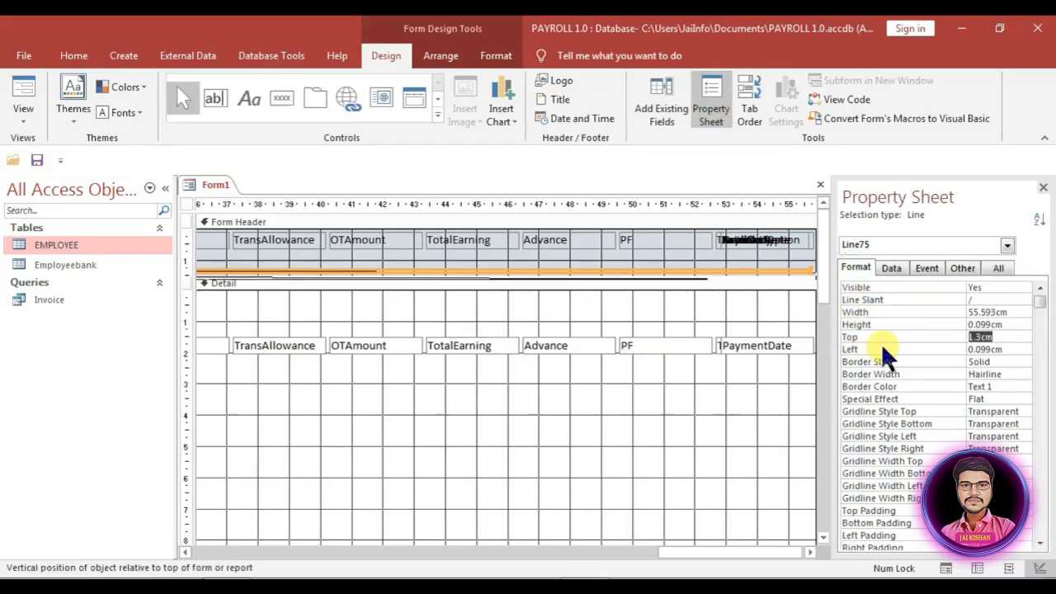
text(1)
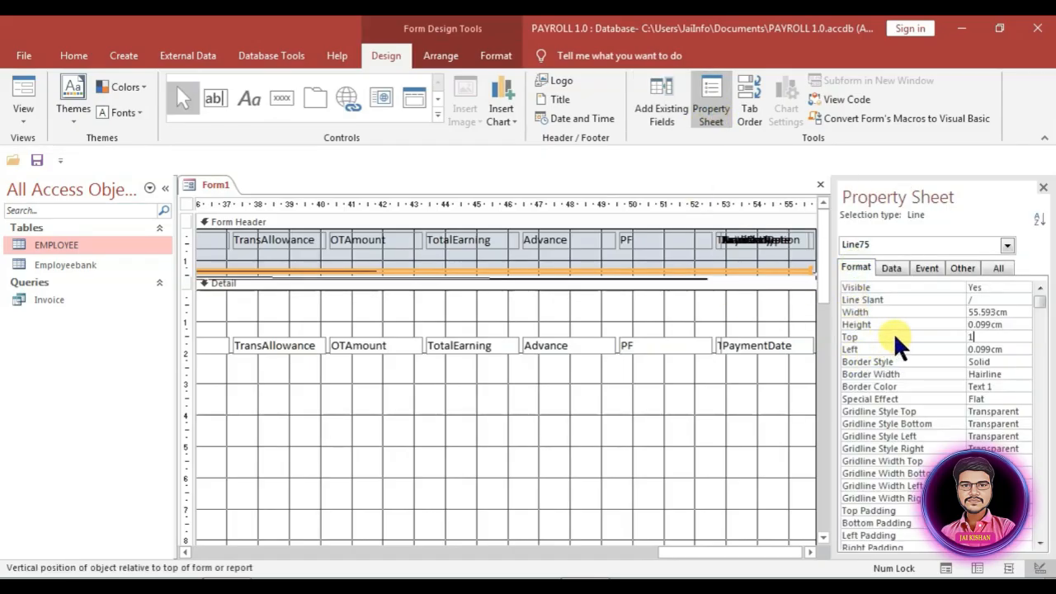
key(Return)
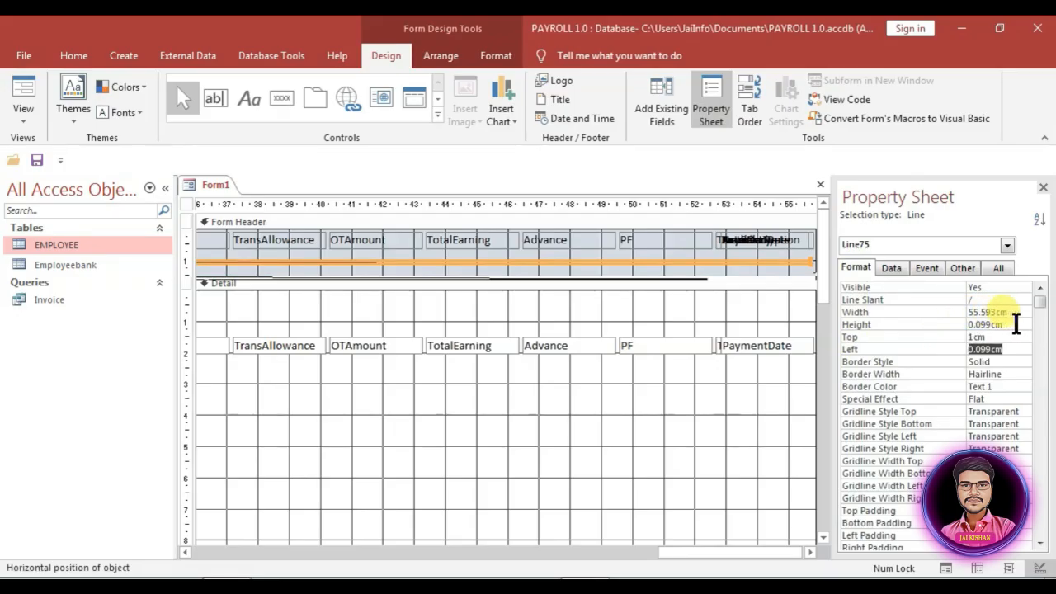
drag(1017, 325, 891, 329)
text(0)
key(Return)
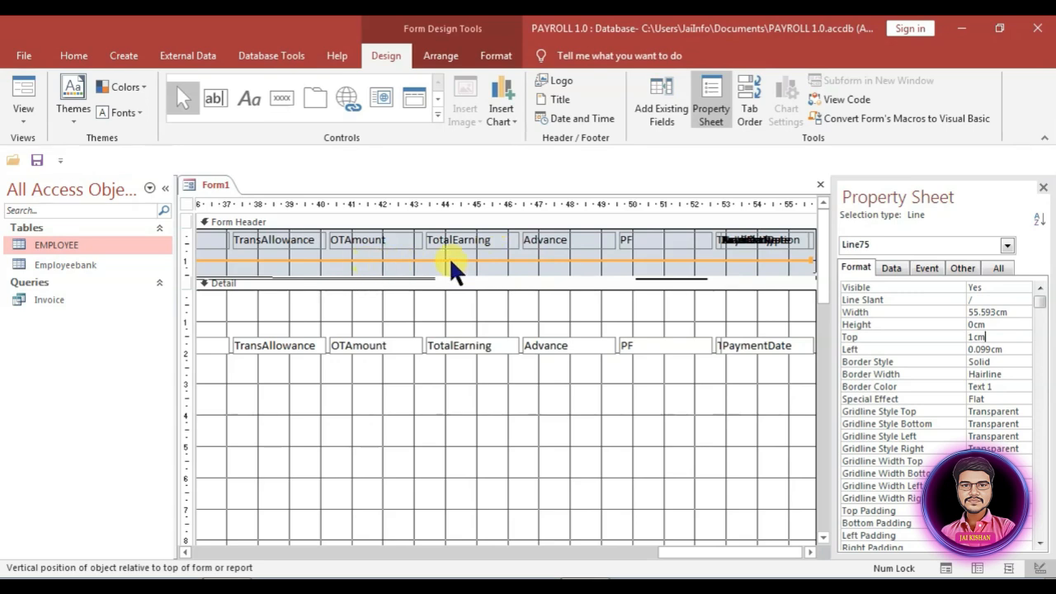
click(815, 262)
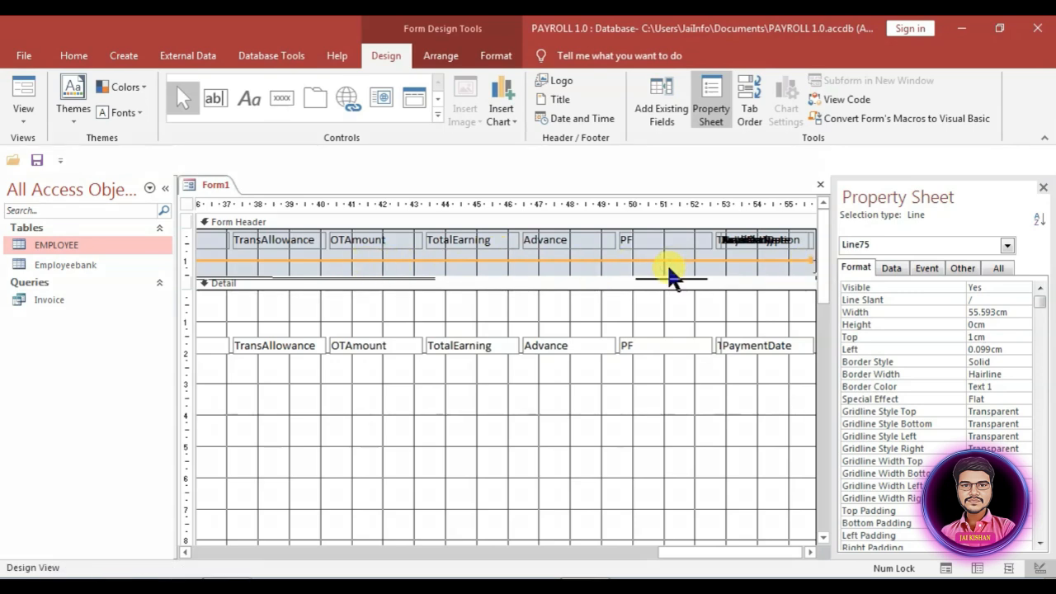
Step: Paste a second header line and make both lines black, 3 pt thick
key(ctrl+v)
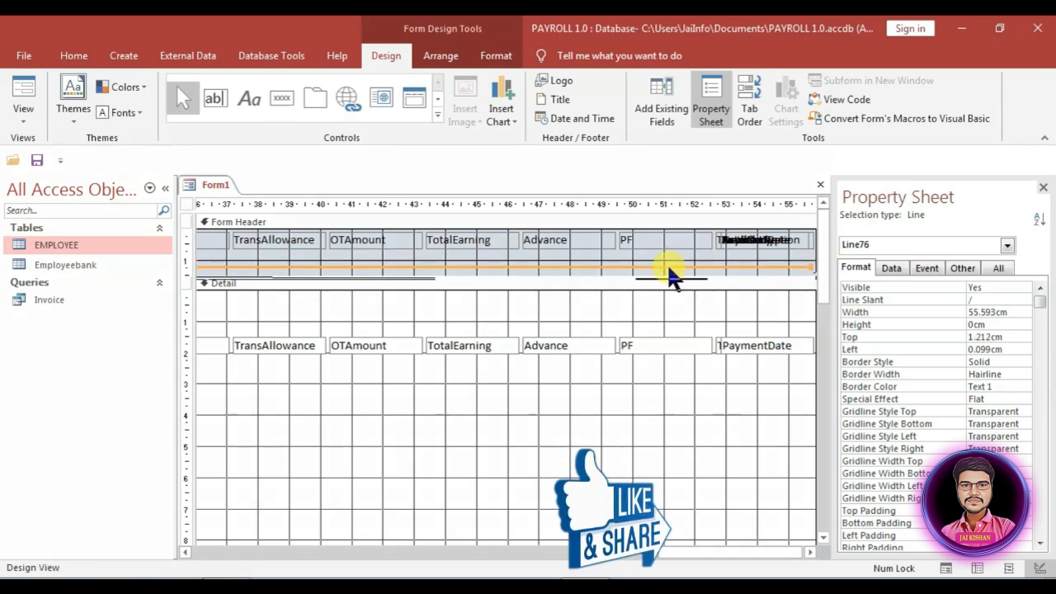
click(665, 261)
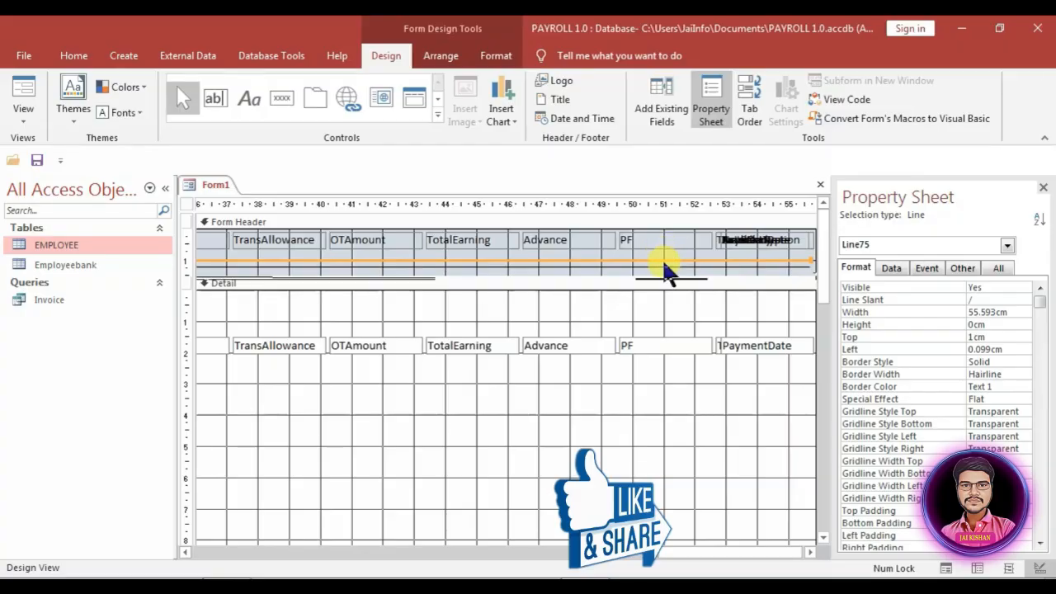
drag(677, 250, 677, 267)
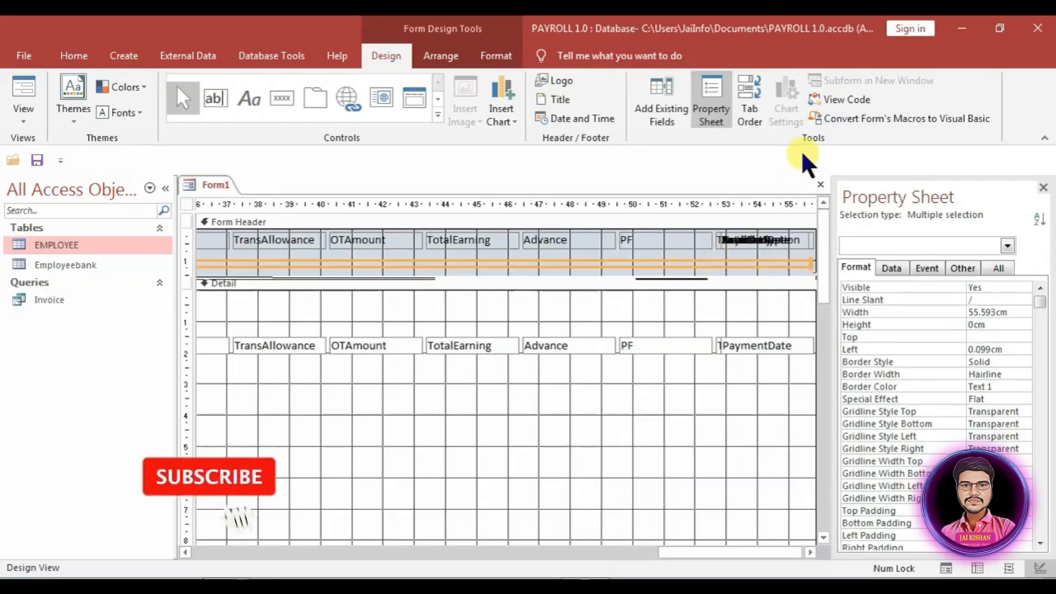
click(496, 55)
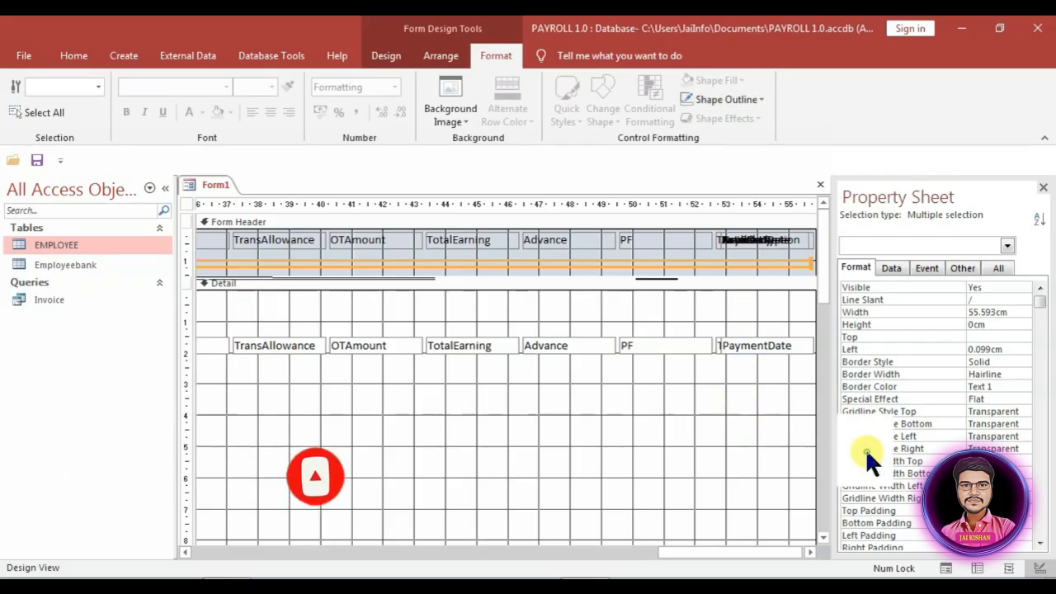
click(712, 258)
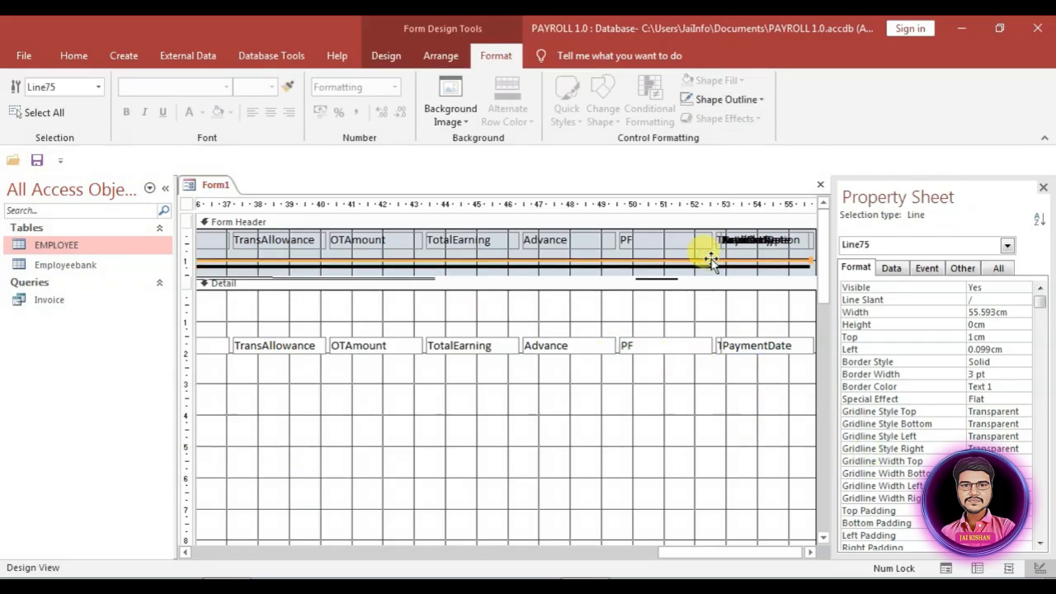
drag(713, 260, 714, 267)
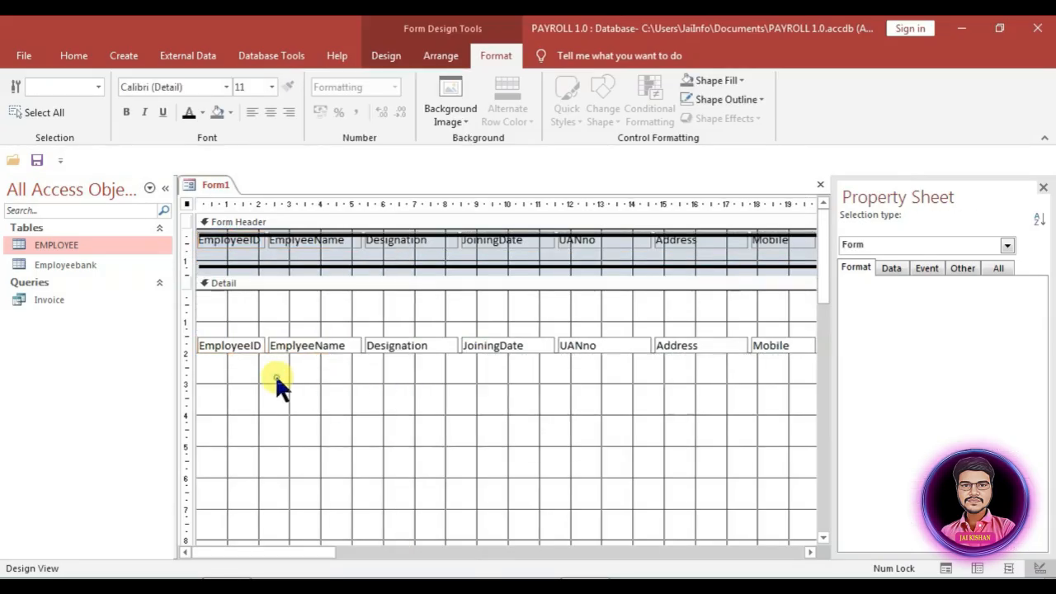
Step: Select all the form's labels and text boxes, including the Designation label
click(245, 378)
key(ctrl+a)
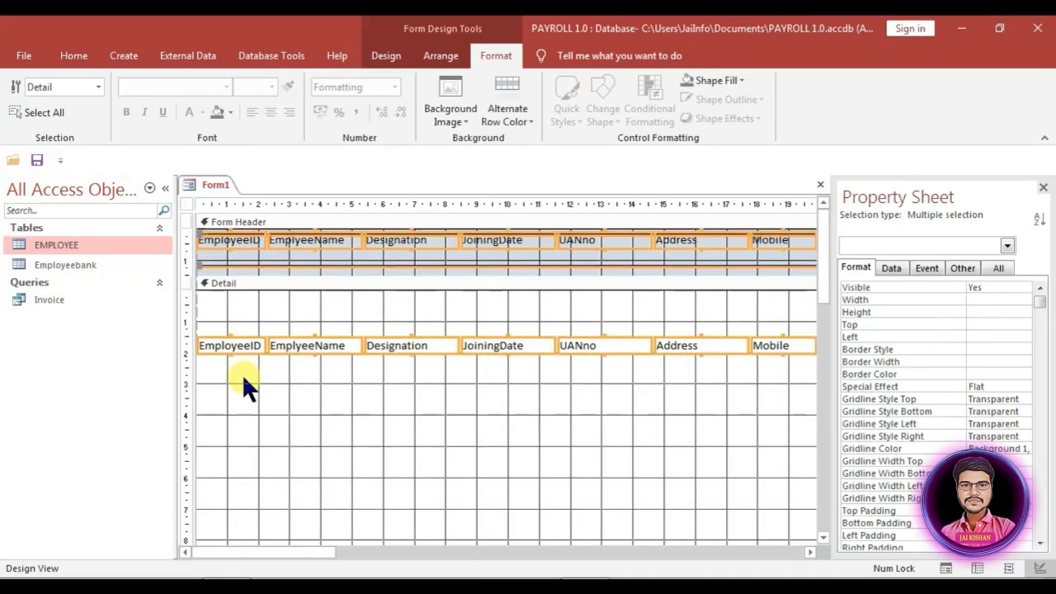
shift+click(377, 266)
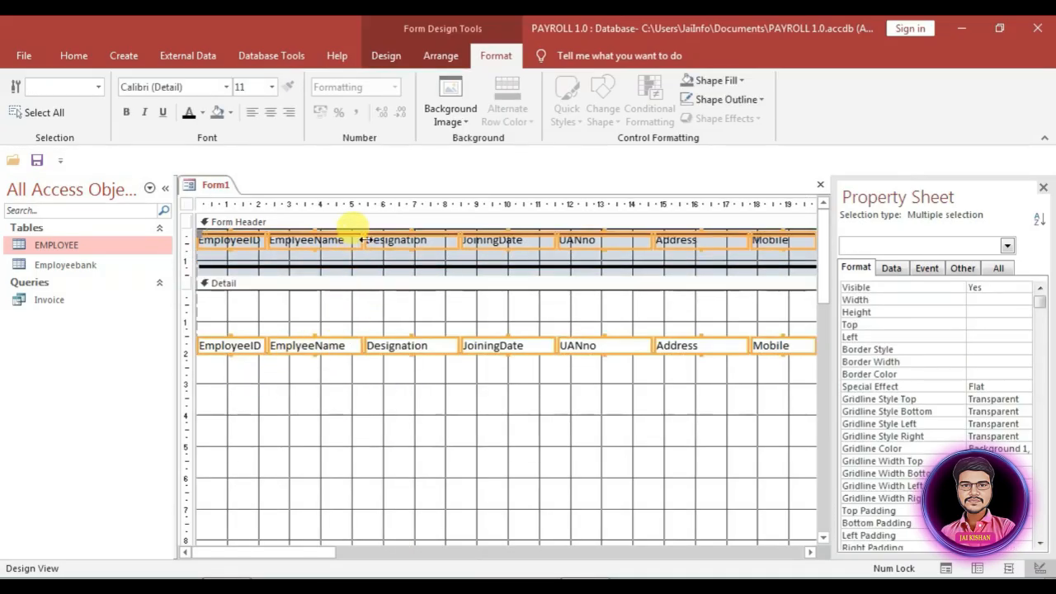
shift+click(369, 240)
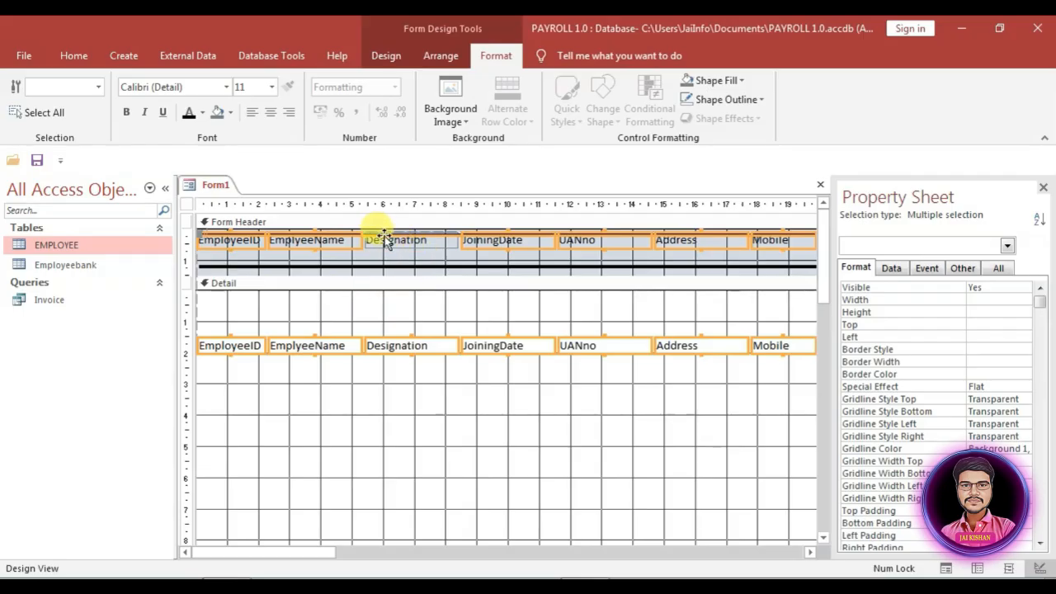
shift+click(374, 231)
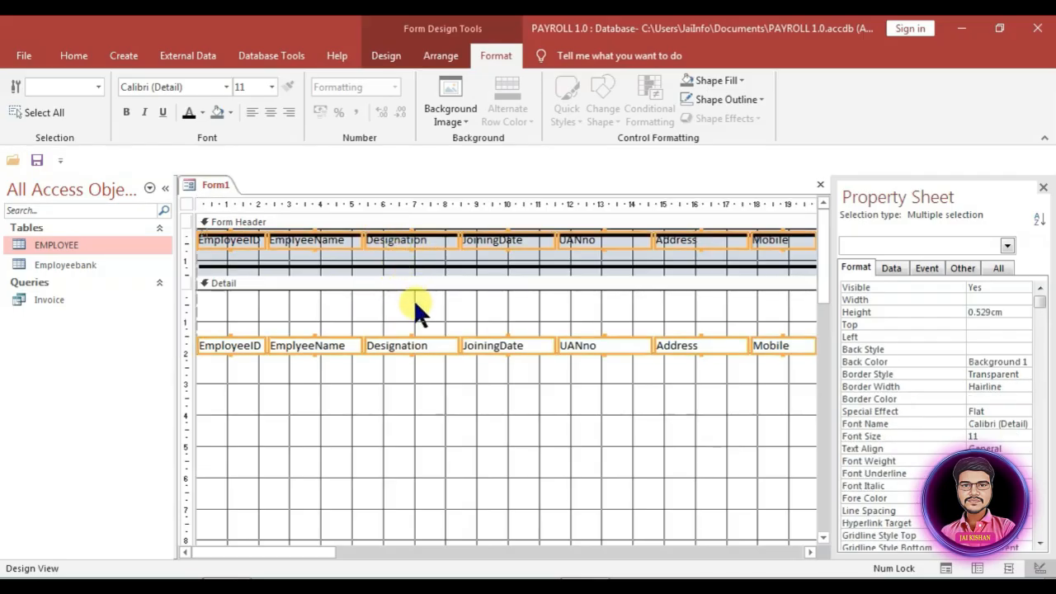
Step: Size all selected labels and text boxes To Fit their text
right_click(416, 278)
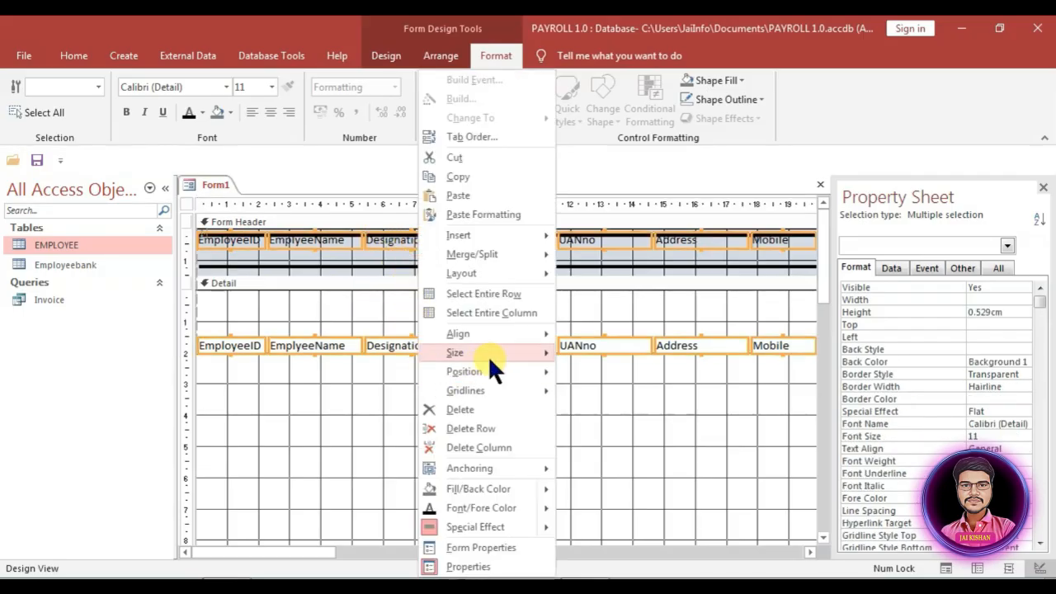
mouse_move(491, 354)
click(588, 353)
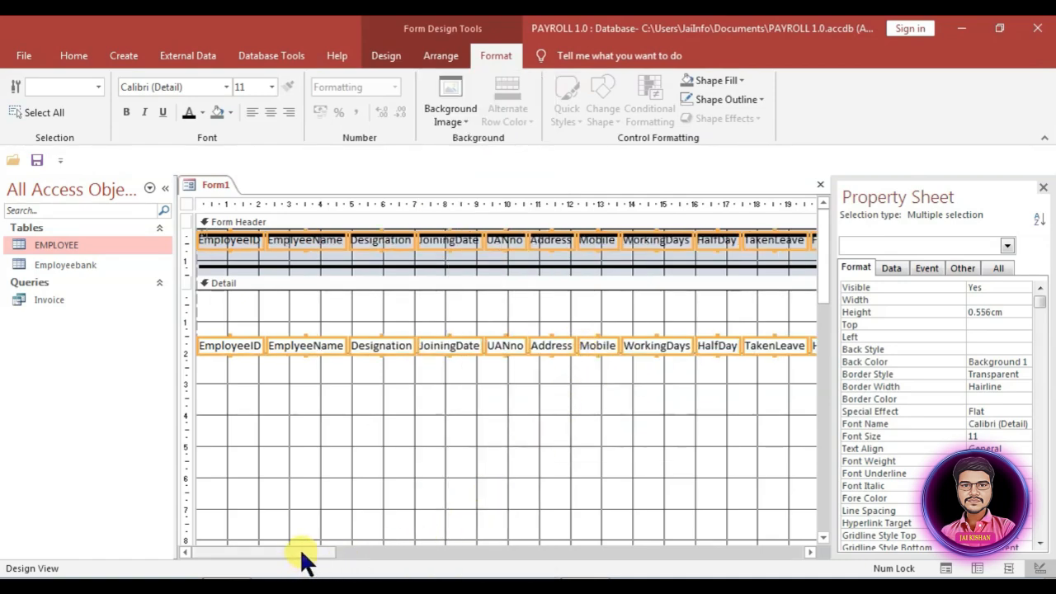
drag(302, 555, 683, 540)
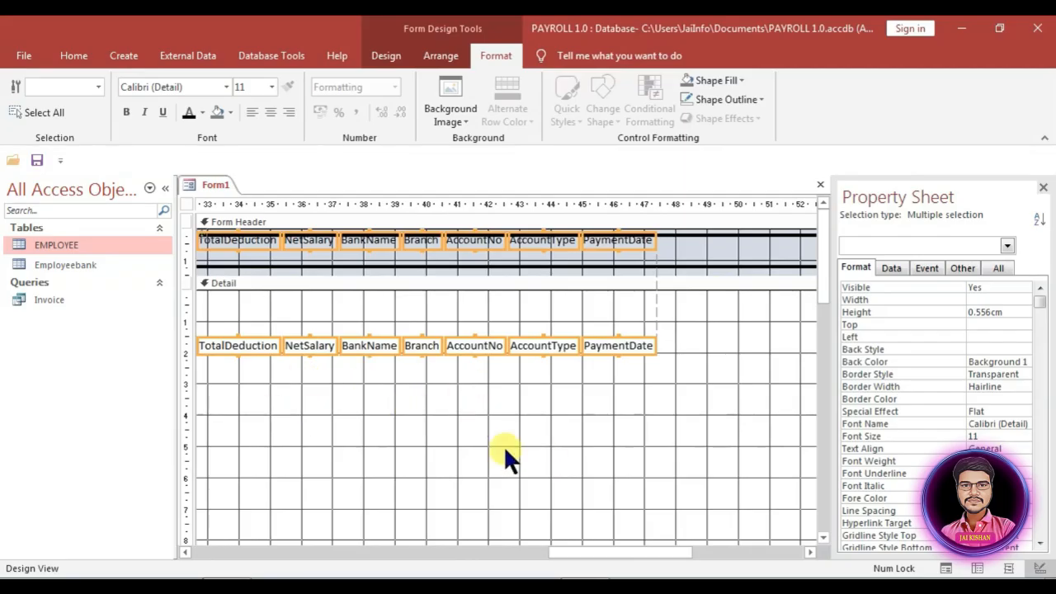
Step: Drag the Detail and Form Header bottom edges up to their single rows of controls
drag(299, 501, 301, 438)
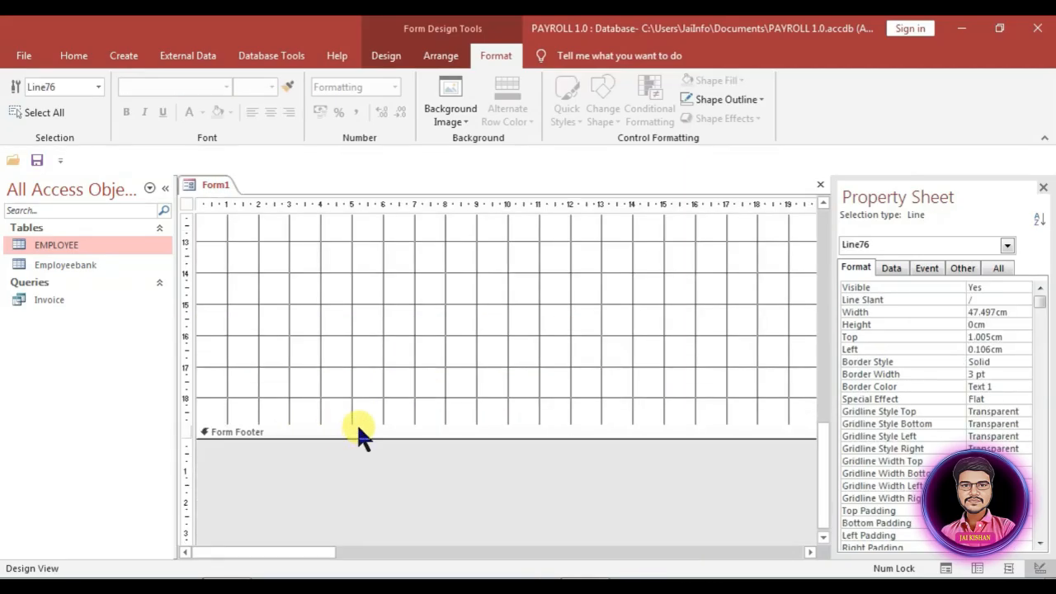
scroll(388, 318, up, 10)
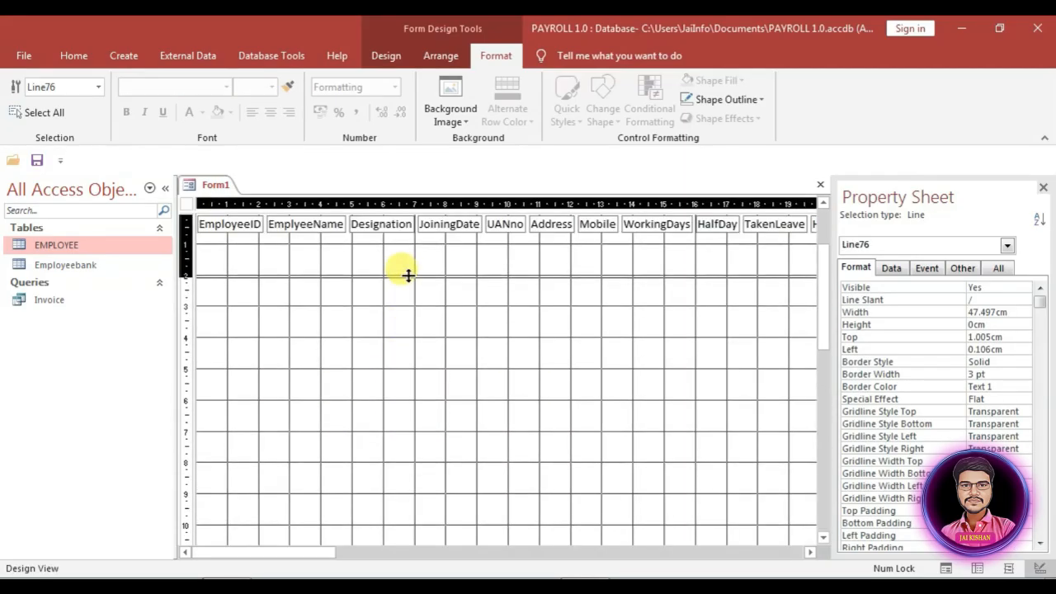
drag(407, 274, 404, 215)
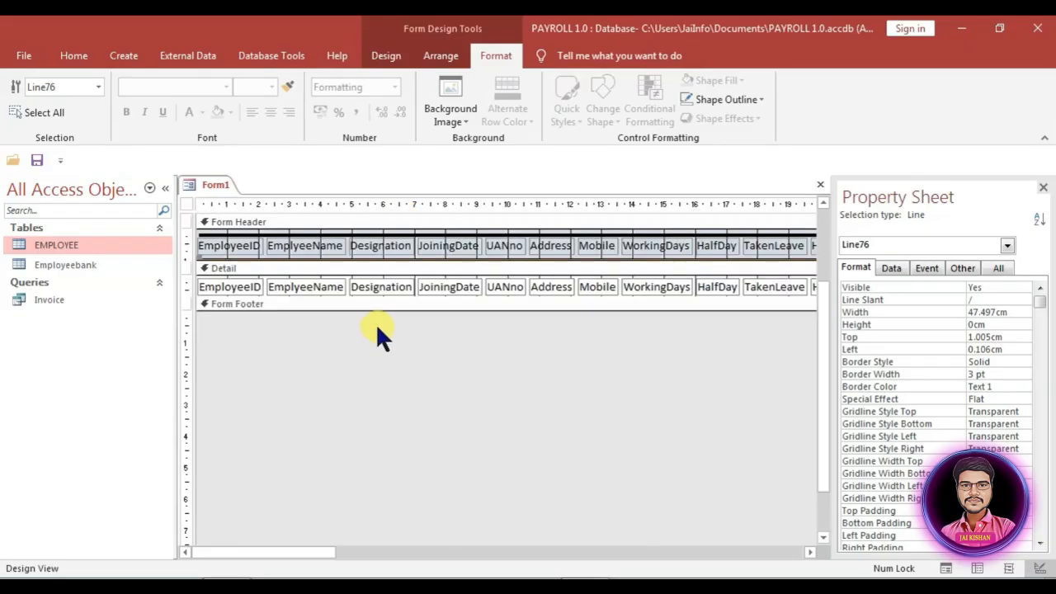
click(184, 200)
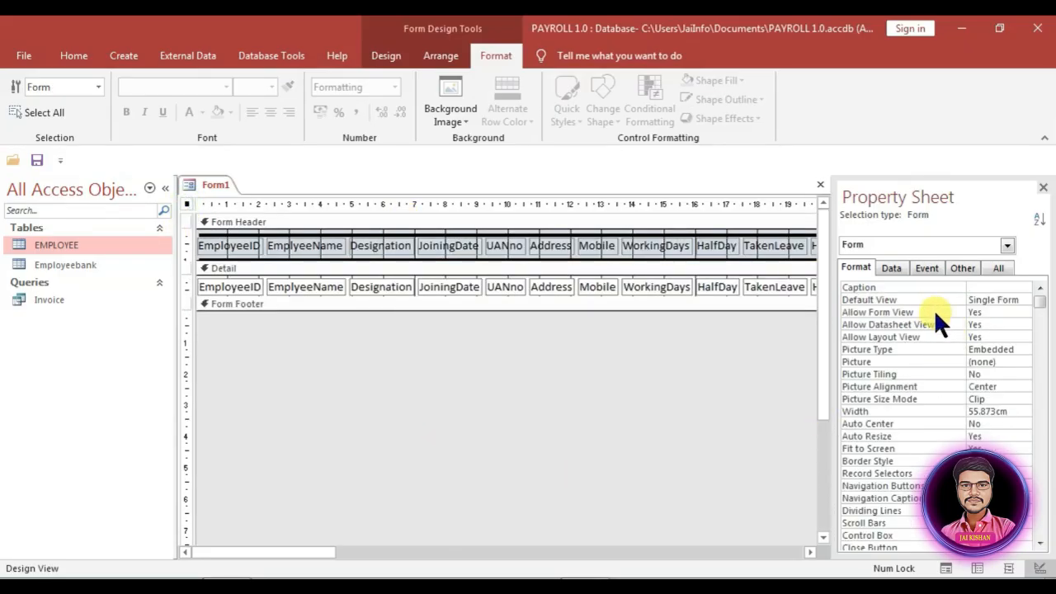
Step: Set the form to Continuous Forms default view, Pop Up Yes, and Record Selectors No
click(868, 300)
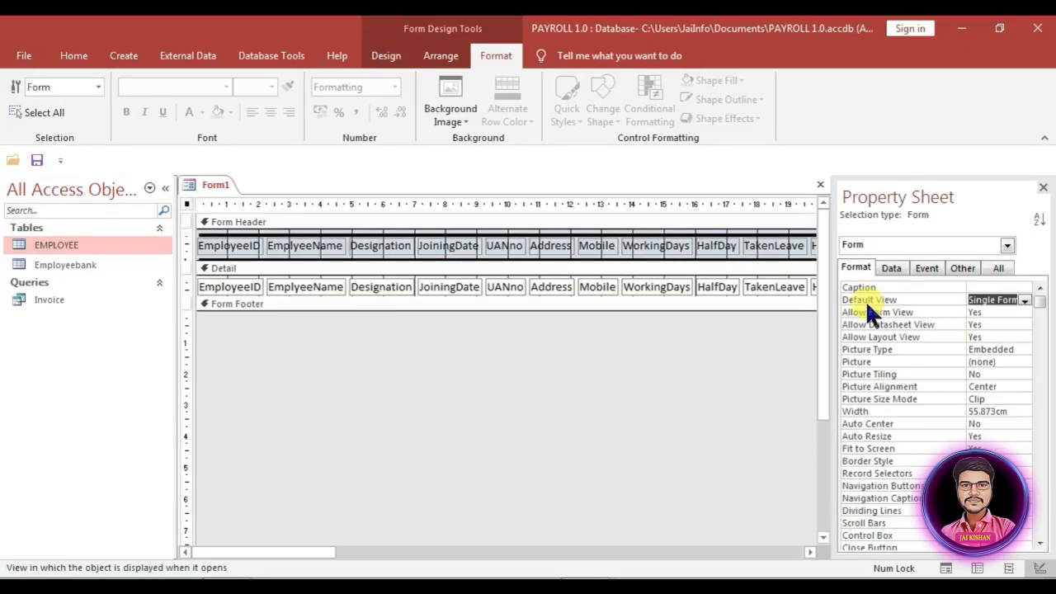
click(1025, 300)
click(1012, 323)
click(701, 379)
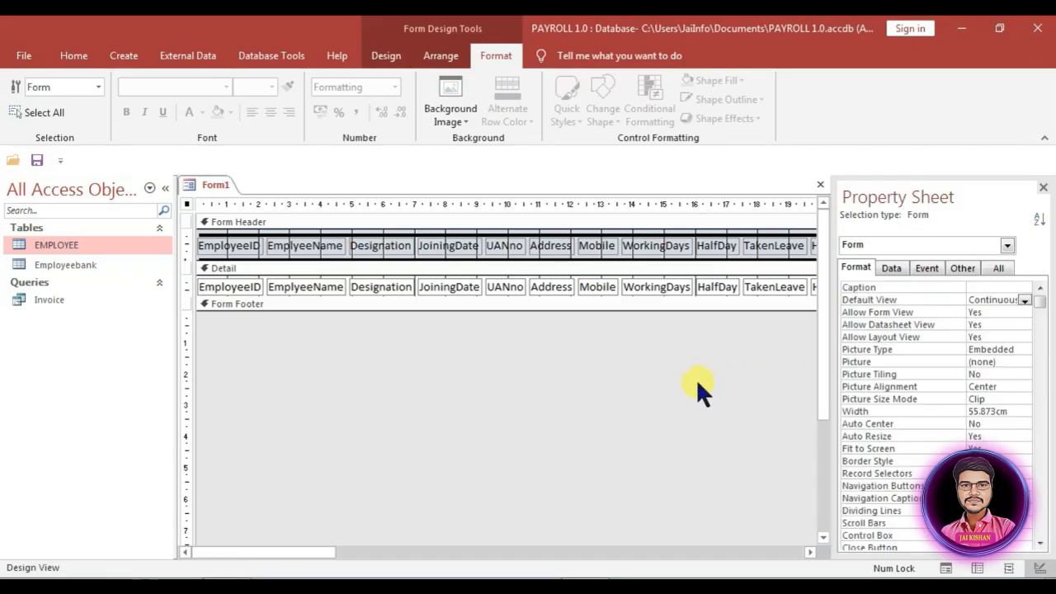
click(996, 269)
double_click(997, 312)
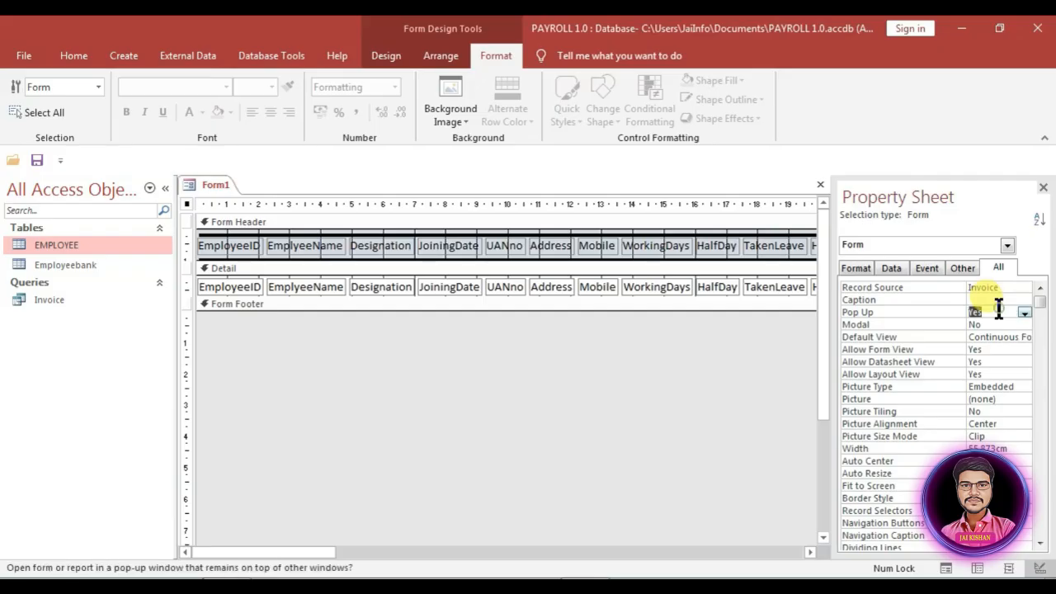
click(856, 268)
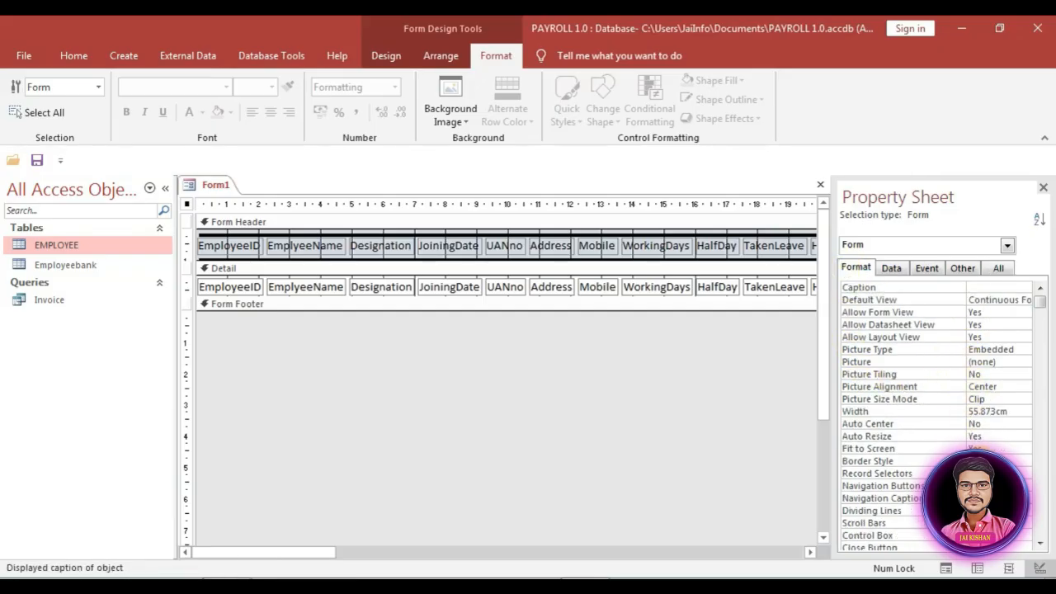
click(990, 474)
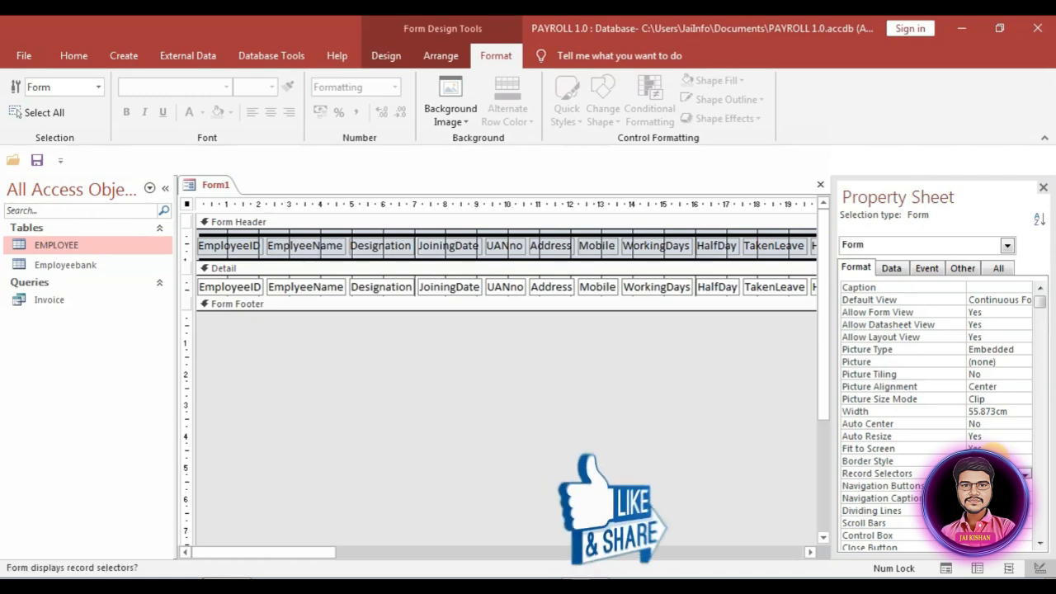
scroll(994, 464, down, 1)
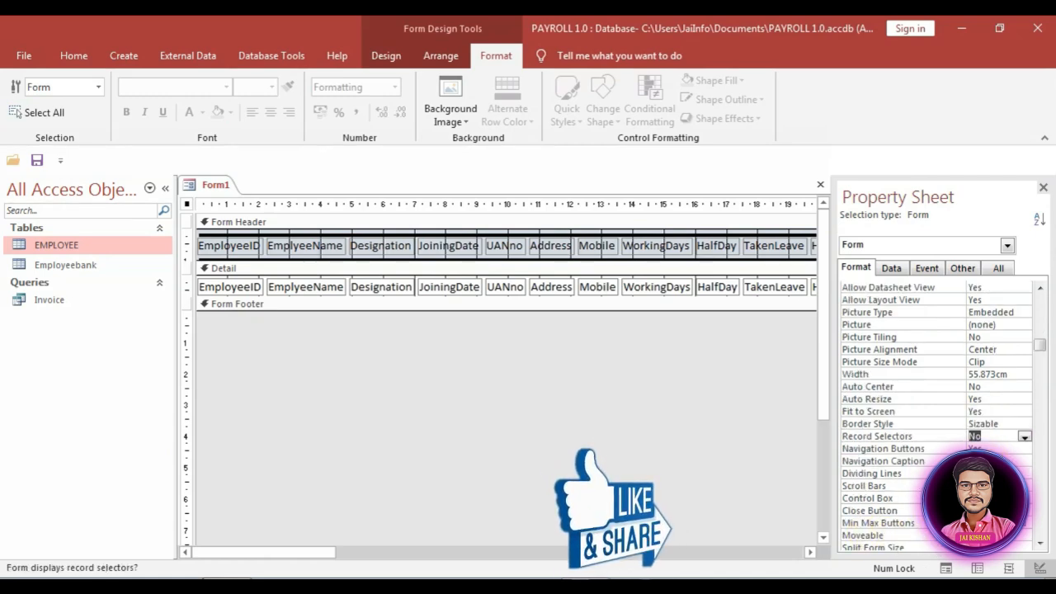
click(988, 524)
scroll(988, 520, up, 1)
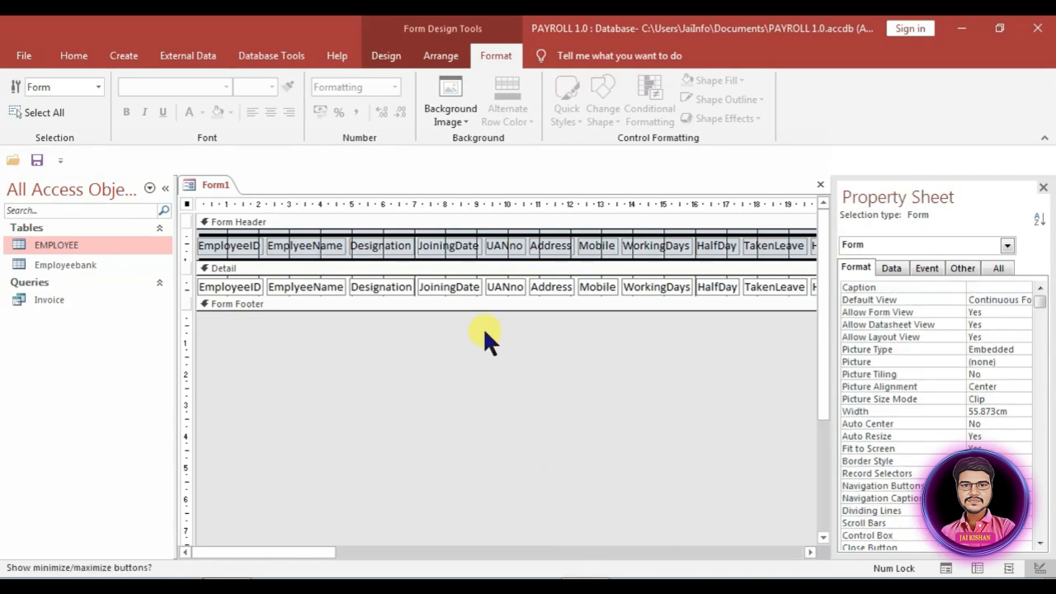
Step: Give the Form Header a dark blue #1F497D back color and start saving the form
click(244, 221)
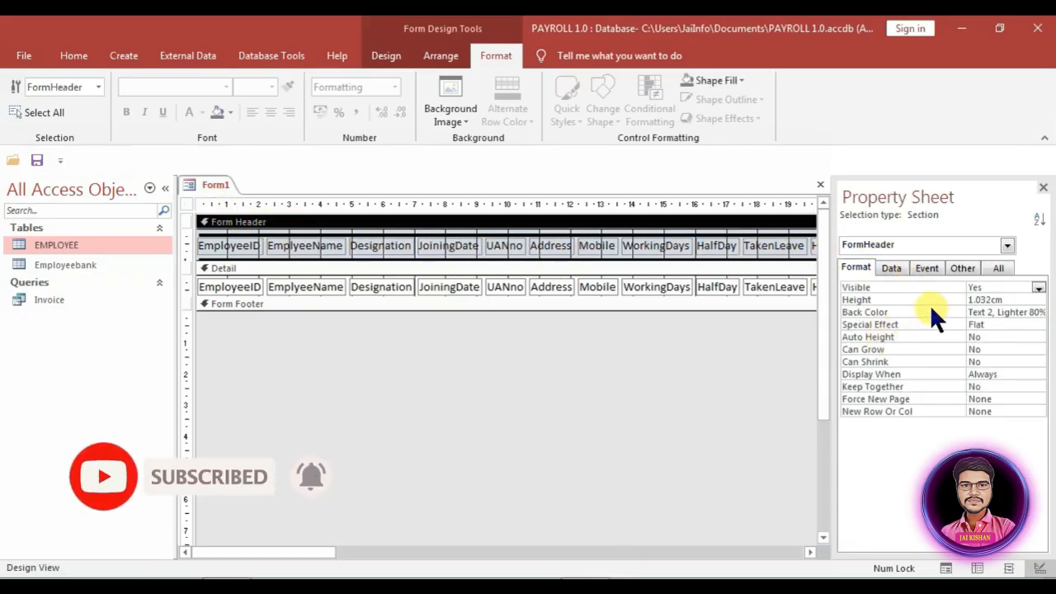
click(1002, 312)
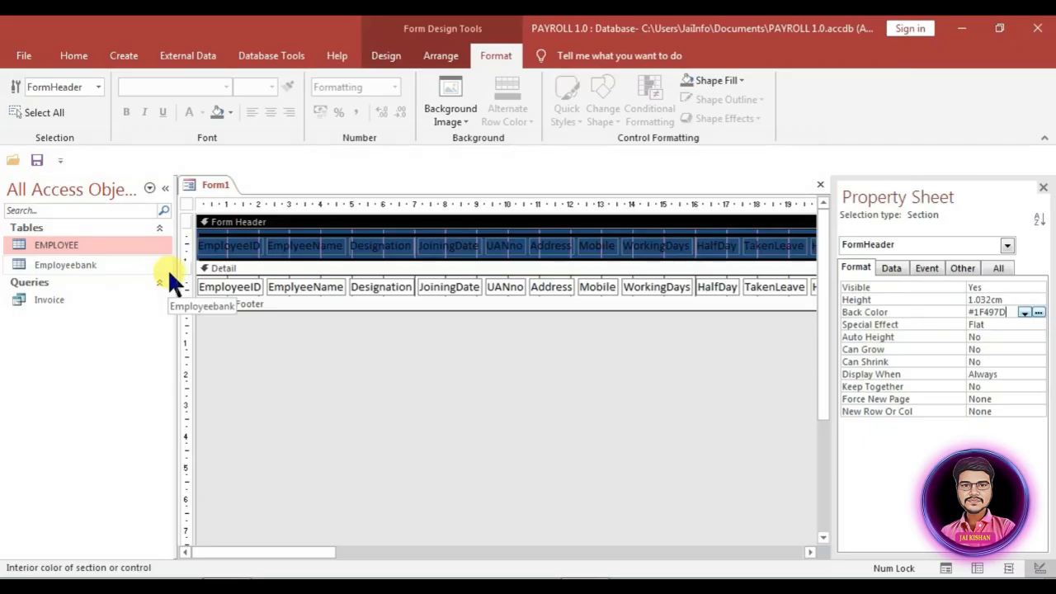
key(ctrl+s)
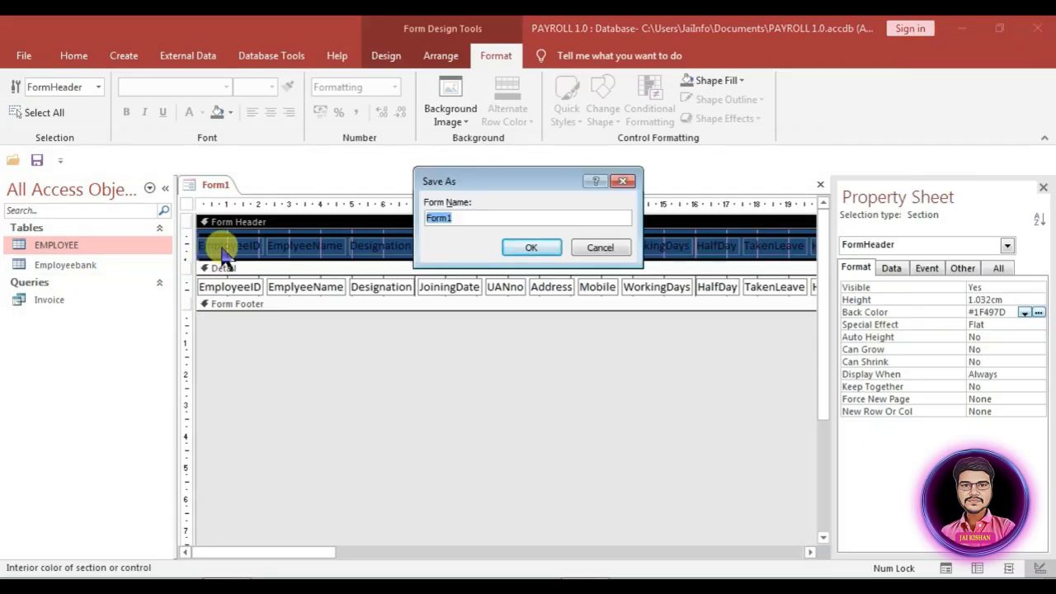
Step: Save the form as EmployeeList, then preview it as a pop-up, drag it aside and close it
text(EmployeeList)
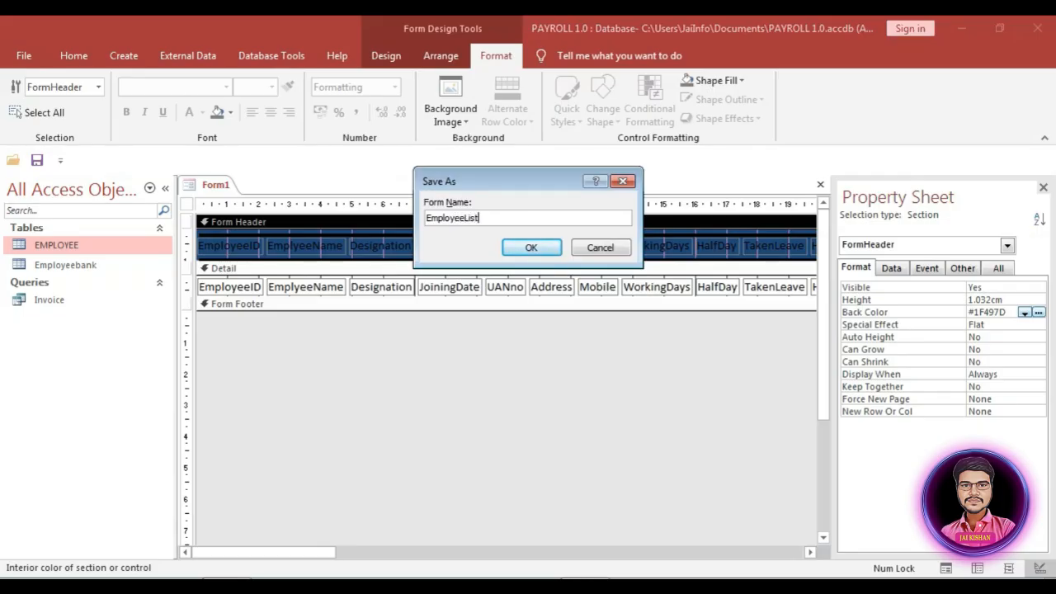
click(538, 243)
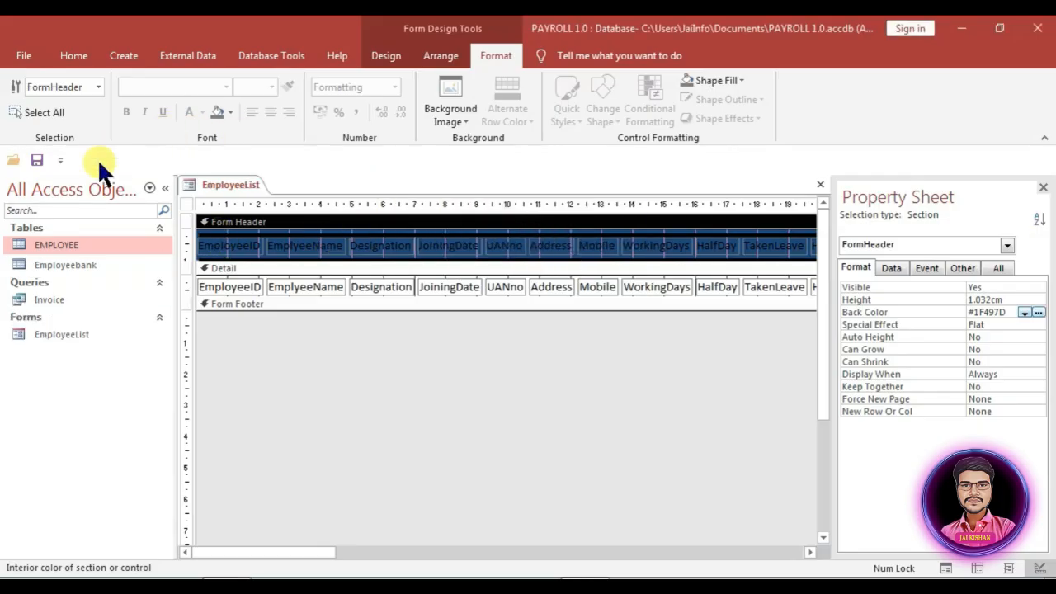
double_click(79, 334)
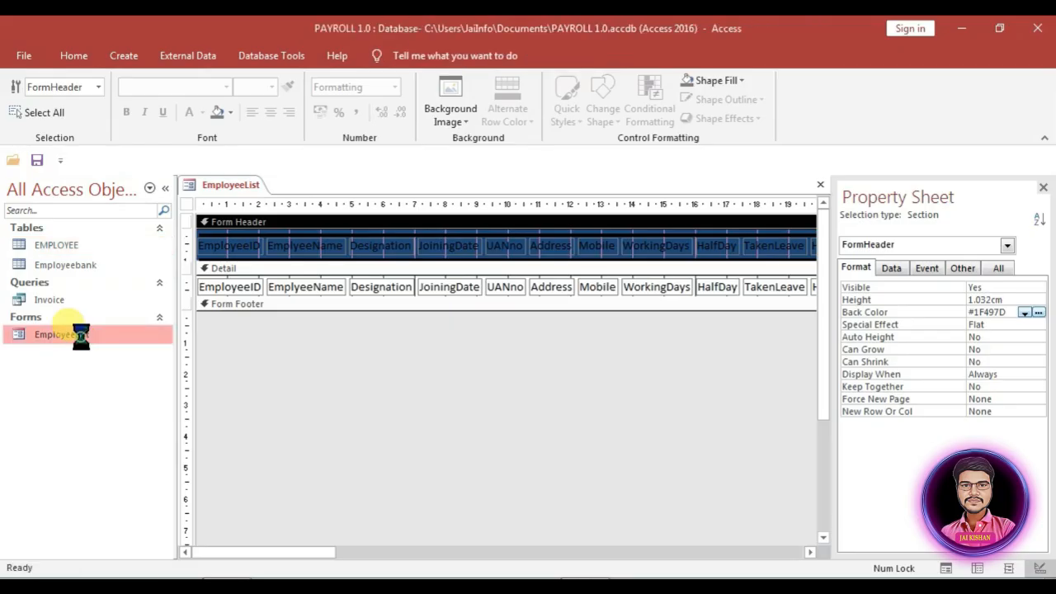
drag(401, 211, 233, 95)
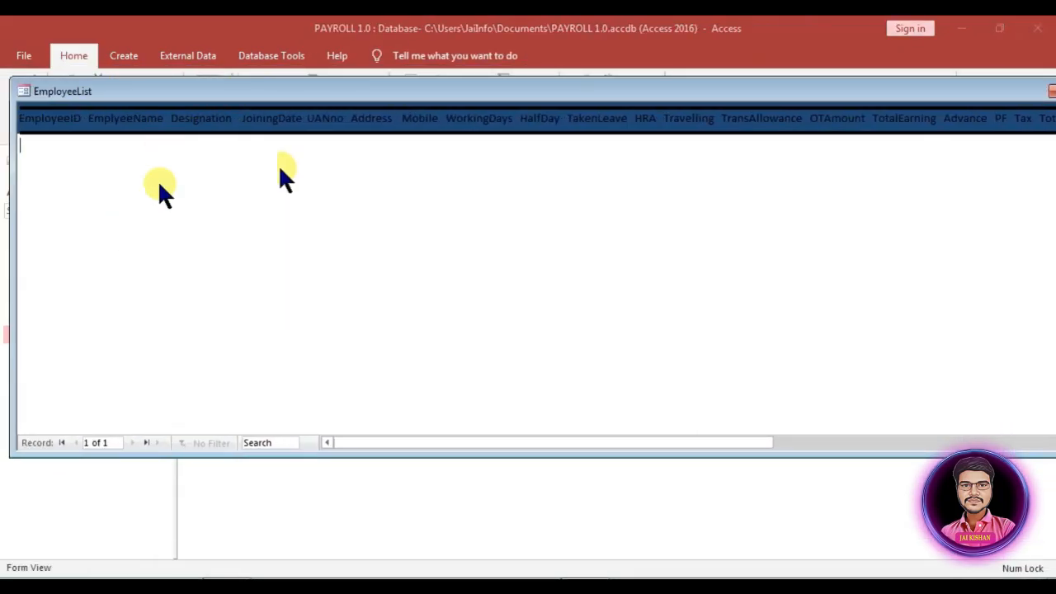
drag(818, 97, 675, 125)
click(913, 124)
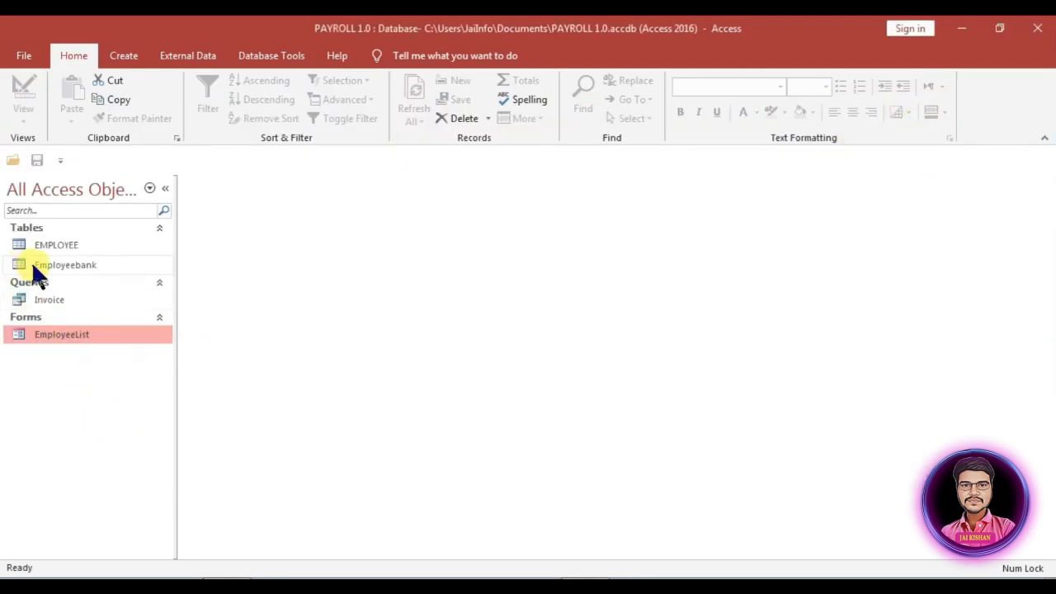
Step: Create a blank design-view form with Employeebank as its record source
right_click(83, 260)
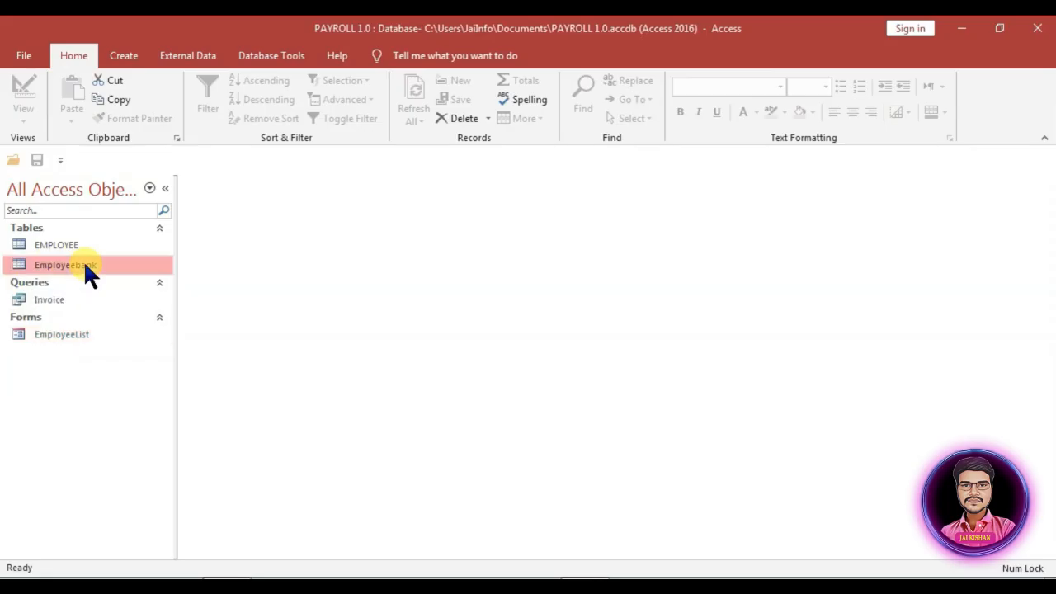
click(126, 55)
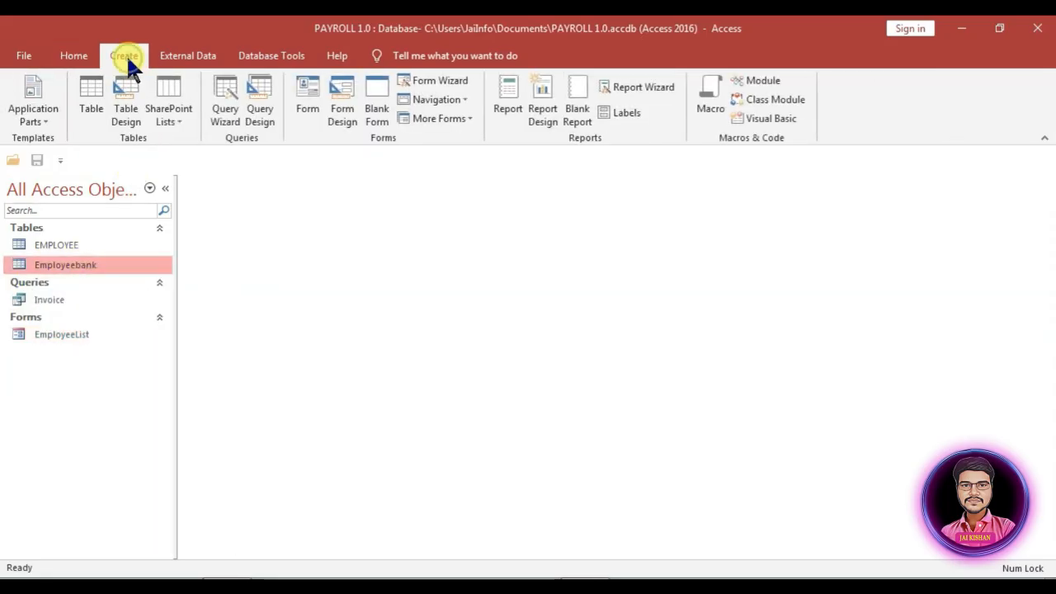
click(338, 110)
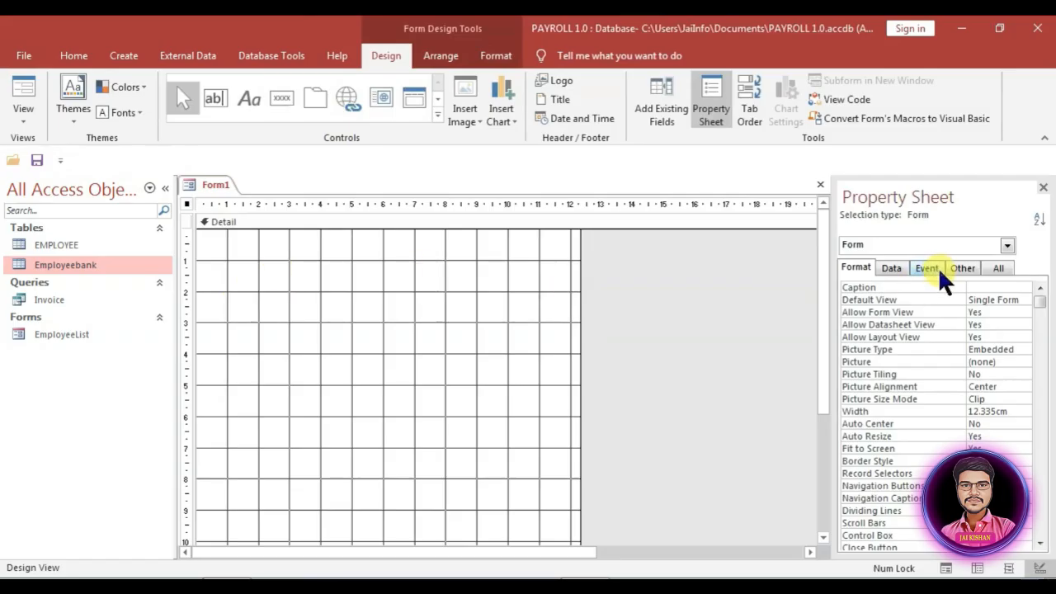
click(889, 269)
click(1025, 288)
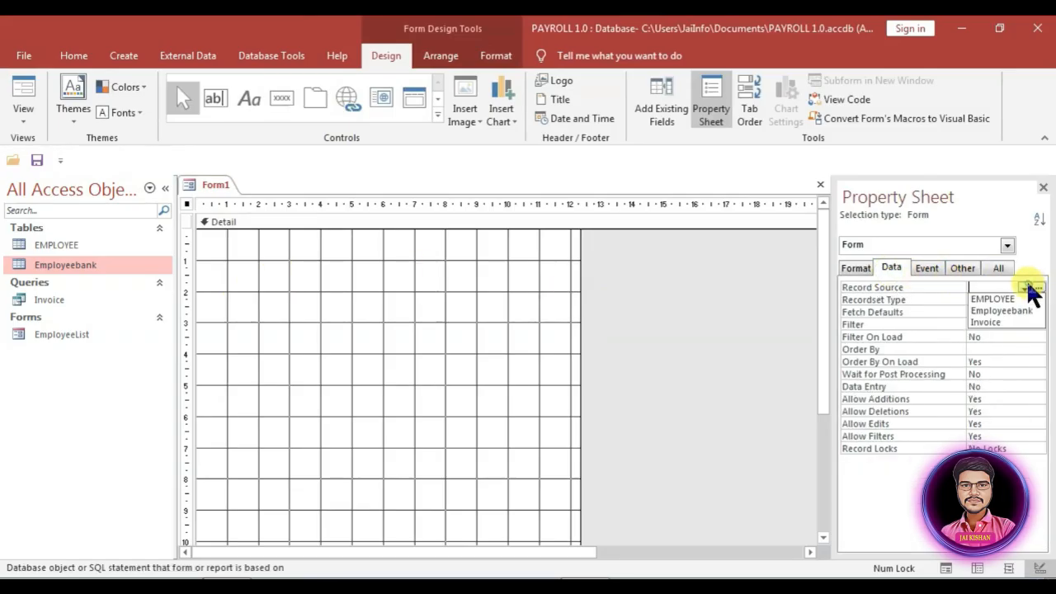
click(1000, 312)
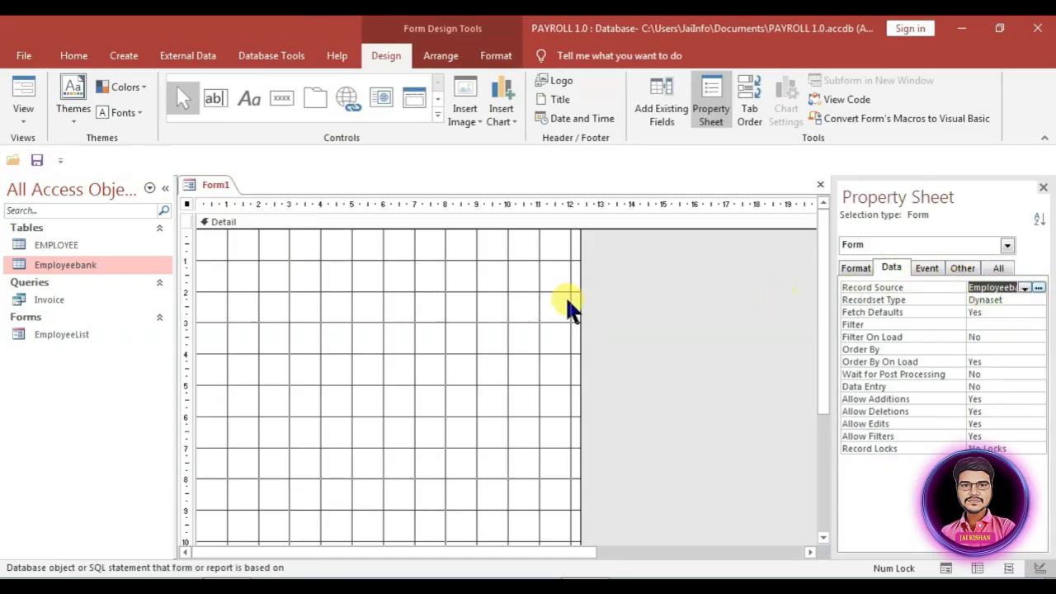
Step: Place all eight Employeebank fields, ID through PaymentDate, on the form in a tabular layout
click(660, 106)
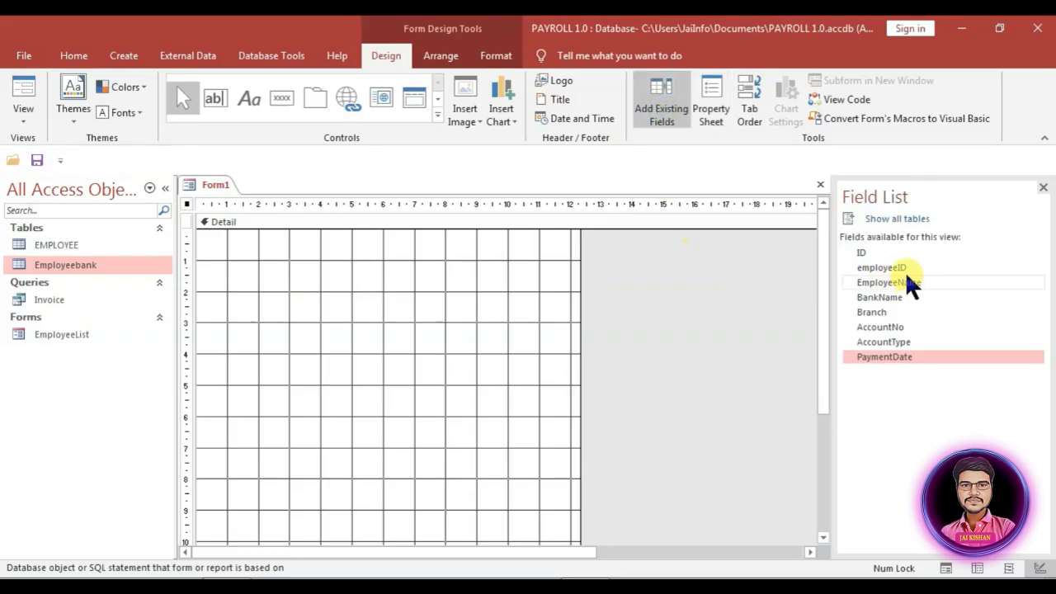
click(877, 253)
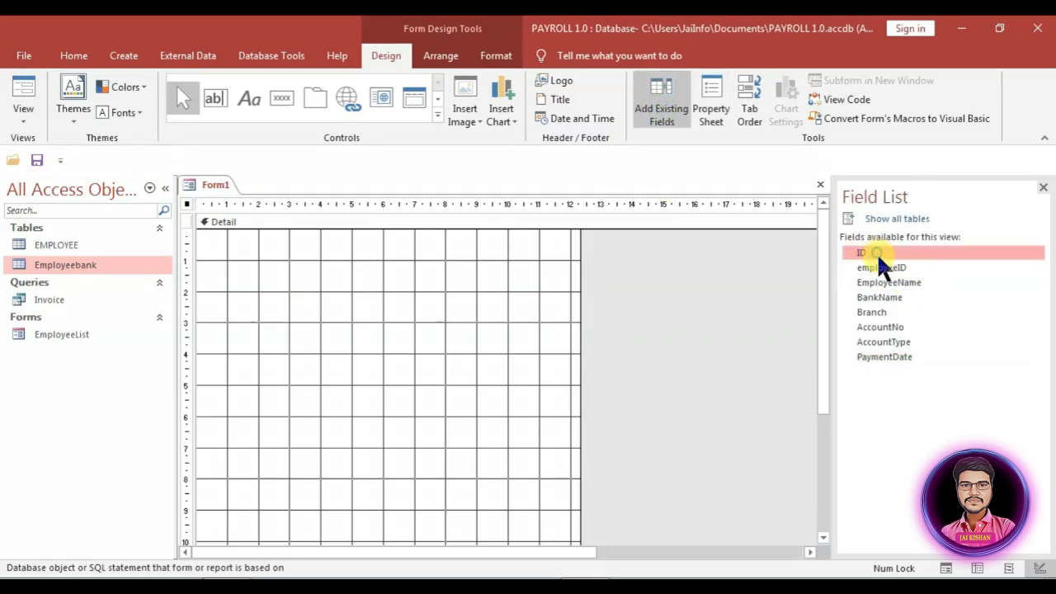
shift+click(907, 359)
drag(887, 256, 342, 313)
right_click(402, 327)
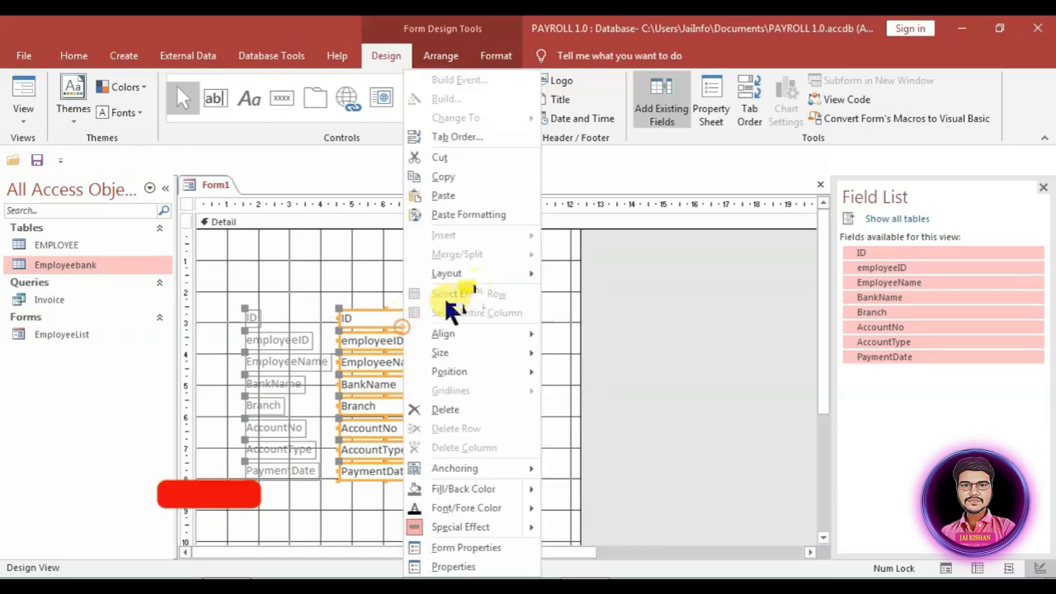
mouse_move(487, 274)
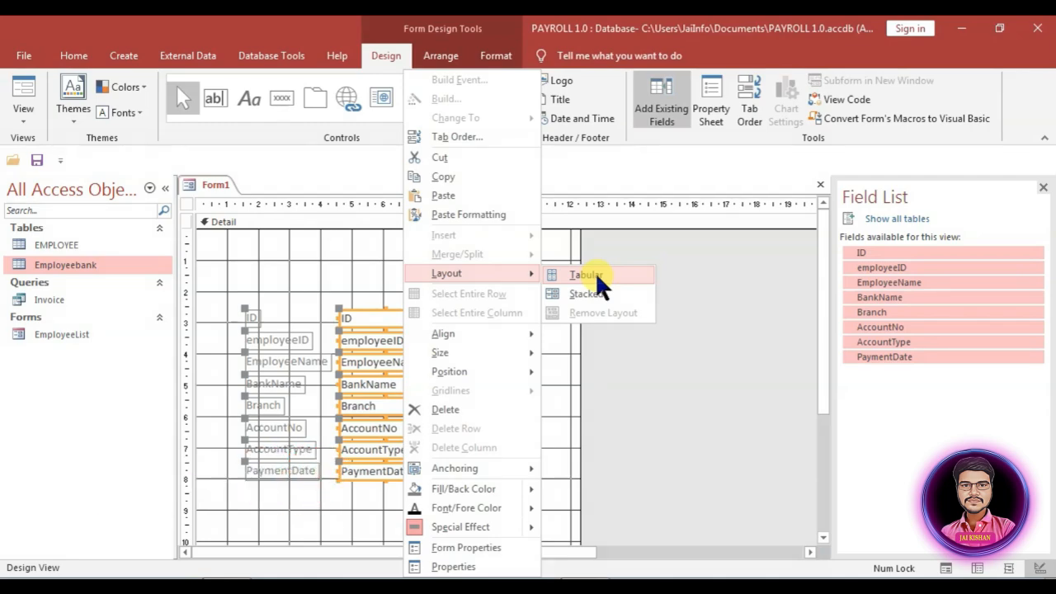
click(597, 279)
Step: Shift the tabular layout to the form's left edge and open EmployeeList in design view for reference
click(229, 257)
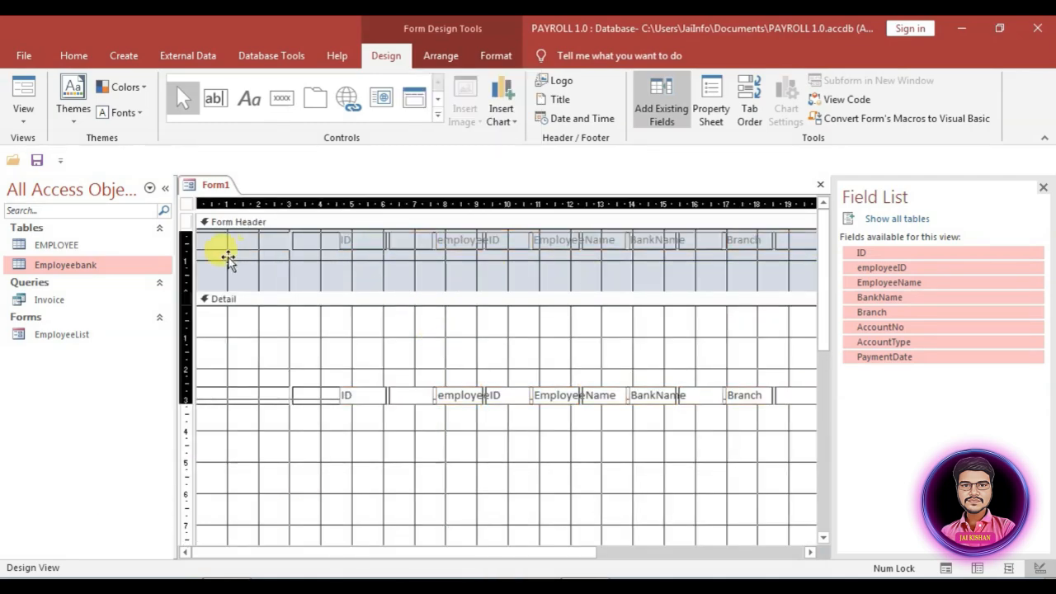
drag(229, 258, 227, 257)
mouse_move(580, 396)
mouse_down()
mouse_move(562, 396)
mouse_move(580, 396)
mouse_up()
drag(451, 245, 447, 303)
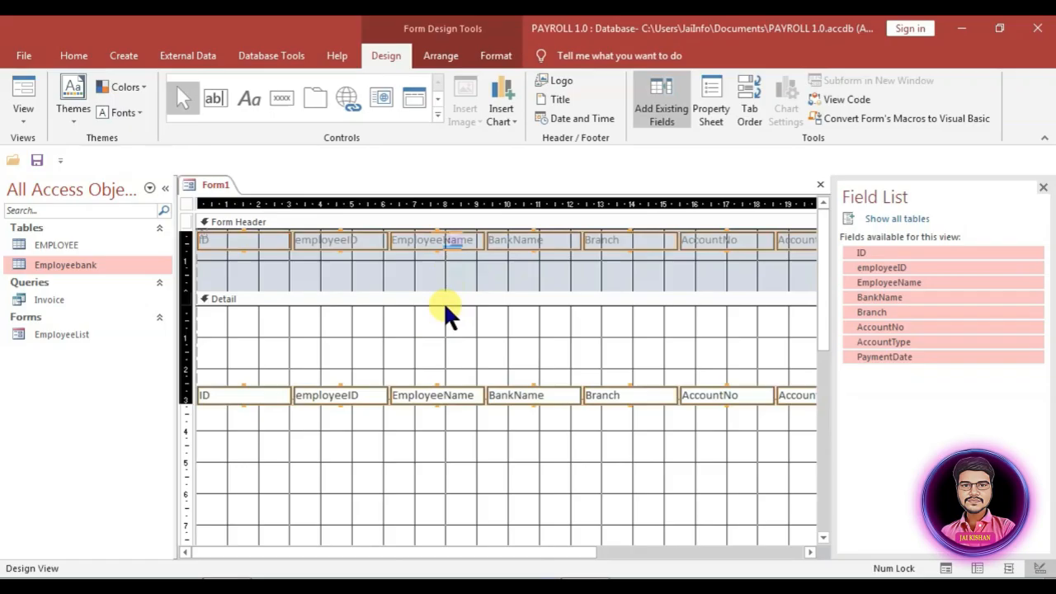
right_click(80, 335)
click(123, 385)
click(215, 185)
Step: Make the header labels black and bold
click(496, 56)
click(189, 113)
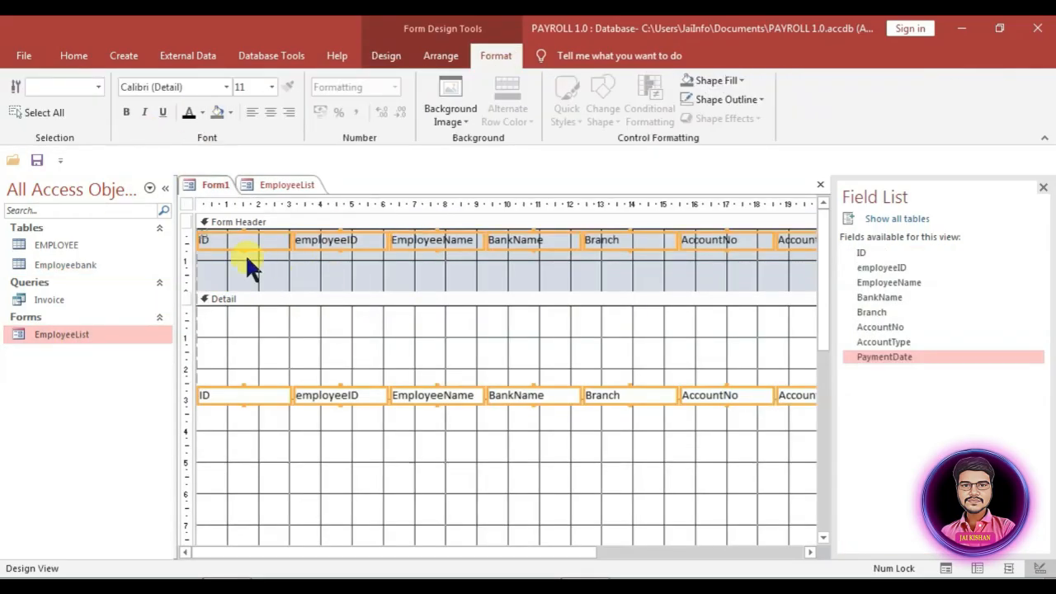
click(724, 99)
drag(203, 276, 875, 235)
click(126, 112)
Step: Remove the tabular layout from all controls and move the detail text boxes to the section top
key(ctrl+a)
right_click(434, 241)
click(506, 273)
click(634, 312)
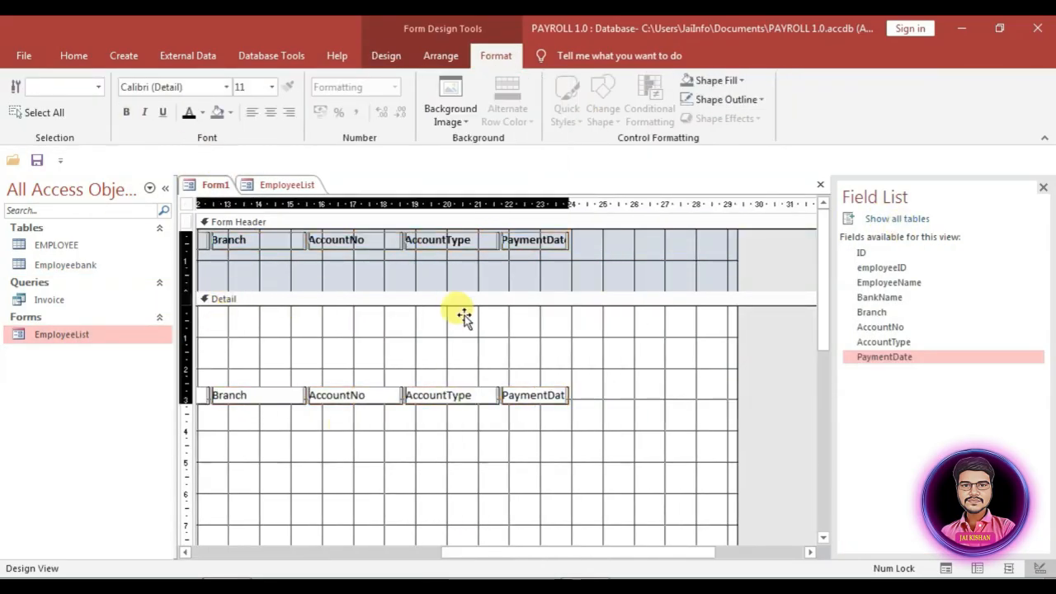
drag(610, 429, 250, 313)
Step: Shorten the Form Header, Detail and Form Footer sections
click(187, 240)
drag(609, 292, 609, 264)
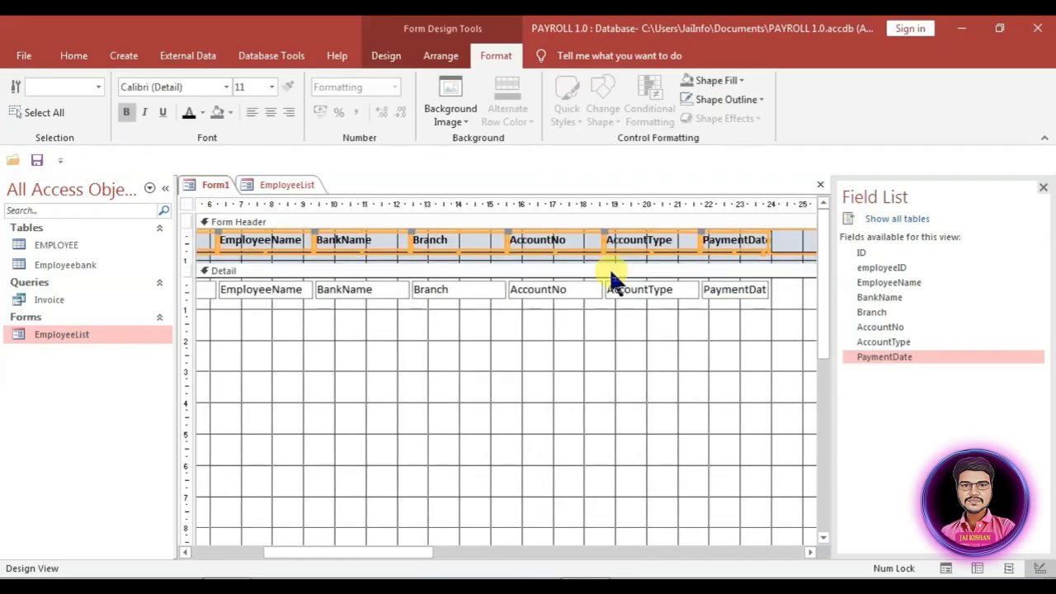
scroll(609, 268, down, 5)
drag(365, 433, 371, 368)
drag(370, 355, 371, 318)
click(722, 256)
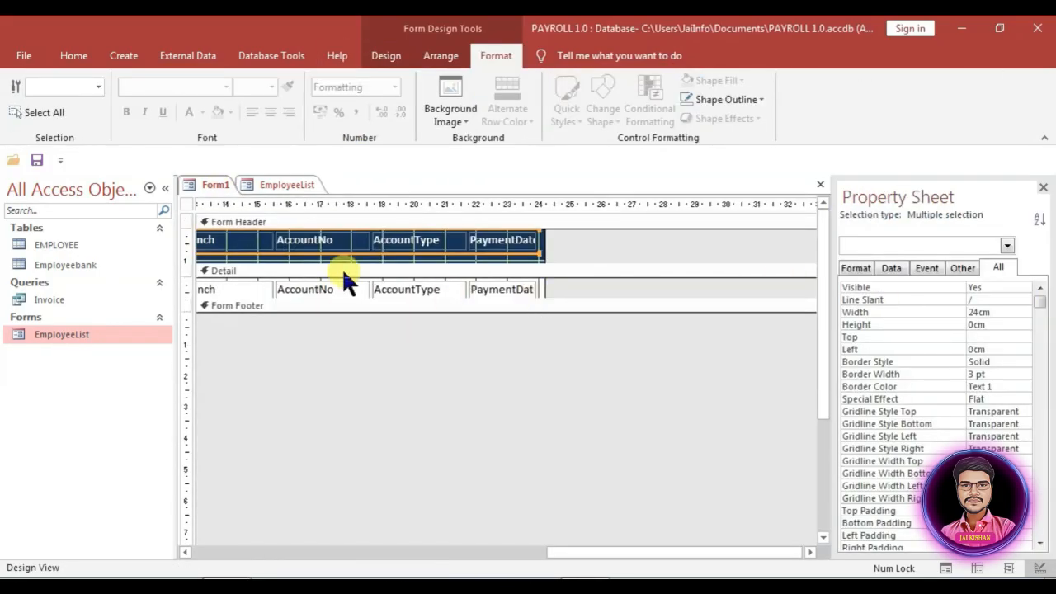
Step: Save the form as Banklist and open it to preview
key(ctrl+s)
text(Banklist)
key(Return)
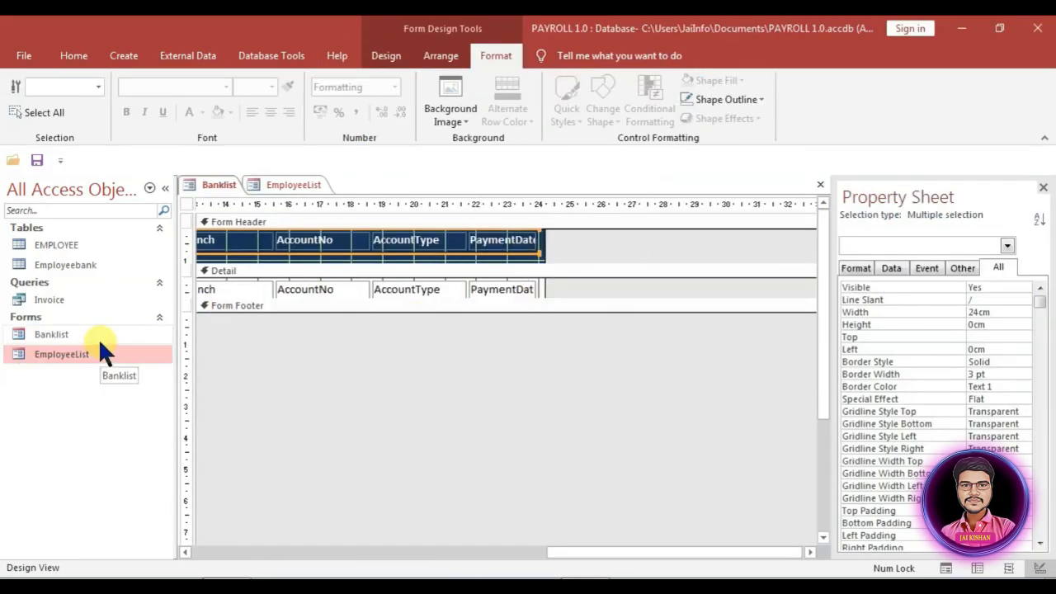
double_click(92, 336)
right_click(90, 334)
Step: In Banklist design view, nudge all header labels and lines slightly down
click(130, 385)
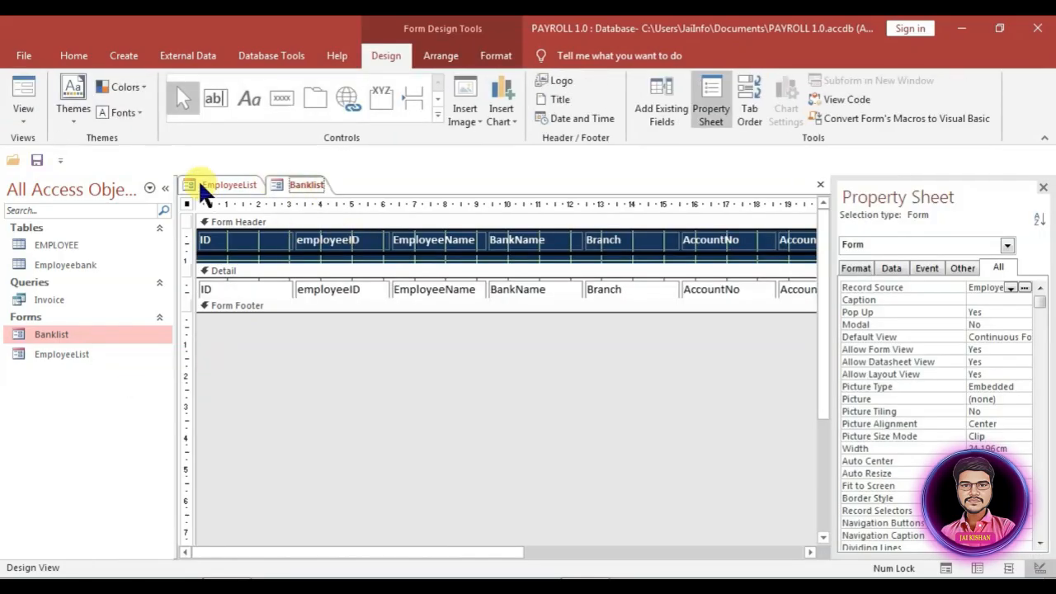
click(234, 257)
drag(232, 260, 702, 232)
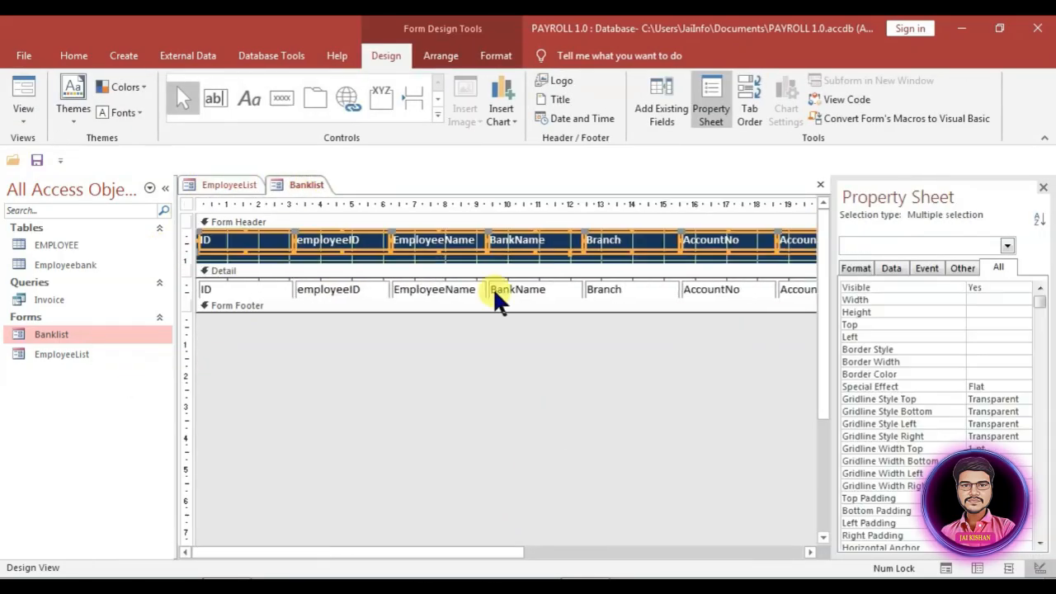
key(Down)
Step: Deselect the header controls, then close the Banklist preview and the EmployeeList form
click(856, 268)
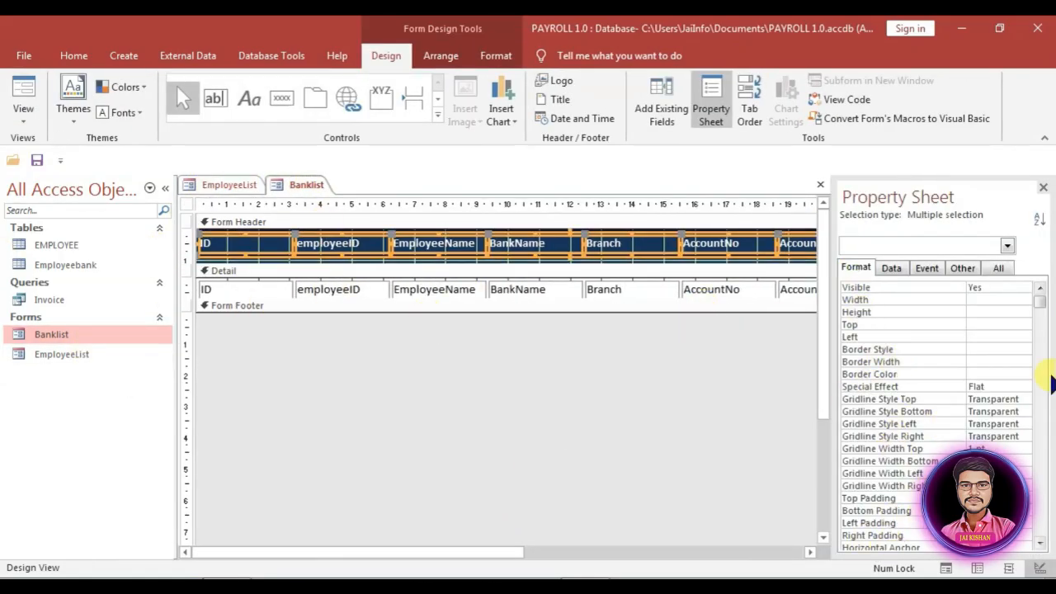
scroll(1039, 330, down, 1)
click(803, 347)
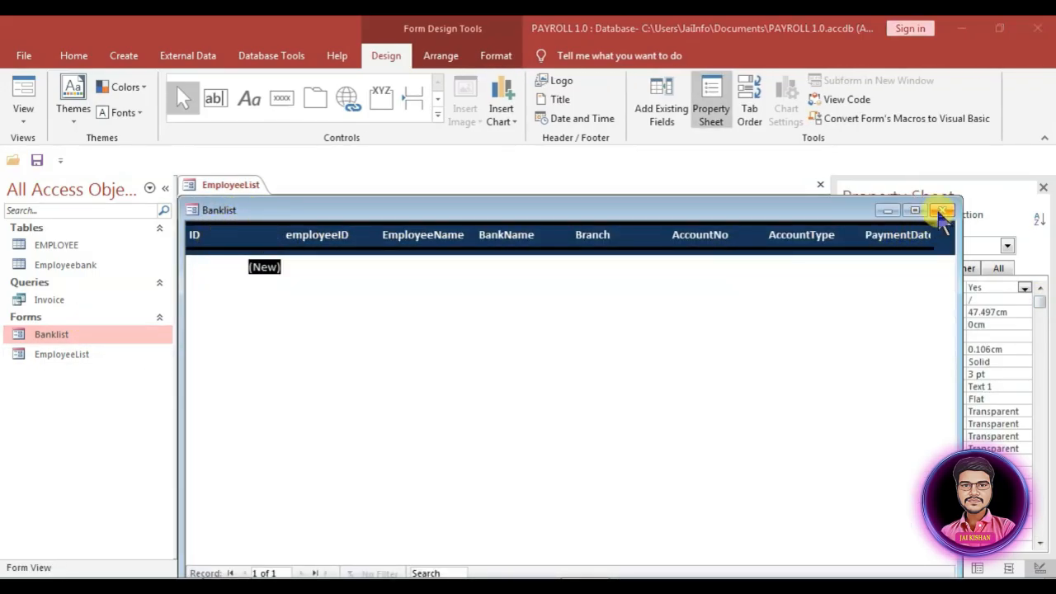
click(945, 212)
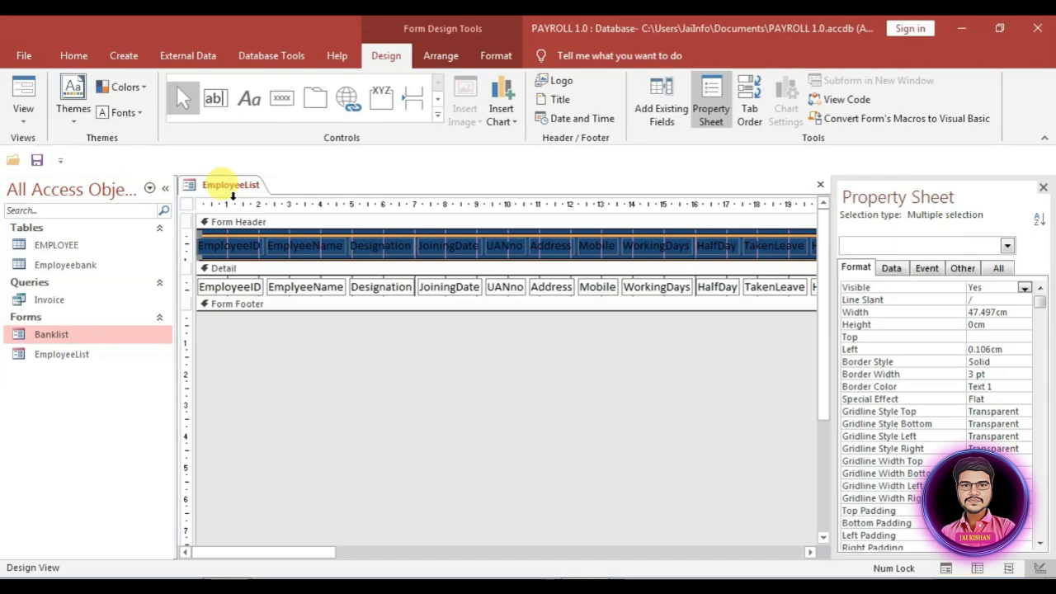
key(ctrl+w)
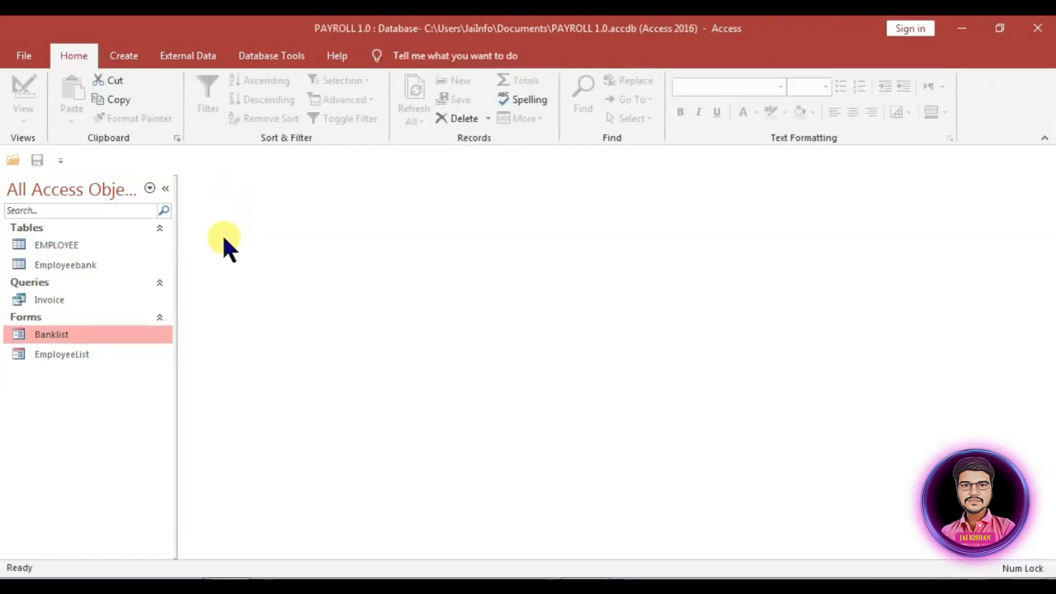
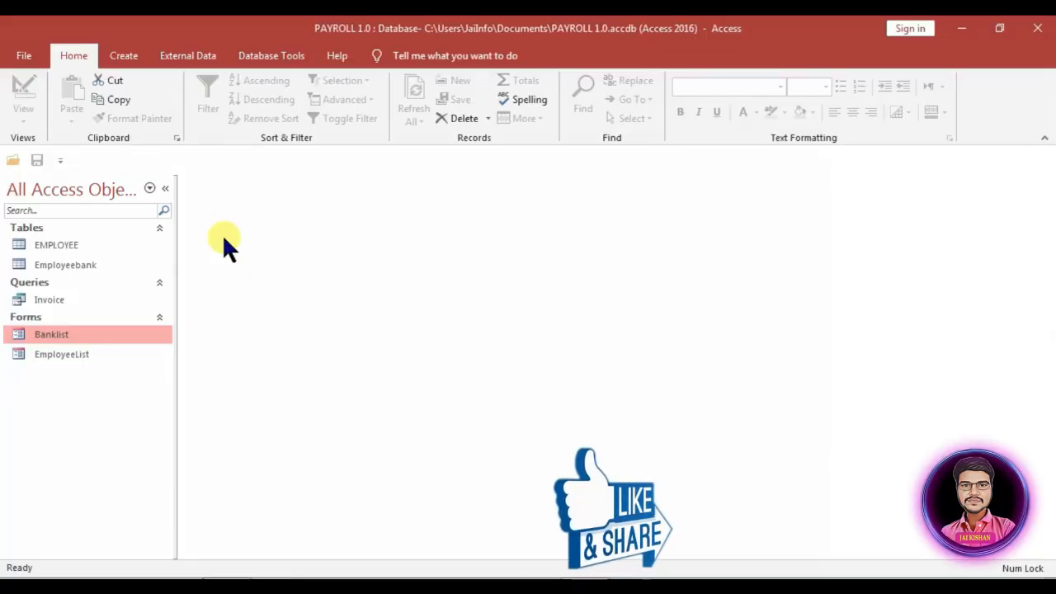
Step: Create a blank form in design view with Employeebank as its record source
key(Caps_Lock)
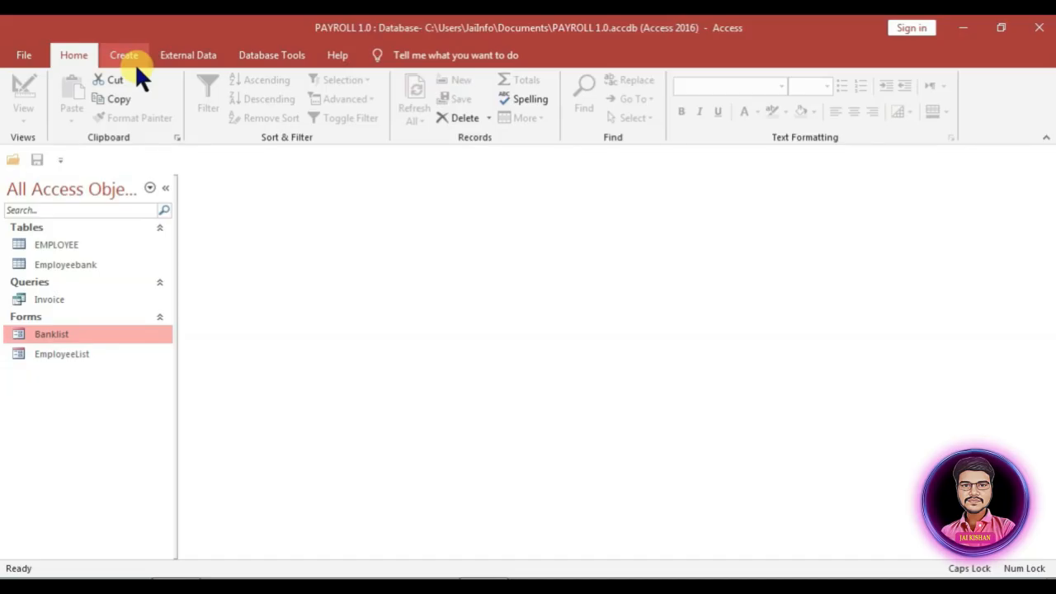
click(135, 62)
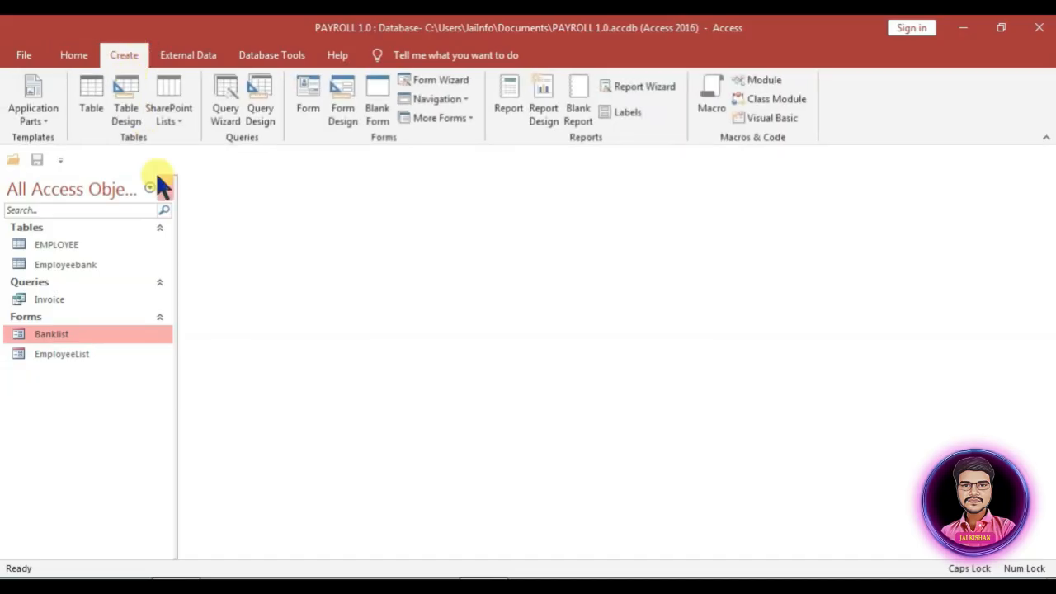
click(343, 104)
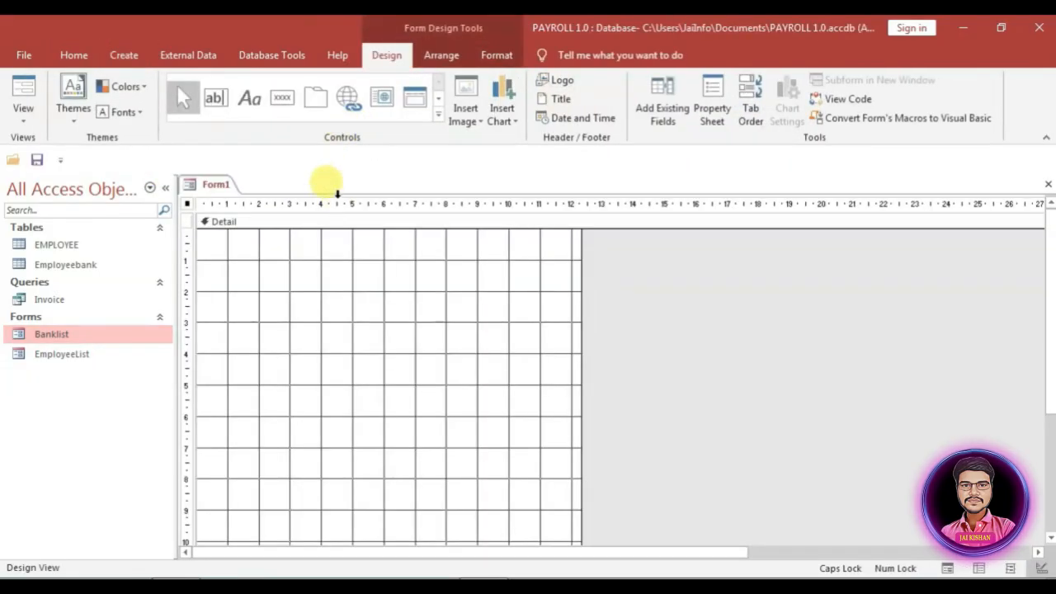
click(712, 112)
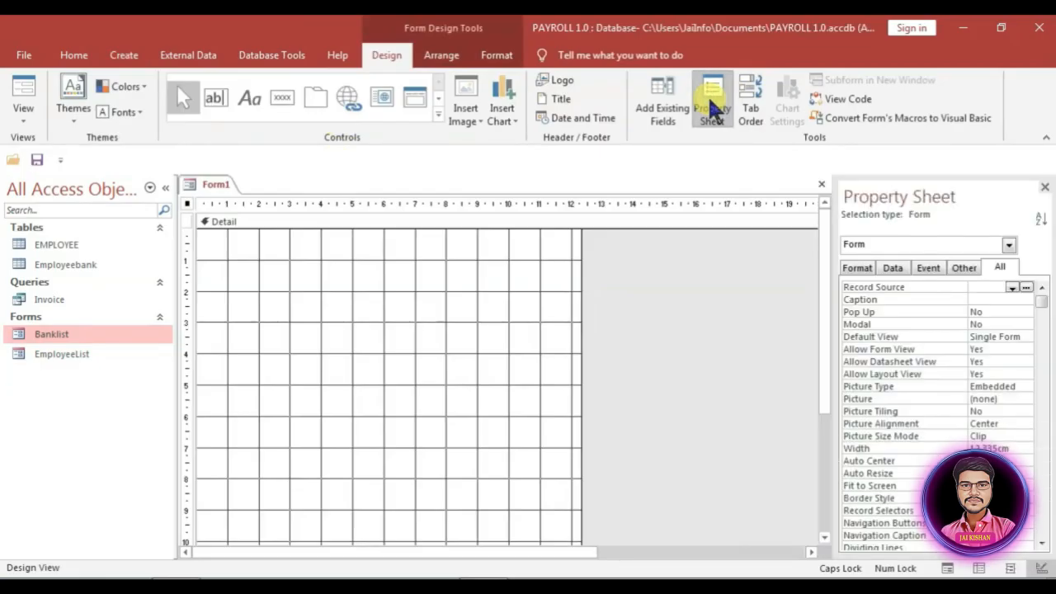
click(880, 266)
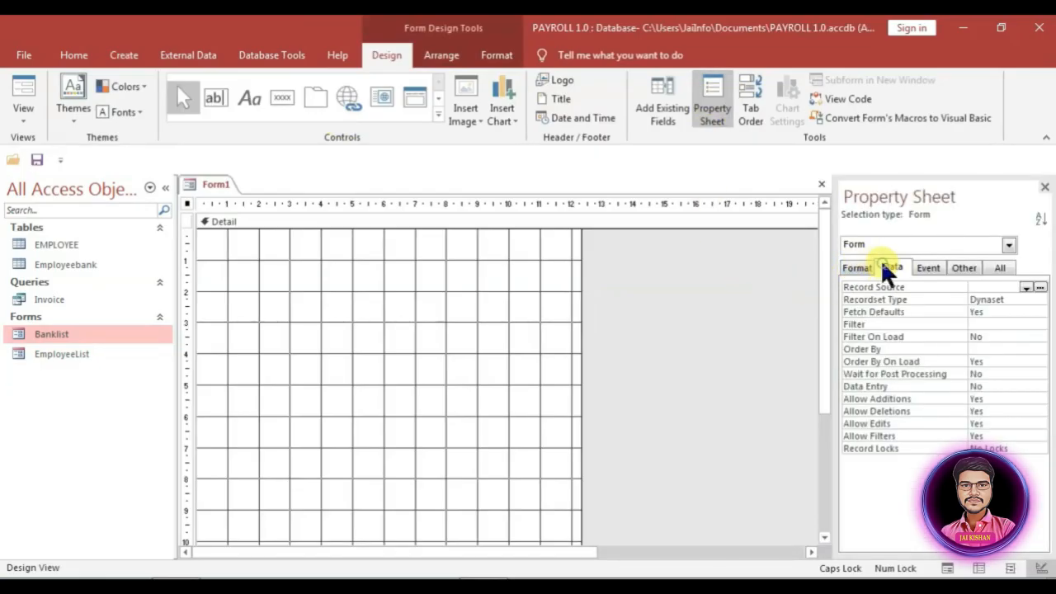
click(1025, 287)
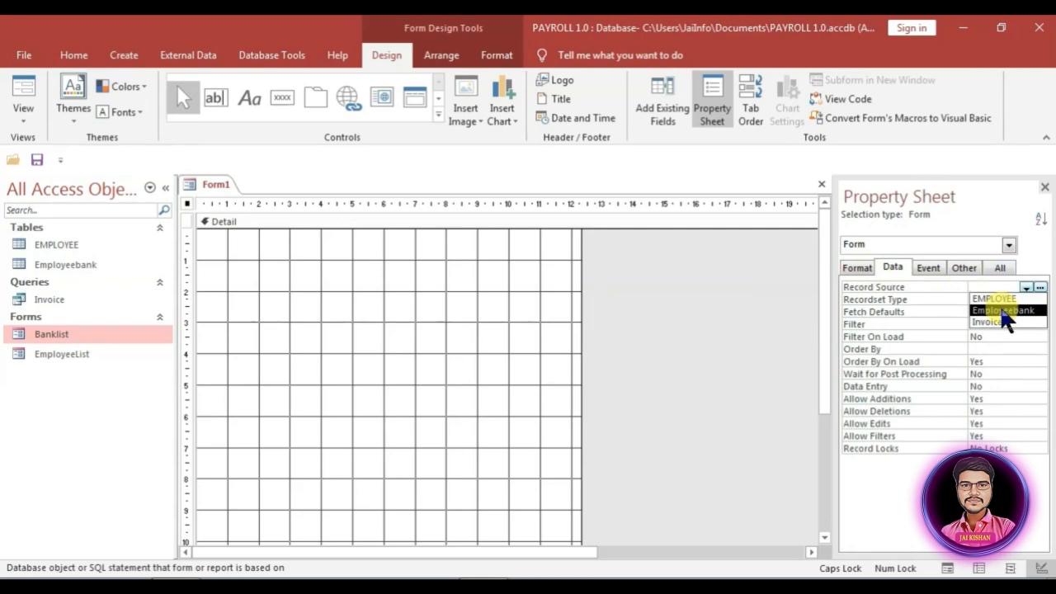
click(1005, 318)
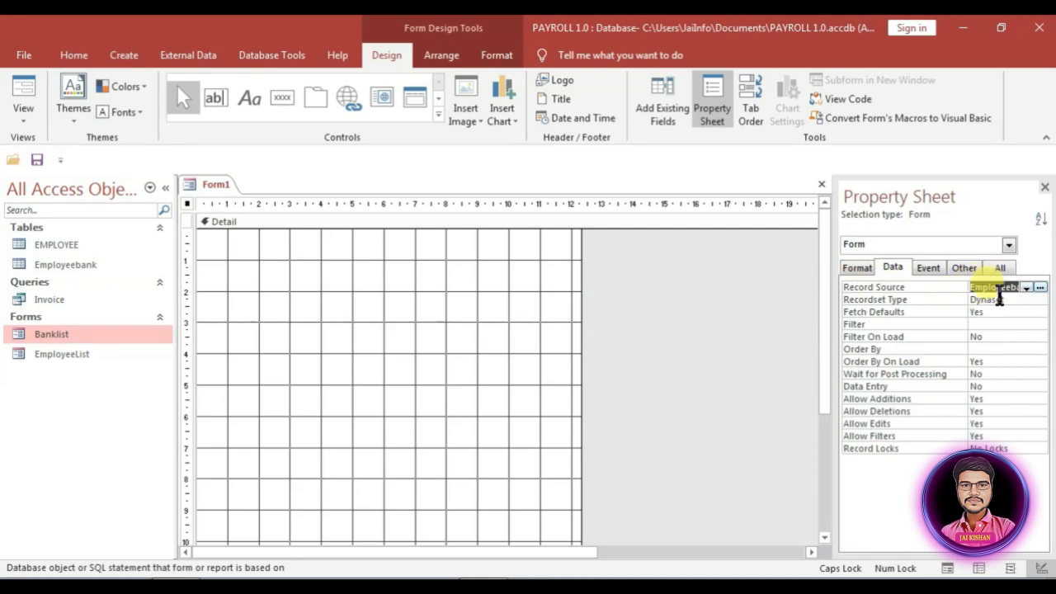
Step: Show the field list and select all eight fields, ID through PaymentDate
click(657, 111)
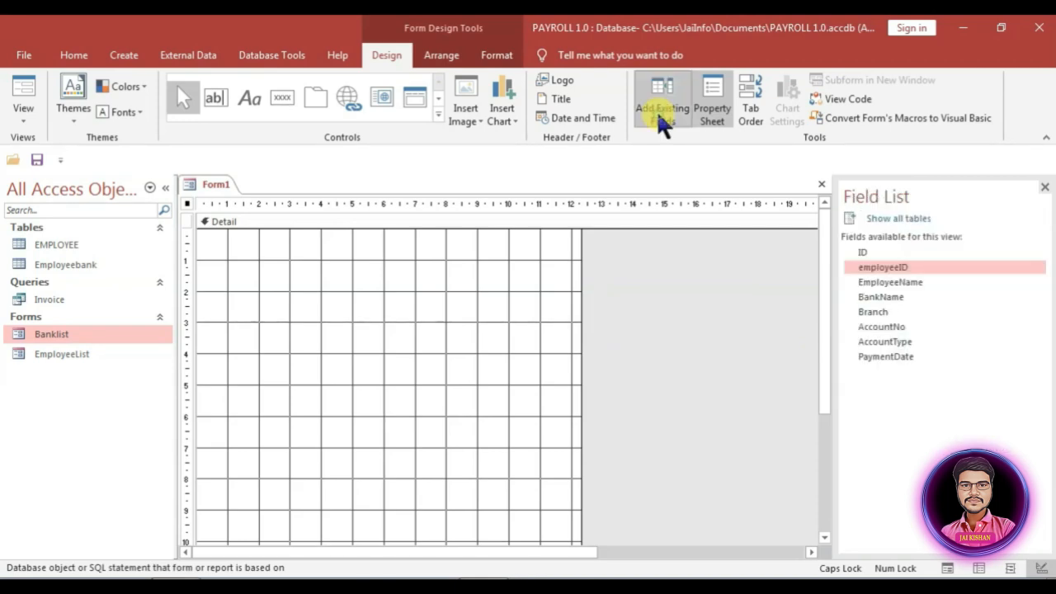
click(863, 251)
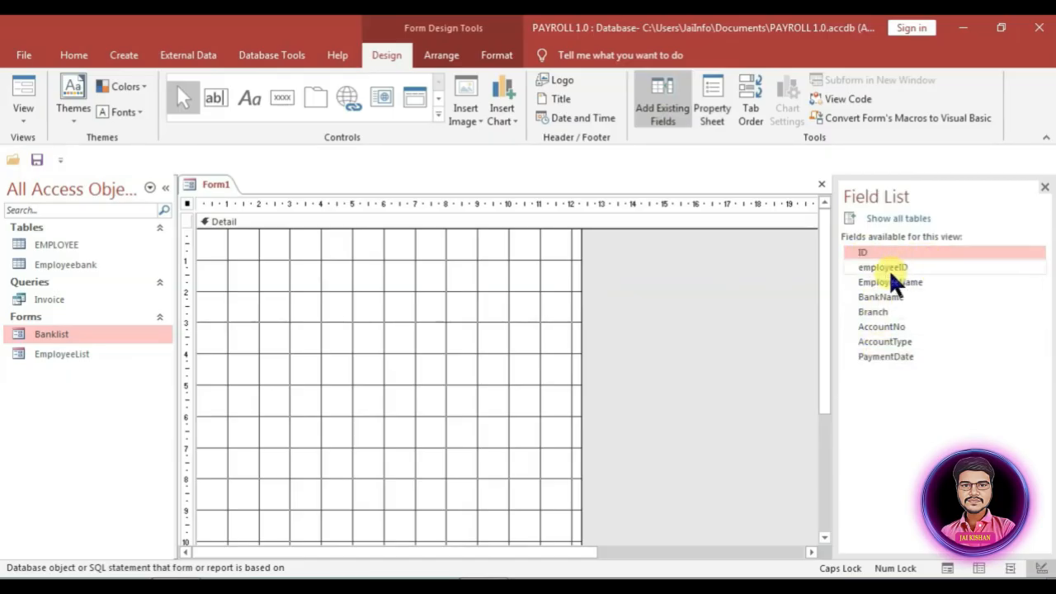
shift+click(888, 354)
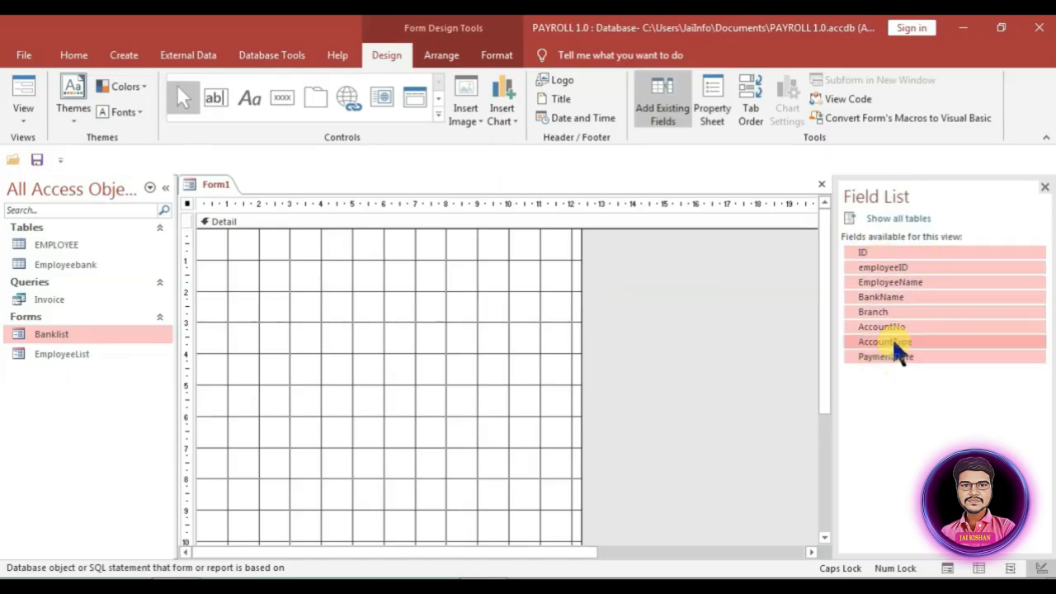
Step: Place all eight Employeebank fields on the grid and make their text black
drag(895, 246, 296, 289)
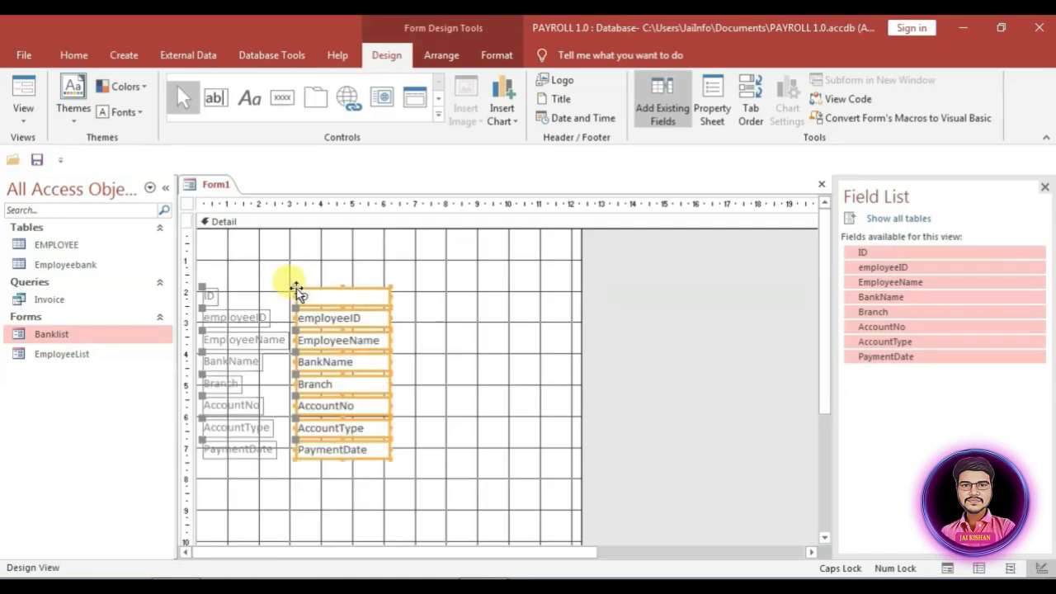
key(ctrl+a)
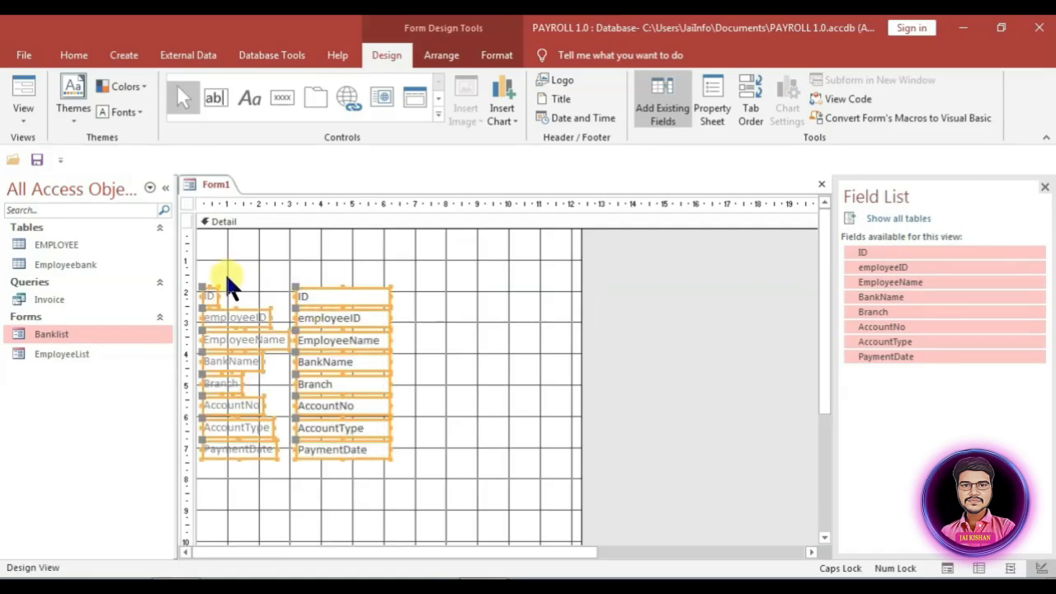
click(506, 51)
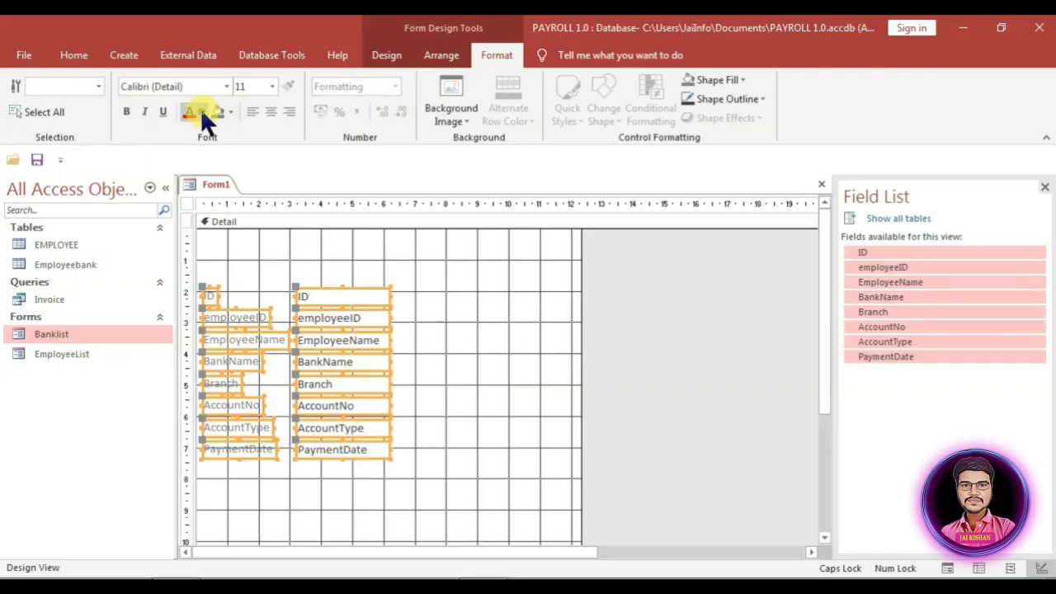
click(194, 129)
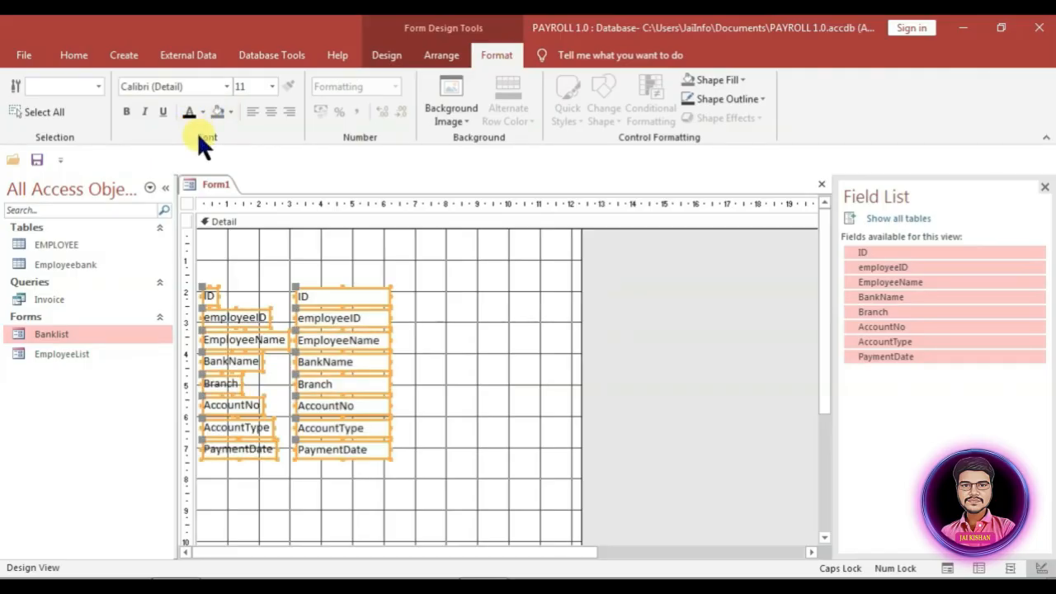
Step: Bold the field labels and move Branch through PaymentDate into a right-hand column
drag(228, 270, 212, 479)
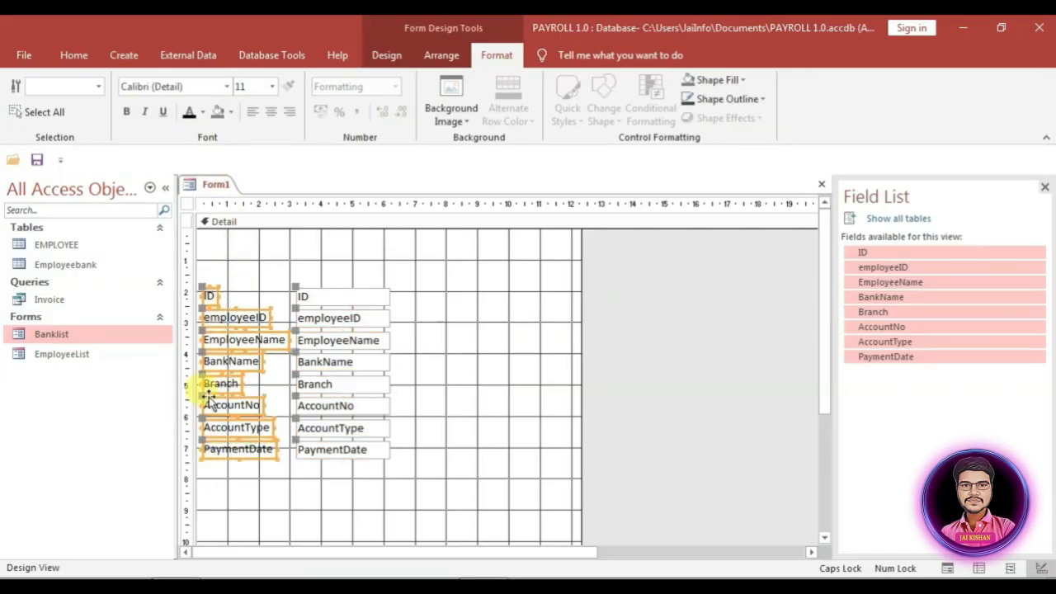
click(125, 114)
drag(387, 472, 411, 296)
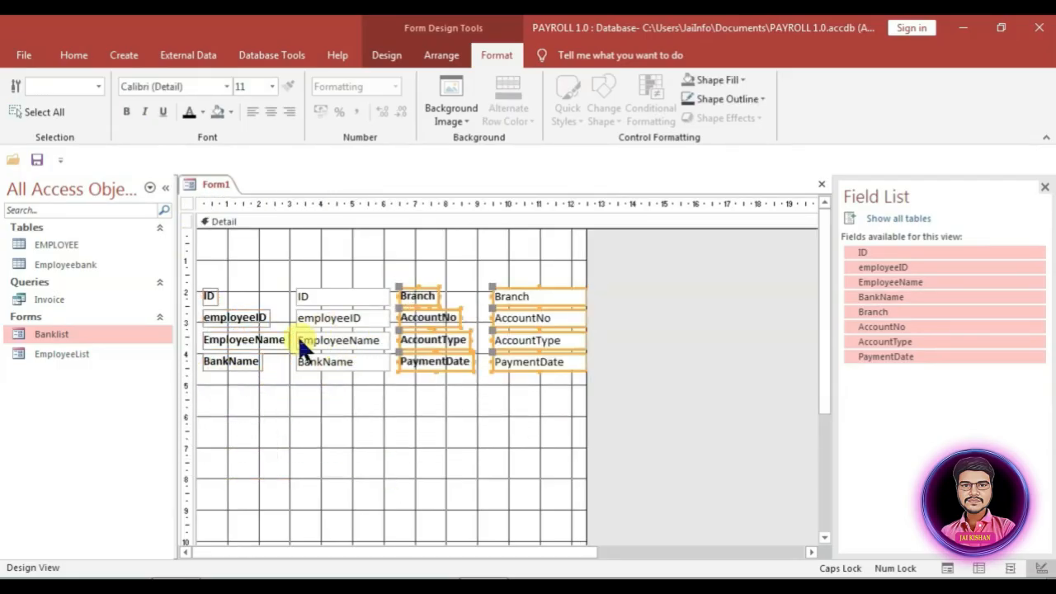
click(226, 381)
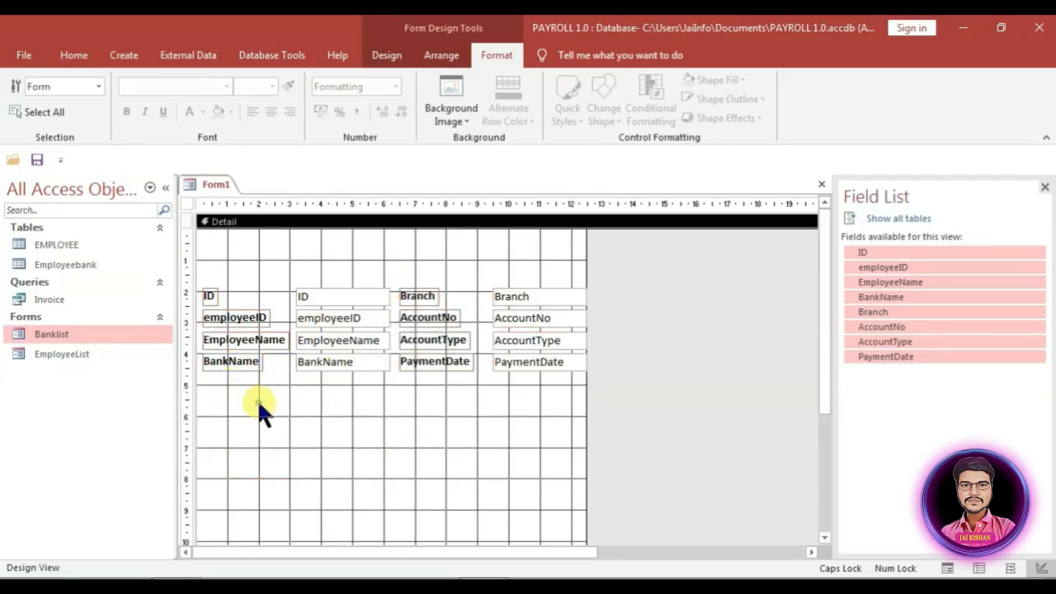
Step: Add a form header and type an EMPLOYEE BANK DETAILS title label in it
right_click(322, 254)
click(386, 422)
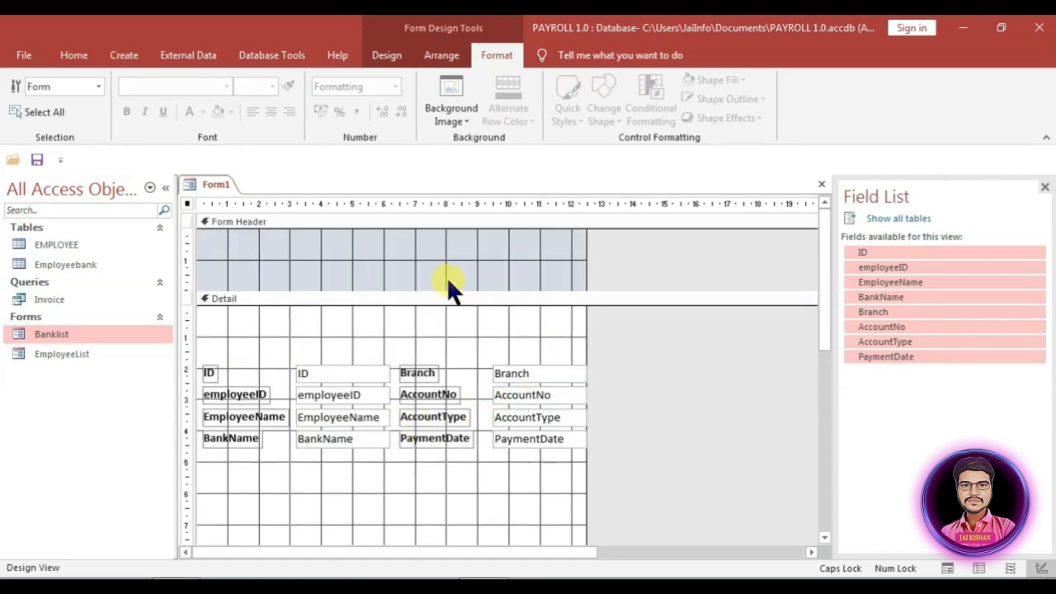
click(345, 259)
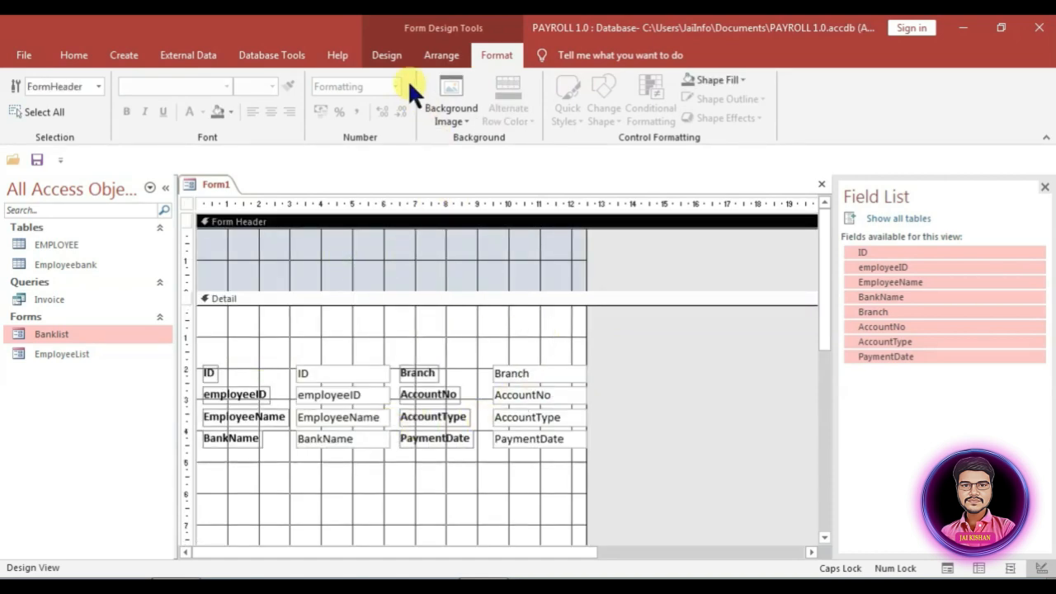
click(390, 56)
click(249, 98)
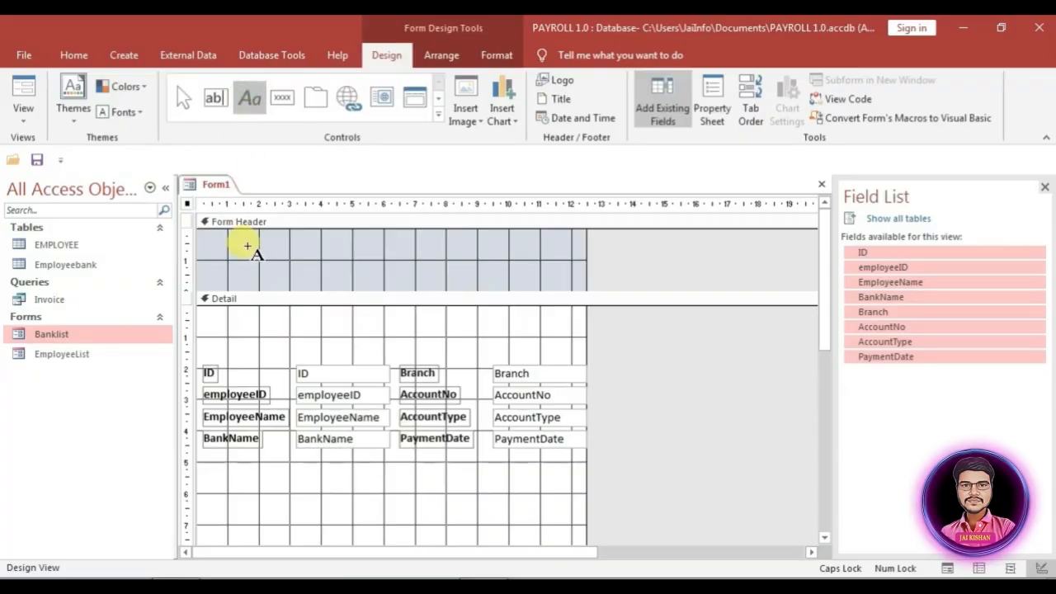
drag(240, 243, 539, 281)
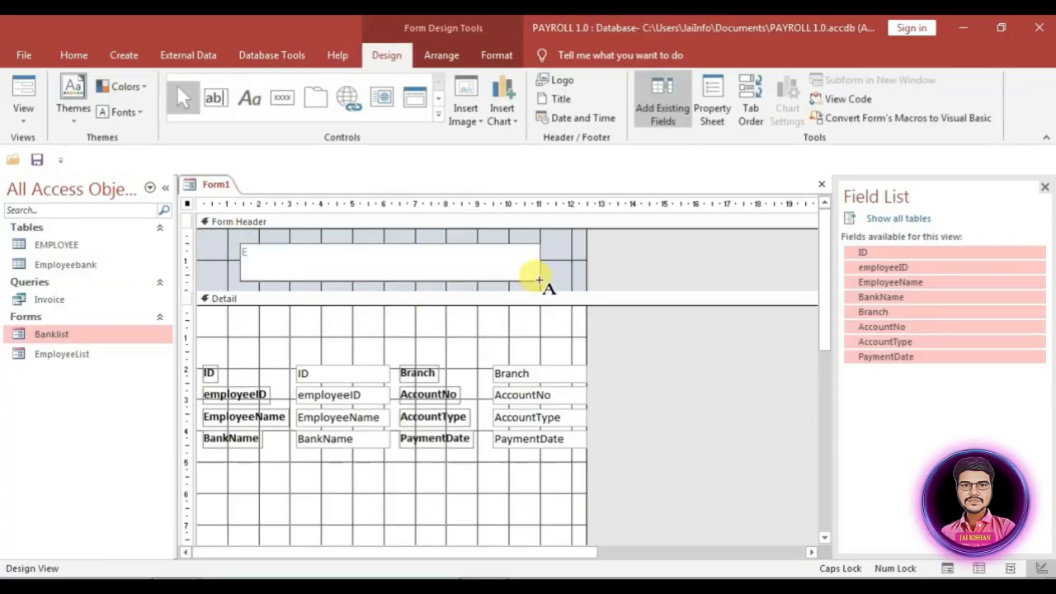
text(Emp)
key(BackSpace)
key(BackSpace)
key(Caps_Lock)
text(MPLS)
text(YEE BANK DETAILS)
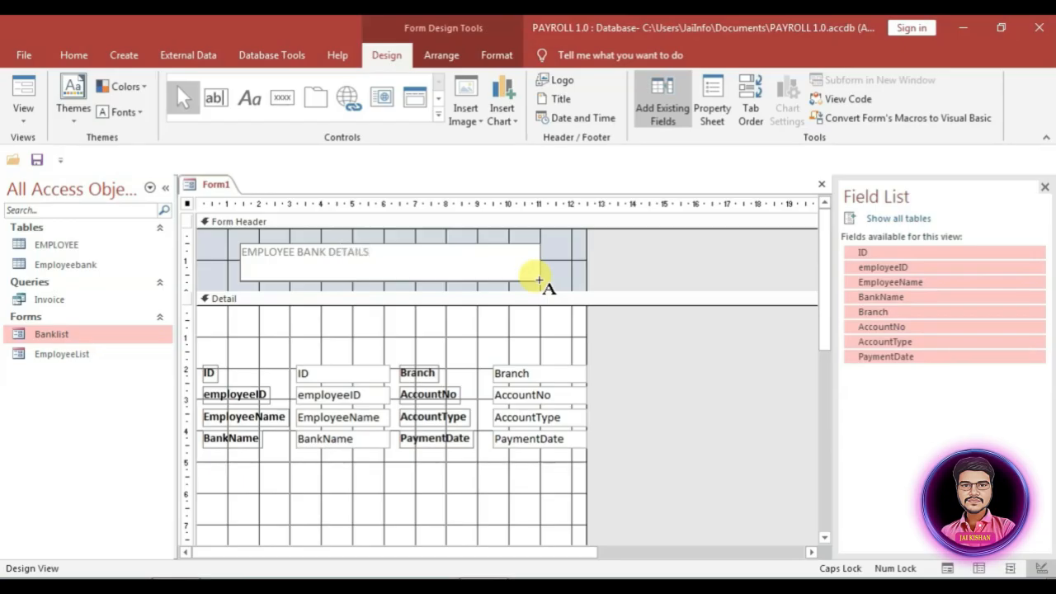
Step: Make the title bold at 24 point and size its box to fit
click(496, 55)
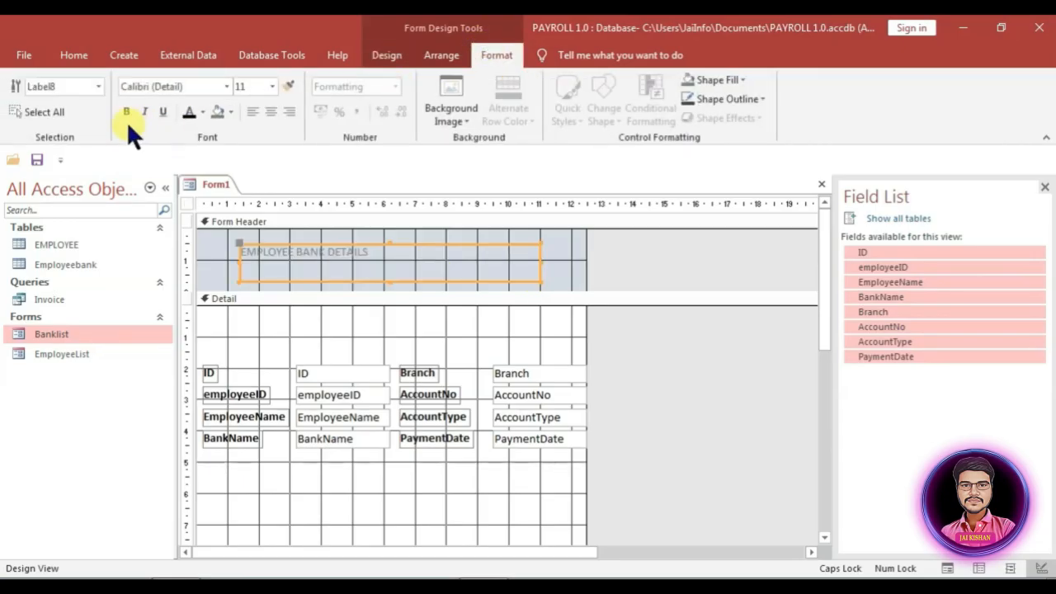
click(126, 112)
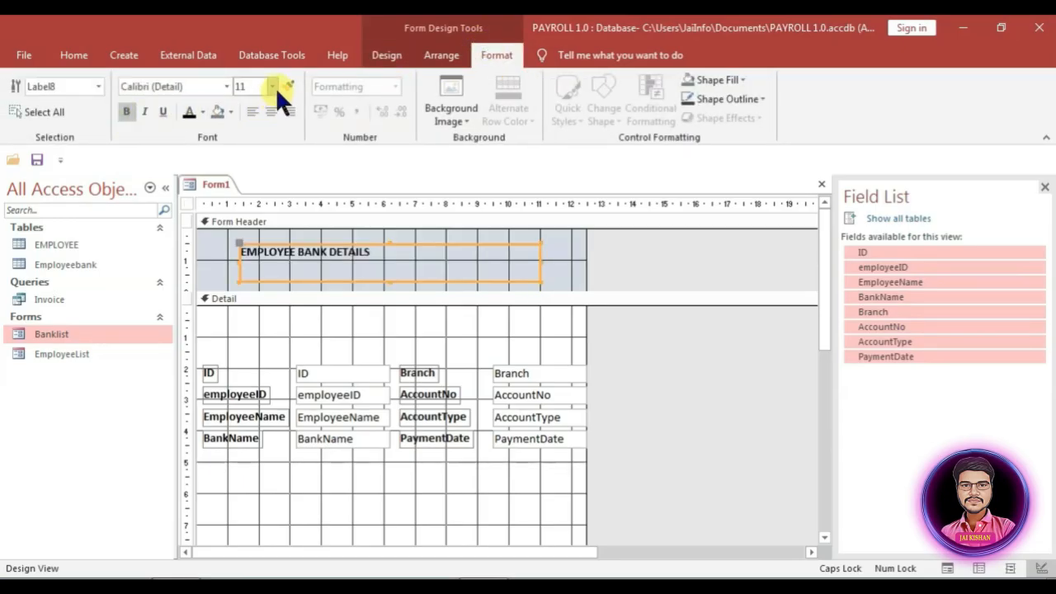
text(24)
key(Return)
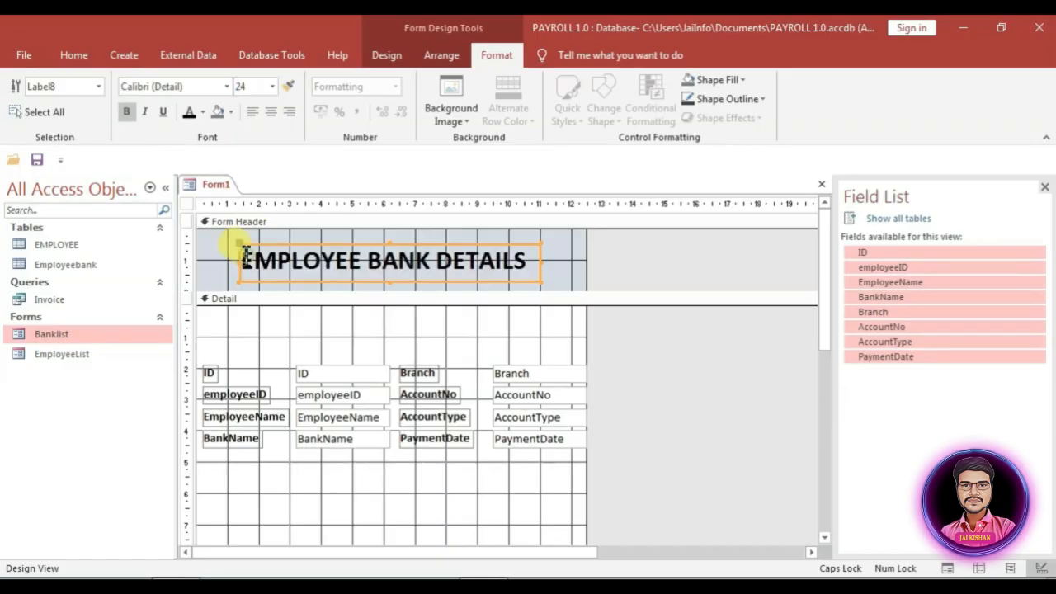
right_click(515, 259)
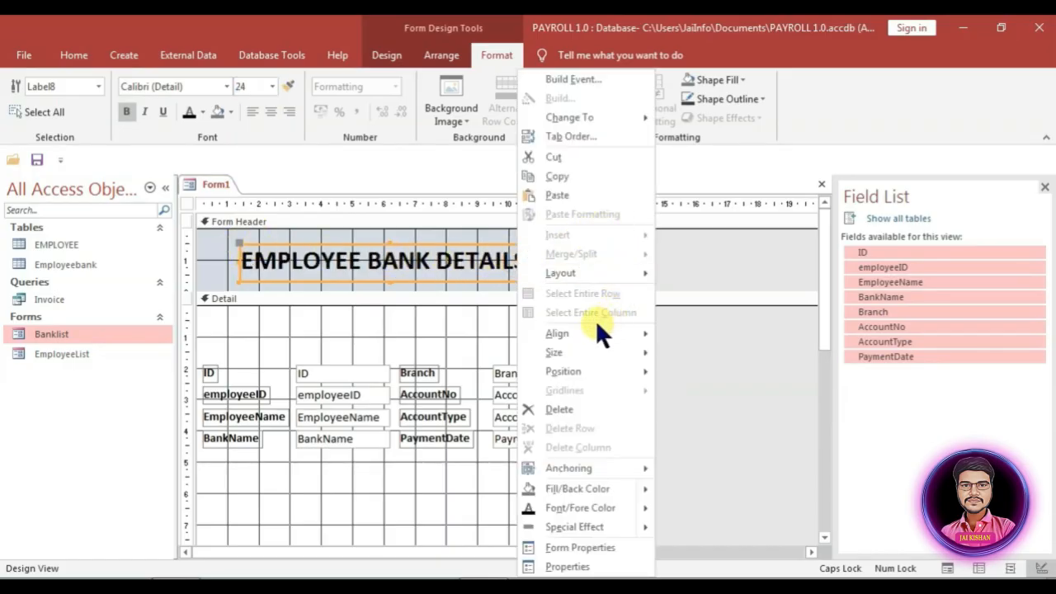
mouse_move(575, 352)
click(697, 353)
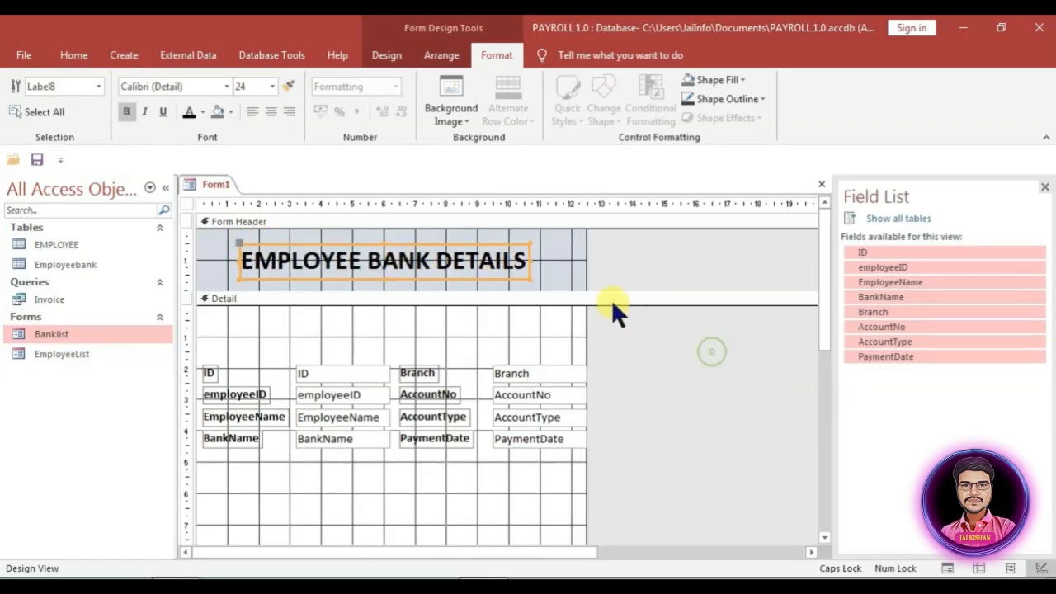
click(552, 248)
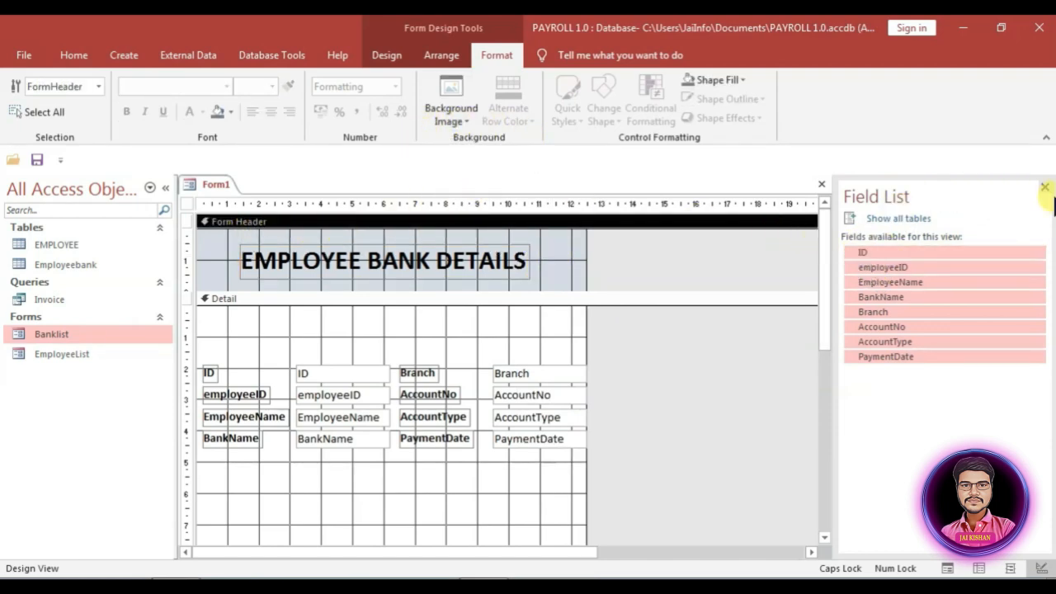
Step: Set the form header's background colour to dark blue
click(385, 52)
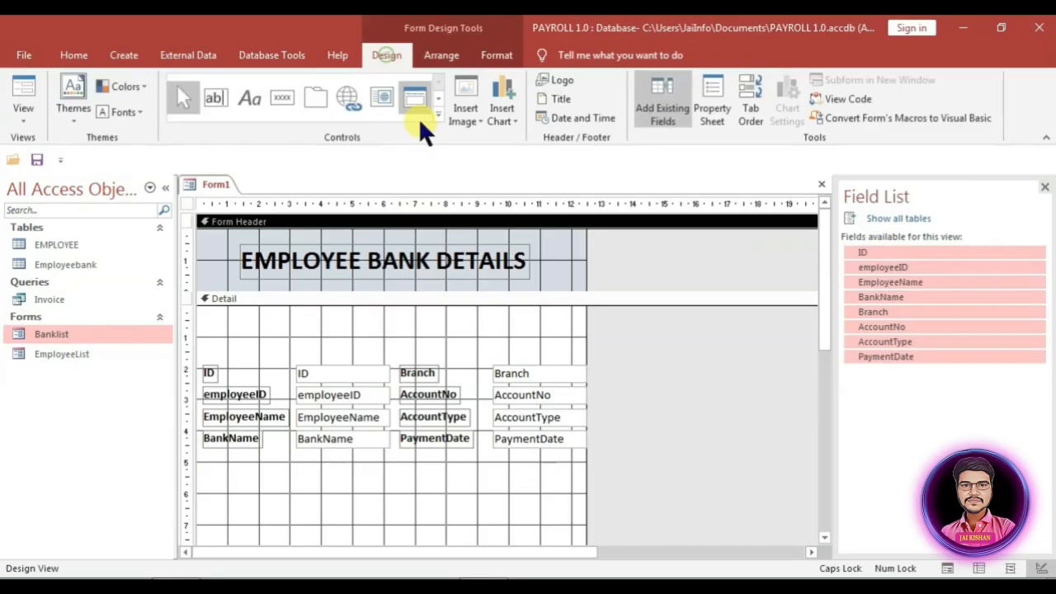
click(712, 103)
click(856, 269)
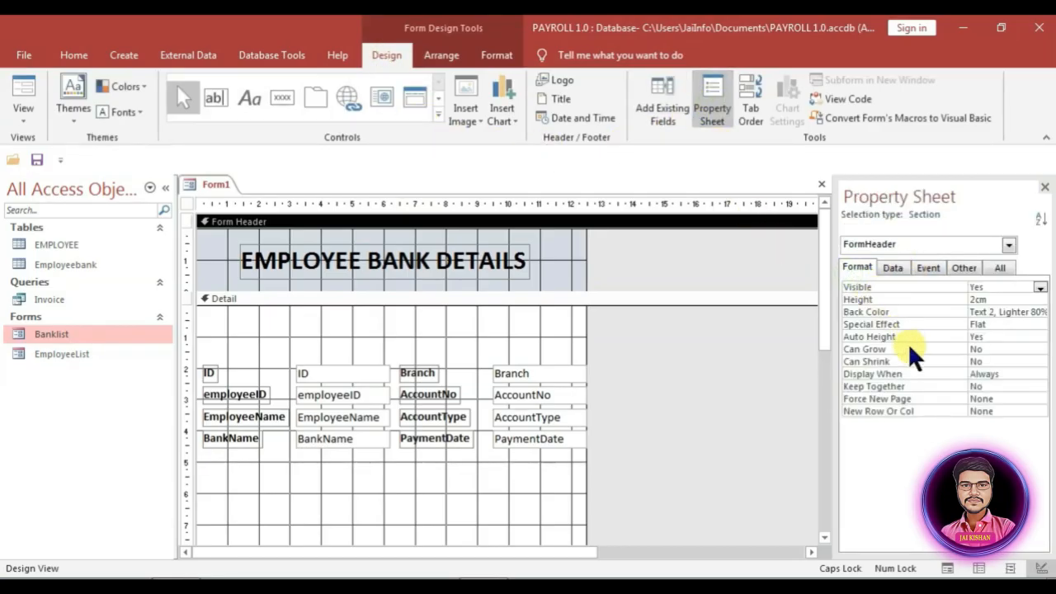
click(982, 312)
click(1026, 312)
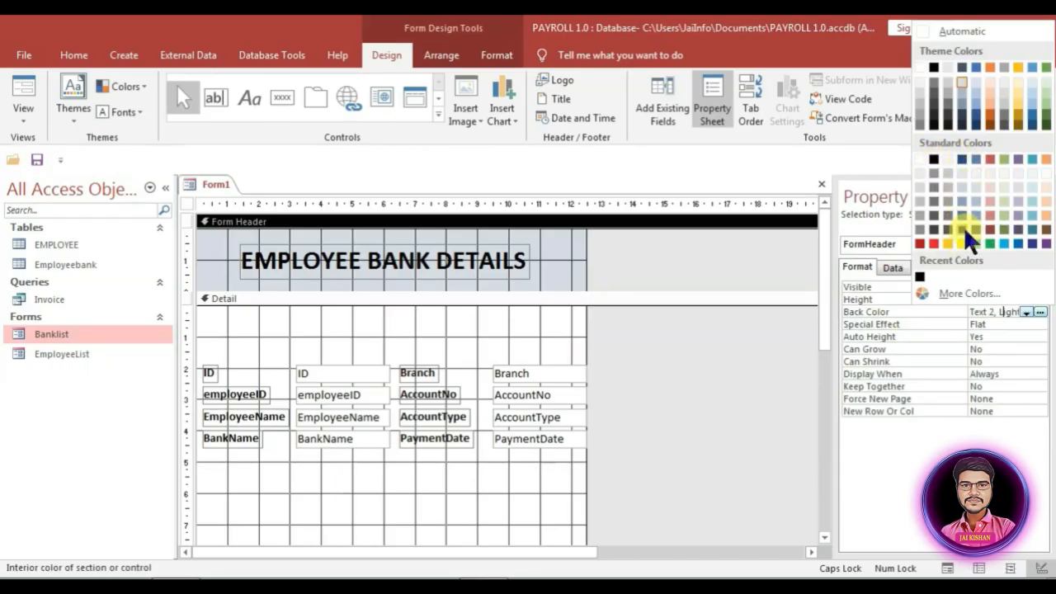
click(971, 121)
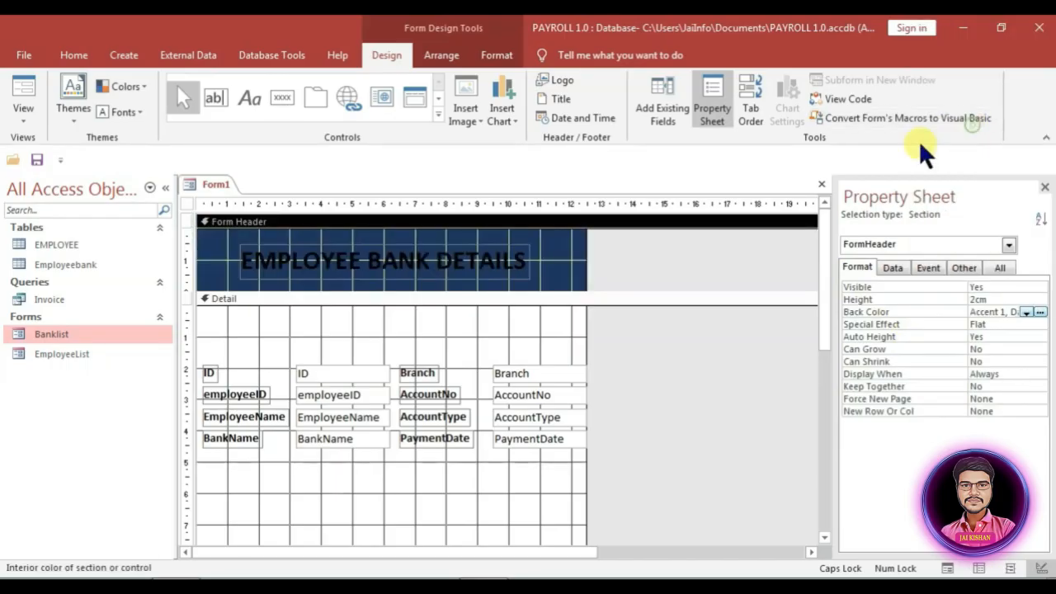
Step: Make the EMPLOYEE BANK DETAILS heading text light blue
click(487, 254)
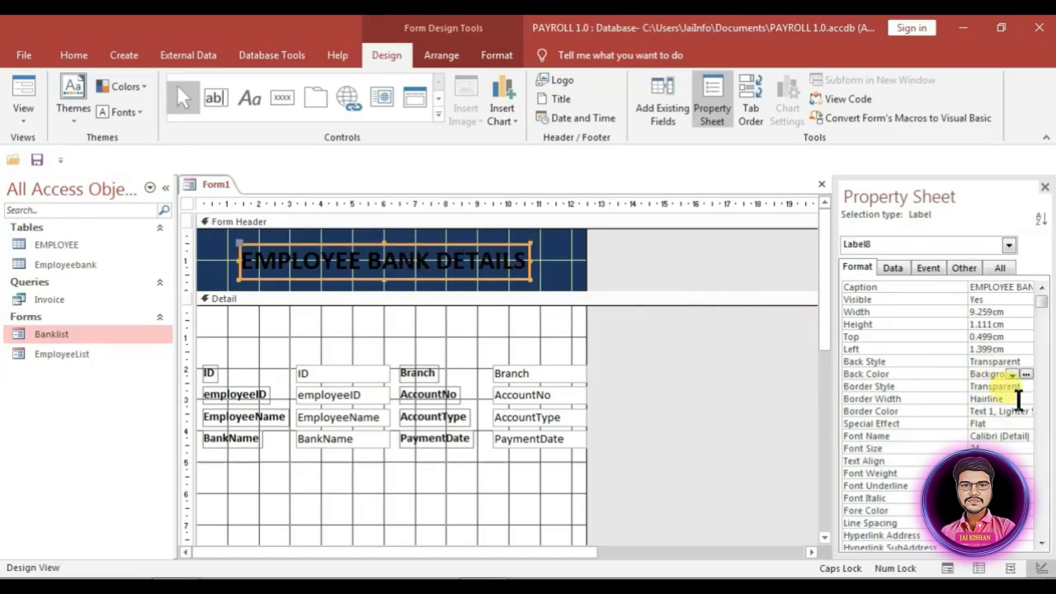
scroll(1019, 400, down, 4)
click(1013, 361)
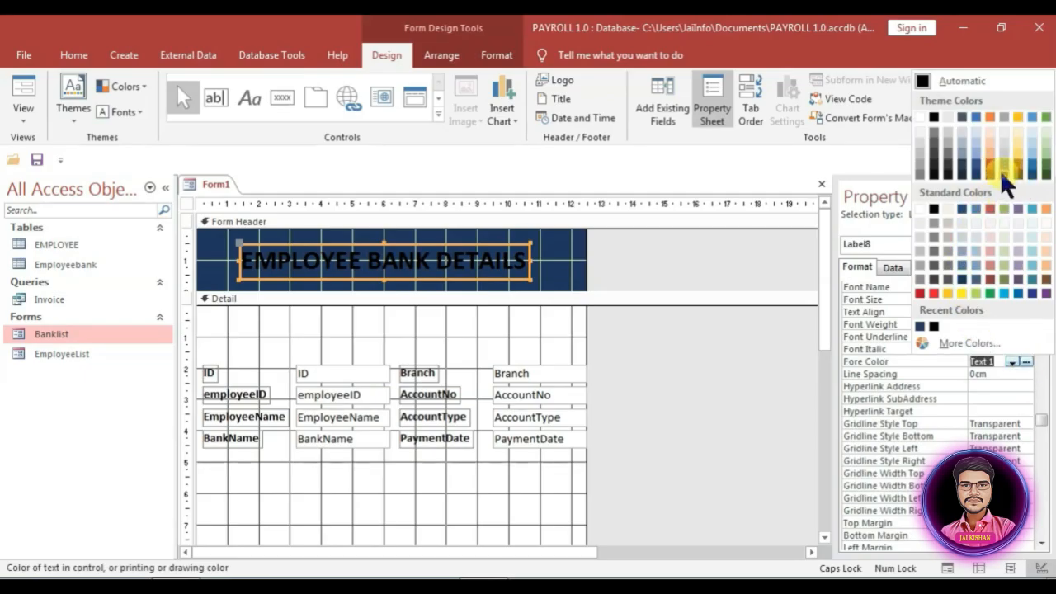
click(1004, 292)
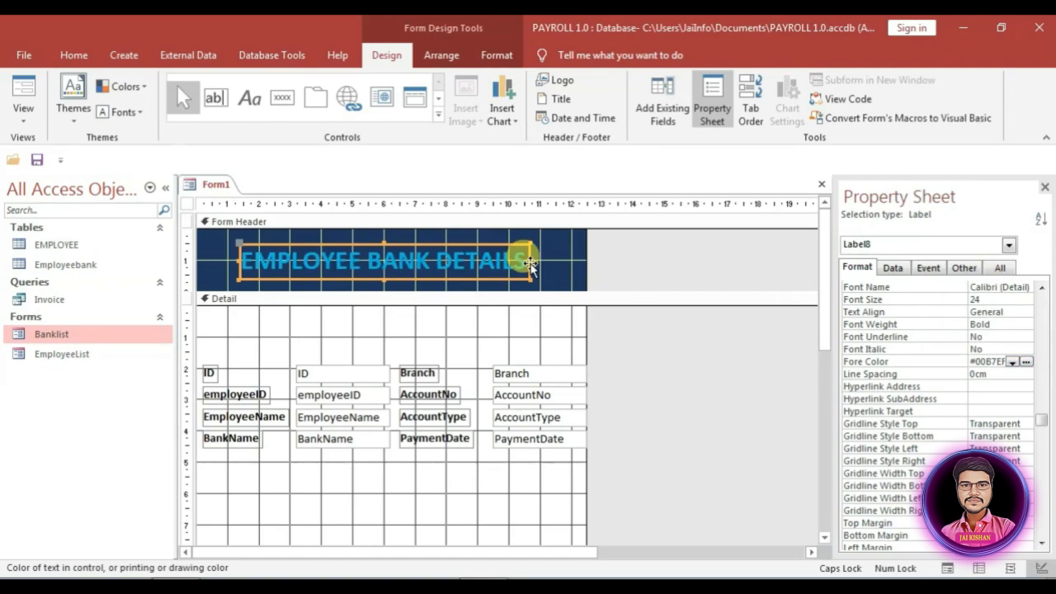
Step: Give the Detail section a light blue background
click(458, 333)
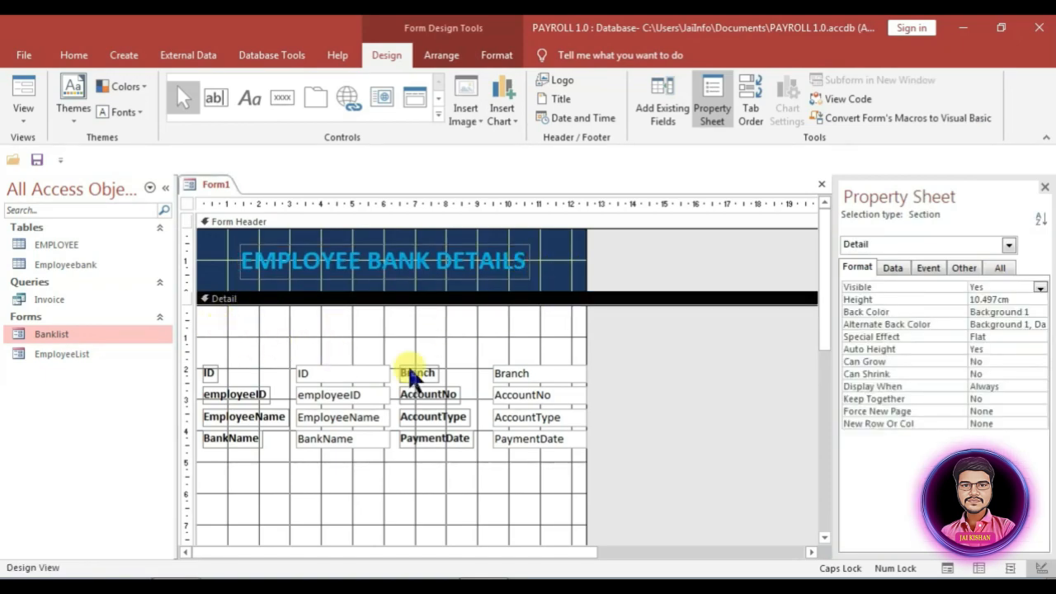
click(1040, 312)
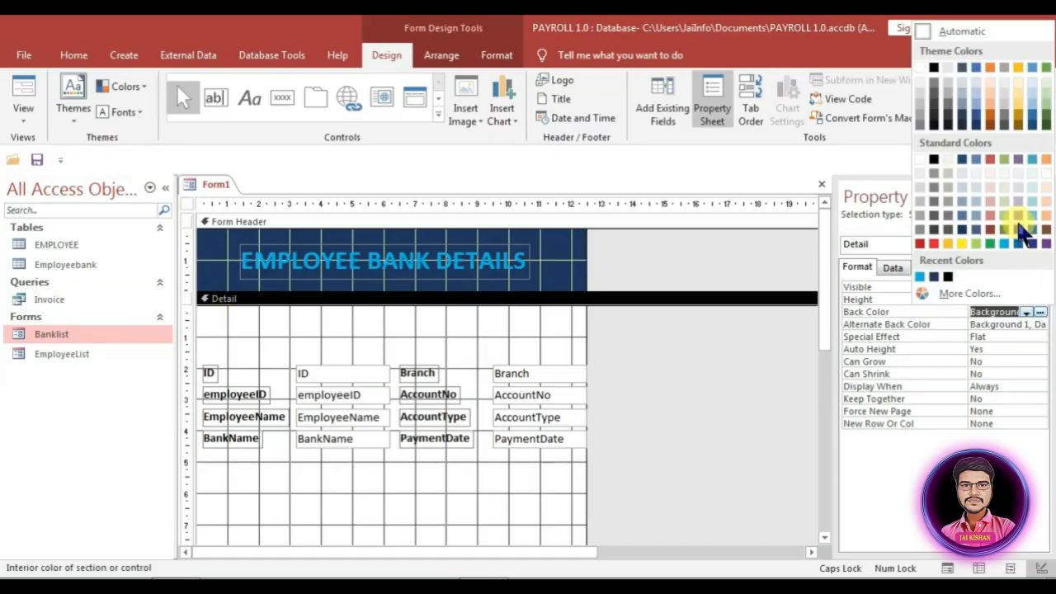
click(978, 103)
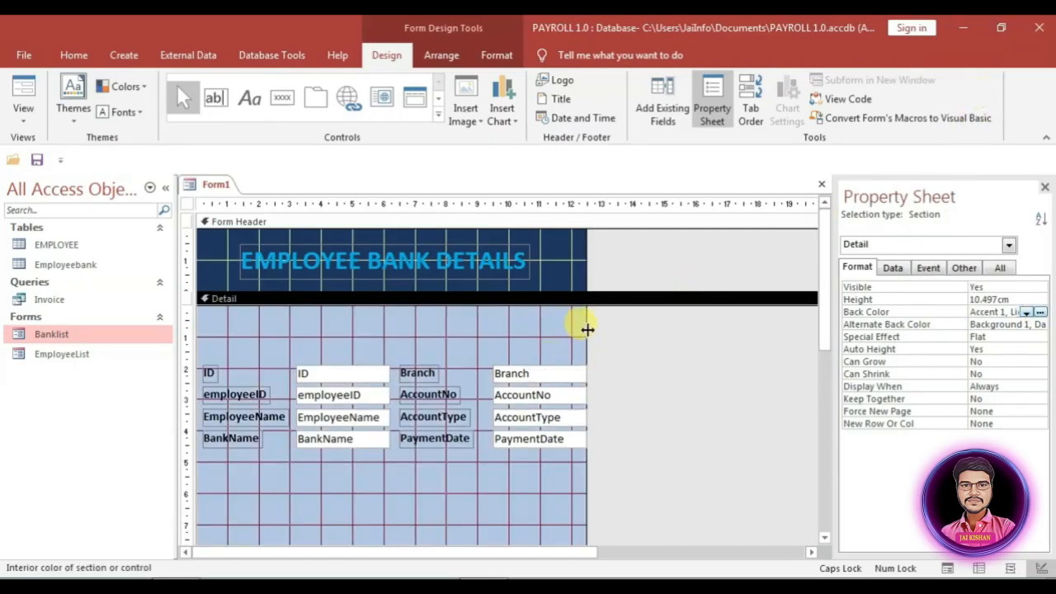
Step: Widen the form and all eight field boxes
drag(587, 329, 694, 341)
drag(349, 358, 307, 495)
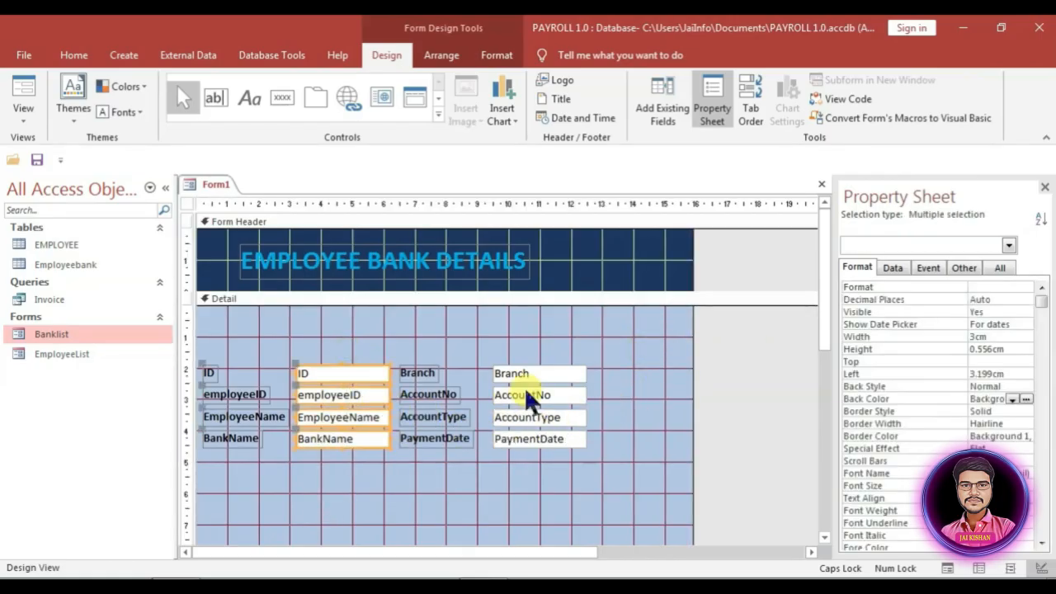
drag(565, 344, 581, 446)
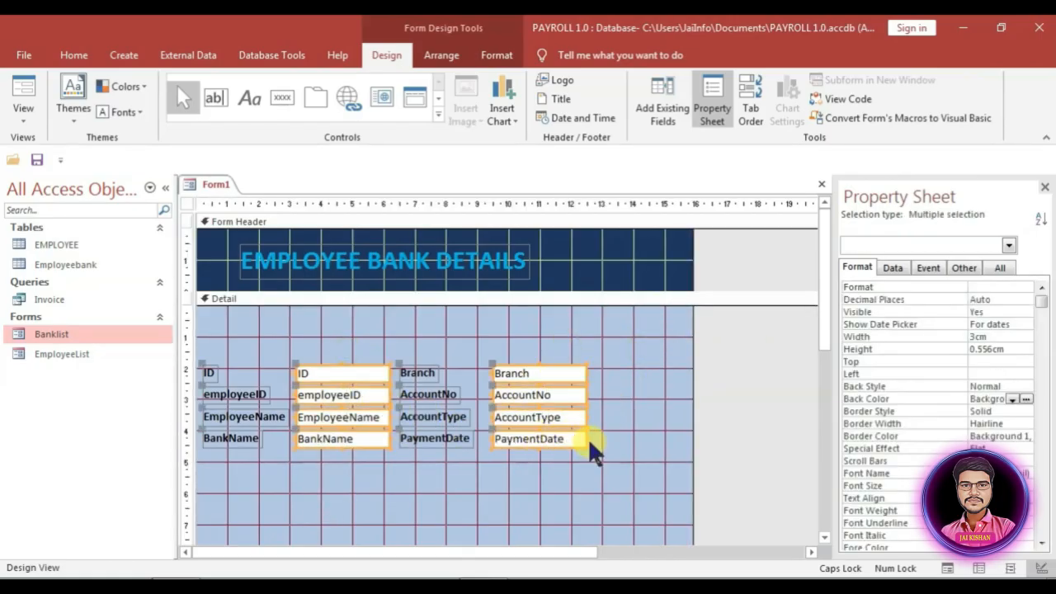
key(shift+Right)
key(shift+Right)
key(shift+Right)
key(shift+Right)
key(shift+Right)
key(shift+Right)
key(shift+Right)
key(shift+Right)
key(shift+Right)
key(shift+Right)
key(shift+Right)
key(shift+Right)
key(shift+Right)
key(shift+Right)
key(shift+Right)
key(shift+Right)
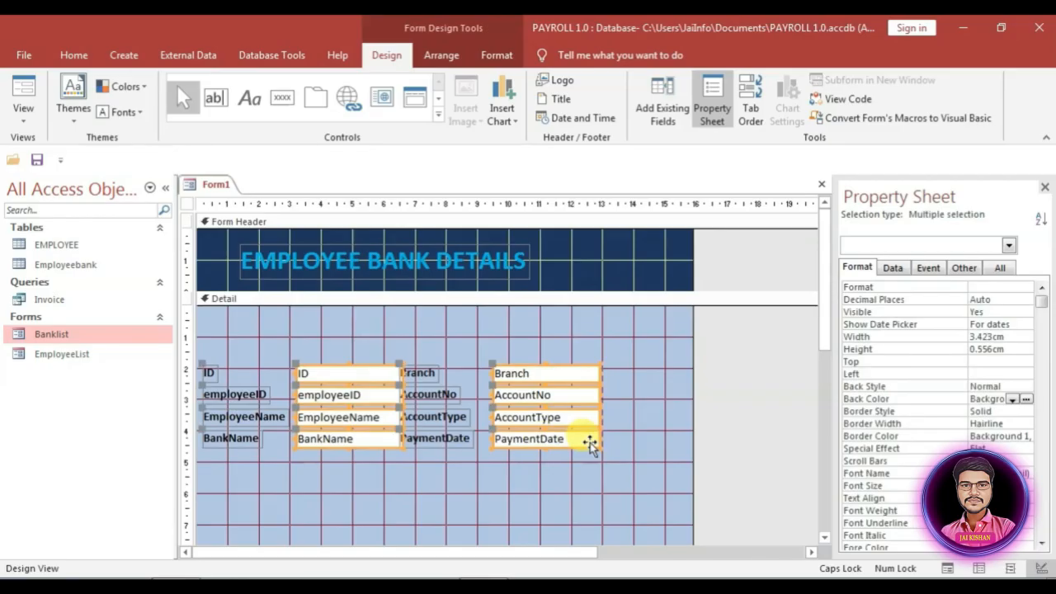
Step: Shift the Branch–PaymentDate column of fields further right
drag(558, 507, 583, 392)
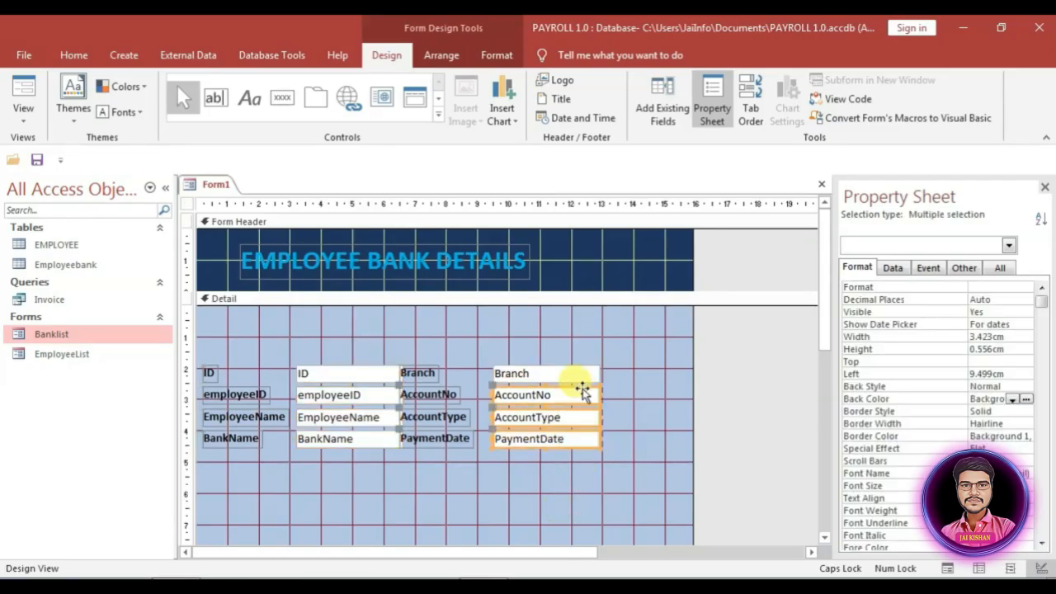
drag(593, 346, 552, 451)
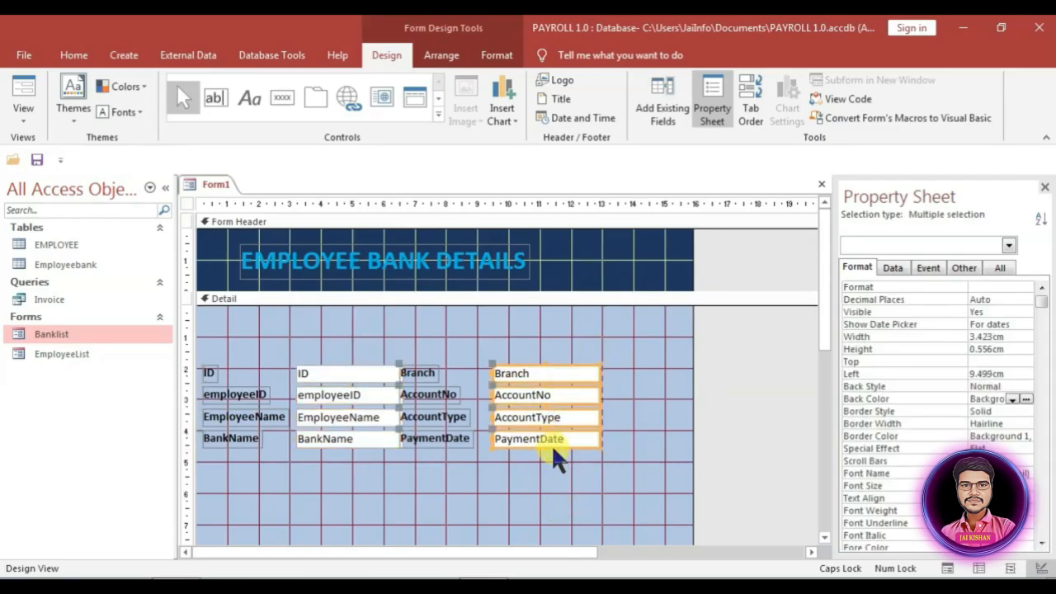
key(Right)
key(Right)
key(Right)
key(Right)
key(Right)
key(Right)
key(Right)
key(Right)
key(Right)
key(Right)
key(Right)
key(Right)
key(Right)
key(Right)
key(Right)
click(504, 489)
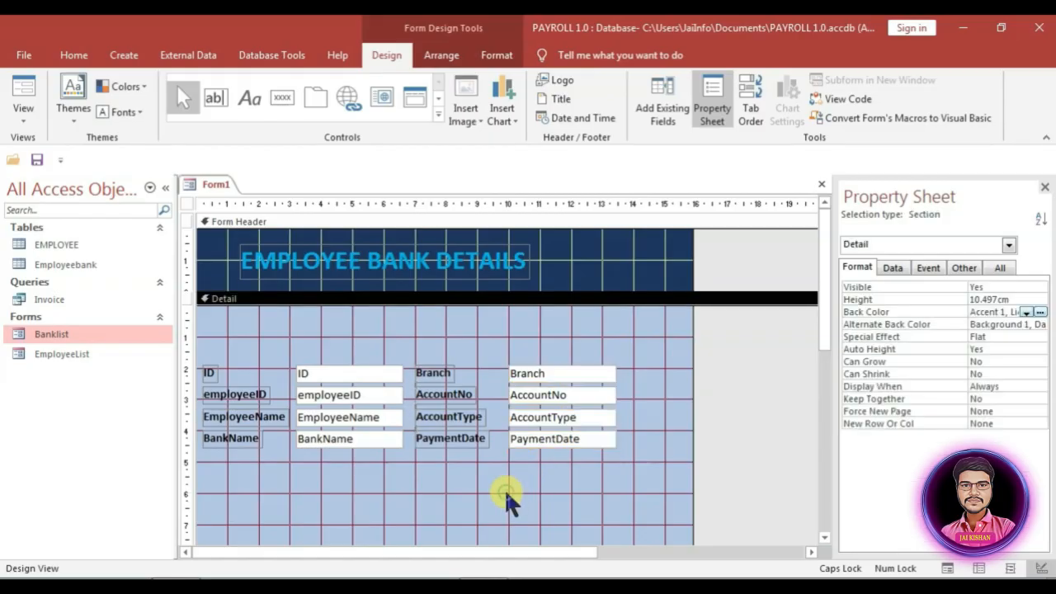
Step: Move all eight field controls up nearer the top of the Detail section
drag(206, 355, 577, 393)
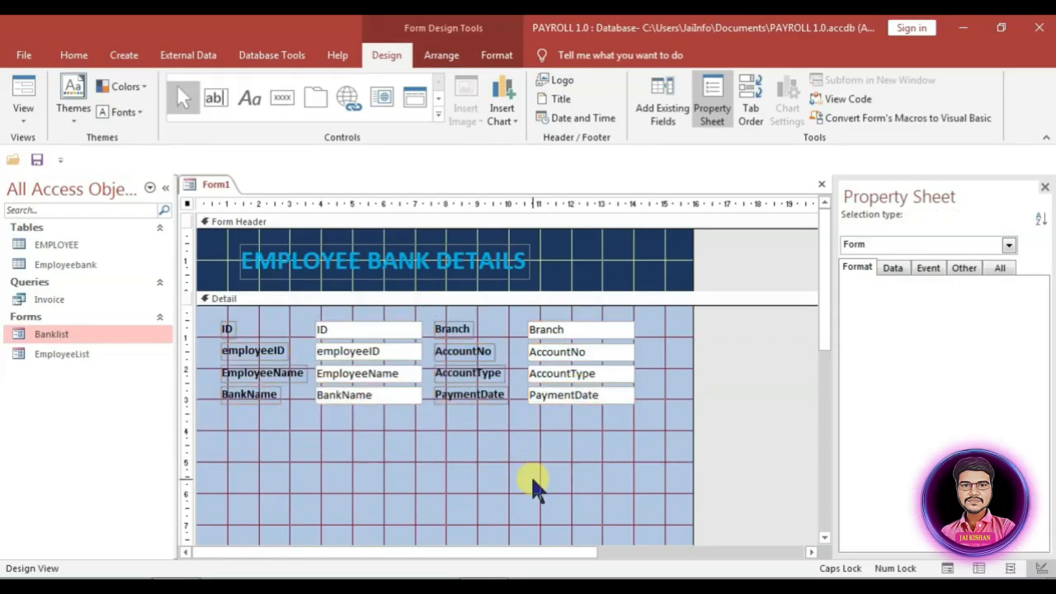
click(537, 483)
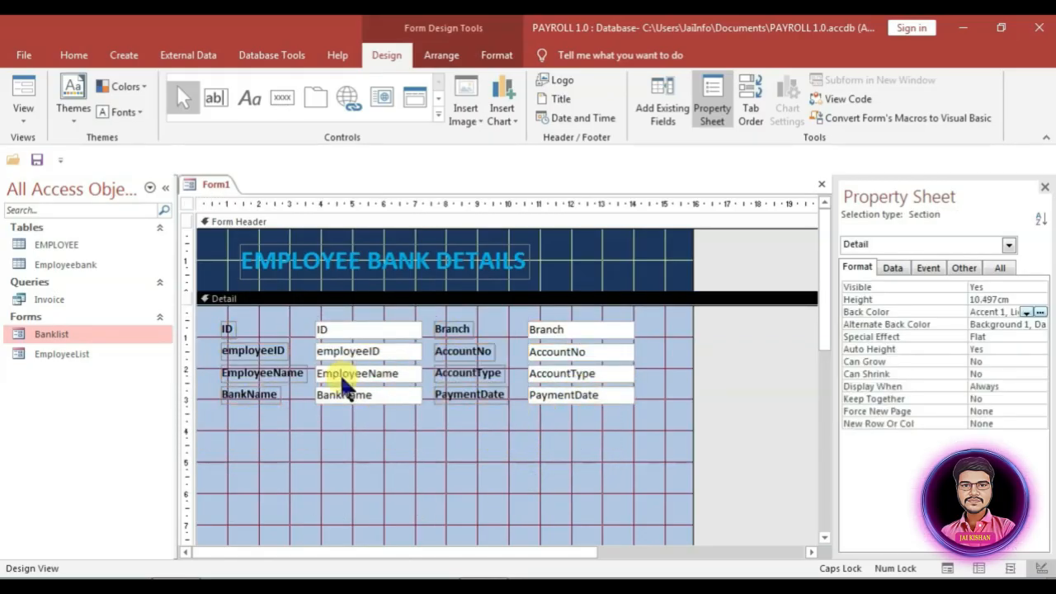
click(438, 118)
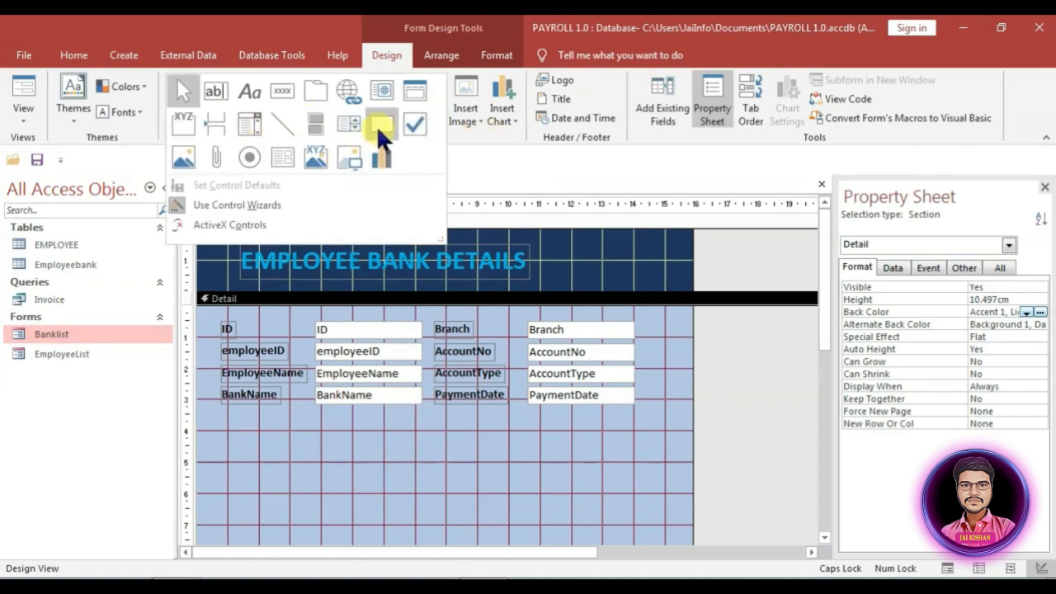
Step: Draw a rectangle around the eight fields, fill it Green Accent 6, and send it to back
click(378, 126)
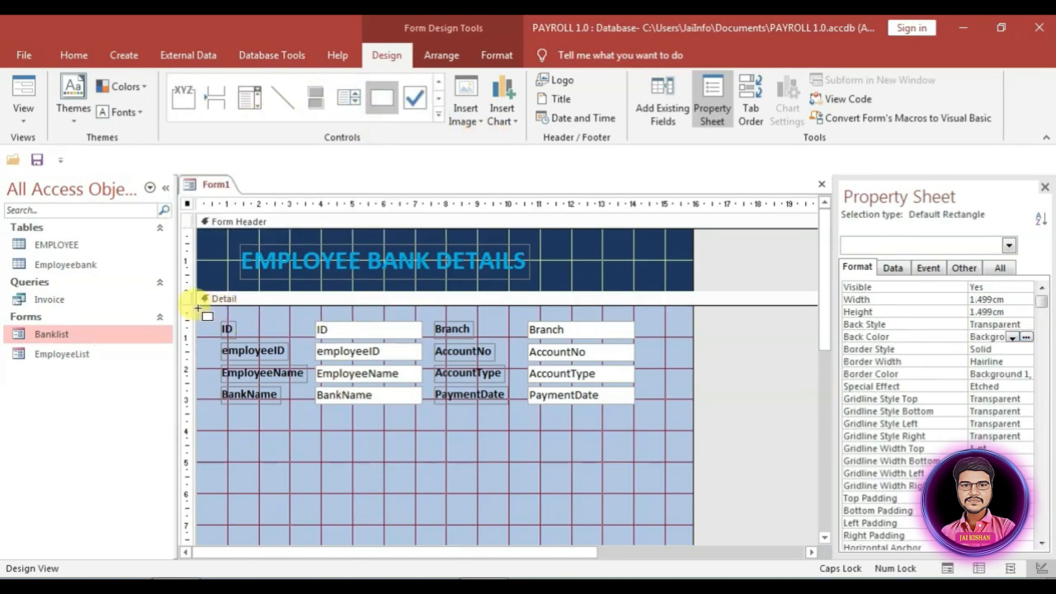
mouse_move(198, 308)
mouse_down()
mouse_move(648, 391)
mouse_move(666, 415)
mouse_move(652, 416)
mouse_up()
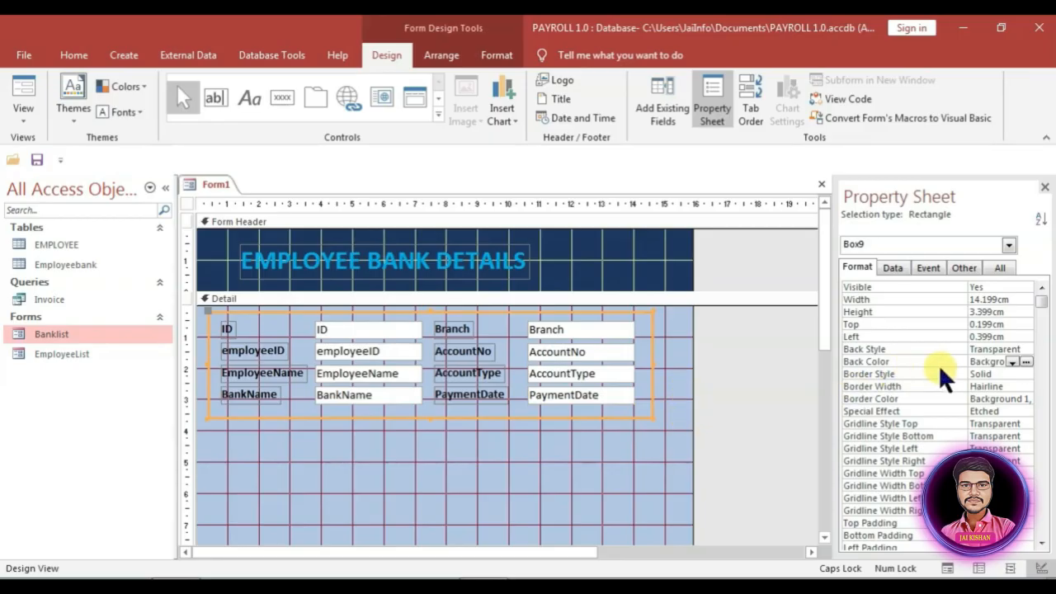
click(986, 362)
click(1013, 362)
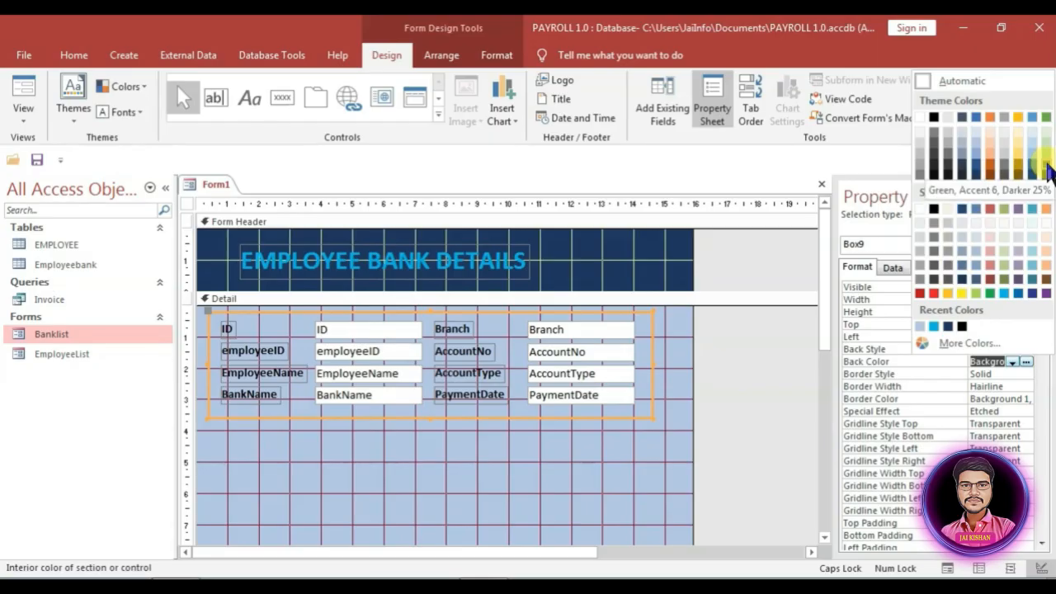
click(1044, 169)
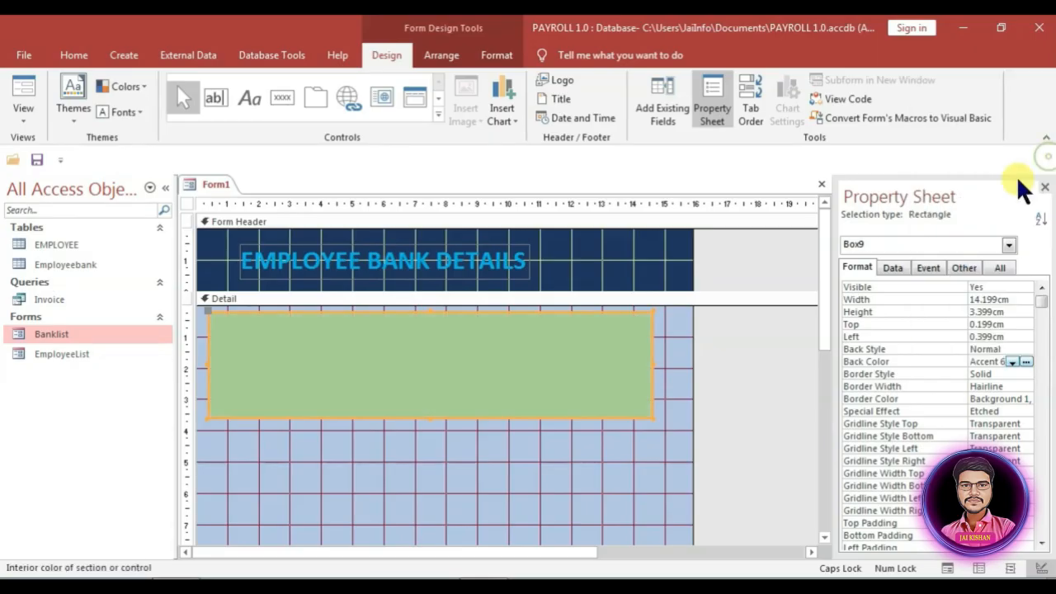
right_click(644, 355)
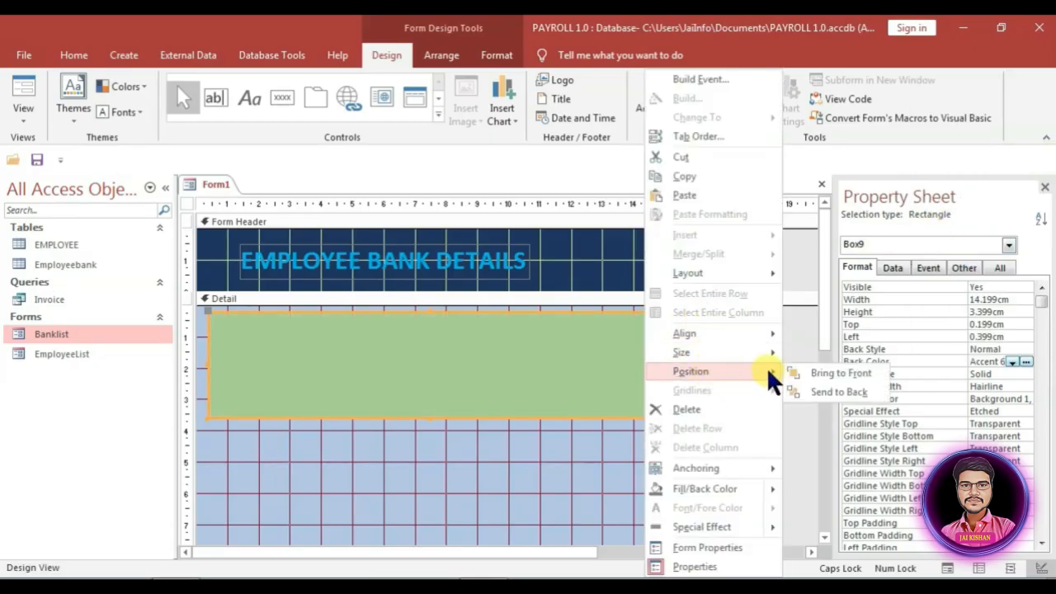
click(835, 392)
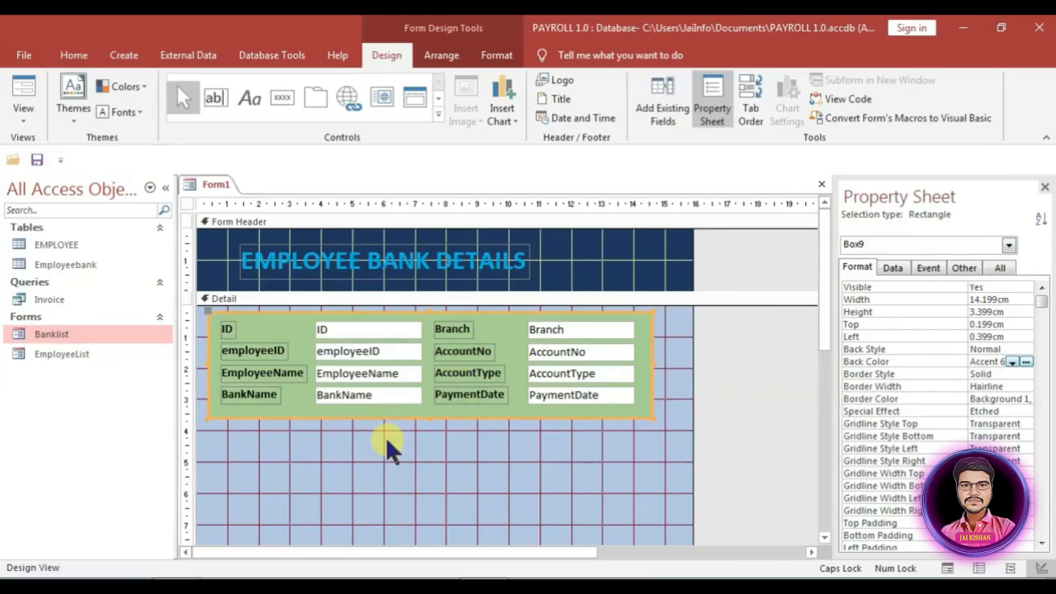
click(377, 457)
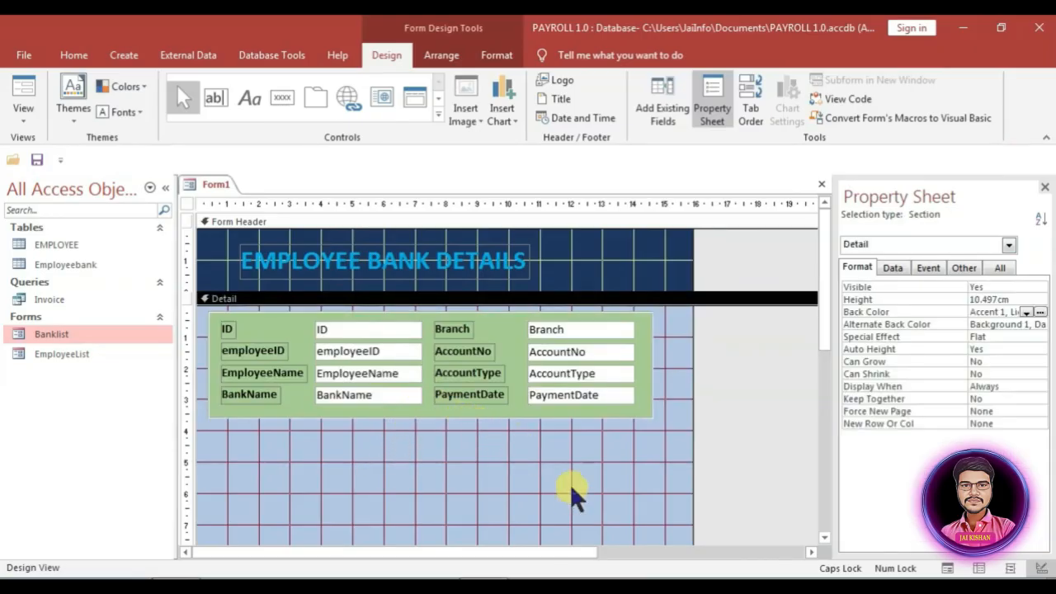
Step: Add an 'Add New' record button below the fields, then widen the form further right
click(288, 92)
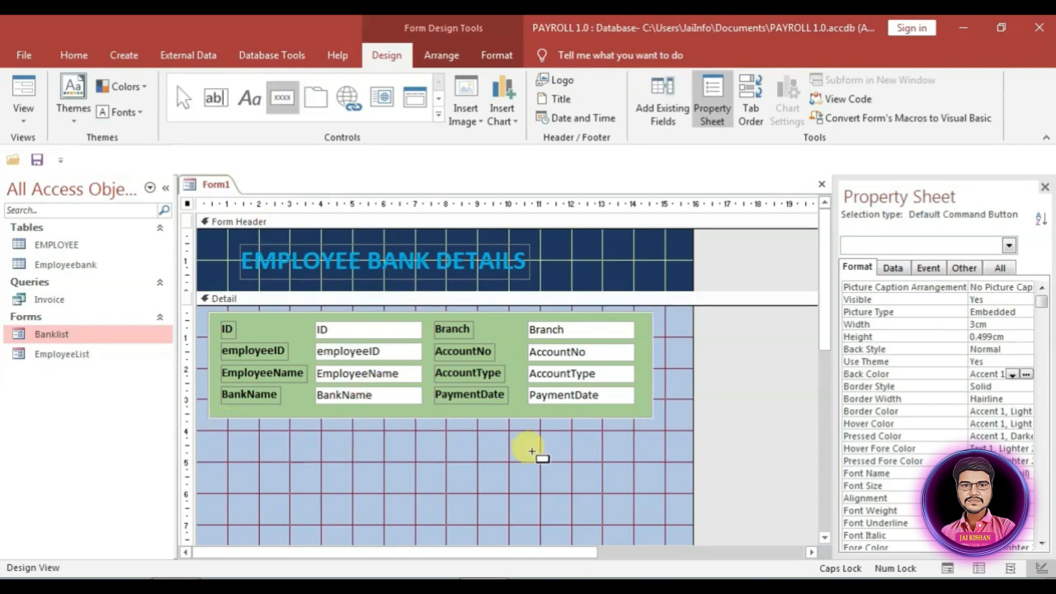
click(655, 442)
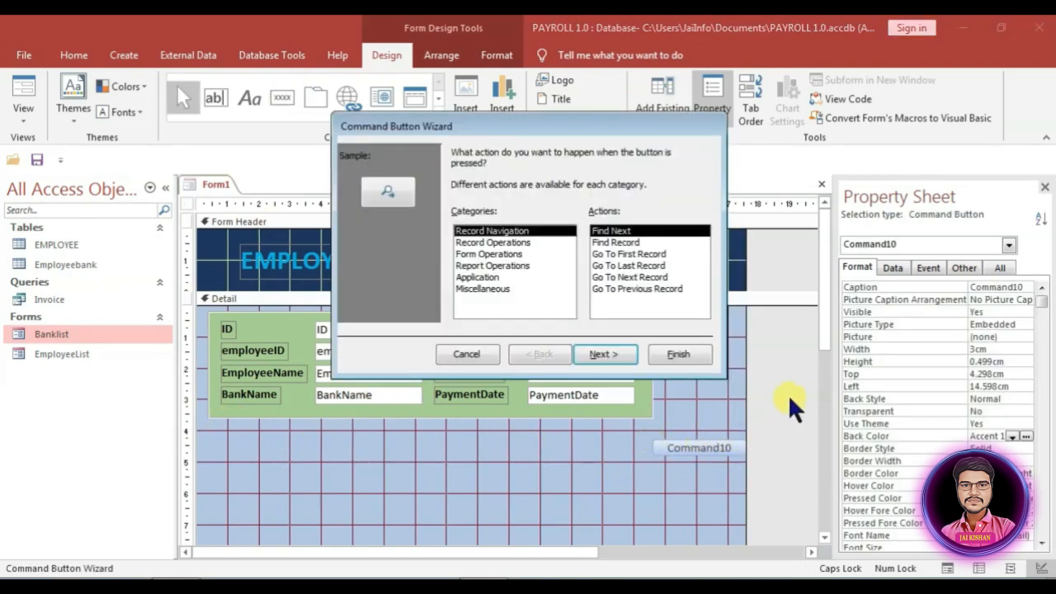
click(491, 243)
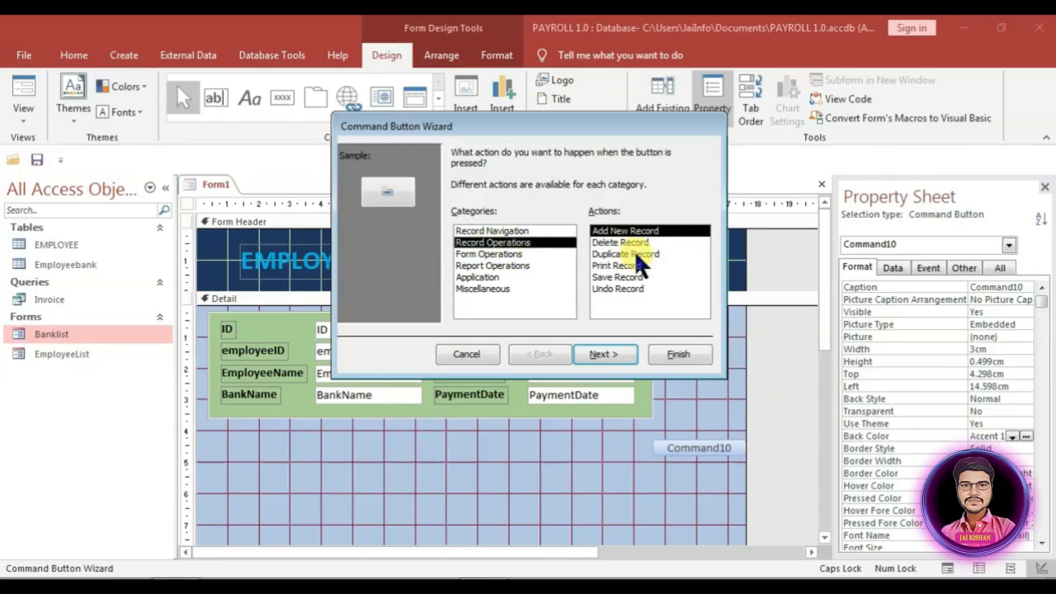
click(604, 354)
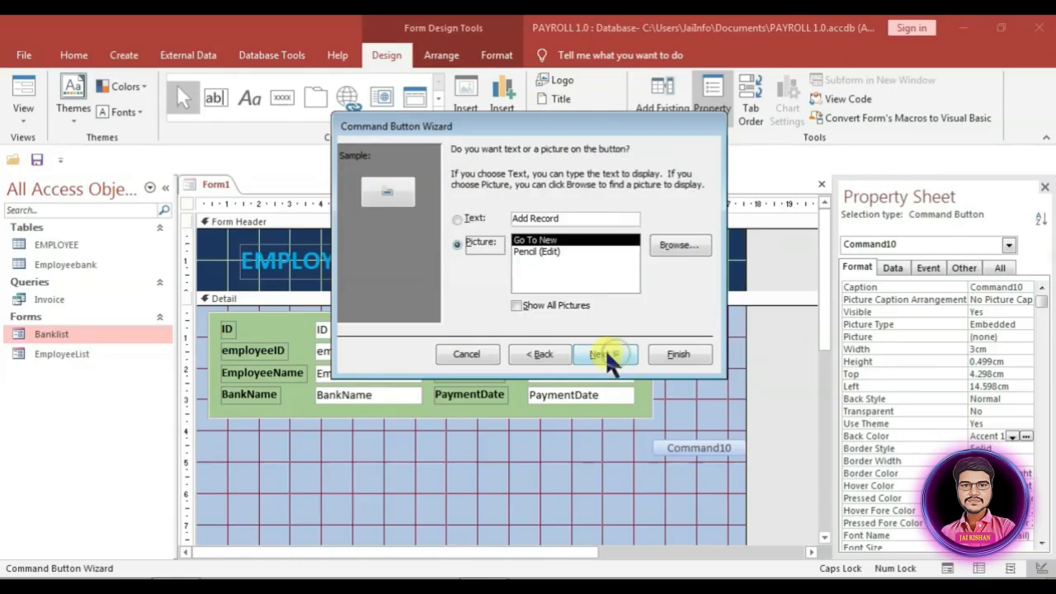
click(459, 220)
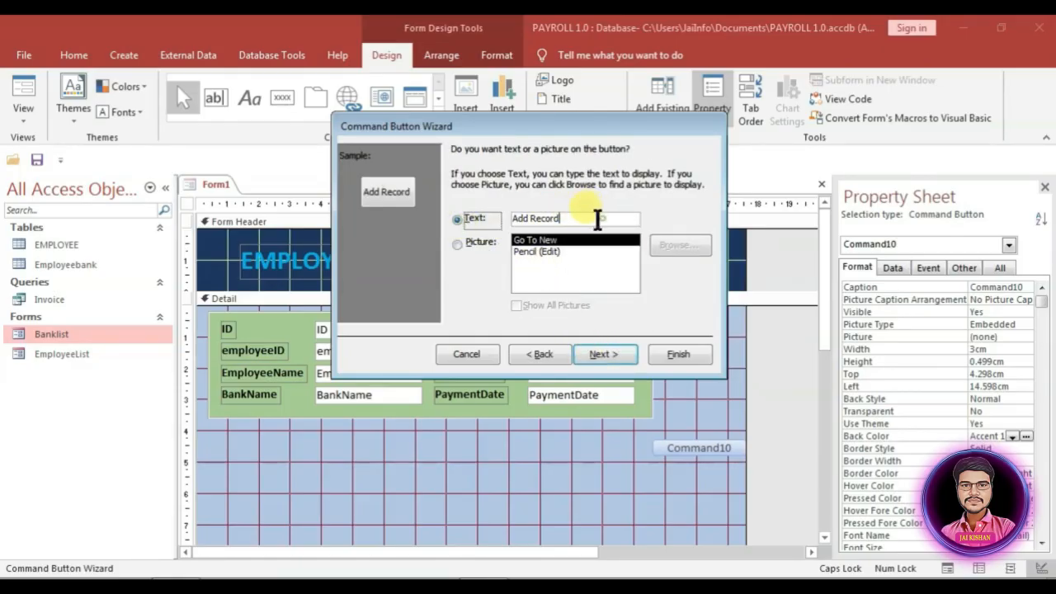
drag(596, 220, 529, 218)
key(BackSpace)
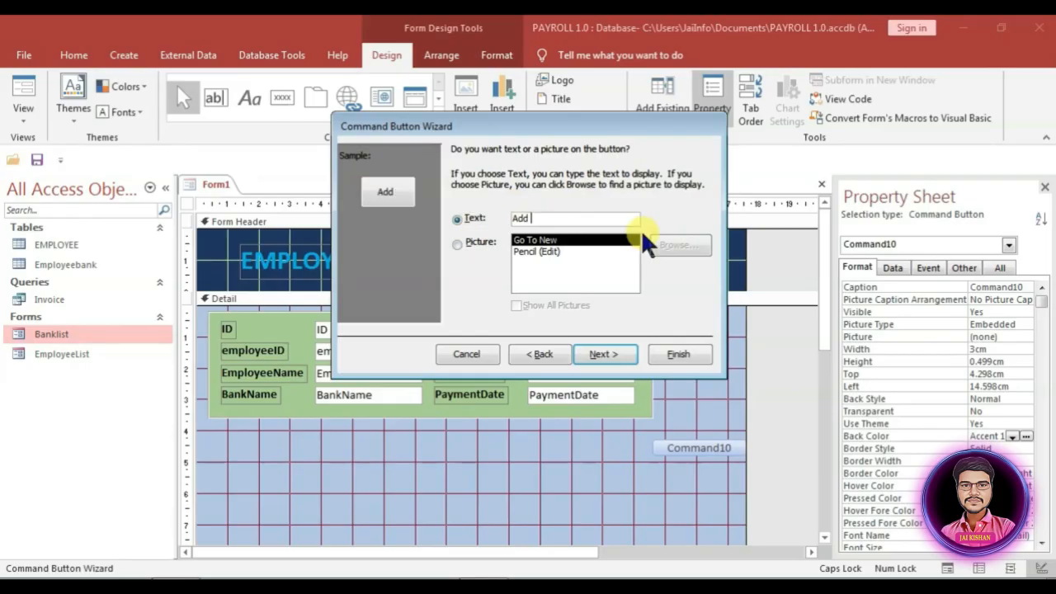
text(n)
key(BackSpace)
key(Caps_Lock)
text(New)
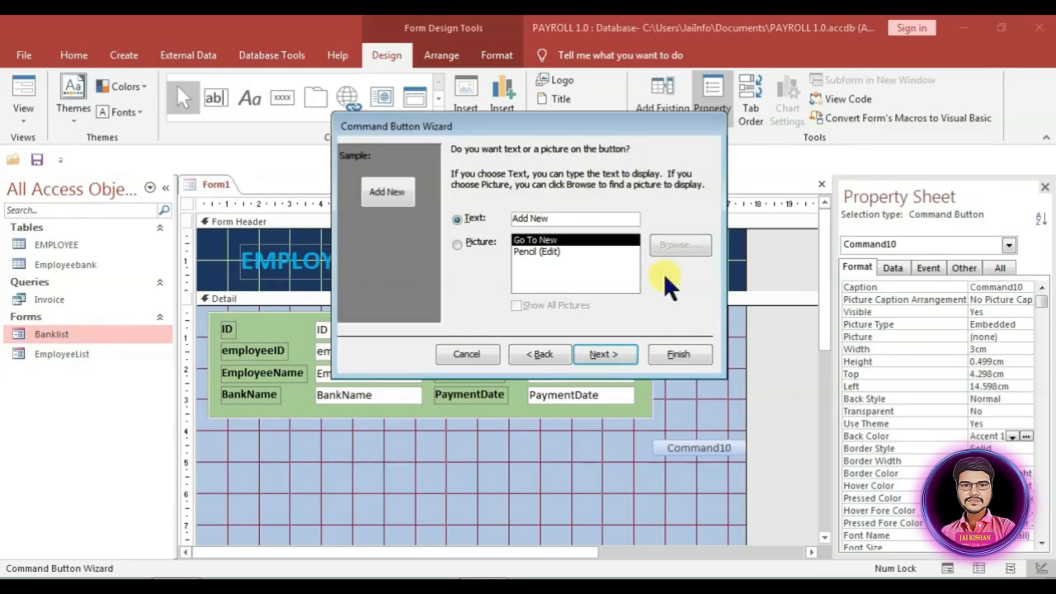
click(688, 357)
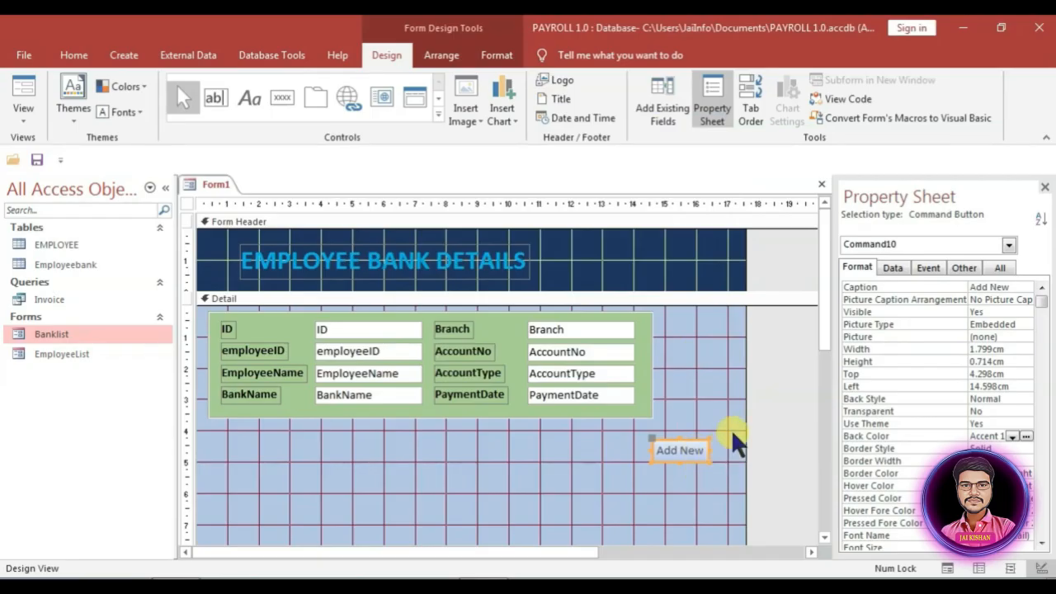
drag(743, 391, 790, 383)
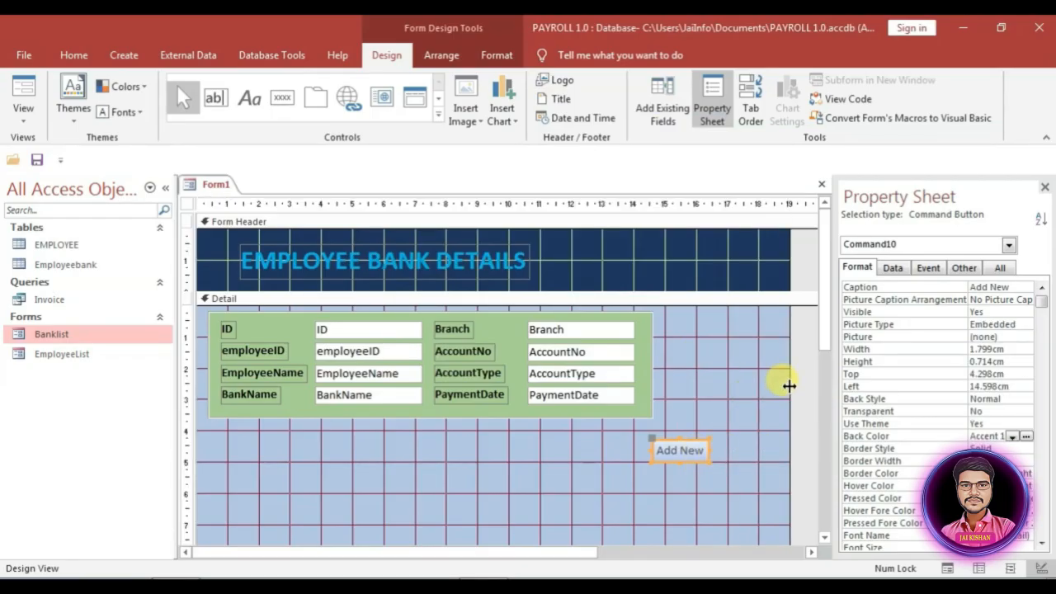
click(282, 97)
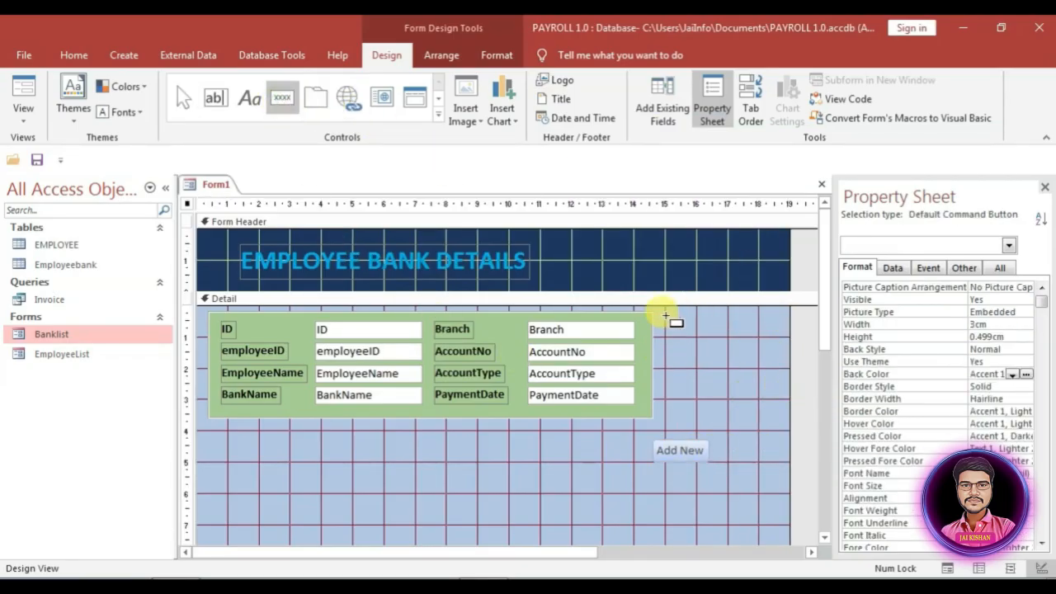
Step: Add a Save Record button captioned 'Save' right of the fields
drag(665, 320, 758, 334)
click(505, 242)
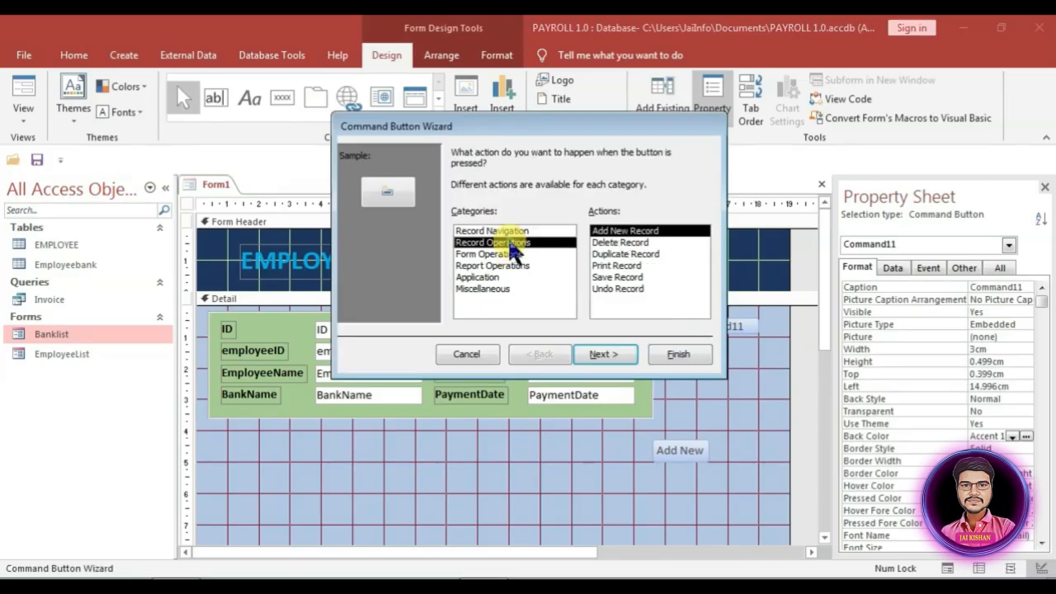
click(617, 277)
click(604, 354)
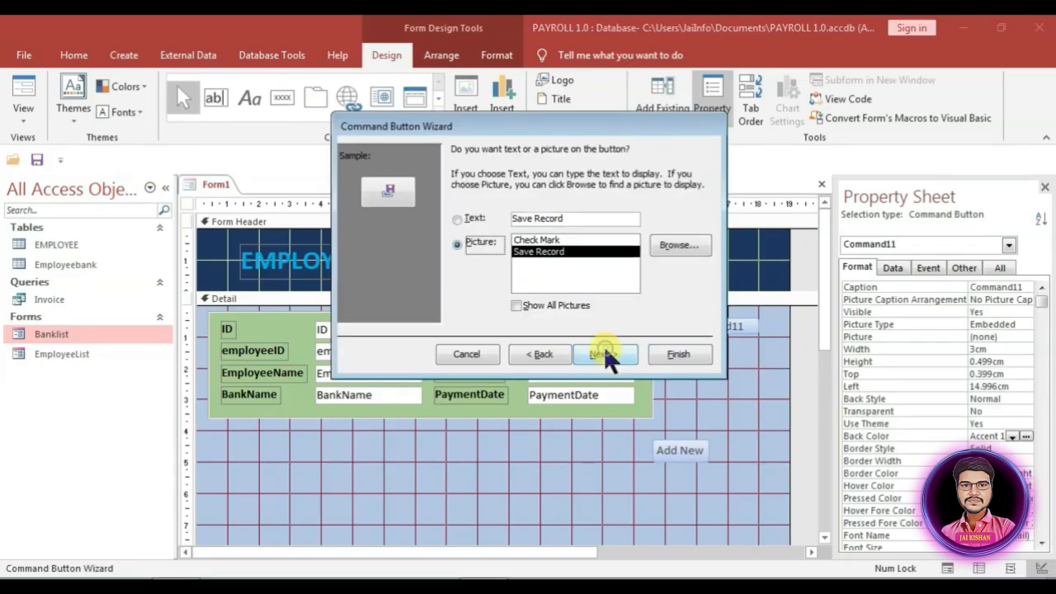
click(474, 219)
drag(573, 217, 536, 218)
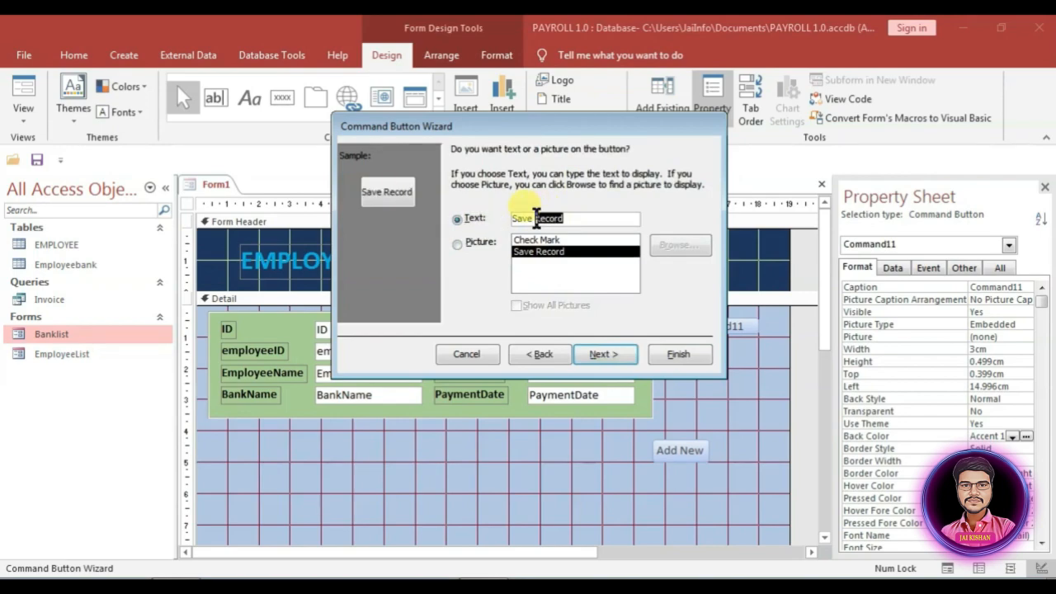
key(BackSpace)
click(678, 354)
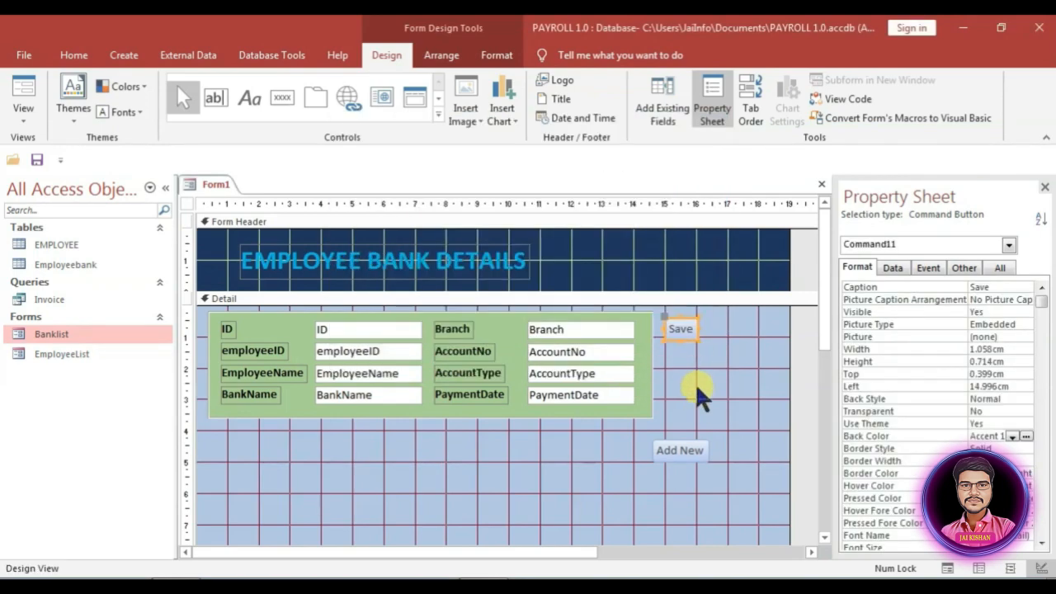
Step: Add an Undo Record button captioned 'Cancel' below the Save button
click(281, 96)
click(670, 359)
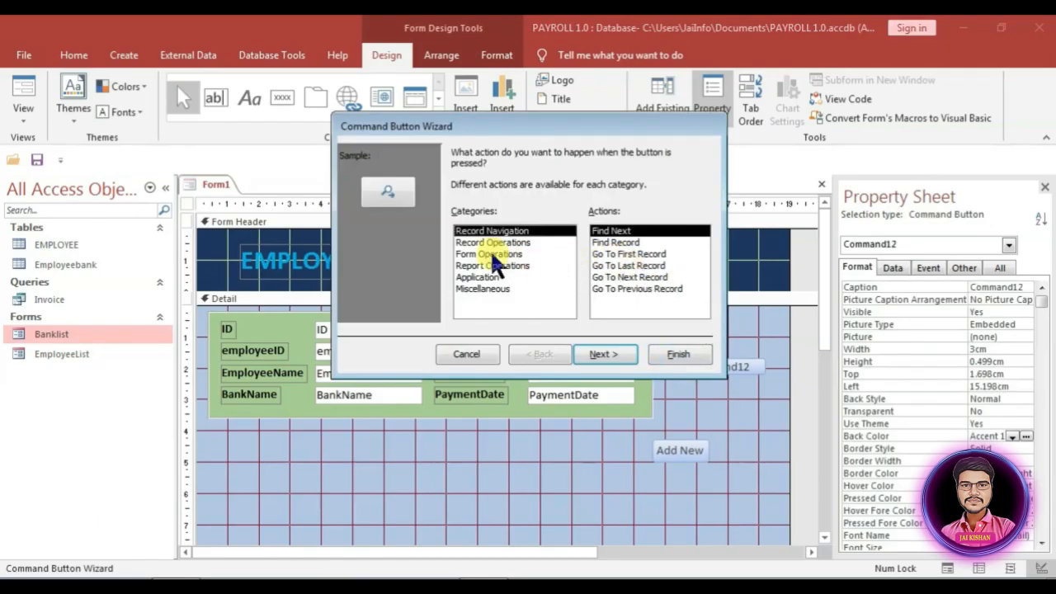
click(483, 241)
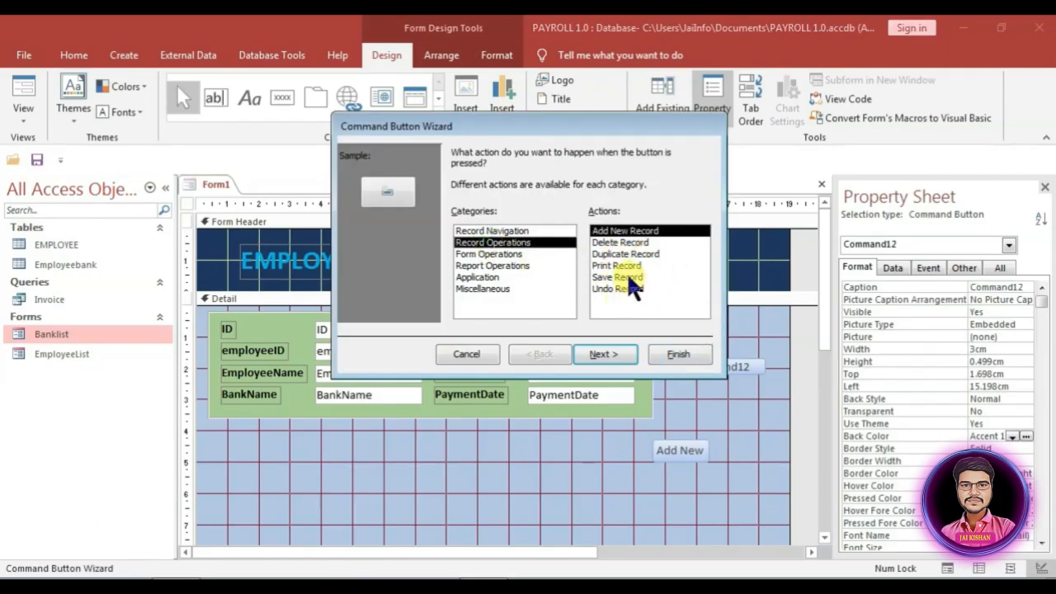
click(628, 278)
click(614, 265)
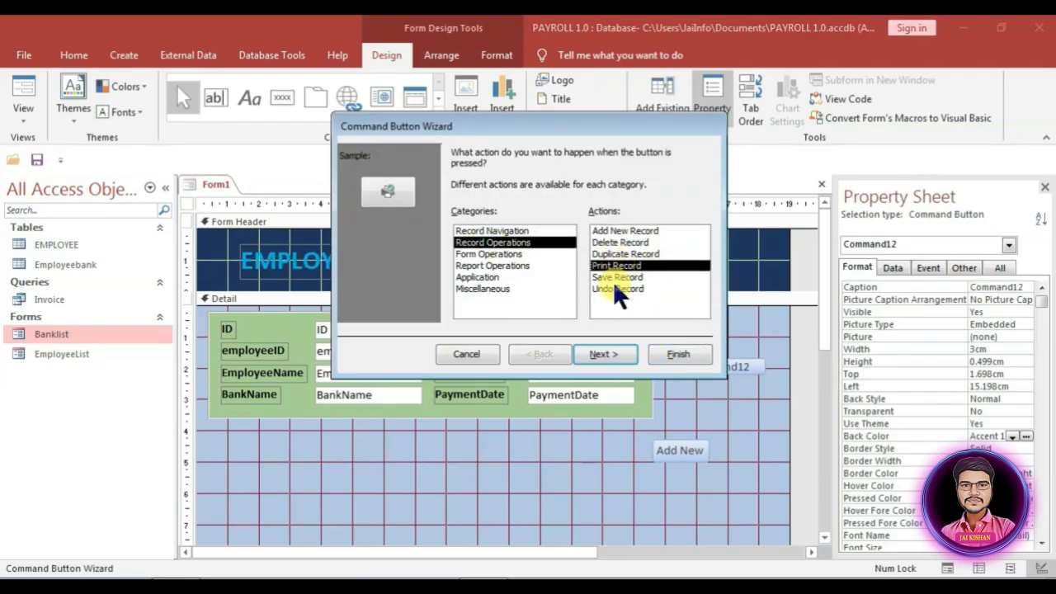
click(616, 289)
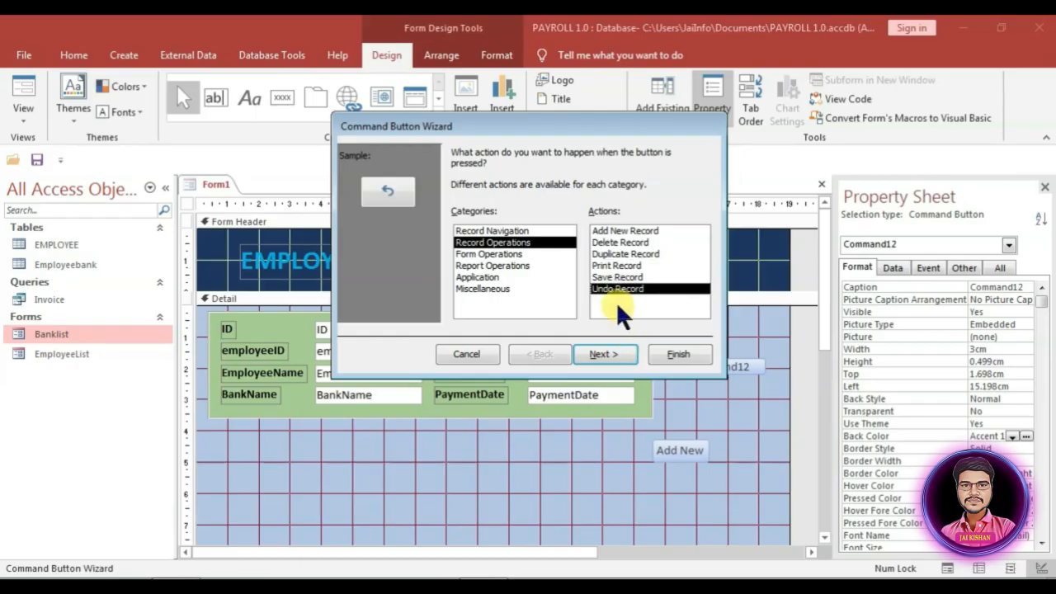
click(611, 363)
click(462, 218)
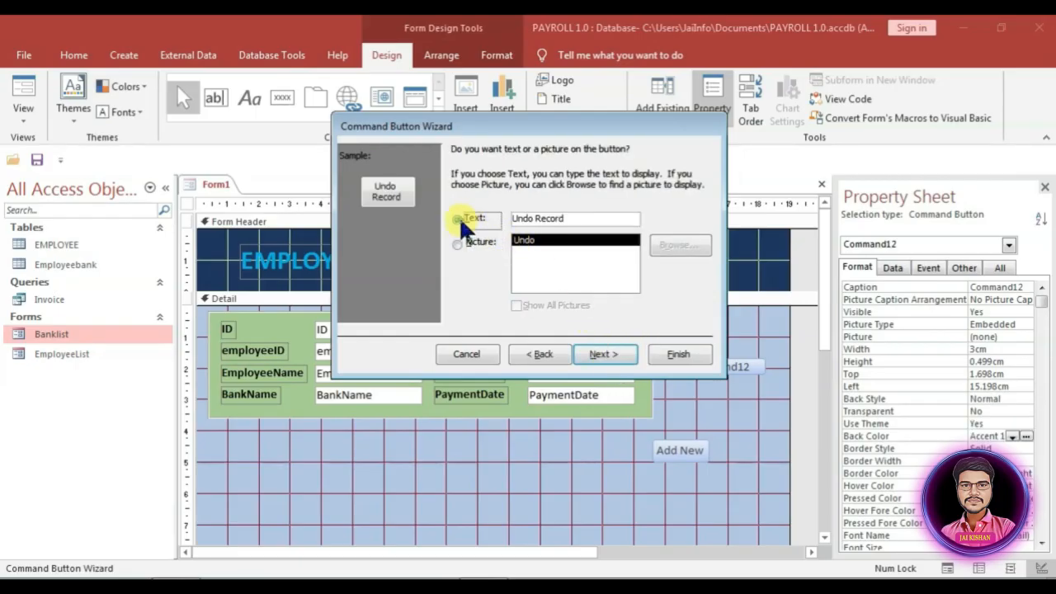
drag(568, 219, 516, 218)
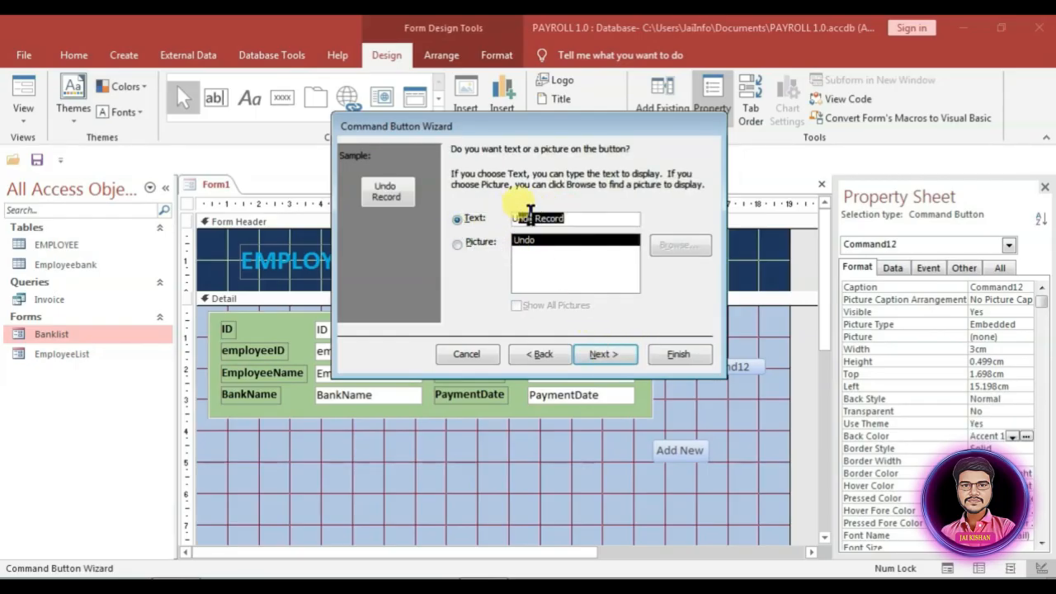
text(U)
text(Cancel)
click(672, 352)
Step: Add a Delete Record button captioned 'Delete' below the Cancel button
click(282, 97)
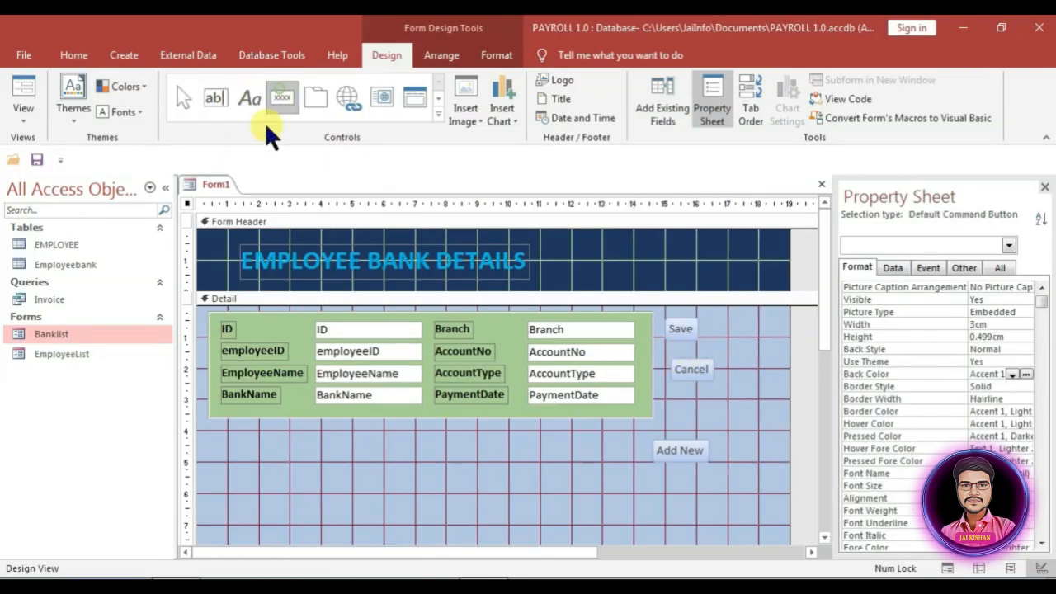
click(685, 404)
click(487, 243)
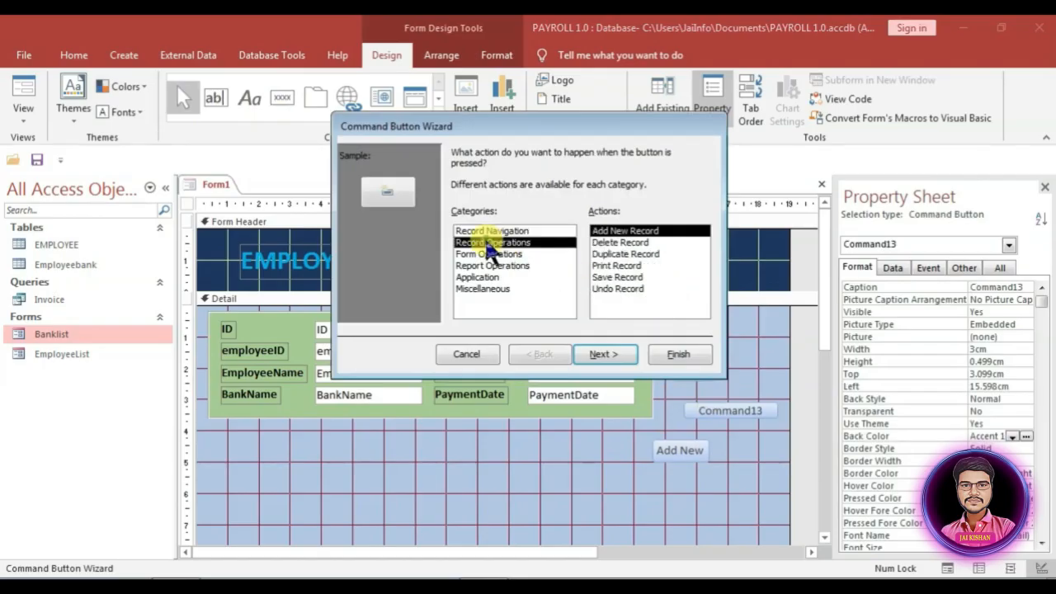
click(614, 242)
click(603, 355)
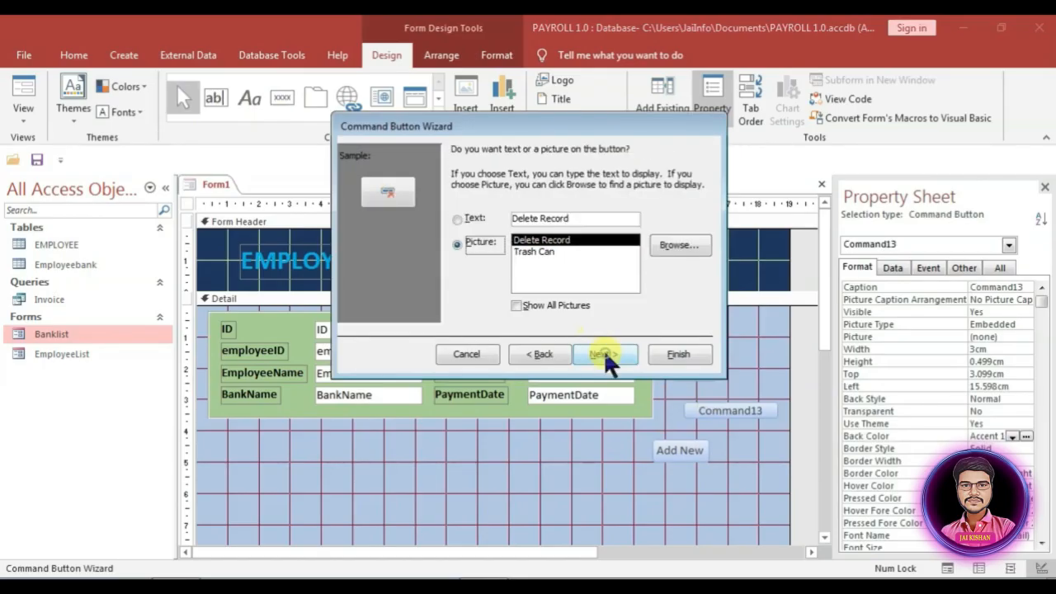
click(462, 218)
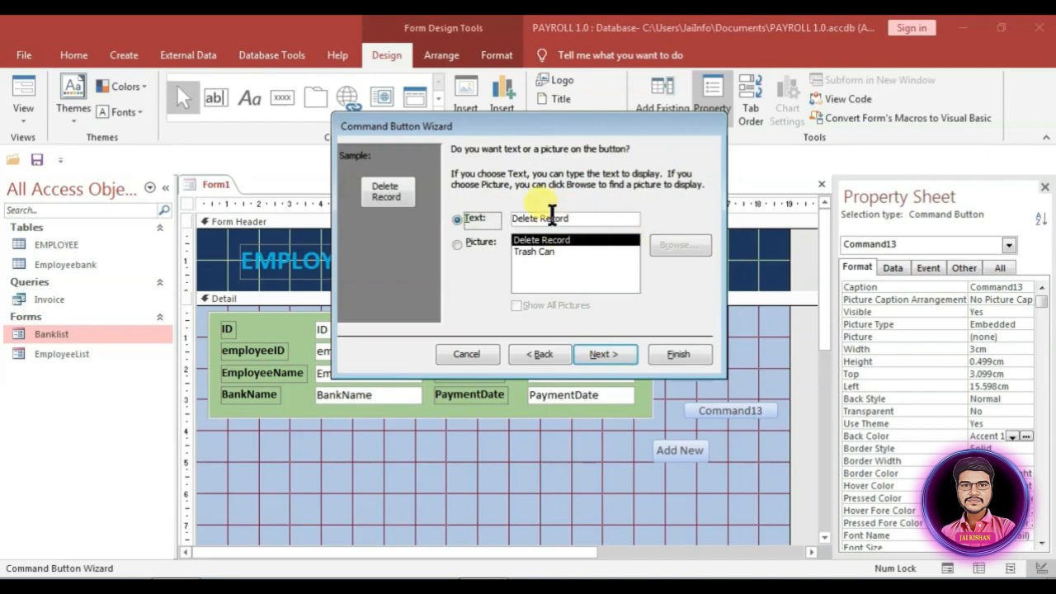
drag(575, 220, 545, 213)
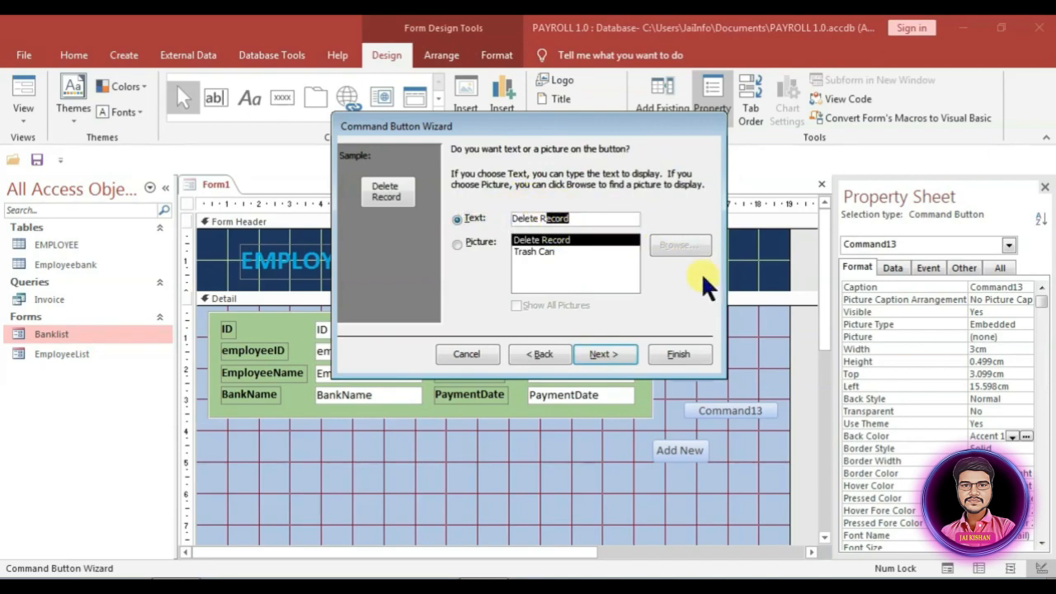
key(BackSpace)
key(BackSpace)
key(BackSpace)
click(676, 354)
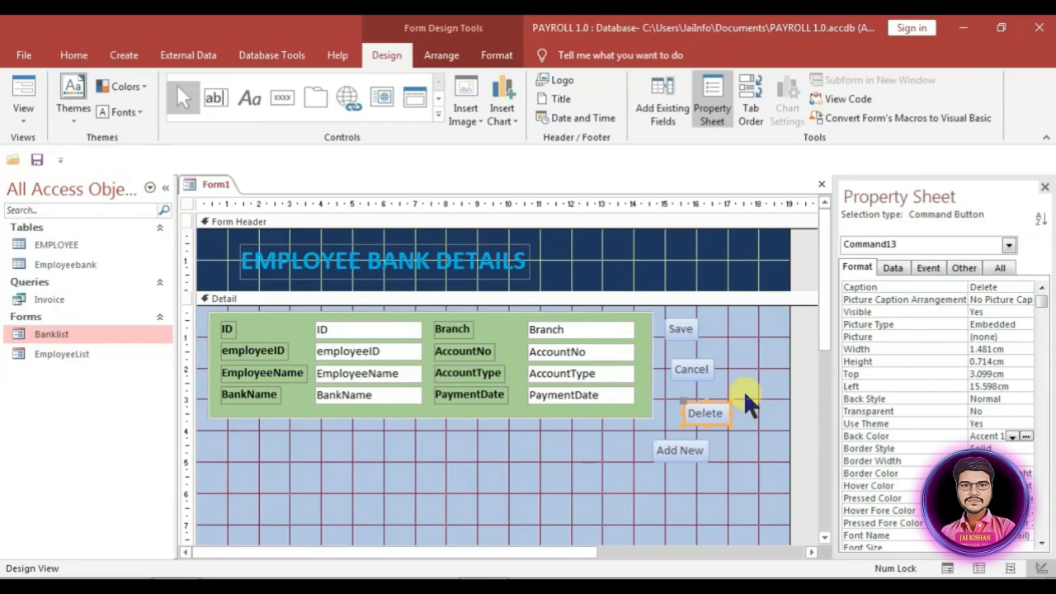
click(281, 97)
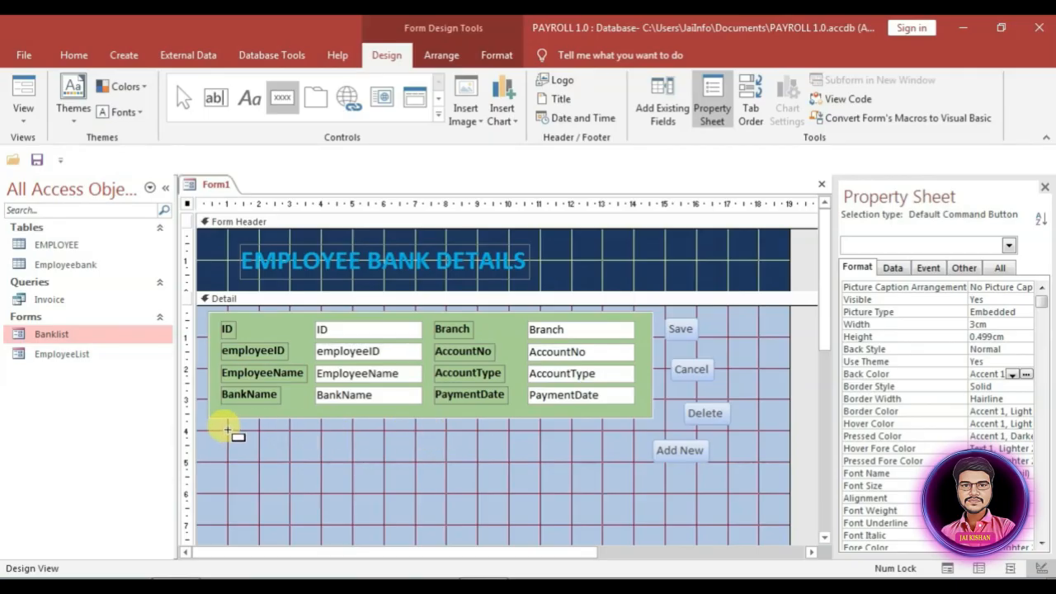
Step: Add Go To First Record and Go To Last Record picture buttons below the fields
click(219, 430)
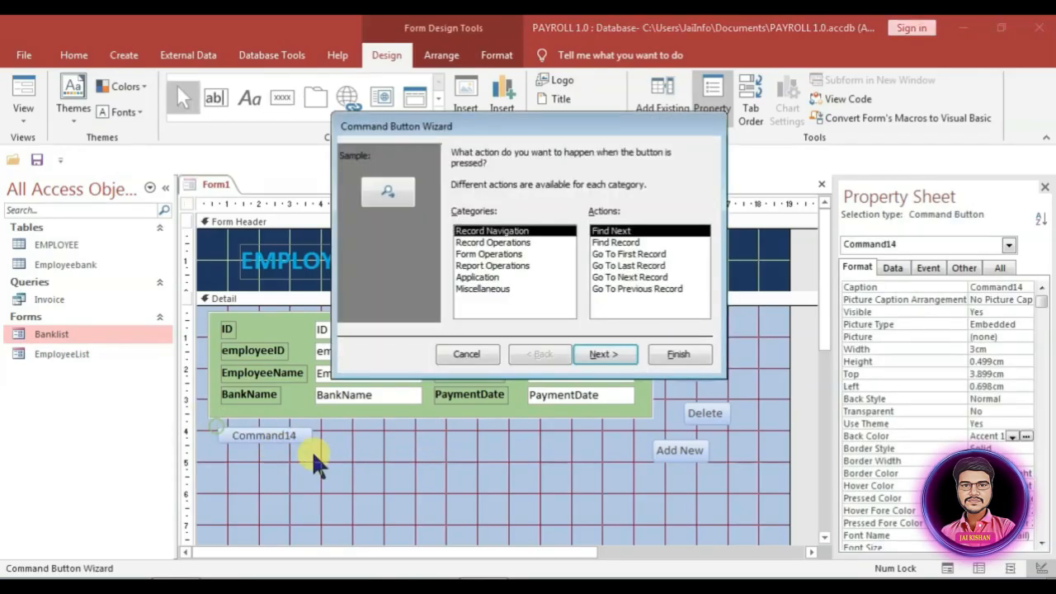
click(492, 243)
click(490, 231)
click(621, 255)
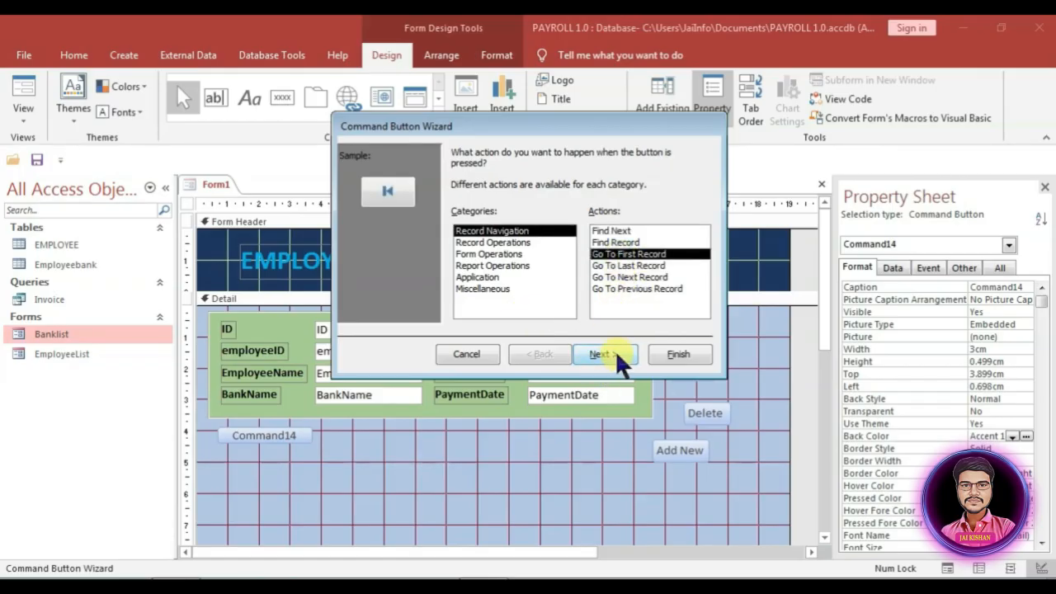
click(673, 353)
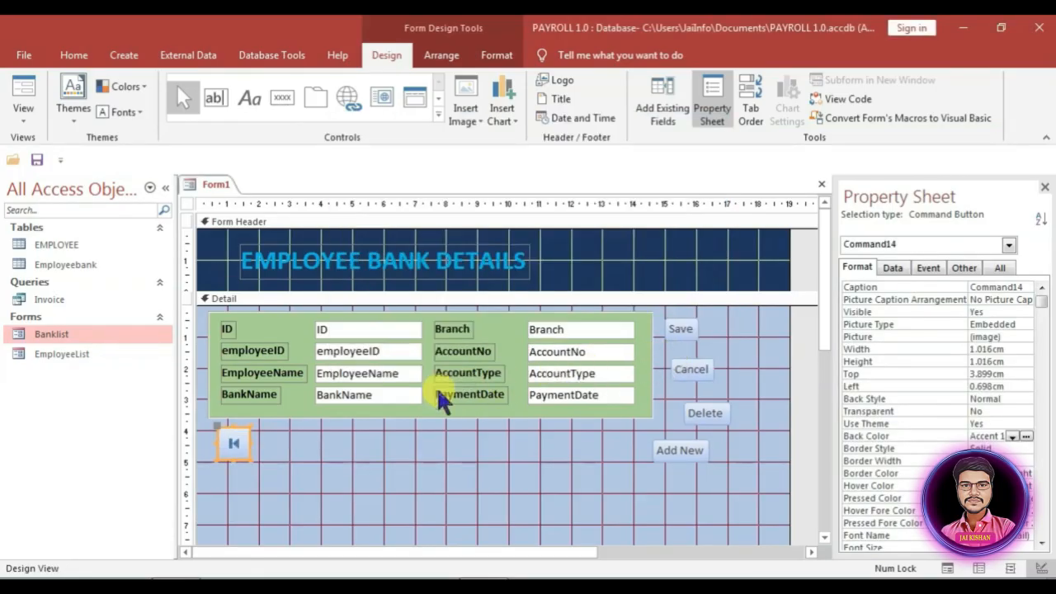
click(282, 98)
click(273, 425)
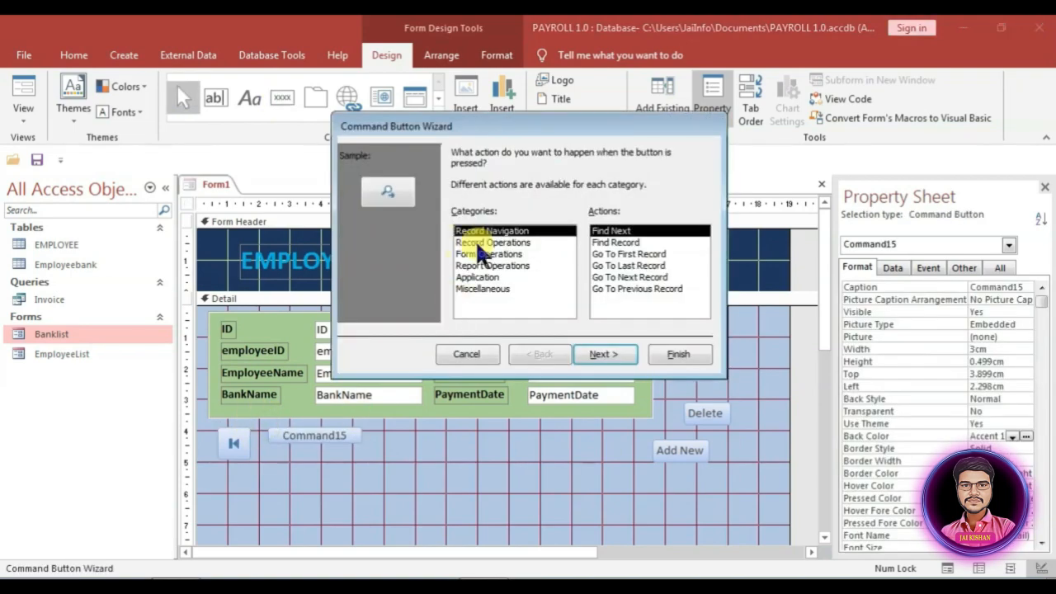
click(629, 265)
click(660, 354)
Step: Add Go To Next Record and Go To Previous Record picture buttons beside them
click(282, 97)
click(326, 438)
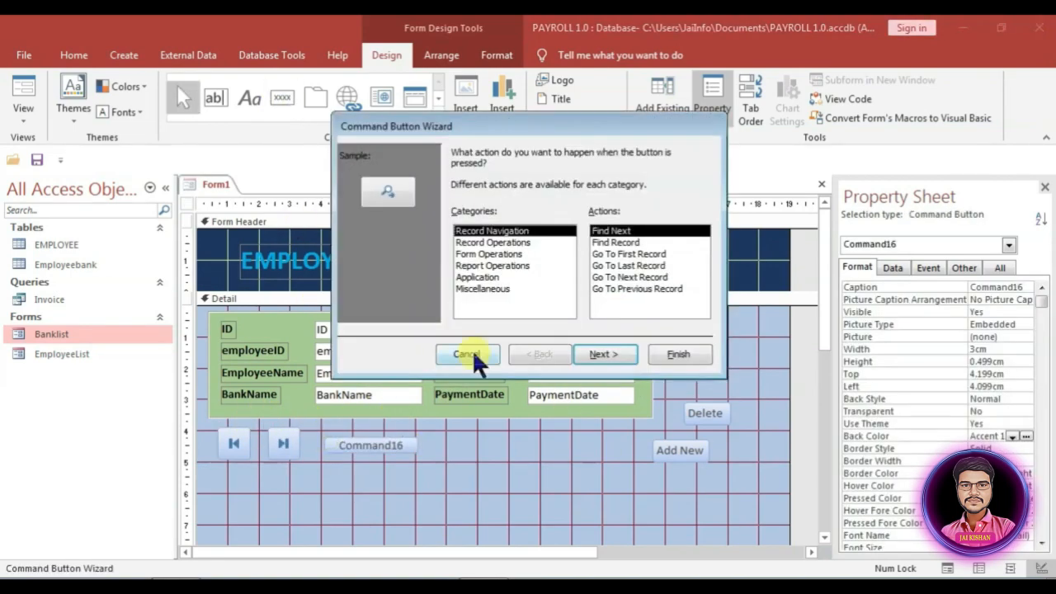
click(630, 277)
click(676, 354)
click(282, 97)
click(376, 438)
click(638, 288)
click(680, 355)
Step: Line the four arrow navigation buttons up in a row beneath the green panel
drag(325, 483, 428, 443)
click(428, 447)
drag(393, 458, 308, 464)
drag(345, 457, 347, 465)
drag(273, 473, 368, 453)
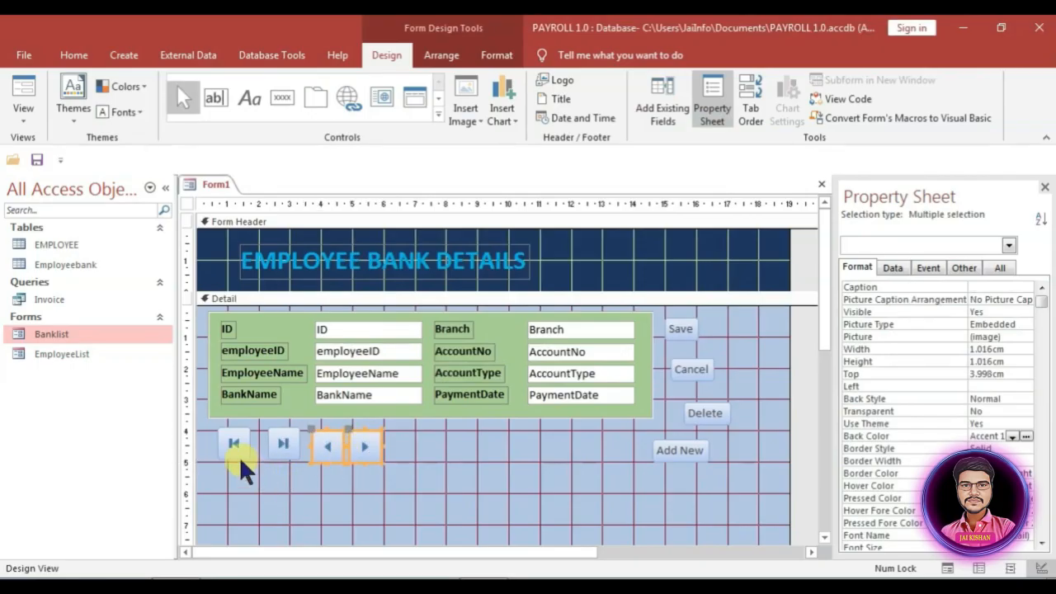
drag(241, 464, 468, 448)
Step: Align the four navigation buttons in a row at 4 cm from the top
click(534, 457)
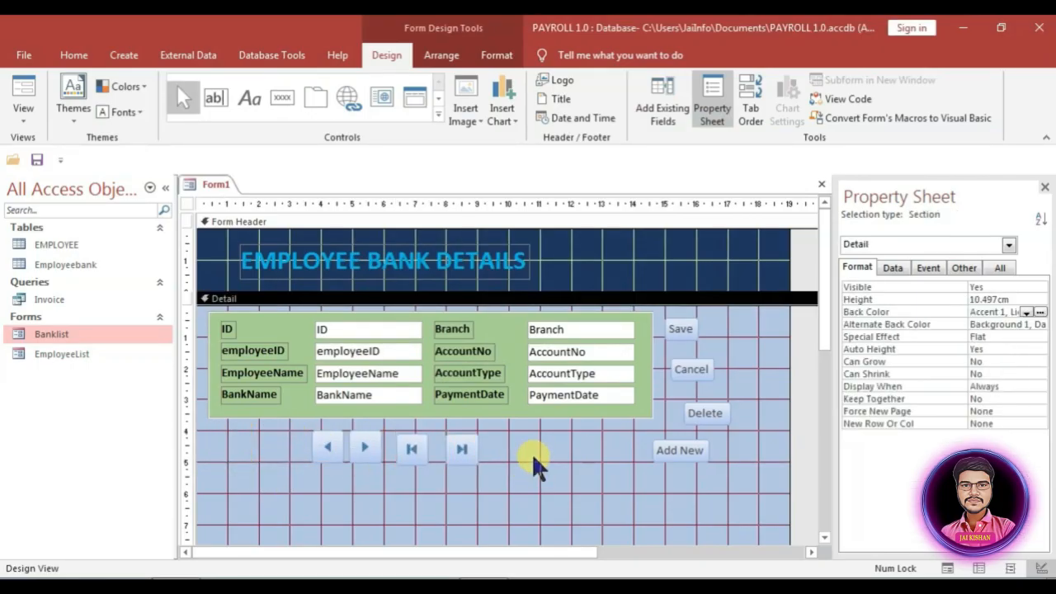
drag(534, 466, 273, 450)
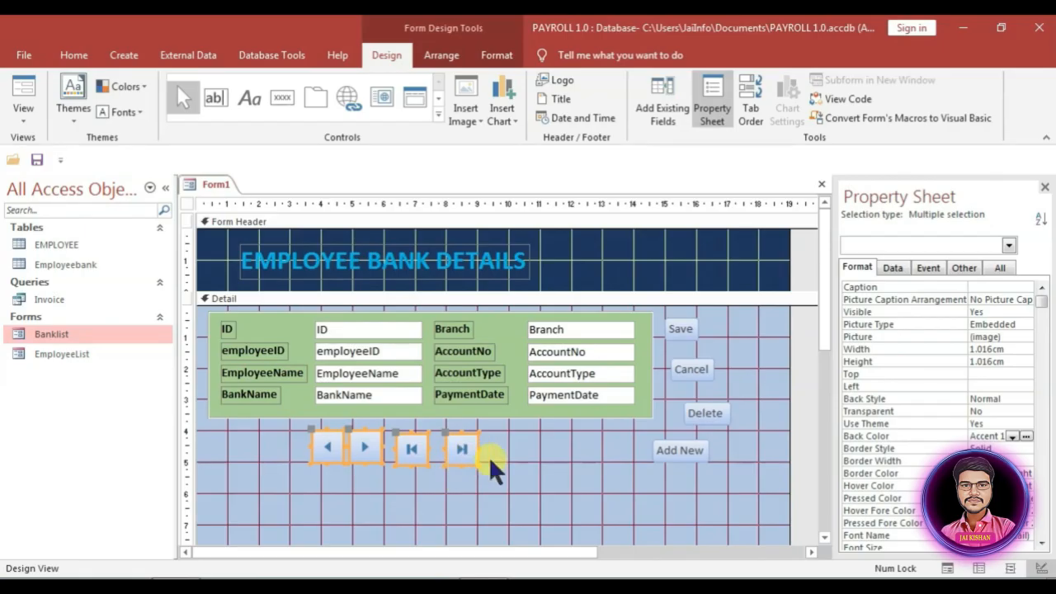
click(982, 374)
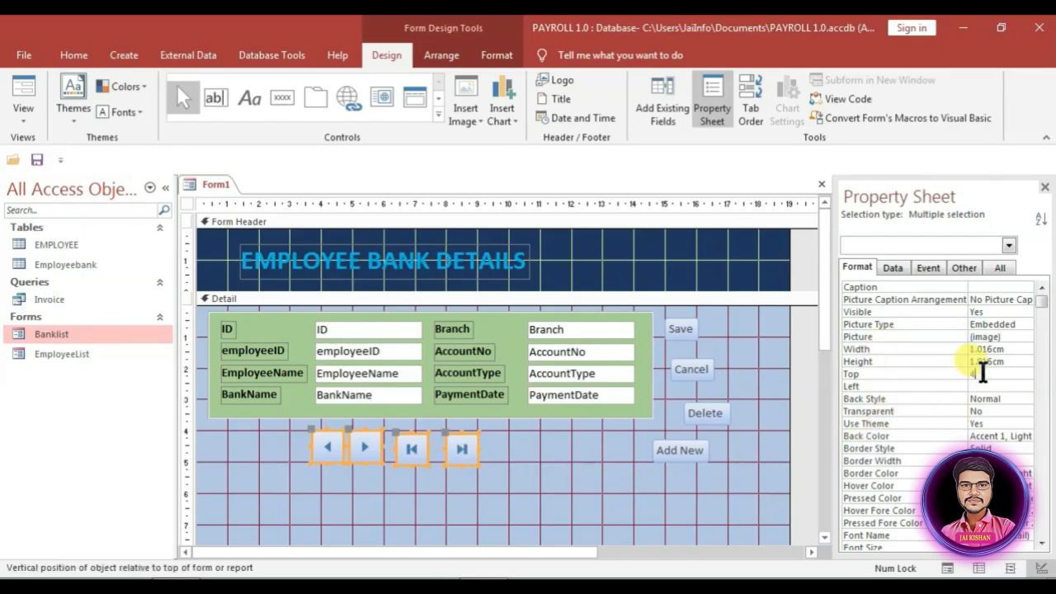
key(Return)
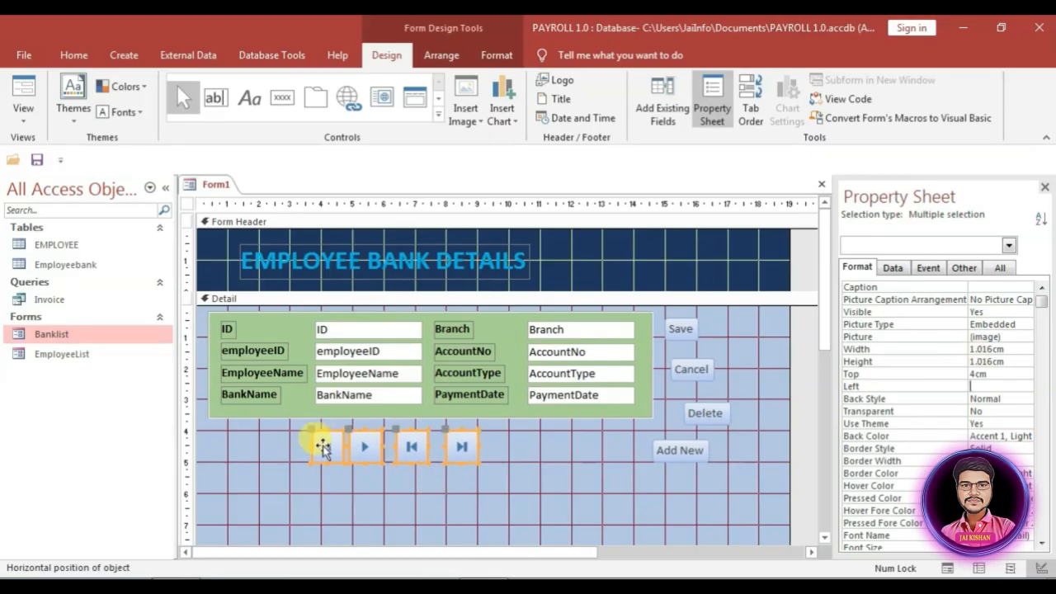
Step: Nudge the previous-record button slightly left, then select all four navigation buttons together
click(324, 481)
click(323, 462)
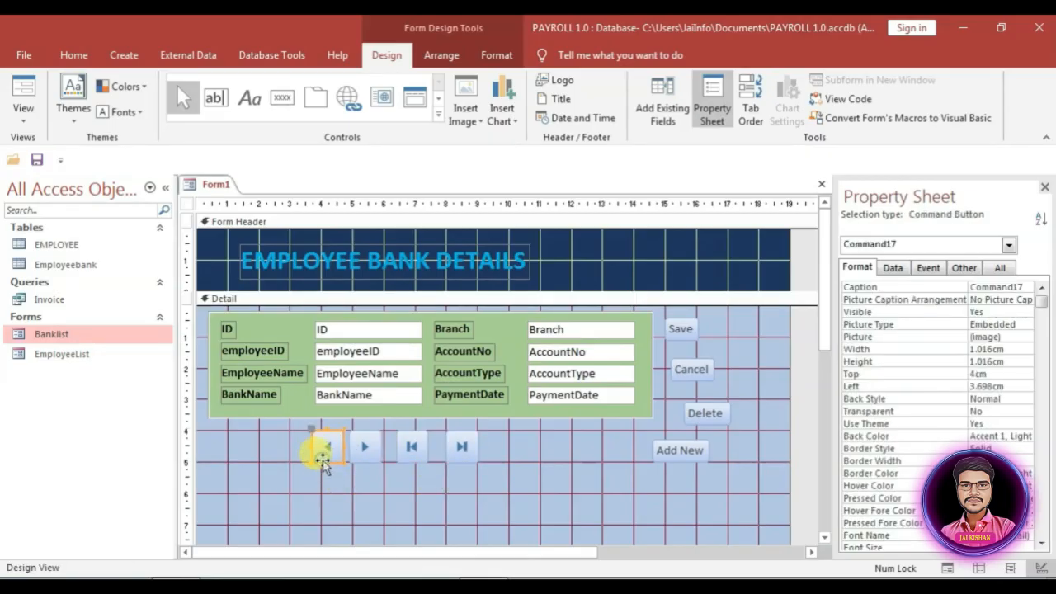
drag(322, 460, 310, 460)
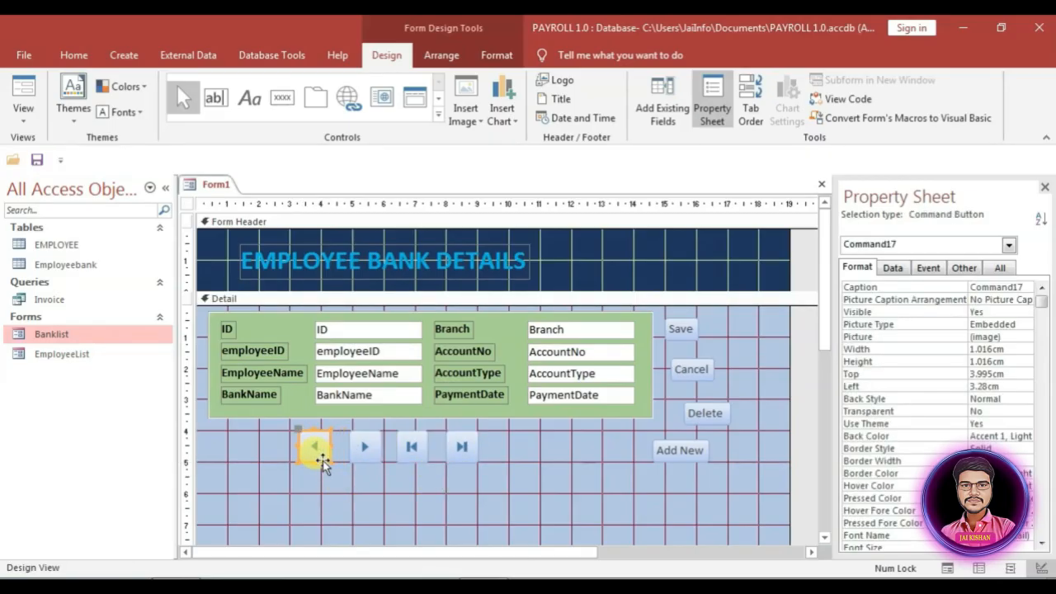
click(505, 448)
click(506, 448)
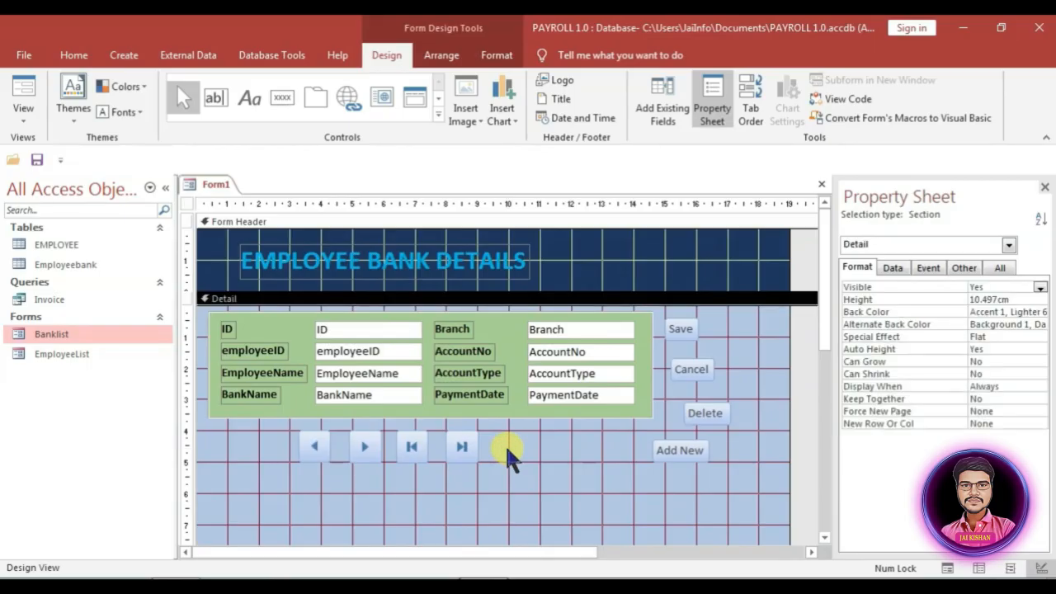
drag(507, 449, 280, 454)
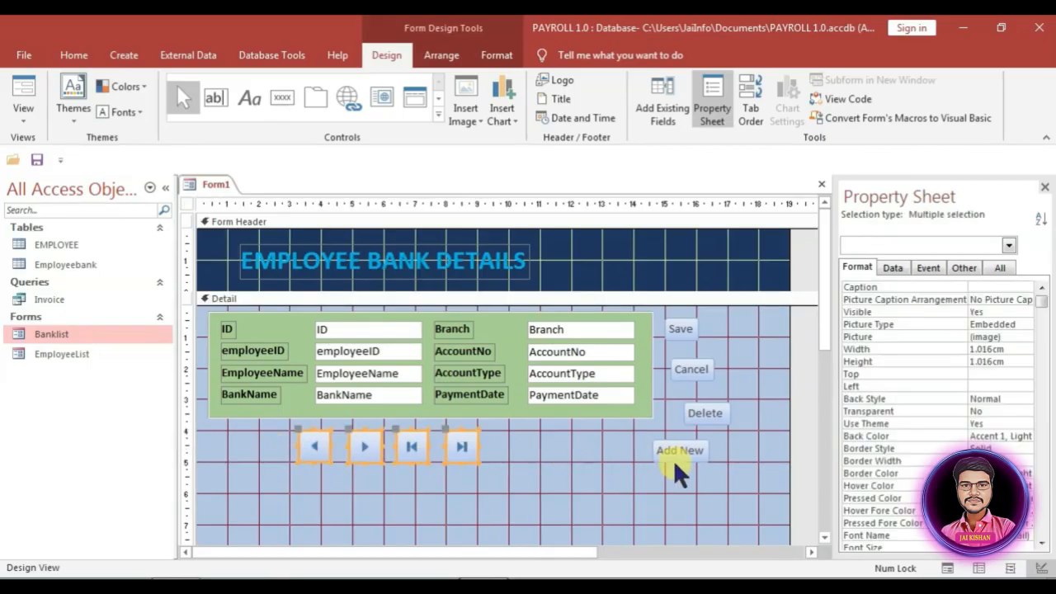
click(693, 483)
click(696, 477)
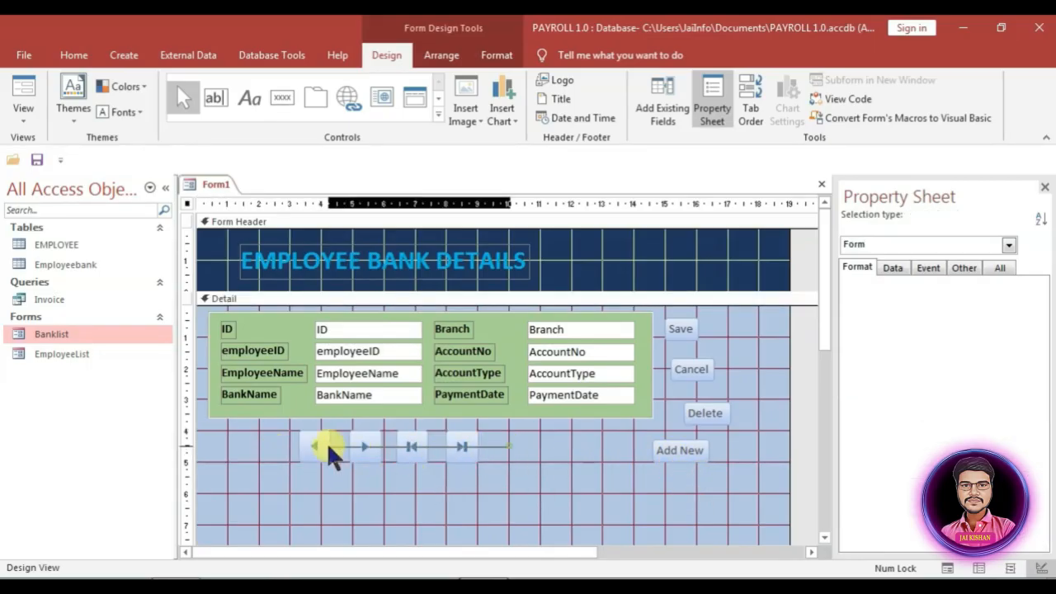
drag(329, 446, 557, 385)
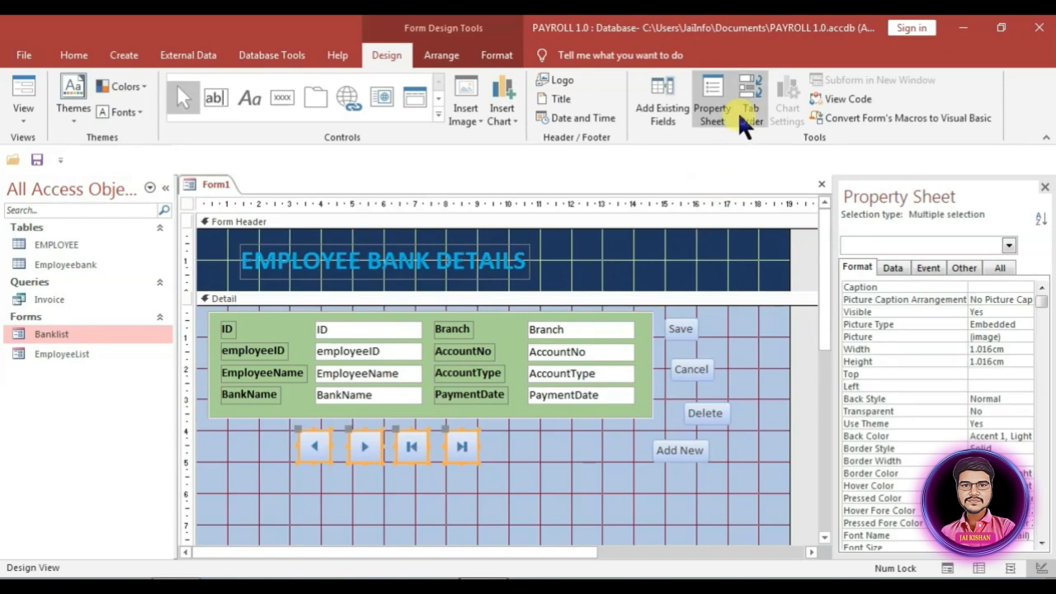
Step: Give the navigation buttons a light-blue Back Color, then select Save, Cancel, Delete and Add New
click(497, 54)
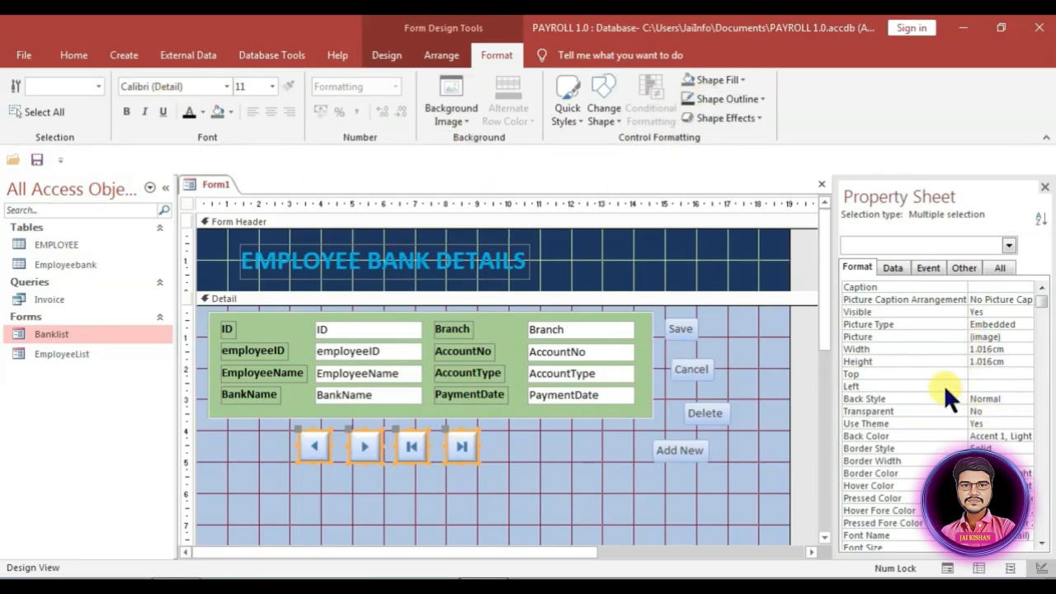
click(1015, 434)
click(1029, 329)
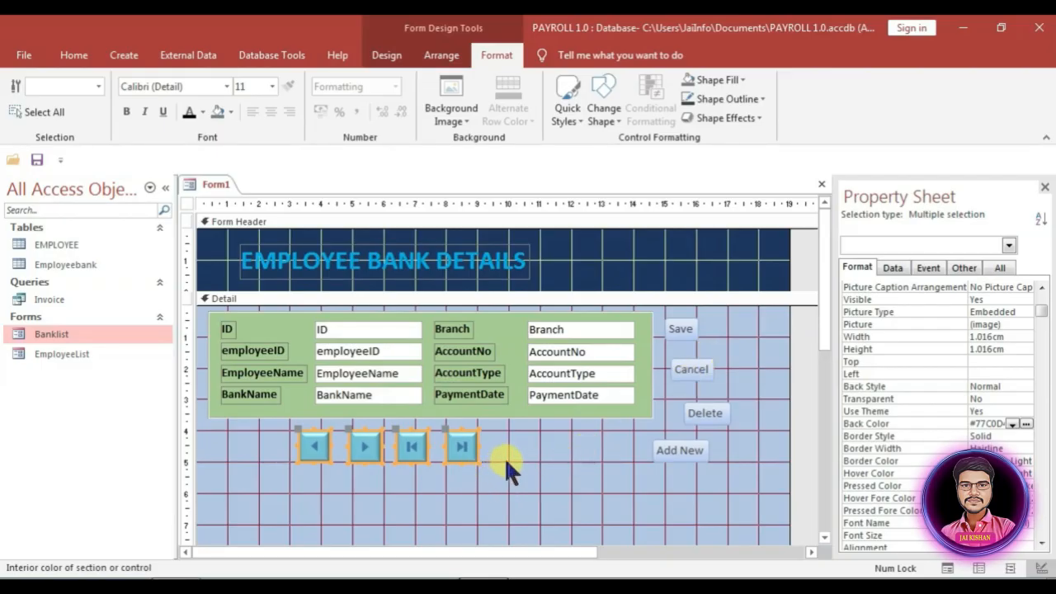
click(711, 340)
drag(709, 336, 700, 471)
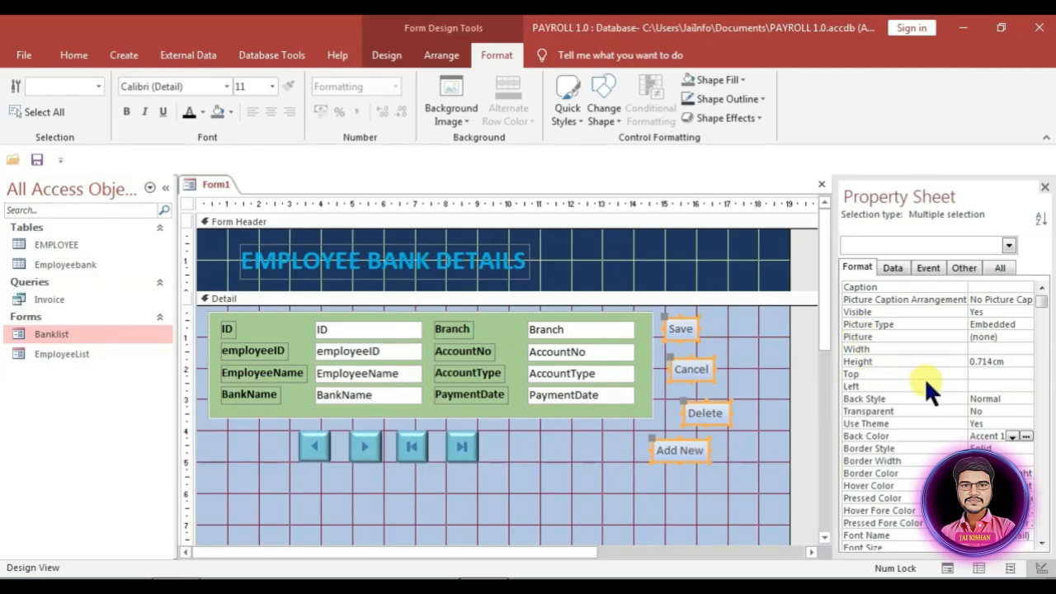
Step: Set the Save, Cancel, Delete and Add New buttons to Left 15 cm and Width 2.5 cm
click(989, 386)
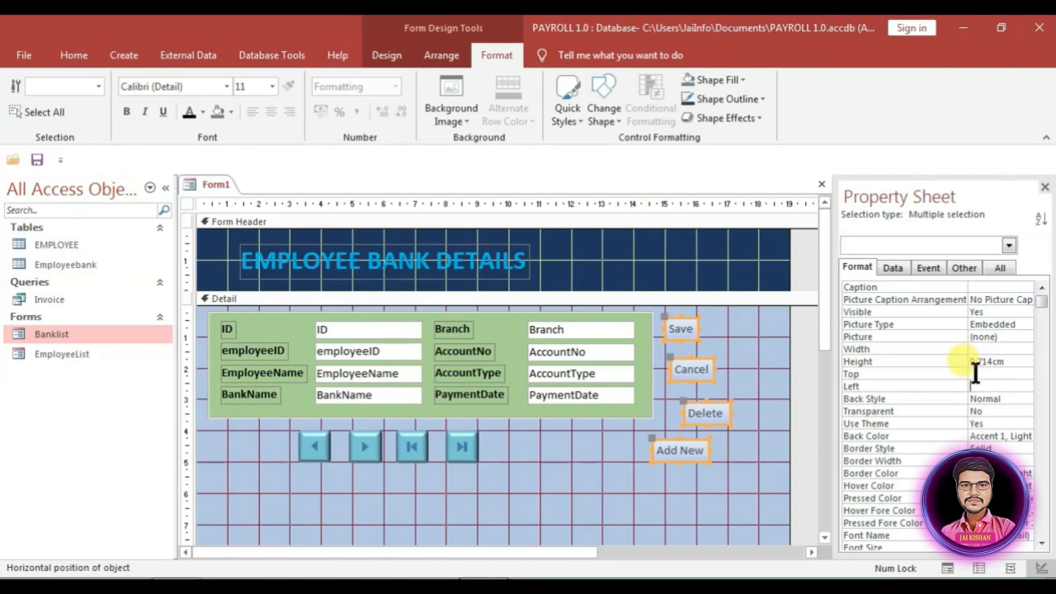
key(Return)
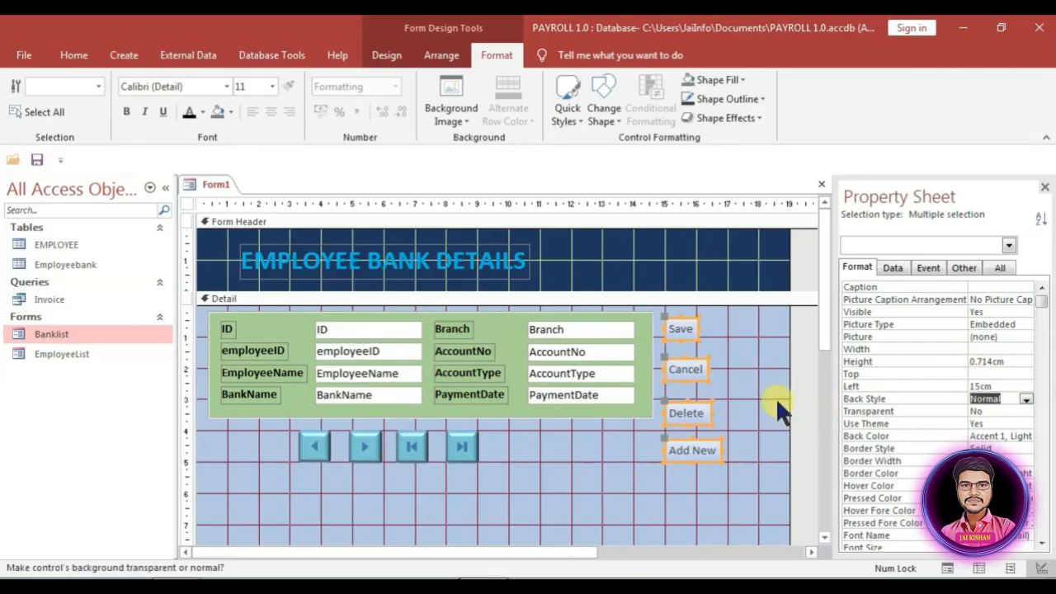
click(1007, 350)
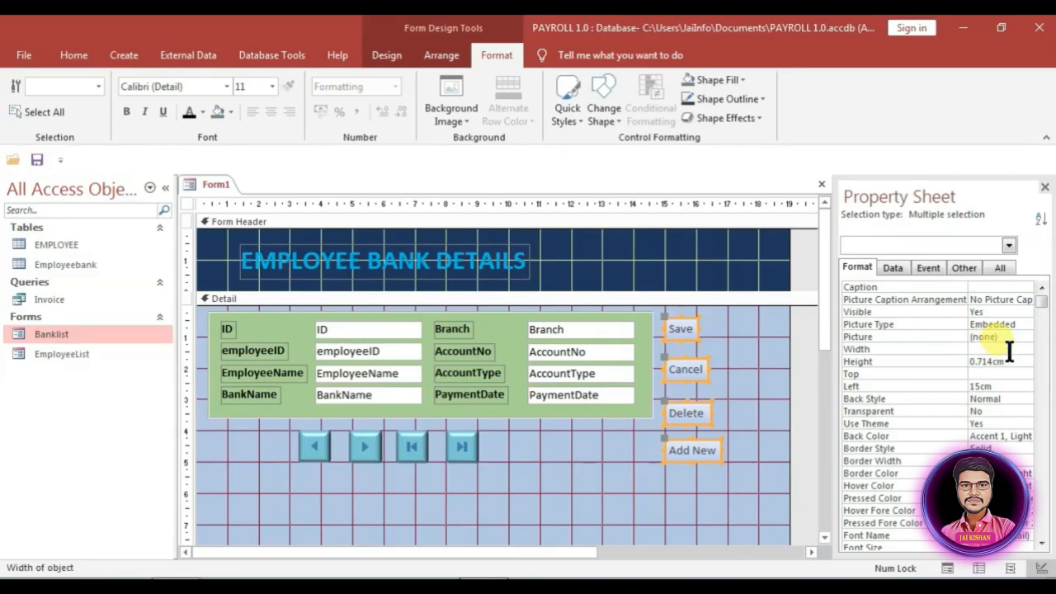
text(2.5)
key(Return)
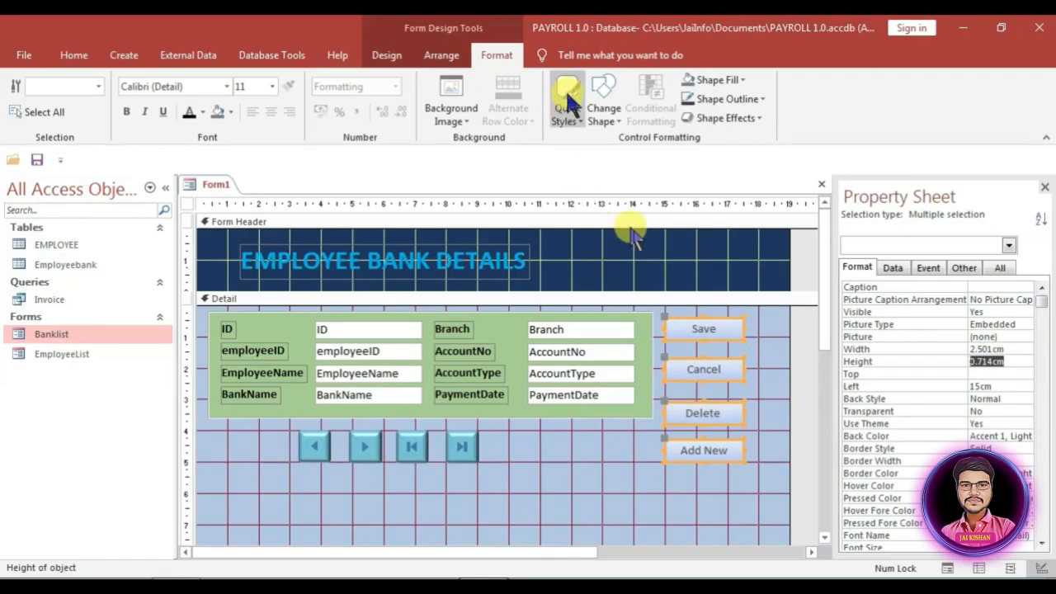
Step: Make the four action buttons' captions 14-point bold
click(262, 85)
text(14)
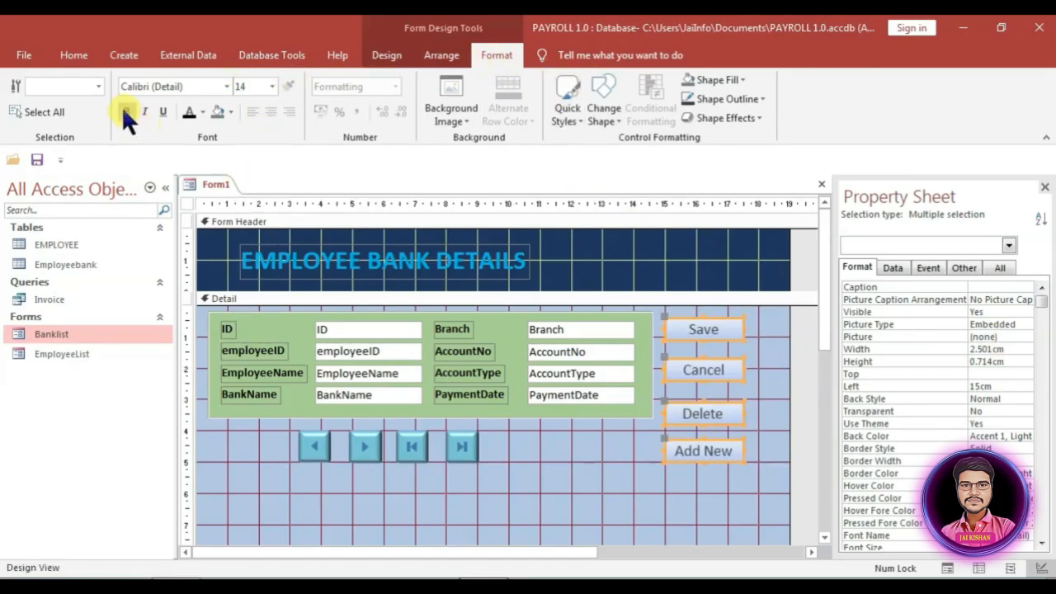
key(Return)
click(126, 113)
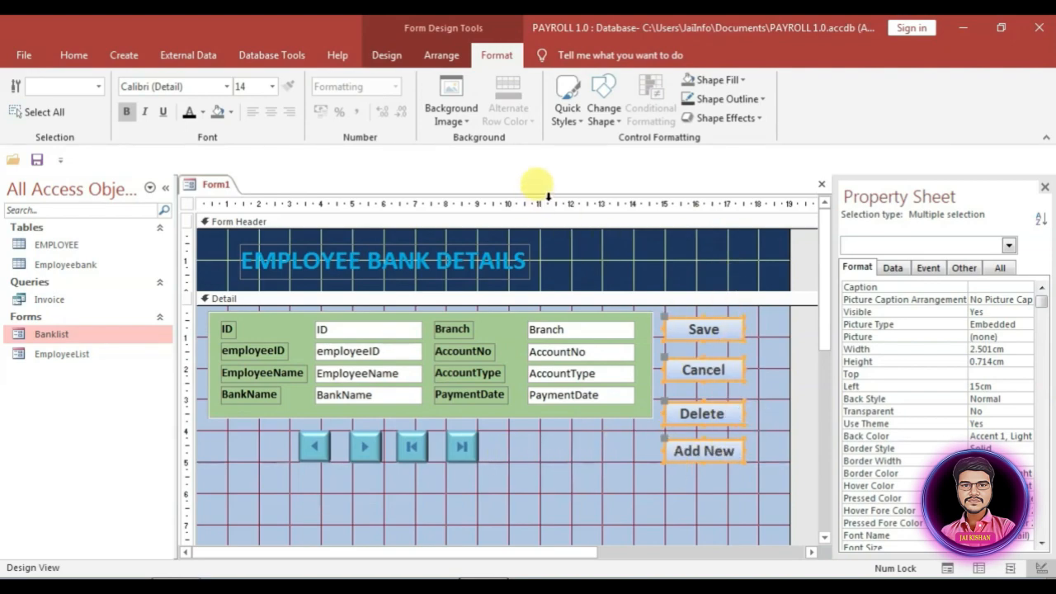
click(1012, 437)
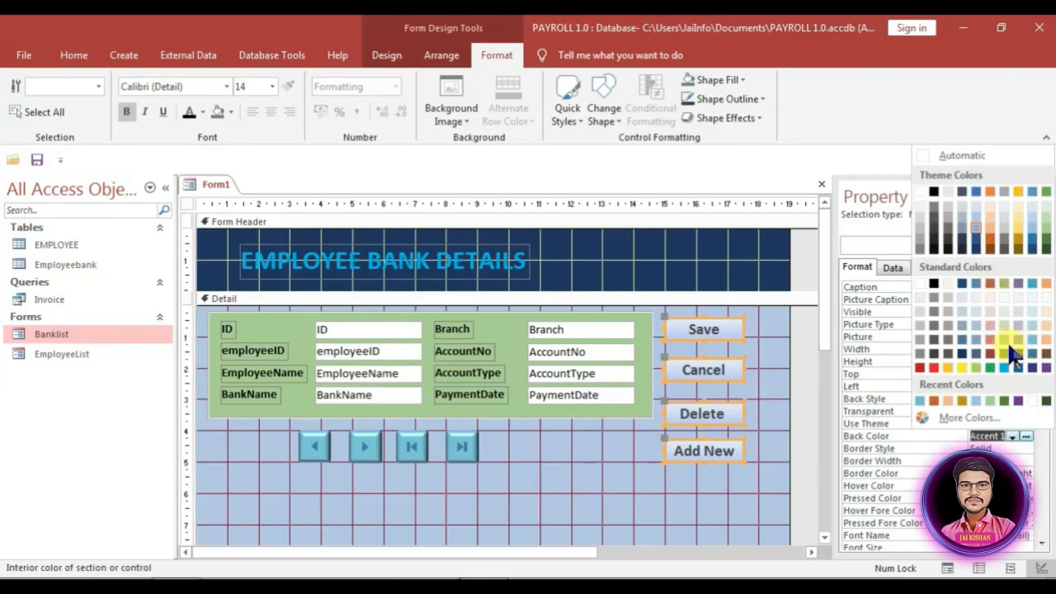
Step: Make the four action buttons dark blue with white captions and shift the navigation buttons left
click(959, 348)
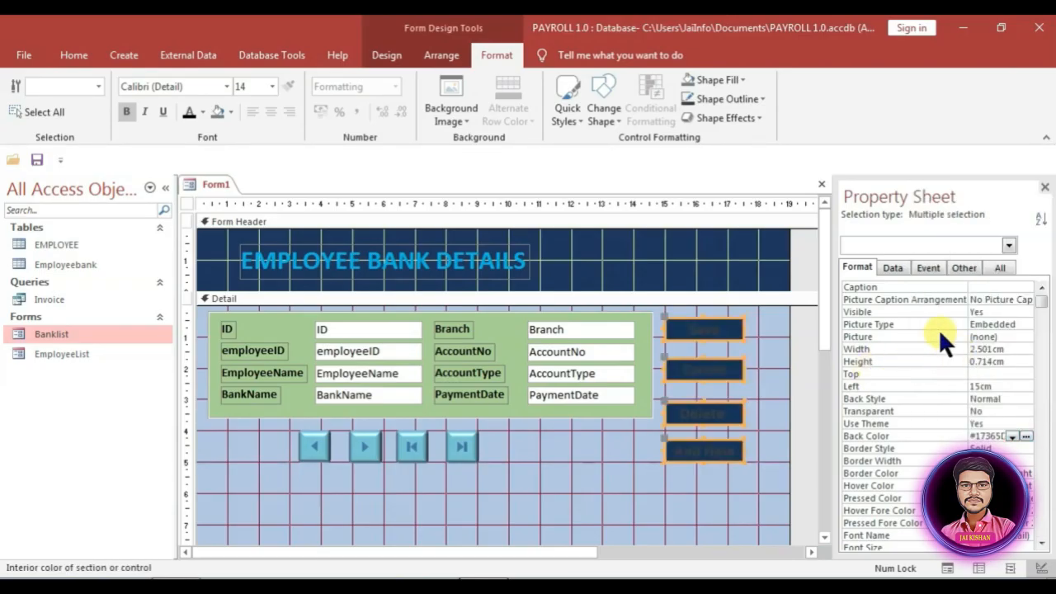
scroll(1019, 355, down, 5)
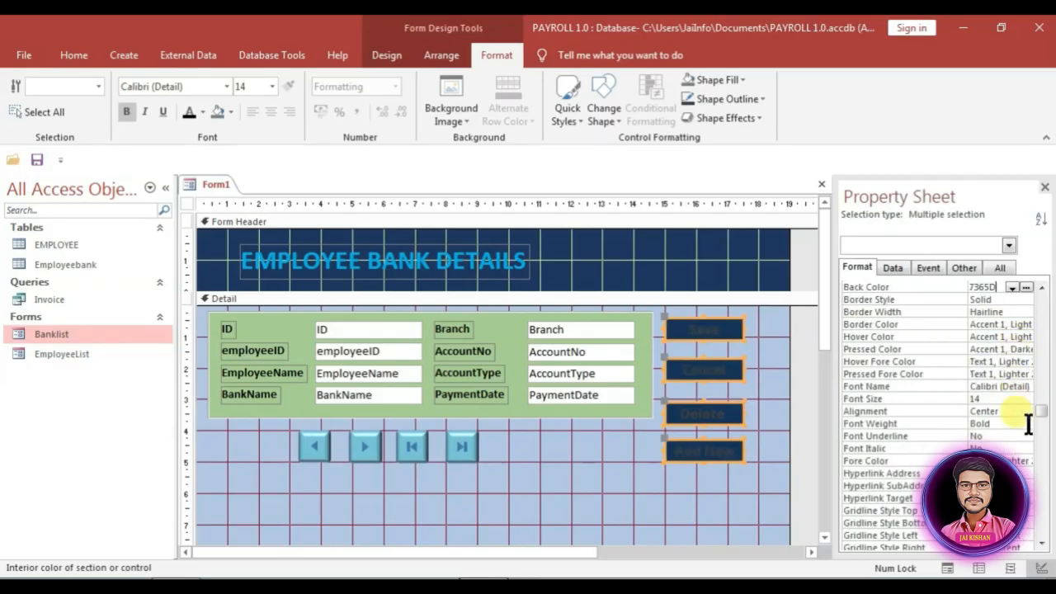
click(1005, 426)
click(1012, 424)
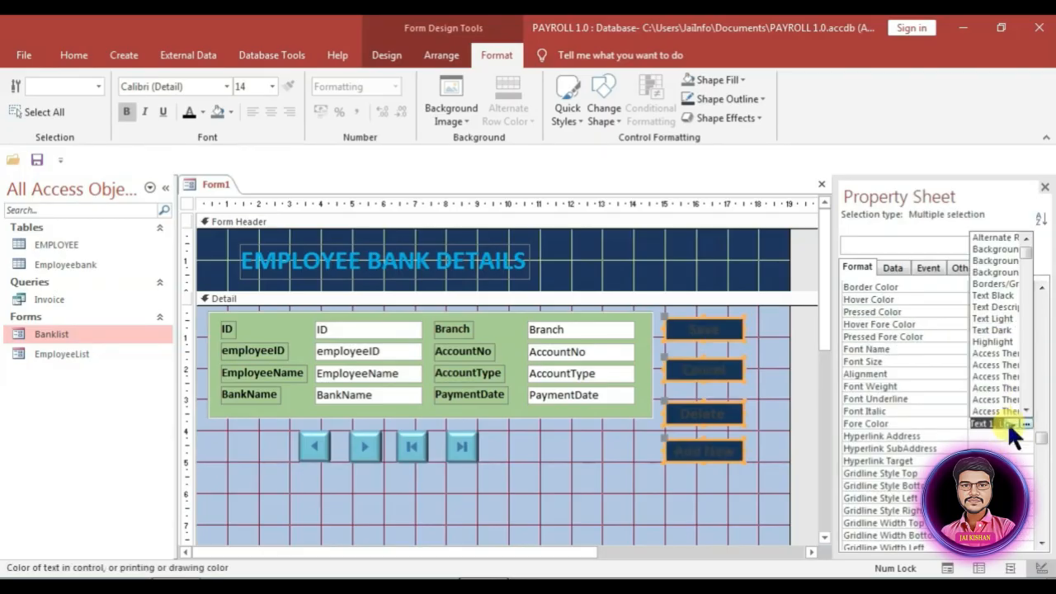
click(1025, 423)
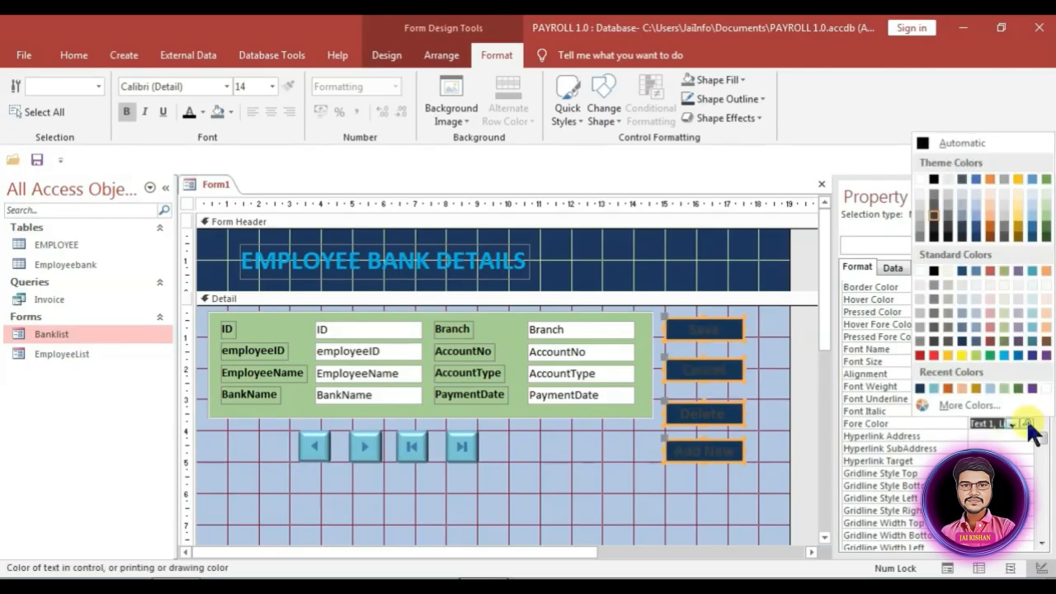
click(919, 271)
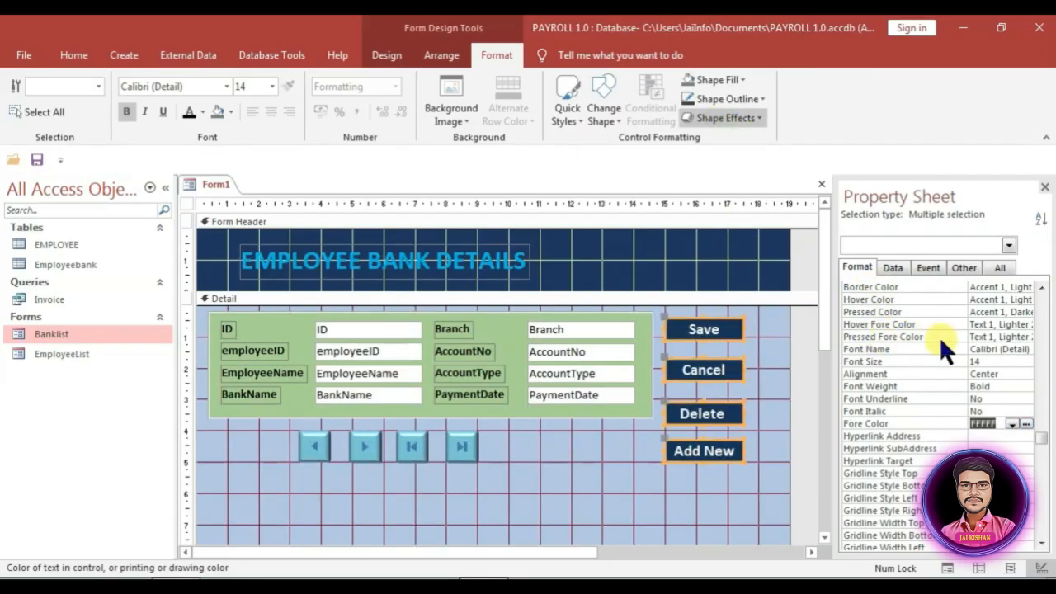
click(780, 369)
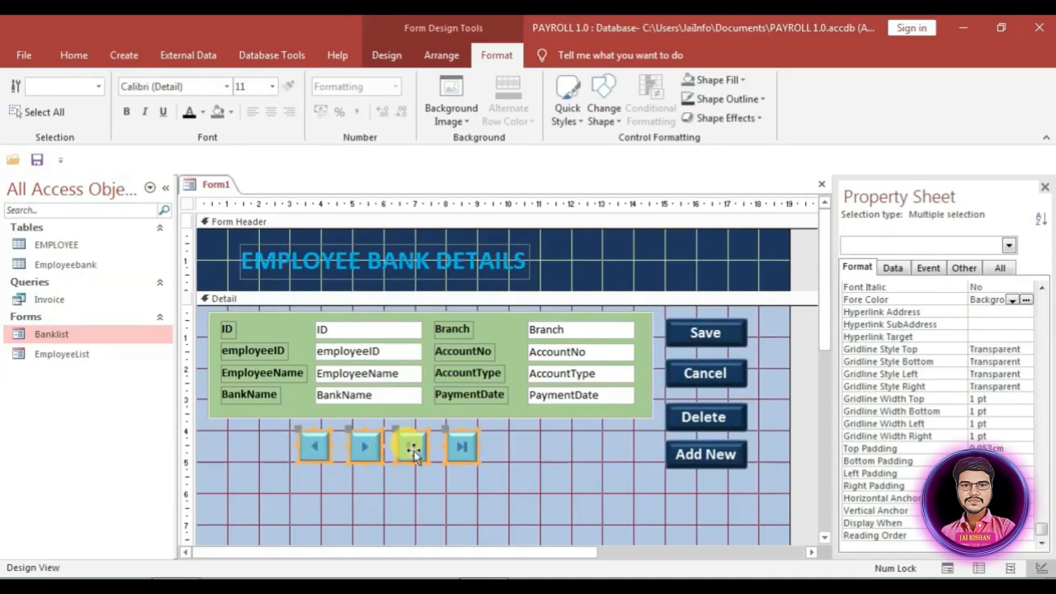
drag(413, 450, 332, 454)
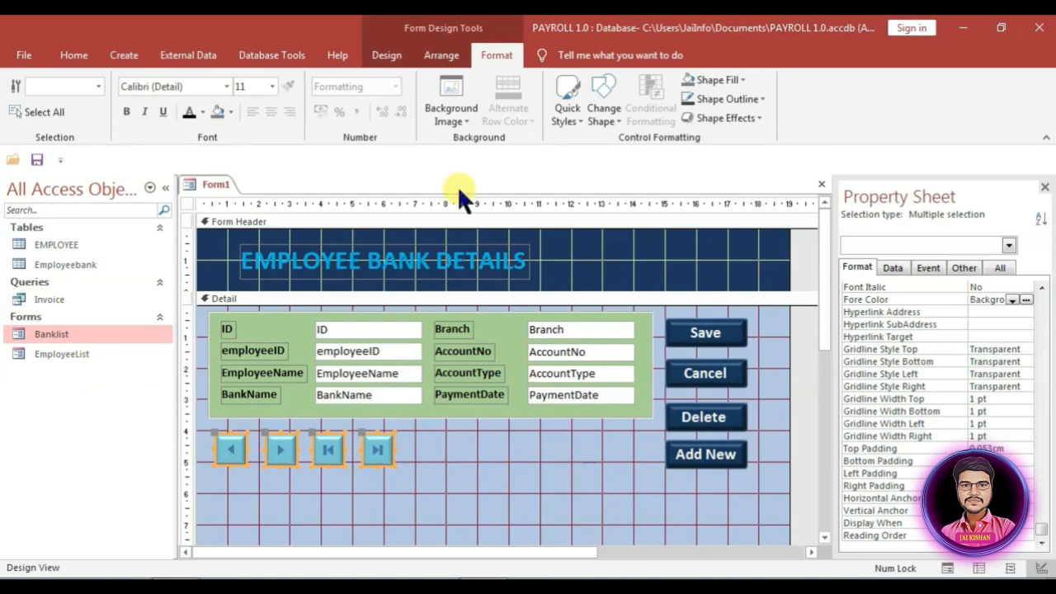
Step: Draw a command button beside the navigation arrows that opens a form showing all records
click(386, 55)
click(283, 97)
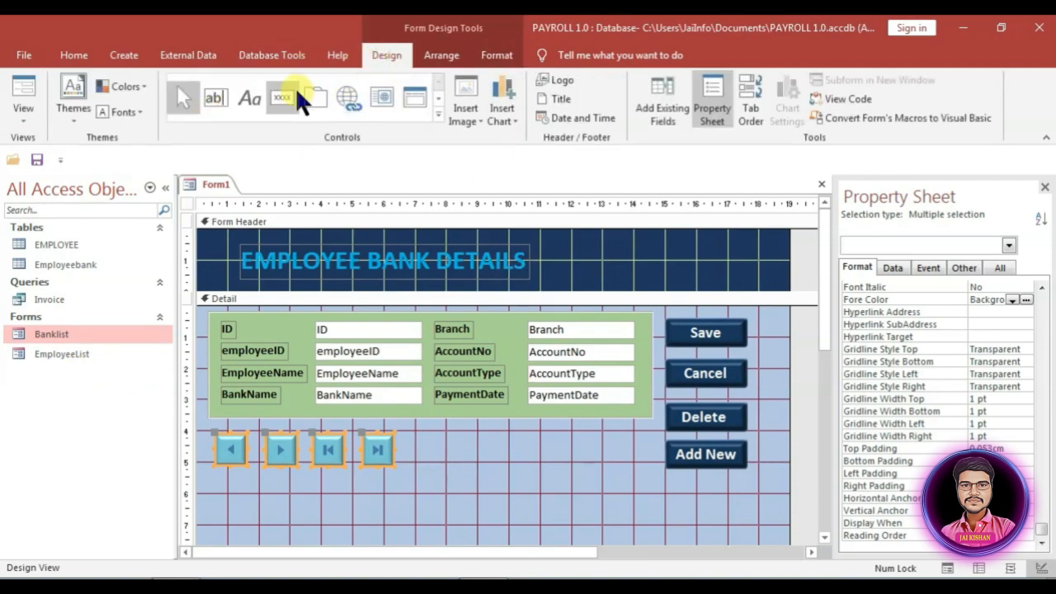
click(419, 442)
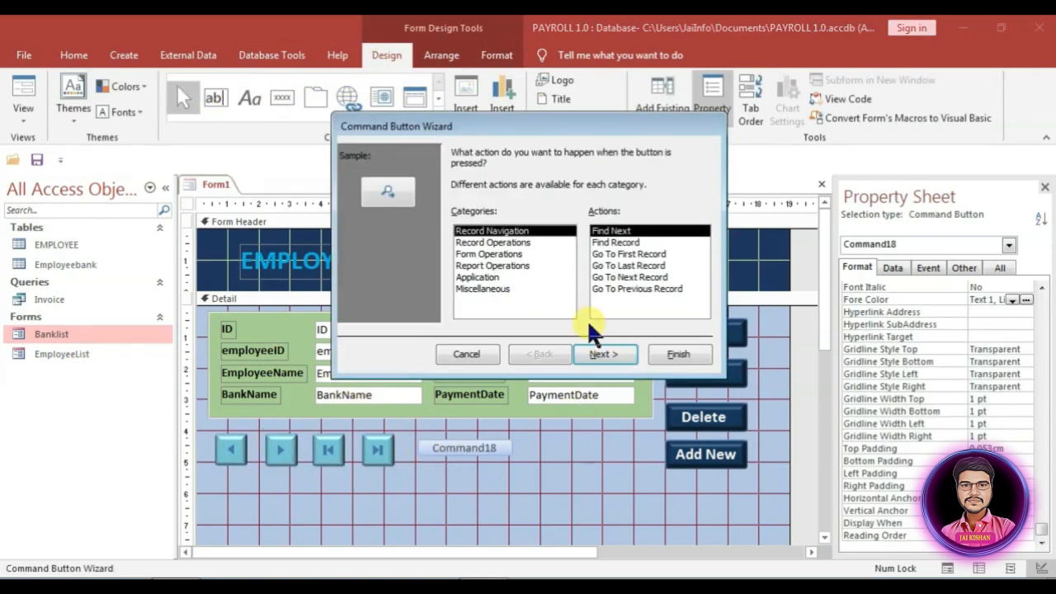
click(474, 253)
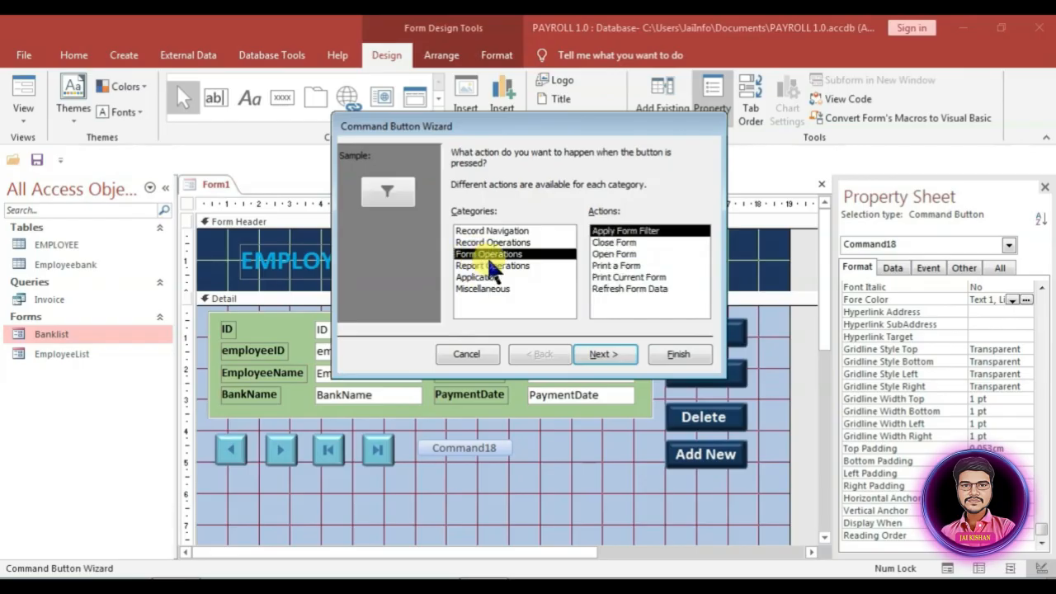
click(603, 254)
click(608, 347)
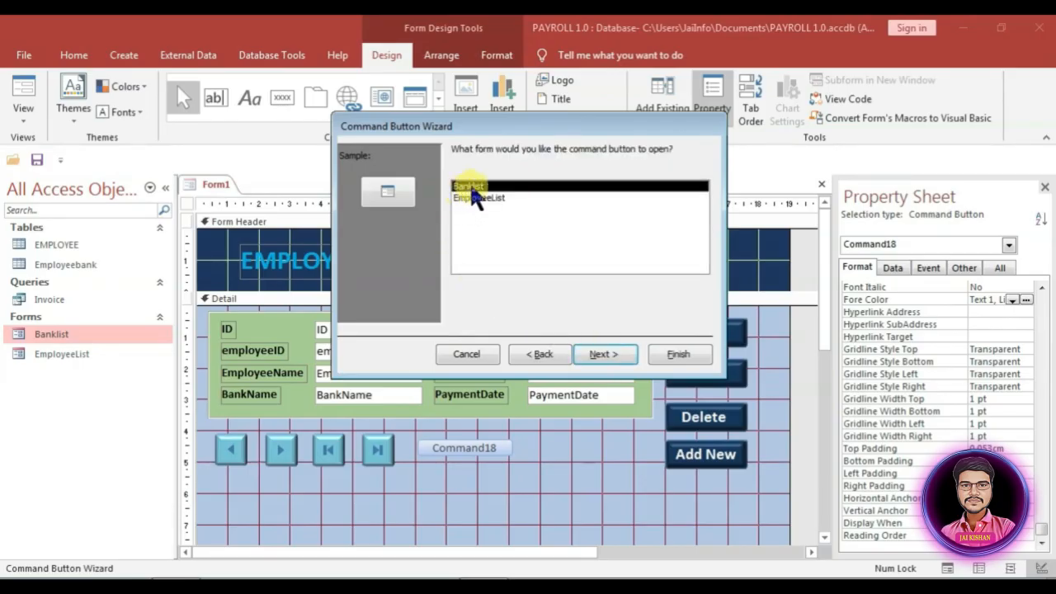
click(593, 352)
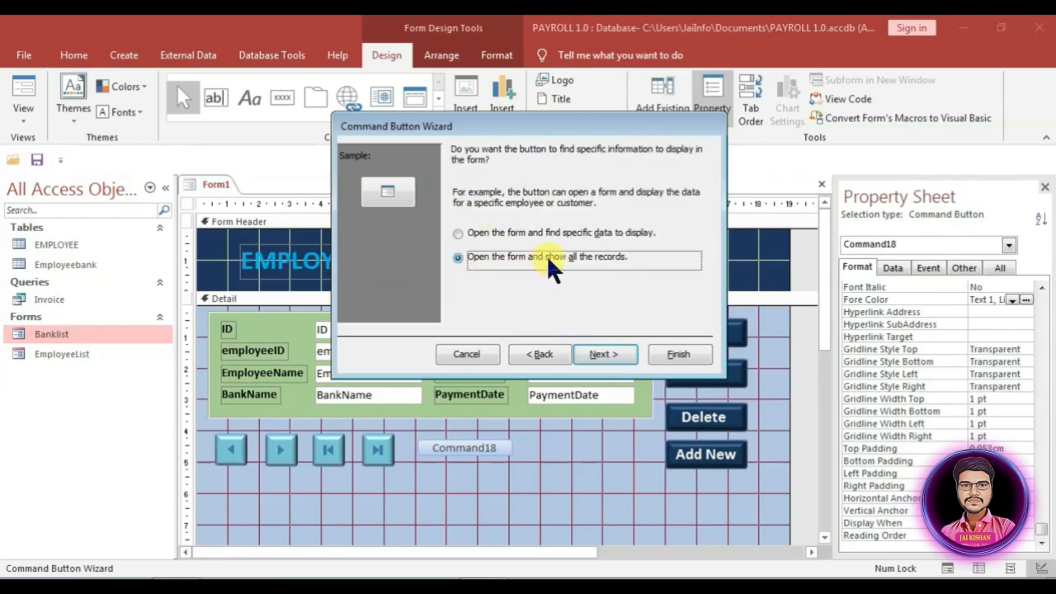
click(600, 353)
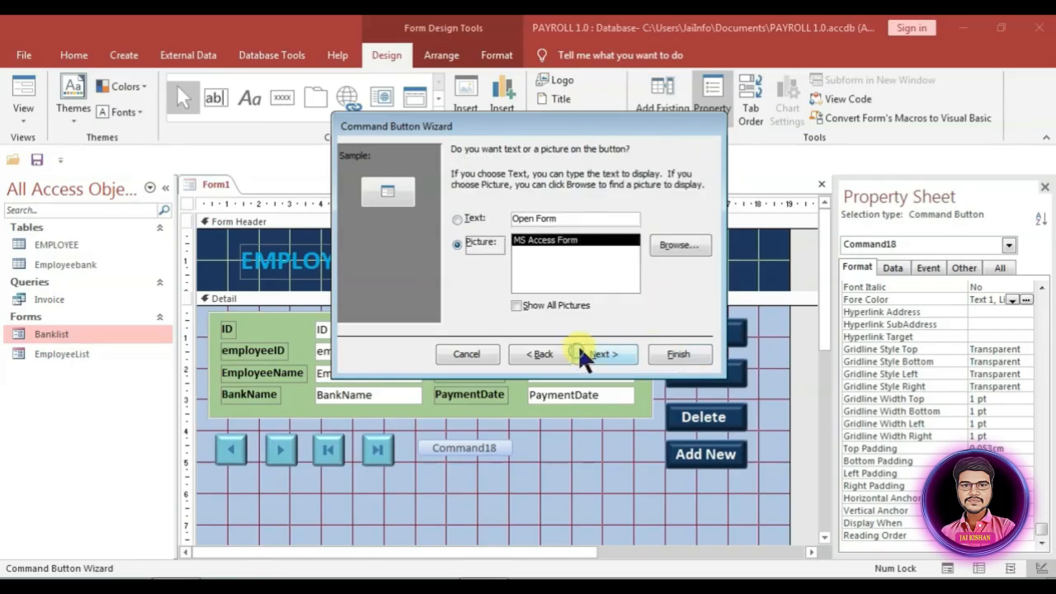
Step: Caption the new button 'Full List' and finish the Command Button Wizard
click(457, 219)
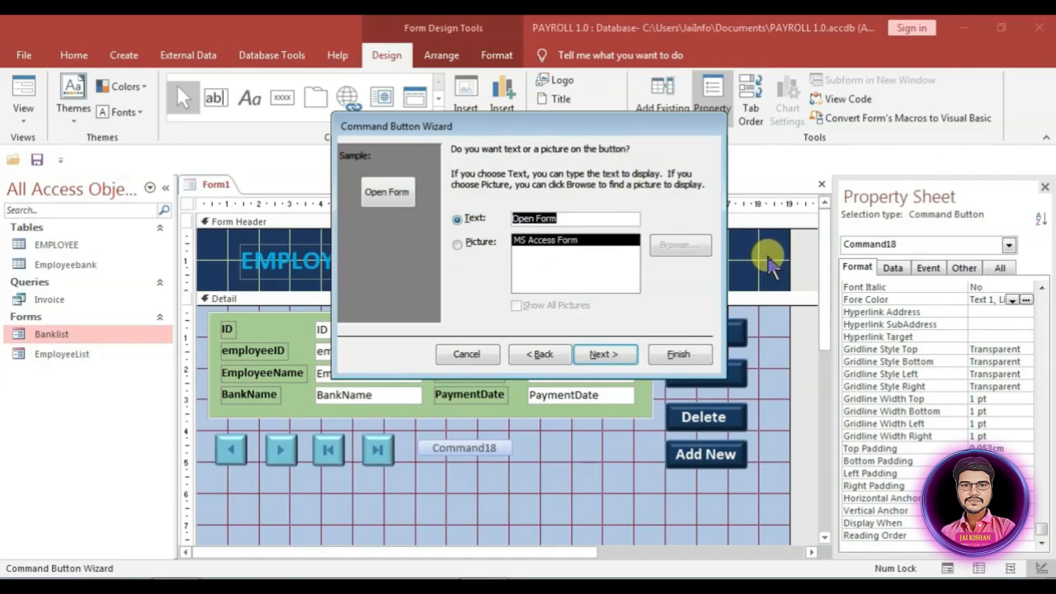
text(Full List)
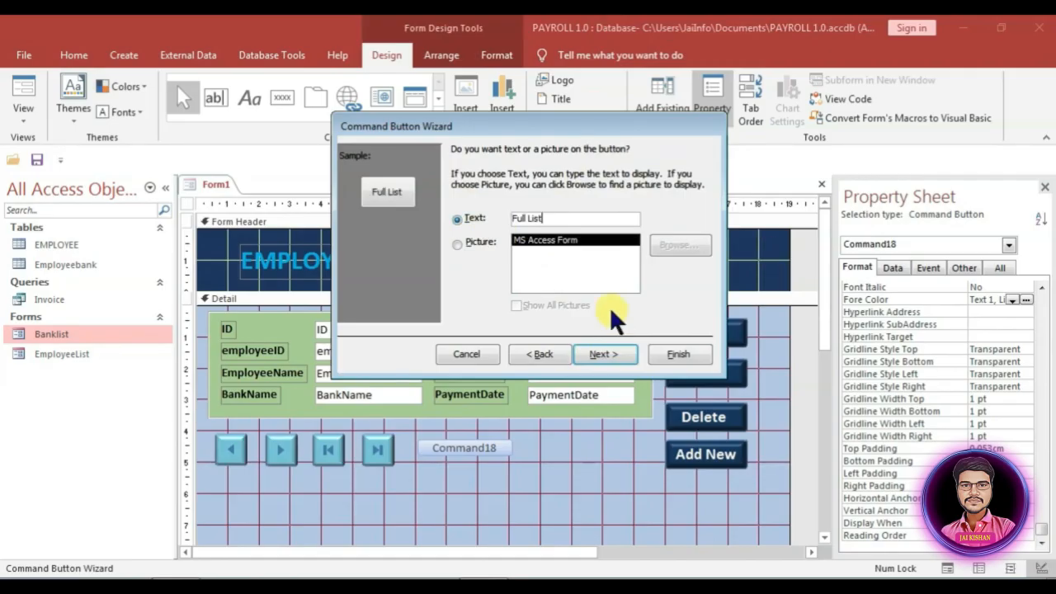
click(605, 355)
click(677, 354)
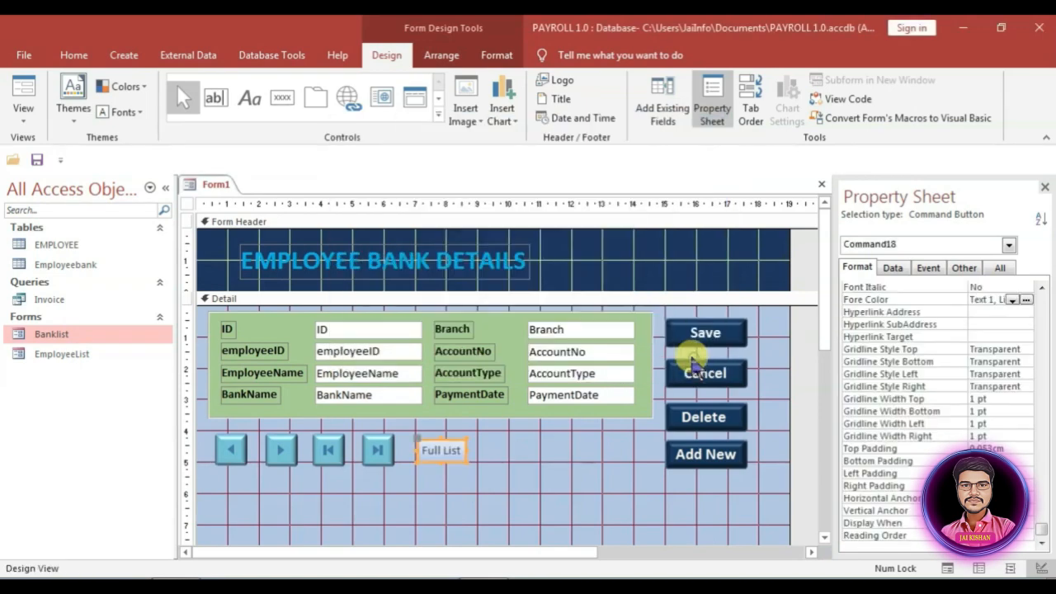
click(533, 479)
Step: Copy the Cancel button's dark-blue styling onto the Full List button with Format Painter
click(445, 454)
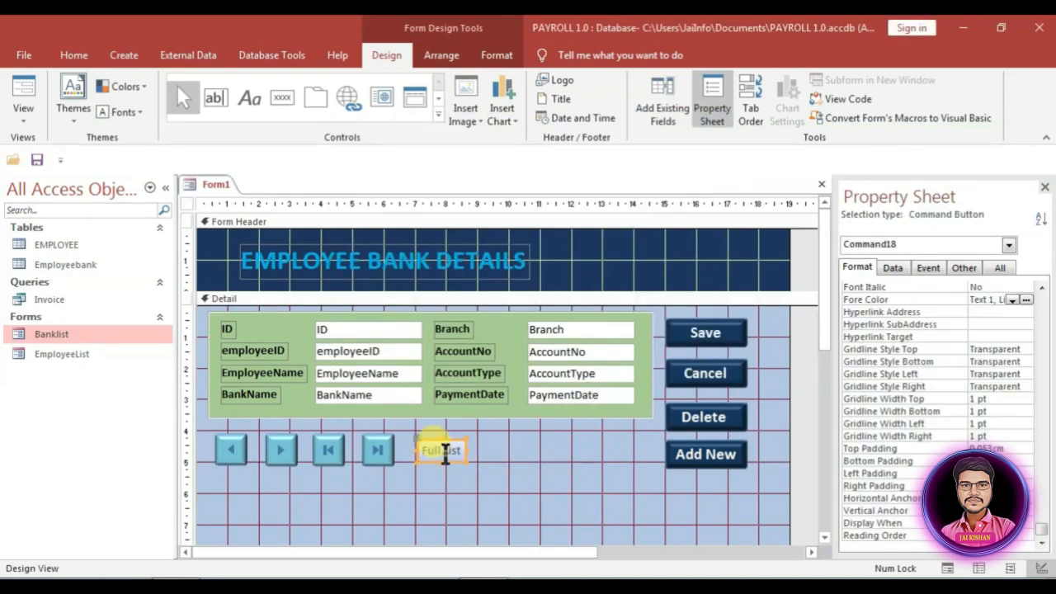
click(716, 373)
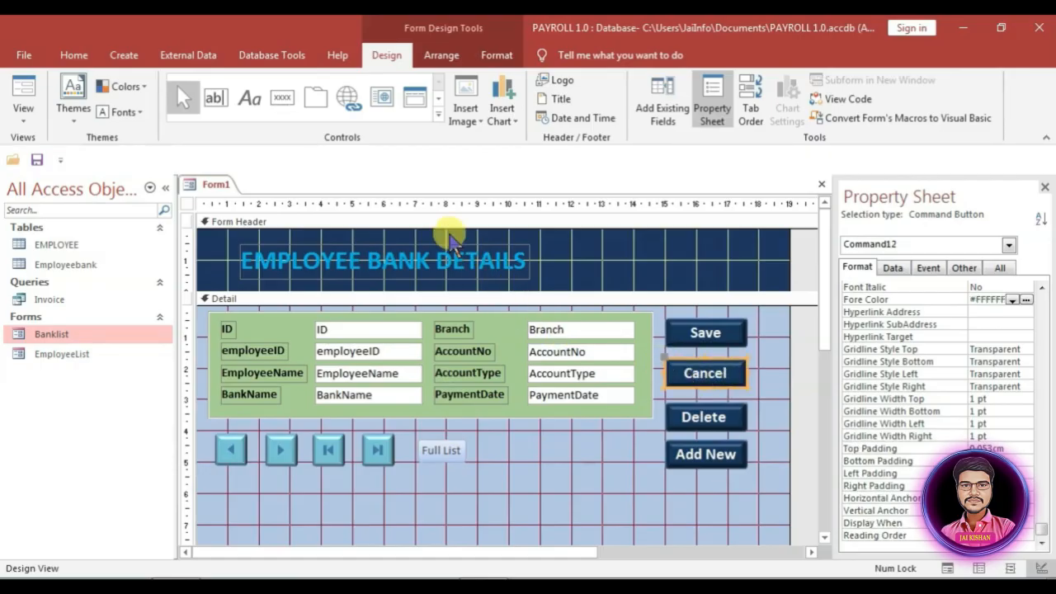
click(495, 55)
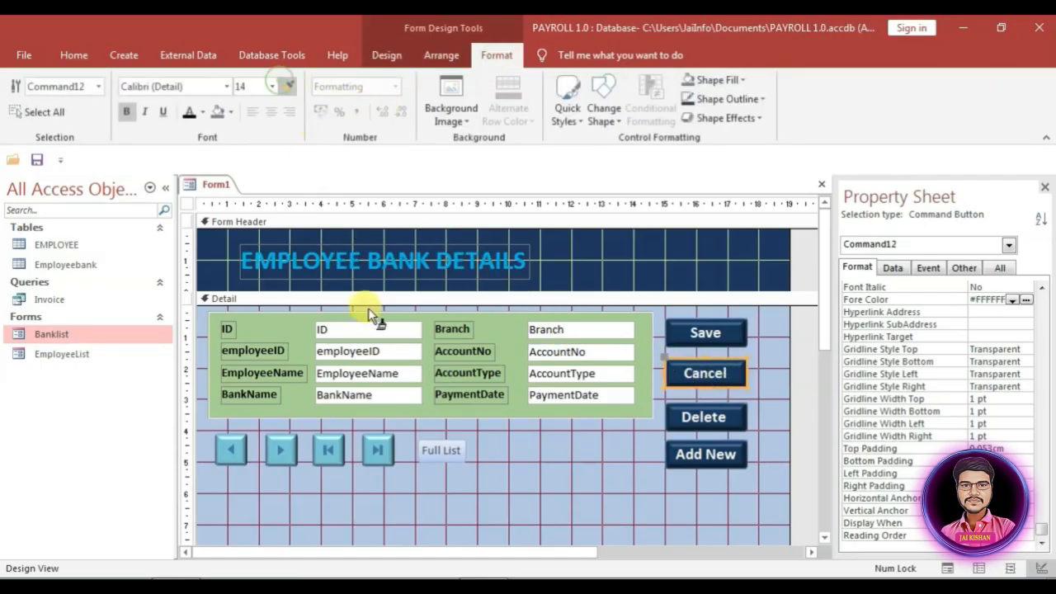
mouse_move(409, 425)
mouse_down()
mouse_move(446, 464)
mouse_move(438, 459)
mouse_up()
click(471, 453)
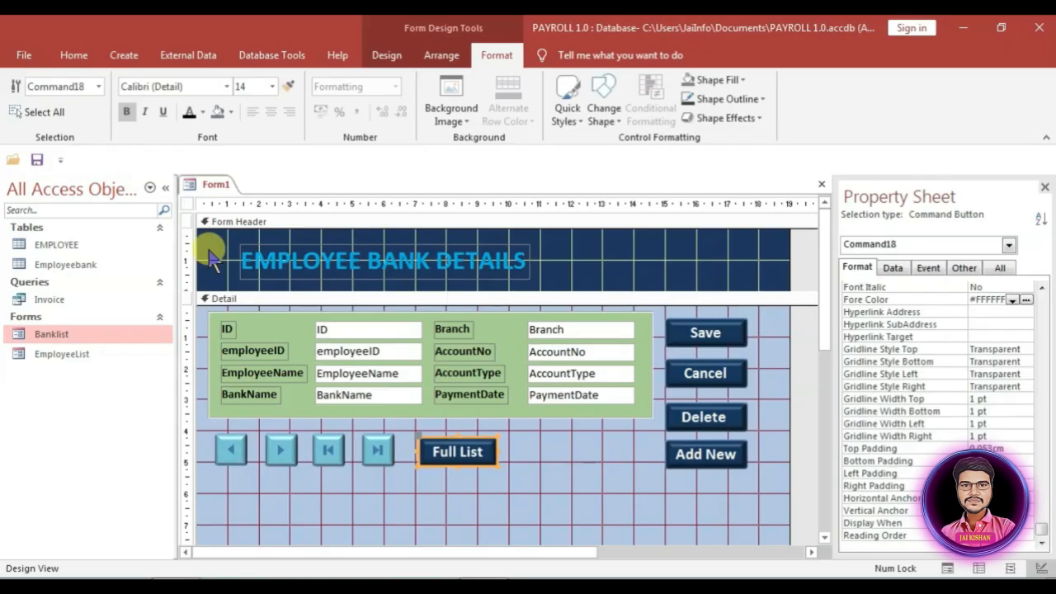
click(187, 203)
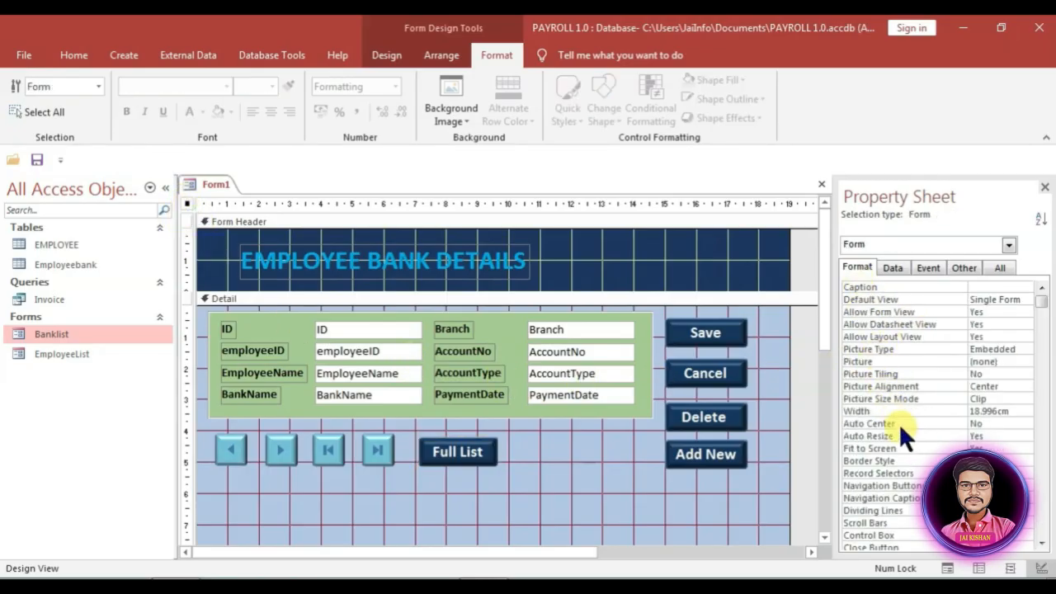
Step: Inspect the form's Record Selectors and Navigation Buttons settings, then select the Detail section
click(908, 473)
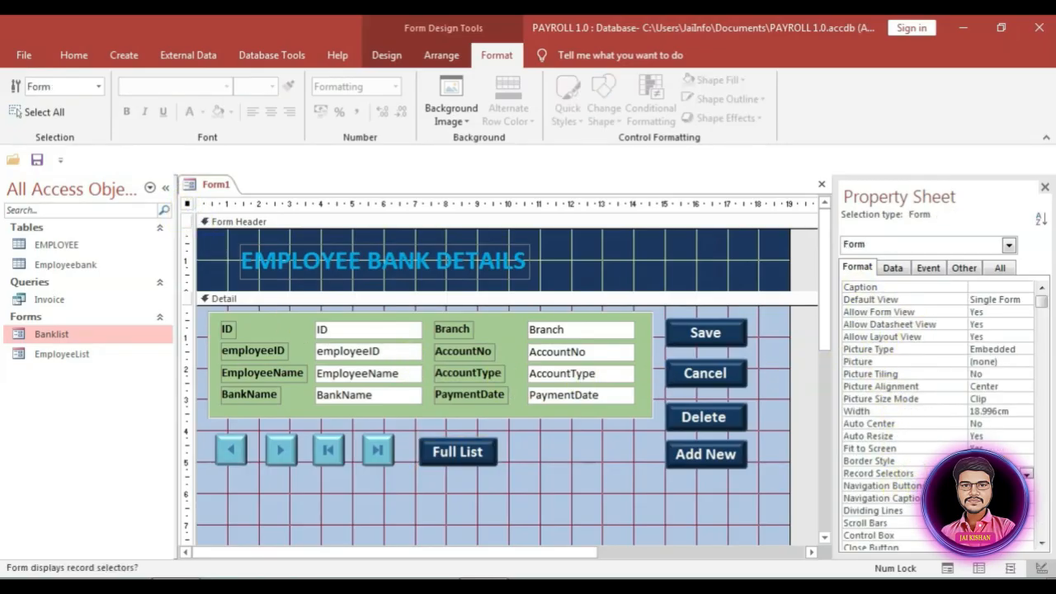
click(990, 486)
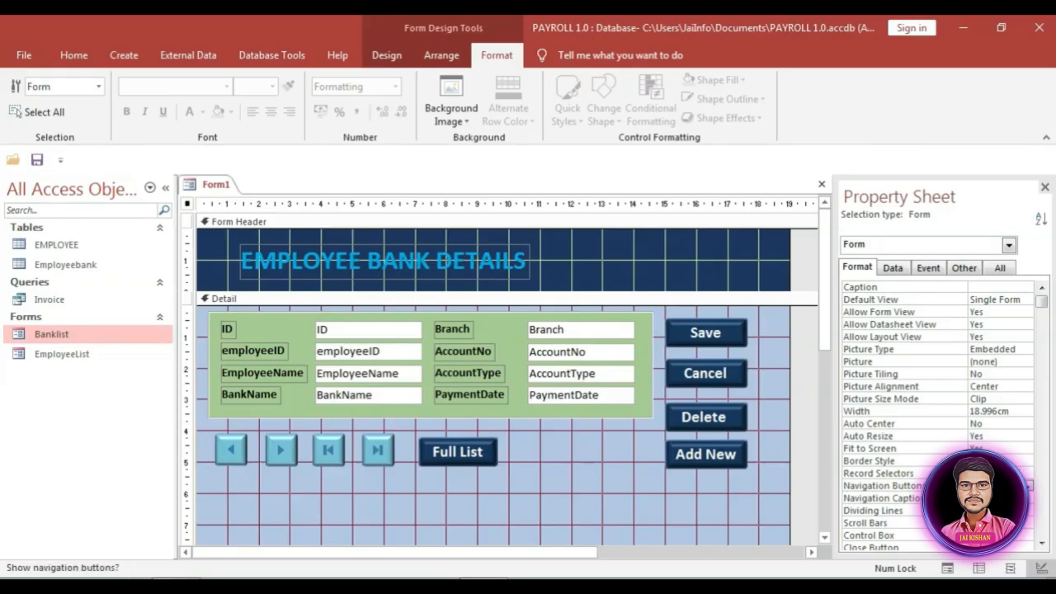
click(556, 455)
Step: Collapse the form footer and embed Banklist as a subform, deleting its caption label
scroll(528, 471, down, 5)
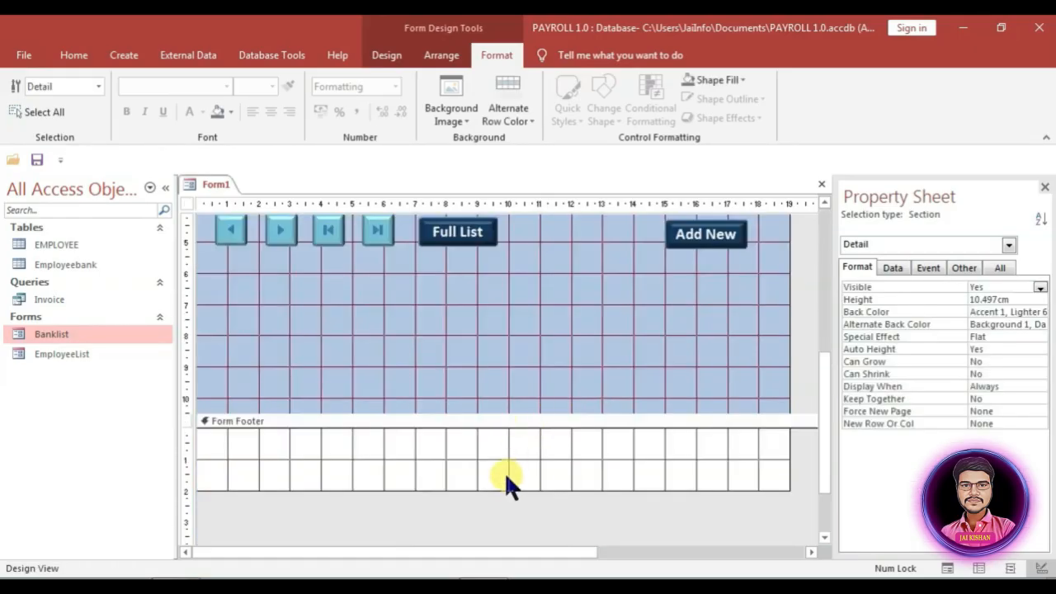
drag(501, 491, 508, 419)
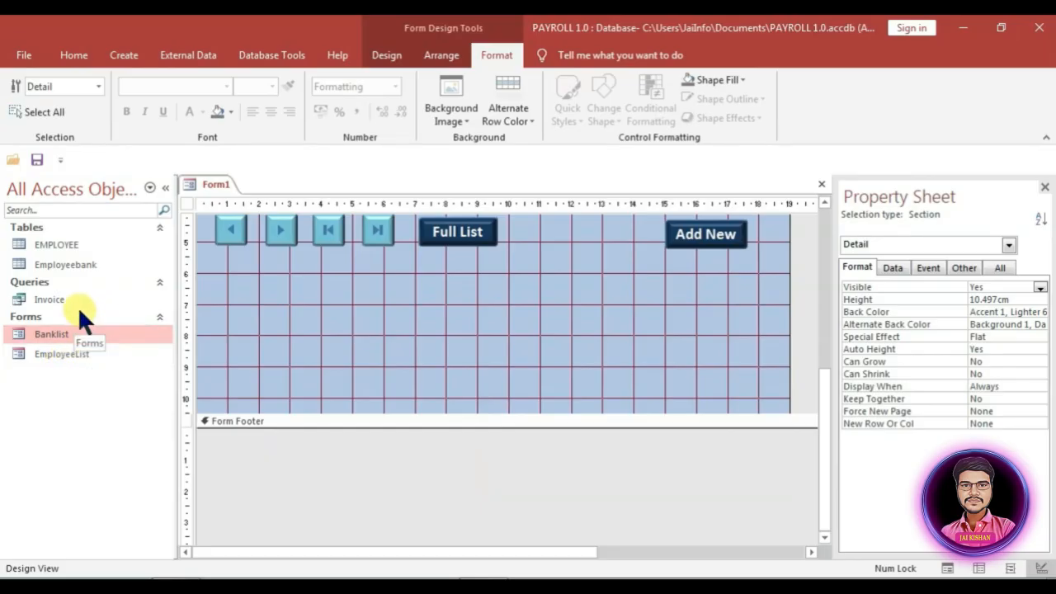
drag(50, 329, 250, 309)
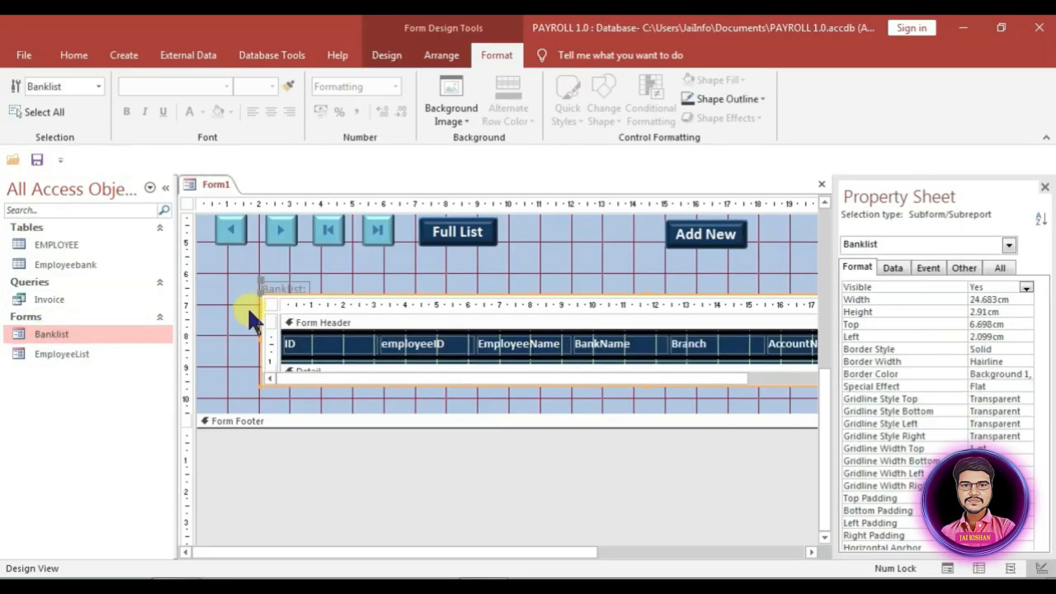
click(285, 288)
key(Delete)
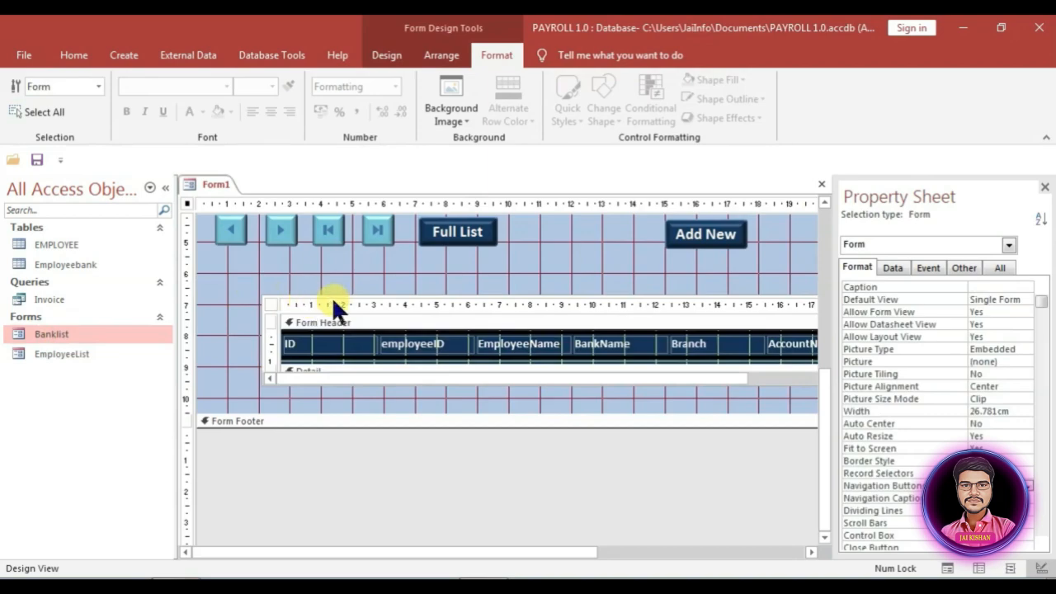
Step: Resize and reposition the Banklist subform beneath the fields panel
drag(331, 296, 284, 264)
drag(592, 552, 682, 550)
drag(569, 552, 444, 551)
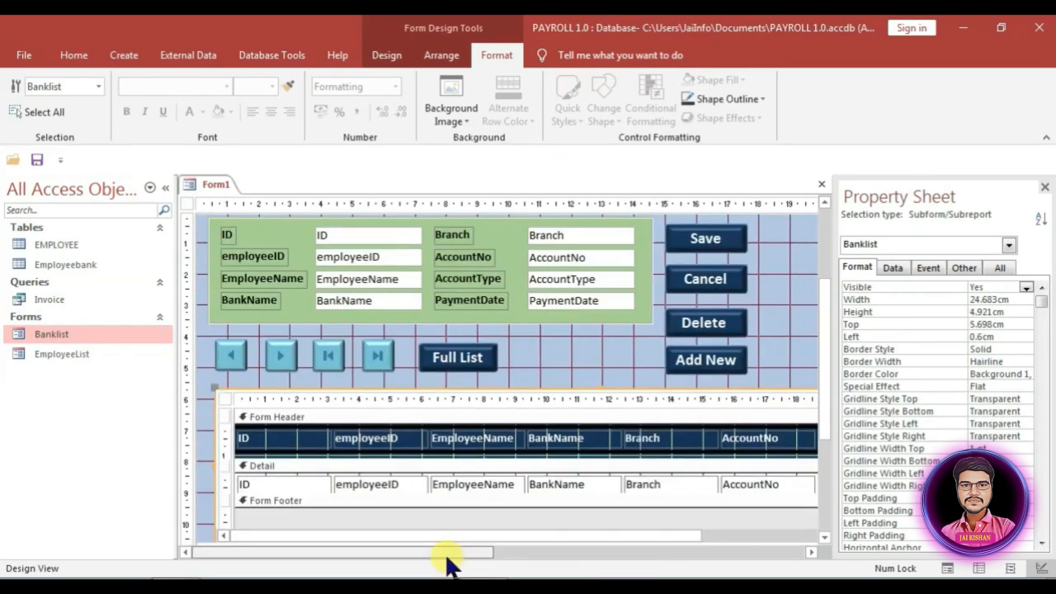
drag(407, 354, 225, 367)
drag(225, 361, 767, 270)
drag(446, 552, 516, 552)
drag(355, 386, 714, 324)
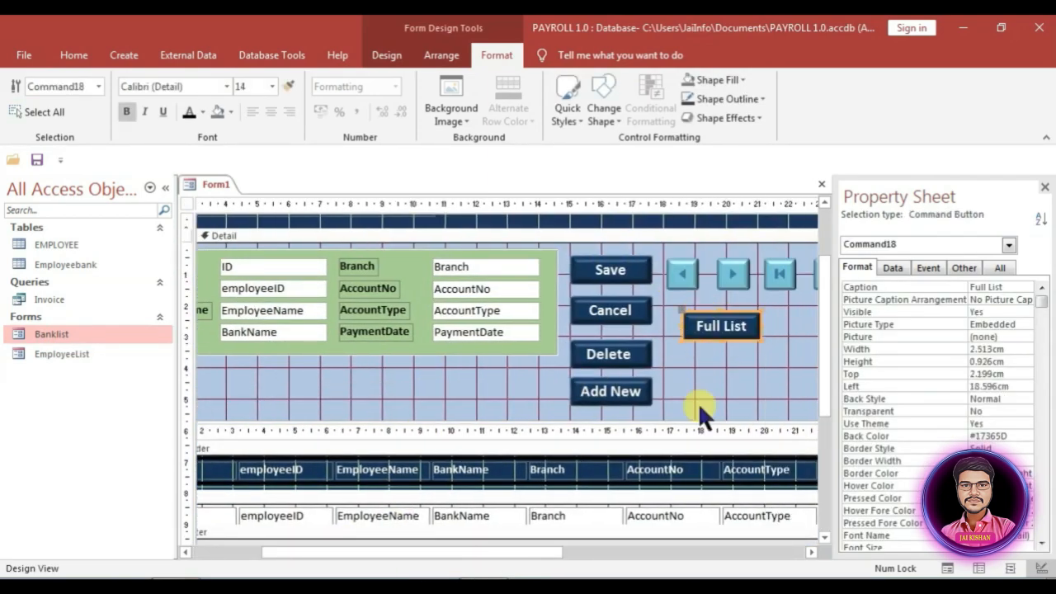
drag(514, 552, 667, 552)
drag(652, 264, 471, 337)
Step: Regroup the navigation arrows and the Save, Cancel, Delete, Add New and Full List buttons into two rows
drag(468, 266, 477, 341)
drag(347, 363, 399, 393)
drag(394, 355, 485, 274)
drag(655, 331, 386, 353)
click(614, 369)
drag(544, 399, 613, 270)
click(519, 278)
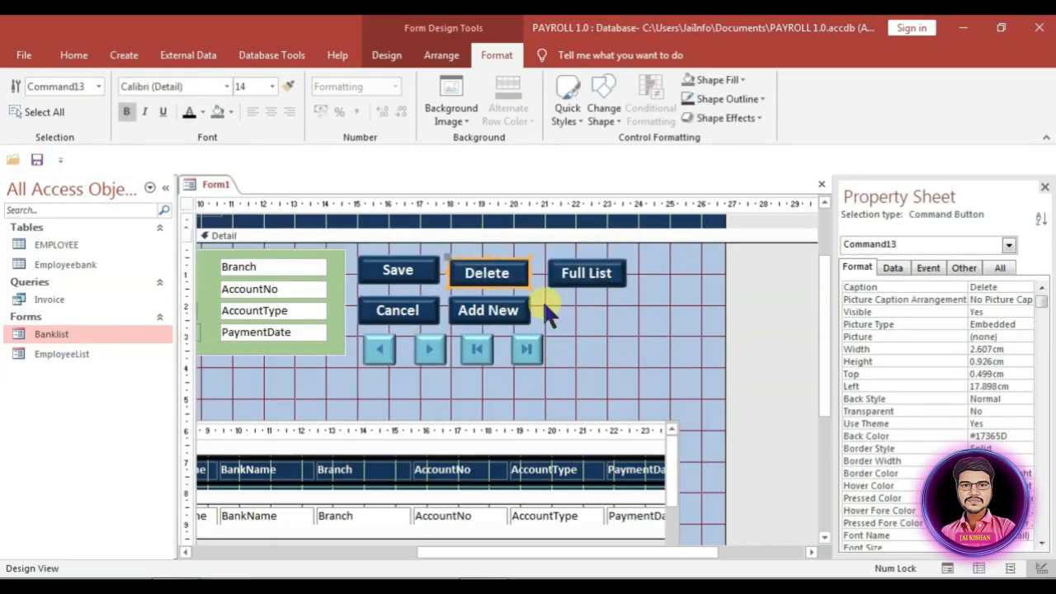
drag(552, 305, 500, 275)
drag(603, 281, 604, 278)
click(608, 314)
drag(529, 302, 530, 305)
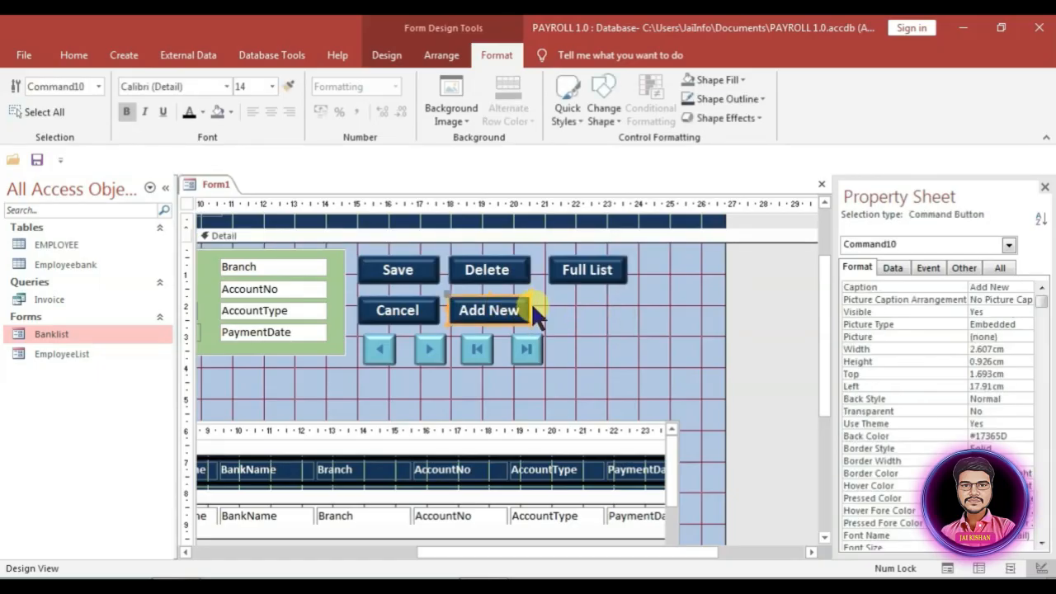
drag(588, 273, 594, 276)
Step: Select the subform, then the whole form, and review its Pop Up property
click(602, 316)
click(610, 523)
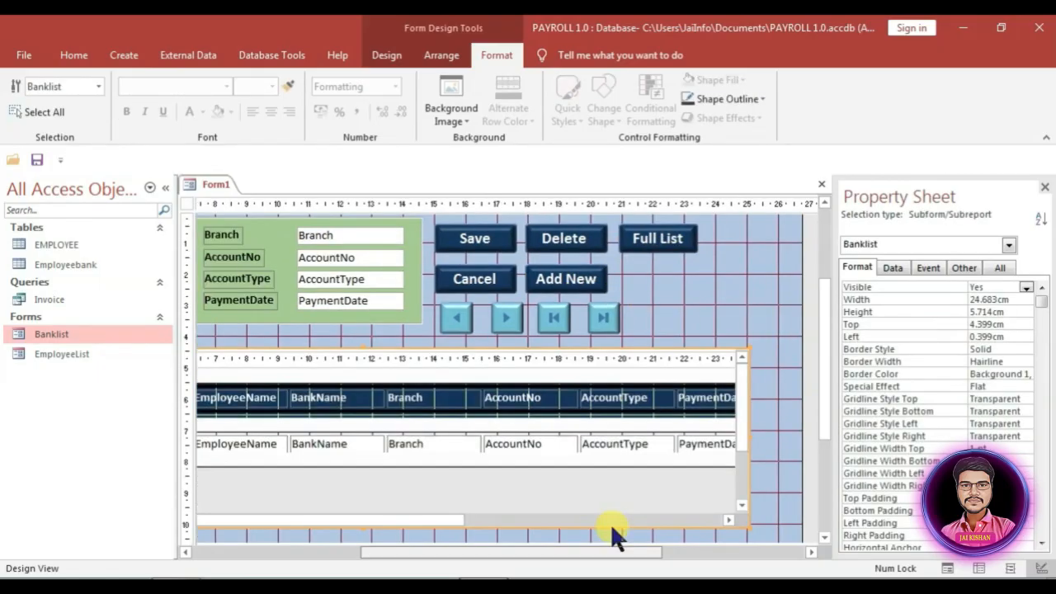
click(185, 205)
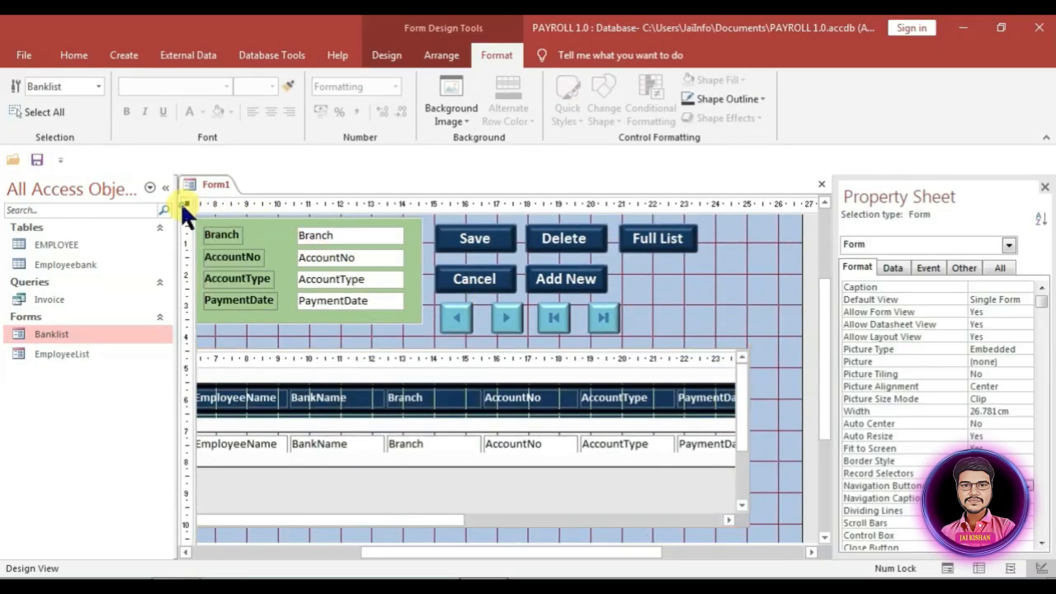
click(997, 268)
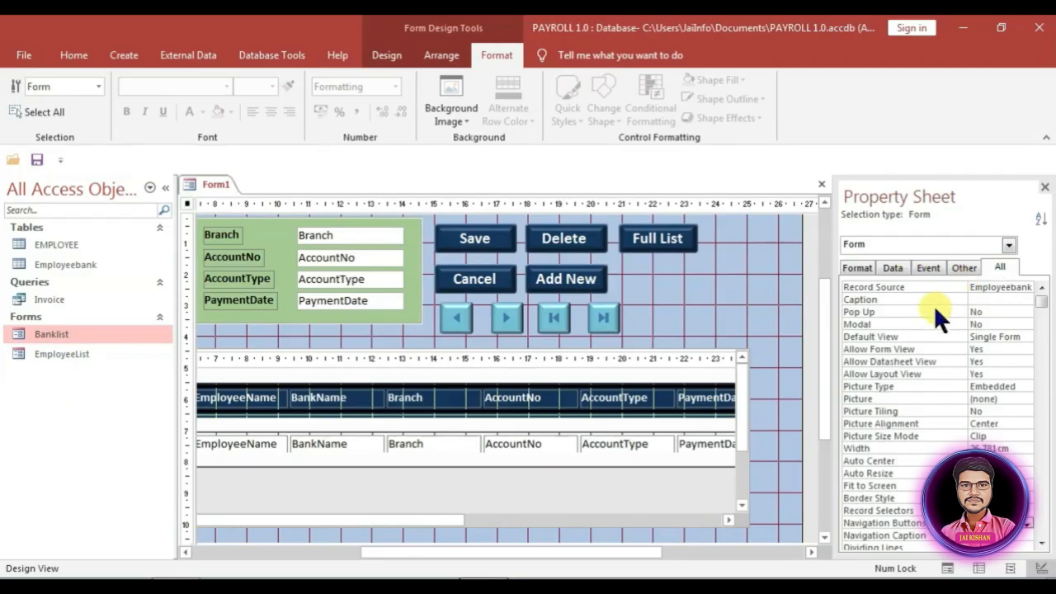
click(1008, 311)
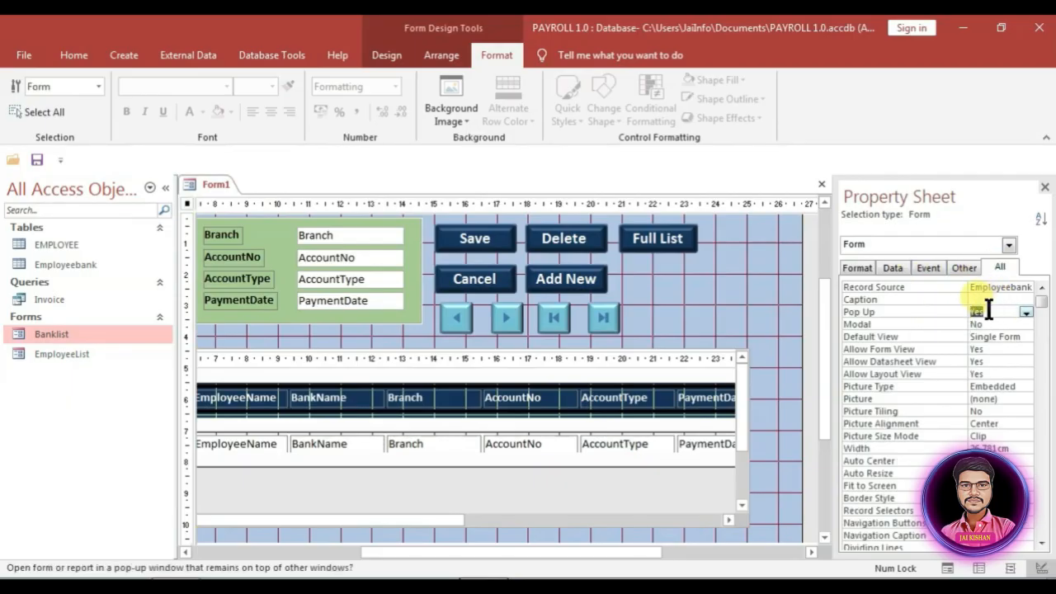
Step: Confirm the Banklist subform's Link Child Fields is set to ID
click(686, 357)
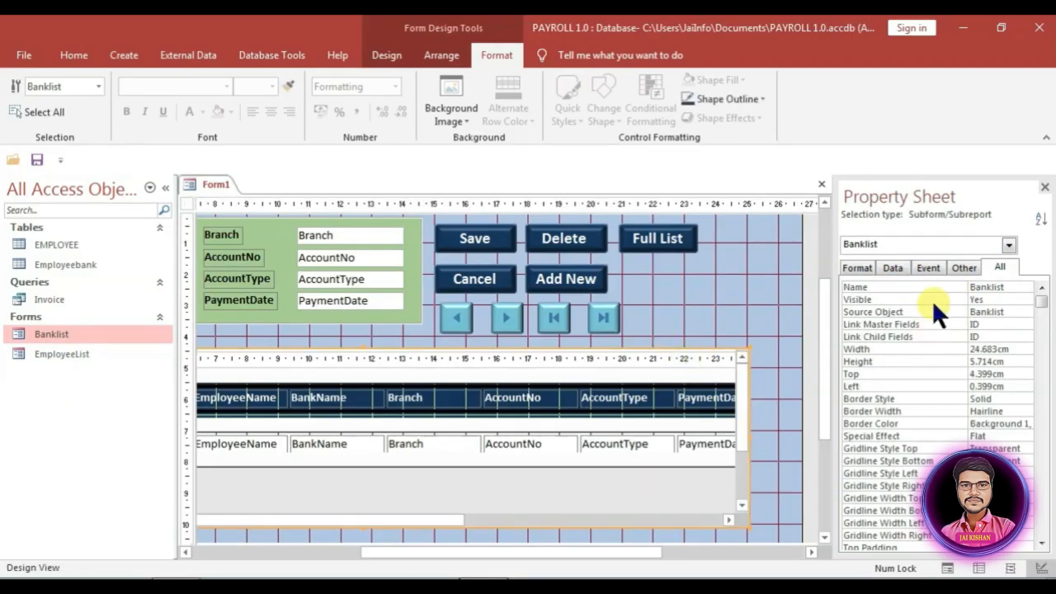
click(894, 266)
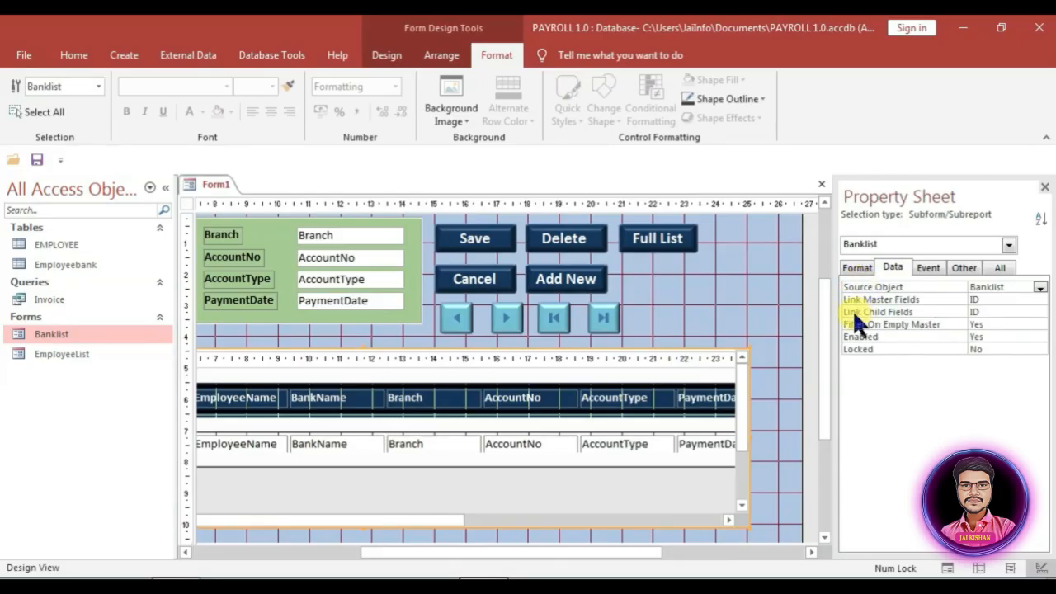
click(985, 311)
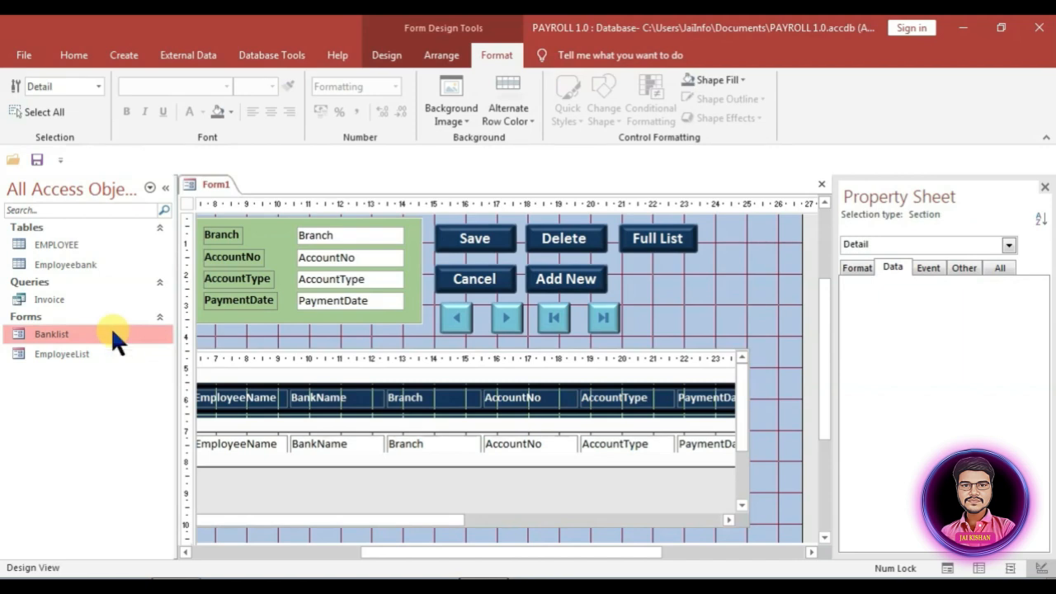
Step: Save the form as 'bankdetails' and open it in Form View
key(ctrl+s)
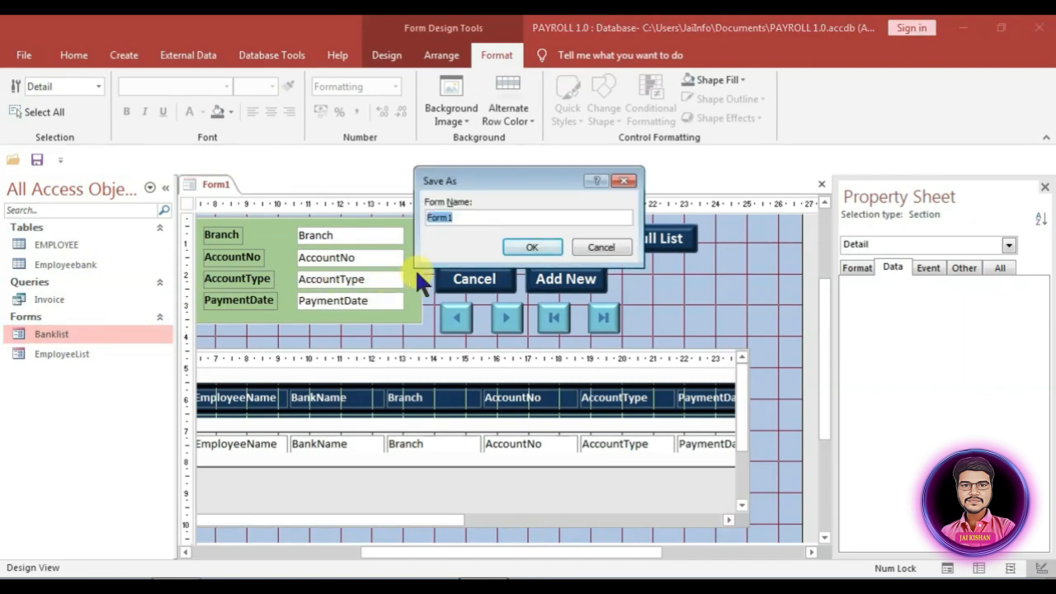
text(bankdetails)
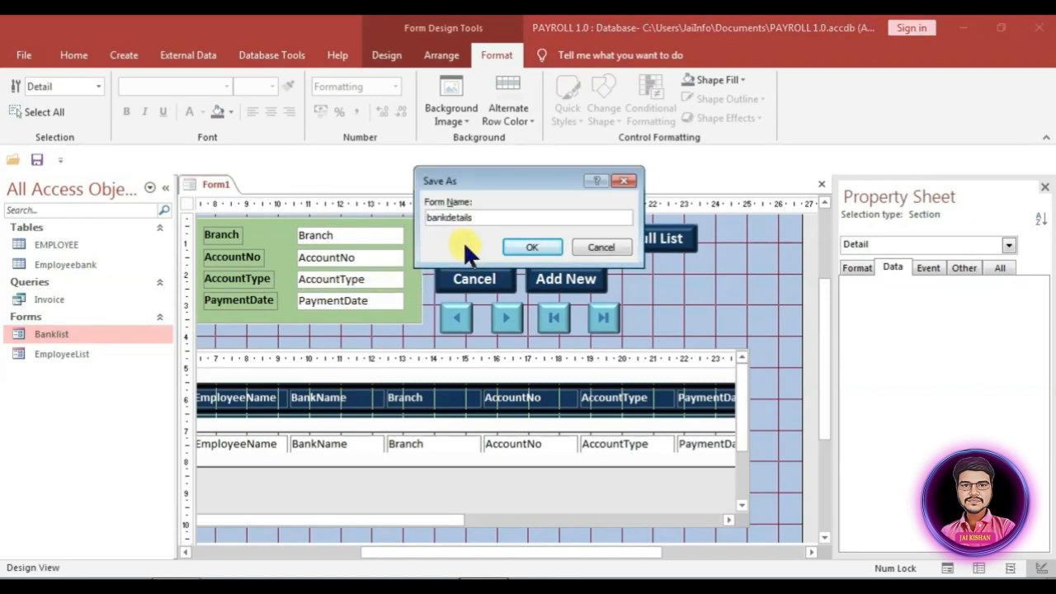
click(532, 247)
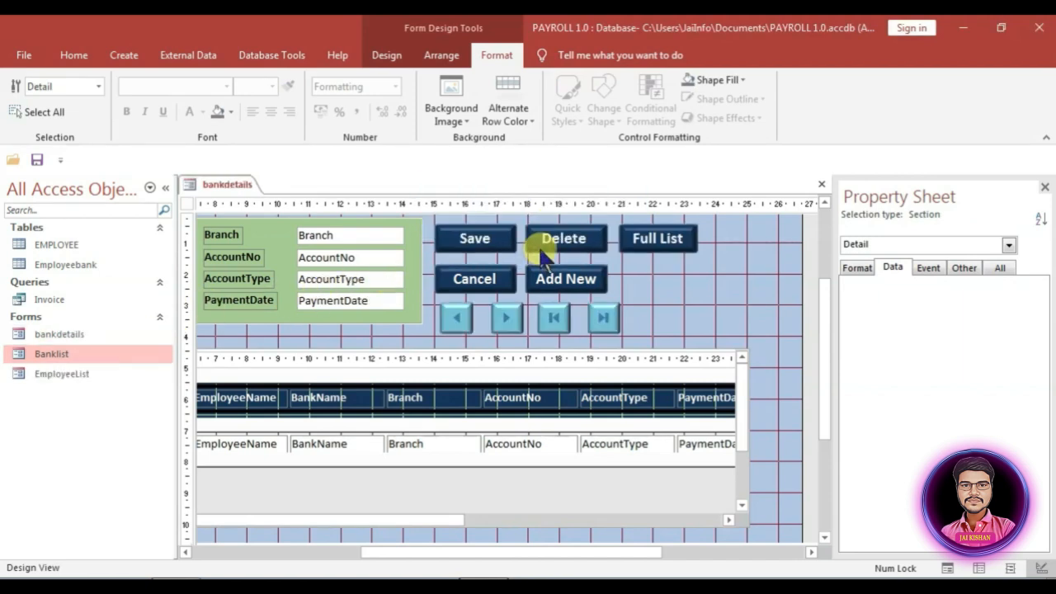
double_click(69, 335)
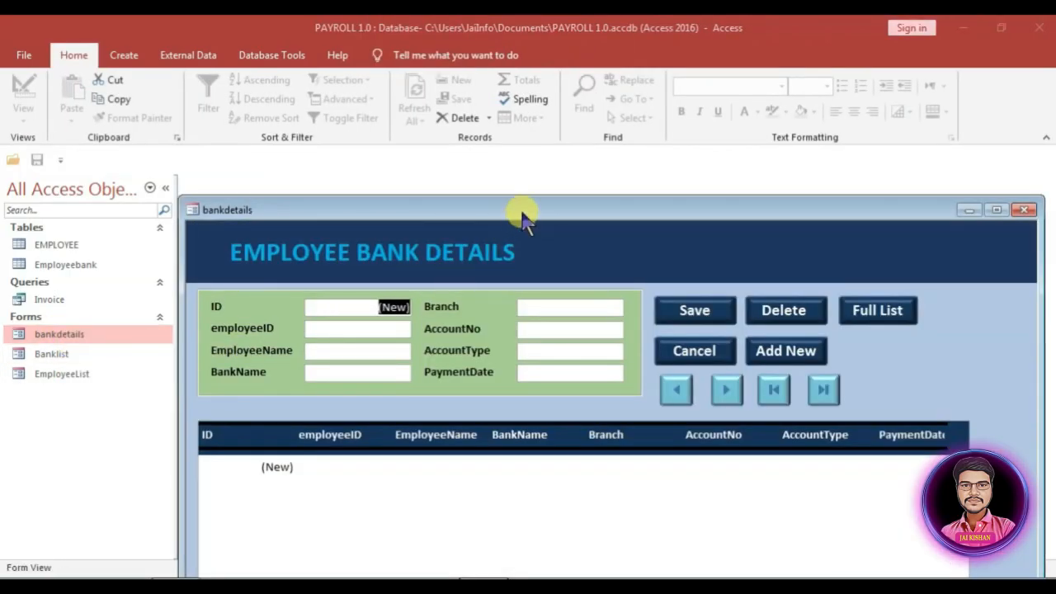
Step: Switch bankdetails to Design View and move the EMPLOYEE BANK DETAILS title toward the centre
drag(519, 212, 417, 70)
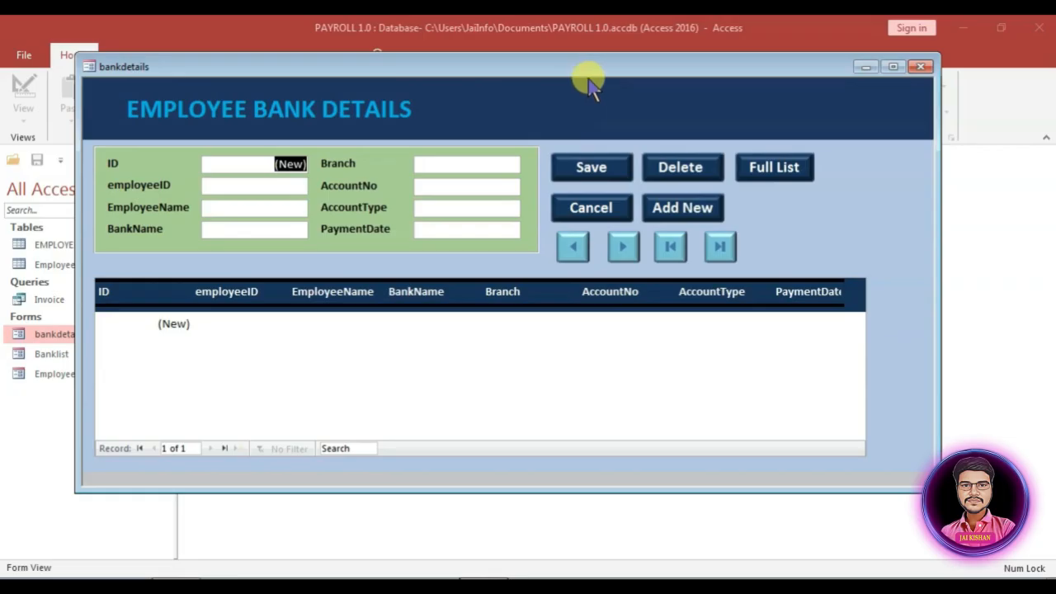
right_click(530, 88)
click(591, 137)
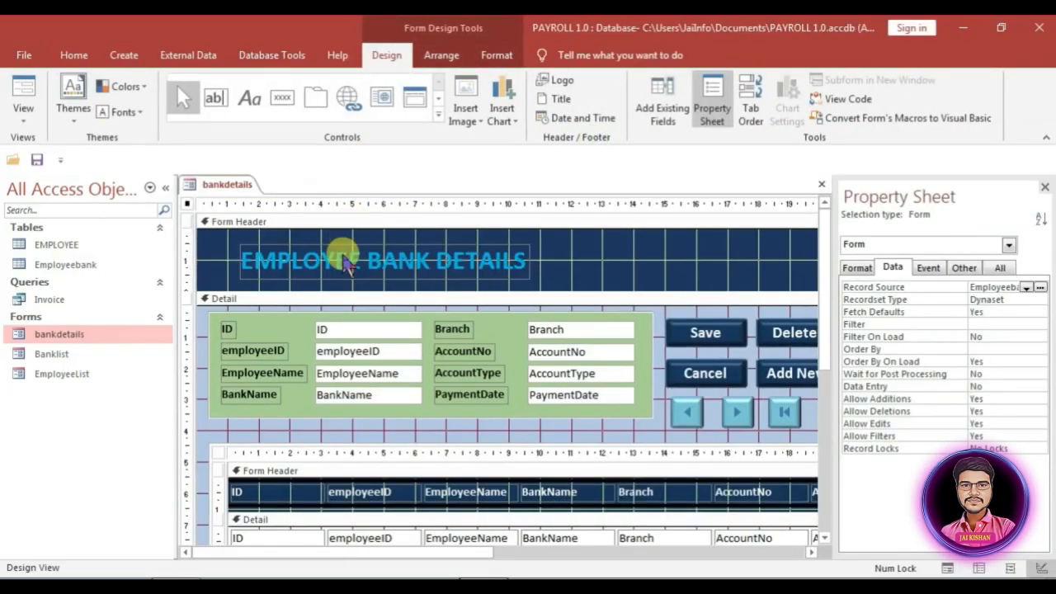
drag(338, 262, 534, 257)
Step: Reopen bankdetails to check the centred title, then close it saving the changes
double_click(82, 329)
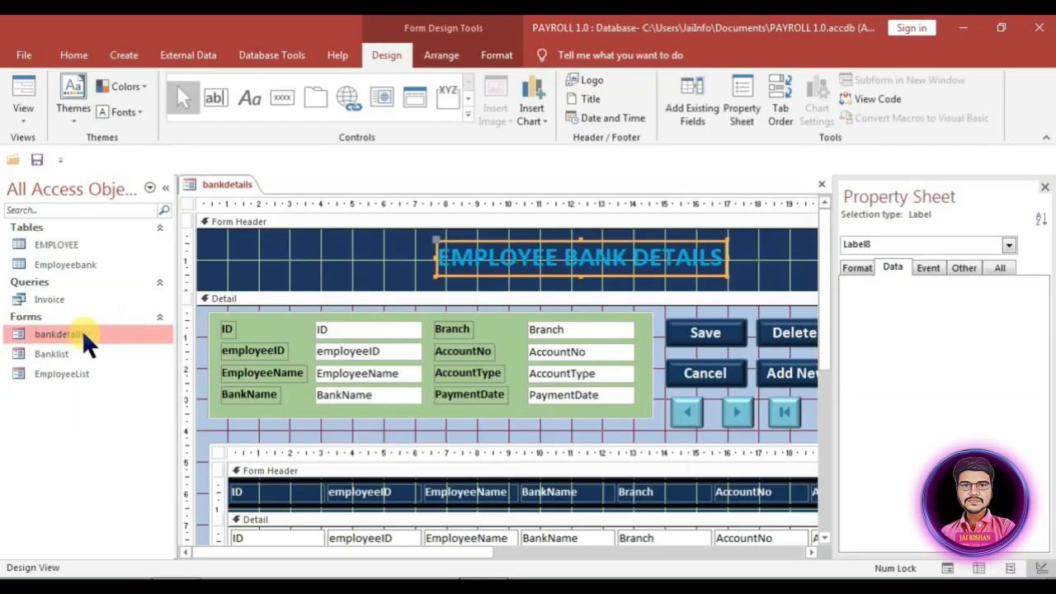
drag(700, 213, 593, 96)
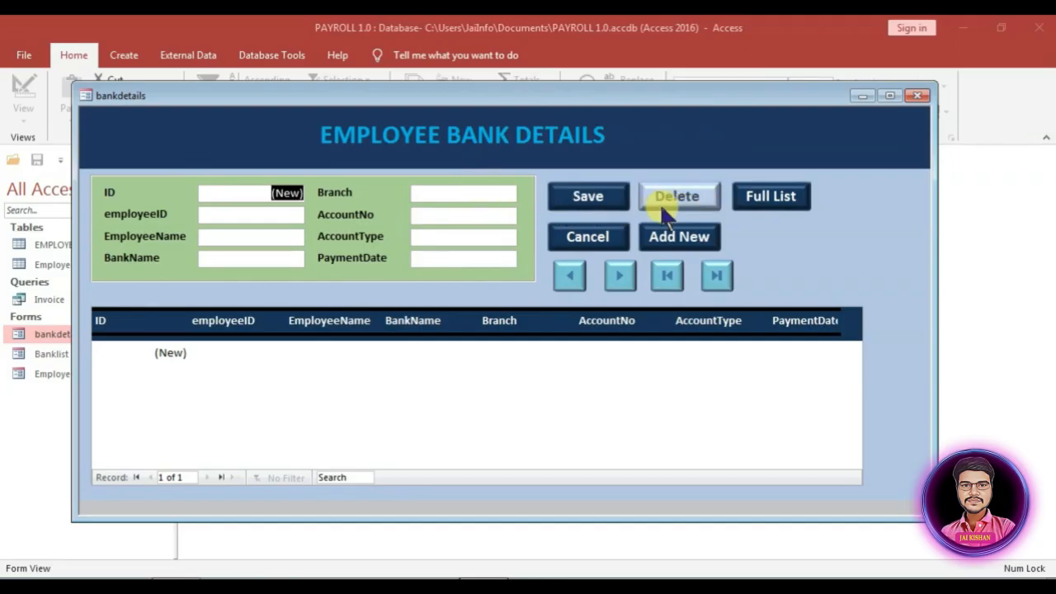
click(917, 95)
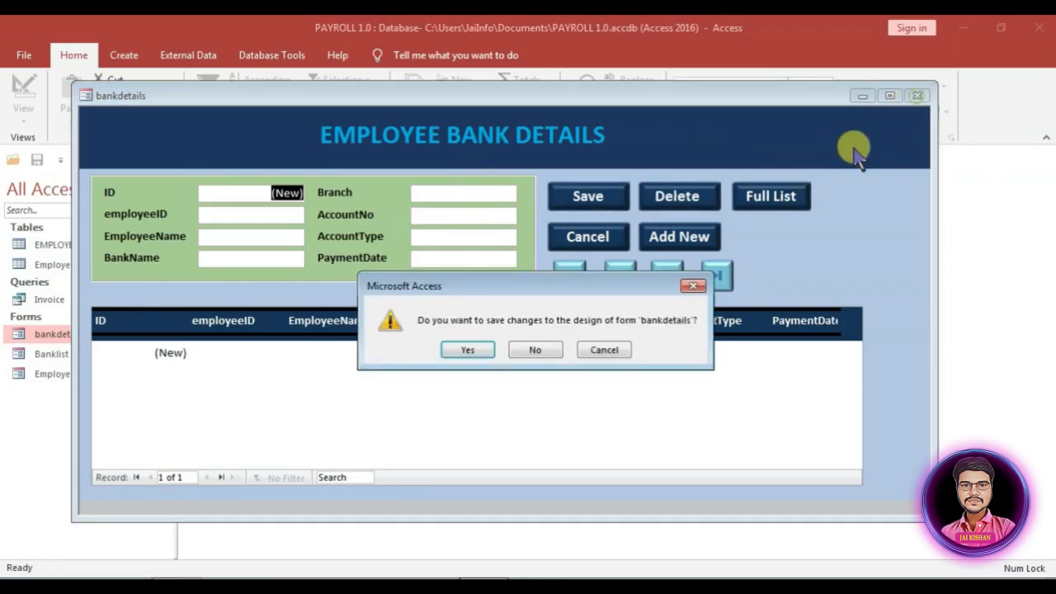
click(467, 350)
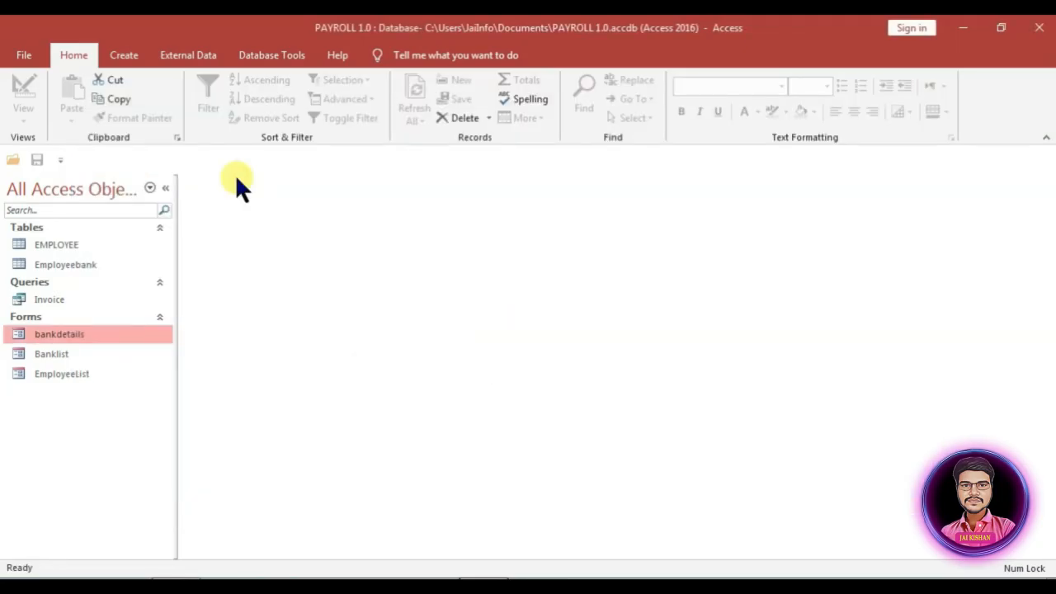
Step: Create a new blank form in Design view and widen its design area
click(112, 59)
click(340, 105)
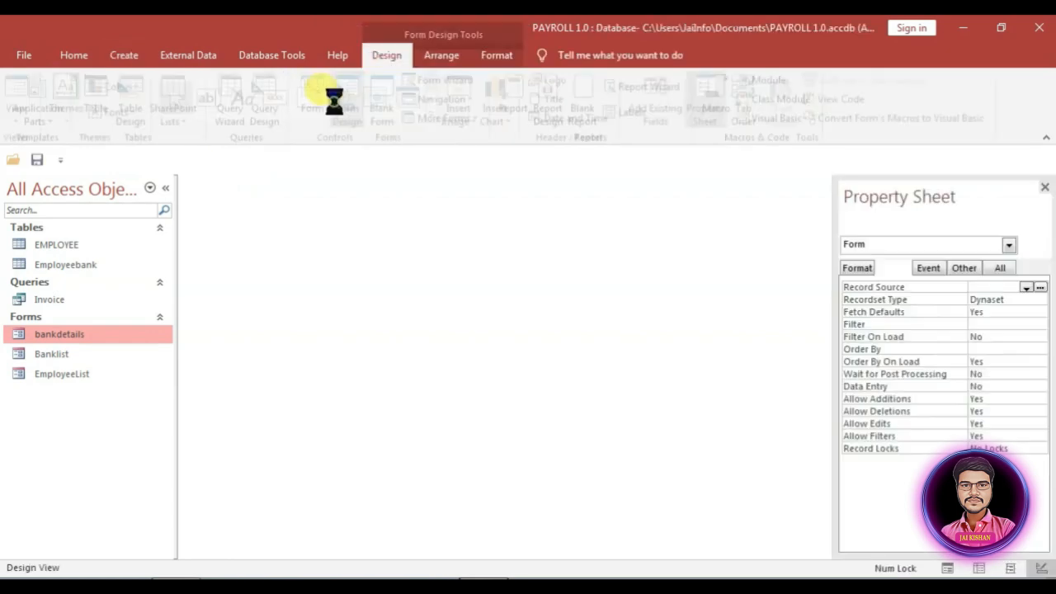
drag(583, 340, 790, 335)
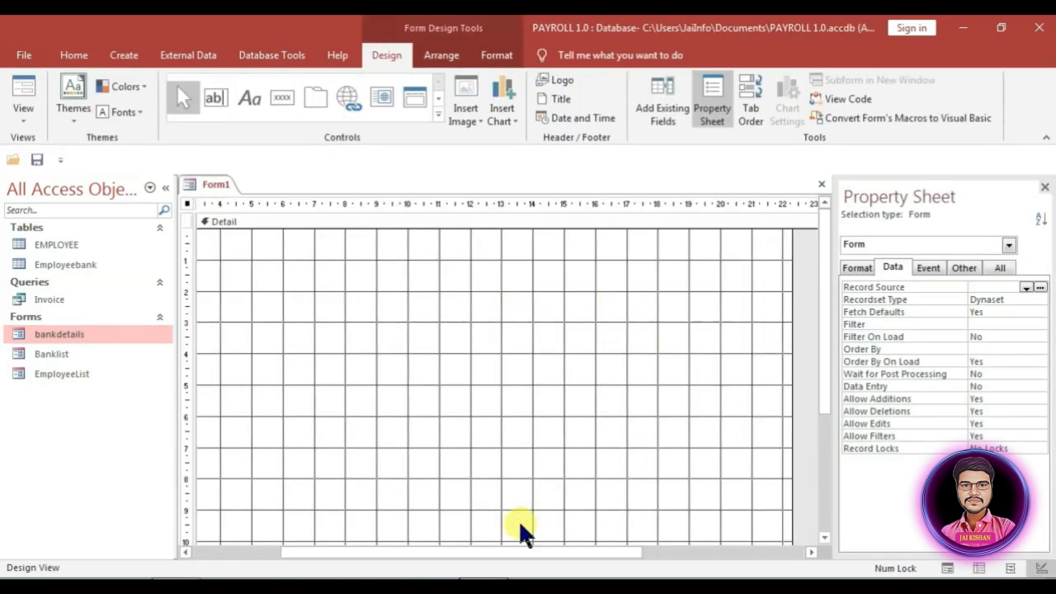
drag(505, 552, 309, 557)
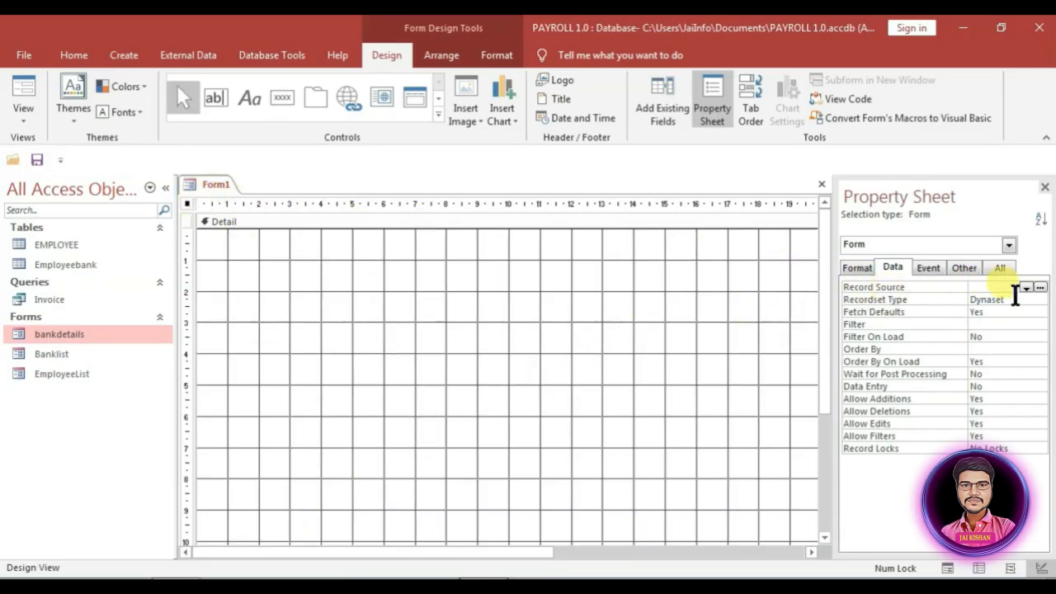
Step: Set the form's Record Source to the Invoice query and show its field list
click(1027, 288)
click(1003, 321)
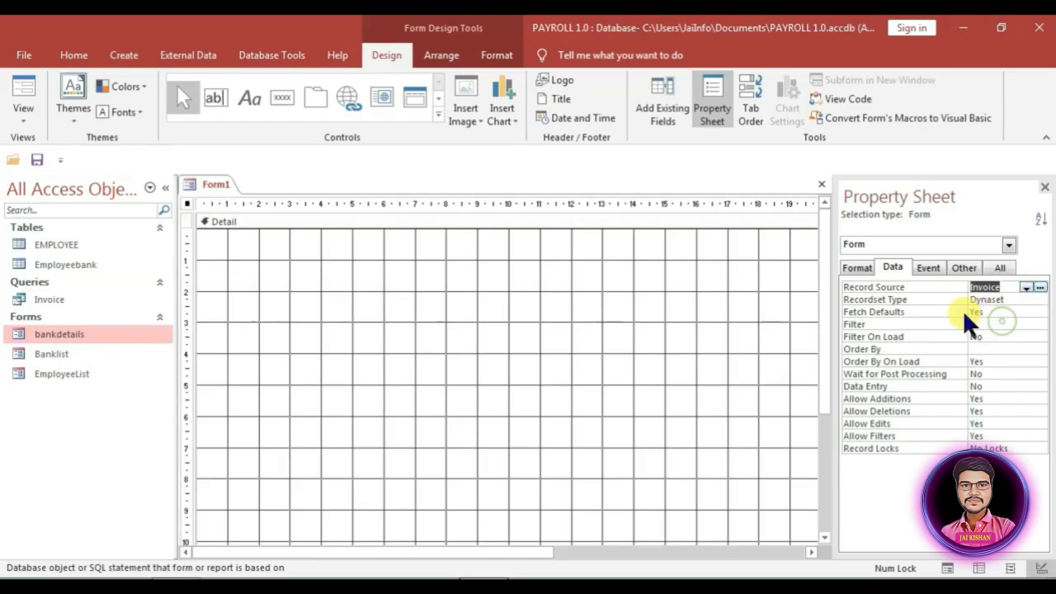
click(667, 96)
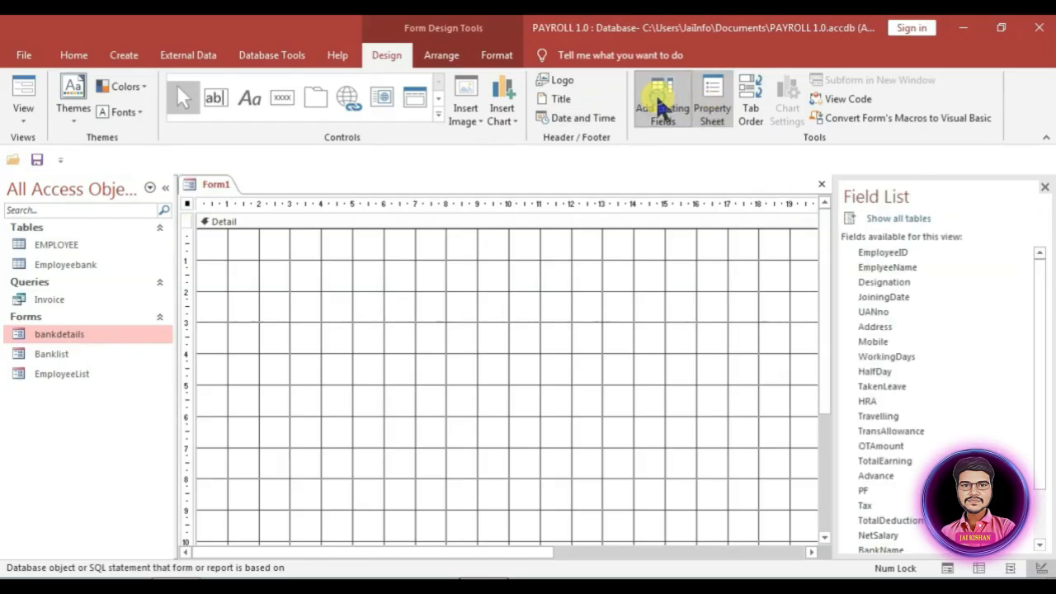
Step: Add all employee fields from EmployeeID through PaymentDate to the blank form
click(899, 250)
scroll(924, 297, down, 2)
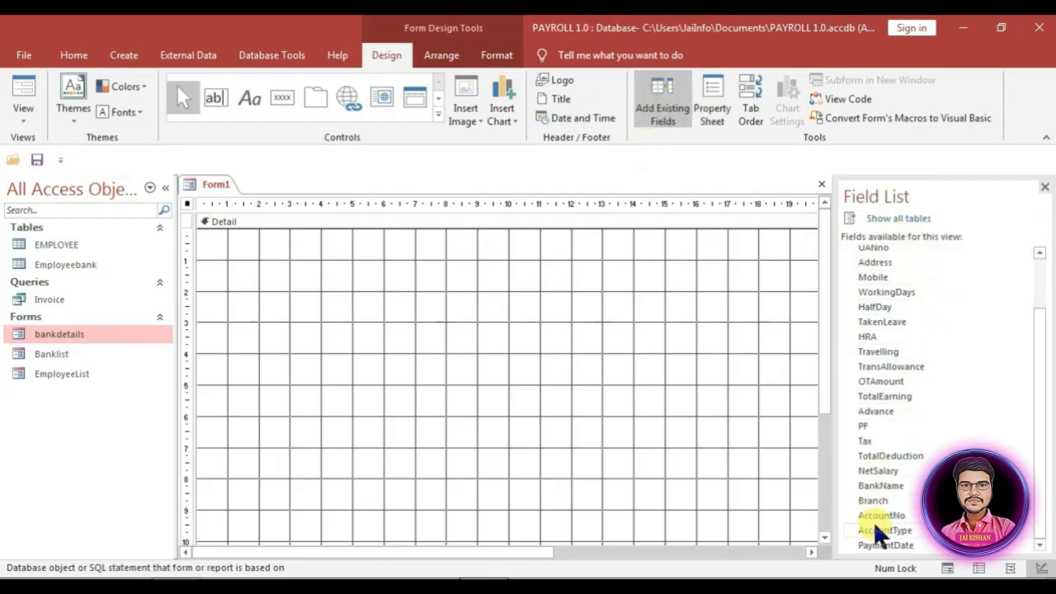
shift+click(888, 546)
drag(884, 288, 391, 258)
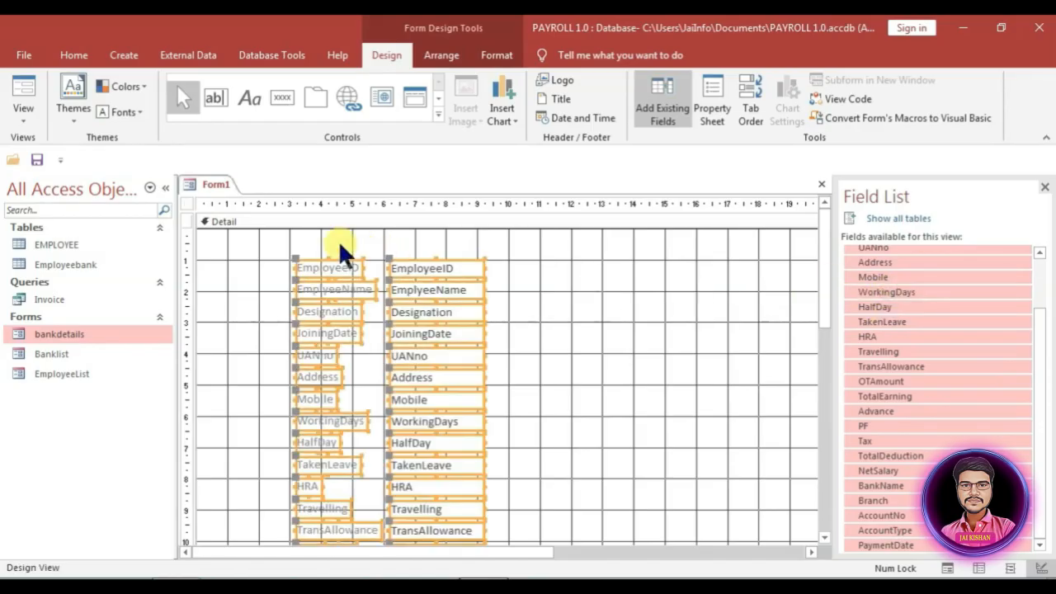
Step: Make the field labels black and bold
click(497, 54)
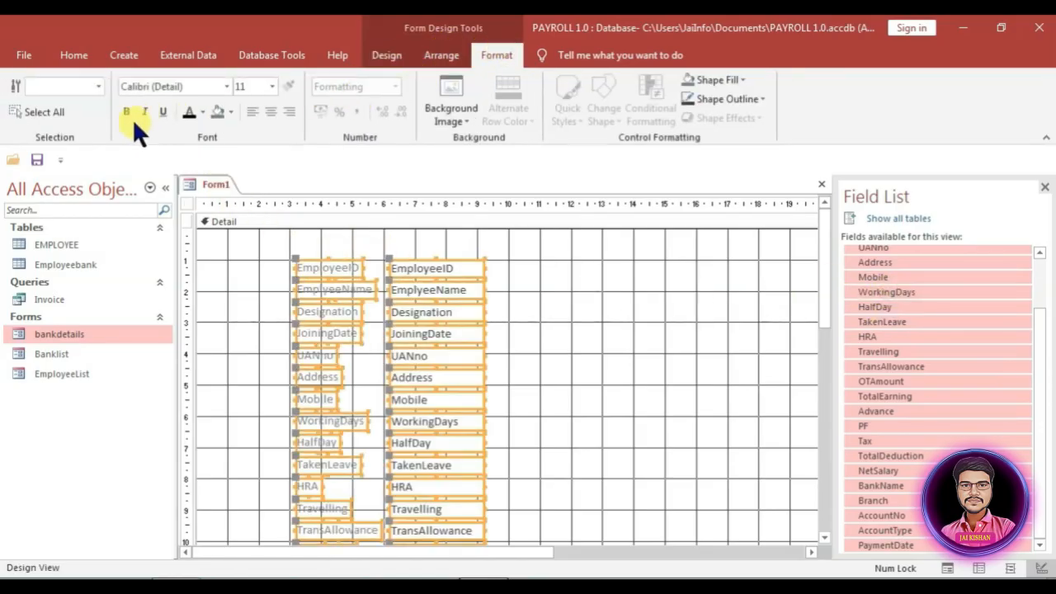
click(191, 108)
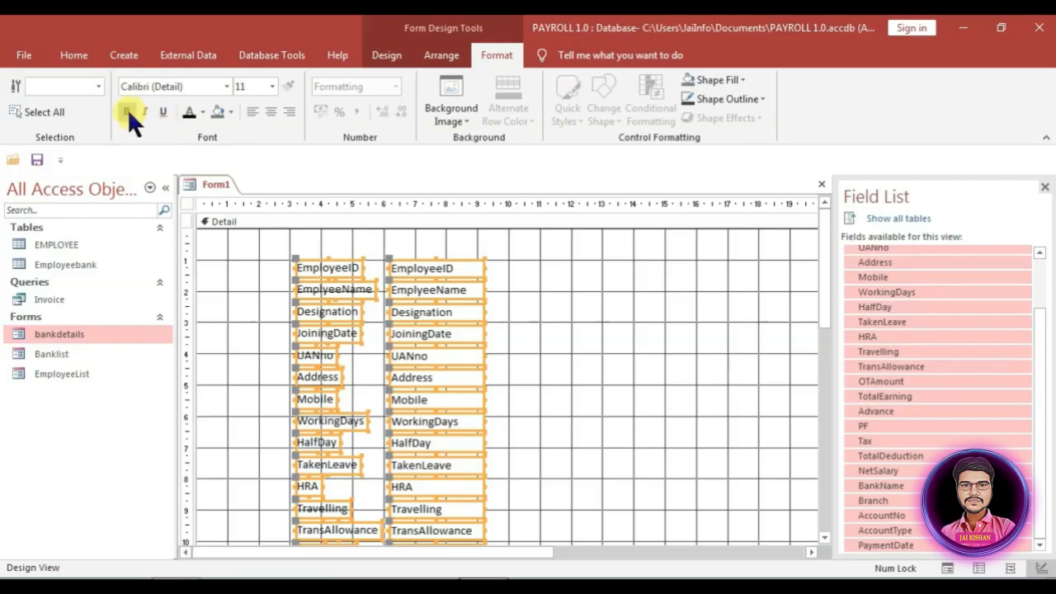
scroll(307, 239, down, 1)
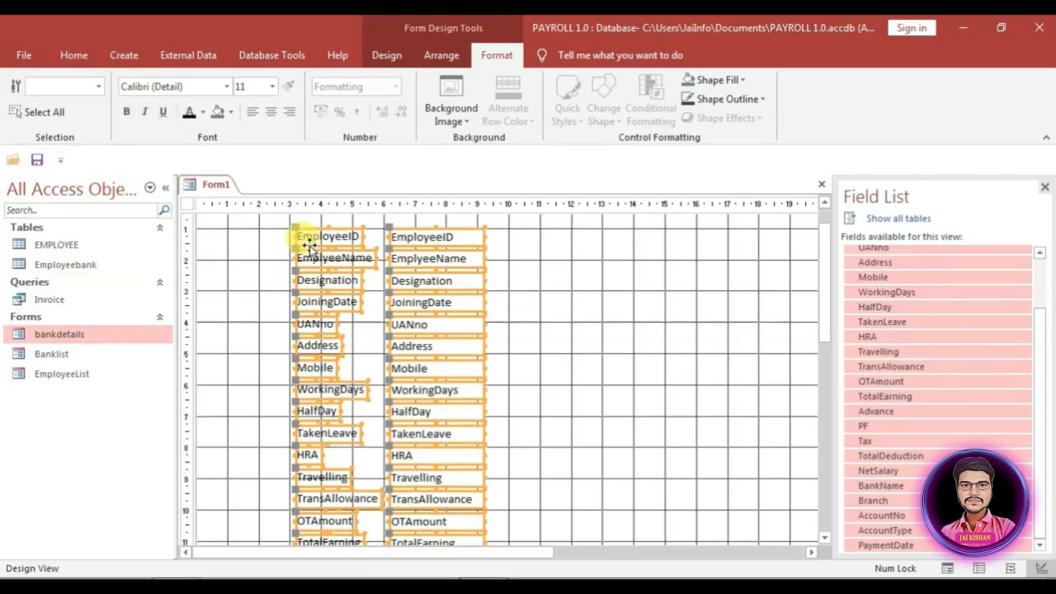
drag(287, 280, 326, 486)
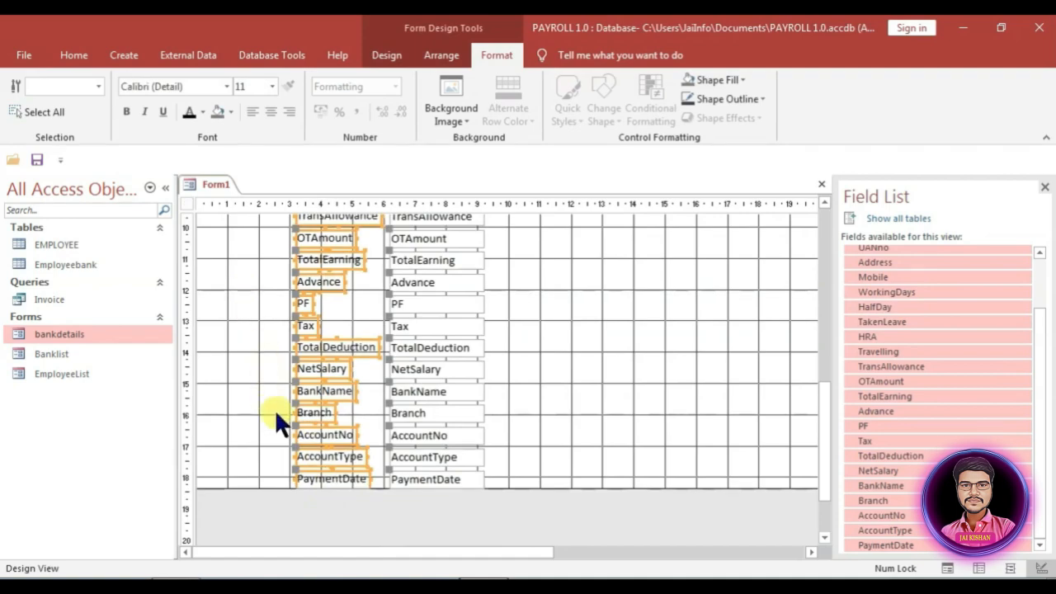
click(124, 109)
scroll(222, 297, up, 5)
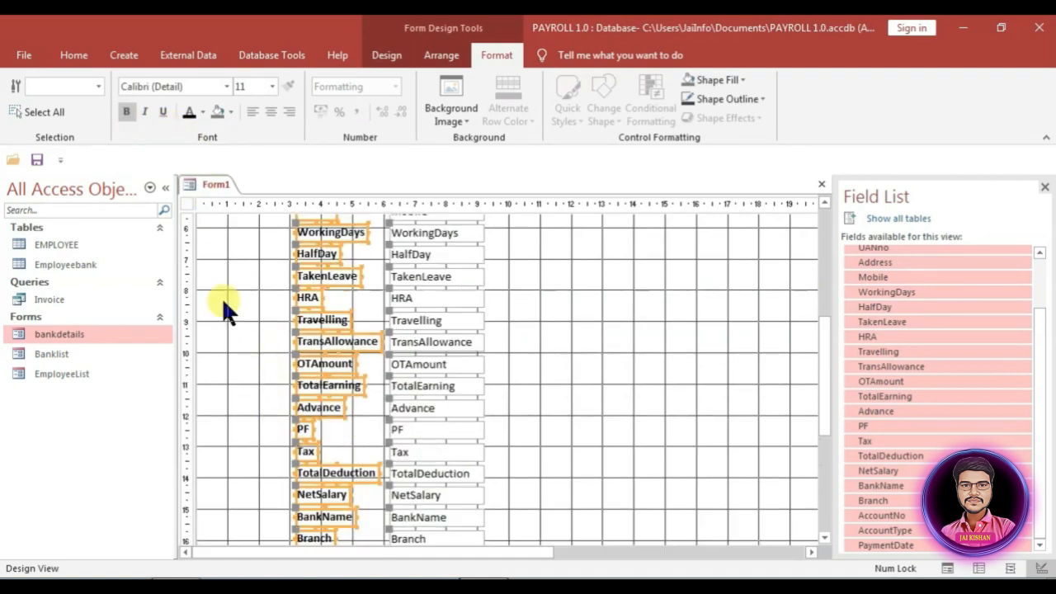
click(634, 311)
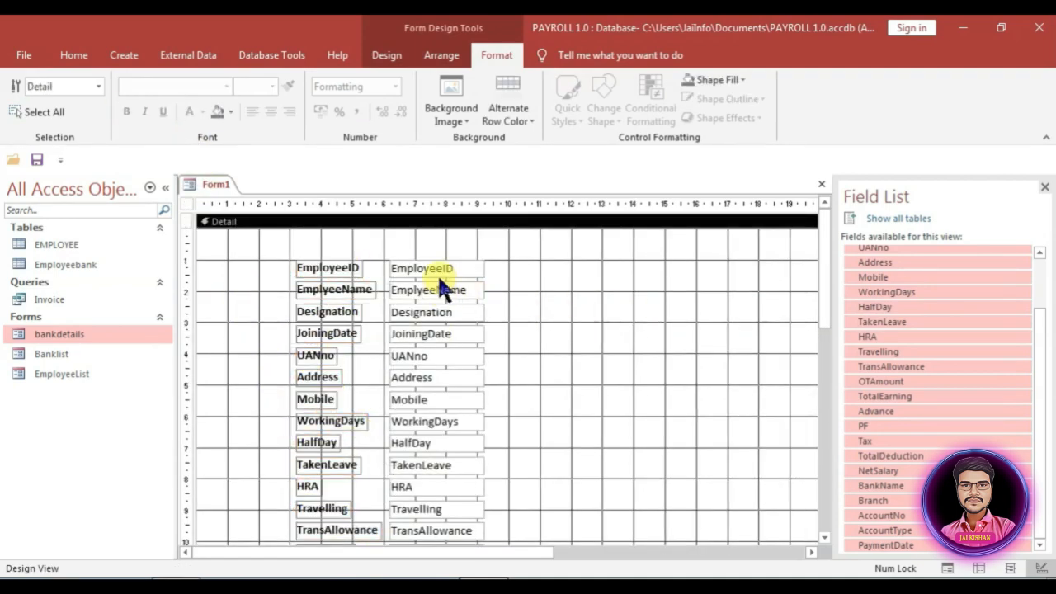
Step: Shift all fields lower right, then move the EmployeeID–Mobile group to the top-left
key(ctrl+a)
drag(339, 284, 642, 324)
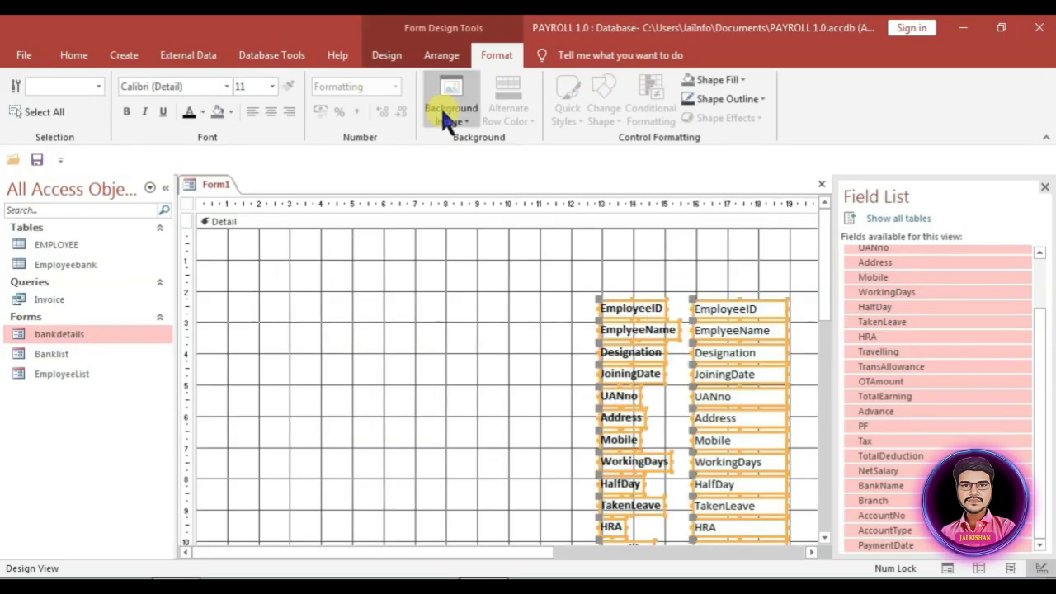
click(704, 284)
drag(613, 270, 726, 442)
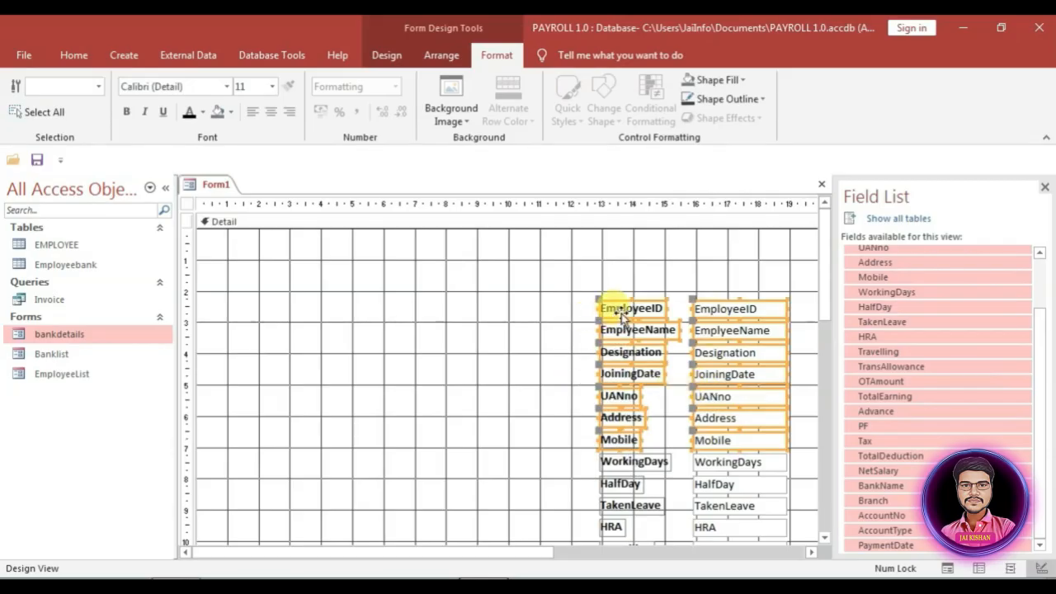
drag(614, 307, 241, 254)
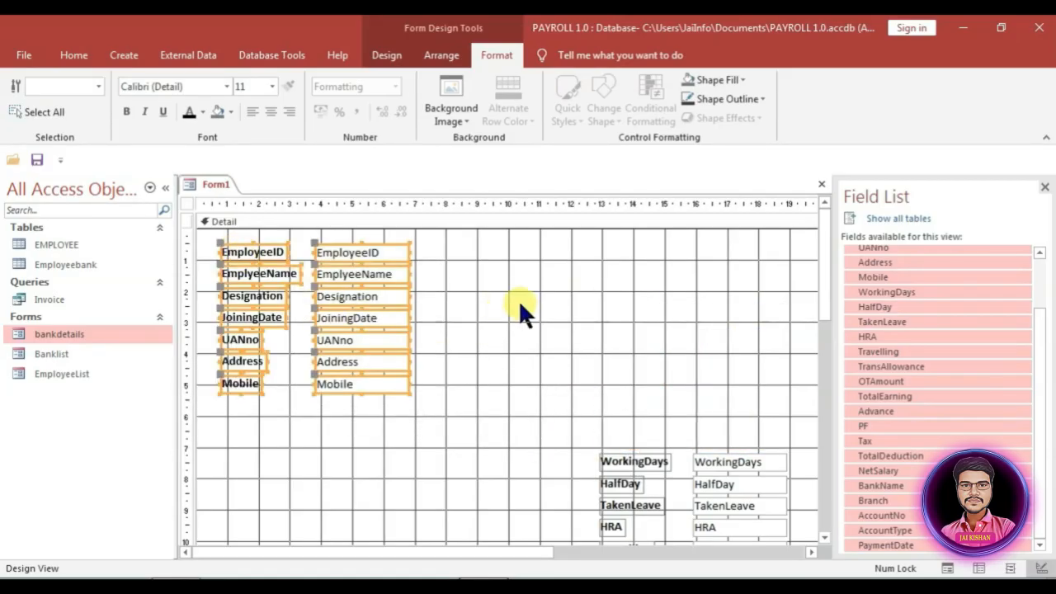
Step: Draw a rectangle enclosing the EmployeeID–Mobile fields
click(387, 54)
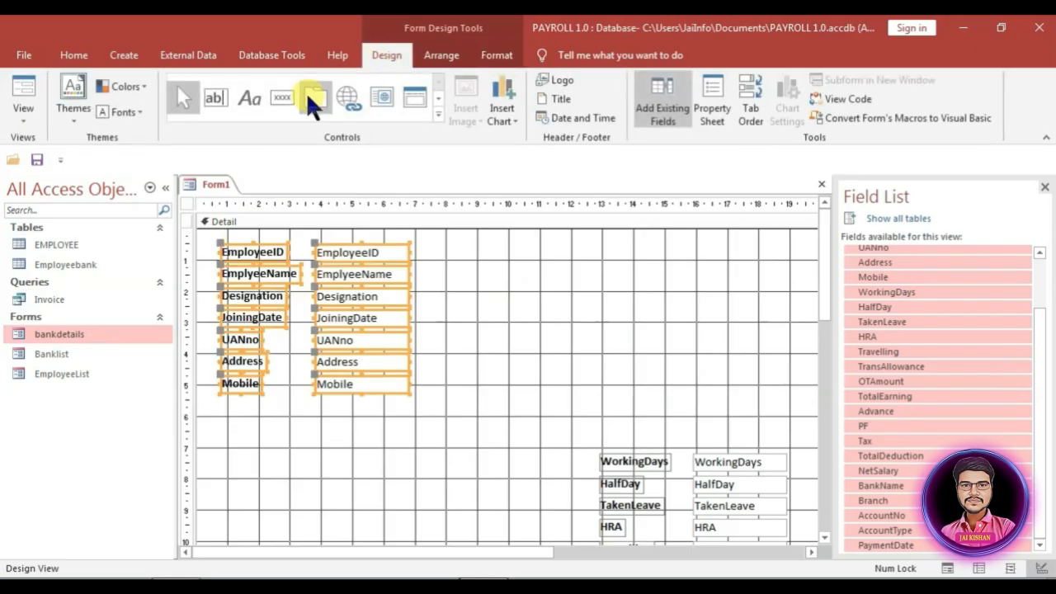
click(438, 114)
click(394, 121)
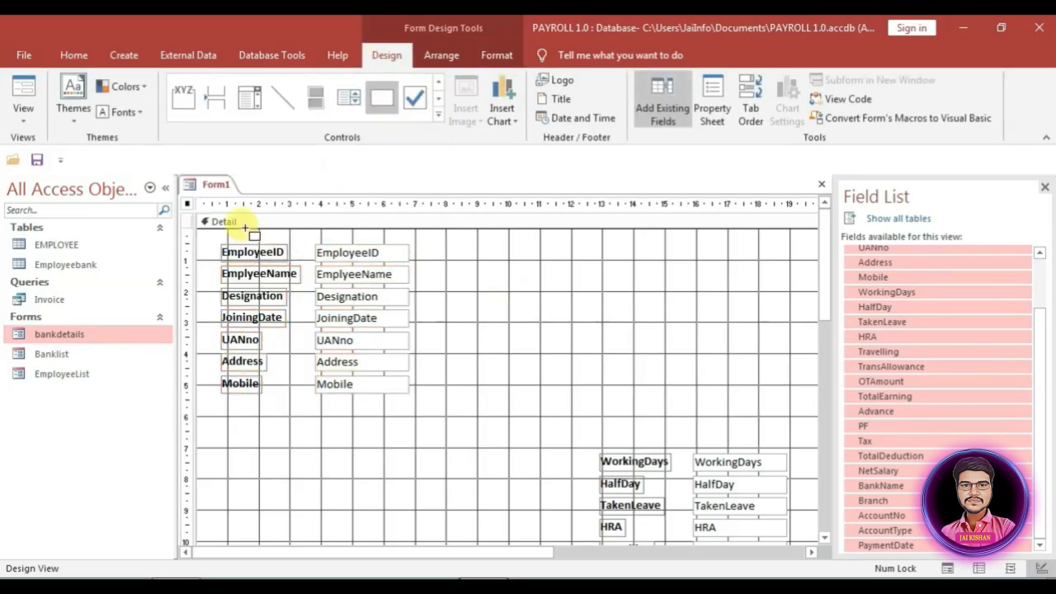
mouse_move(209, 241)
mouse_down()
mouse_move(437, 417)
mouse_move(421, 401)
mouse_up()
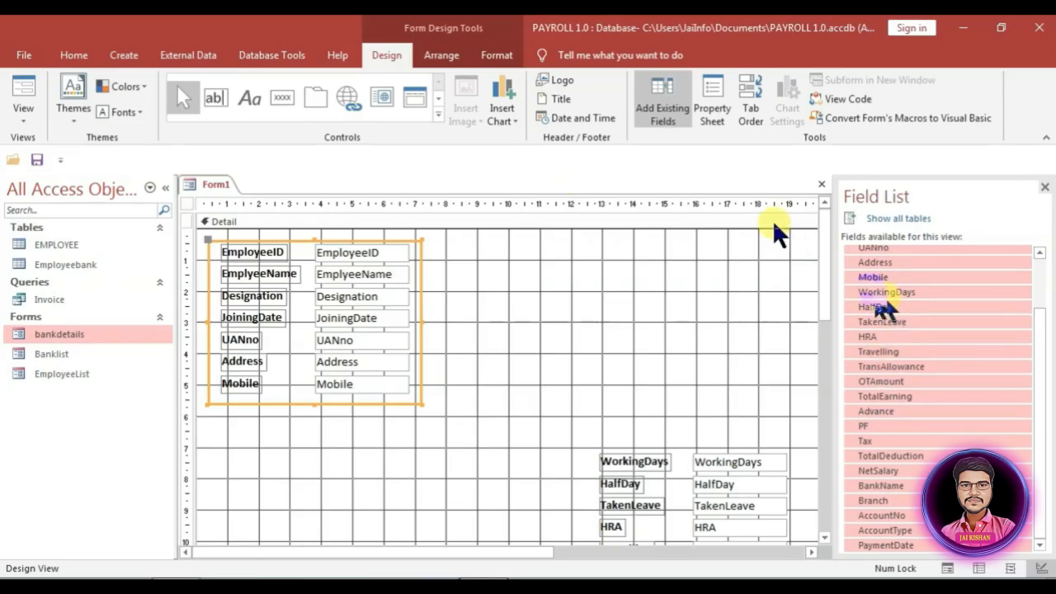
Step: Fill the rectangle dark green (Accent 6) and send it behind the fields
click(713, 109)
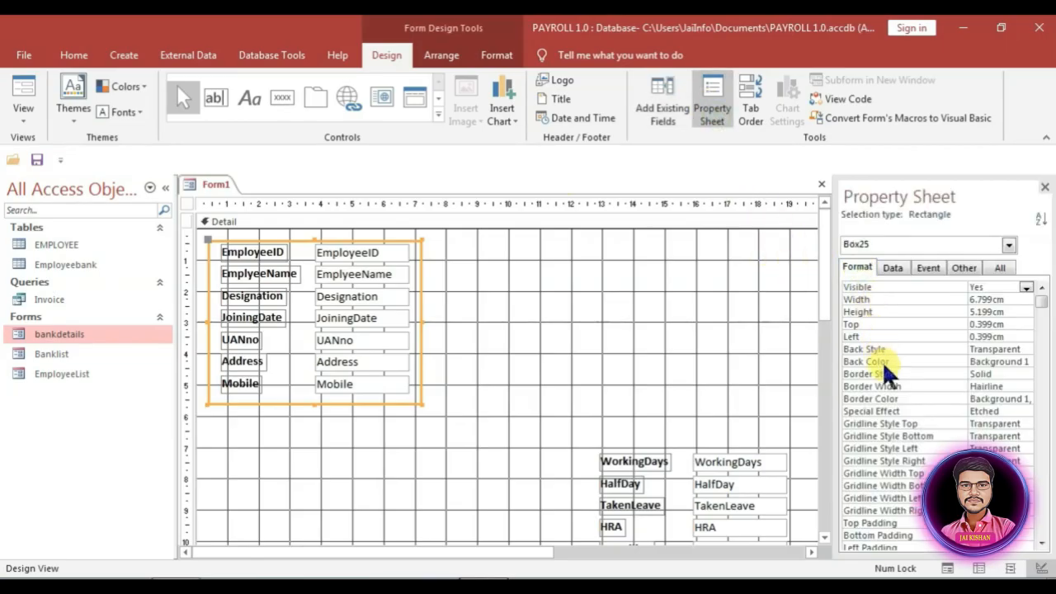
click(982, 361)
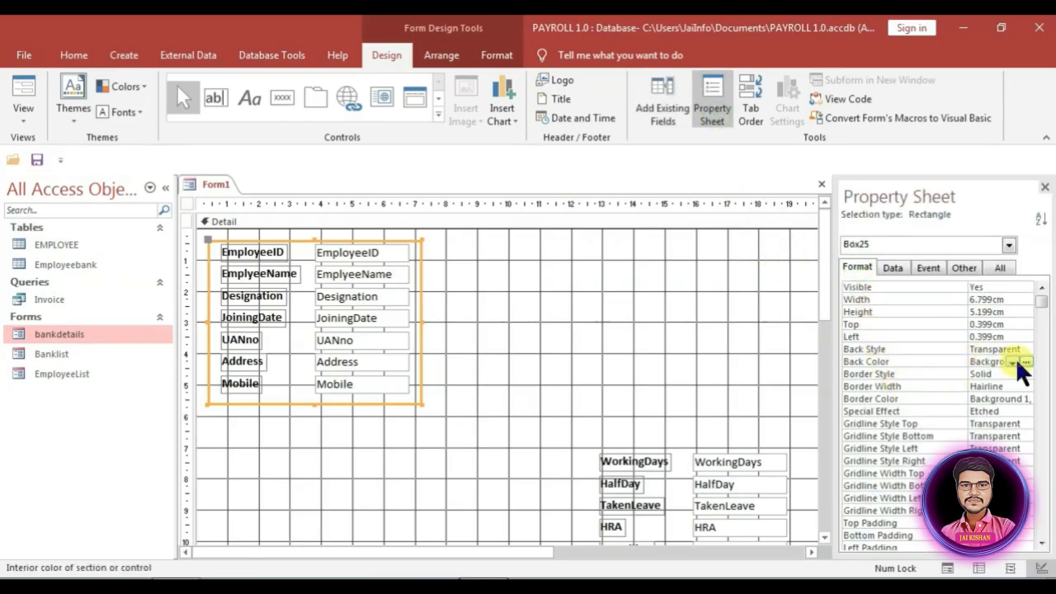
click(1025, 361)
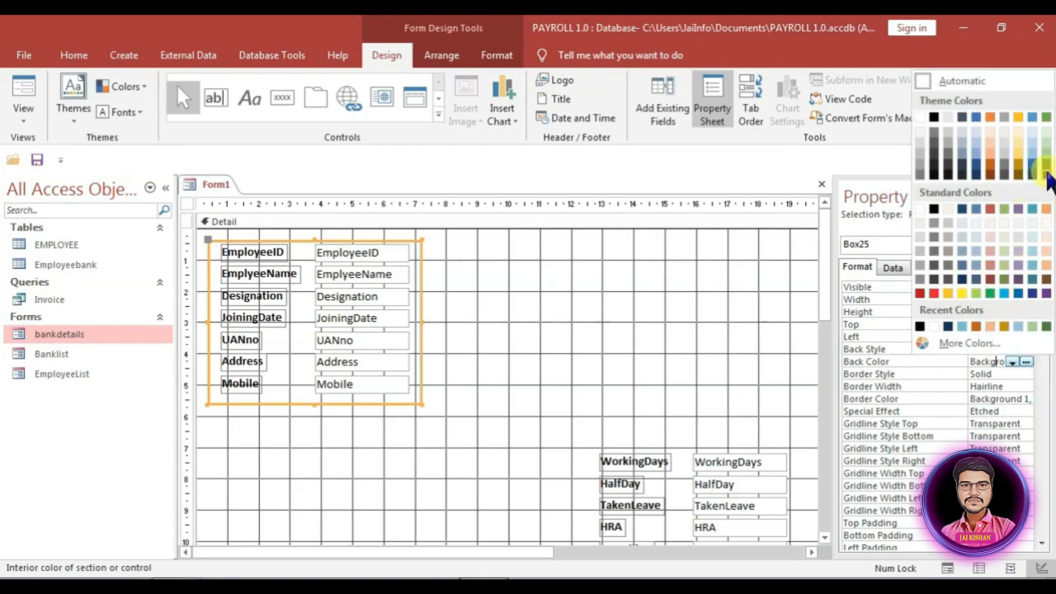
click(1045, 172)
right_click(306, 299)
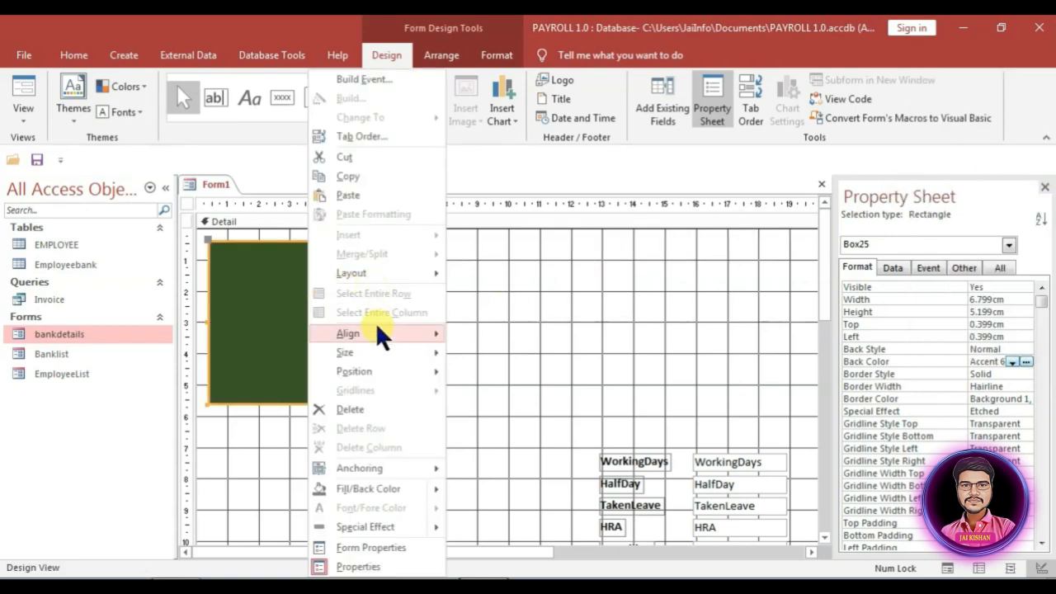
mouse_move(371, 372)
click(436, 371)
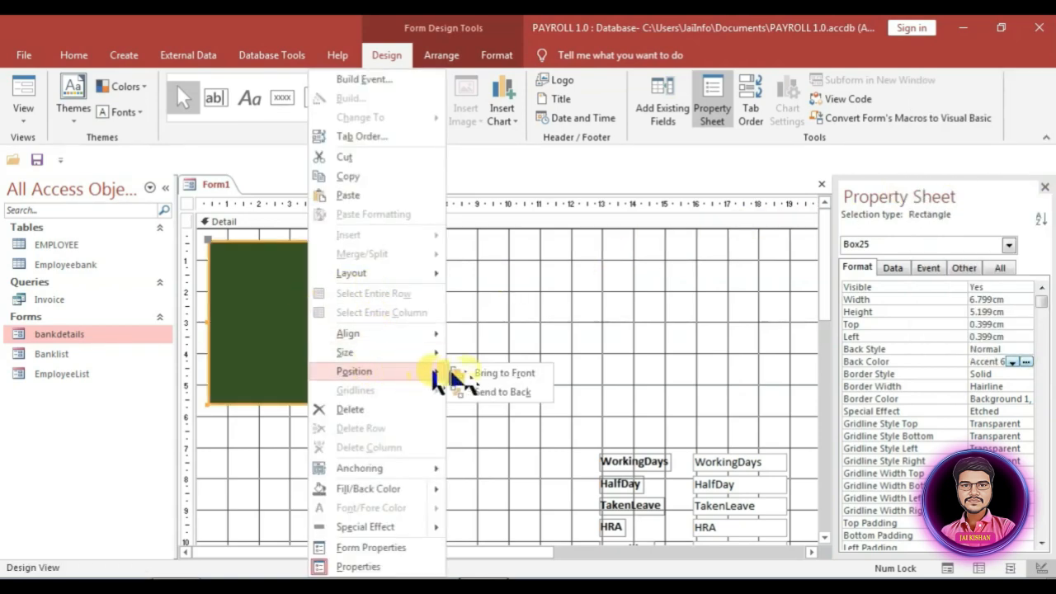
click(492, 391)
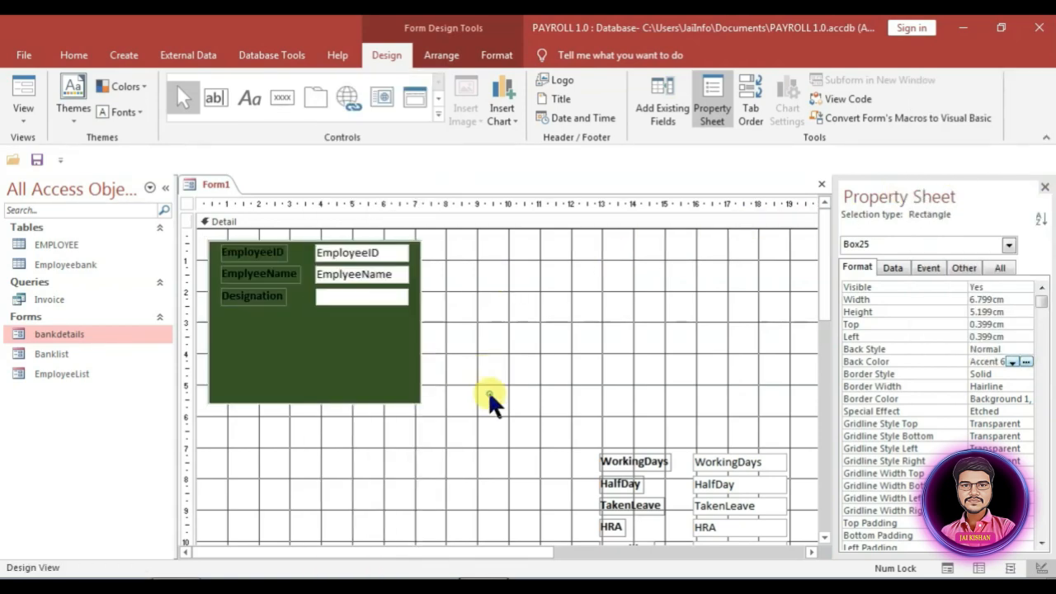
click(444, 348)
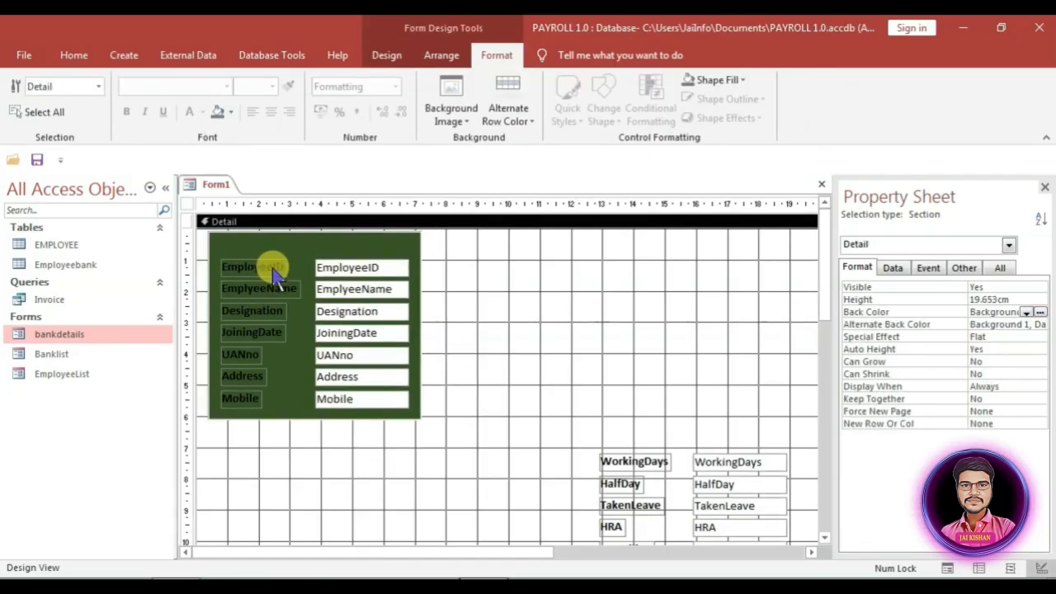
Step: Space out the left-column captions: Employee ID, Employee Name, Joining Date, UAN no
click(272, 269)
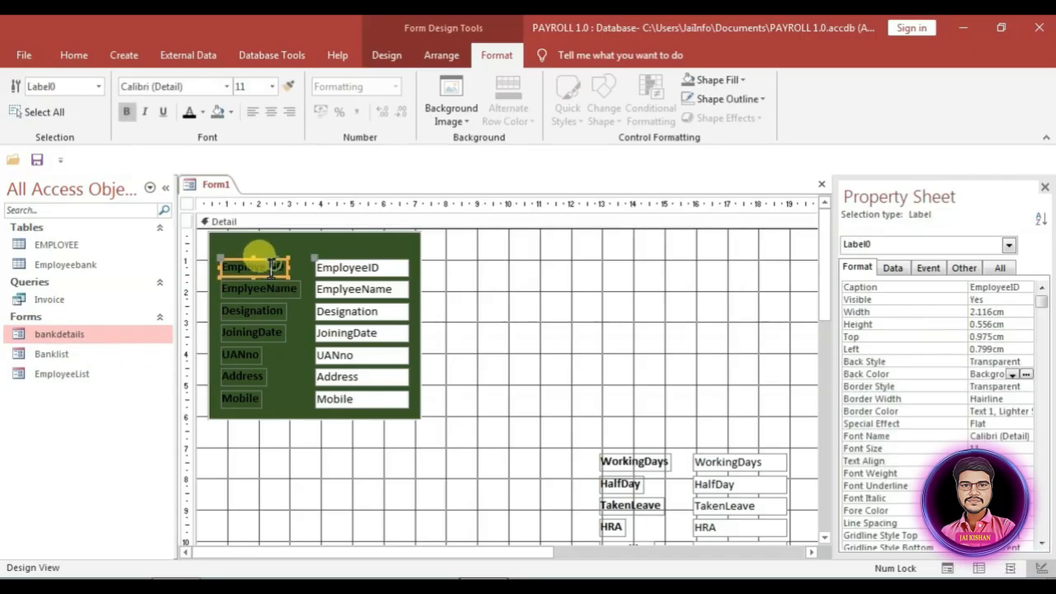
click(272, 267)
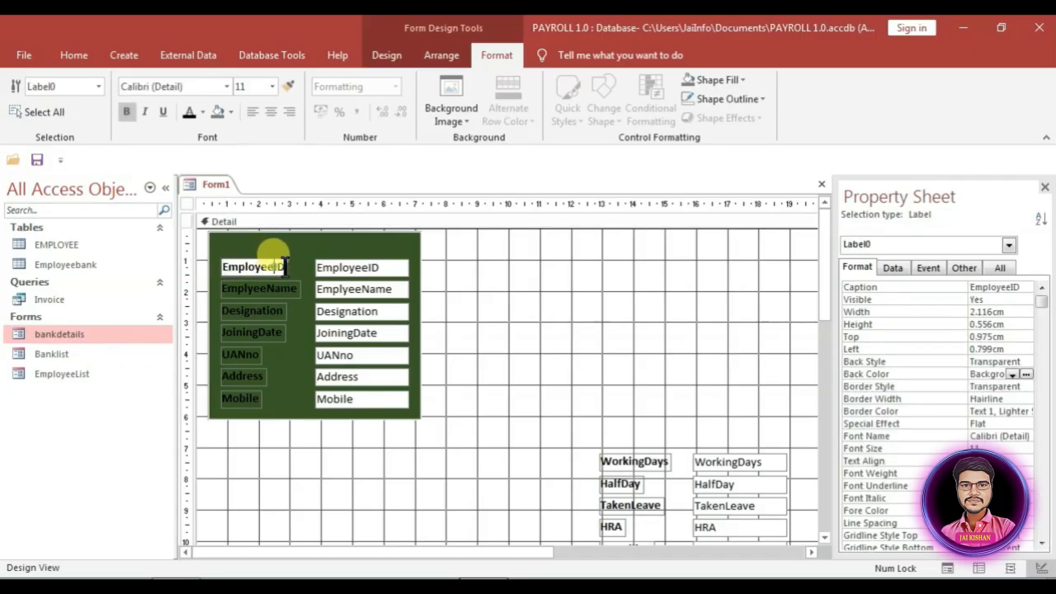
click(274, 291)
click(275, 291)
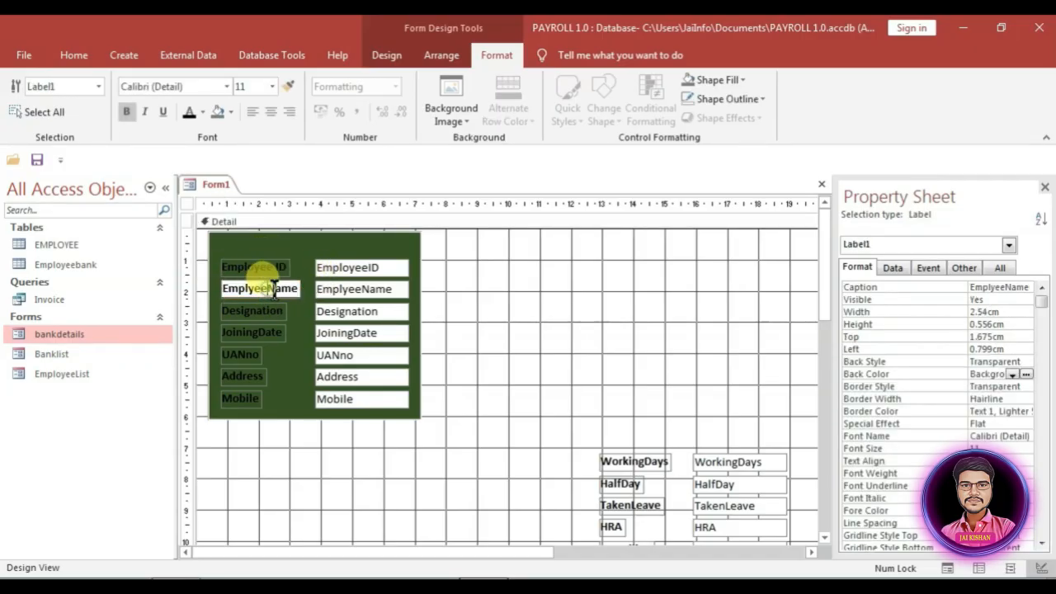
click(259, 333)
click(259, 334)
click(246, 355)
click(246, 355)
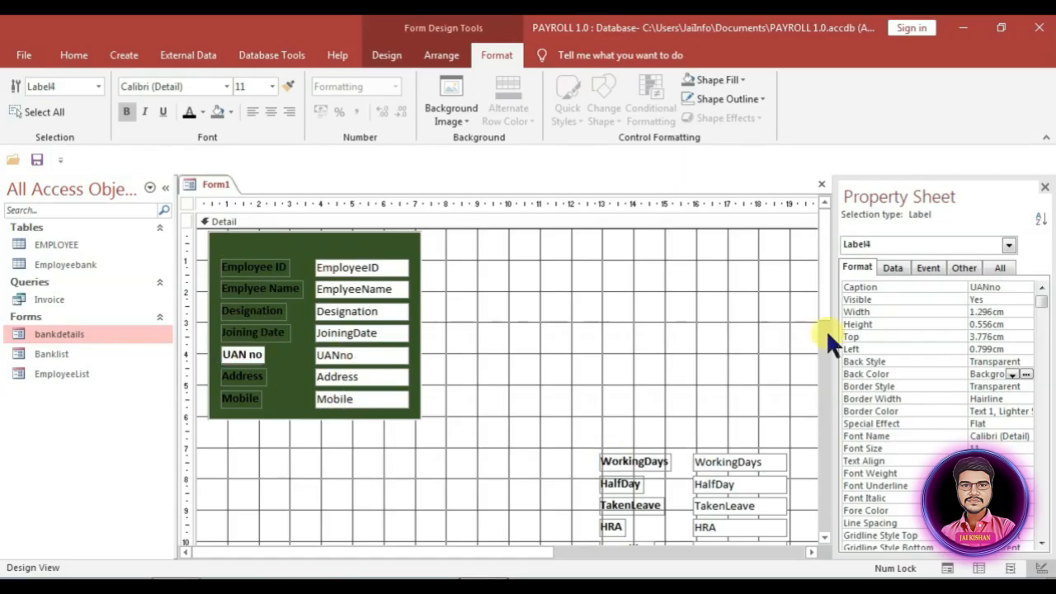
Step: Space out the remaining captions, e.g. Working Days, Taken Leave, Total Deduction, Payment Date
click(827, 334)
click(644, 256)
click(643, 257)
click(631, 300)
click(631, 300)
click(632, 366)
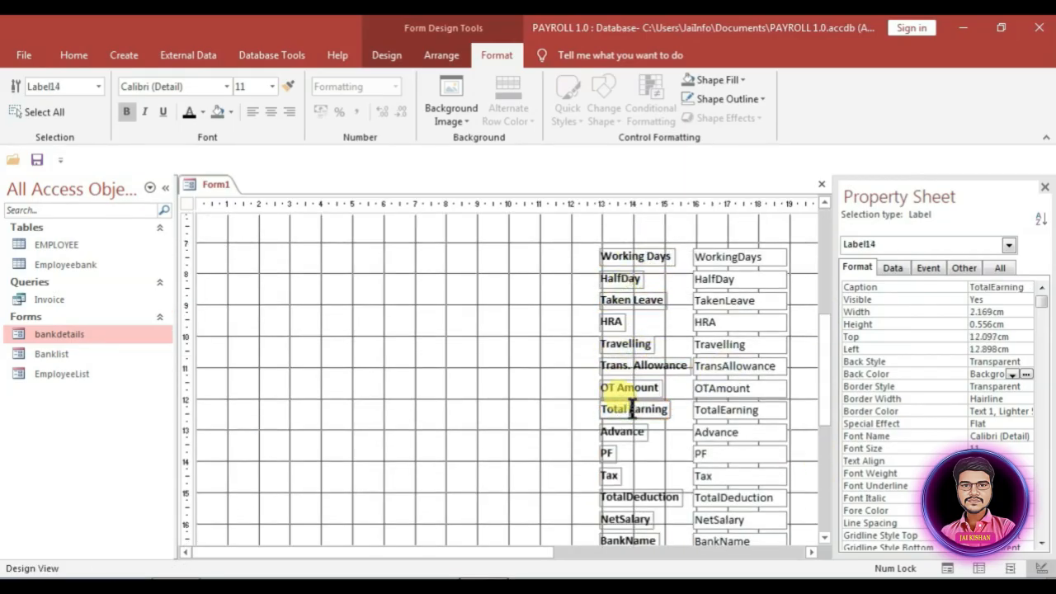
click(627, 498)
click(625, 498)
scroll(639, 472, down, 3)
click(619, 315)
click(619, 315)
click(630, 336)
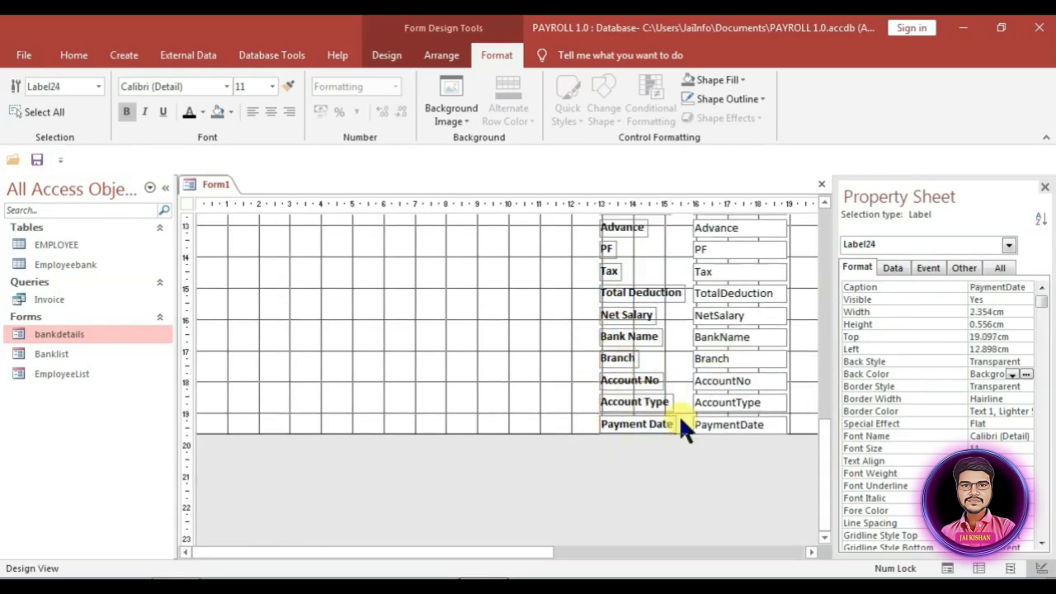
click(501, 345)
scroll(501, 345, up, 8)
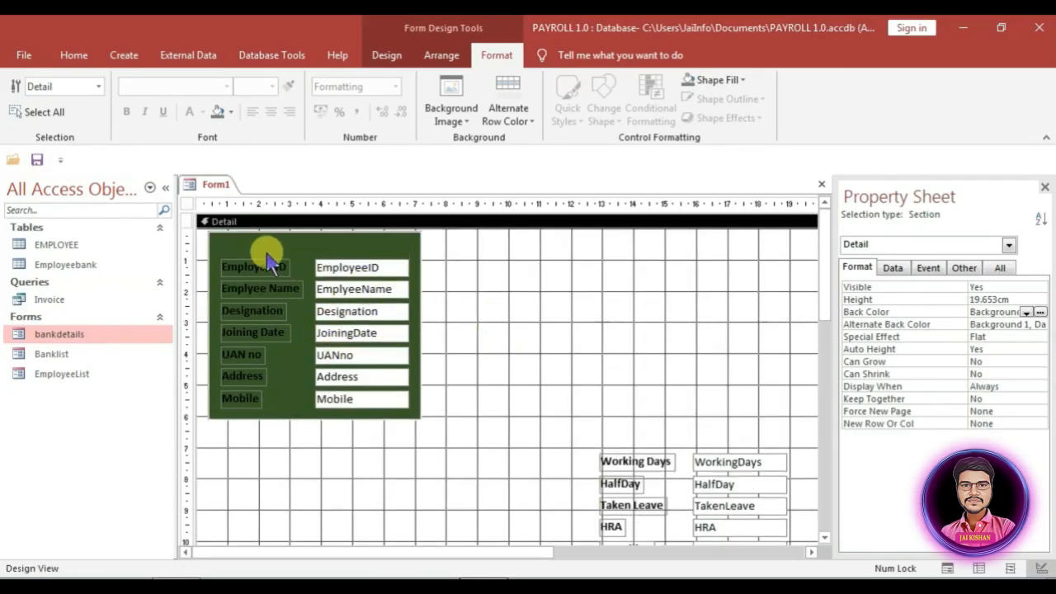
click(386, 55)
Step: Add an 'Employee Details' heading label at the top of the green panel
click(251, 98)
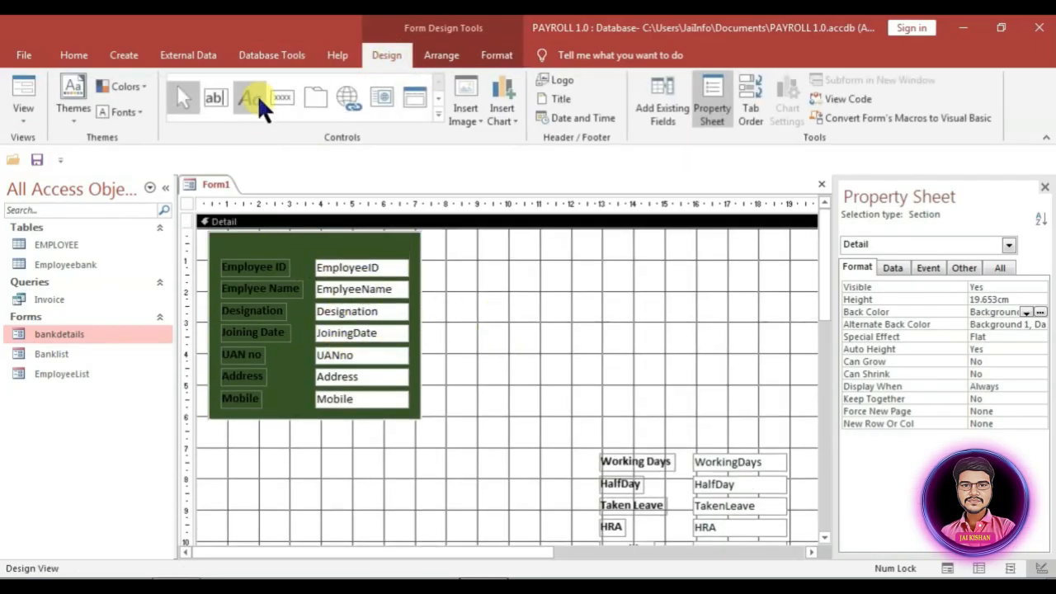
drag(229, 239, 364, 252)
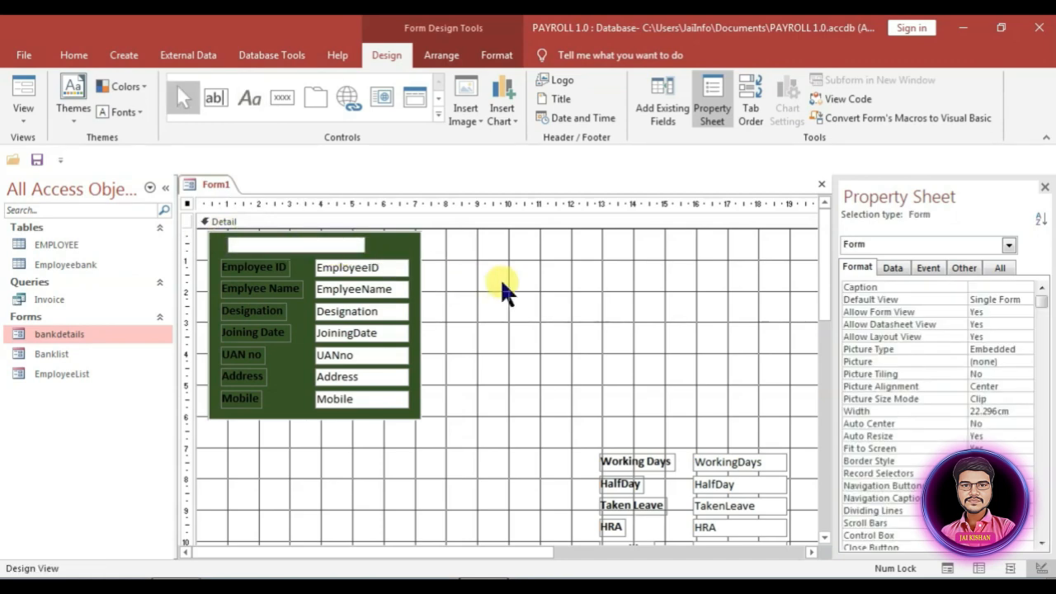
text(e)
key(BackSpace)
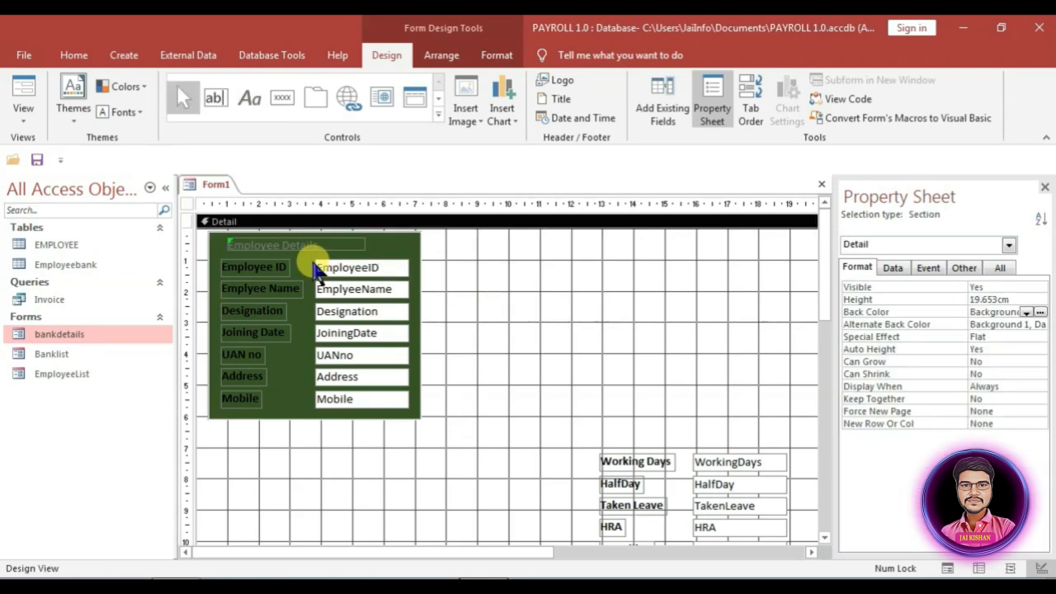
click(311, 247)
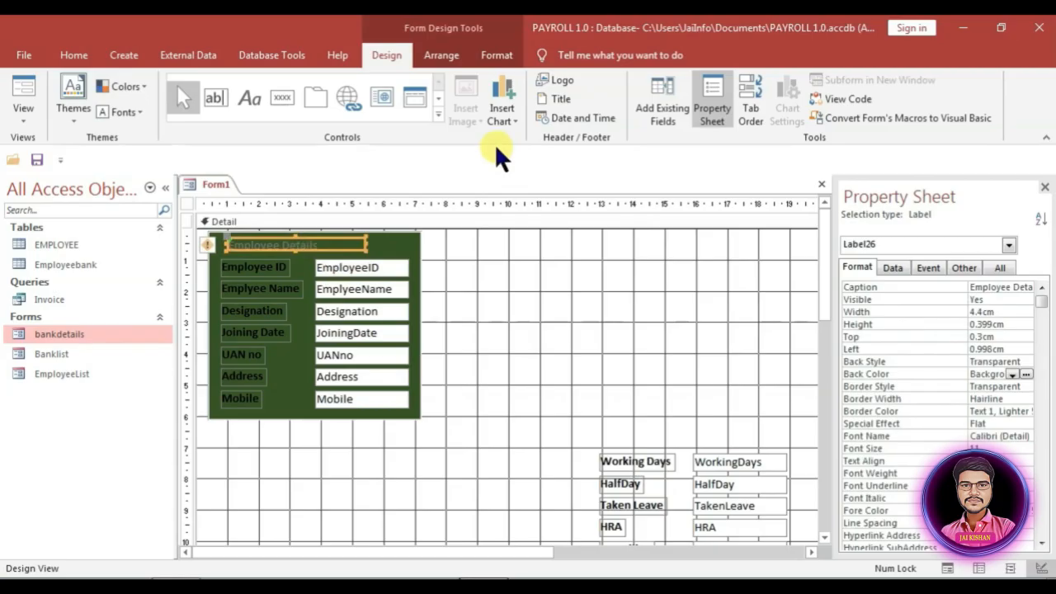
Step: Make the Employee Details heading bold at 14 pt with darker text colour
click(502, 55)
click(186, 110)
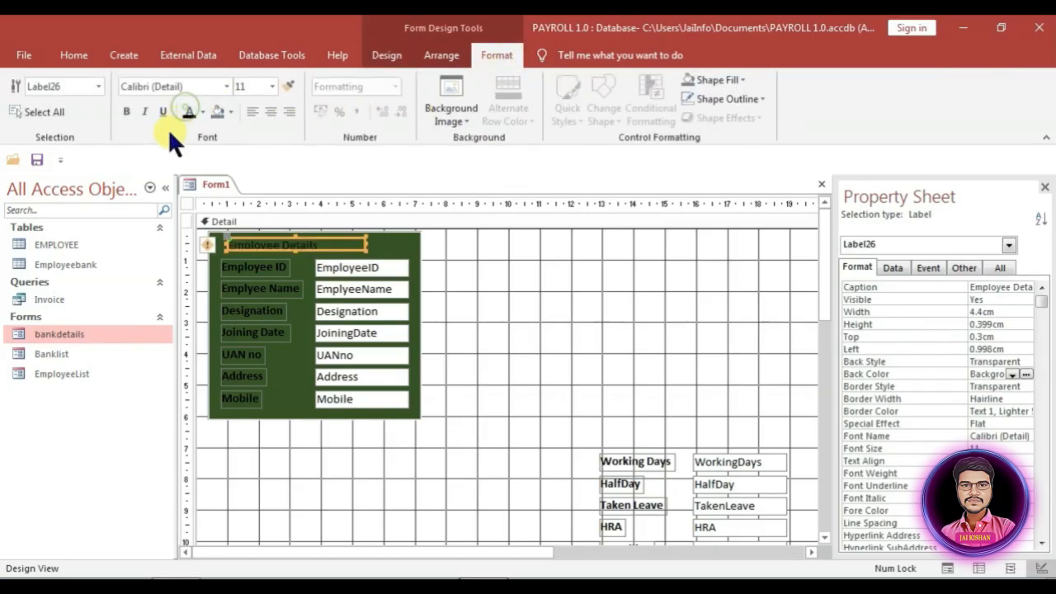
click(128, 111)
click(269, 81)
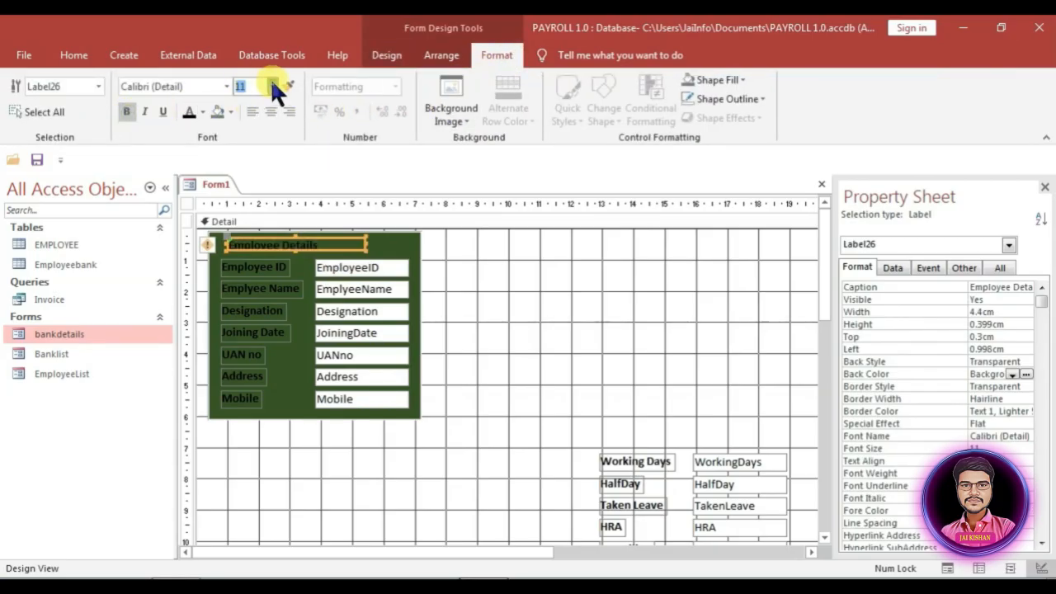
text(14)
key(Return)
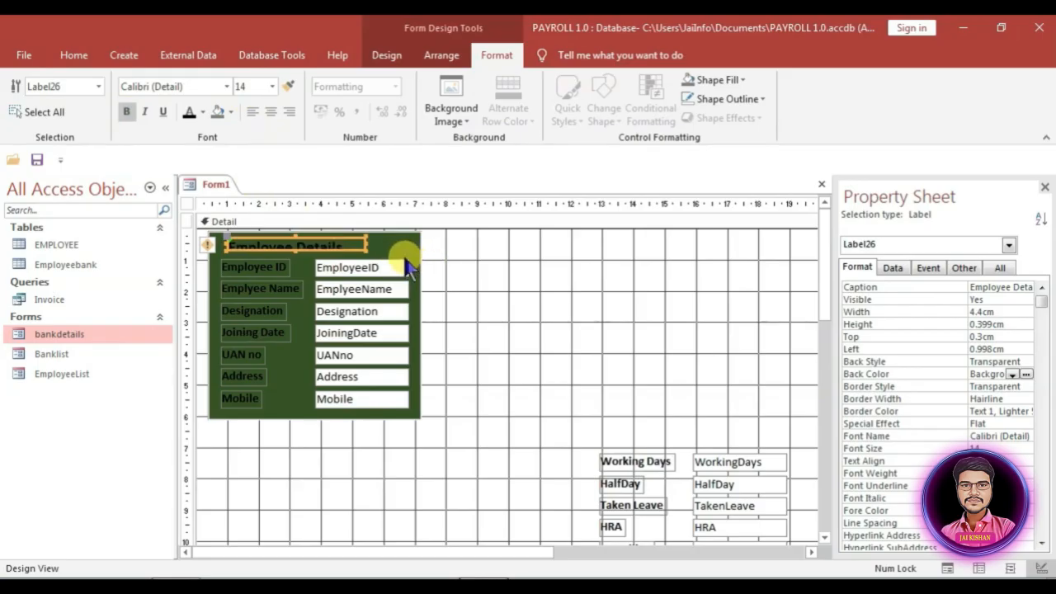
Step: Size the heading to fit its text and nudge it into the panel's top-left corner
right_click(343, 246)
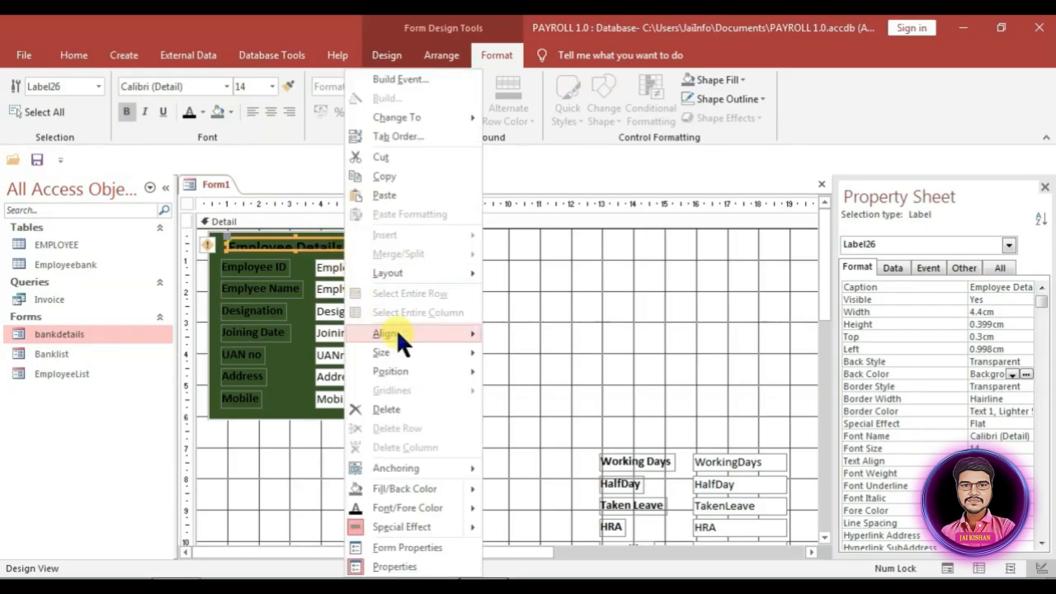
mouse_move(403, 352)
click(516, 350)
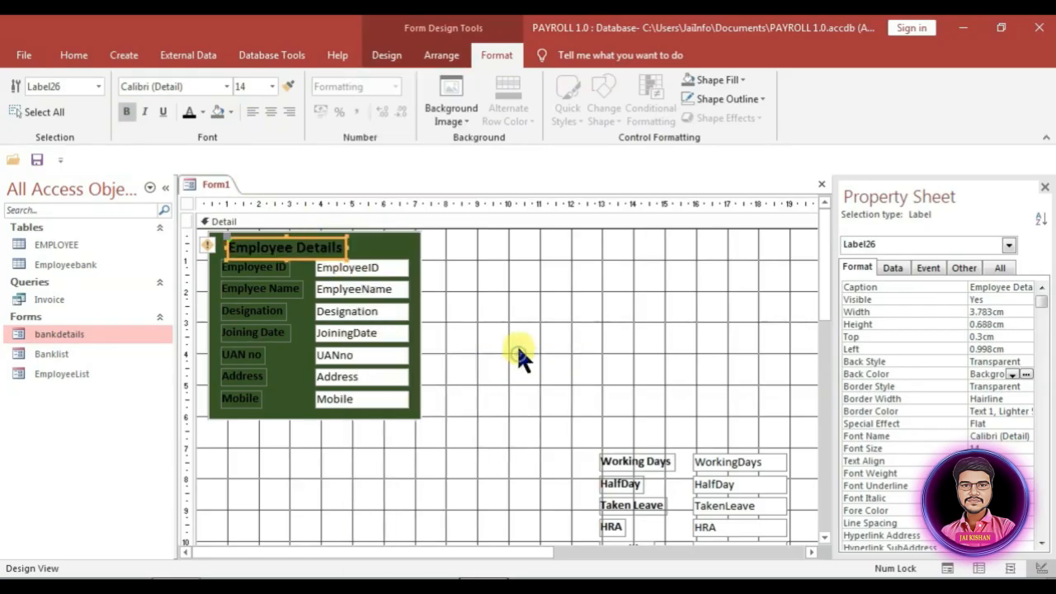
click(405, 243)
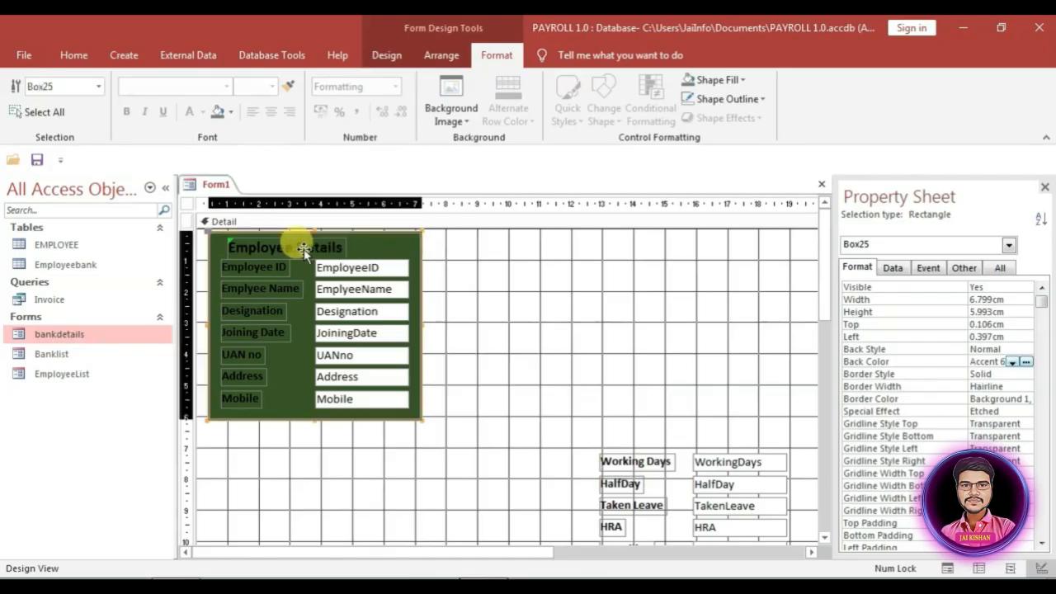
click(471, 255)
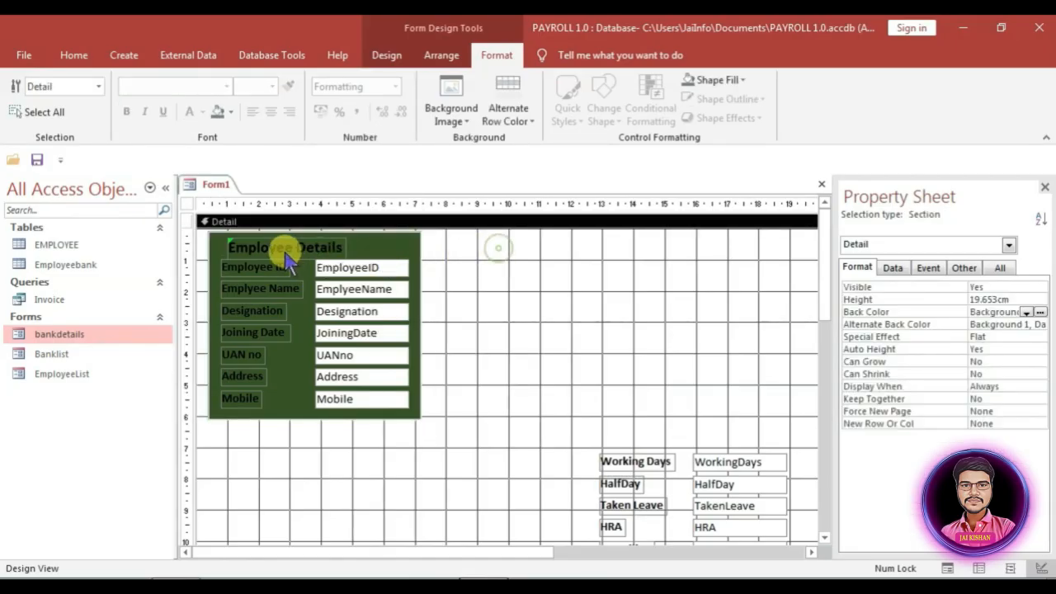
click(285, 246)
key(Left)
key(Left)
key(Left)
key(Left)
key(Left)
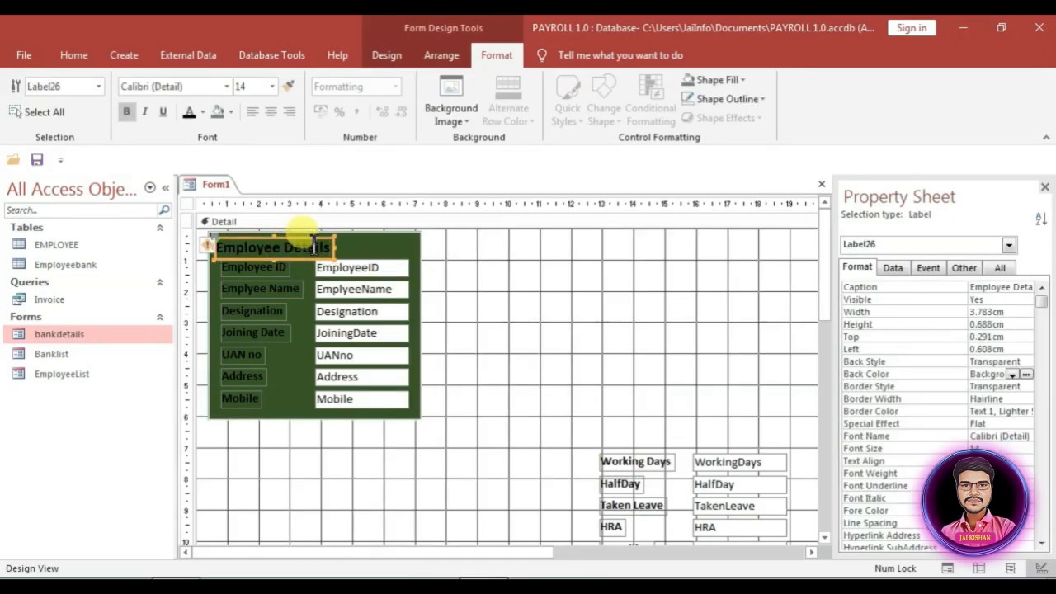
key(Up)
key(Up)
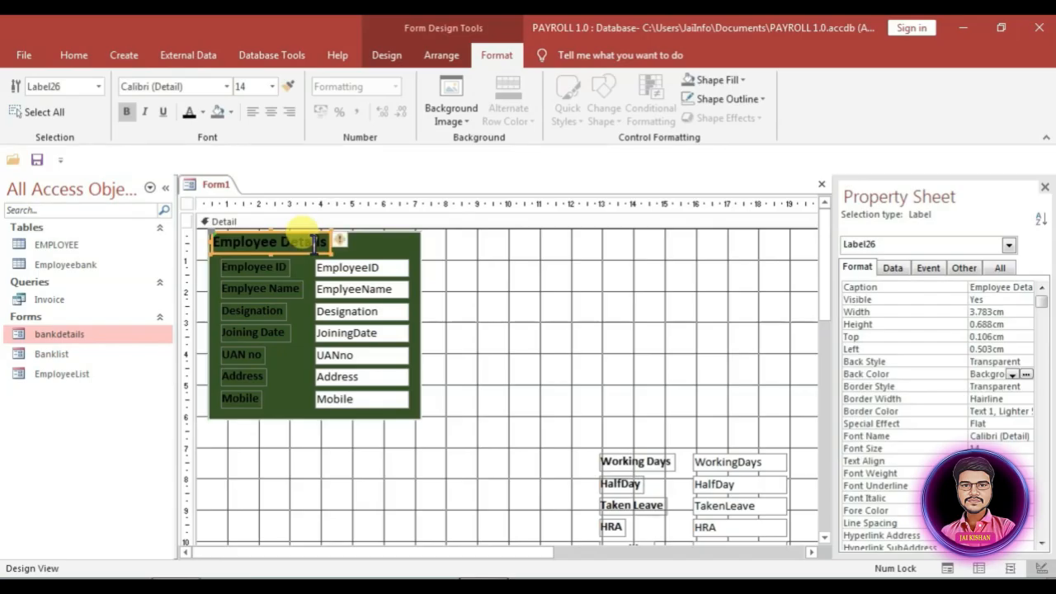
click(474, 248)
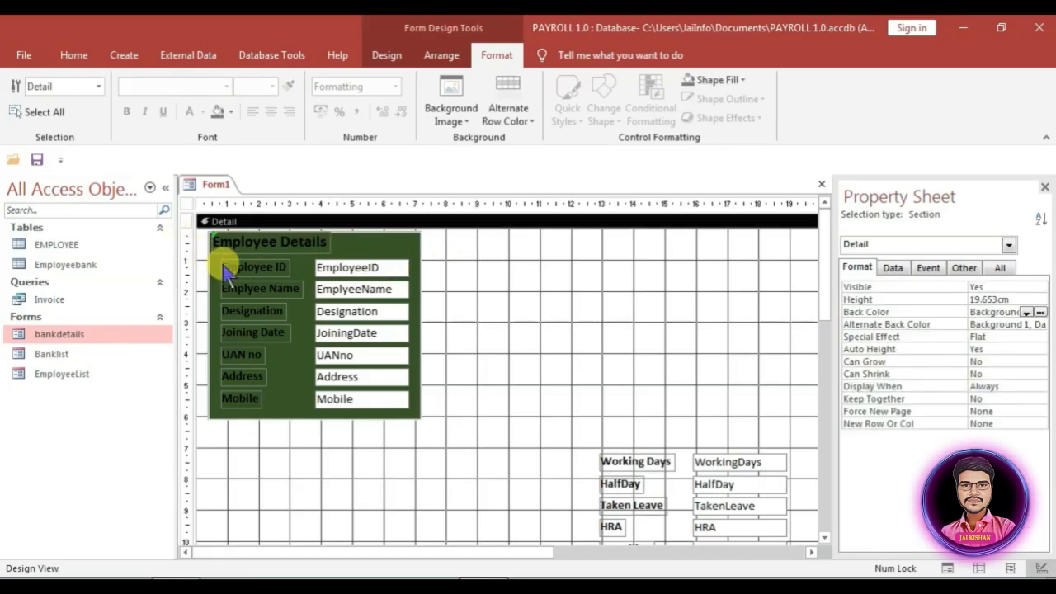
click(289, 242)
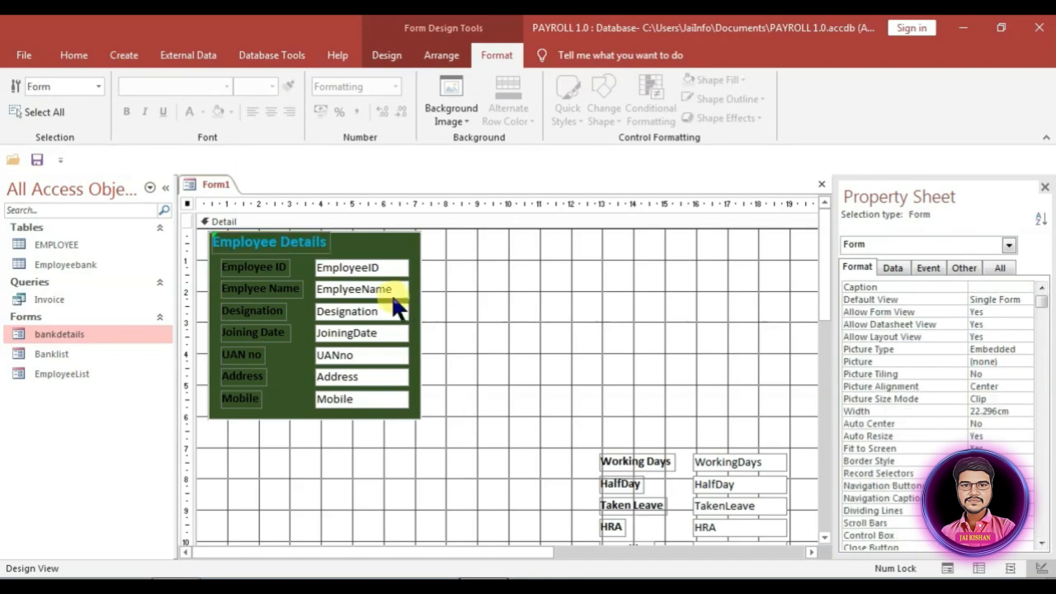
Step: Widen the green panel and move UAN no, Address and Mobile into a second column
click(405, 245)
drag(421, 324, 615, 317)
click(384, 439)
drag(383, 429, 232, 353)
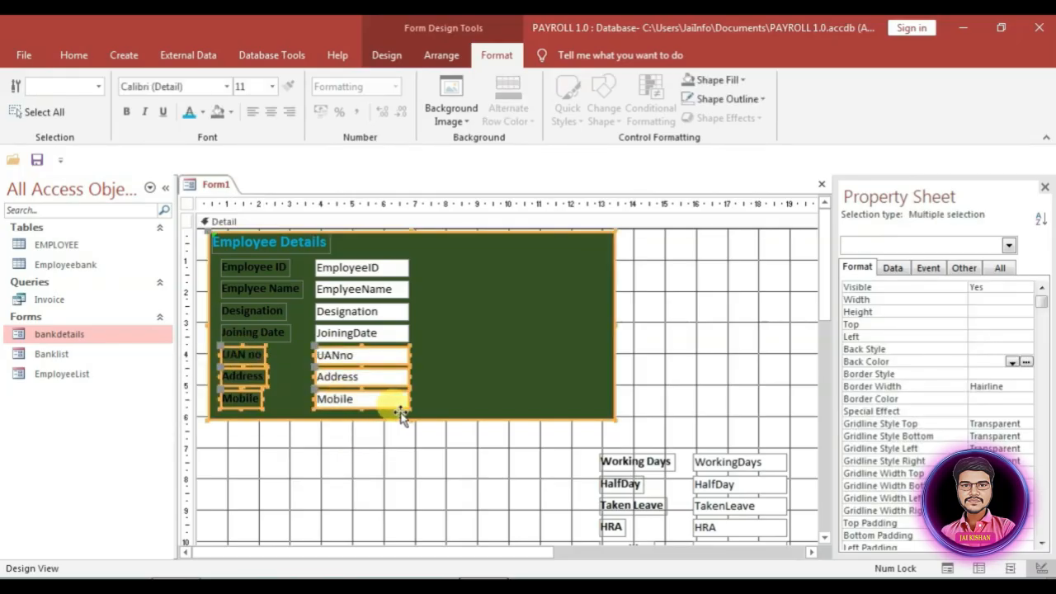
shift+click(462, 350)
drag(341, 363, 534, 274)
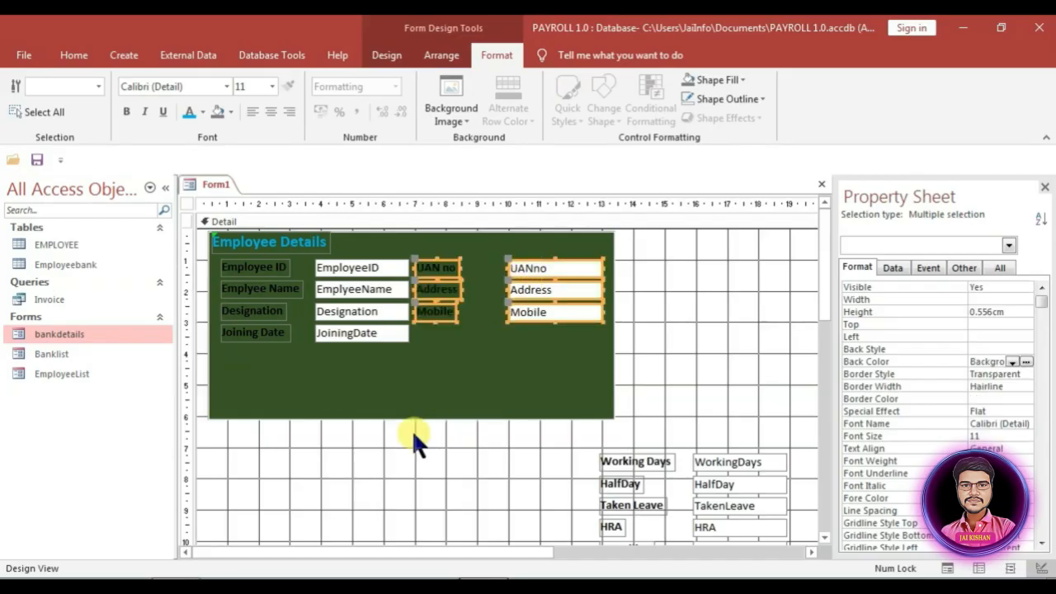
click(410, 426)
Step: Shorten the Employee Details panel to 3.771 cm and push it to the top
click(403, 417)
drag(409, 420, 422, 351)
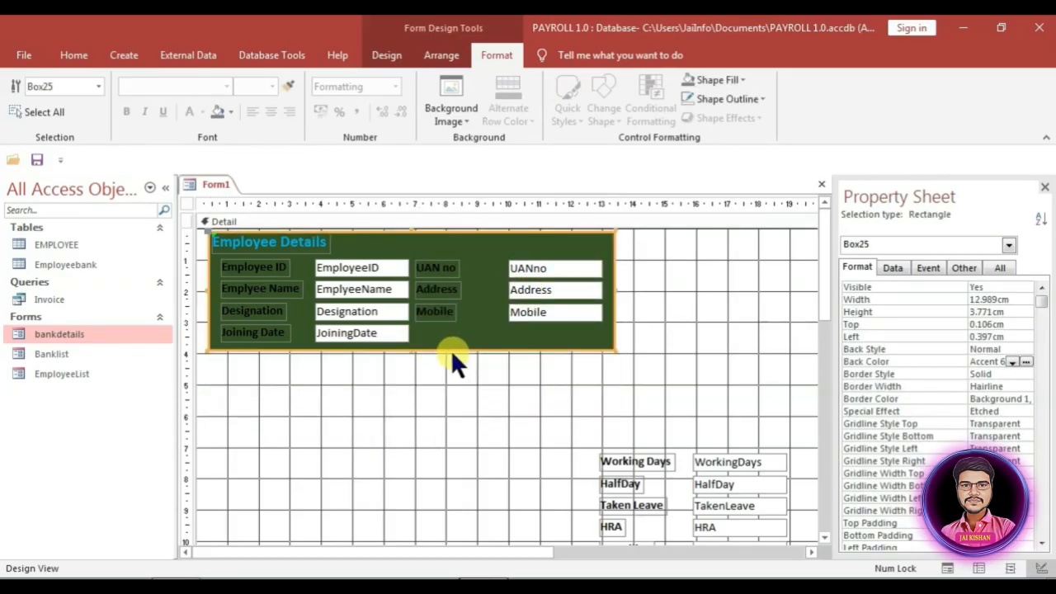
key(Up)
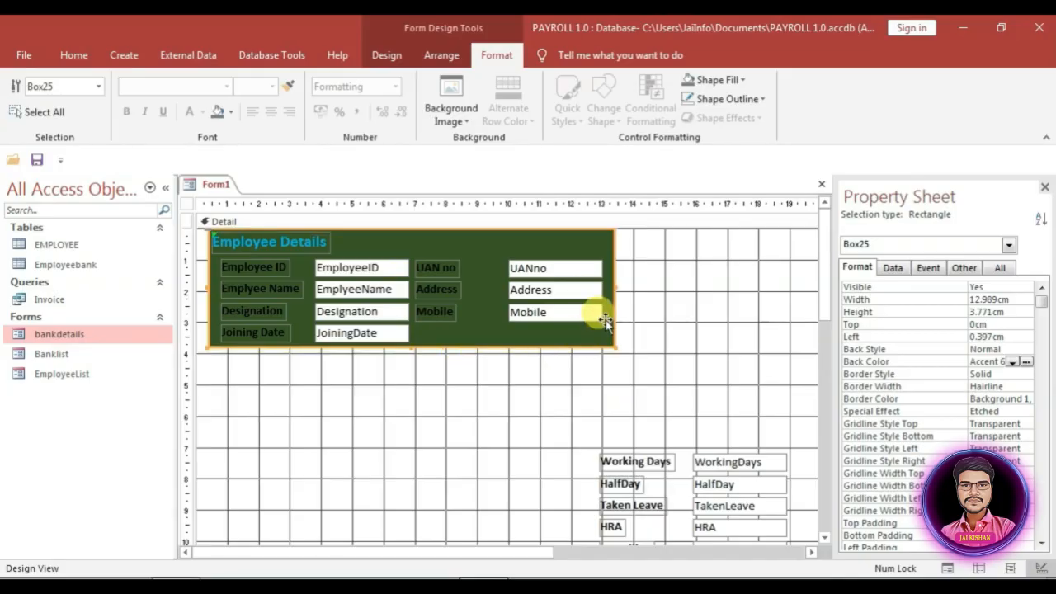
Step: Paste two copies of the green panel, placing them to the right and below
key(ctrl+v)
drag(520, 407, 672, 285)
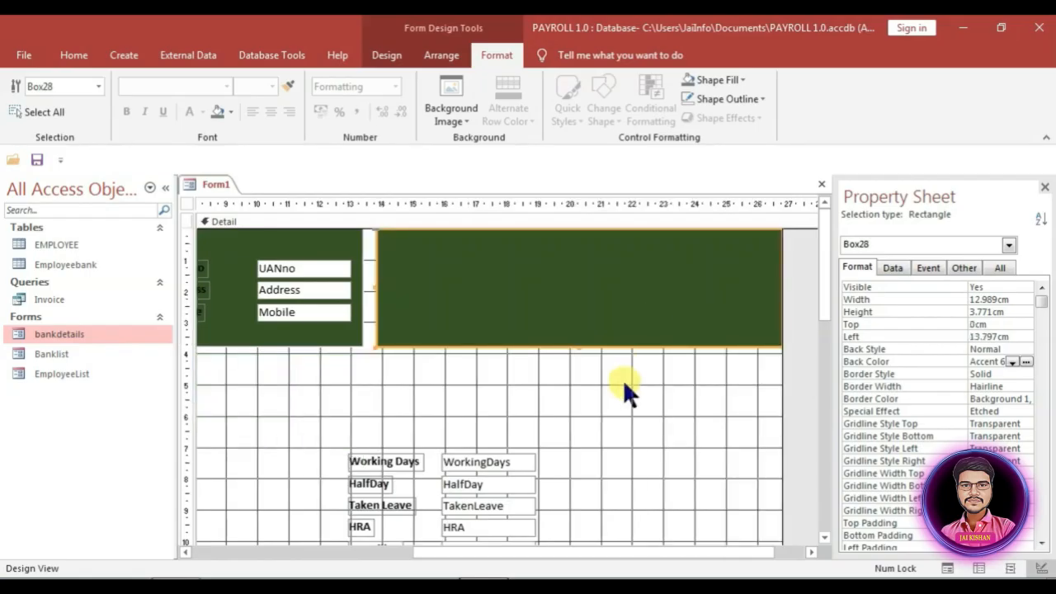
key(ctrl+v)
drag(413, 371, 183, 252)
click(584, 318)
drag(572, 315, 552, 400)
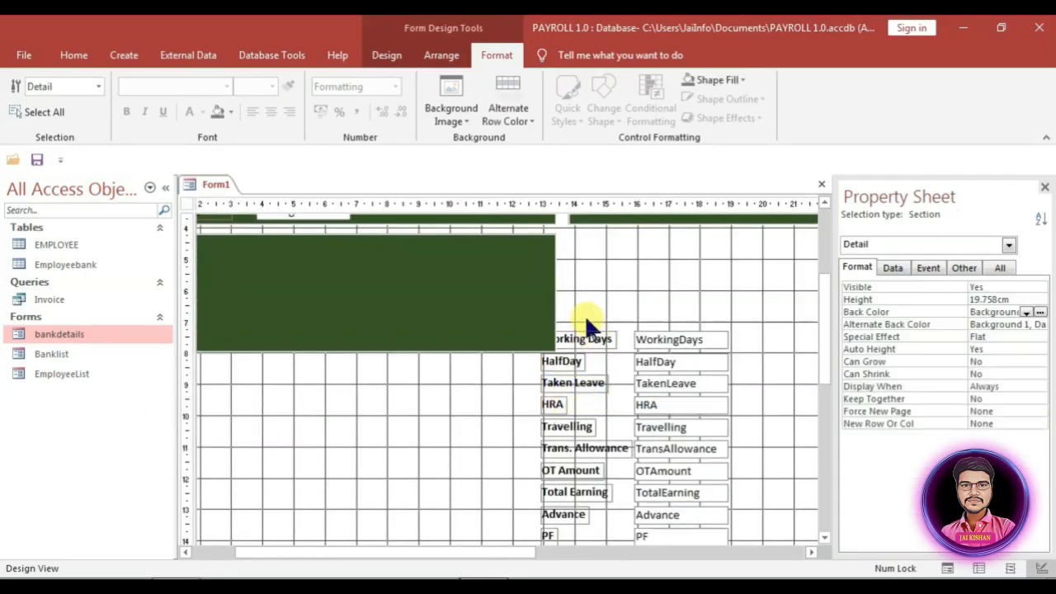
Step: Move Working Days through HRA into the lower-left green panel
drag(571, 314, 670, 416)
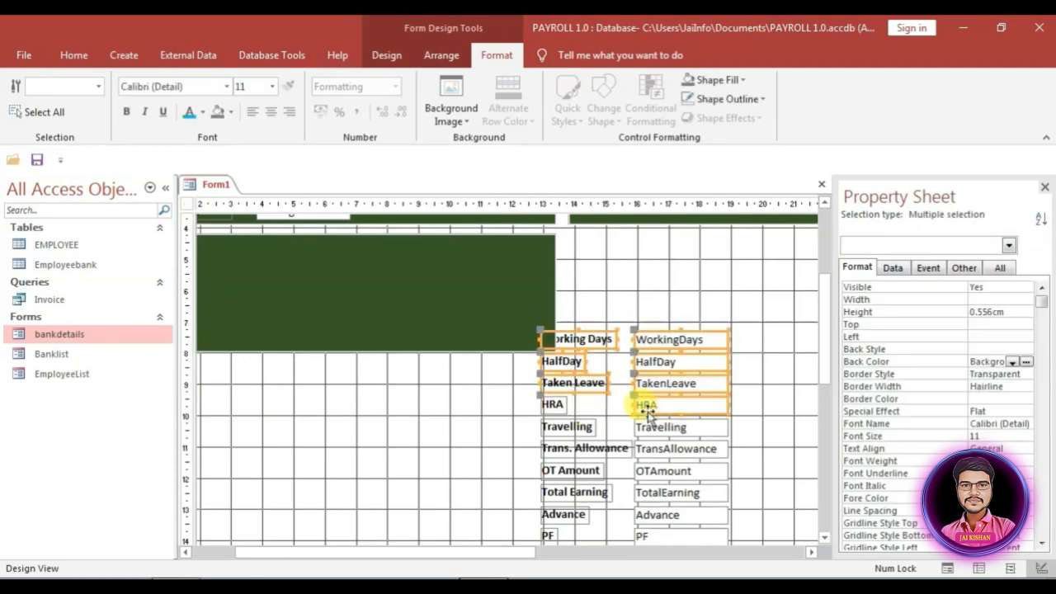
scroll(584, 424, up, 3)
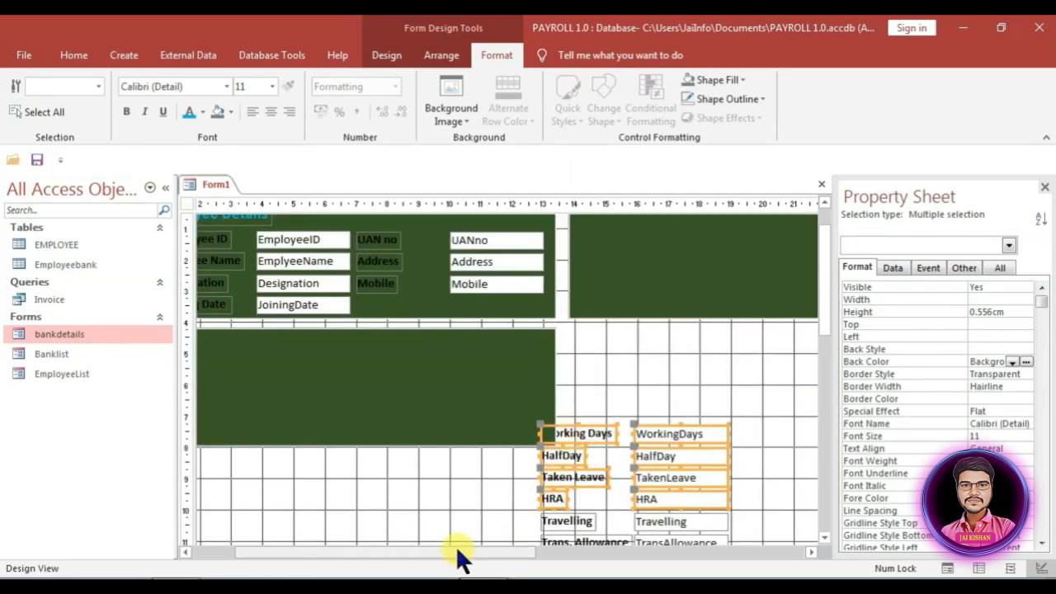
drag(457, 549, 298, 551)
drag(623, 433, 238, 363)
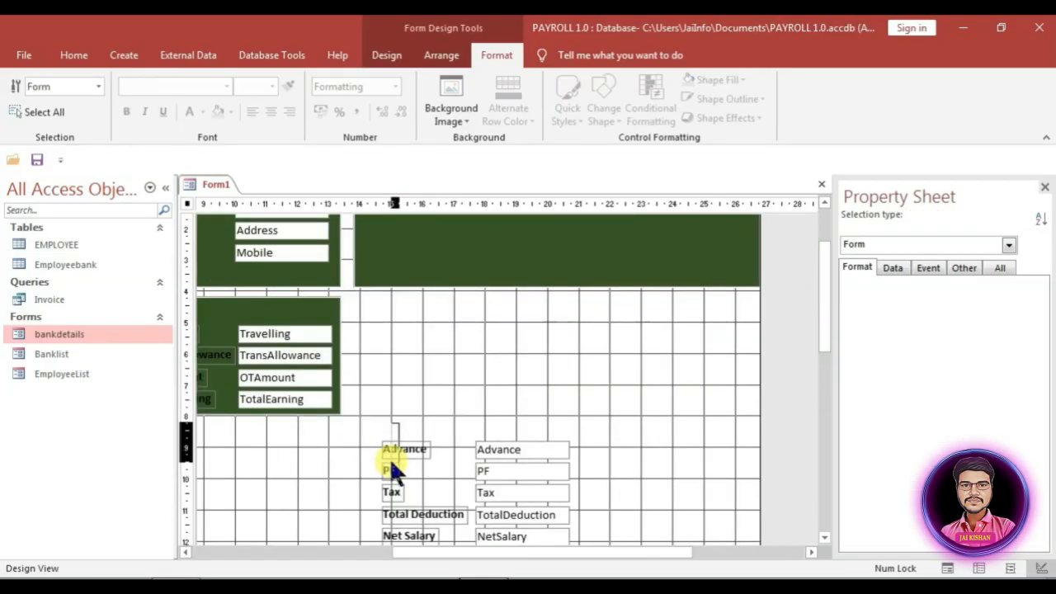
Step: Move Advance, PF, Tax and Total Deduction into the upper-right green panel
drag(390, 458, 528, 475)
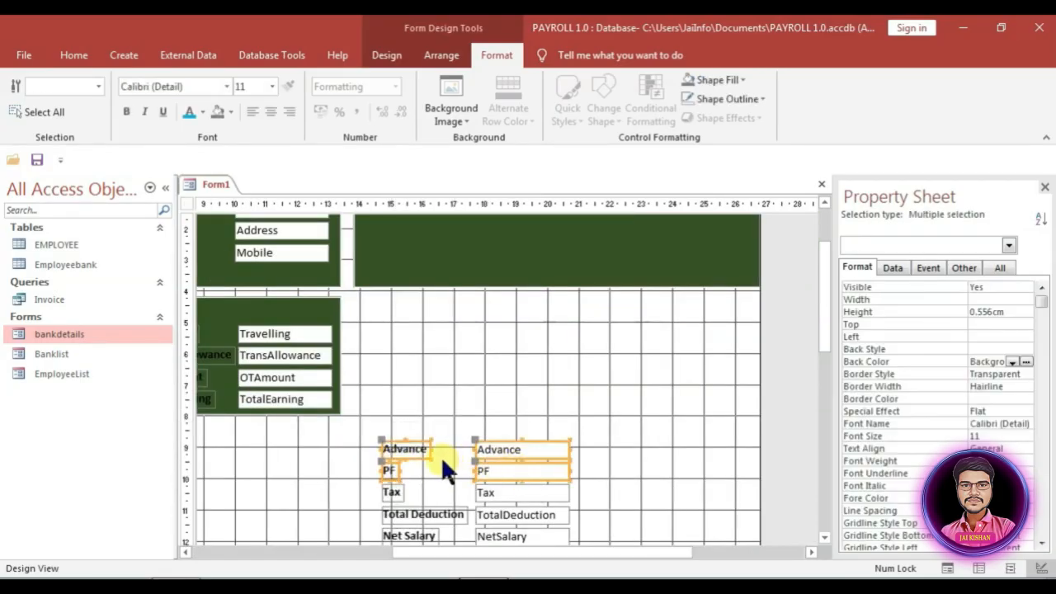
scroll(451, 466, up, 3)
drag(395, 520, 374, 279)
scroll(367, 386, down, 6)
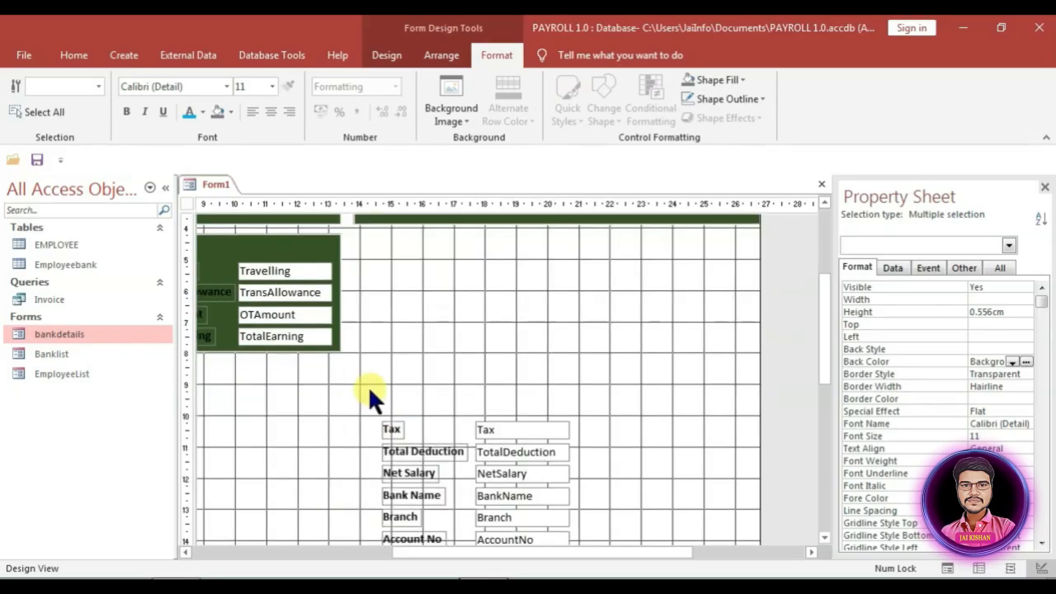
drag(368, 388, 528, 457)
drag(509, 433, 650, 285)
click(577, 332)
drag(569, 424, 652, 261)
drag(538, 279, 559, 271)
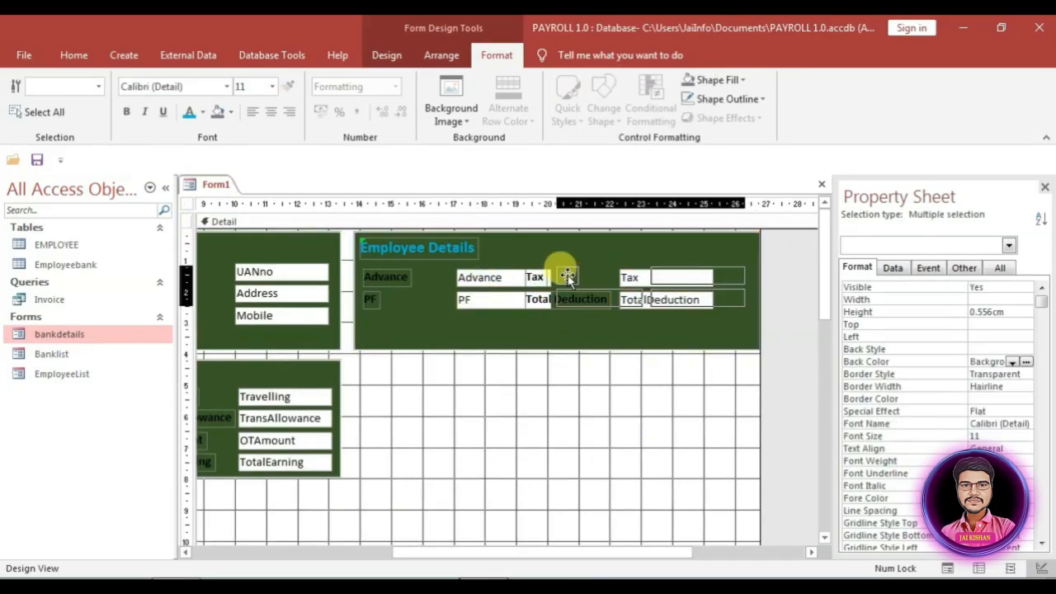
click(471, 325)
Step: Paste a new green panel below and move Net Salary, Bank Name and Branch into it
click(545, 313)
scroll(427, 374, down, 12)
scroll(396, 376, up, 12)
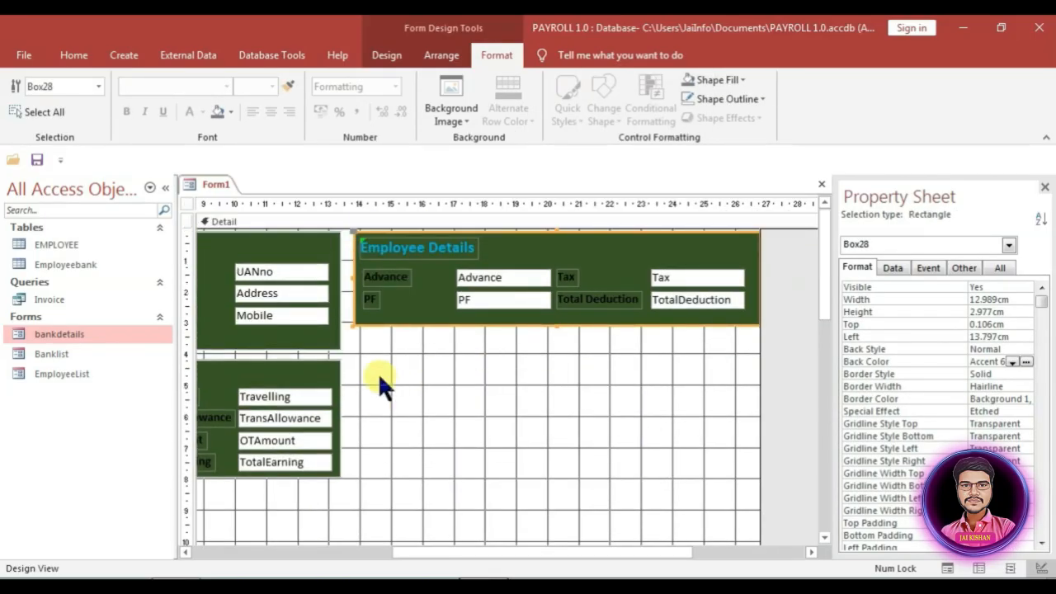
key(ctrl+v)
scroll(451, 413, down, 3)
drag(367, 479, 569, 536)
drag(514, 511, 563, 366)
scroll(564, 365, up, 1)
drag(401, 382, 595, 437)
drag(547, 388, 478, 303)
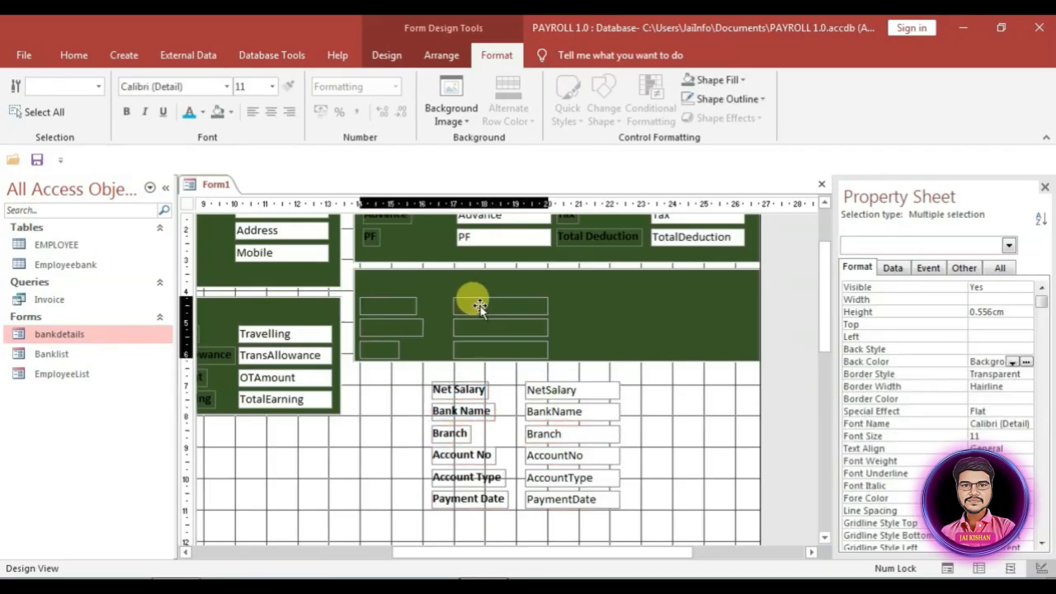
click(590, 334)
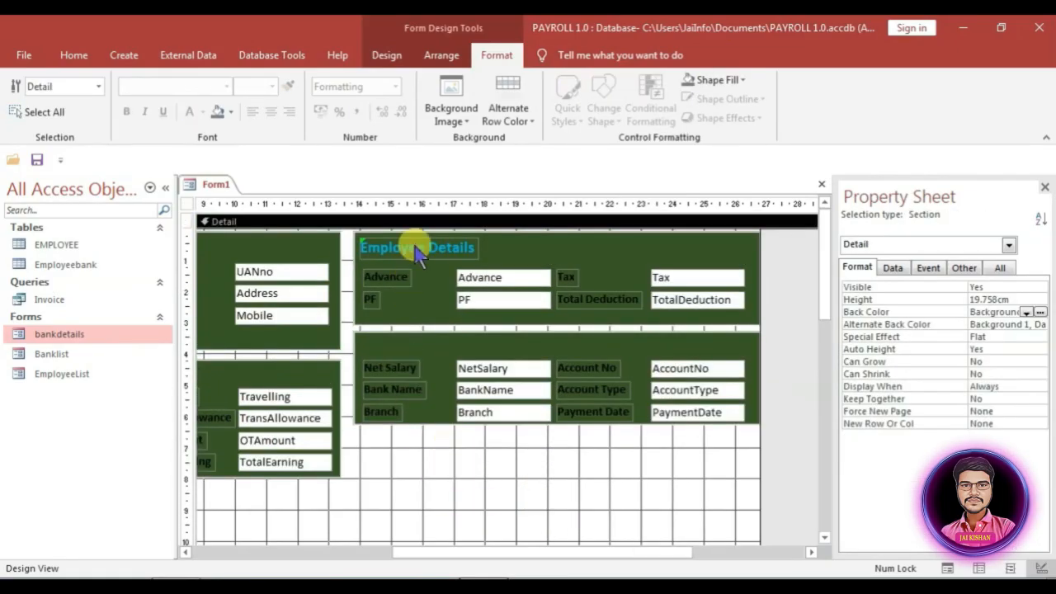
Step: Retitle the copied heading in the deductions panel 'Total Deduction'
click(413, 245)
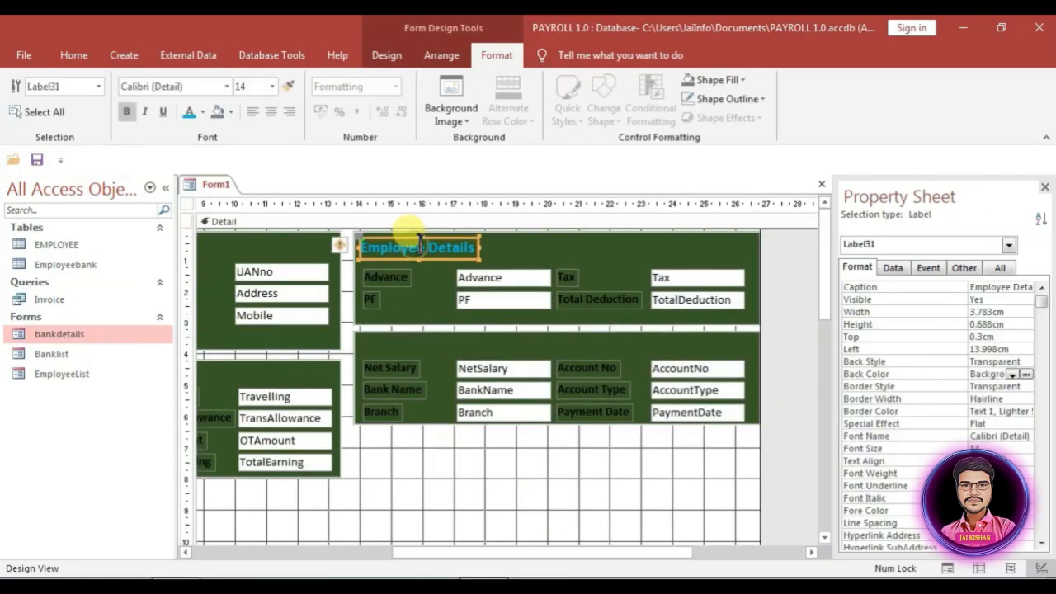
click(426, 248)
key(BackSpace)
key(BackSpace)
key(BackSpace)
key(BackSpace)
key(BackSpace)
key(BackSpace)
key(BackSpace)
key(BackSpace)
key(BackSpace)
key(Delete)
key(Delete)
key(Delete)
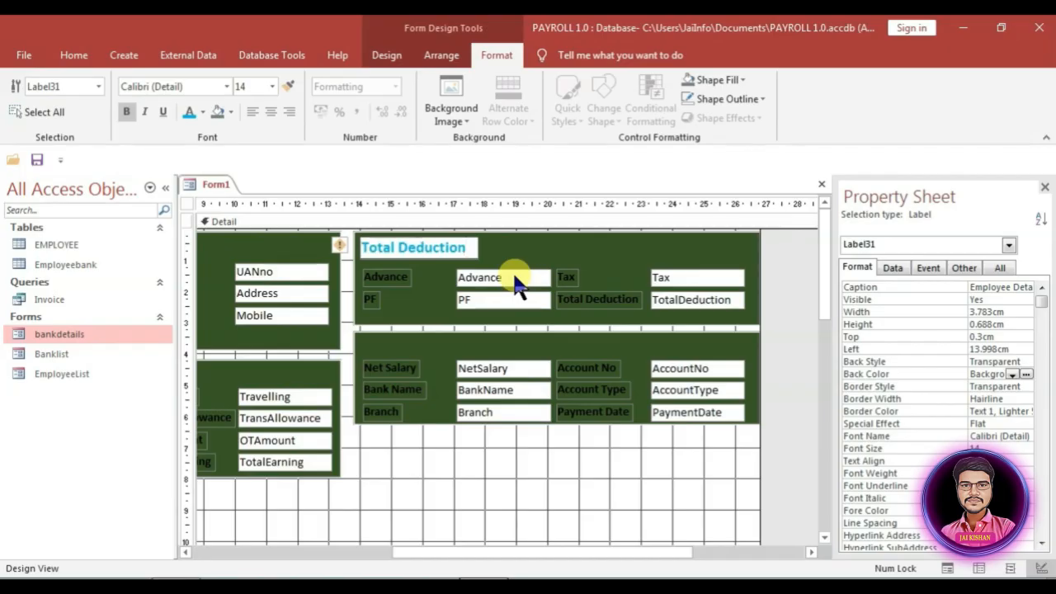
drag(400, 552, 213, 551)
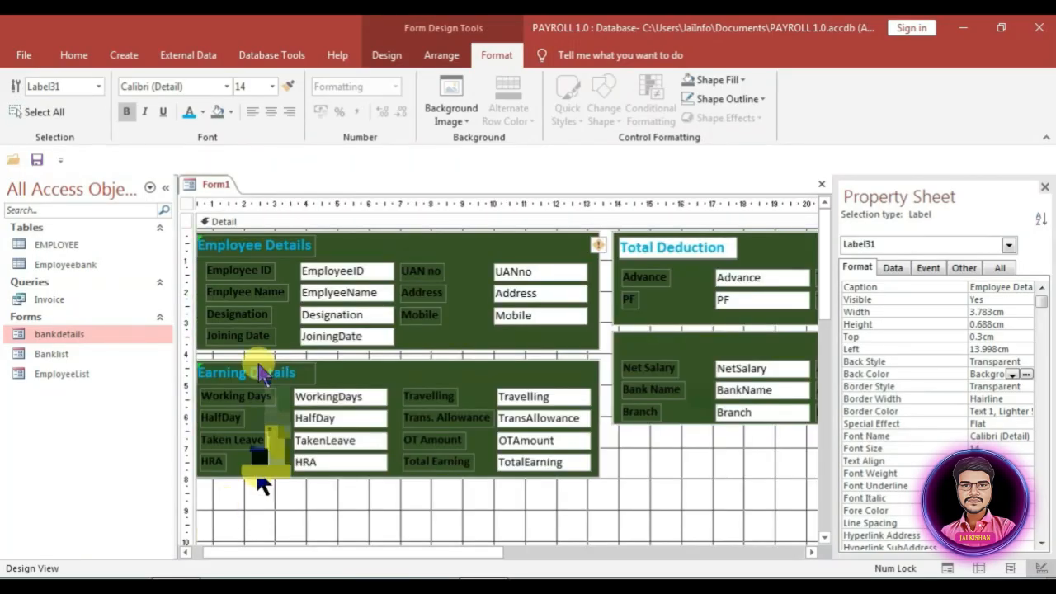
Step: Retitle the earnings heading 'Total Earning' and the salary panel heading 'Bank Details'
click(258, 371)
click(295, 373)
drag(296, 373, 251, 376)
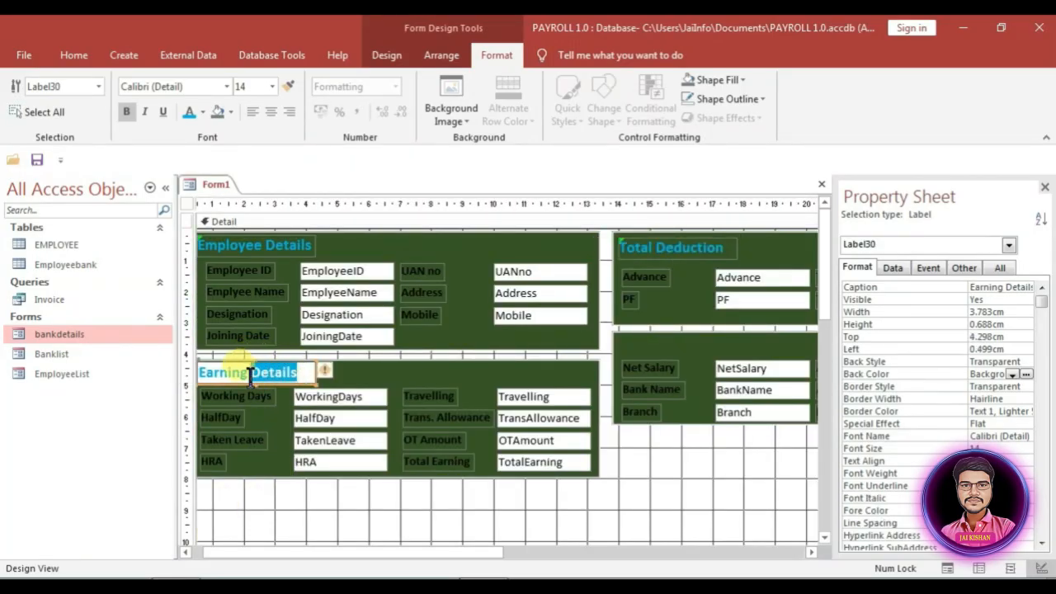
key(BackSpace)
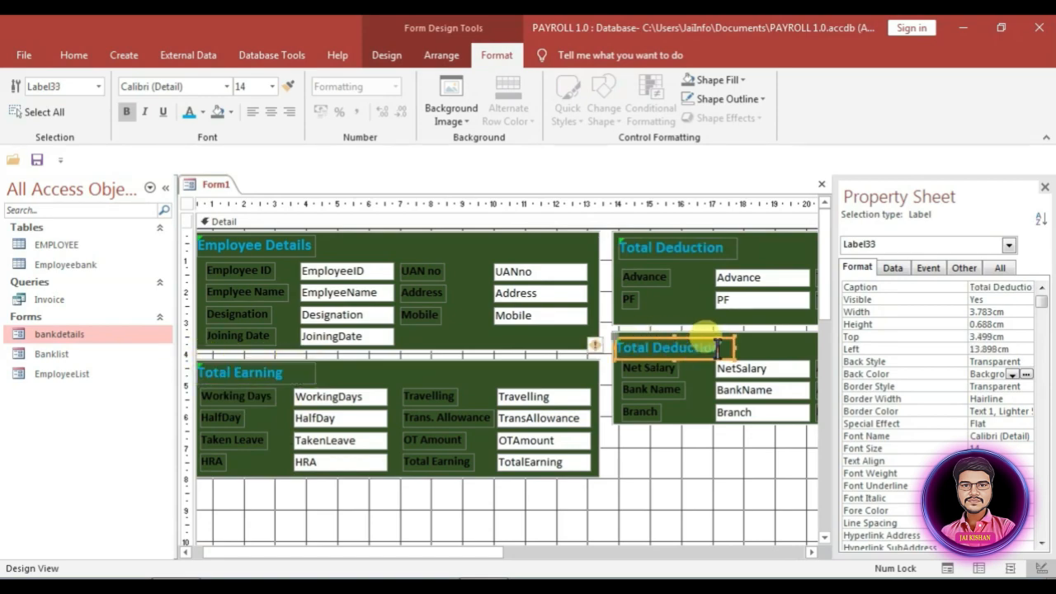
drag(719, 347, 597, 338)
text(Bank D)
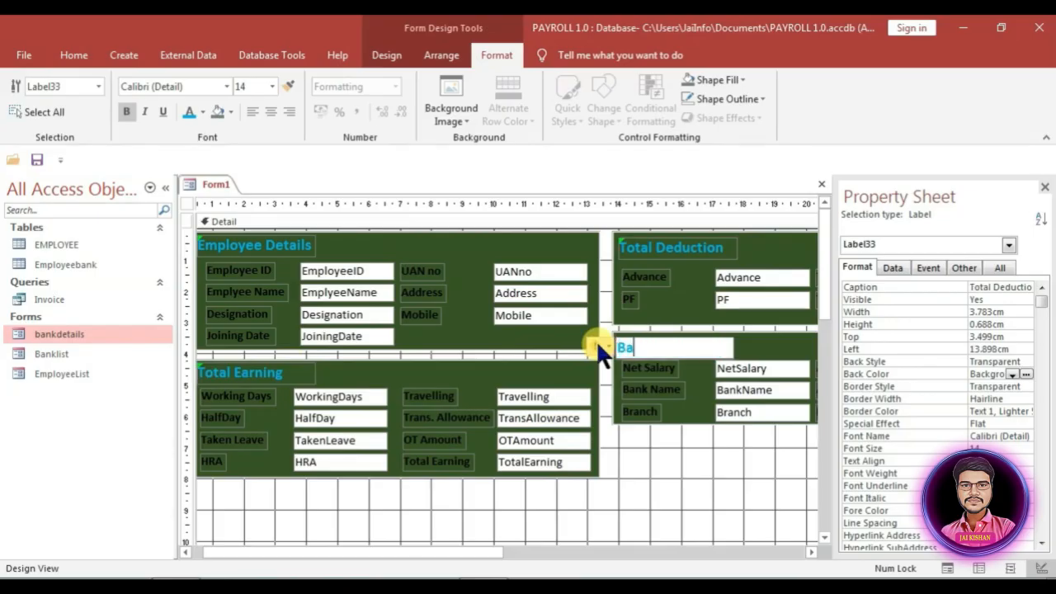
text(etails)
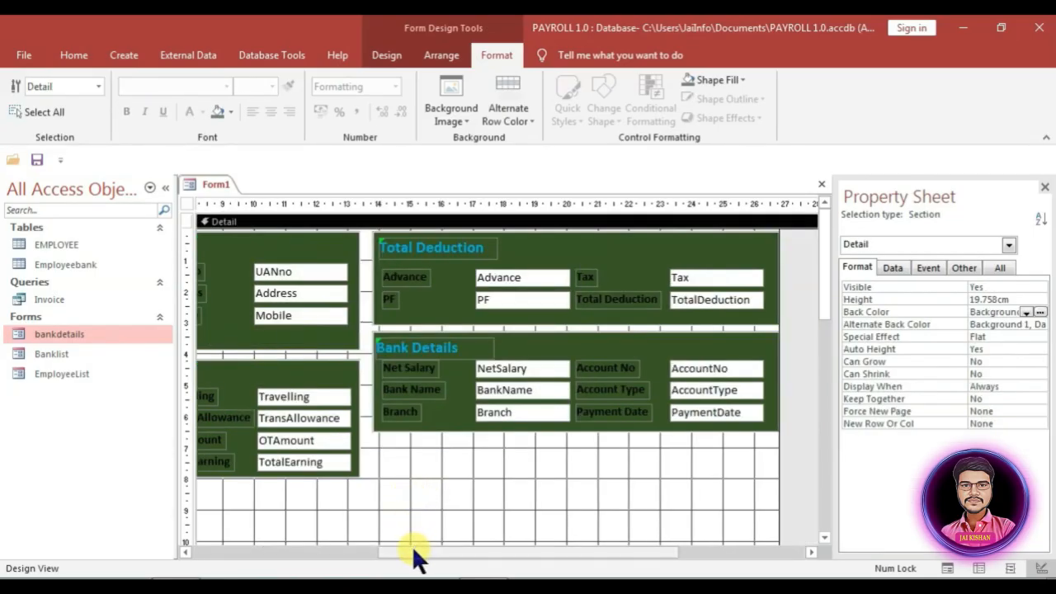
Step: Copy the four navigation buttons from the bankdetails form and paste them into Form1
right_click(59, 338)
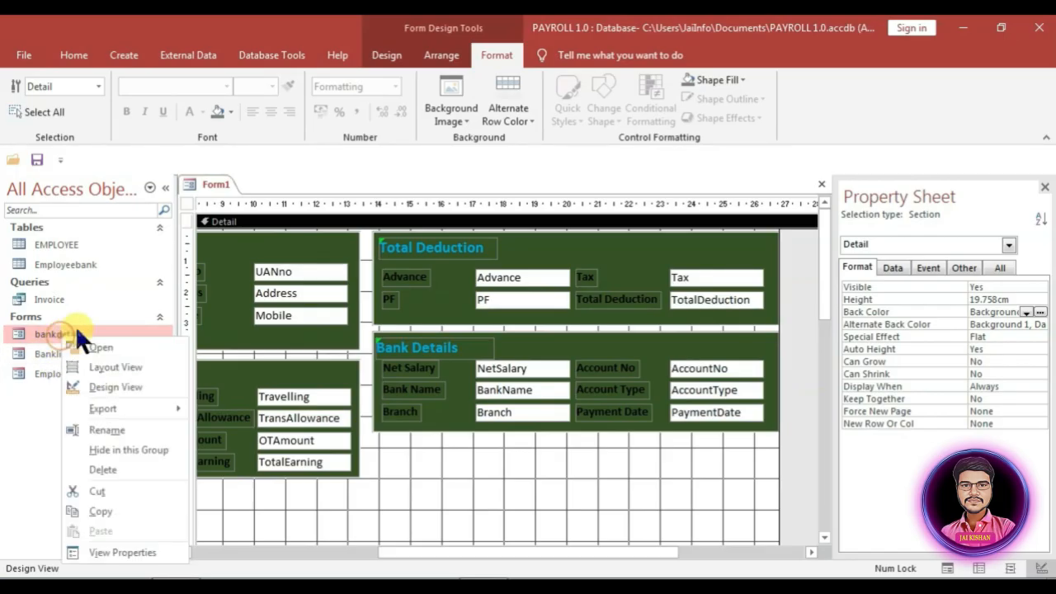
click(122, 385)
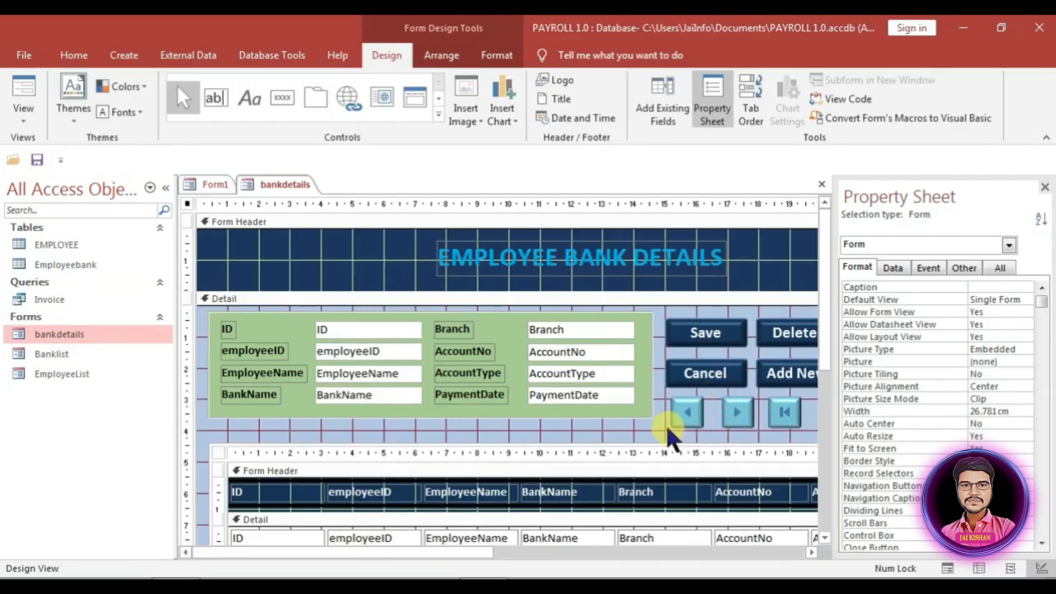
drag(665, 421, 812, 419)
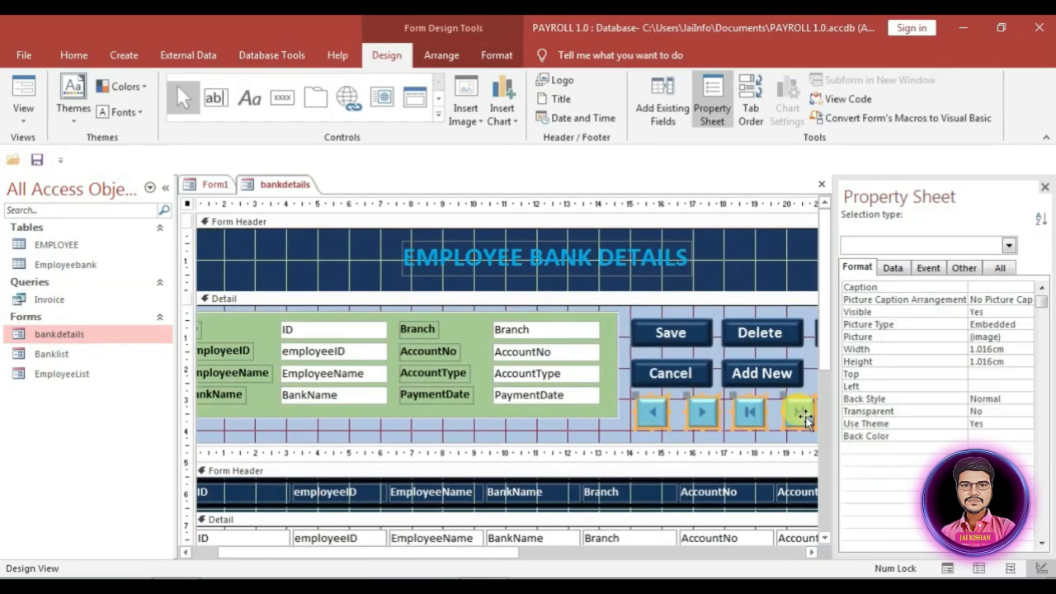
click(216, 185)
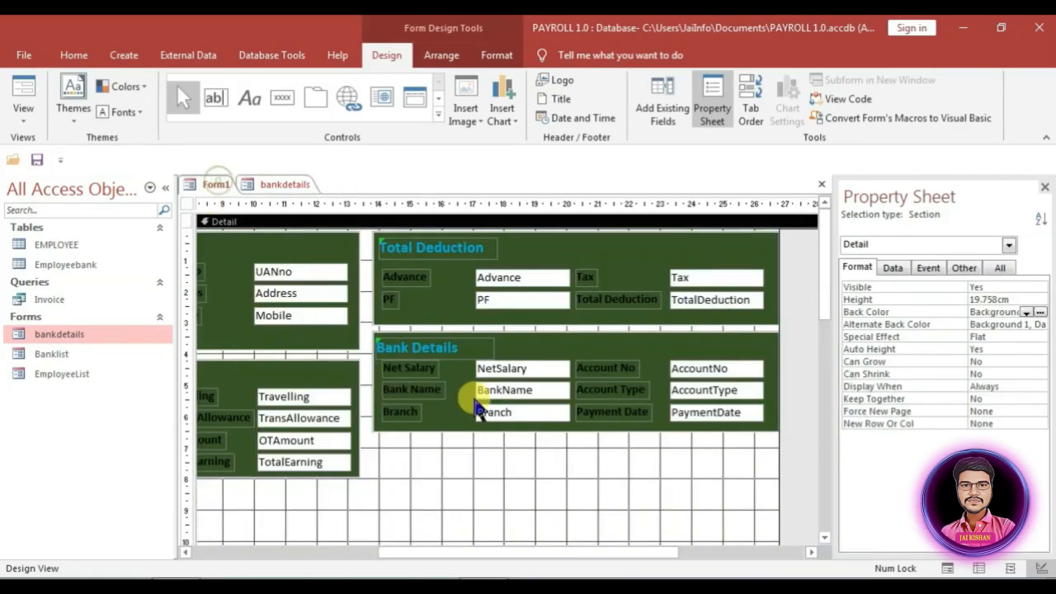
key(ctrl+v)
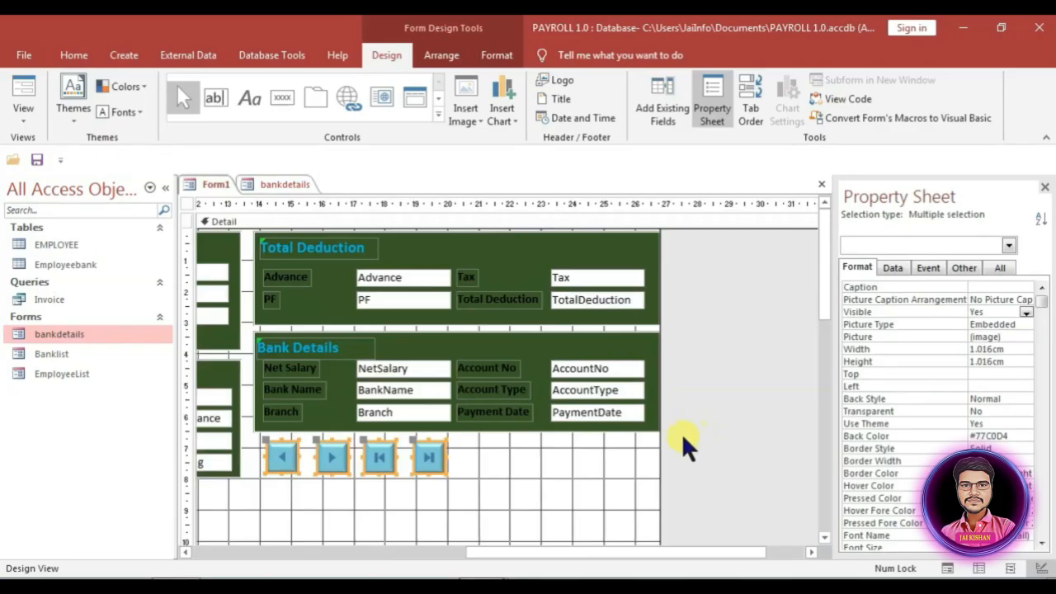
Step: Add a record-operation command button below Bank Details captioned 'Add New'
click(283, 106)
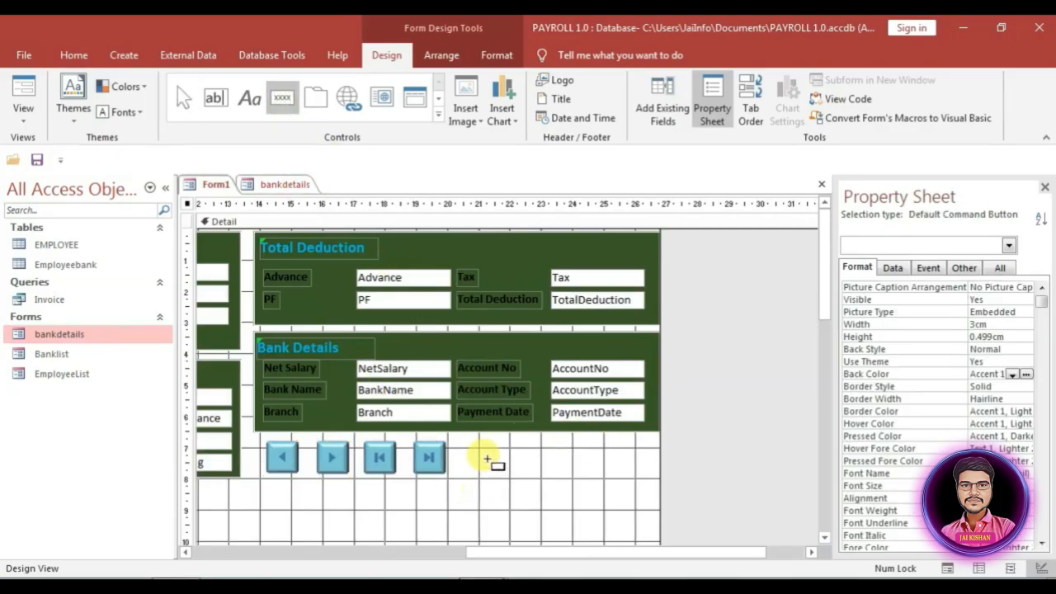
click(464, 448)
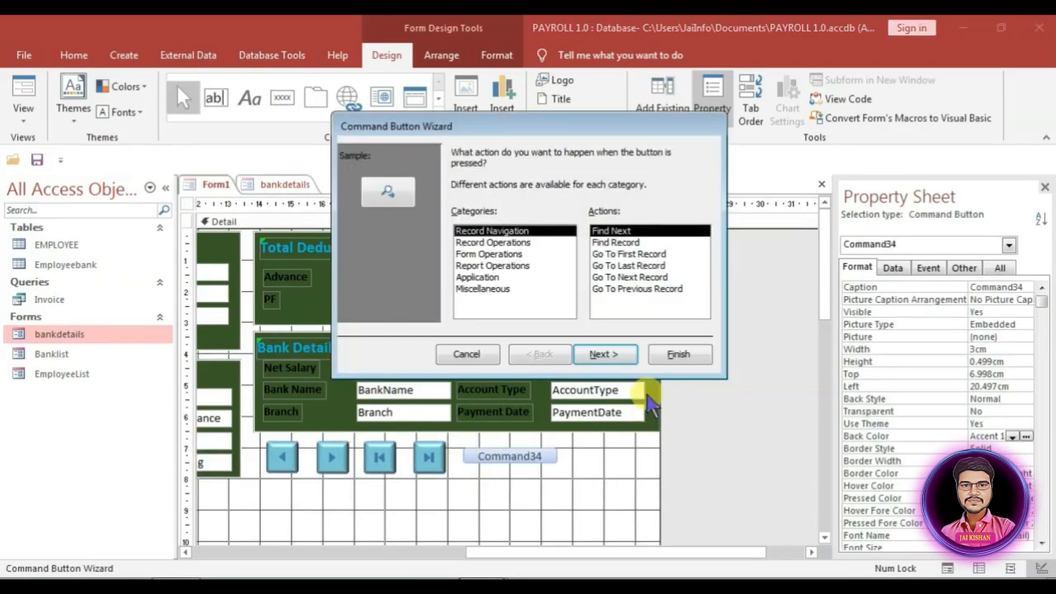
click(475, 242)
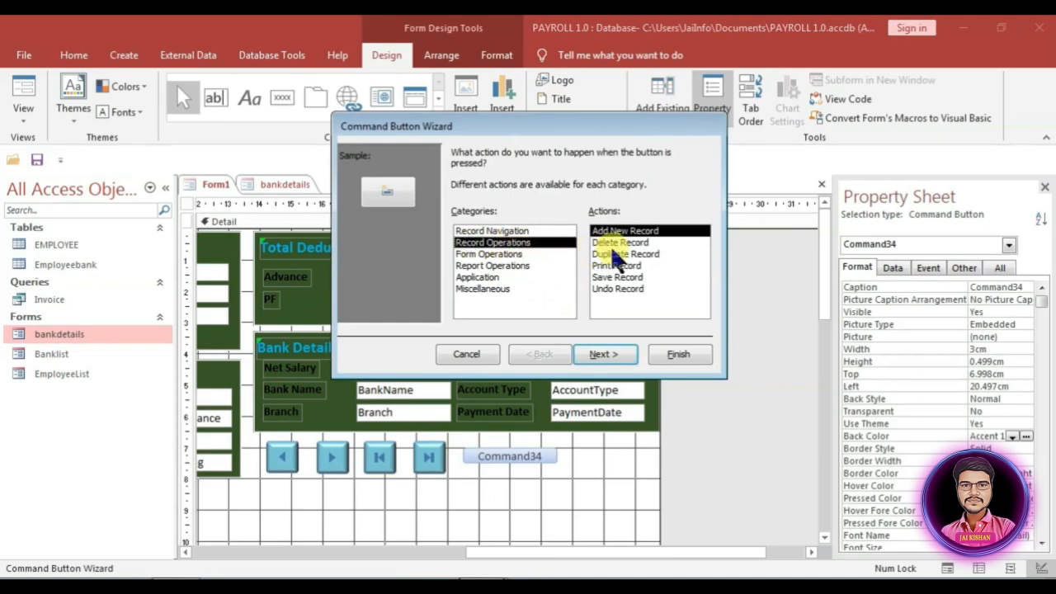
click(613, 355)
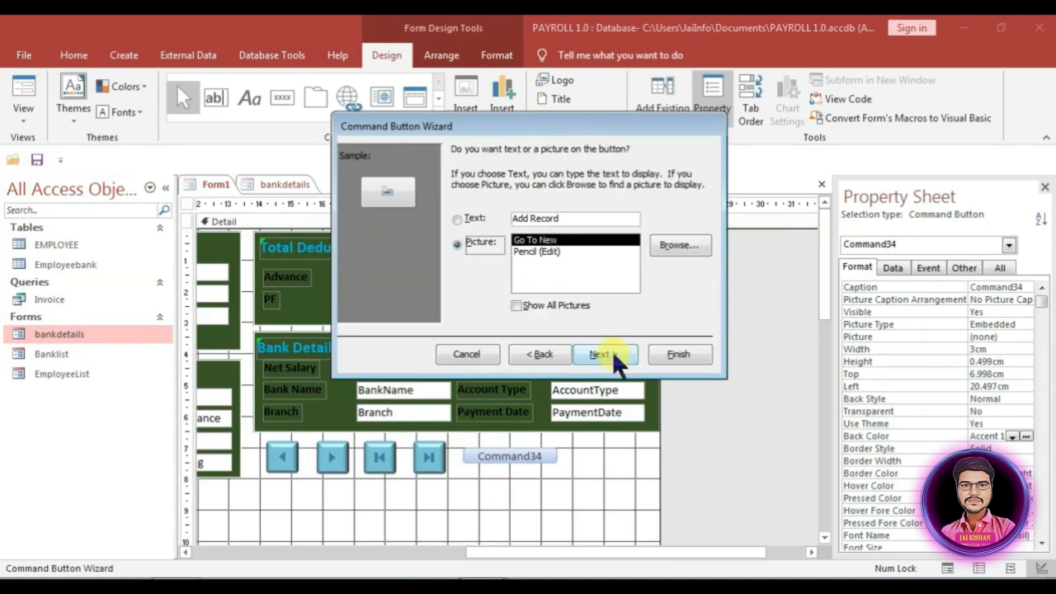
drag(561, 219, 531, 218)
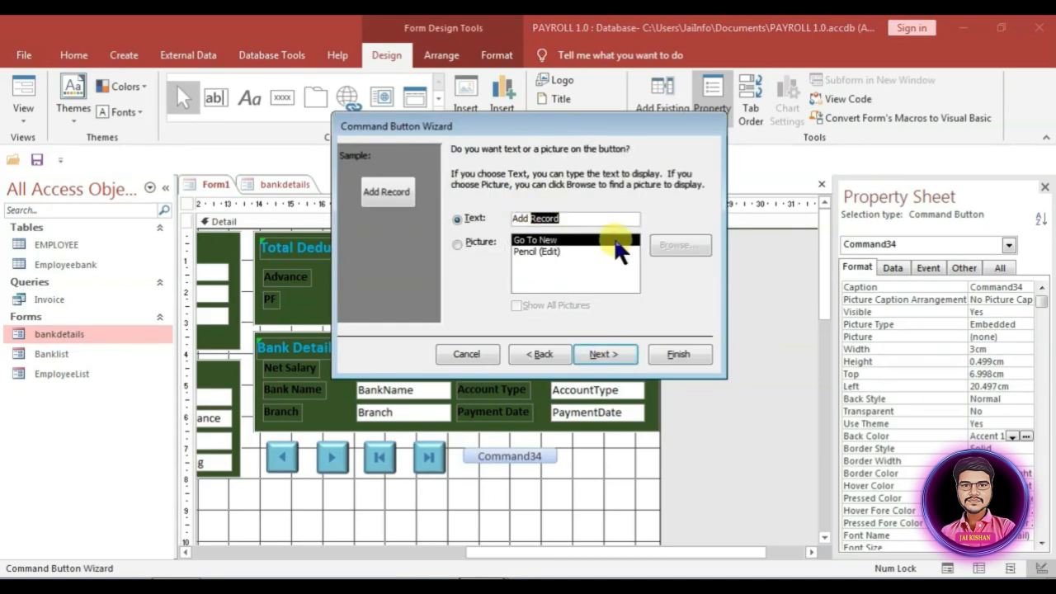
text(New)
click(700, 356)
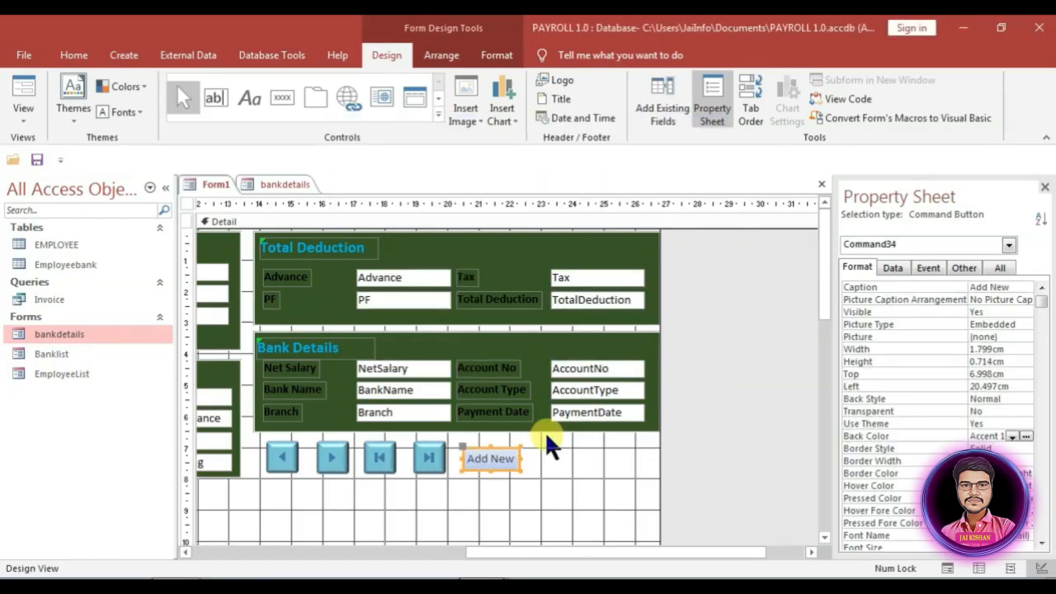
Step: Add a Save Record button with the text caption 'Save' beside Add New
click(282, 98)
click(527, 451)
click(492, 242)
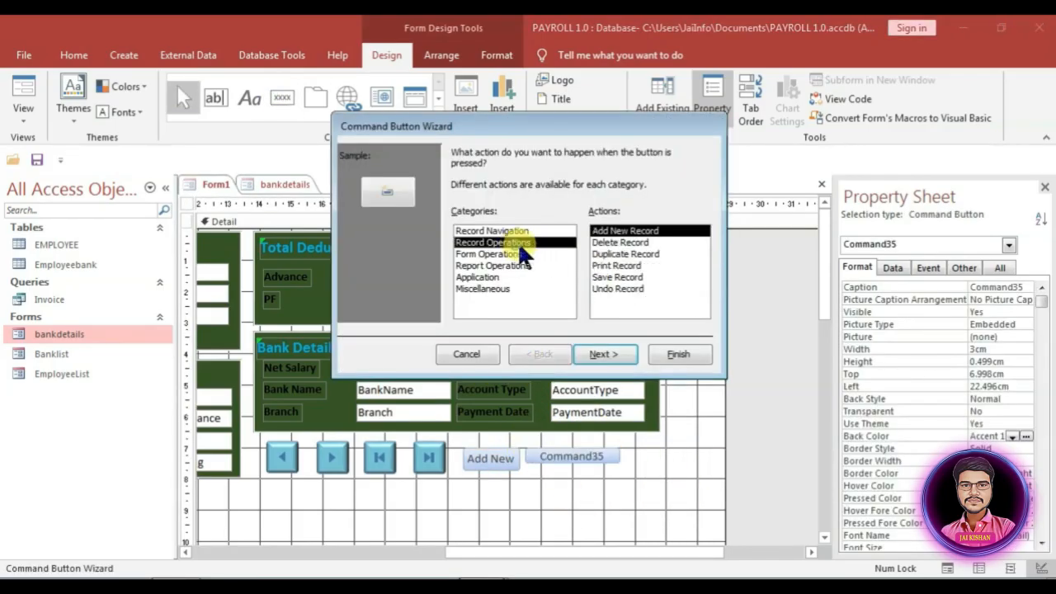
click(615, 279)
click(621, 350)
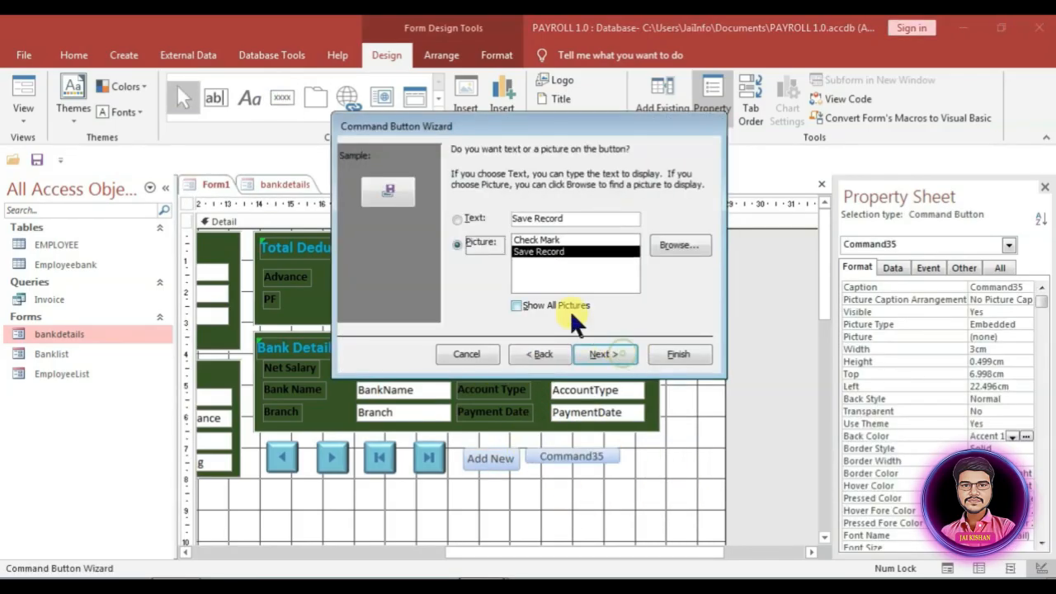
click(457, 220)
drag(563, 219, 535, 224)
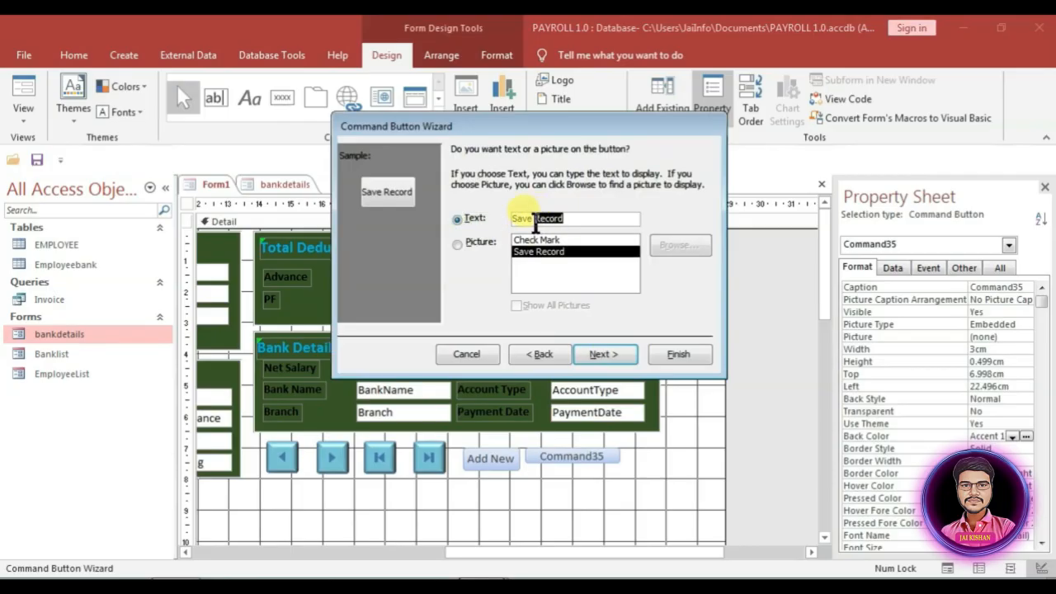
click(679, 354)
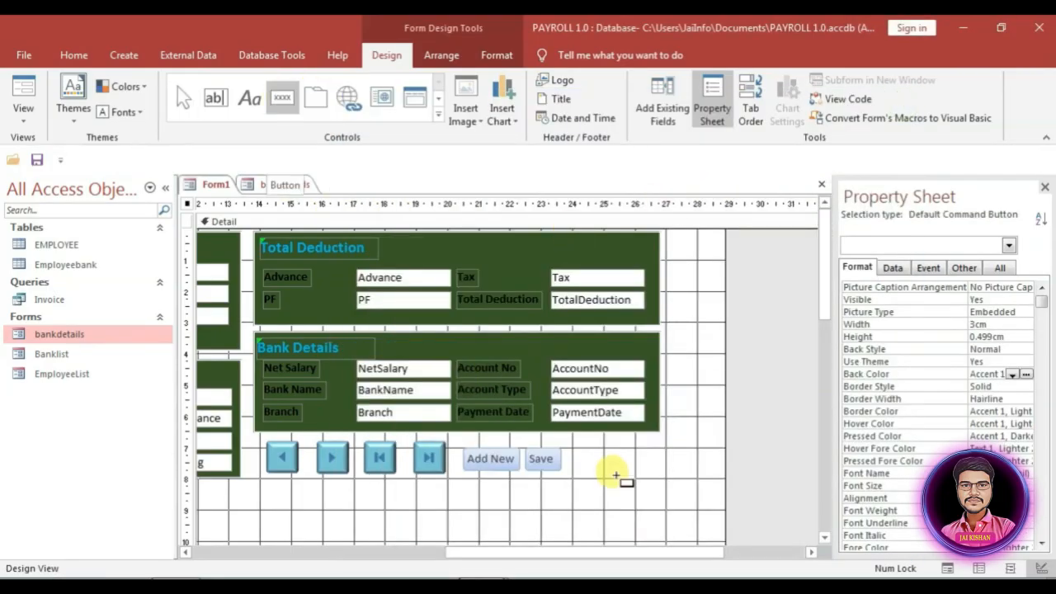
Step: Add an Undo Record button with the text caption 'Cancel' beside Save
click(579, 451)
click(502, 243)
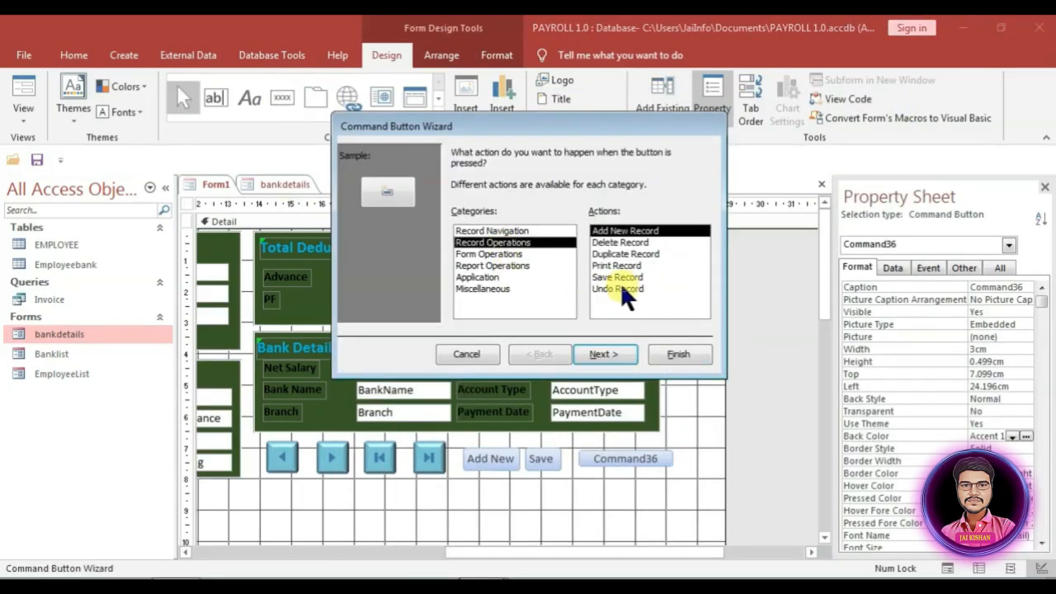
click(618, 288)
click(604, 355)
click(457, 220)
drag(567, 219, 475, 218)
text(Cancel)
click(679, 355)
Step: Add a Delete Record button with a text caption 'Delete' beside Cancel
click(281, 99)
click(636, 452)
click(492, 242)
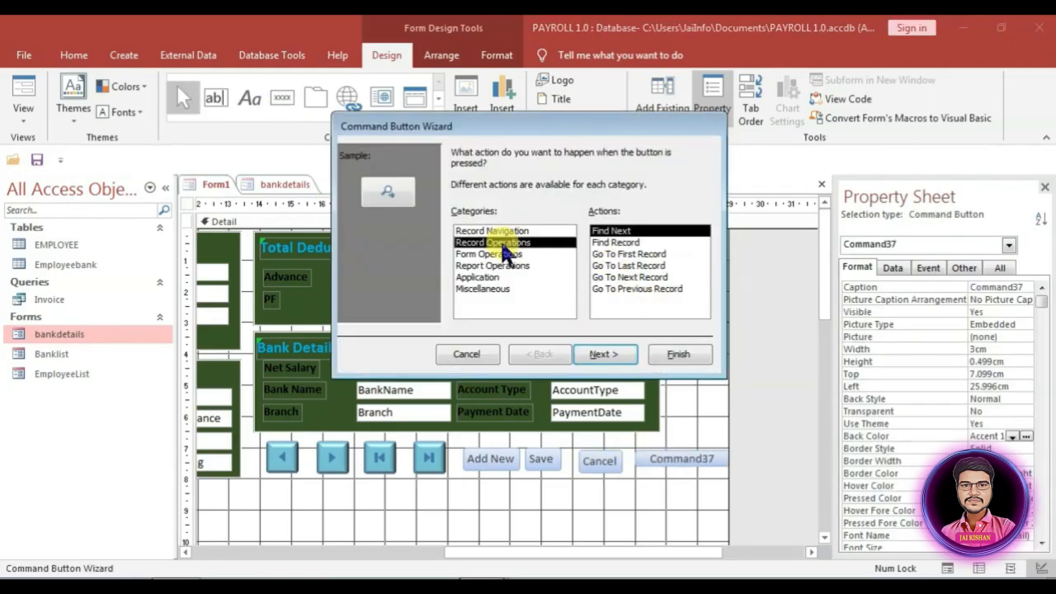
click(620, 243)
click(603, 354)
click(456, 216)
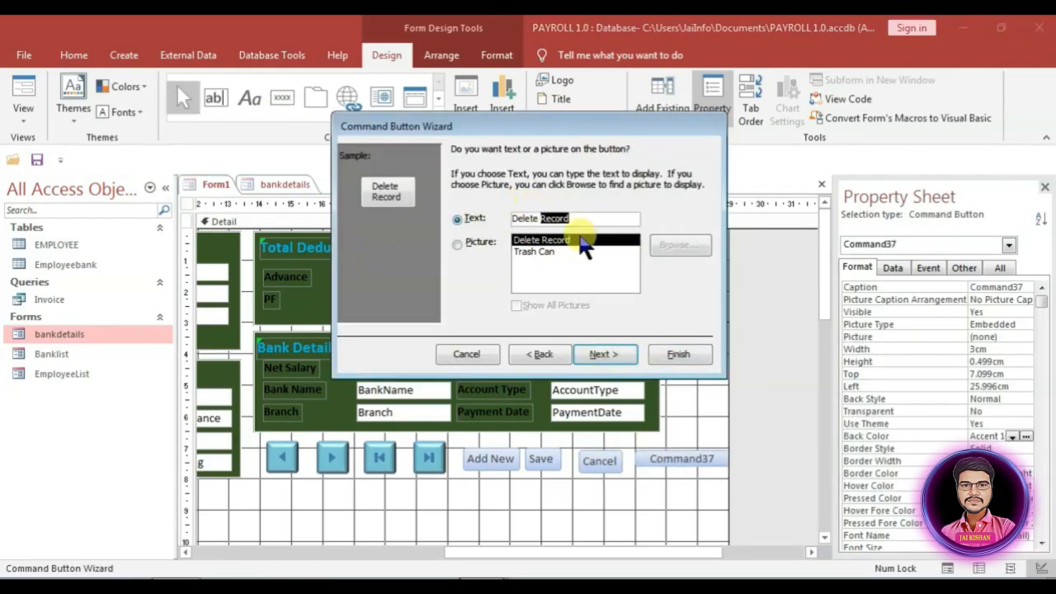
click(679, 355)
Step: Add a button below the navigation buttons that opens the EmployeeList form showing all records
click(281, 99)
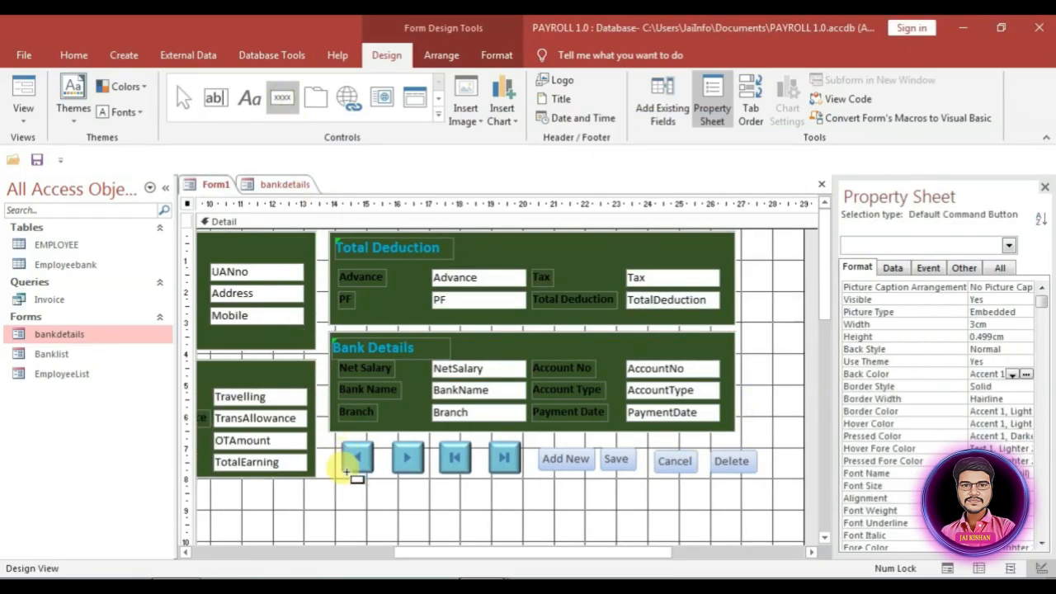
click(345, 486)
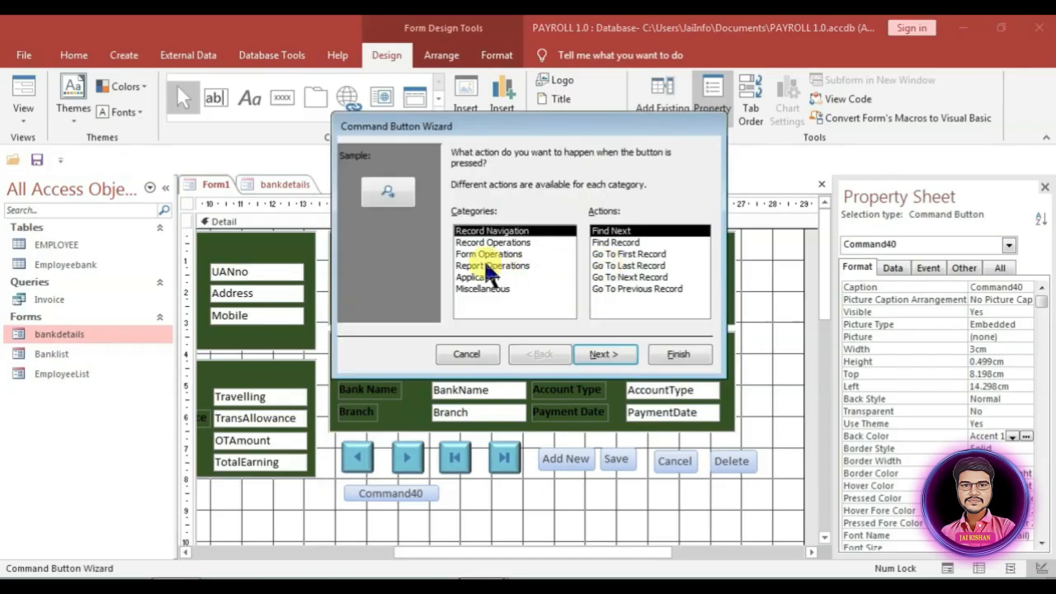
click(488, 254)
click(614, 254)
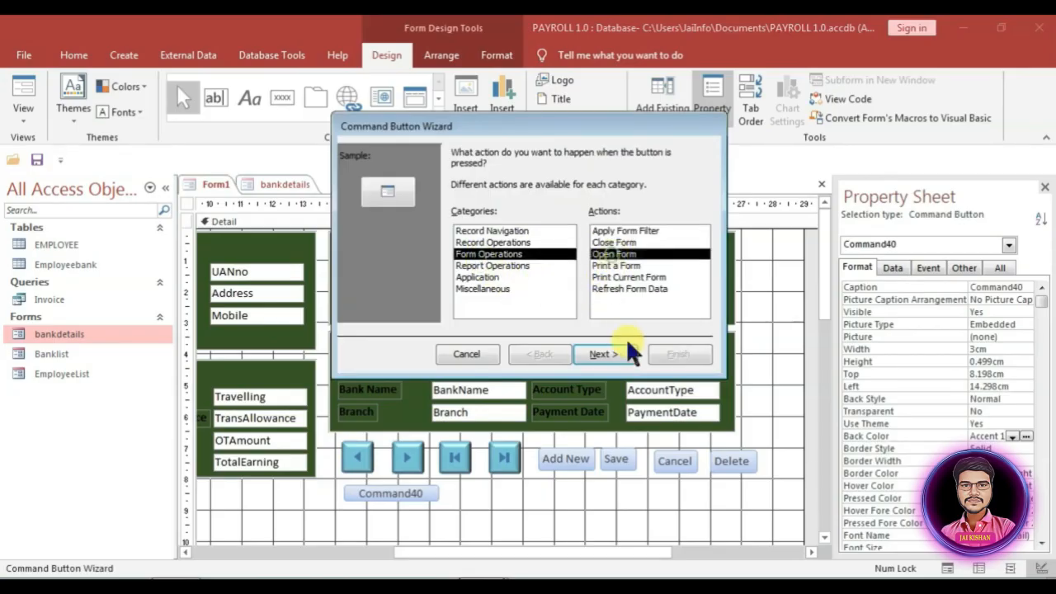
click(610, 353)
click(479, 211)
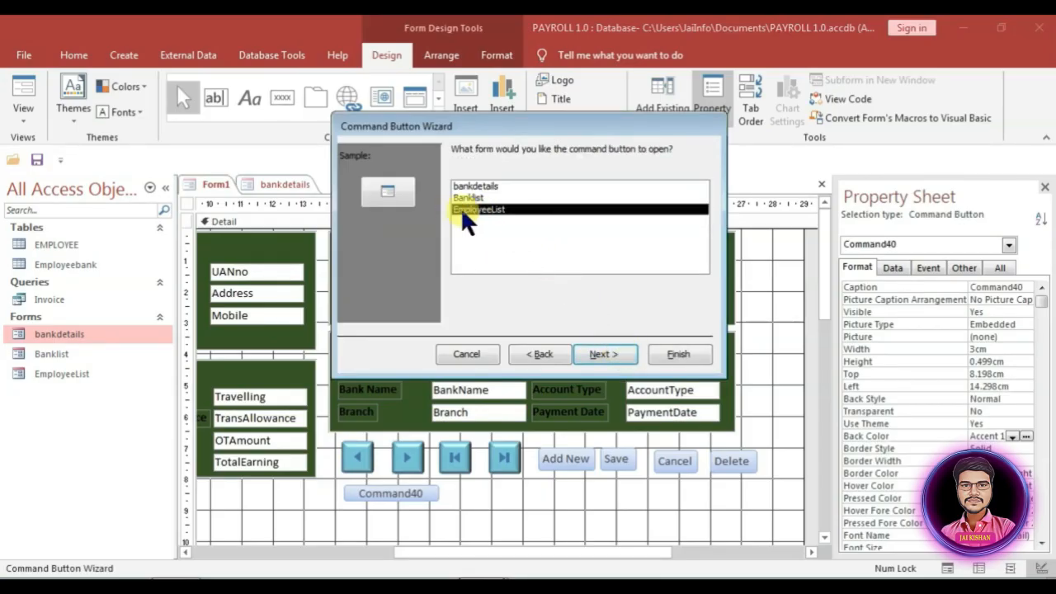
click(603, 354)
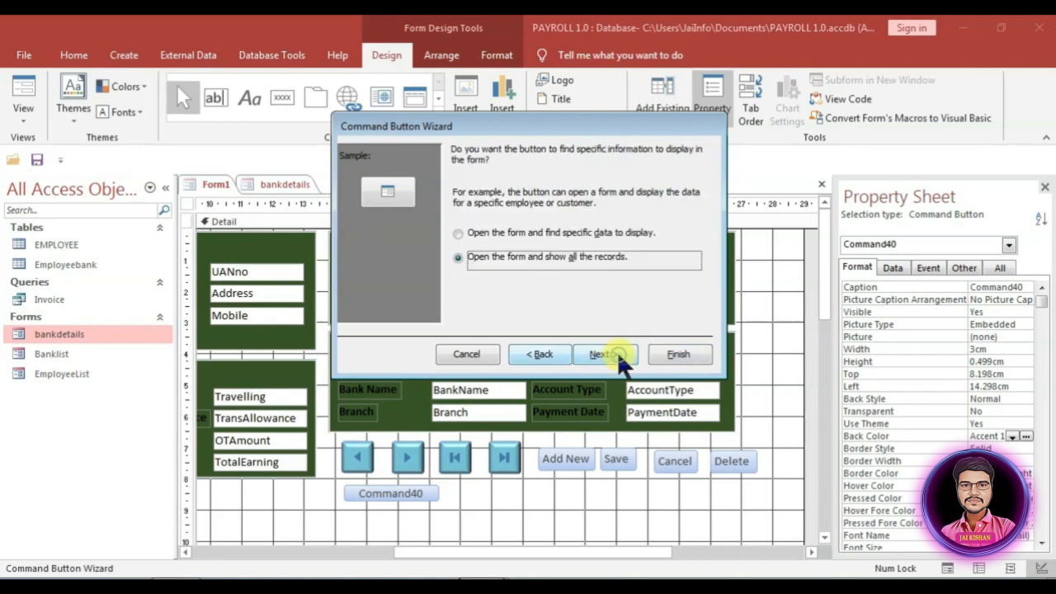
Step: Give the EmployeeList button the text caption 'Full List'
click(601, 355)
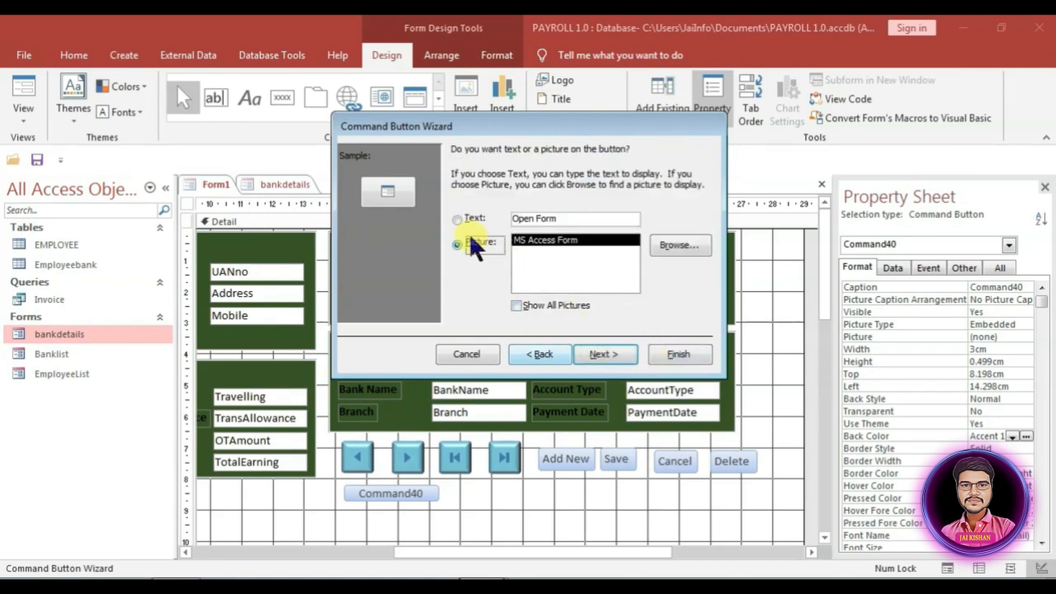
click(454, 218)
drag(572, 217, 495, 218)
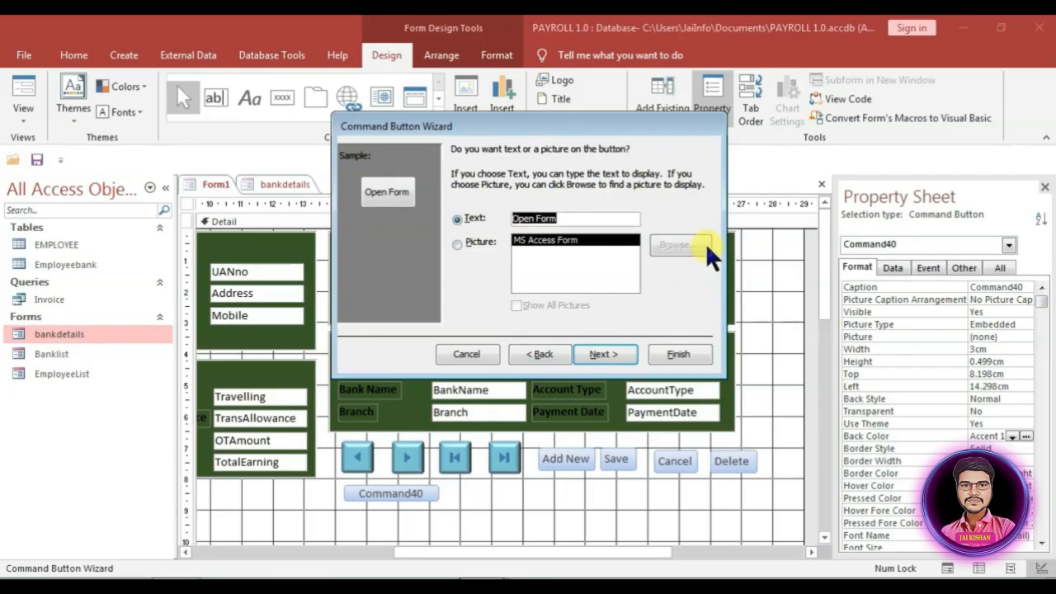
text(List)
key(Home)
text(F)
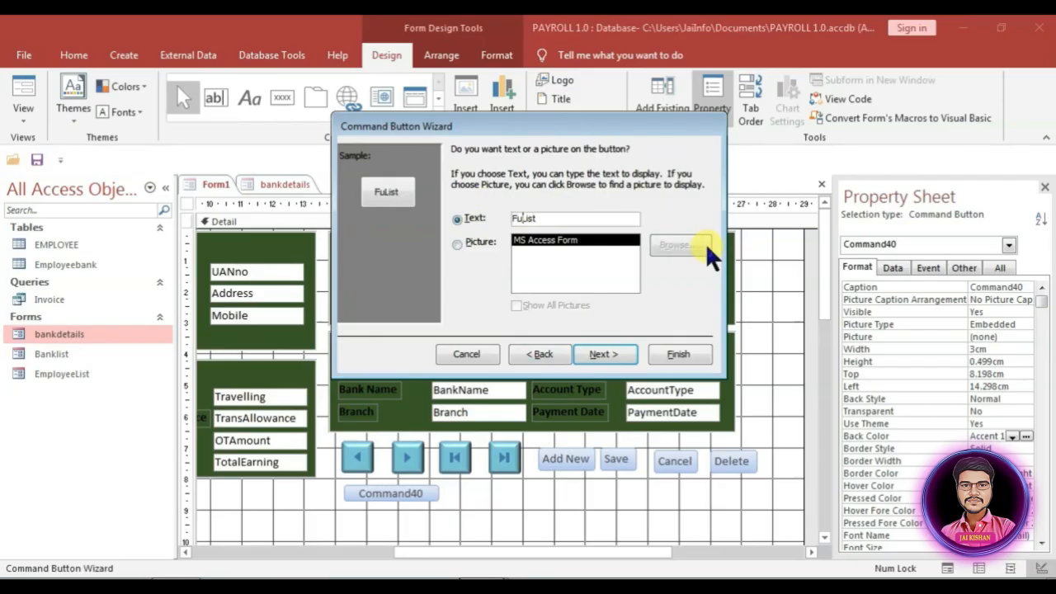
text(ull)
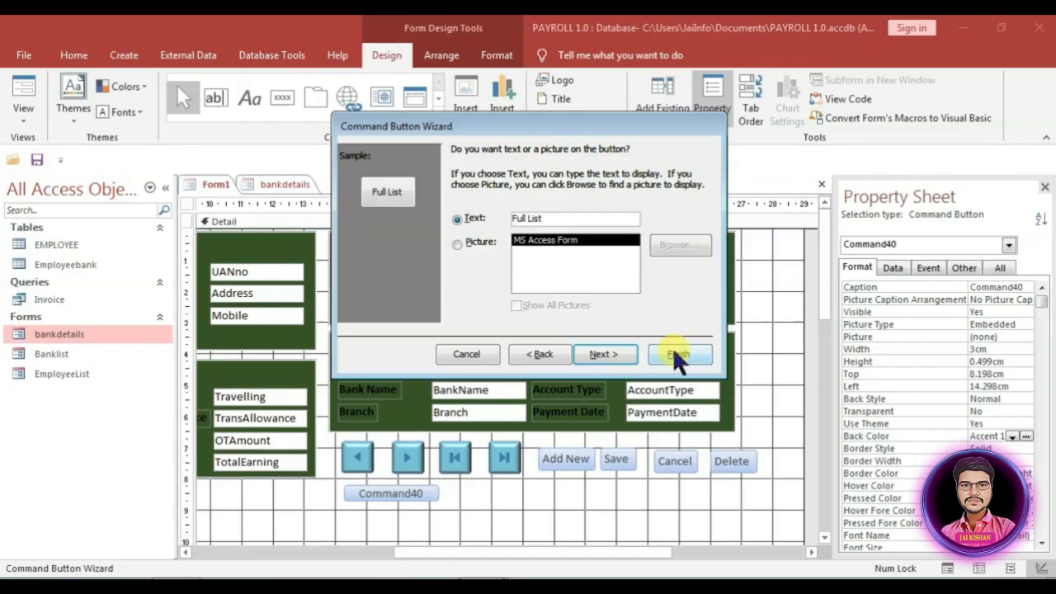
click(614, 354)
Step: Finish the Full List button and give all five new buttons a dark-blue #2F3699 background
click(672, 353)
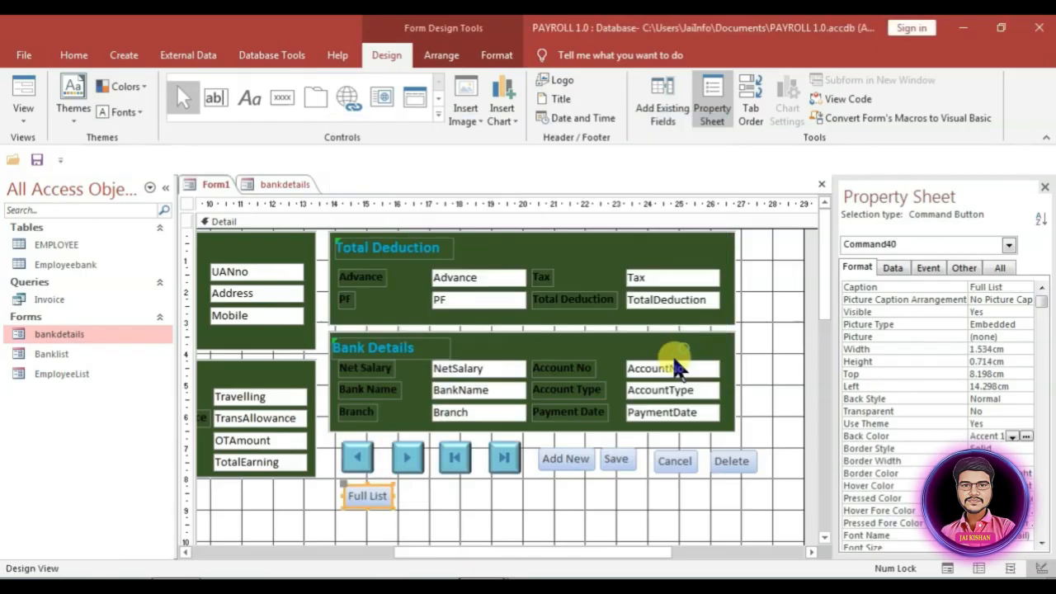
drag(572, 487, 763, 460)
shift+click(363, 496)
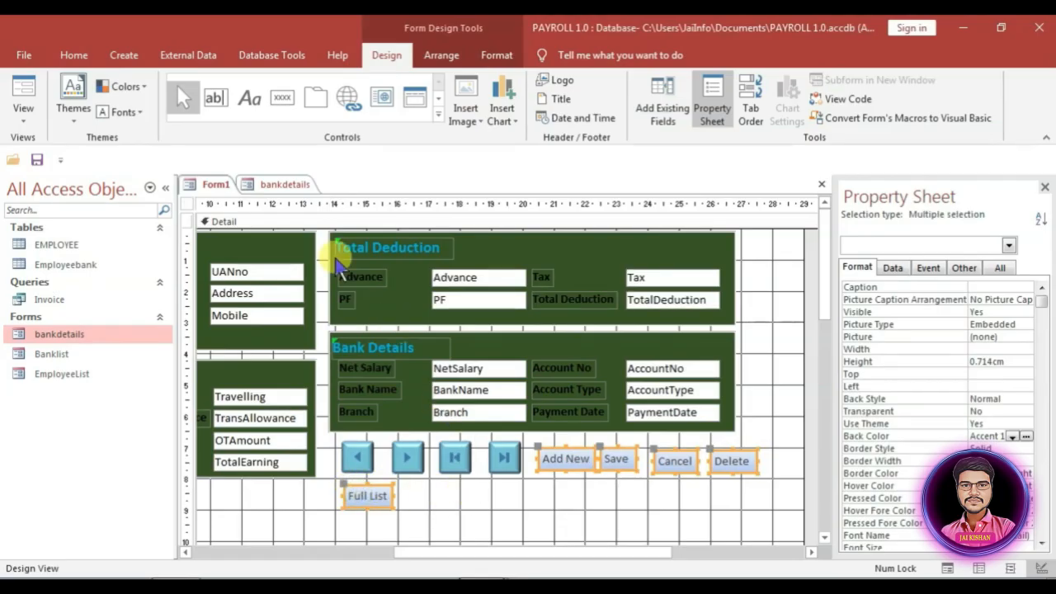
click(498, 55)
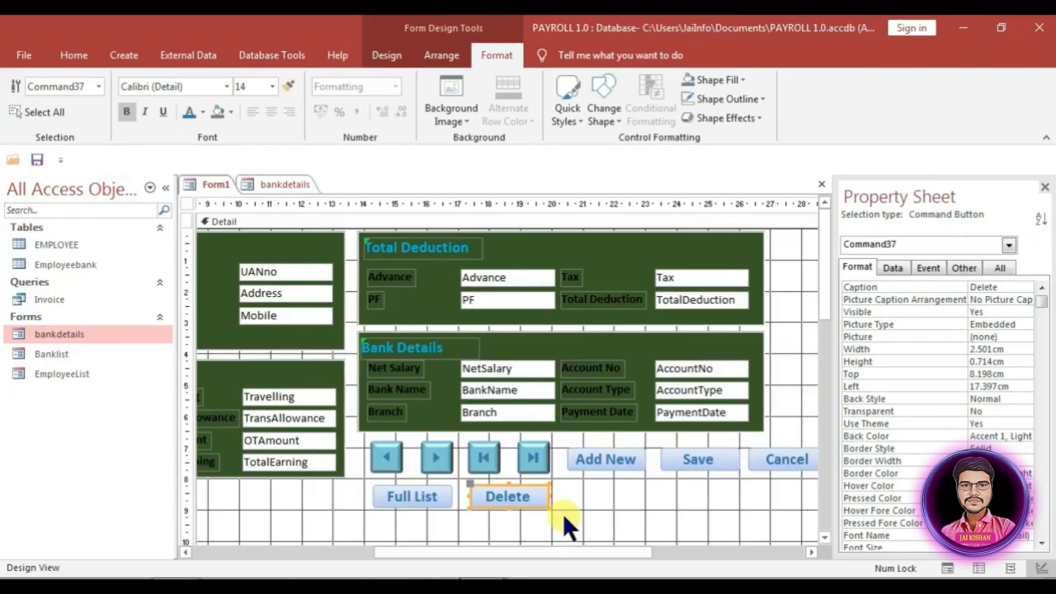
click(562, 513)
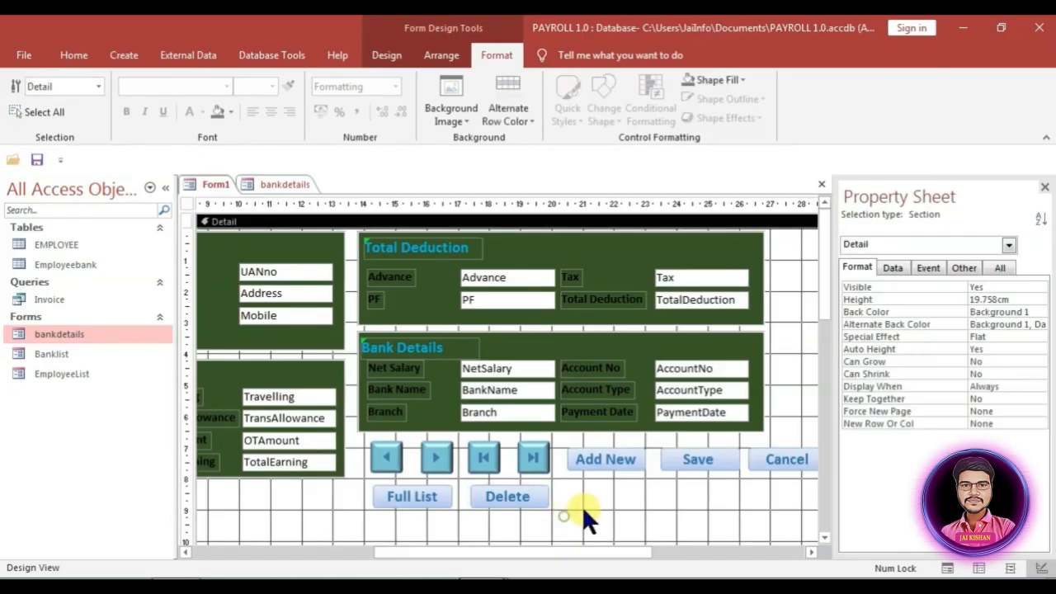
drag(595, 550, 652, 527)
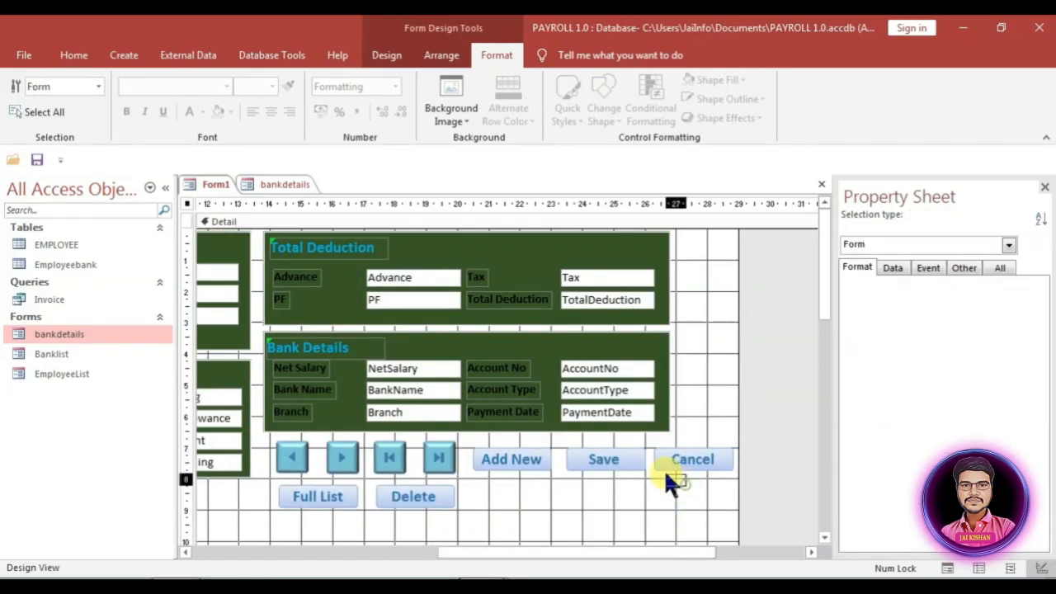
drag(664, 469, 489, 449)
drag(487, 494, 307, 494)
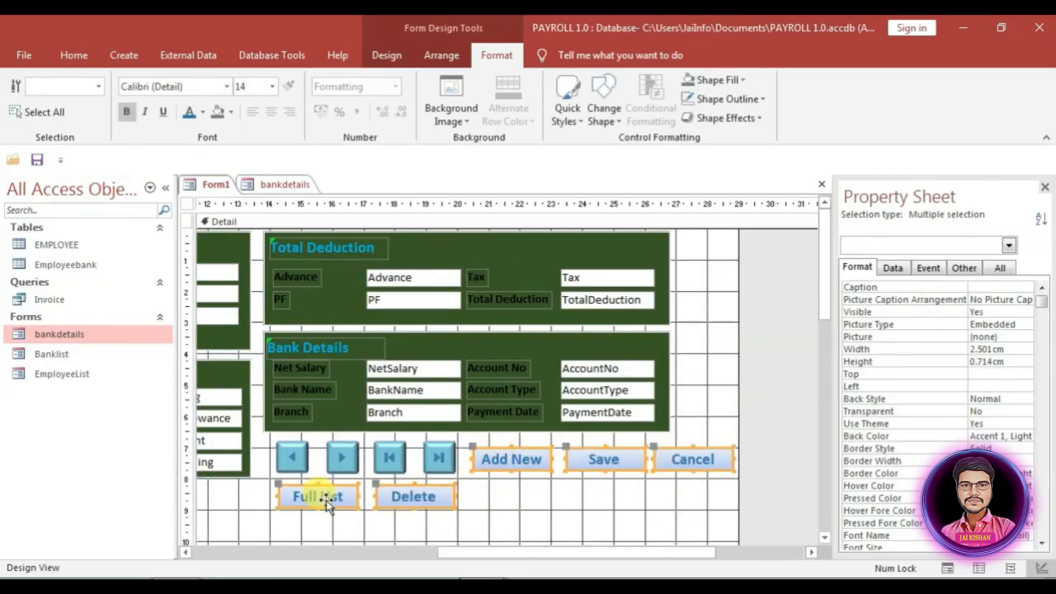
click(1027, 436)
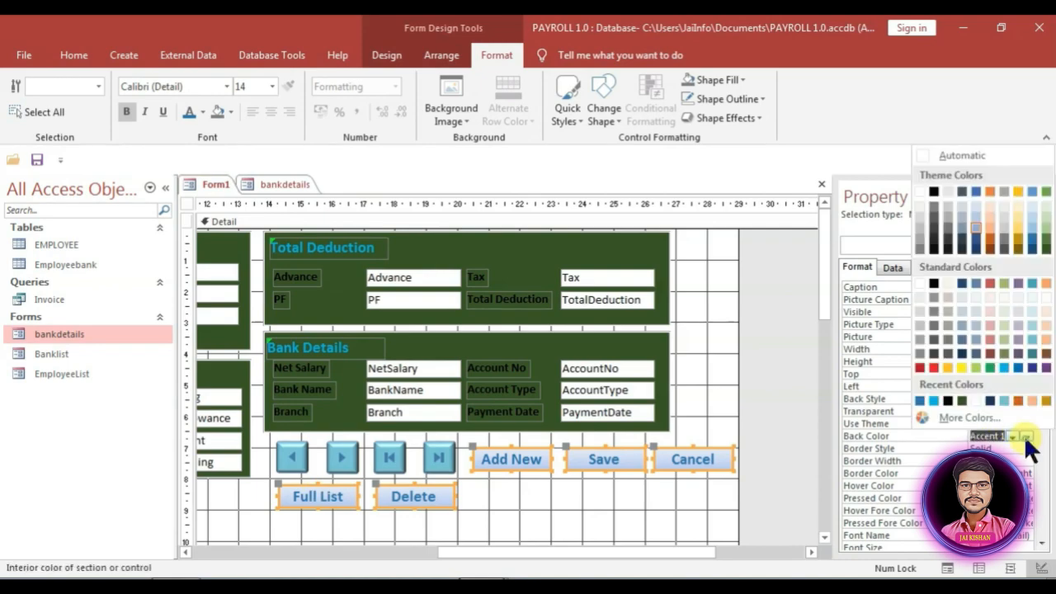
click(1033, 368)
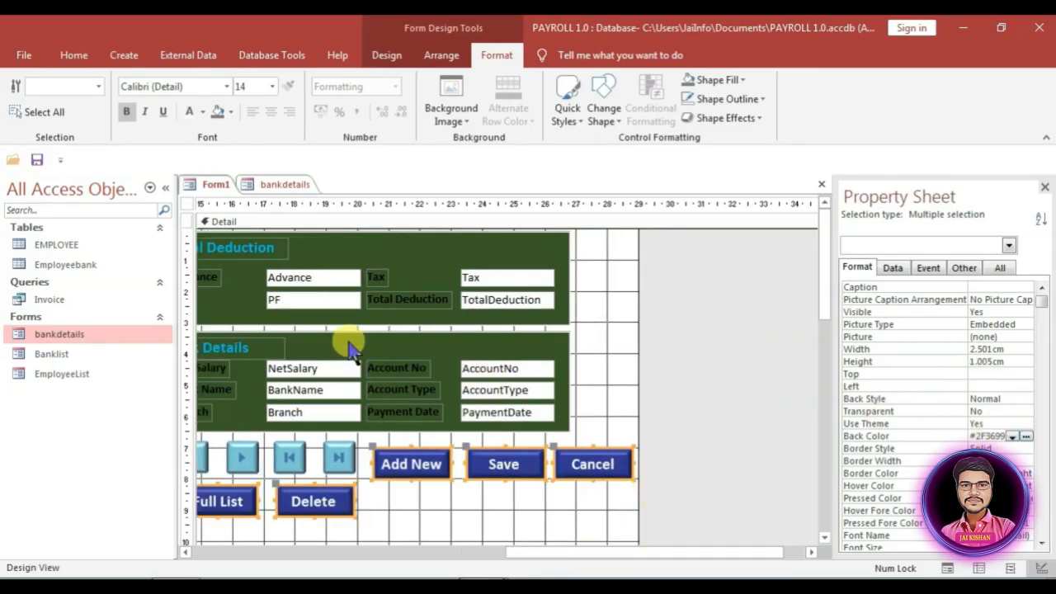
Step: Set Form1's Navigation Buttons and Record Selectors to No and Pop Up to Yes
click(185, 201)
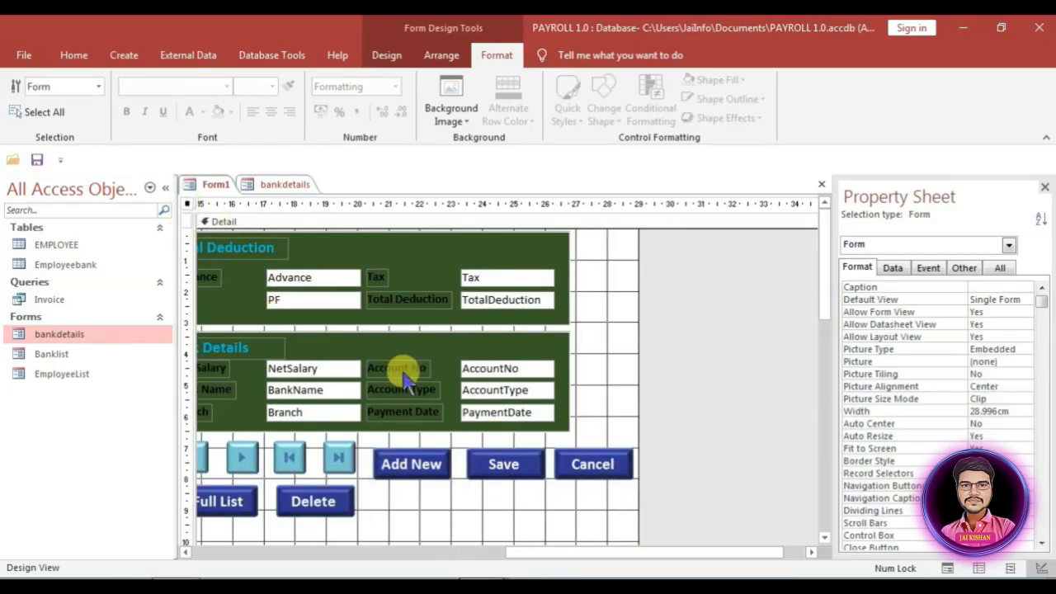
click(997, 486)
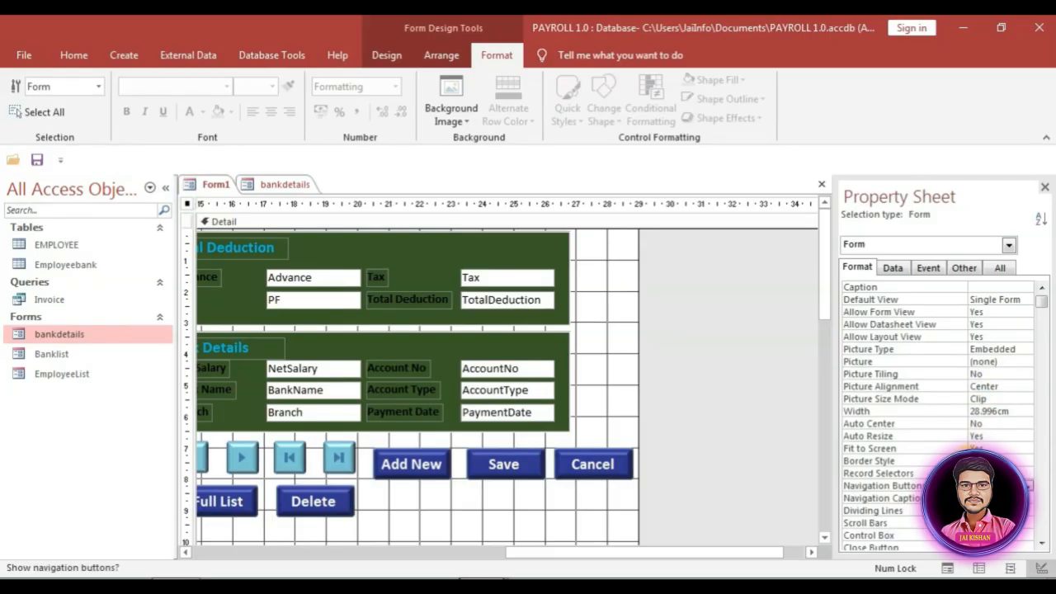
click(998, 474)
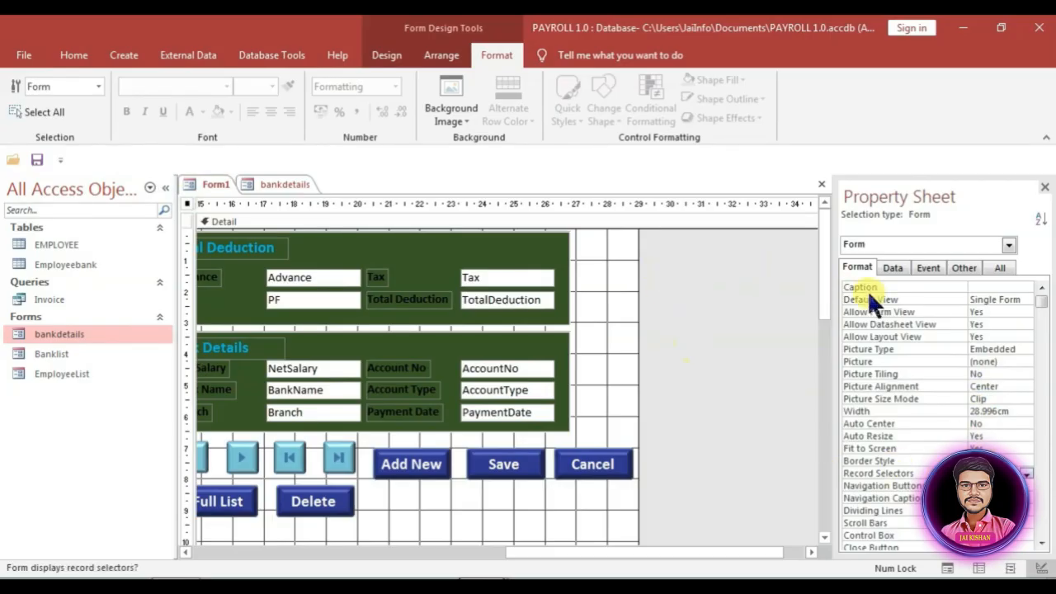
click(998, 268)
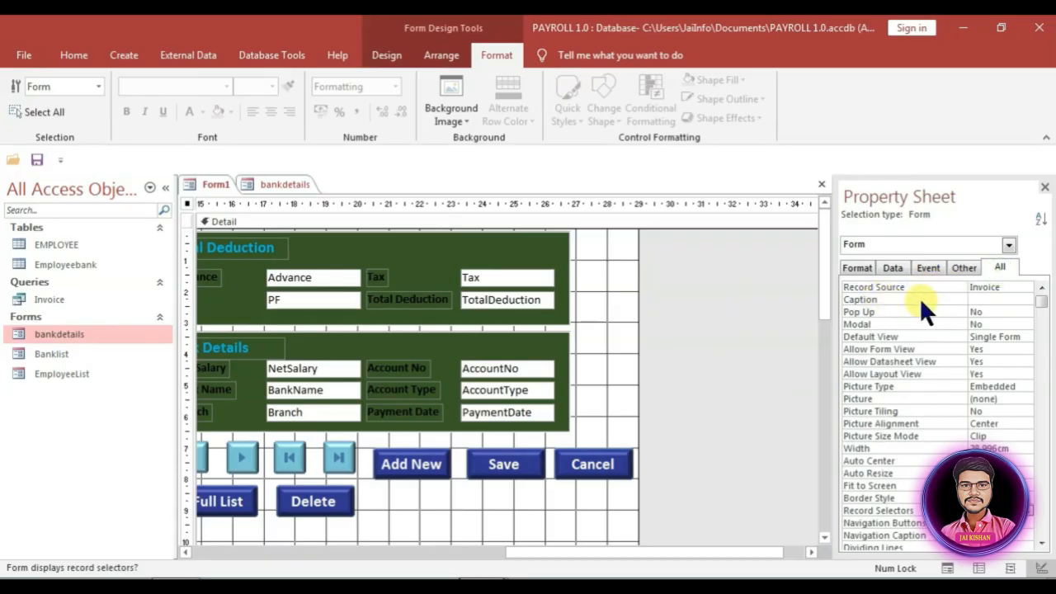
click(1011, 313)
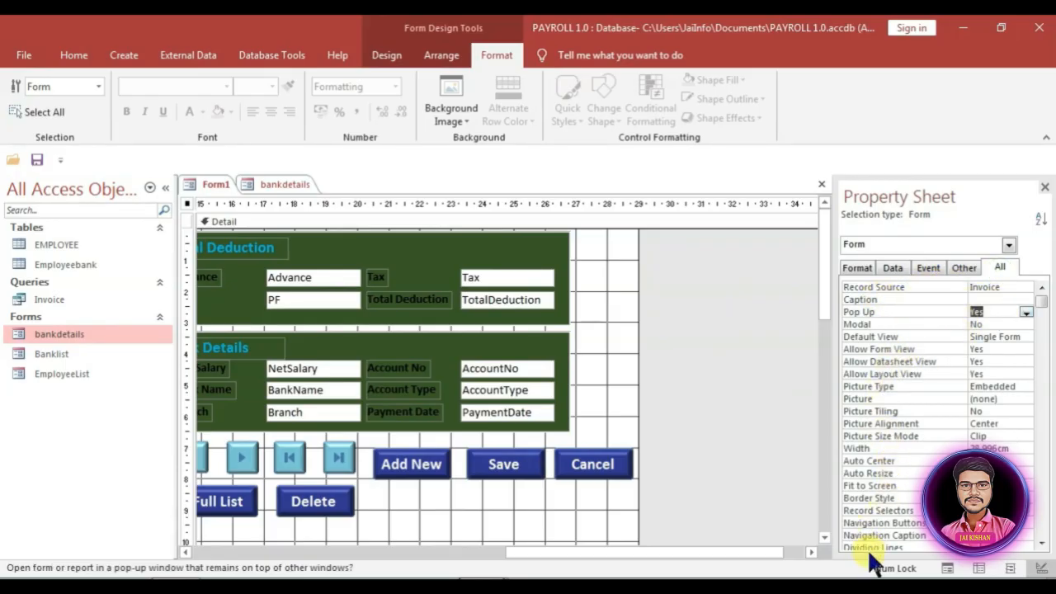
drag(535, 551, 190, 548)
Step: Drag EmployeeList onto the Detail section below the panels and delete its caption label
click(234, 504)
scroll(295, 498, down, 5)
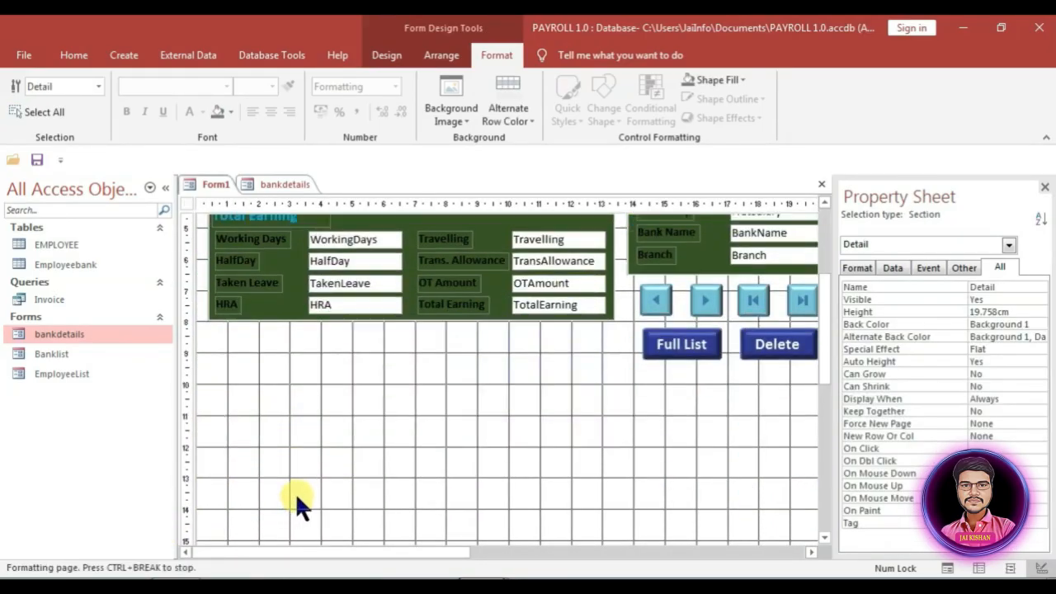
click(54, 374)
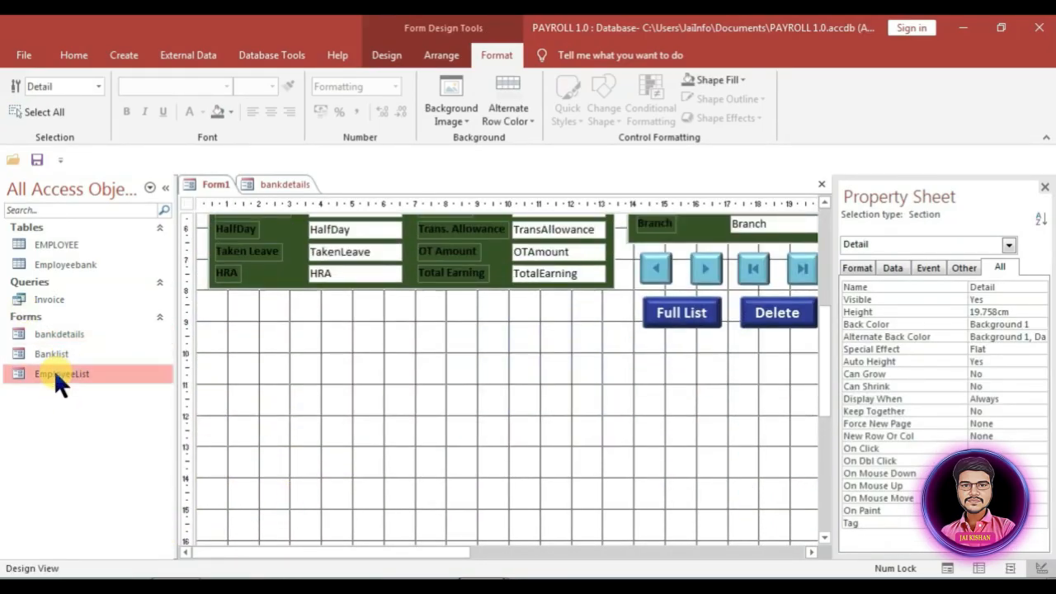
drag(55, 374, 218, 379)
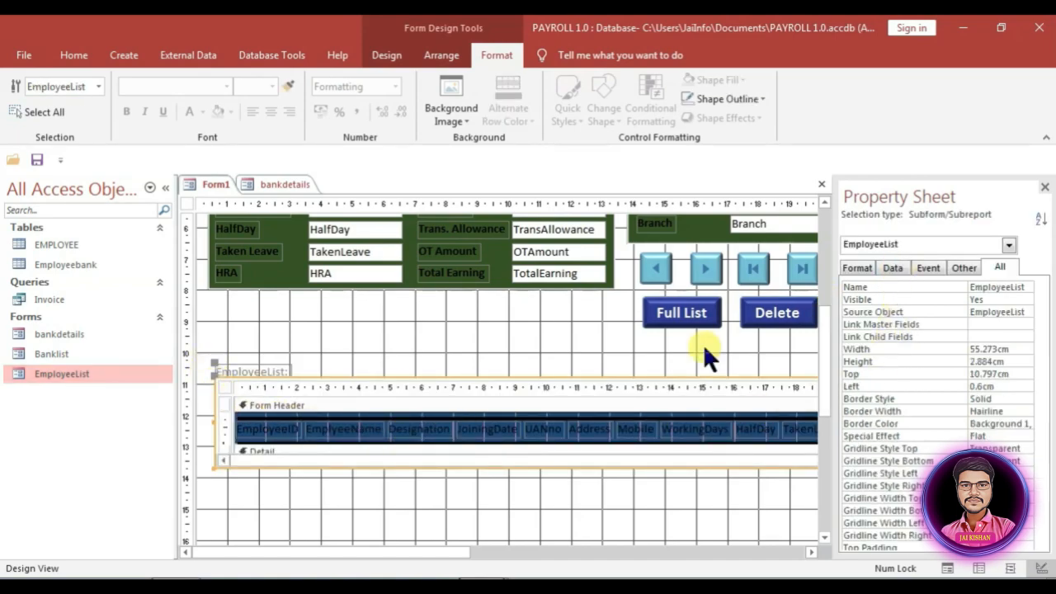
click(248, 371)
key(Delete)
click(490, 325)
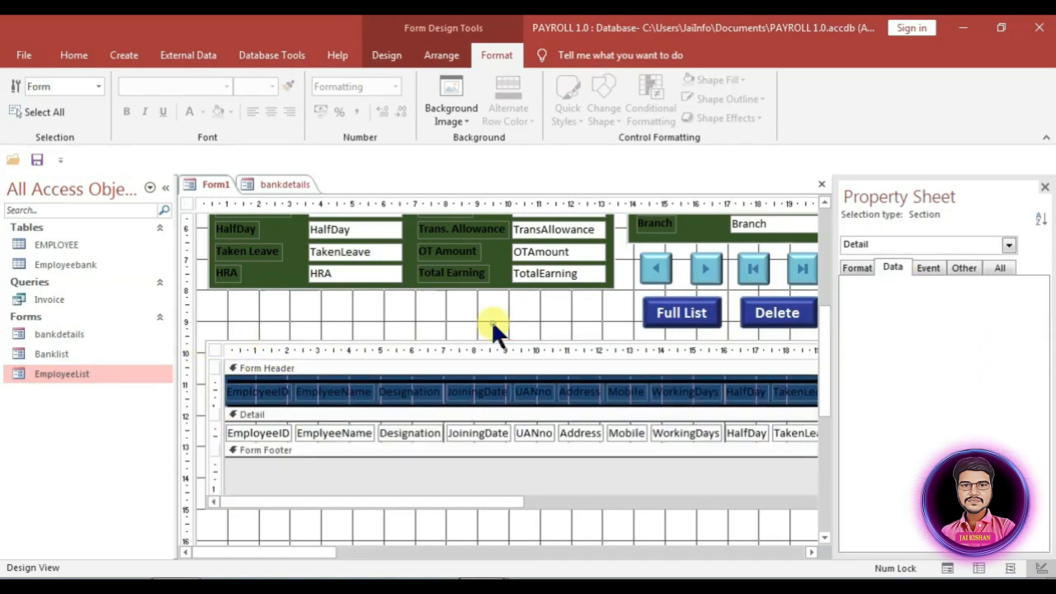
scroll(492, 346, up, 5)
Step: Add a Form Header/Footer and paste the EMPLOYEE BANK DETAILS title from bankdetails into it
right_click(490, 504)
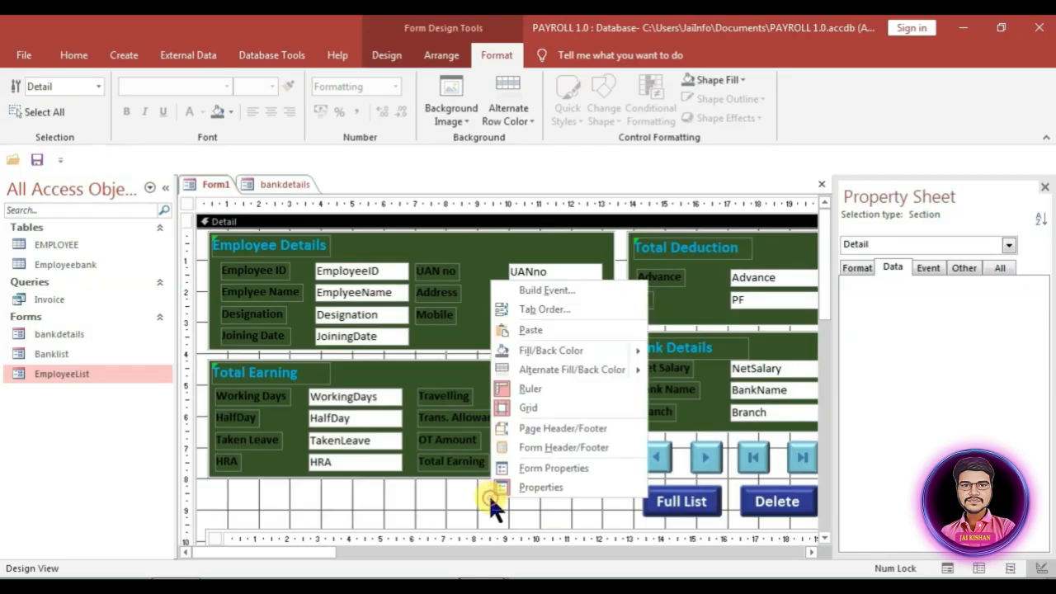
click(569, 446)
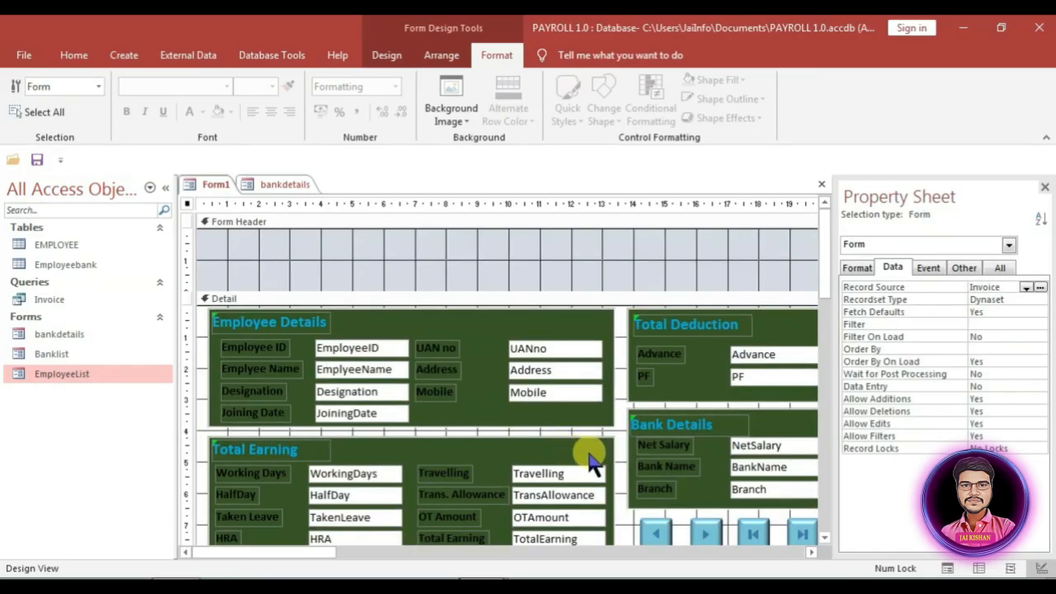
click(276, 183)
click(442, 260)
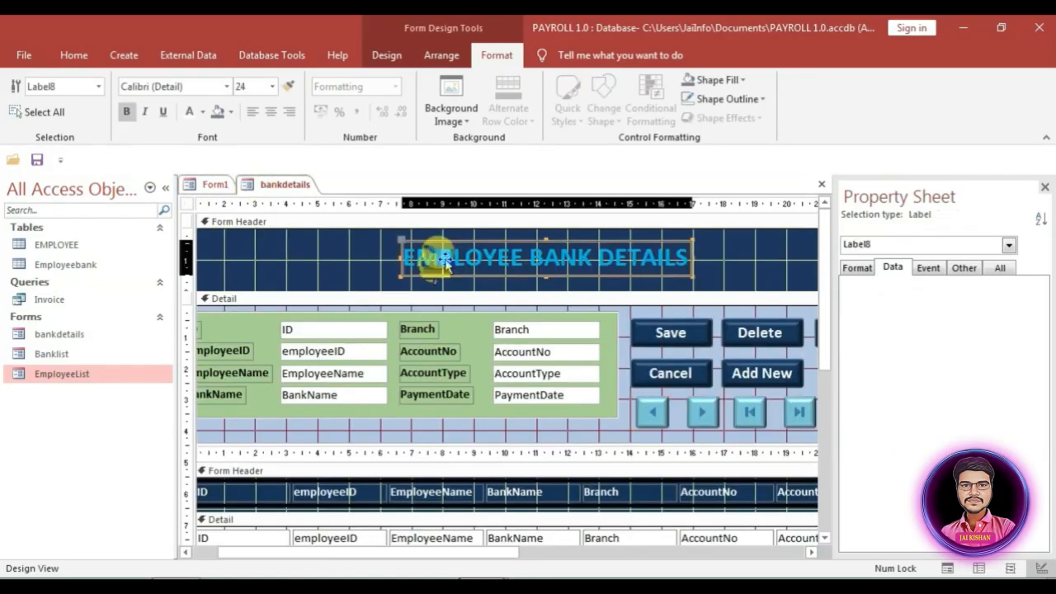
click(213, 183)
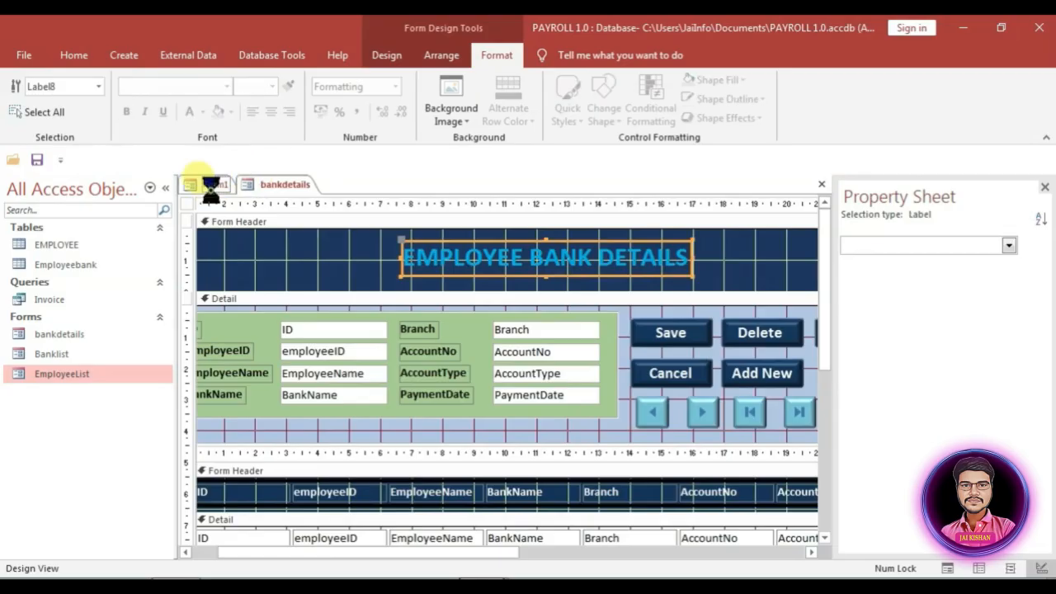
click(297, 261)
key(ctrl+v)
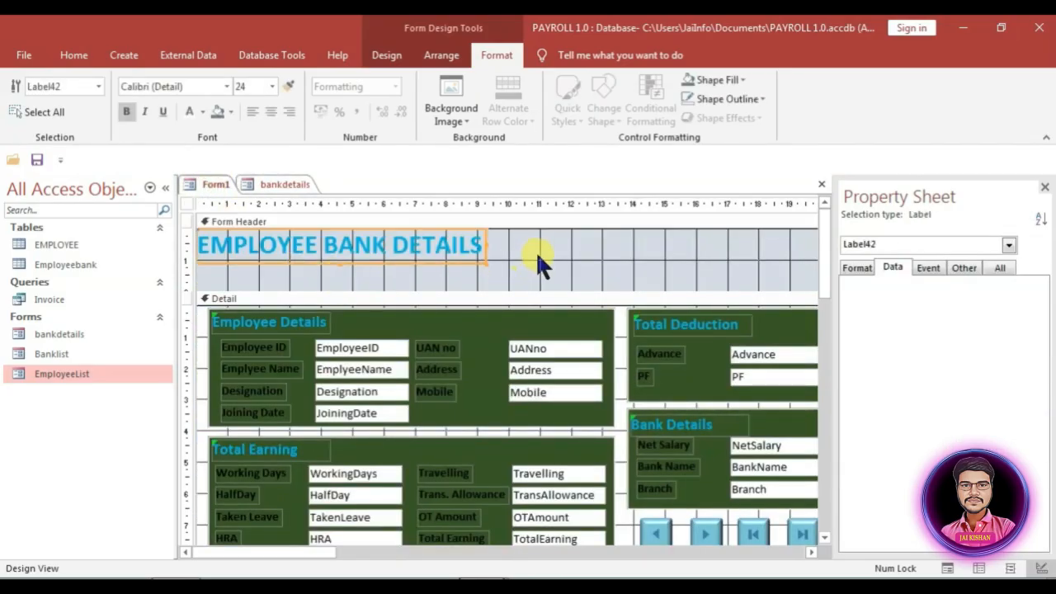
Step: Set the Form Header background colour to dark blue
click(542, 262)
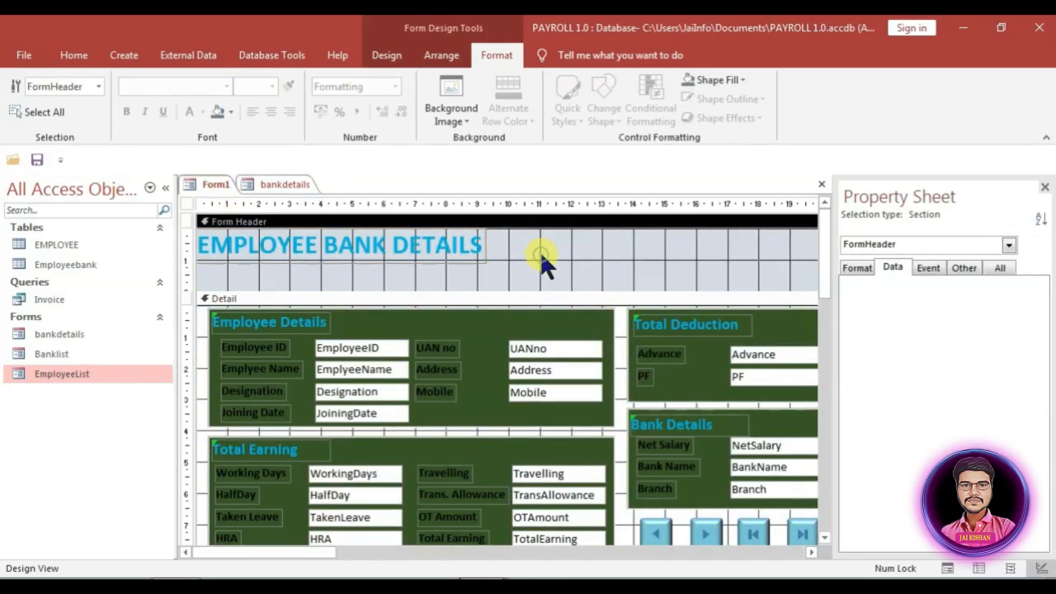
click(855, 268)
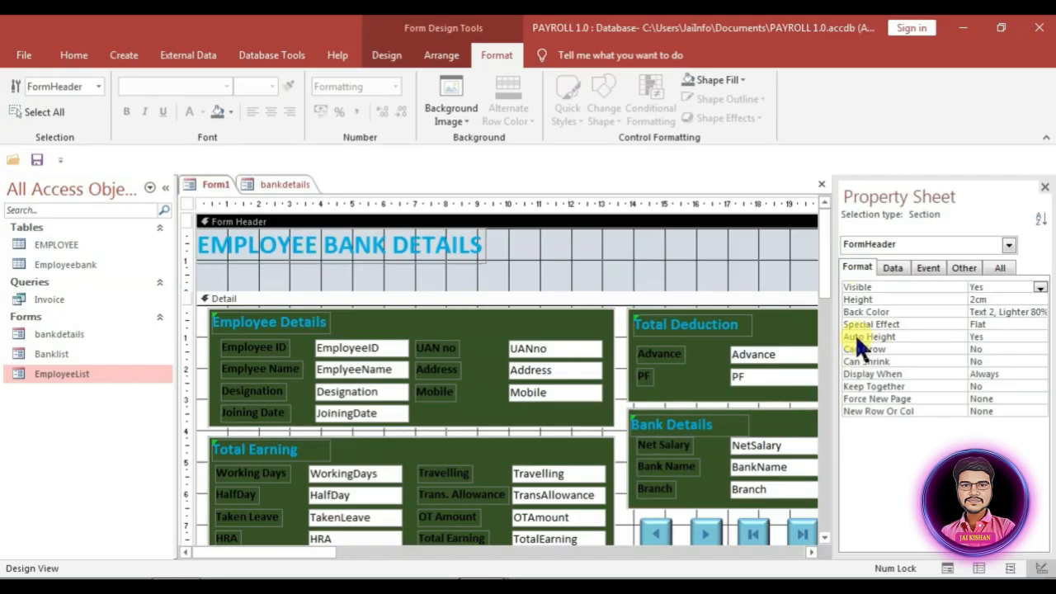
click(984, 312)
click(1026, 312)
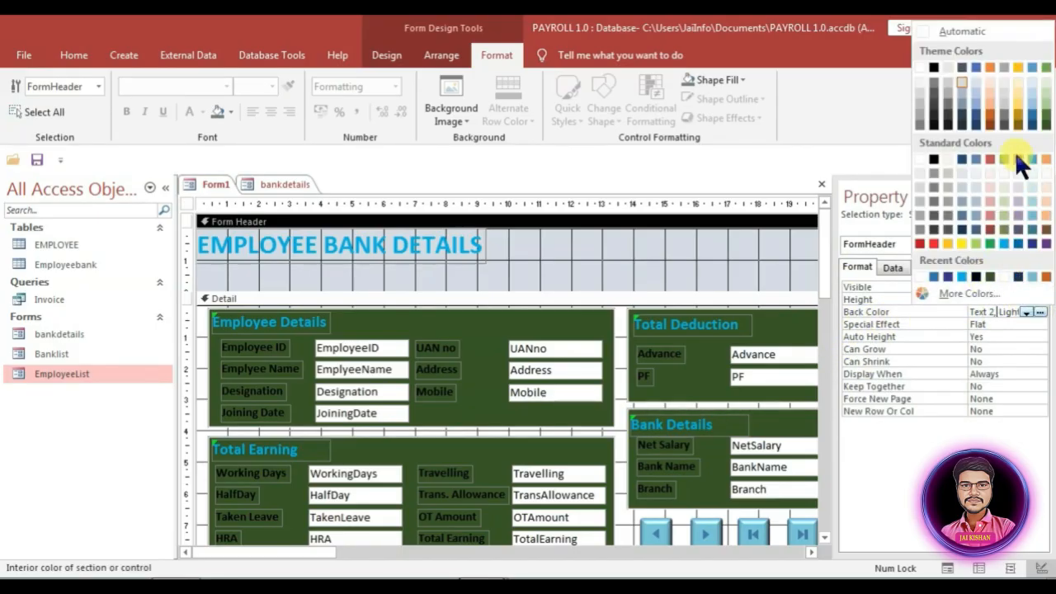
click(975, 122)
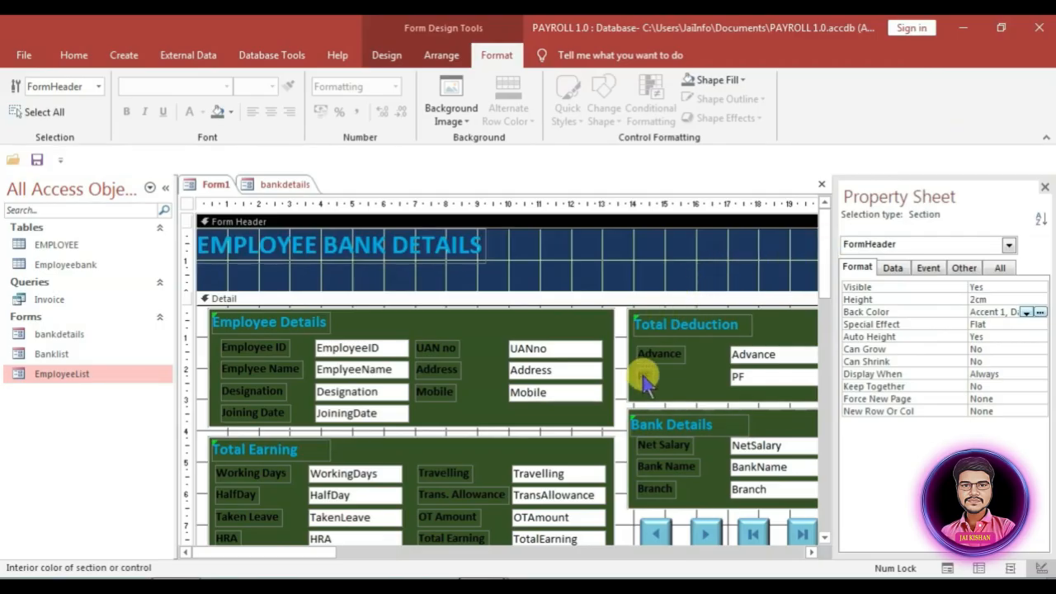
Step: Make the Detail section light blue and start retyping the title as 'Payroll Managemen'
click(617, 463)
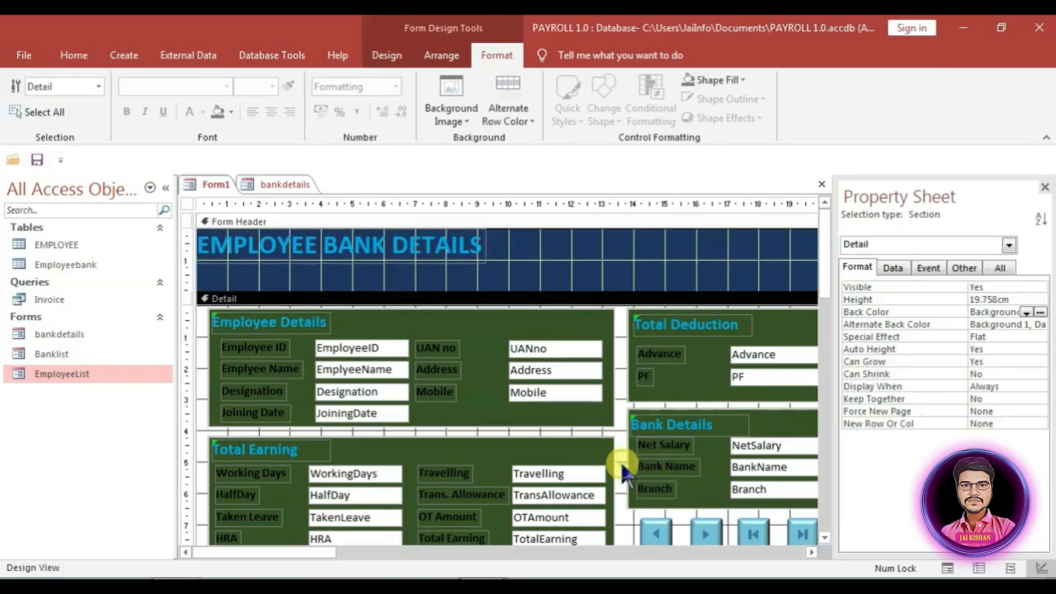
click(1041, 312)
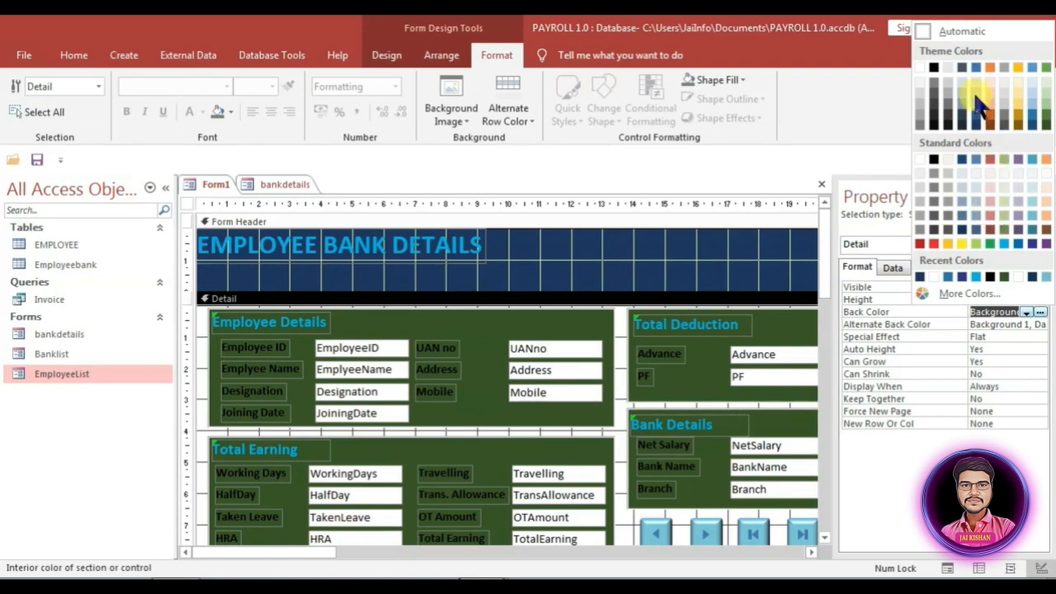
click(977, 116)
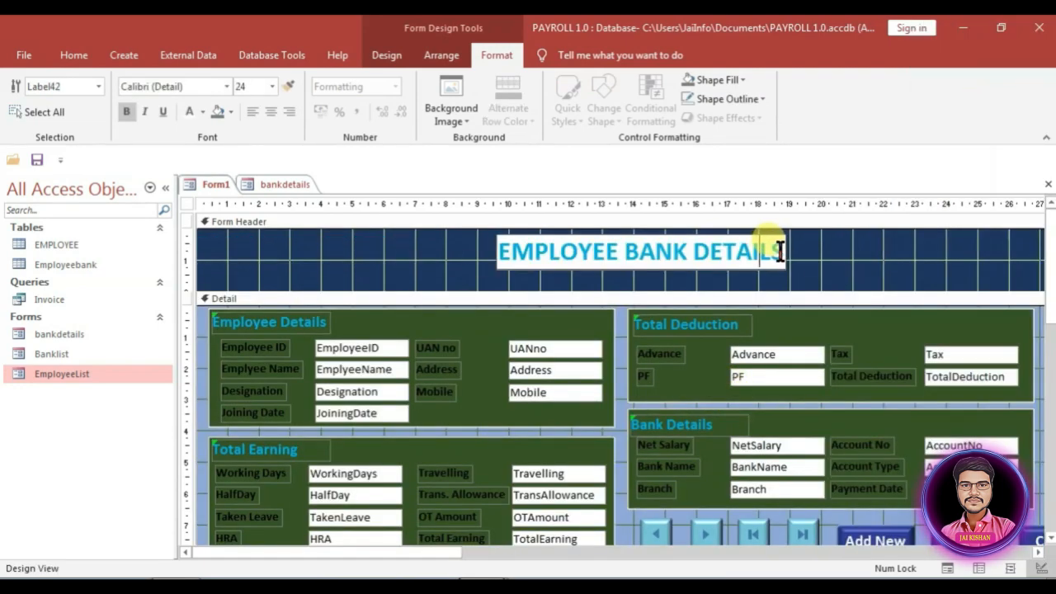
drag(778, 252, 498, 252)
text(Payroll M)
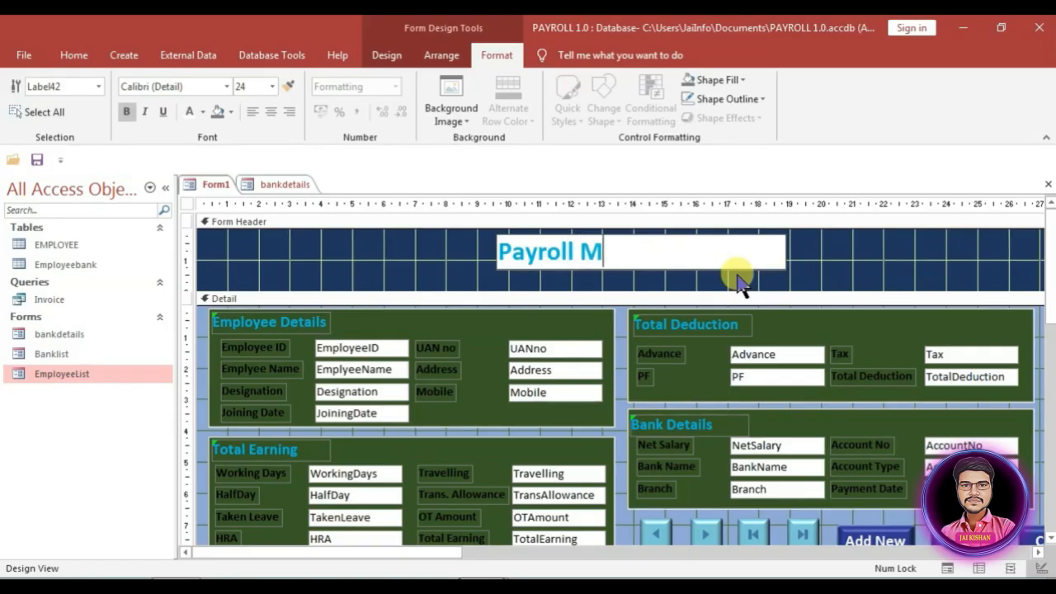
text(anagement System)
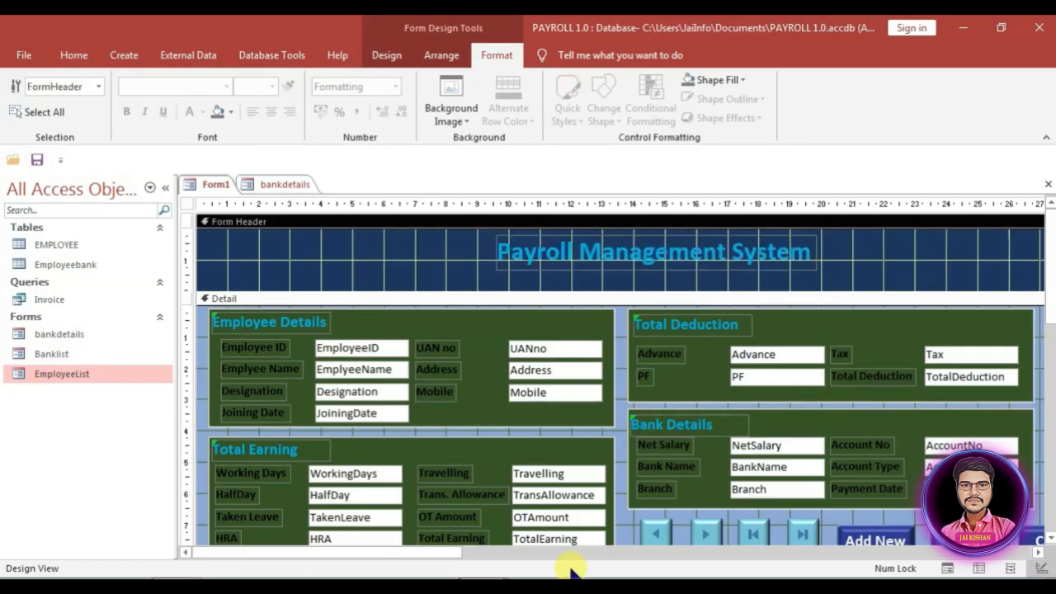
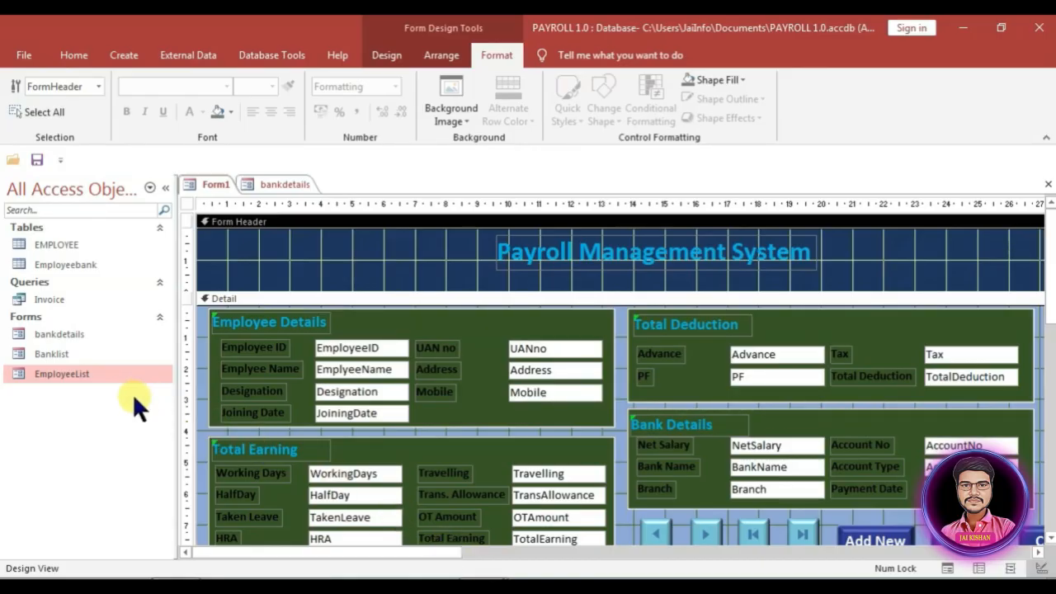
Step: Save the new payroll form with Ctrl+S under the name 'Payroll'
key(ctrl+s)
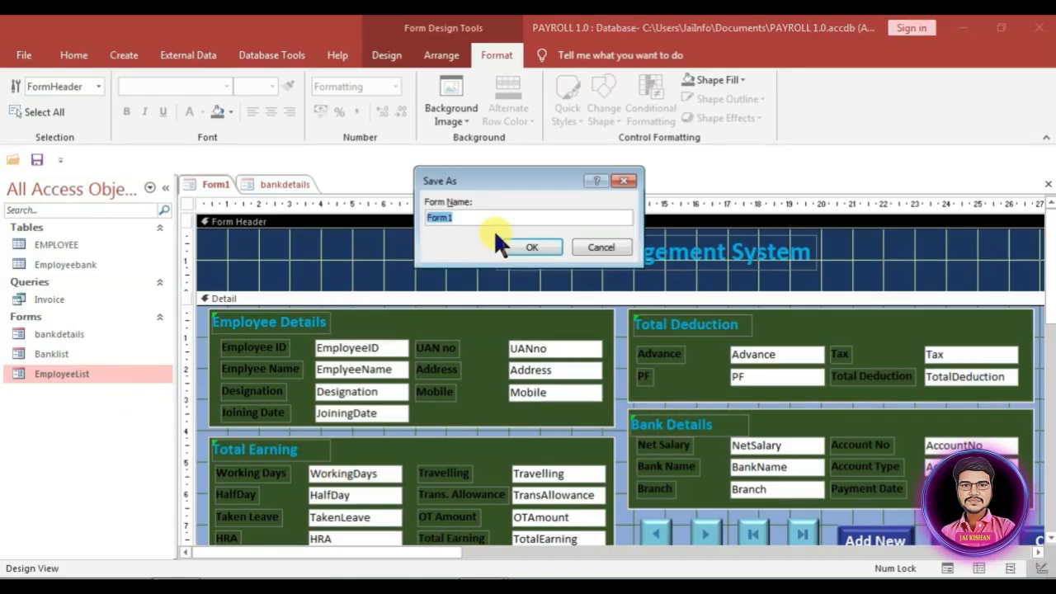
text(Payroll)
click(532, 247)
scroll(594, 367, down, 2)
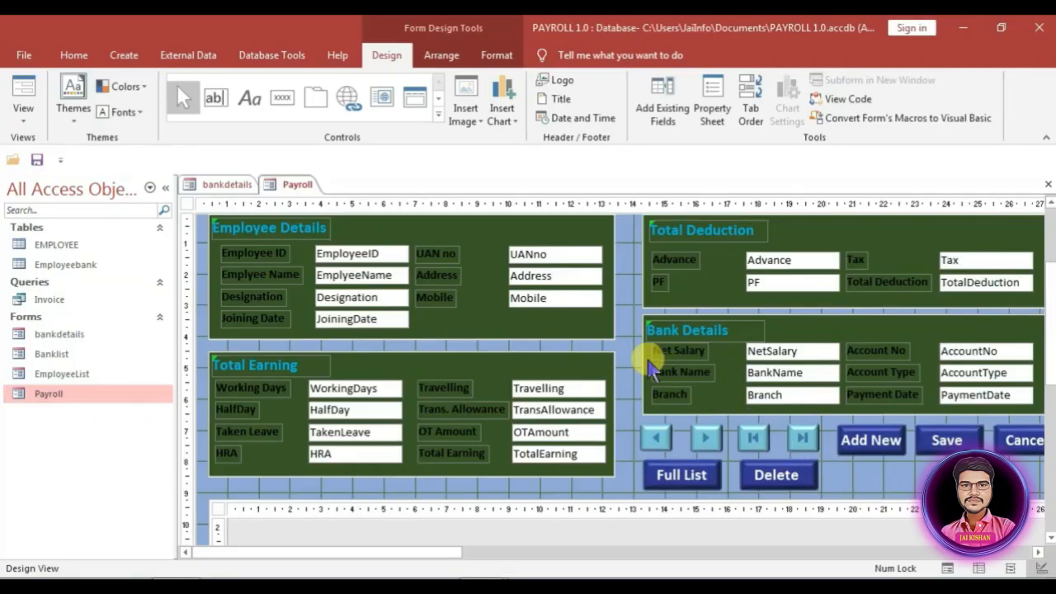
Step: Place a new button right of Delete that opens the bankdetails form showing all records
click(273, 91)
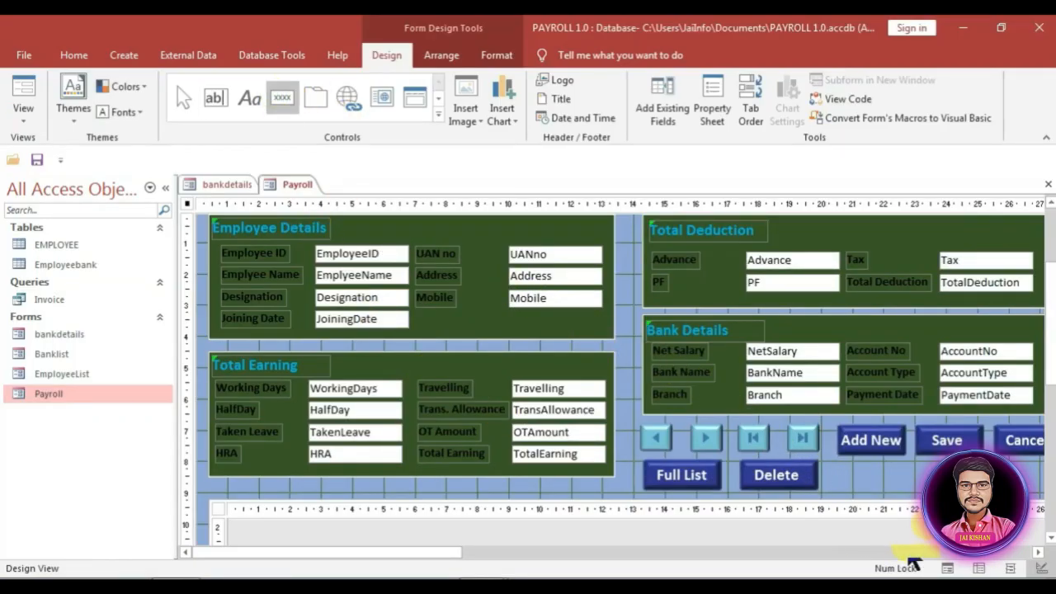
click(838, 461)
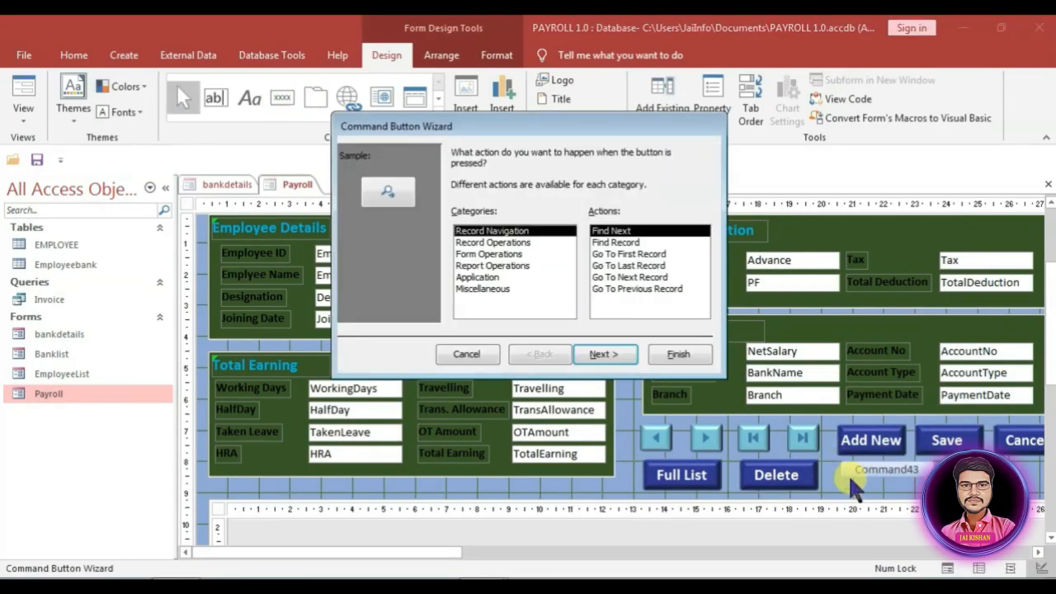
click(482, 253)
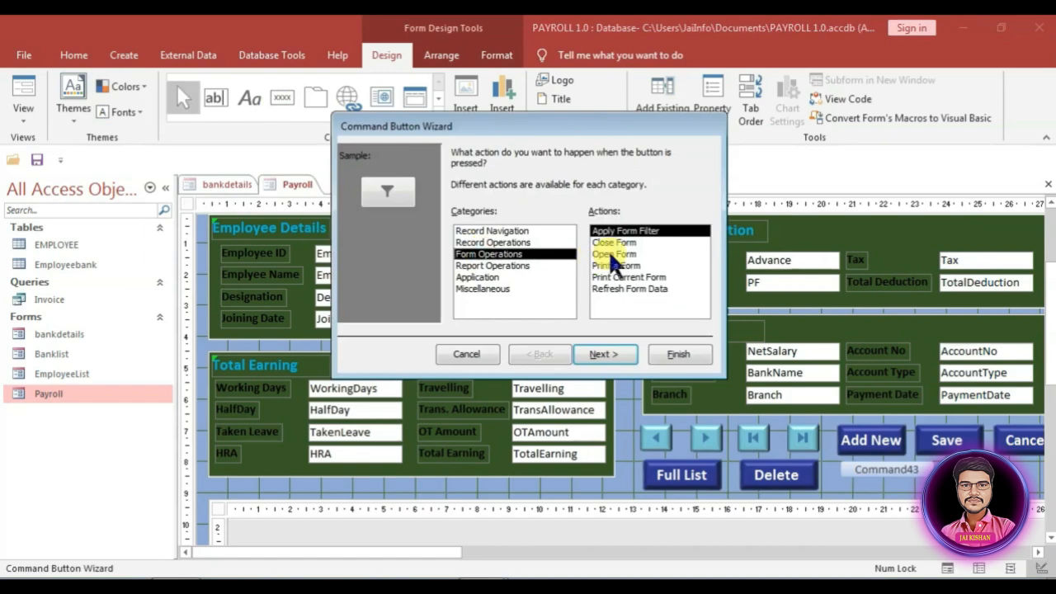
click(615, 253)
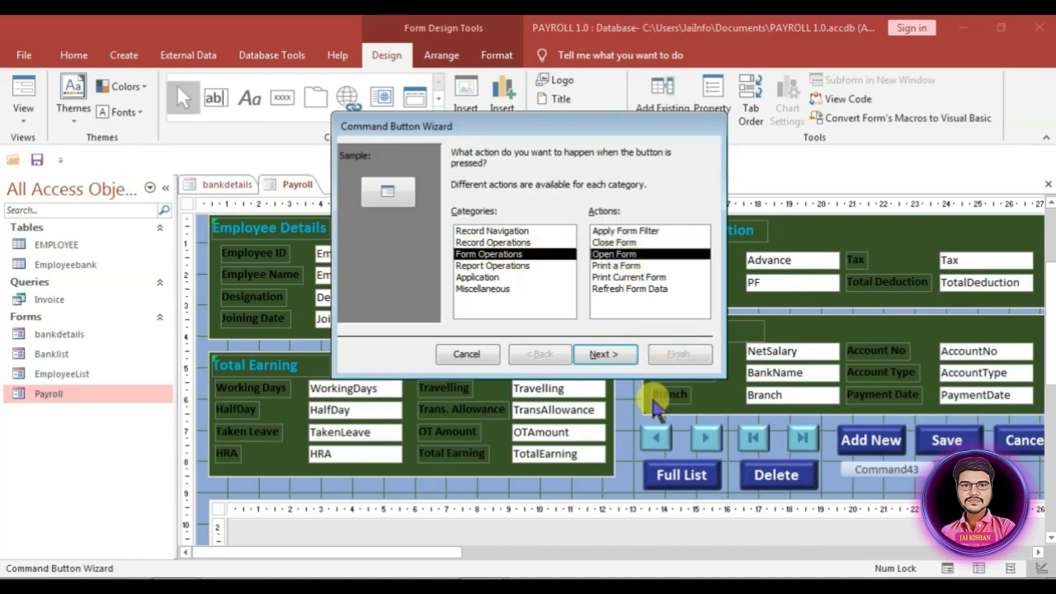
click(610, 354)
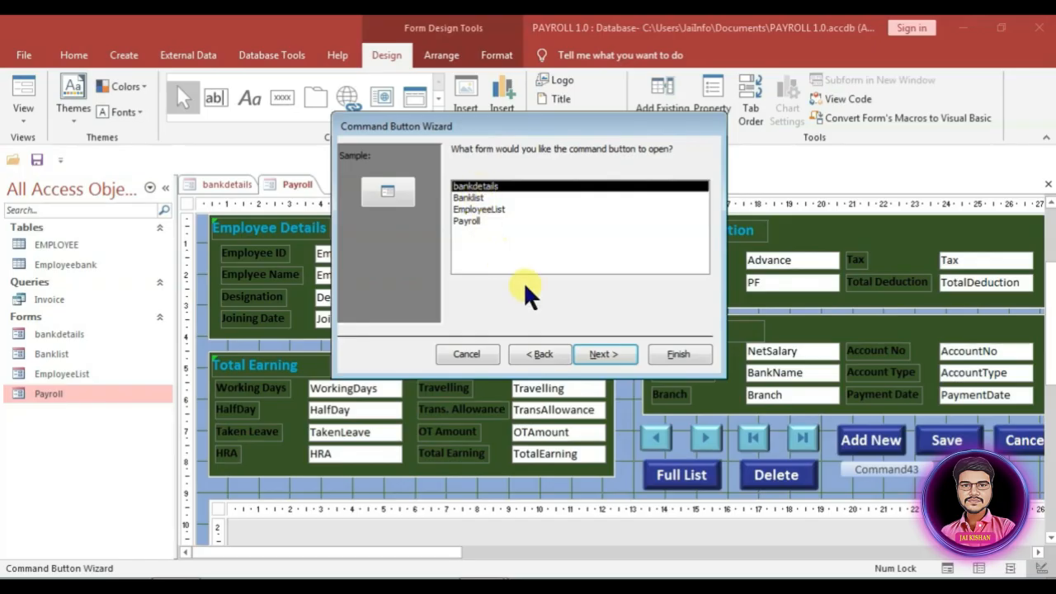
click(609, 353)
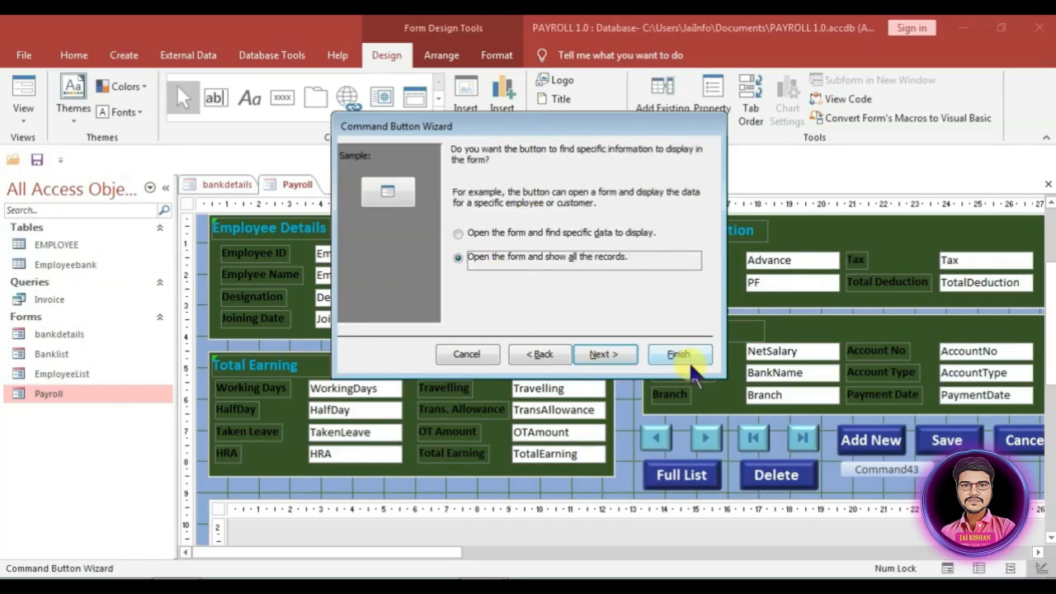
click(606, 353)
Step: Caption the button 'Bank Details', finish the wizard, and close the Payroll design
click(482, 218)
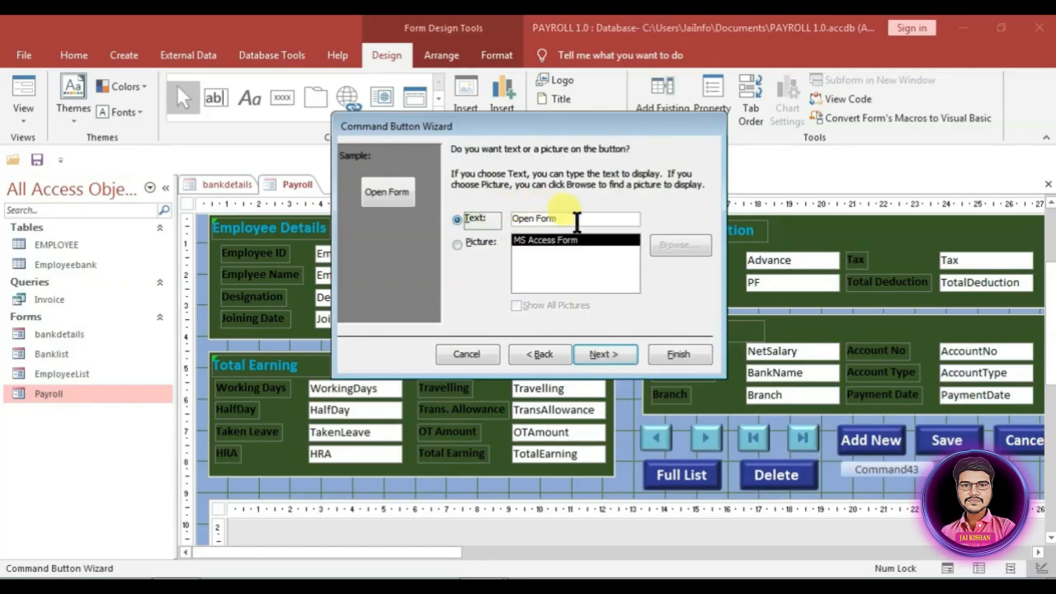
drag(576, 221, 474, 218)
text(Ba)
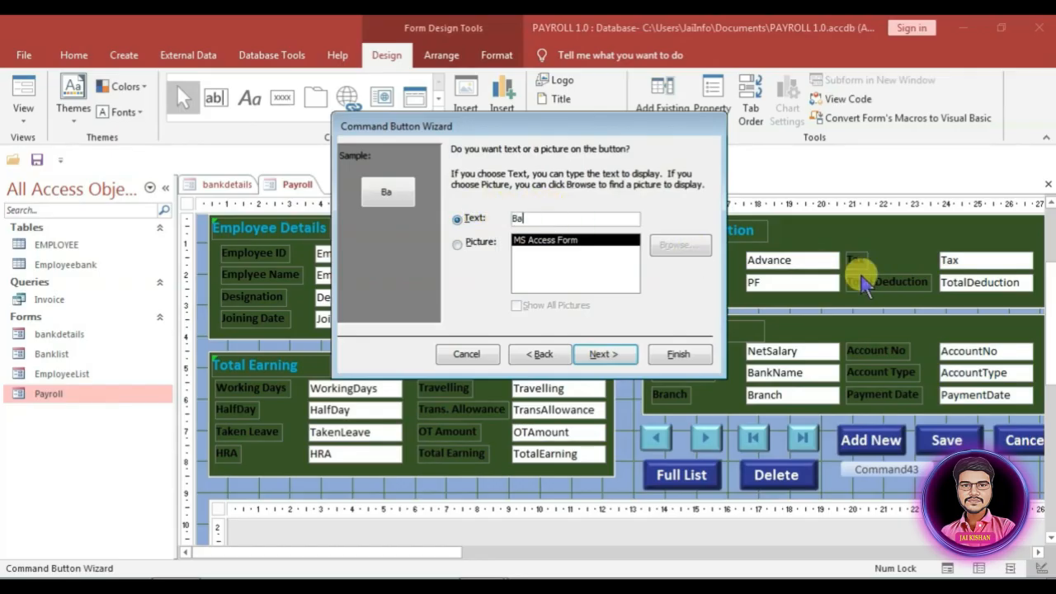
text(nk Details)
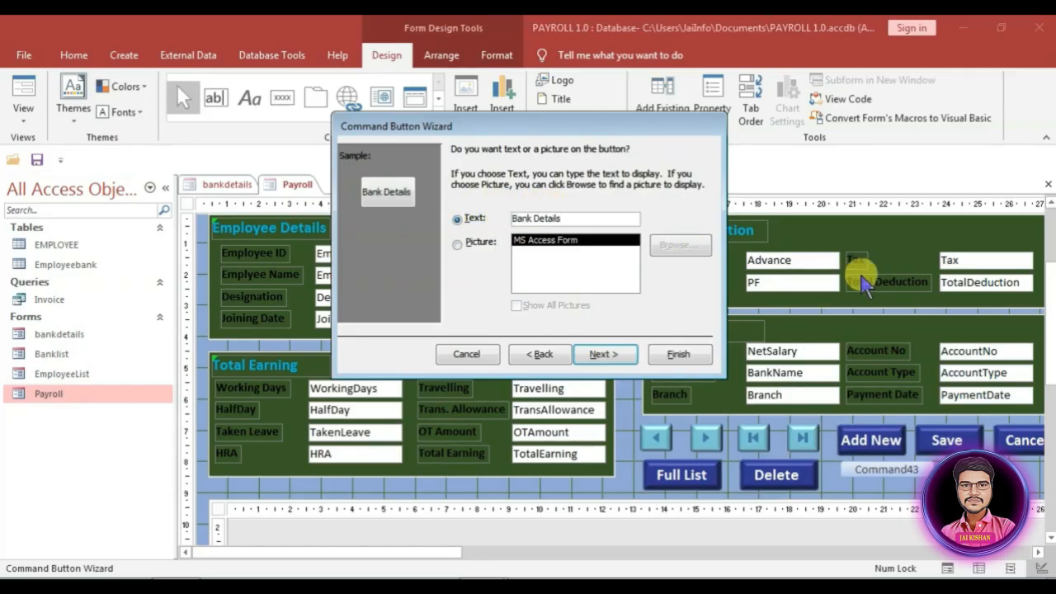
click(698, 355)
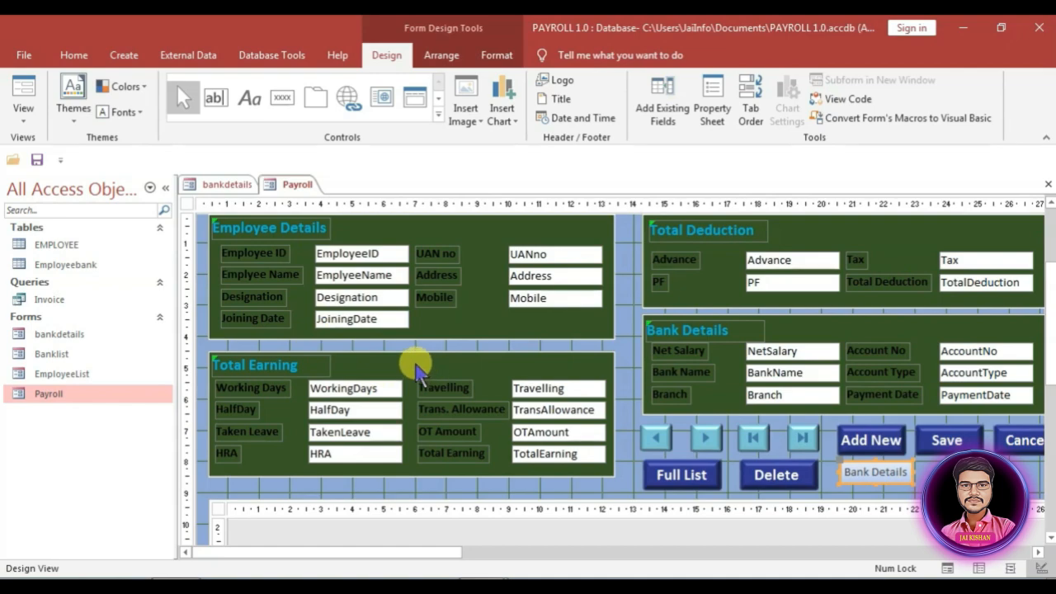
key(ctrl+w)
Step: Create a blank design-view report, widen it, and set its Record Source to the Invoice query
click(116, 55)
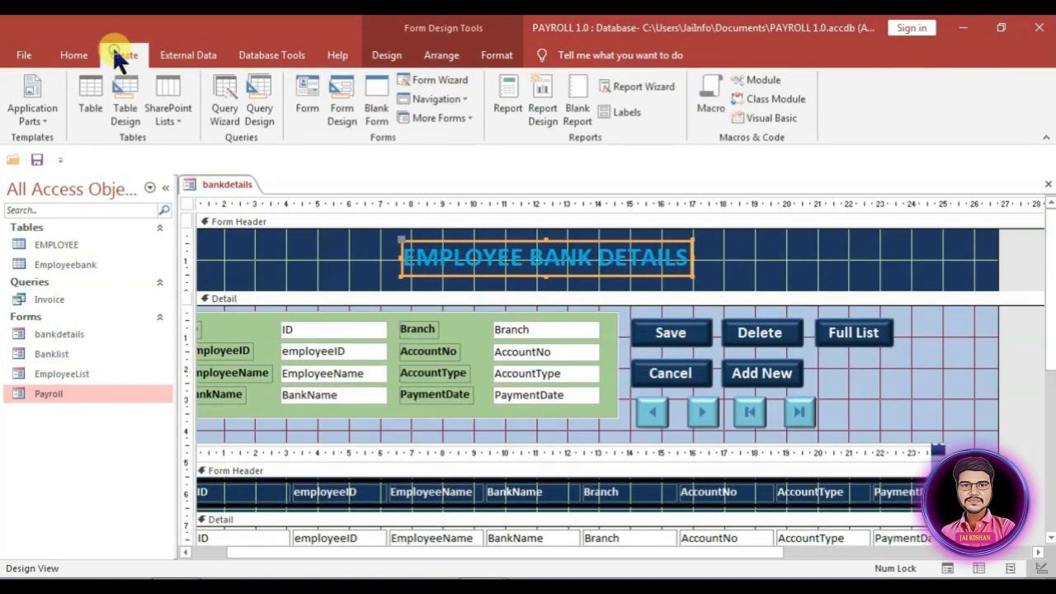
click(542, 112)
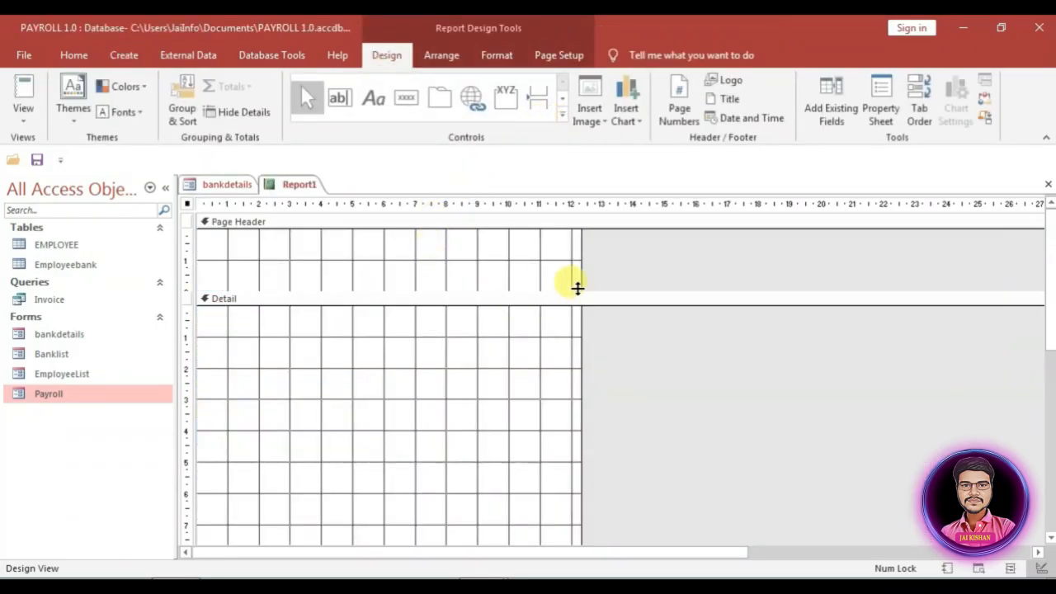
drag(581, 286, 636, 285)
click(880, 103)
click(891, 267)
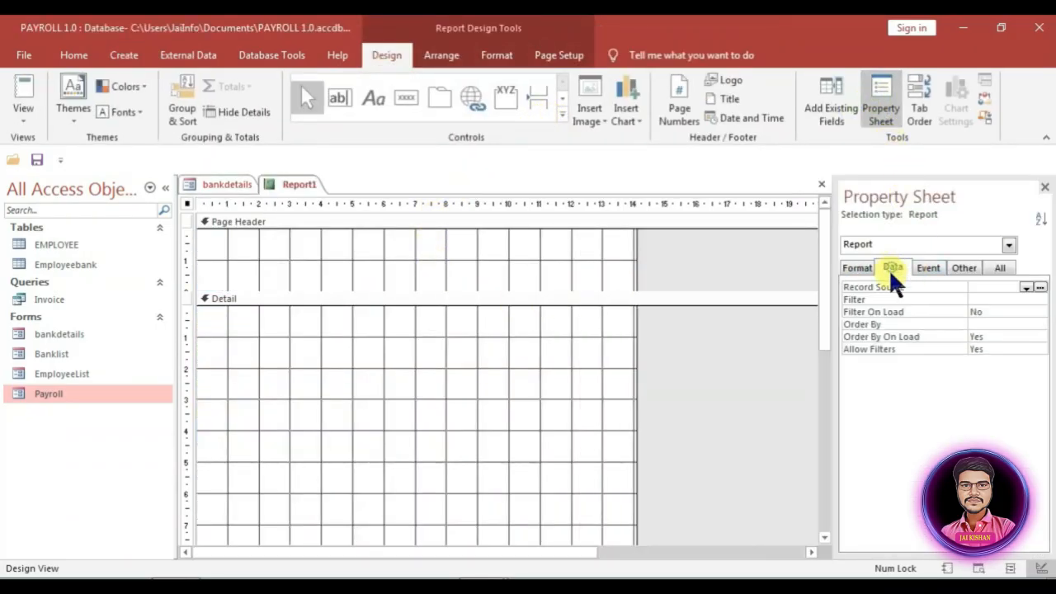
click(1025, 288)
click(1028, 288)
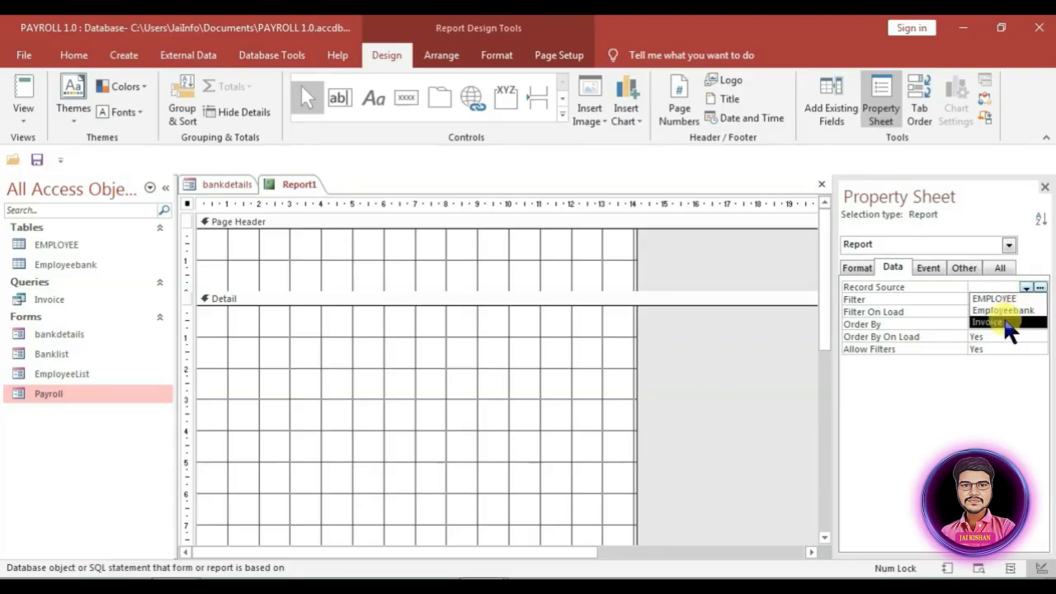
click(1001, 321)
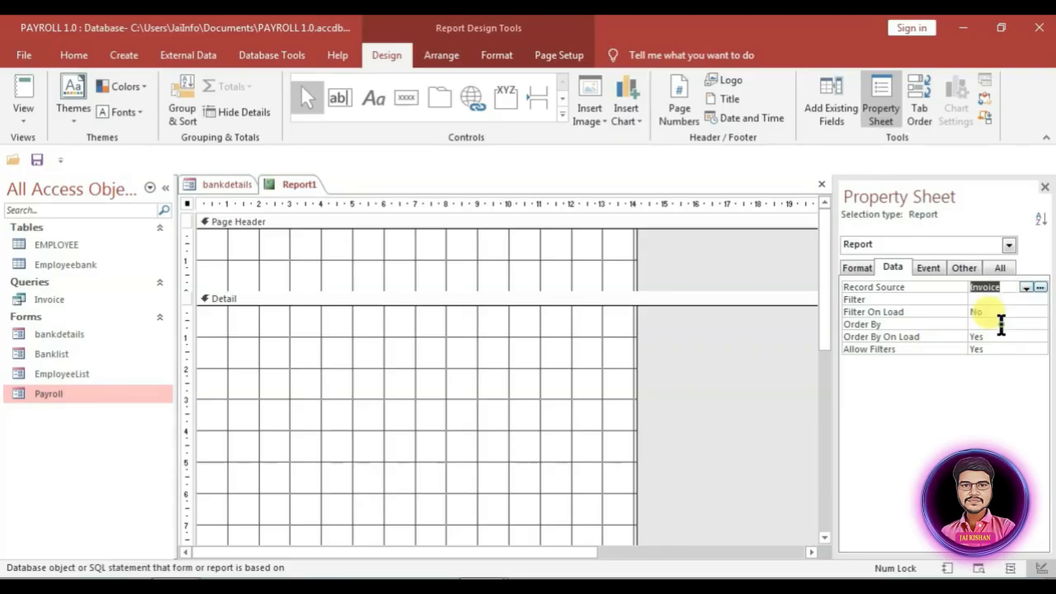
click(858, 264)
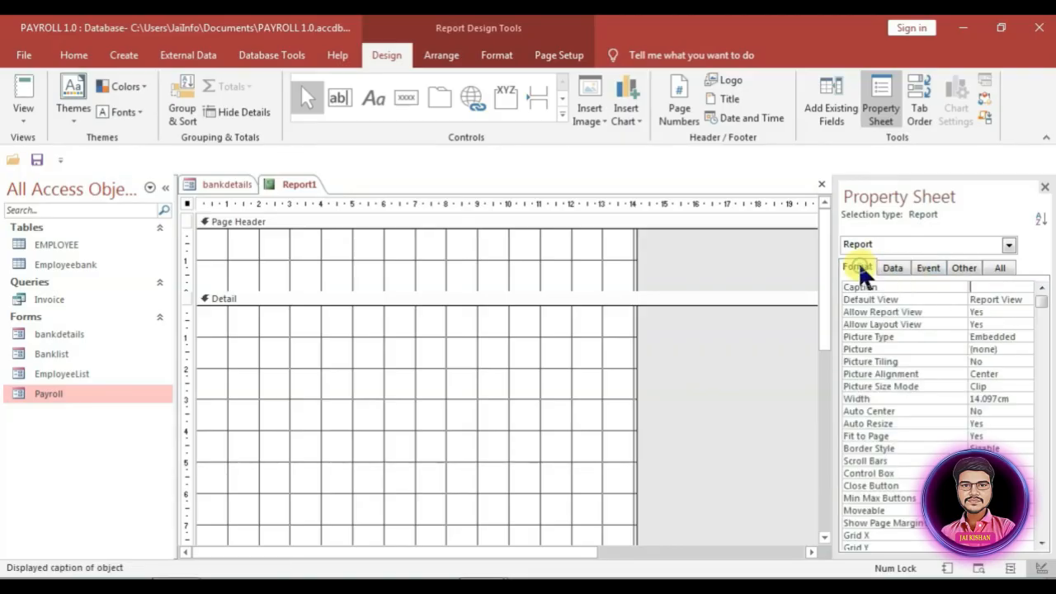
Step: Drag all Invoice fields, EmployeeID through PaymentDate, into the Detail section, then return to bankdetails
click(829, 107)
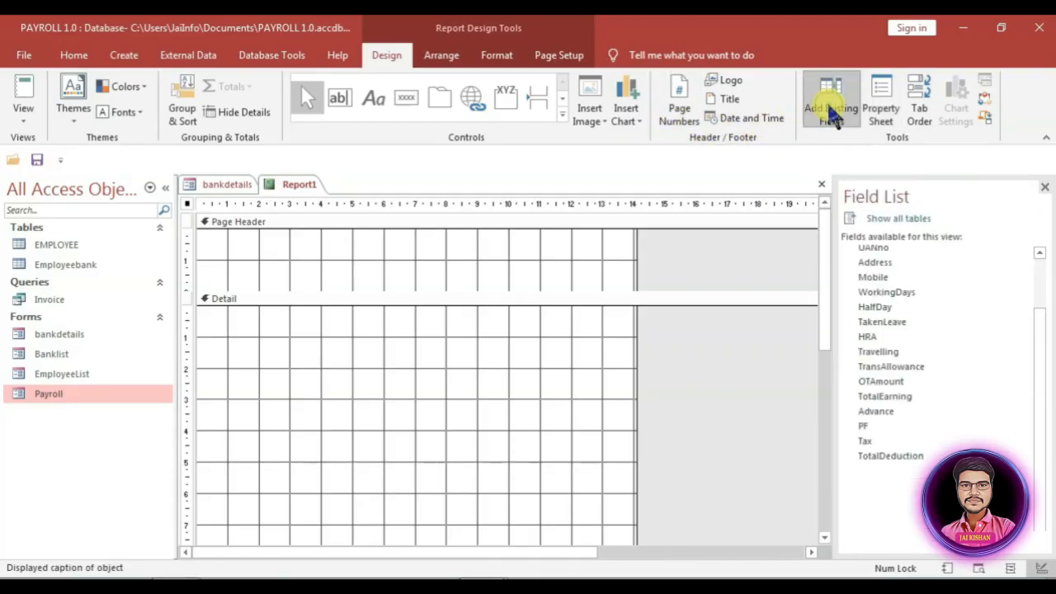
click(887, 246)
drag(1040, 324, 1032, 236)
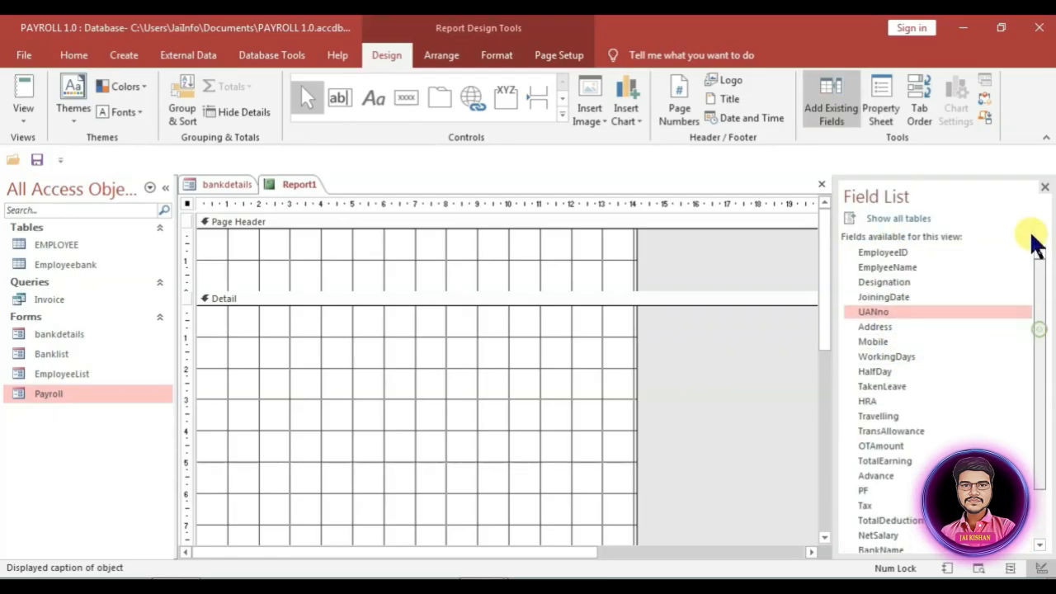
click(883, 248)
scroll(982, 342, down, 2)
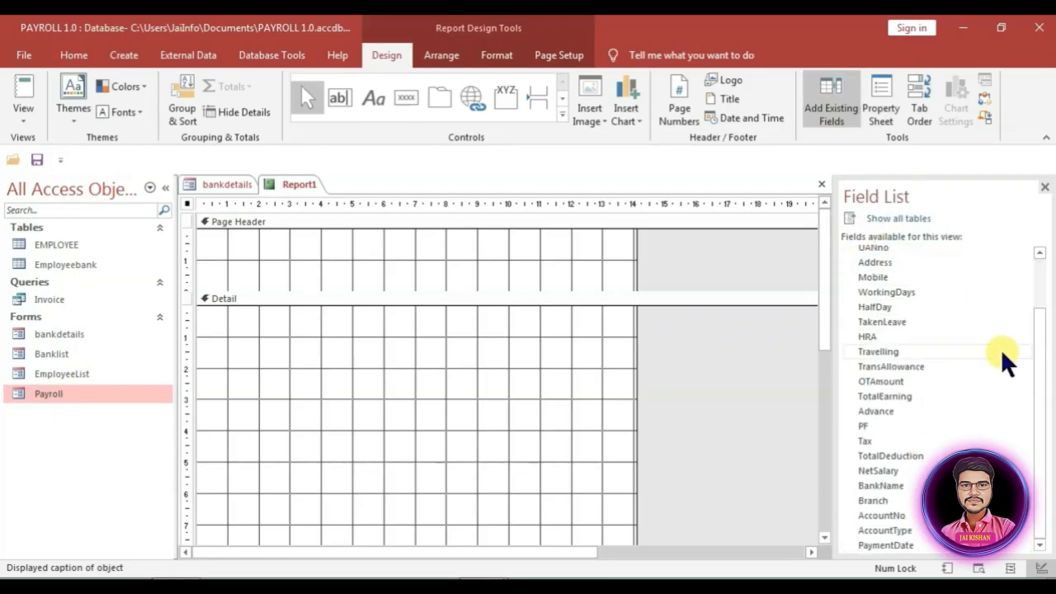
shift+click(880, 537)
drag(899, 304, 325, 384)
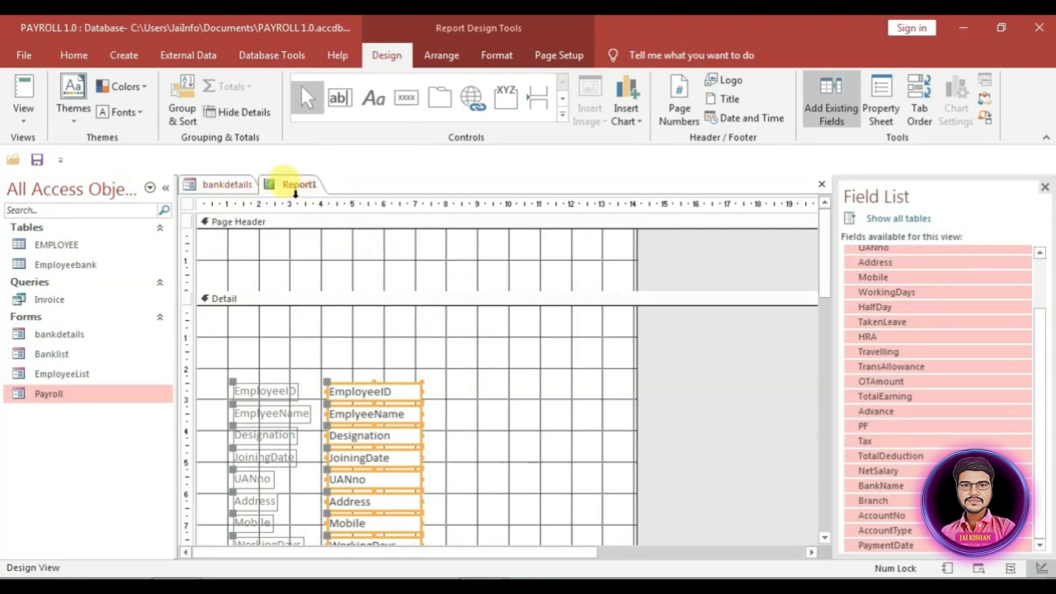
click(233, 183)
Step: Copy the EMPLOYEE BANK DETAILS title from bankdetails into the report's Page Header
click(495, 249)
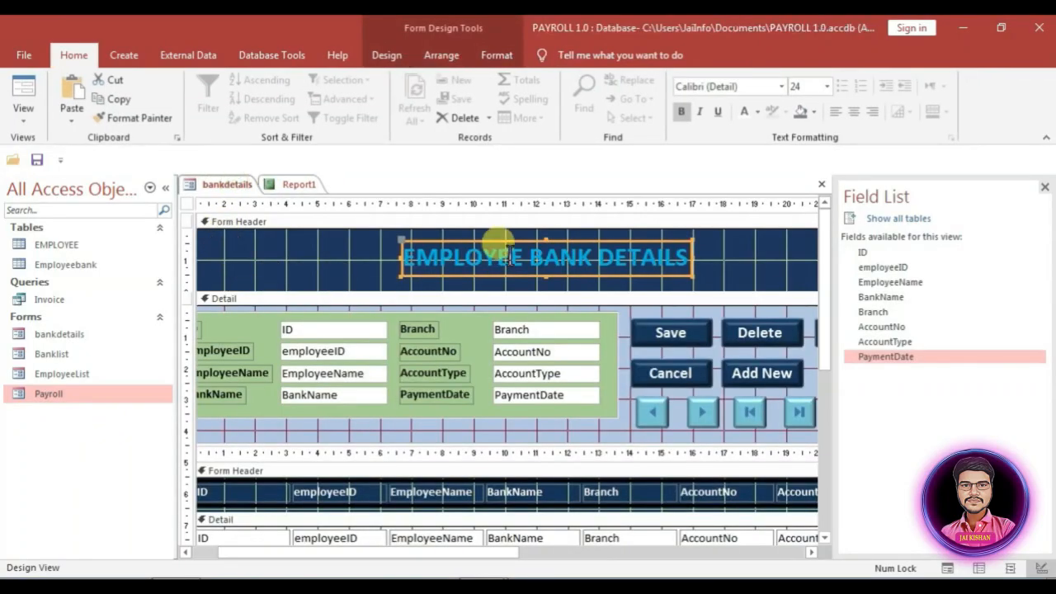
click(530, 259)
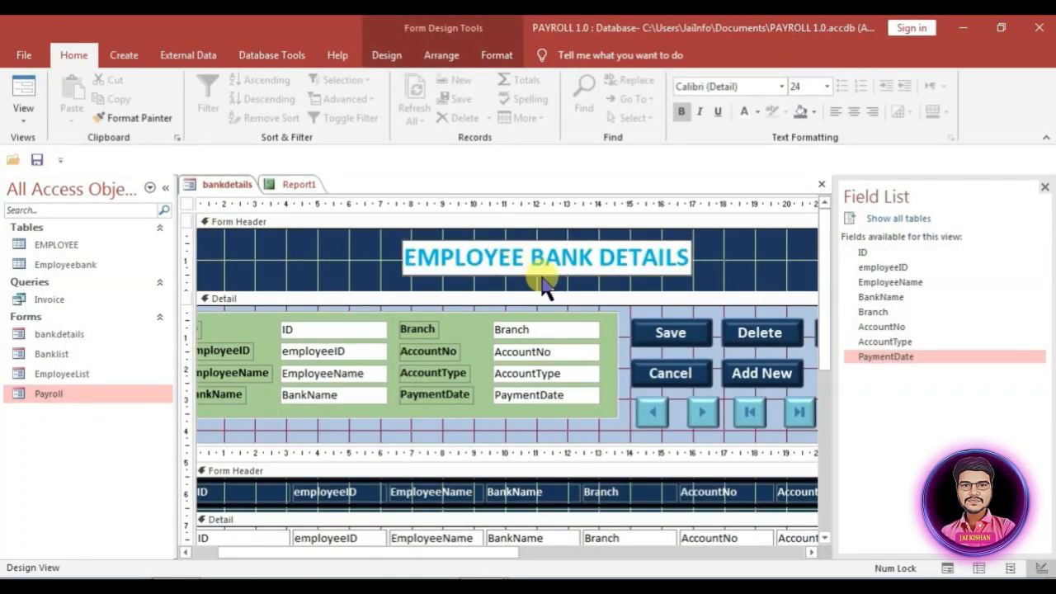
click(305, 183)
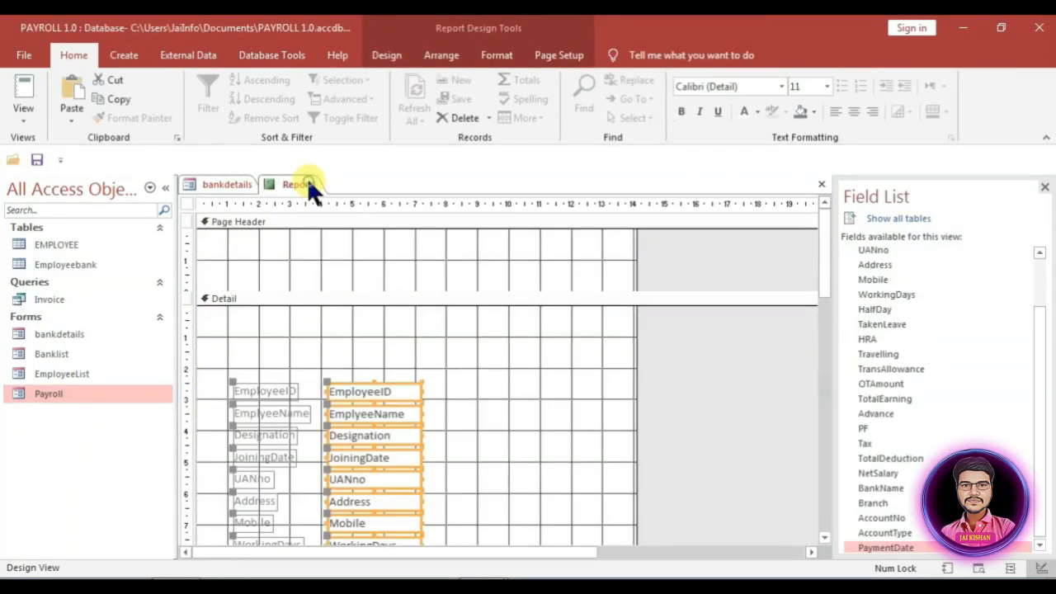
click(307, 243)
text(EMPLOYEE BANK DETAILS)
Step: Give the pasted title No Color background and retype it as 'Jai Info Pvt. Ltd'
click(478, 246)
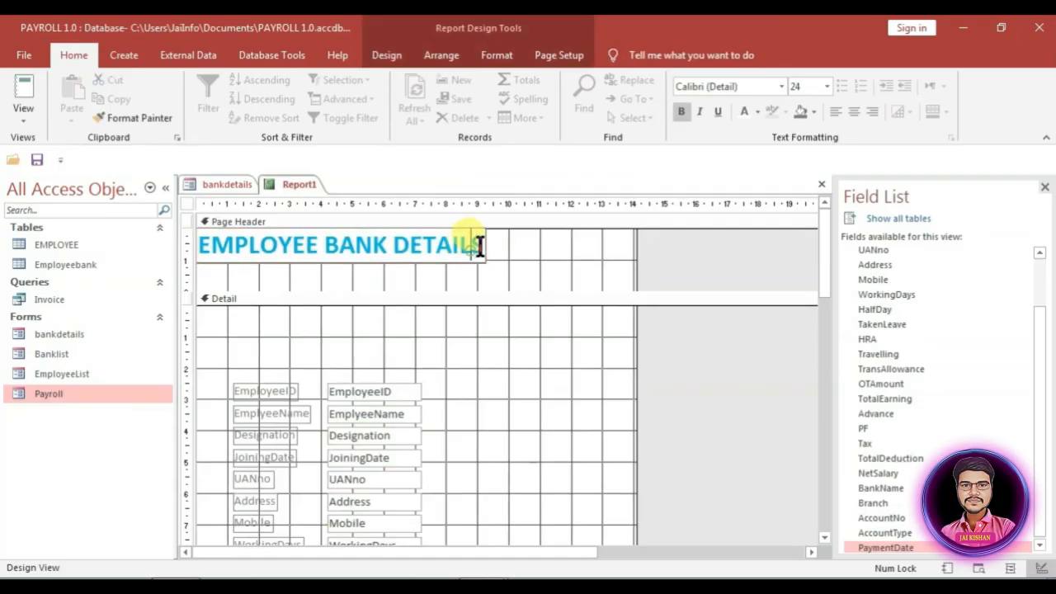
drag(474, 245, 179, 243)
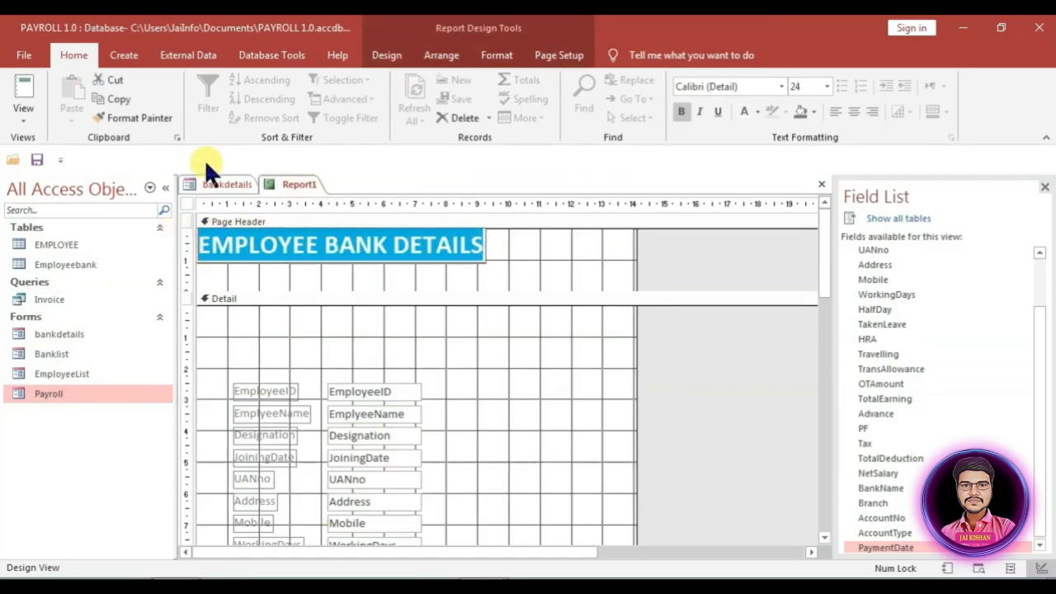
click(505, 57)
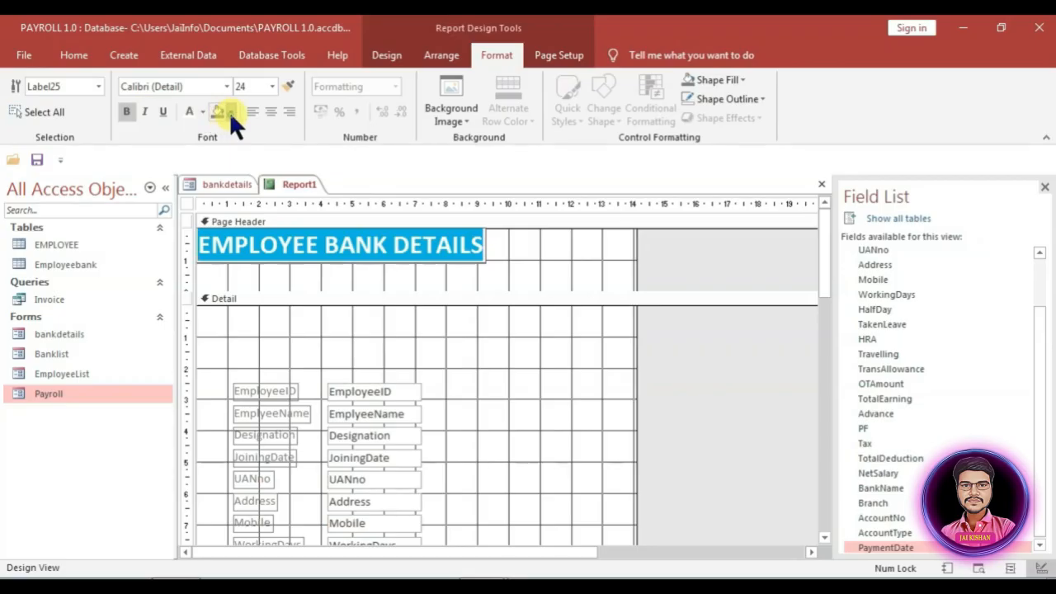
click(220, 111)
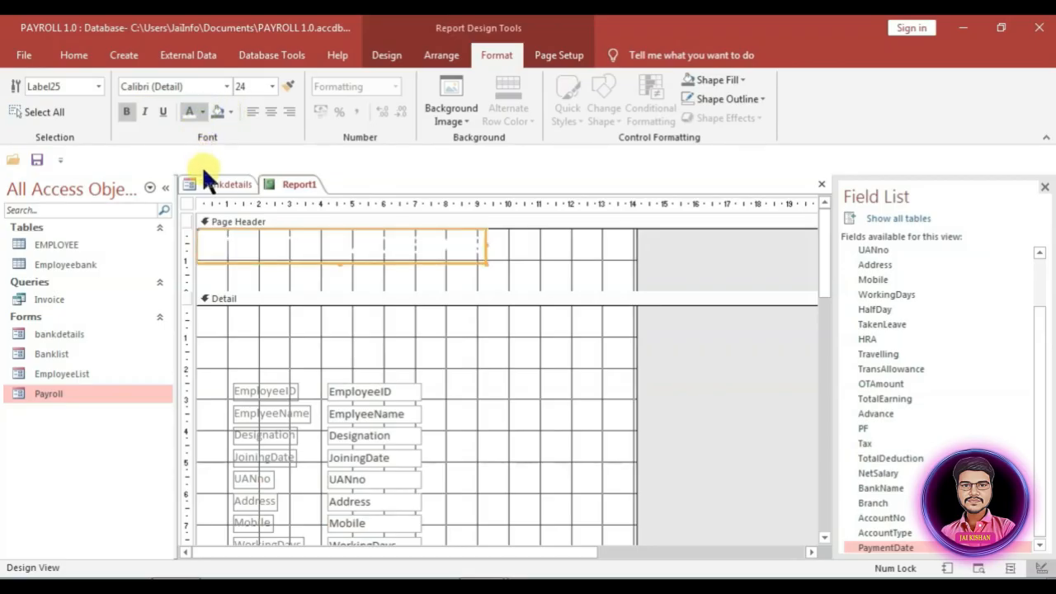
drag(486, 251, 56, 242)
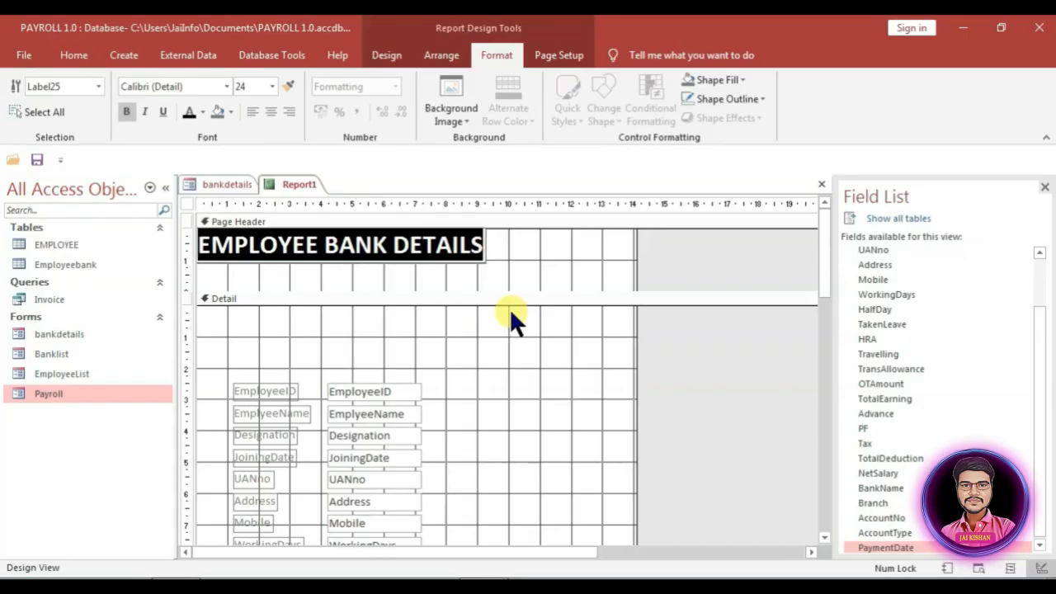
text(J)
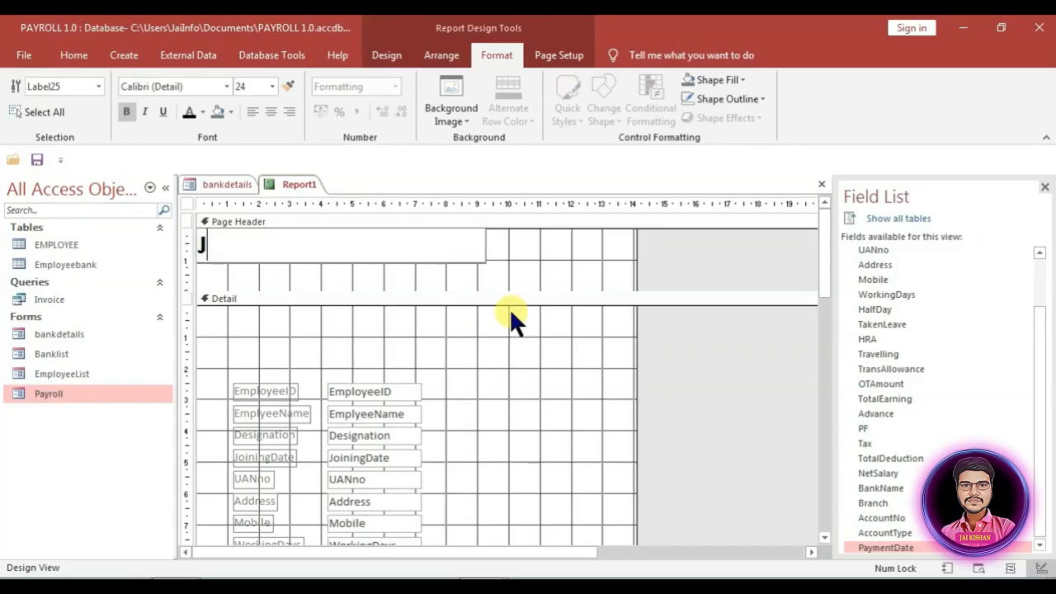
text(ai Info)
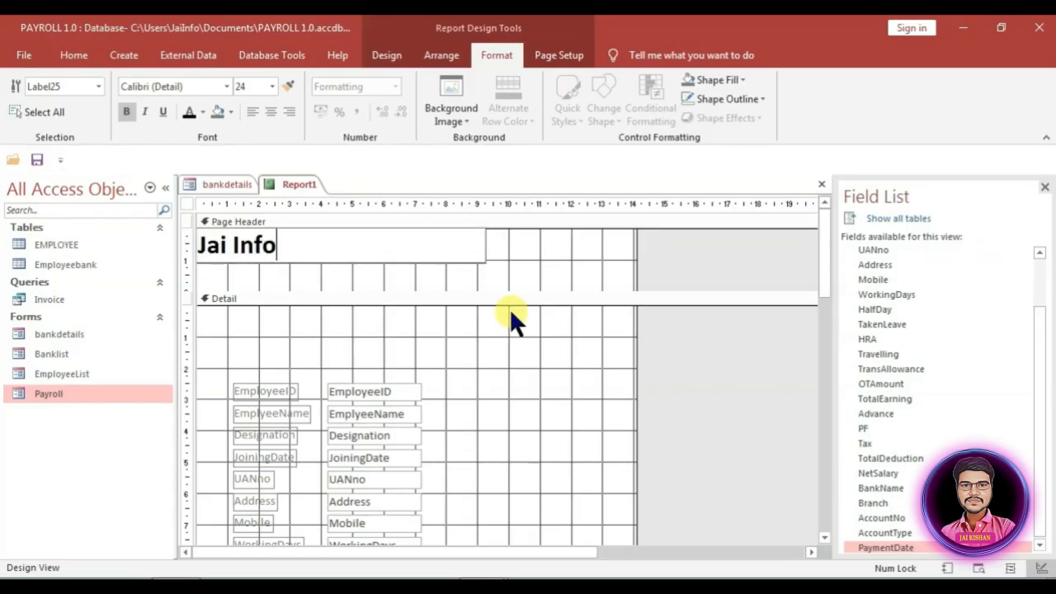
text( Pvt. L)
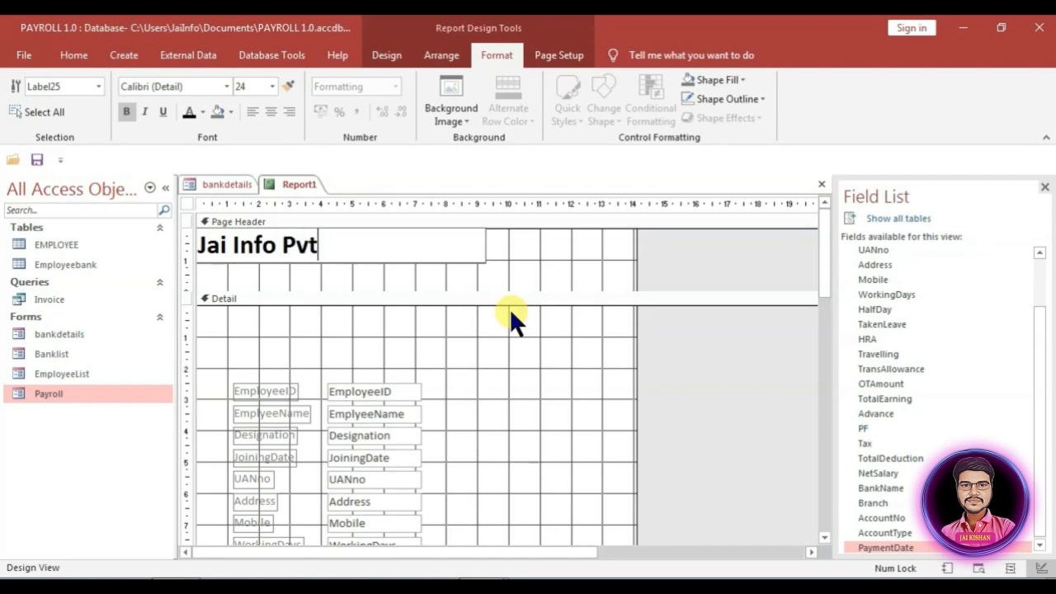
text(td)
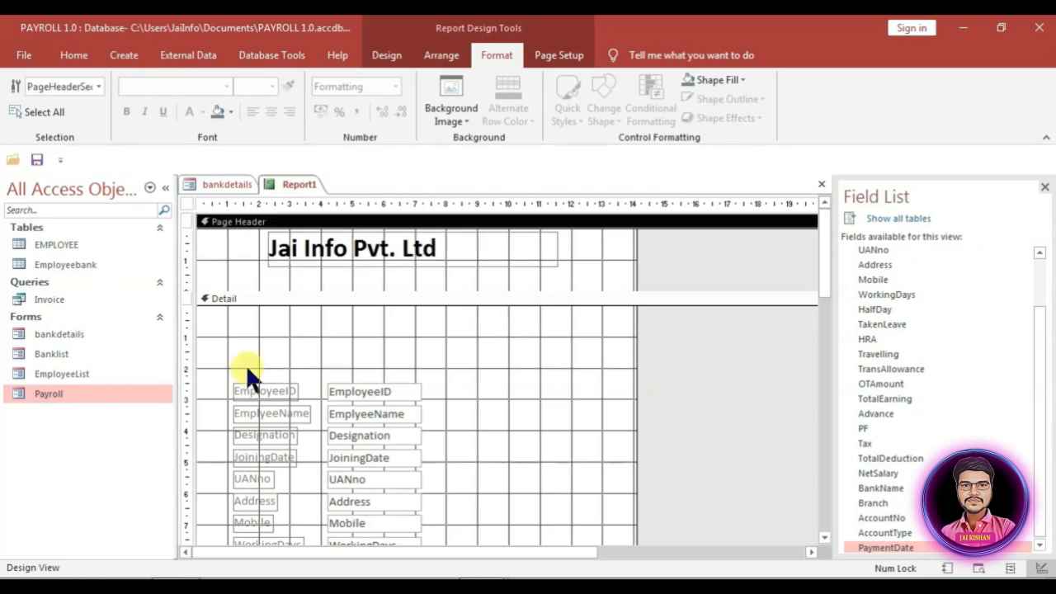
key(ctrl+a)
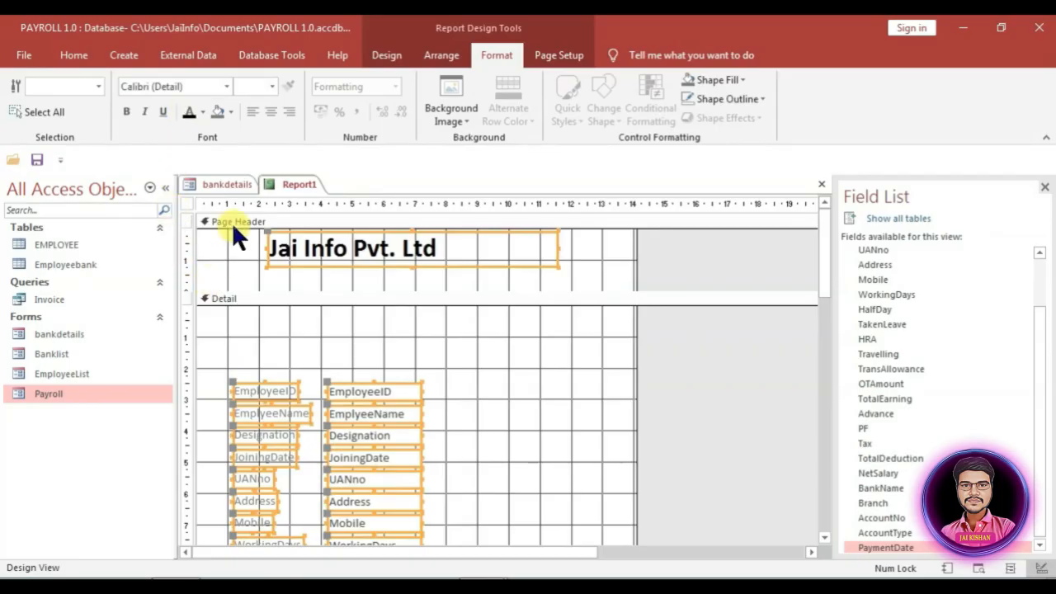
Step: Make the report's field-name labels black and bold, then select the Jai Info Pvt. Ltd title
click(189, 113)
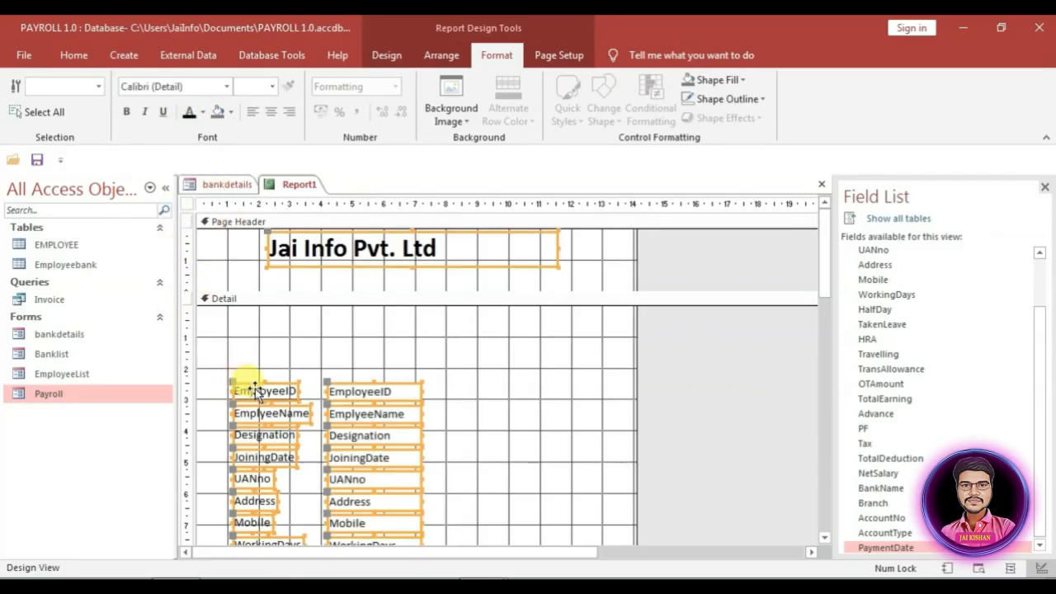
click(338, 363)
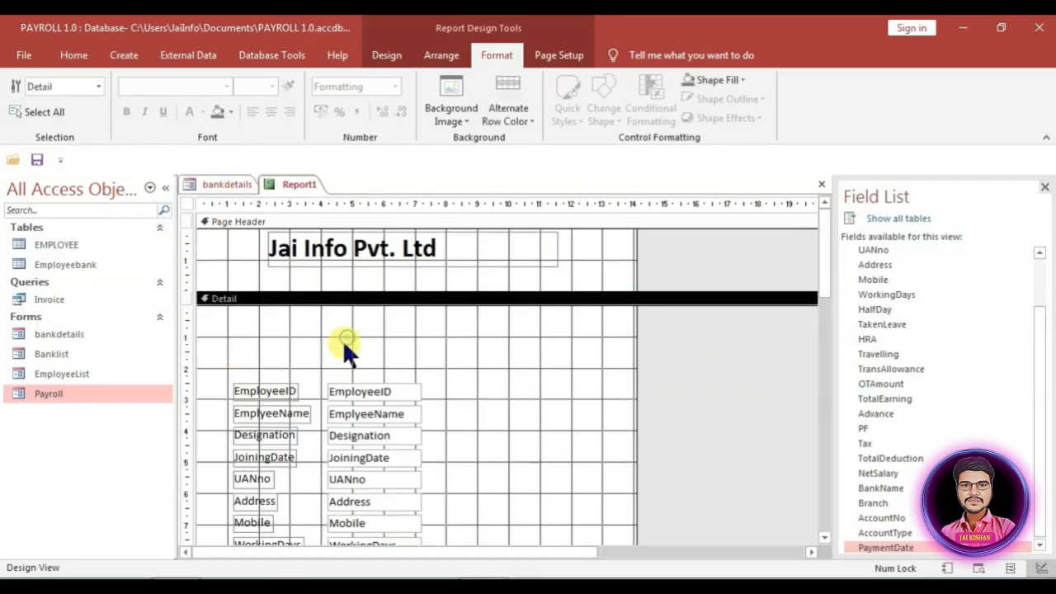
scroll(330, 363, down, 2)
drag(253, 301, 267, 373)
scroll(269, 429, down, 5)
drag(269, 408, 251, 450)
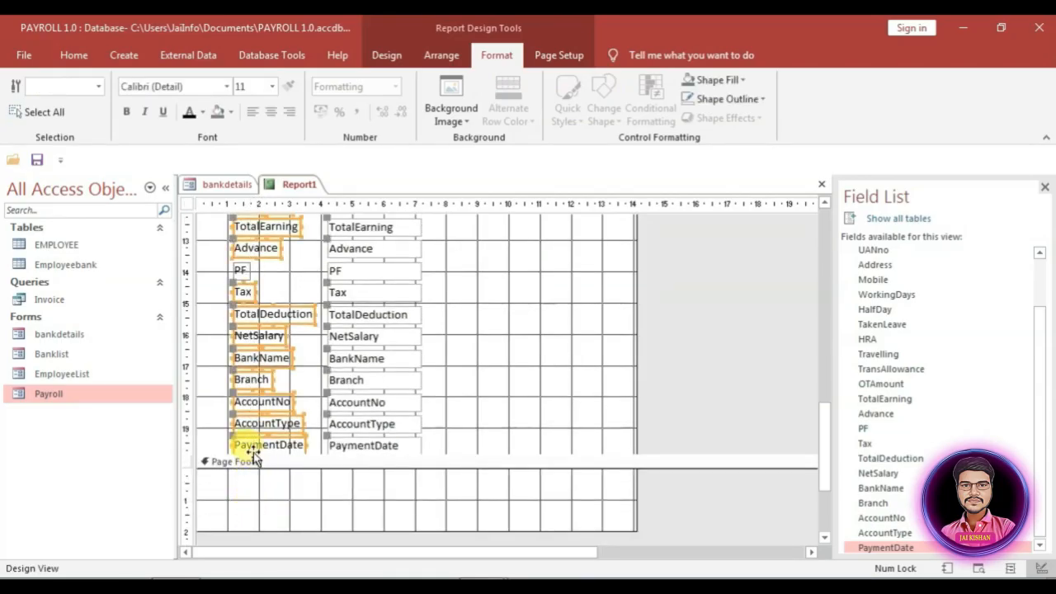
click(126, 111)
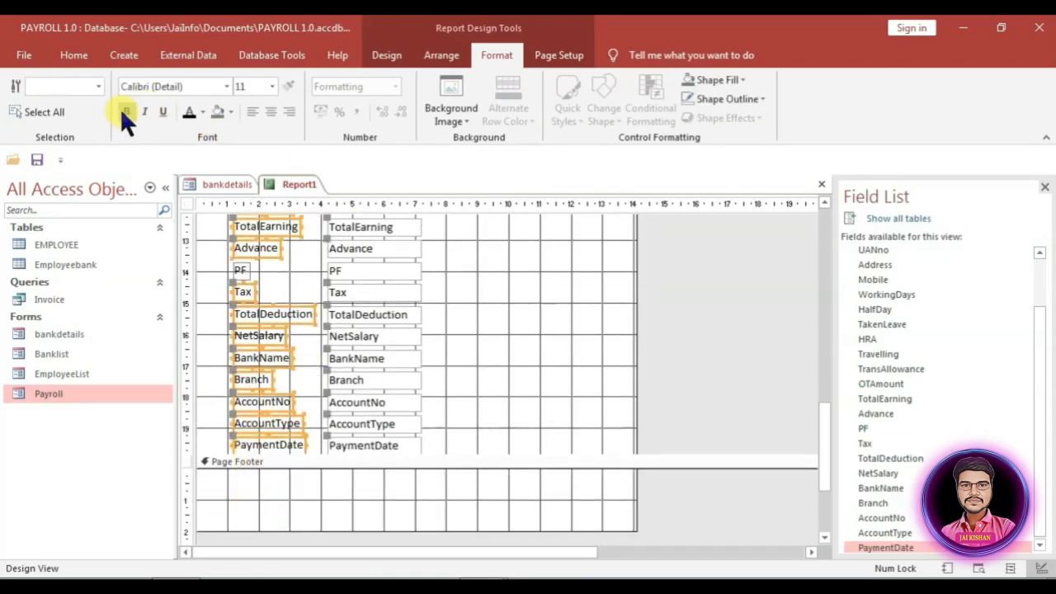
scroll(195, 339, up, 3)
scroll(214, 342, up, 5)
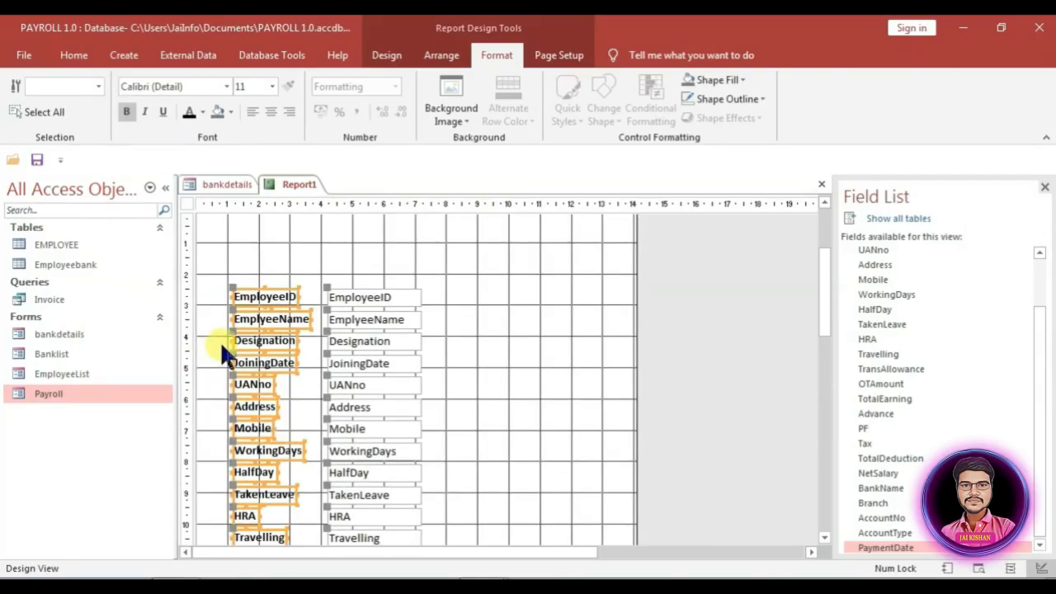
scroll(451, 307, up, 2)
click(331, 249)
Step: Duplicate the title, set the copy to 11 pt, and paste the company address and phone into it
key(ctrl+c)
key(ctrl+v)
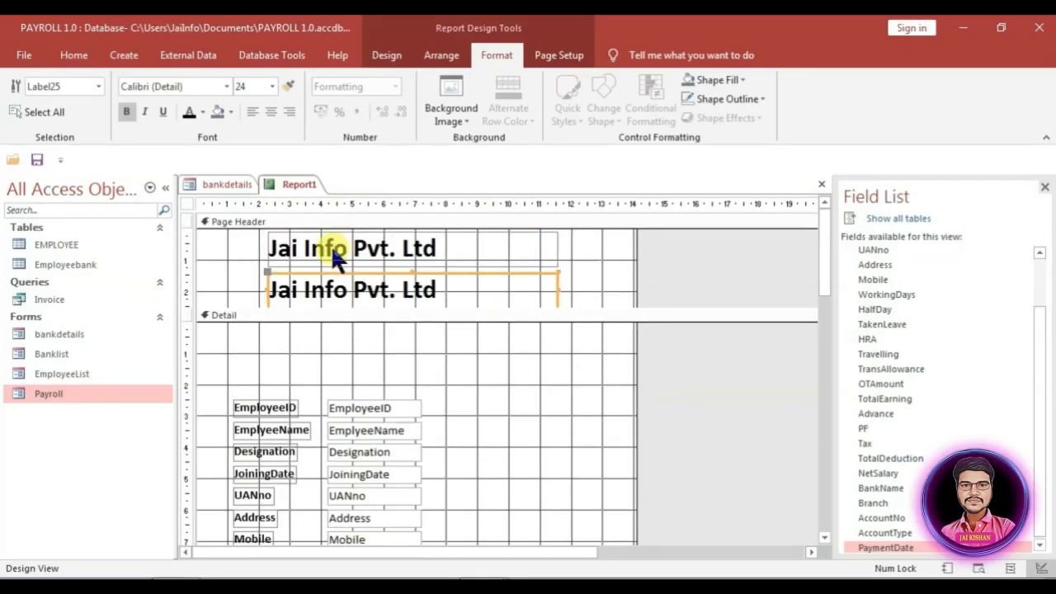
drag(452, 287, 270, 290)
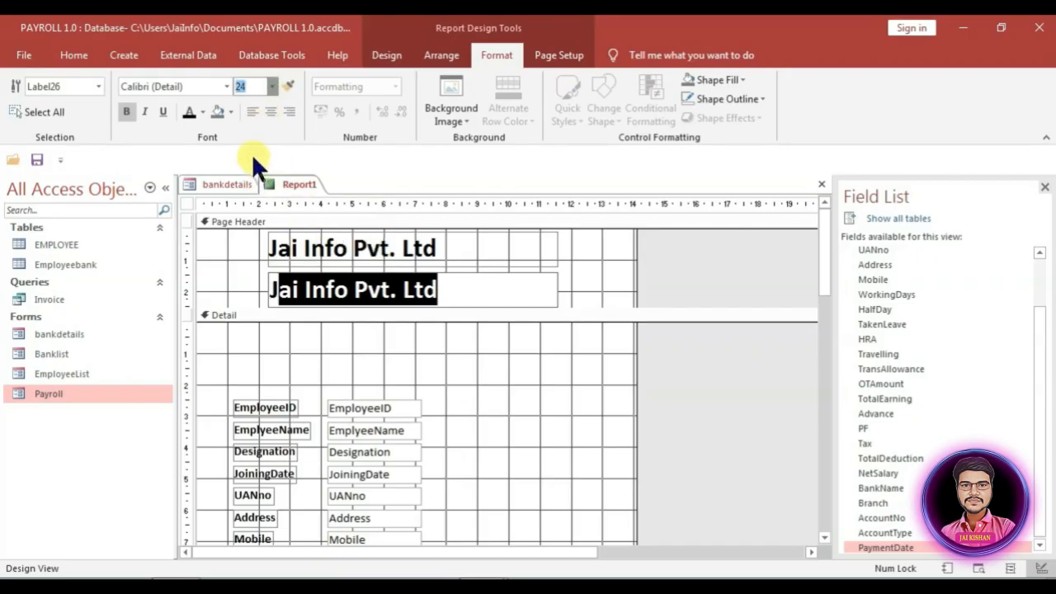
text(11)
key(Return)
drag(353, 283, 261, 280)
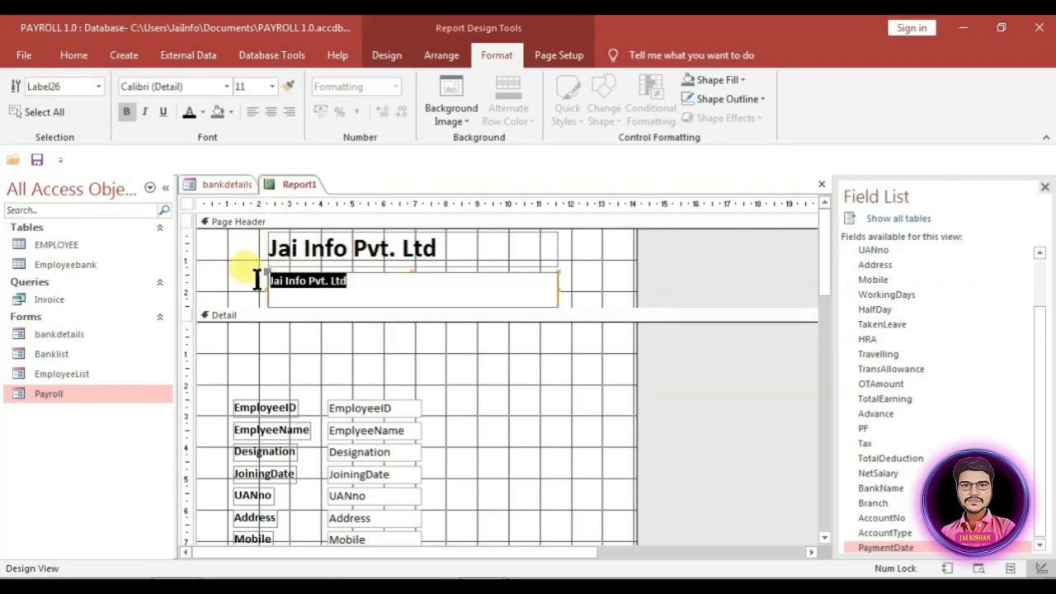
key(ctrl+v)
click(662, 277)
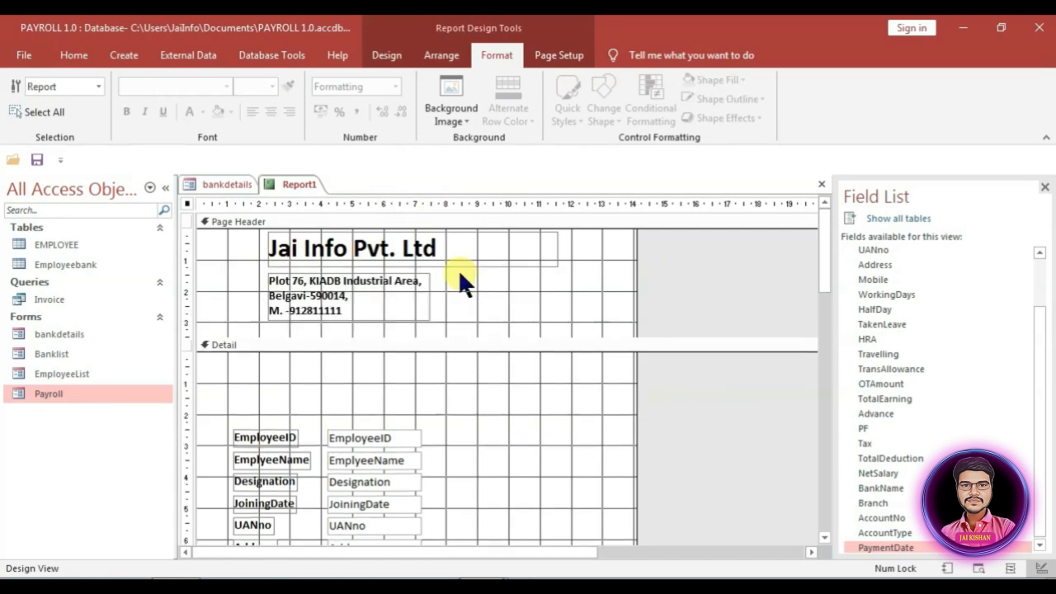
click(381, 54)
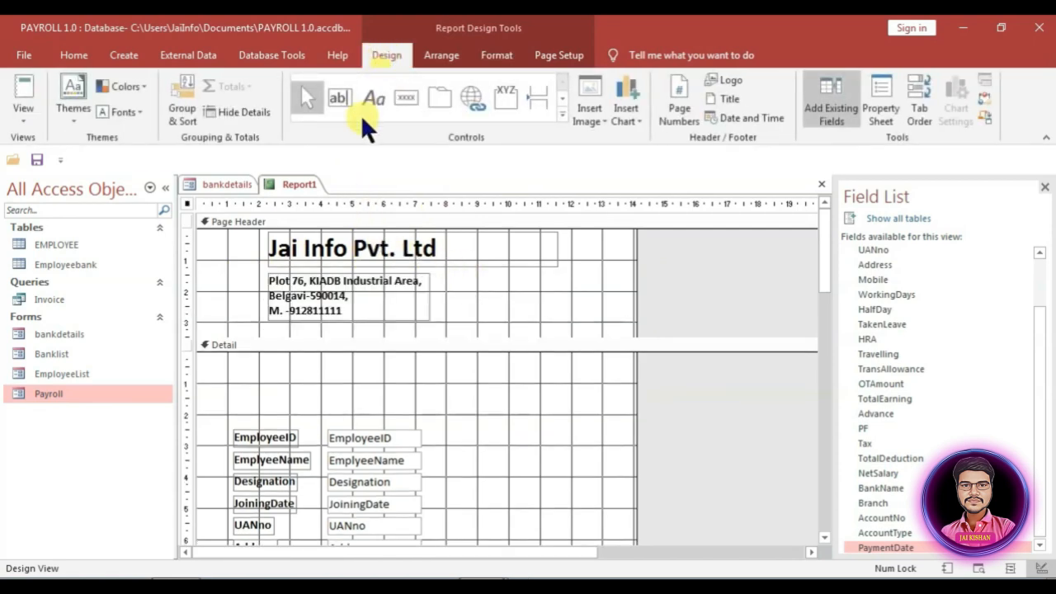
Step: Draw a rectangle across the header bottom, fill it Dark Gray 5 (#3F3F3F), and make it taller
click(563, 119)
click(438, 126)
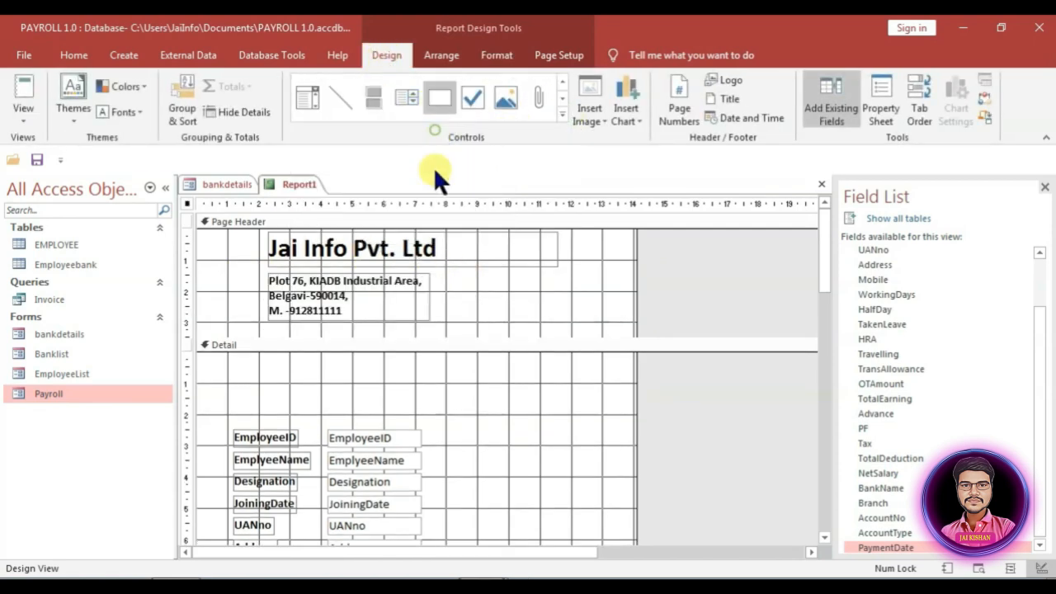
drag(211, 321, 660, 339)
click(876, 100)
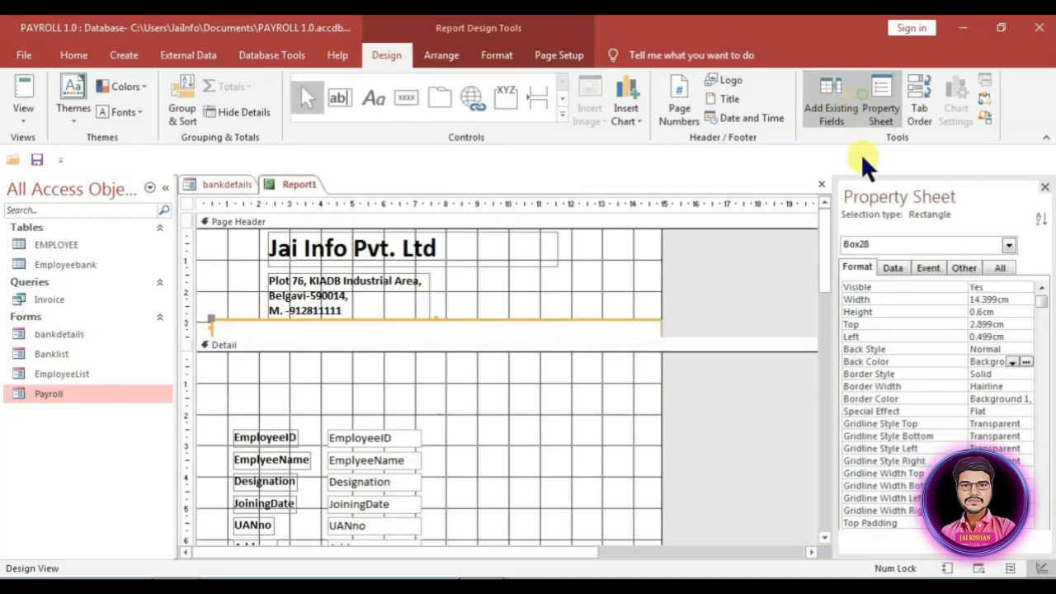
click(1012, 362)
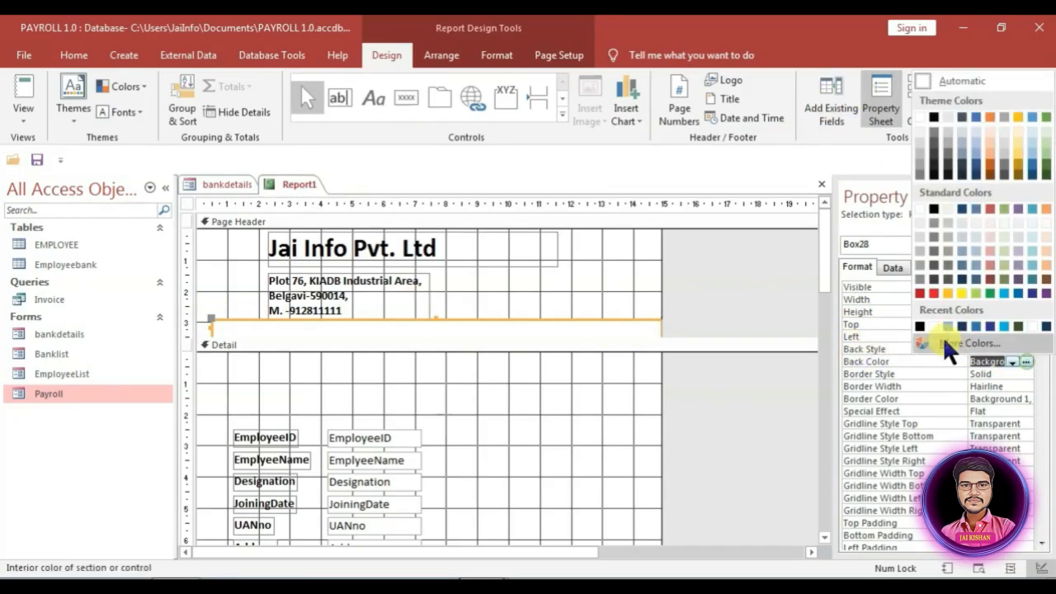
click(934, 281)
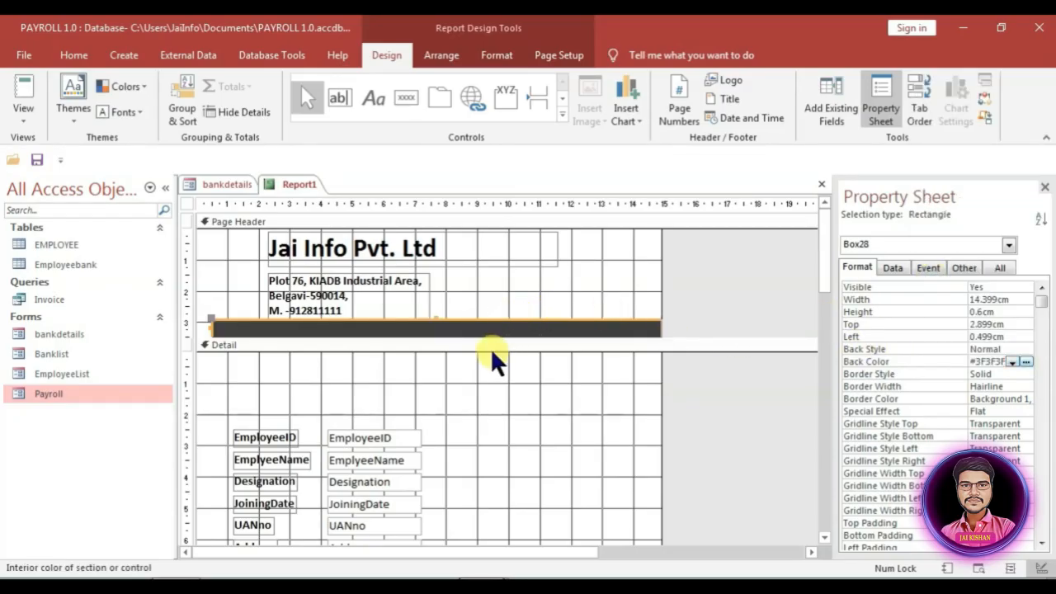
drag(490, 347, 419, 346)
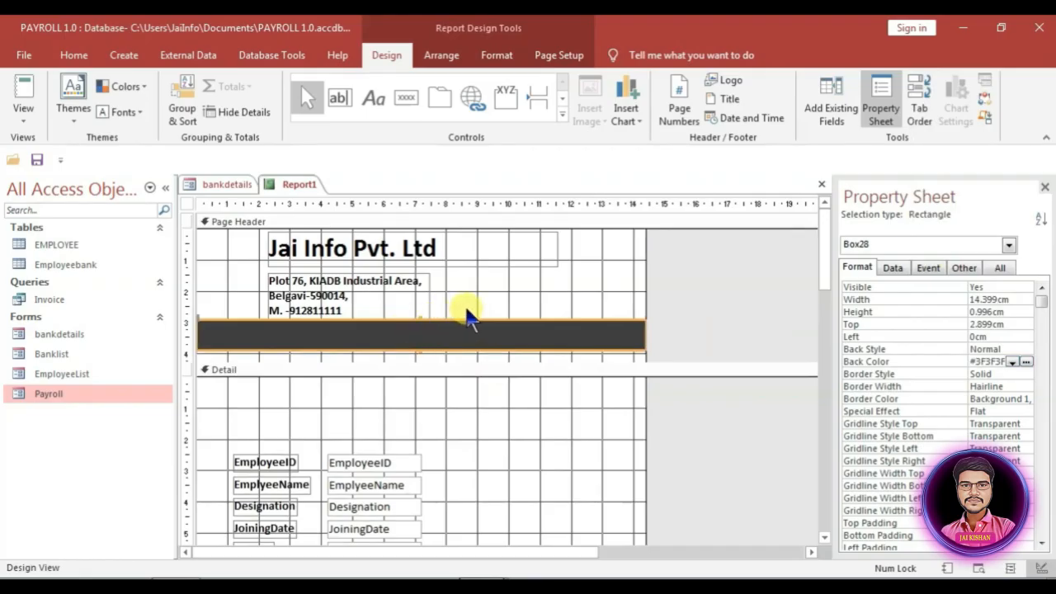
click(467, 307)
click(438, 246)
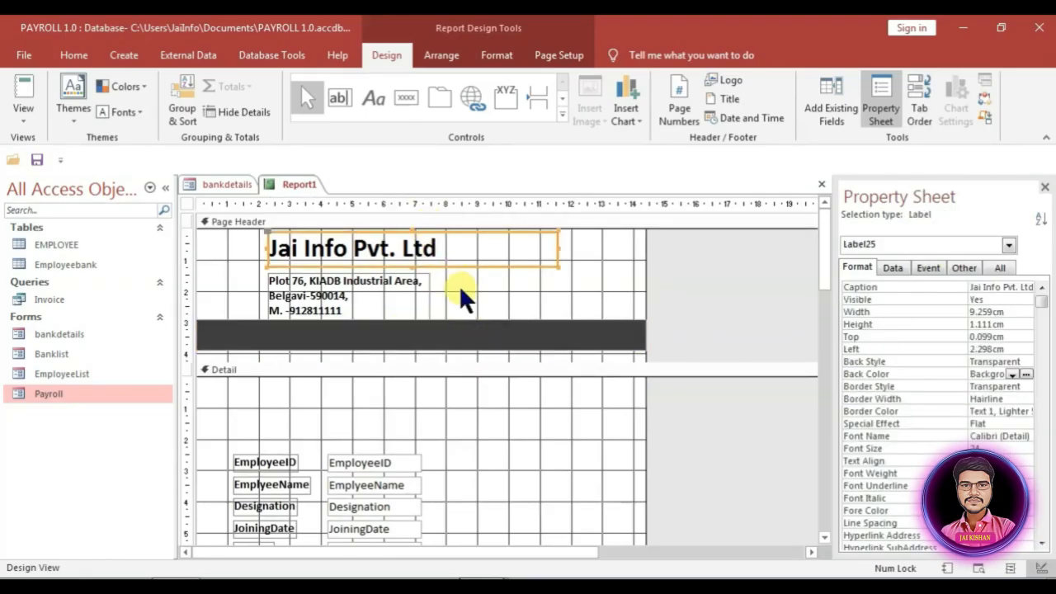
Step: Duplicate the title, retype it as 'Salary Slip', and move it onto the dark band
key(ctrl+c)
key(ctrl+v)
click(482, 292)
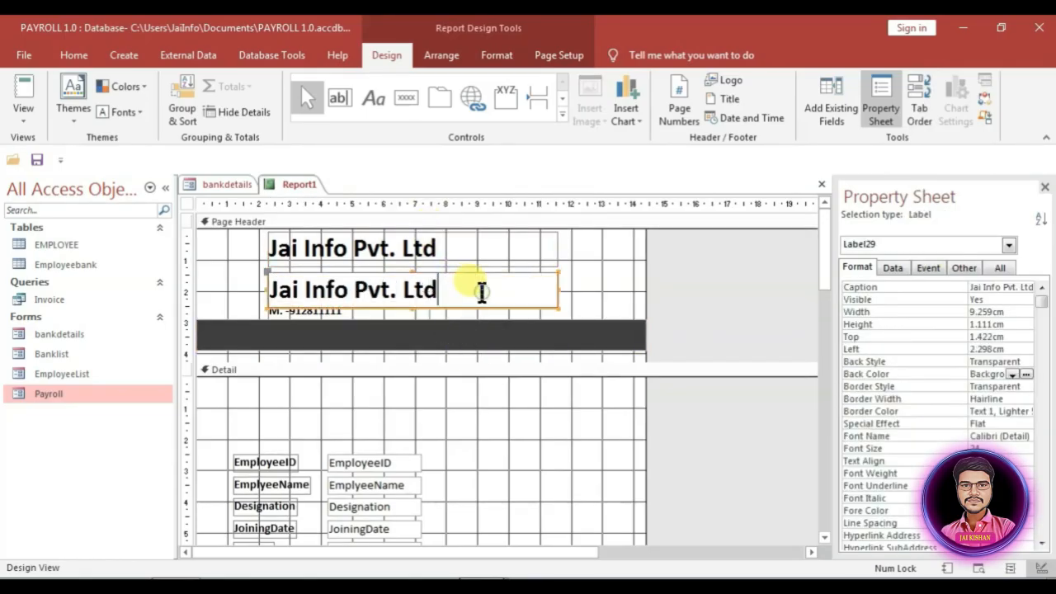
drag(478, 289, 266, 289)
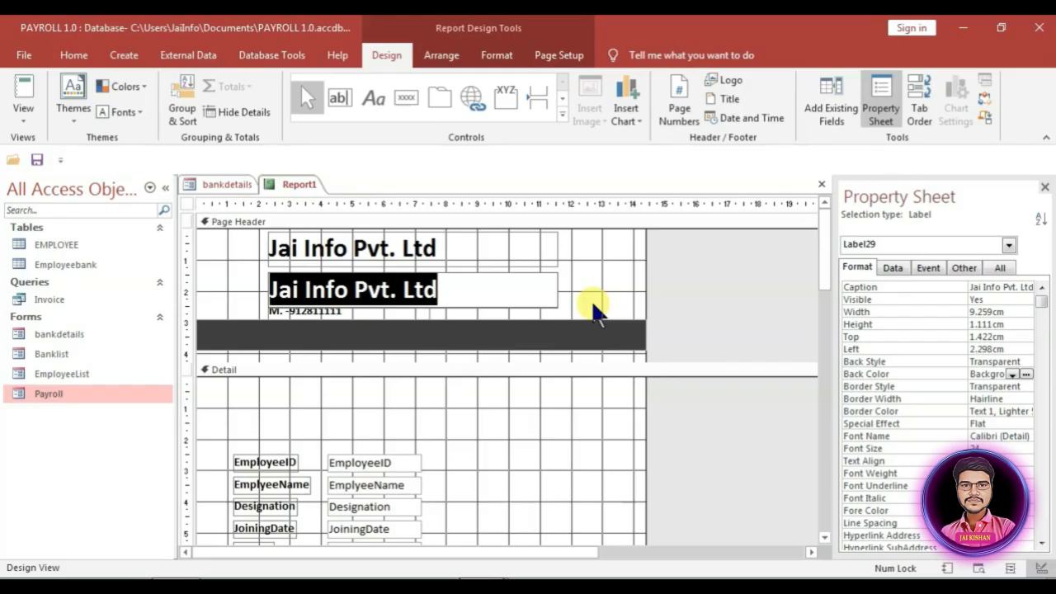
text(Salary Slip)
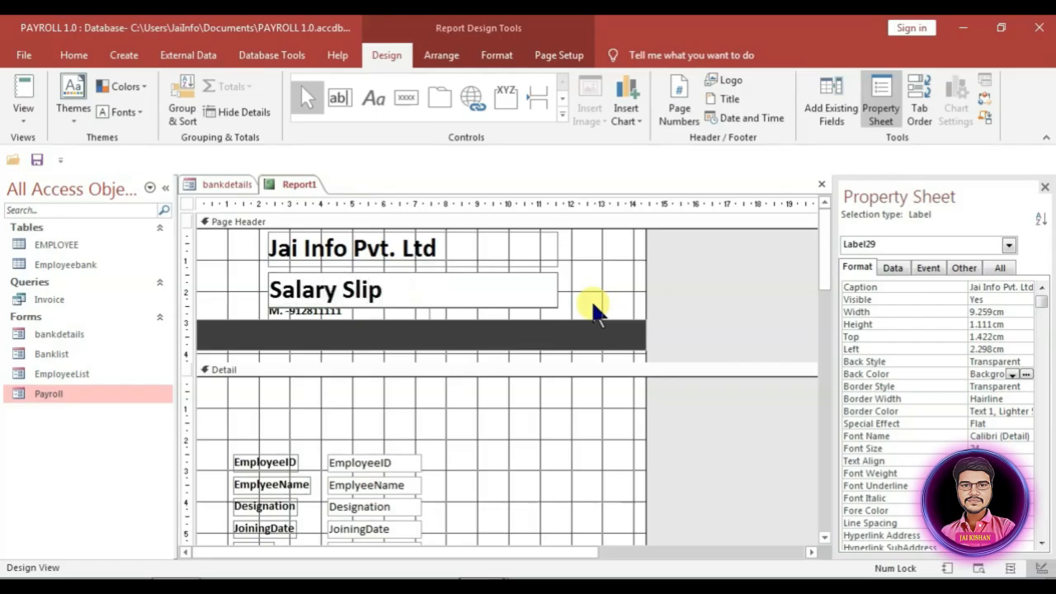
click(594, 311)
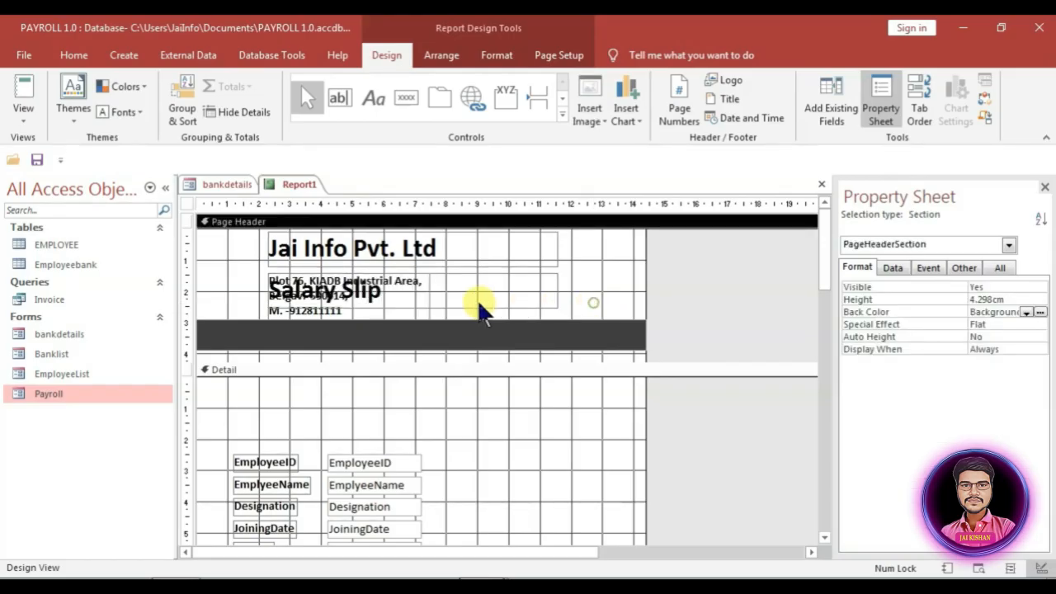
drag(472, 297, 491, 345)
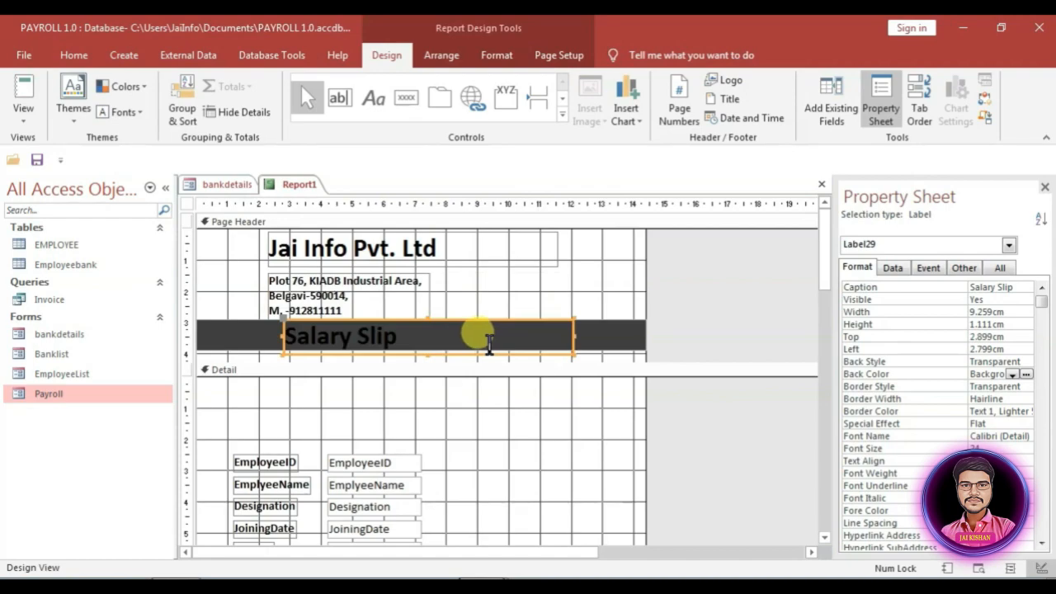
drag(415, 343, 269, 323)
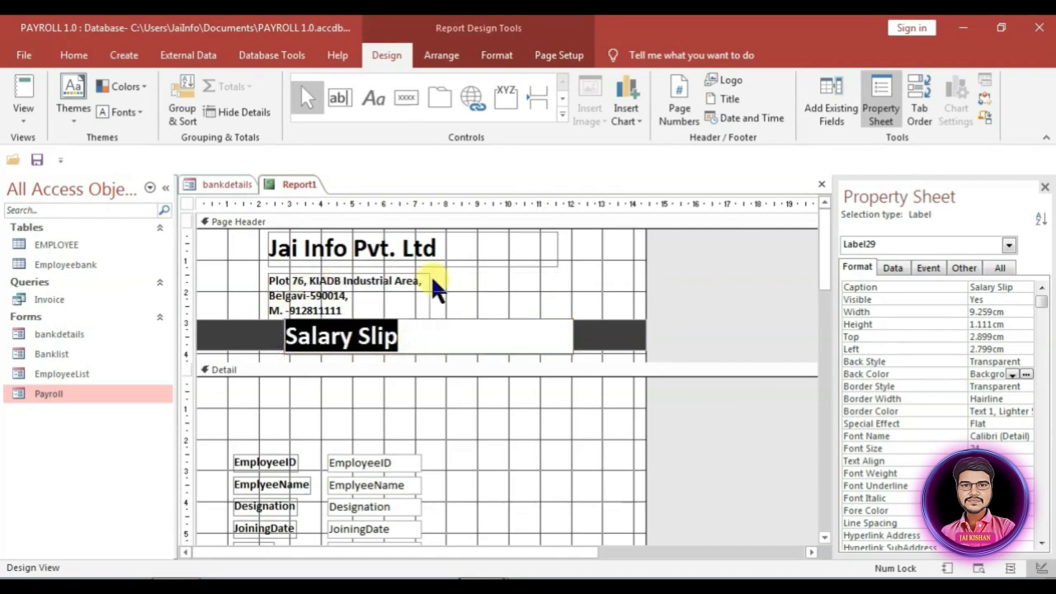
click(596, 311)
Step: Set the Salary Slip label to 18 pt, fit it to its text, and centre it in the band
click(498, 330)
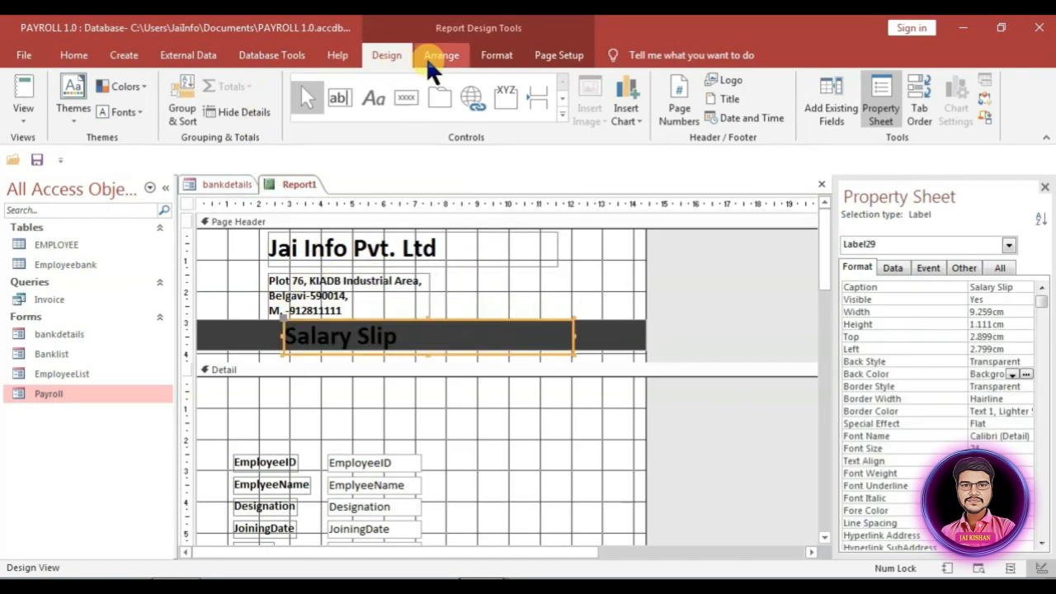
click(495, 55)
click(269, 86)
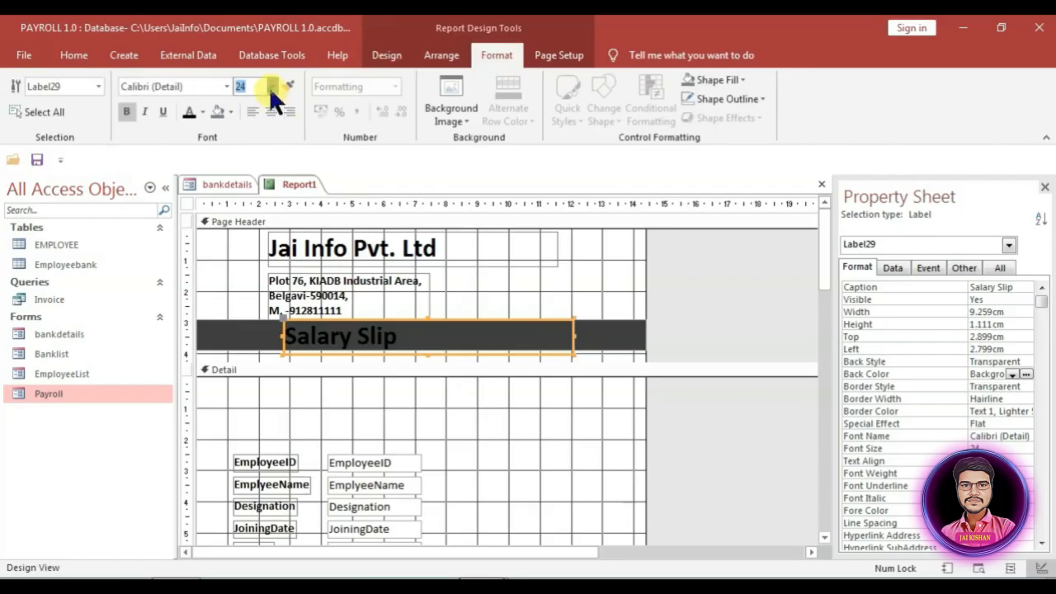
text(18)
key(Return)
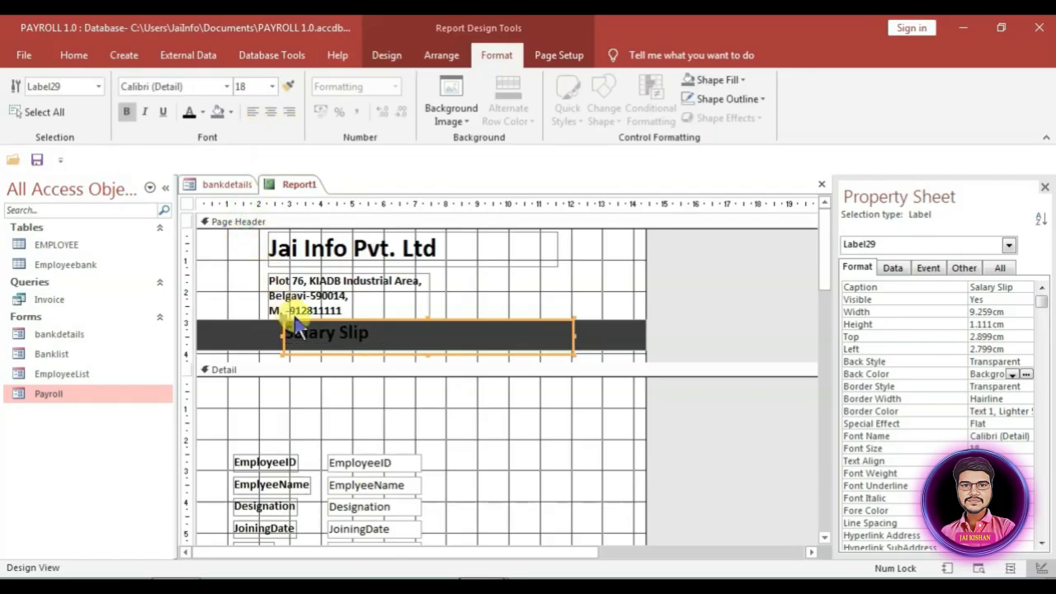
double_click(429, 319)
click(475, 314)
click(340, 335)
drag(342, 338, 382, 331)
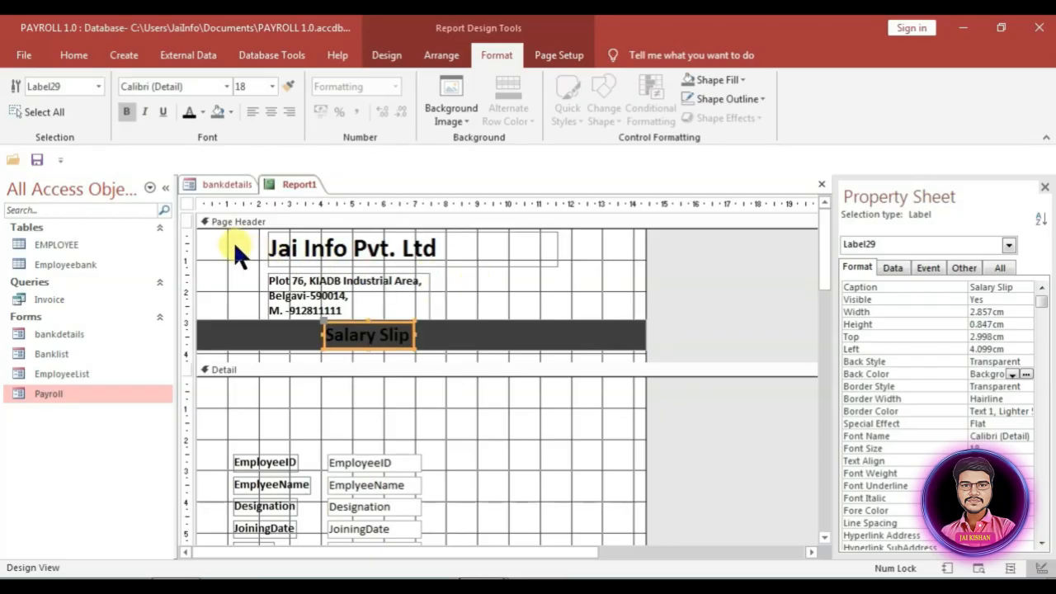
Step: Shift the company name and address labels right and shorten the Page Header
drag(236, 245, 476, 282)
drag(432, 245, 465, 245)
drag(422, 362, 422, 350)
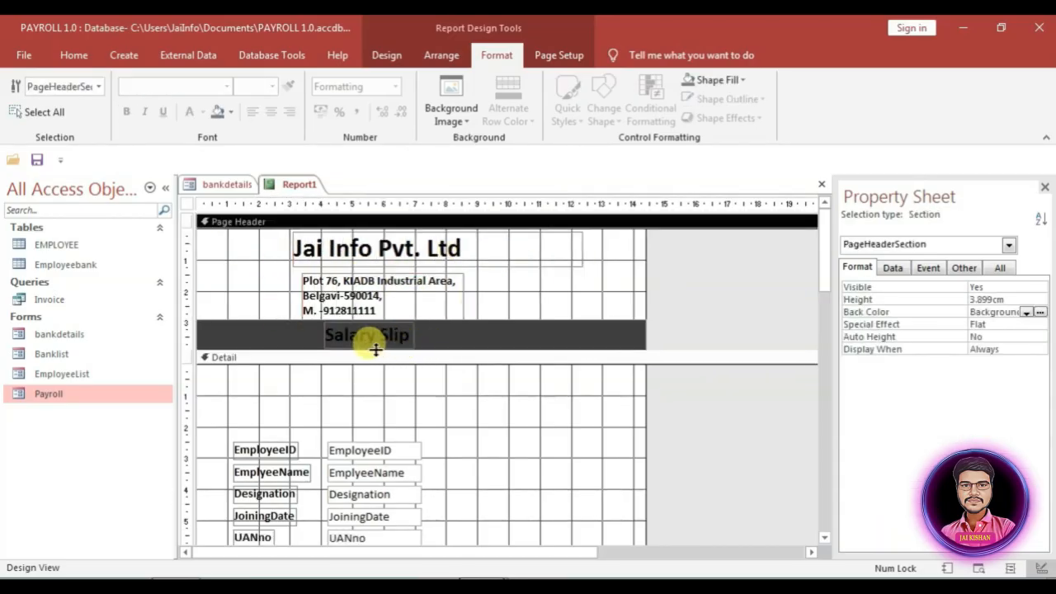
Step: Add a Report Header/Footer and move the company name, address and Salary Slip labels into it
right_click(217, 281)
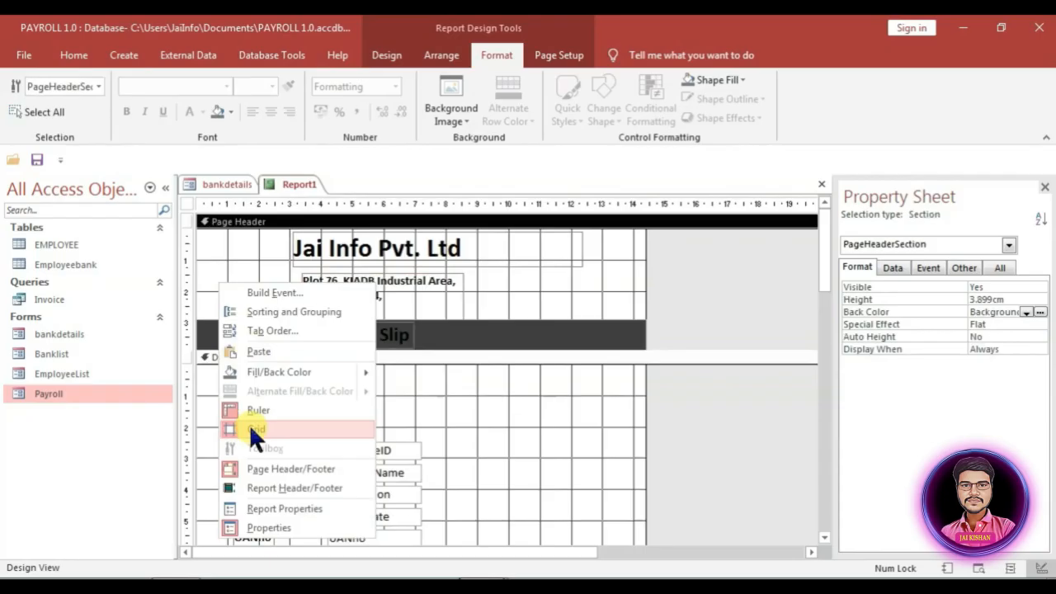
click(303, 487)
drag(273, 320, 407, 410)
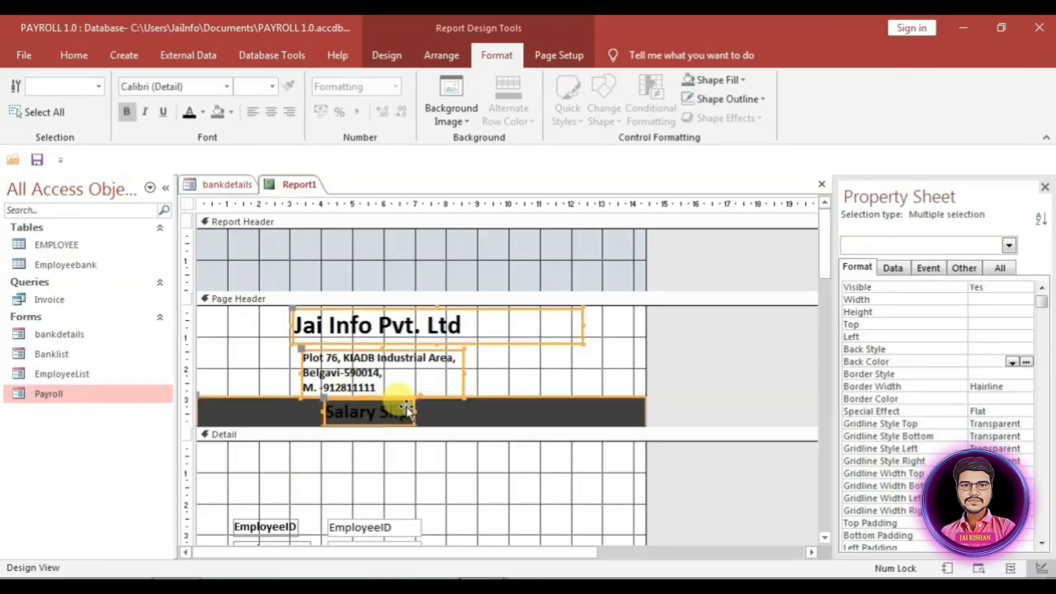
key(Delete)
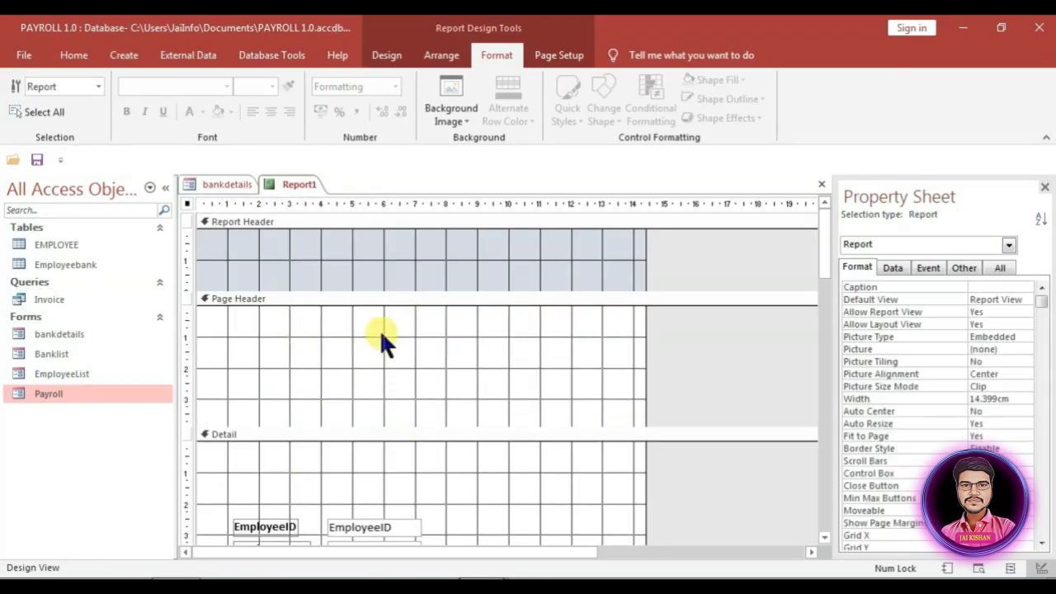
click(338, 247)
key(ctrl+v)
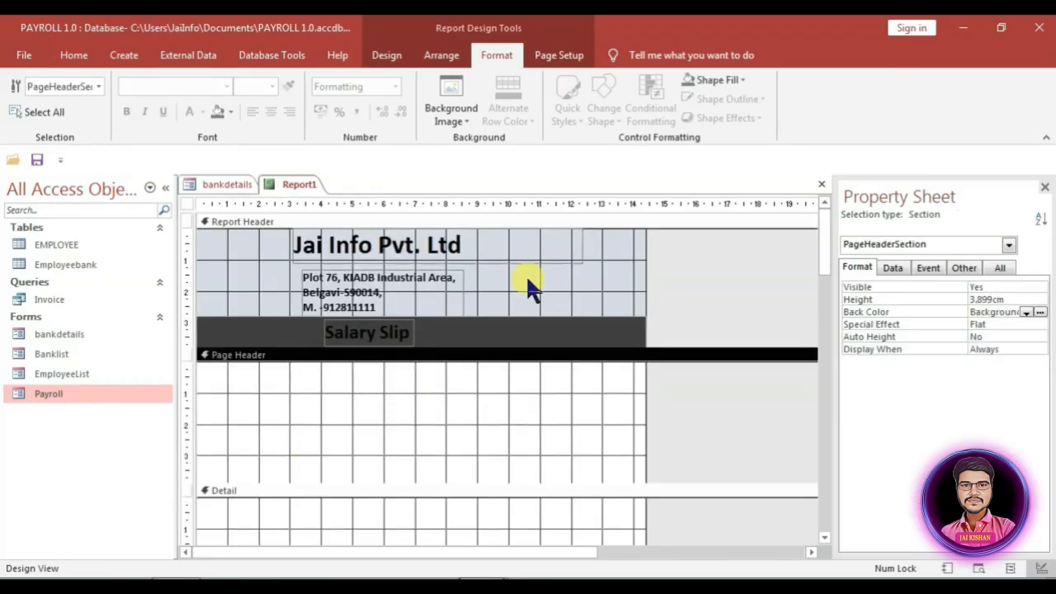
Step: Save the report as 'invoice'
key(ctrl+s)
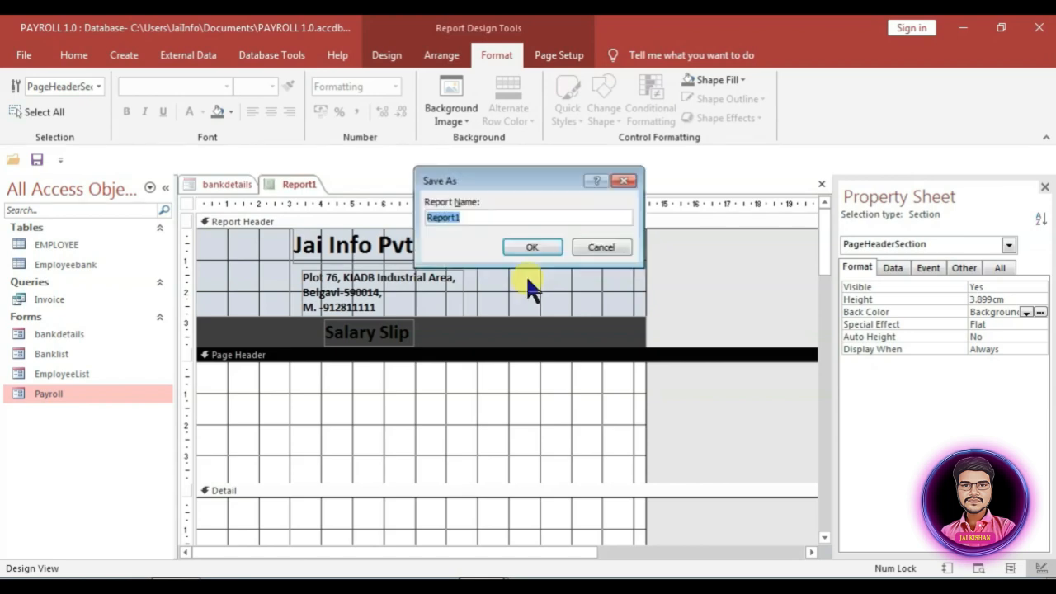
text(invoice)
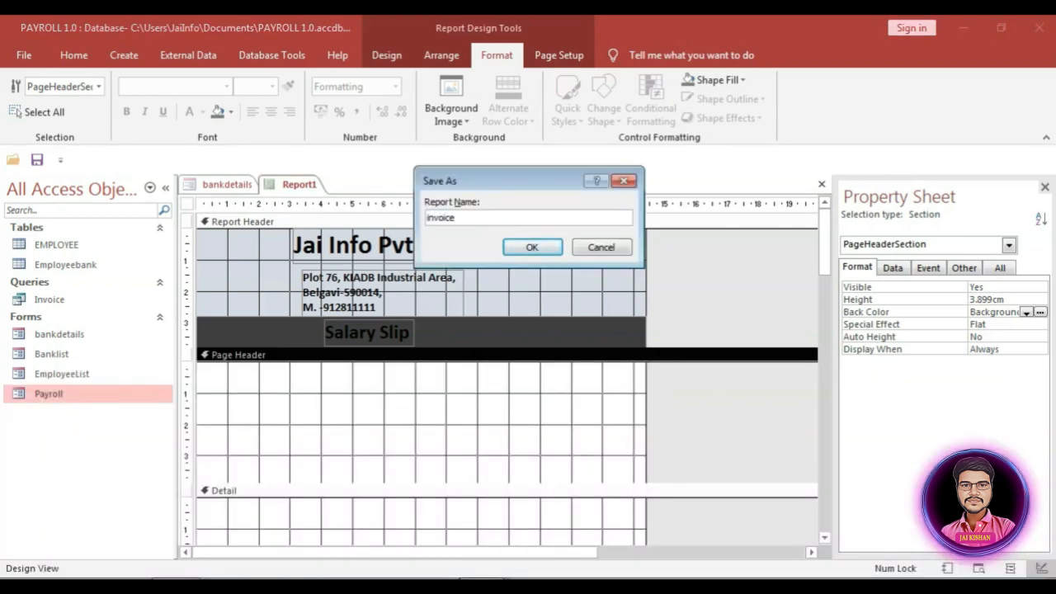
click(536, 246)
Step: Set the Report Header background colour to white
click(347, 335)
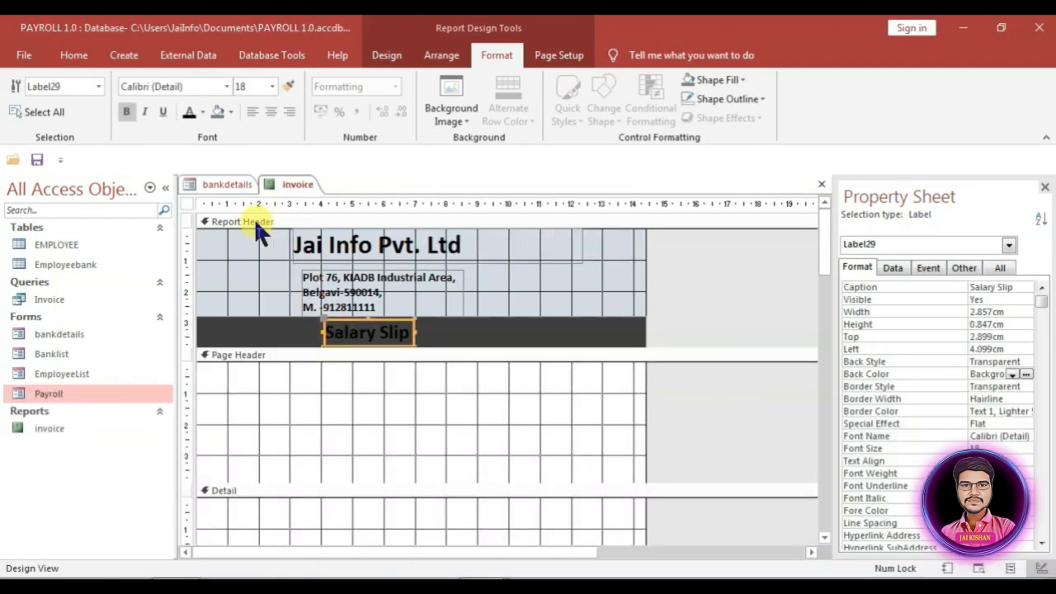
click(243, 246)
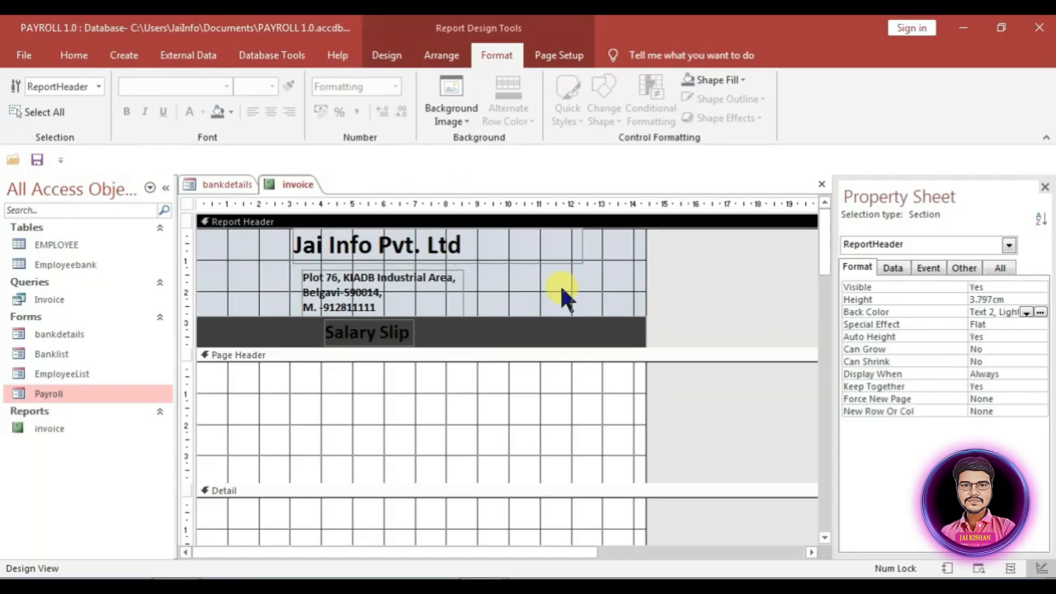
click(1039, 312)
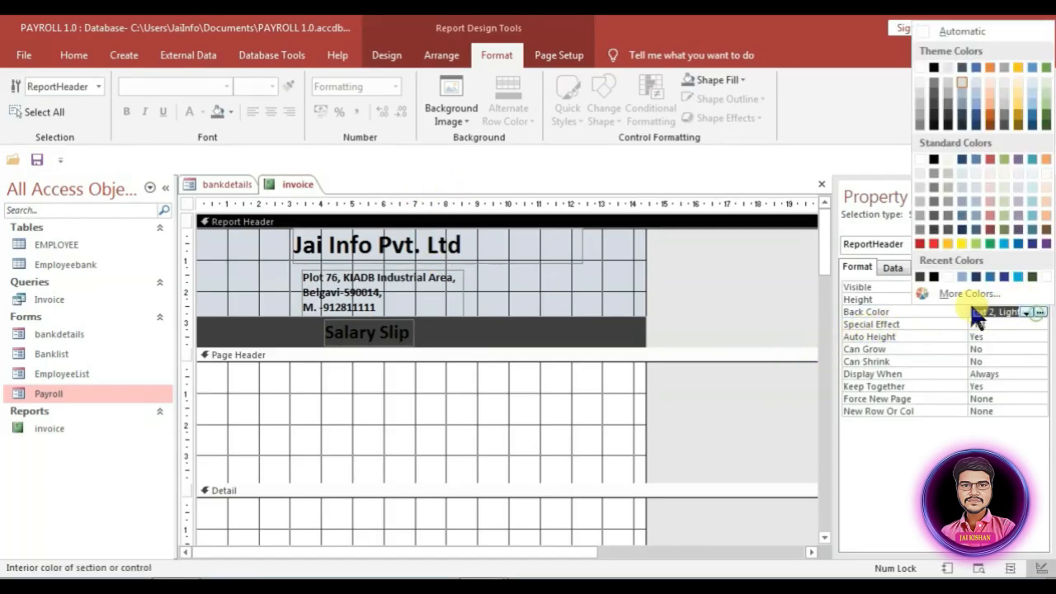
click(921, 61)
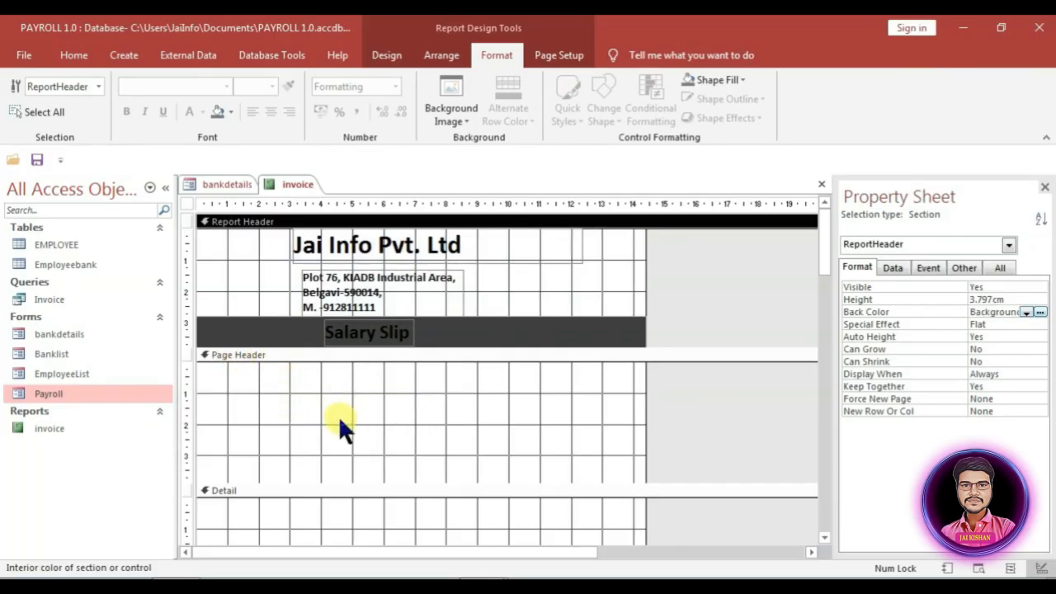
Step: Move the employee fields from the Detail section up into the Page Header
click(416, 439)
scroll(438, 434, down, 2)
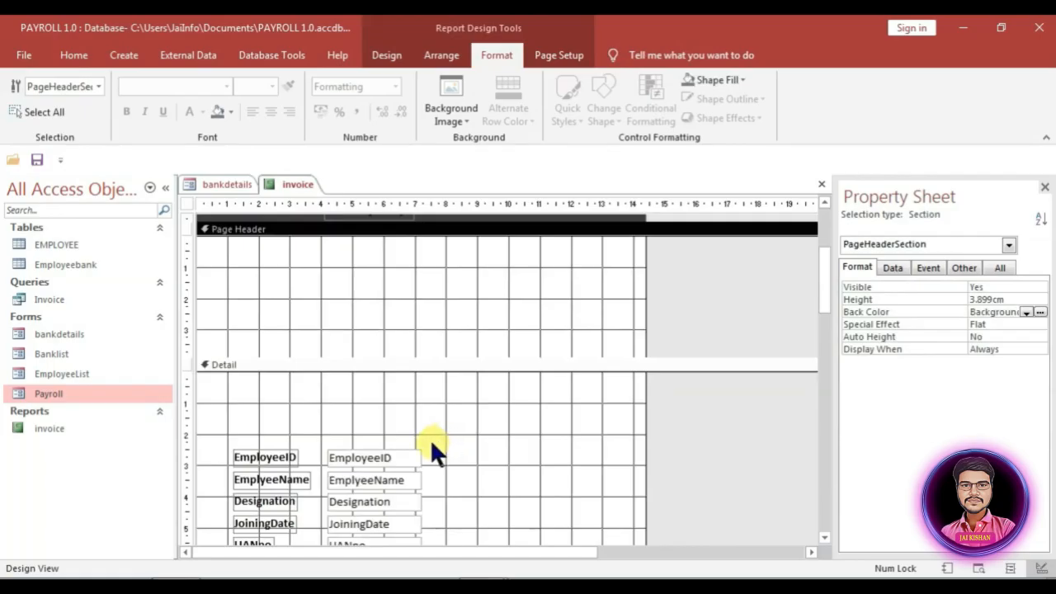
scroll(404, 435, down, 1)
drag(266, 375, 393, 322)
scroll(410, 505, up, 2)
scroll(377, 486, up, 2)
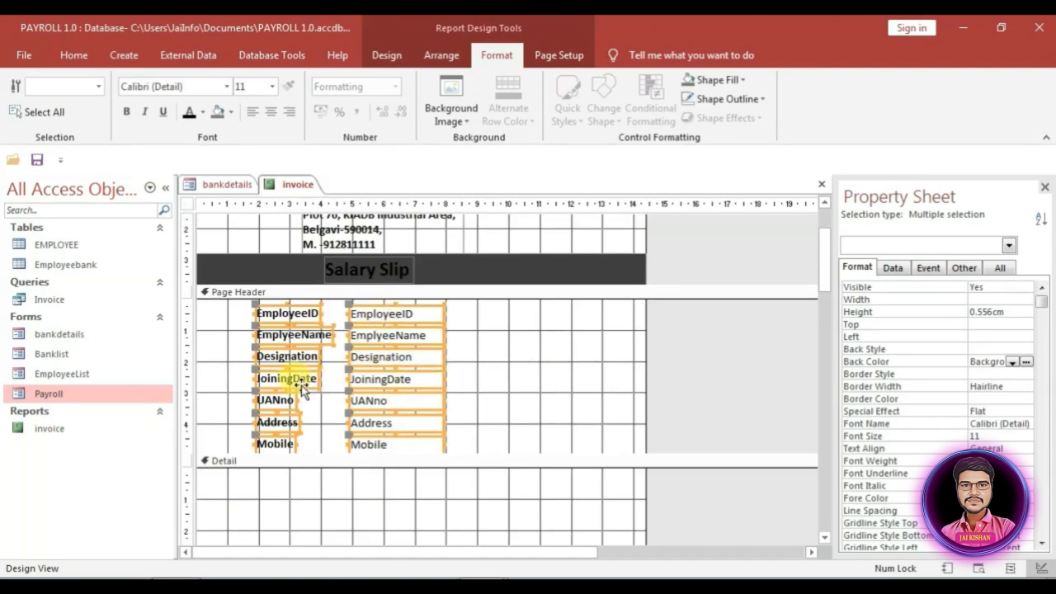
drag(476, 380, 279, 438)
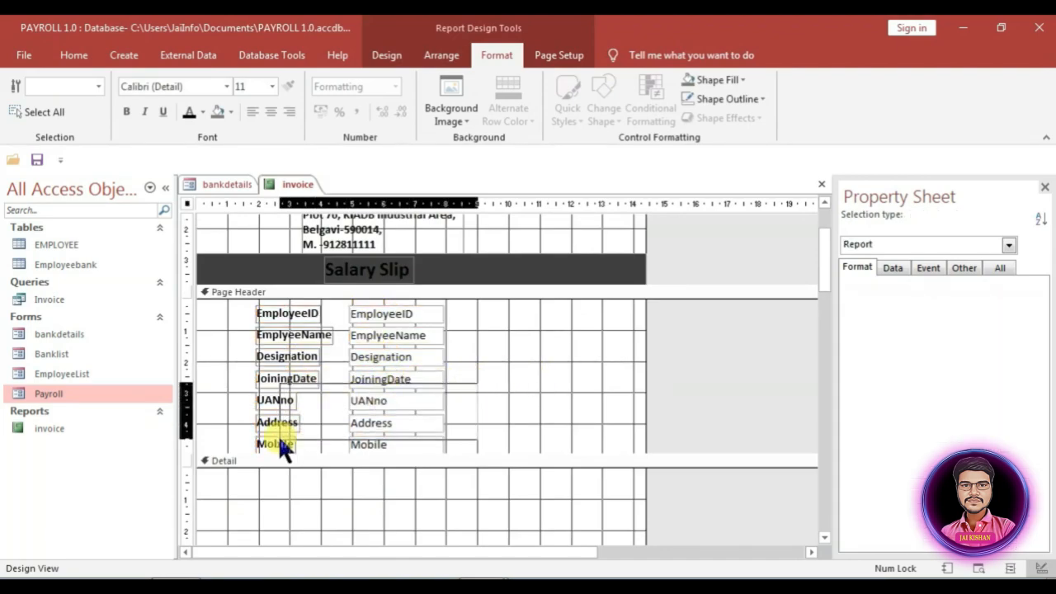
click(525, 373)
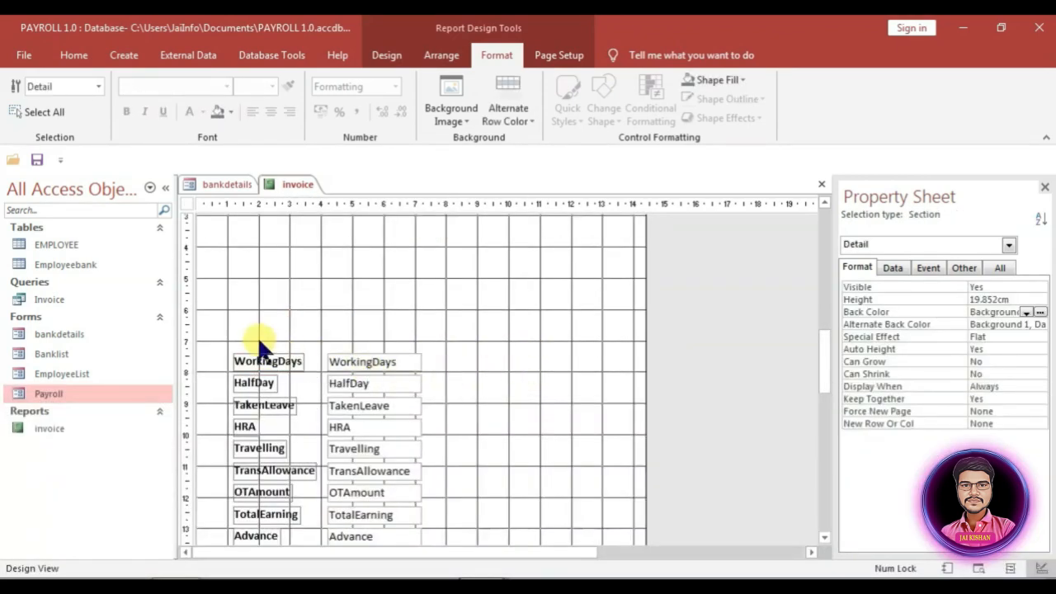
drag(258, 344, 388, 403)
scroll(396, 416, up, 3)
drag(354, 453, 548, 250)
Step: Place WorkingDays, HalfDay and TakenLeave in a second column and shorten the header to fit
drag(434, 300, 242, 281)
click(334, 298)
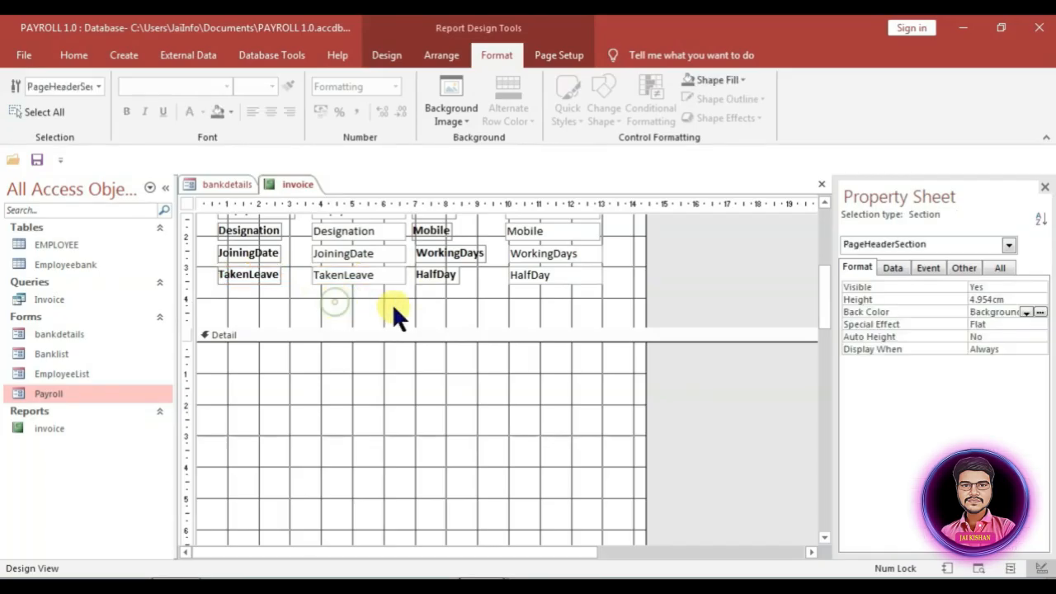
scroll(443, 243, up, 2)
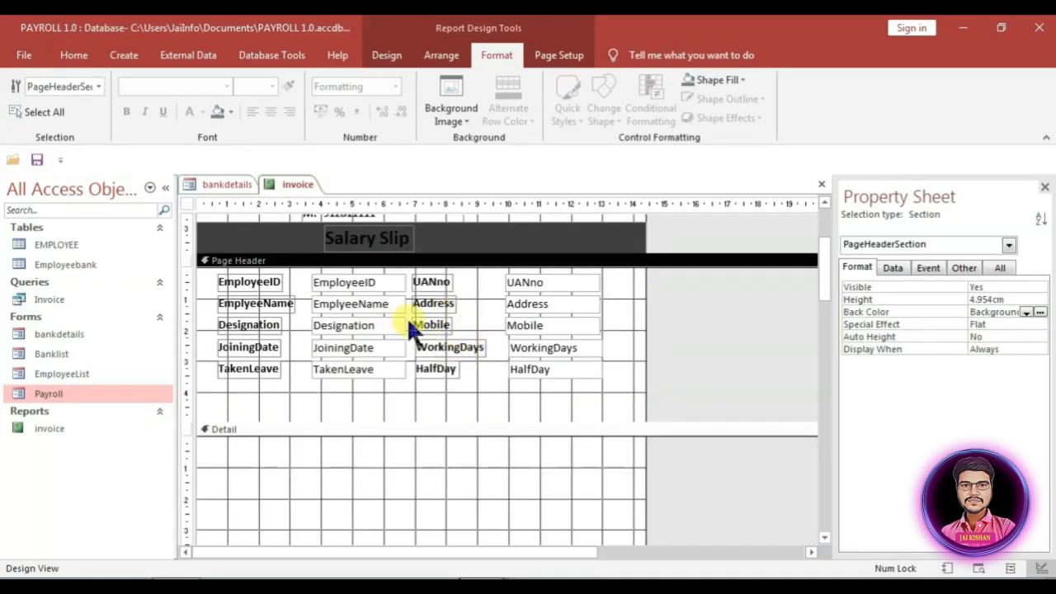
scroll(382, 386, down, 2)
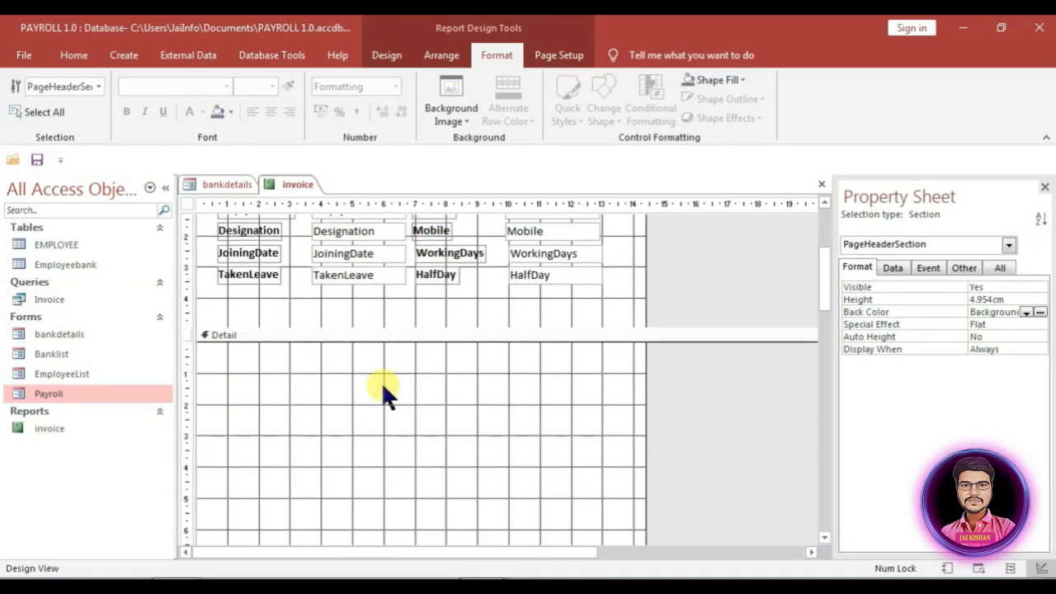
click(364, 330)
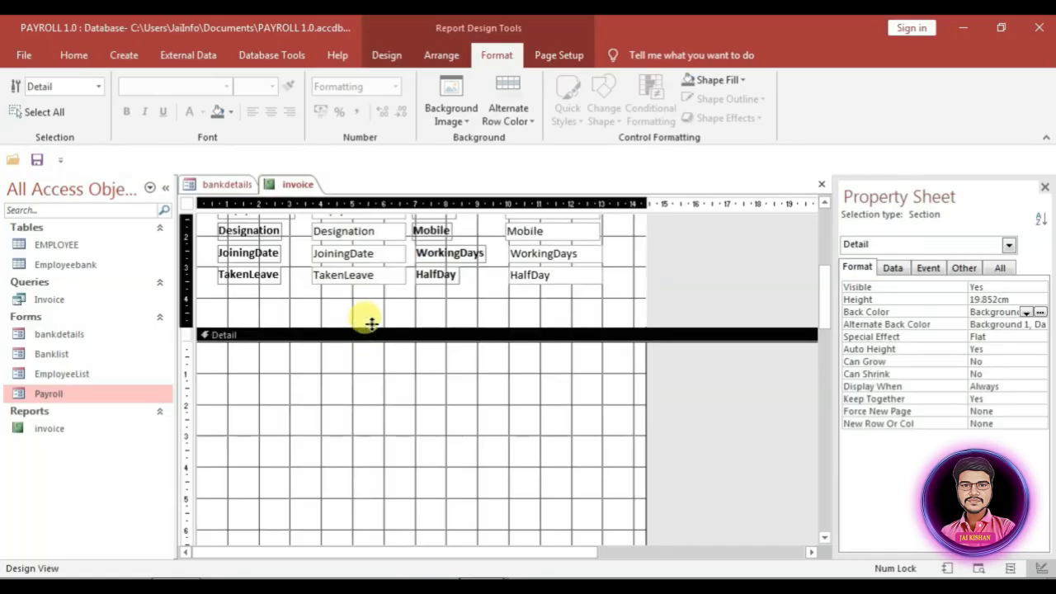
drag(372, 323, 377, 285)
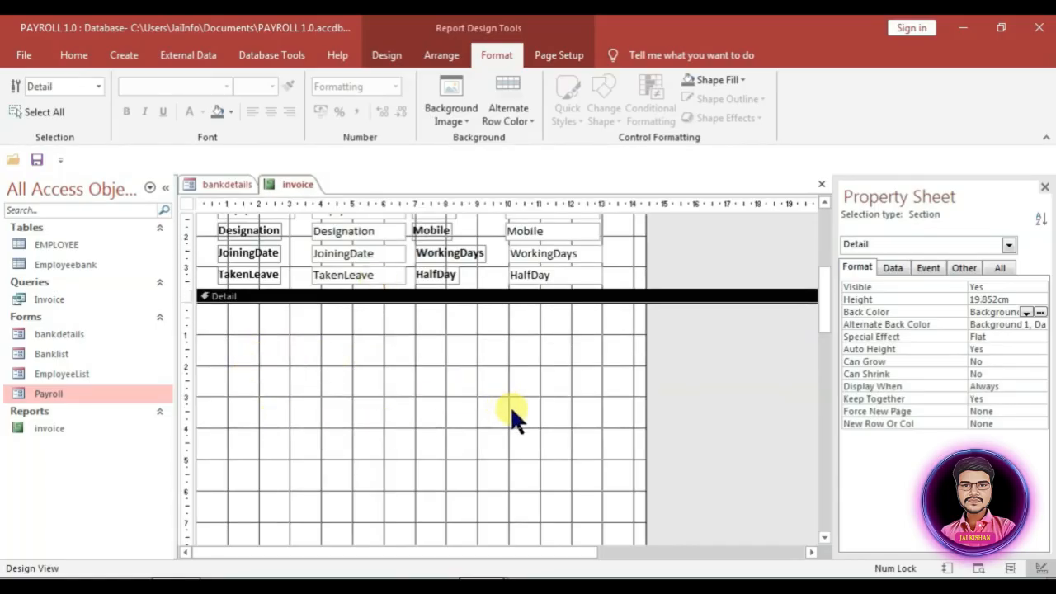
Step: Draw a large rectangle across the invoice report's Detail section
click(386, 55)
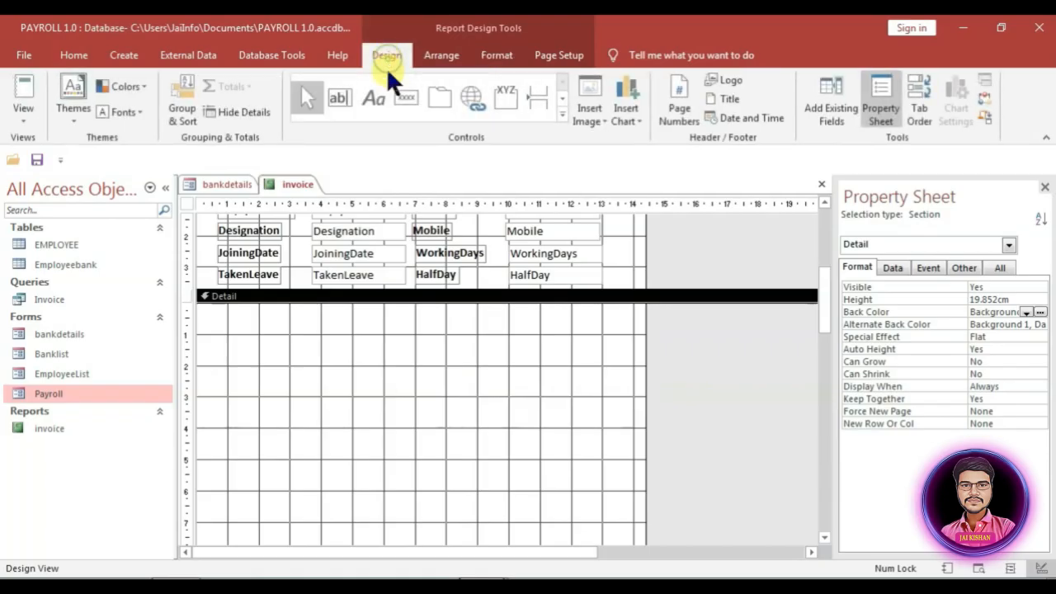
click(561, 117)
click(427, 122)
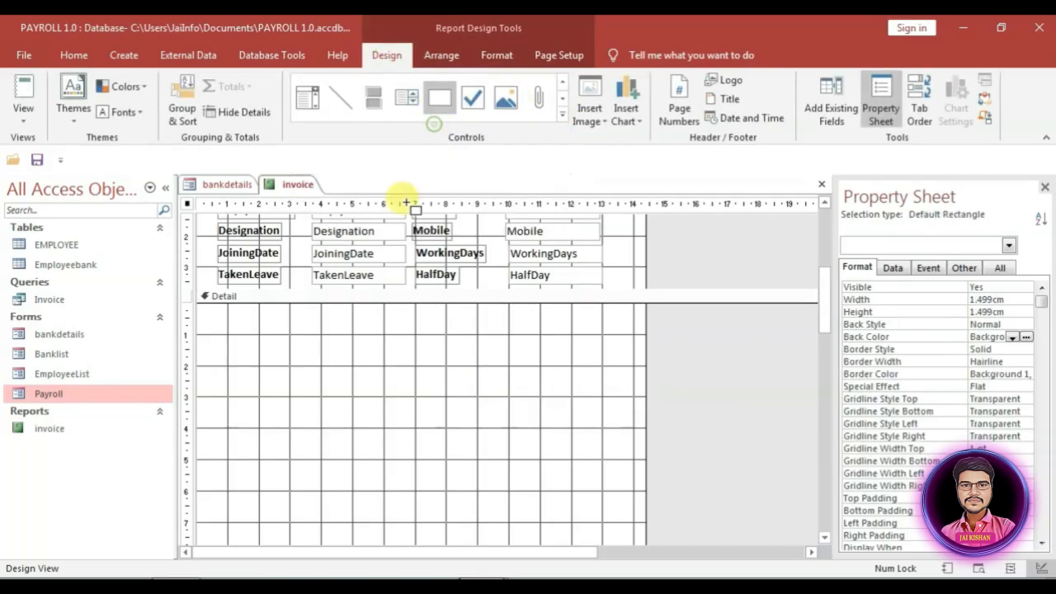
mouse_move(199, 314)
mouse_down()
mouse_move(386, 331)
mouse_move(599, 392)
mouse_move(645, 543)
mouse_up()
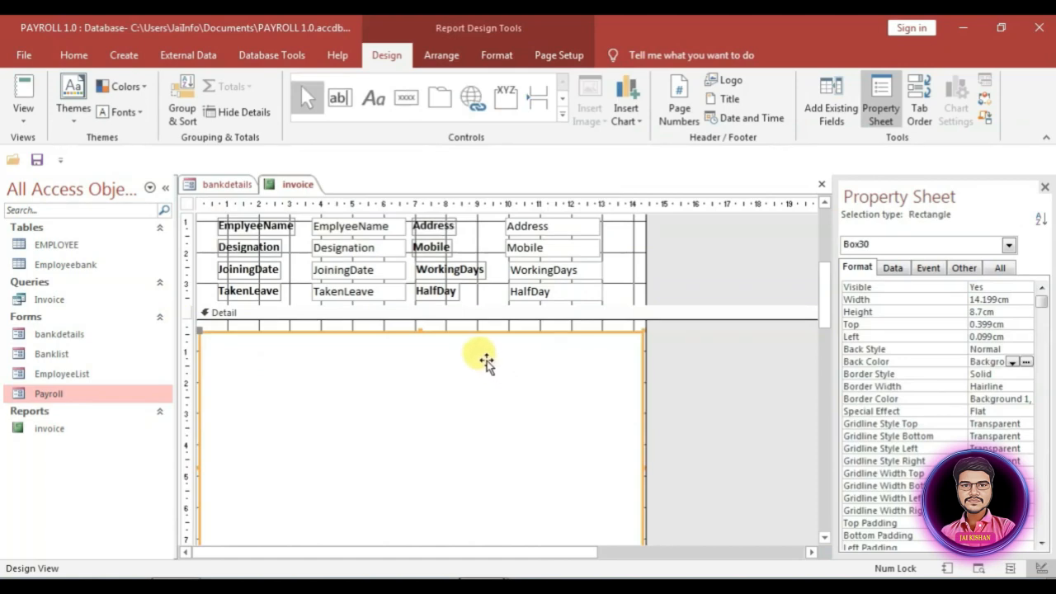
Step: Paste a copy of the rectangle and halve its width
key(ctrl+v)
scroll(490, 380, down, 1)
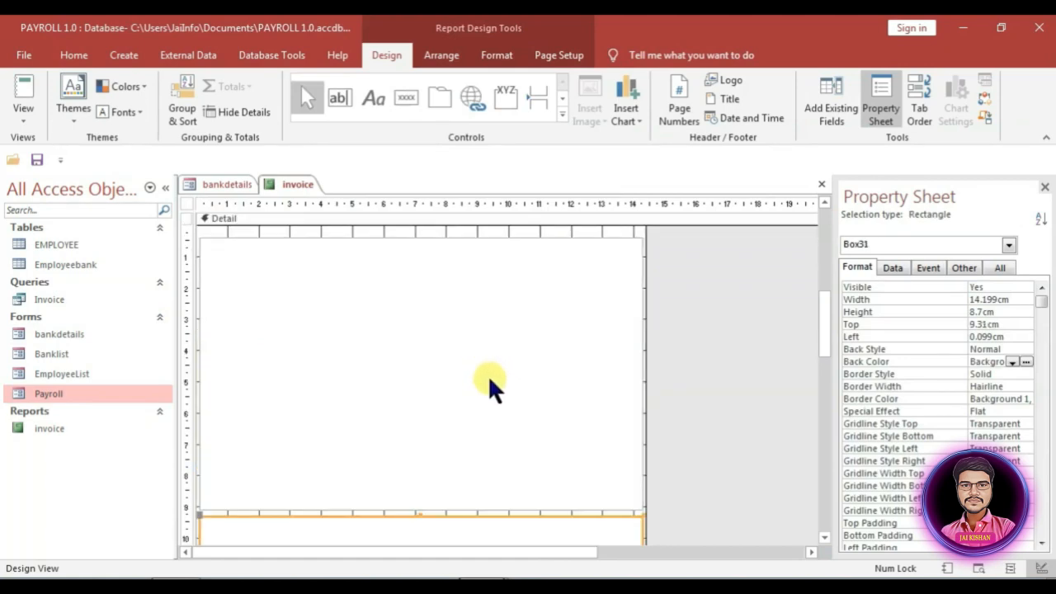
scroll(490, 381, down, 2)
drag(512, 433, 479, 389)
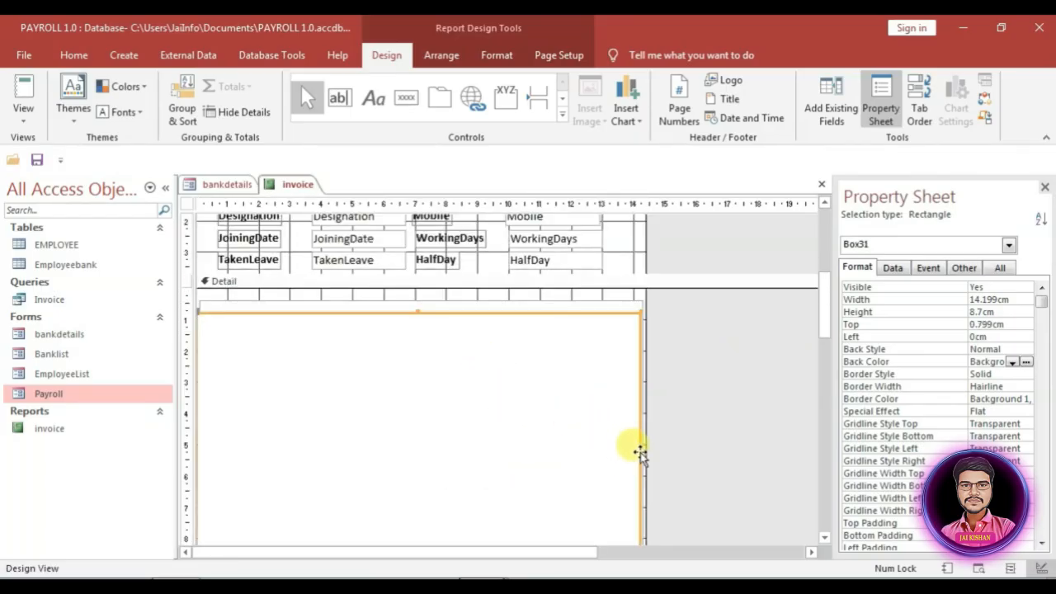
drag(640, 452, 427, 436)
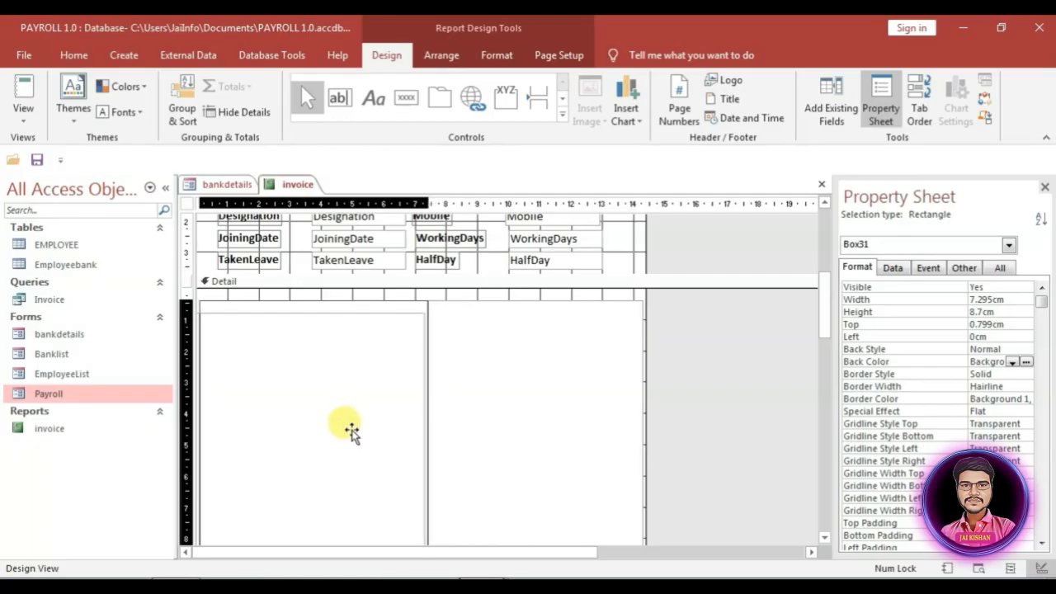
drag(353, 431, 353, 431)
scroll(425, 442, down, 1)
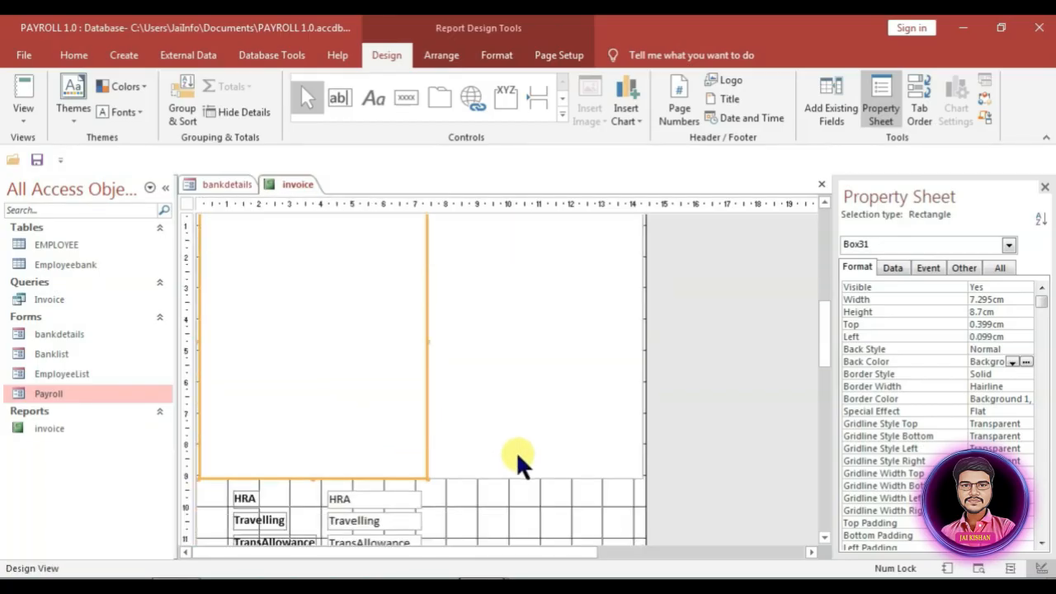
scroll(467, 481, up, 1)
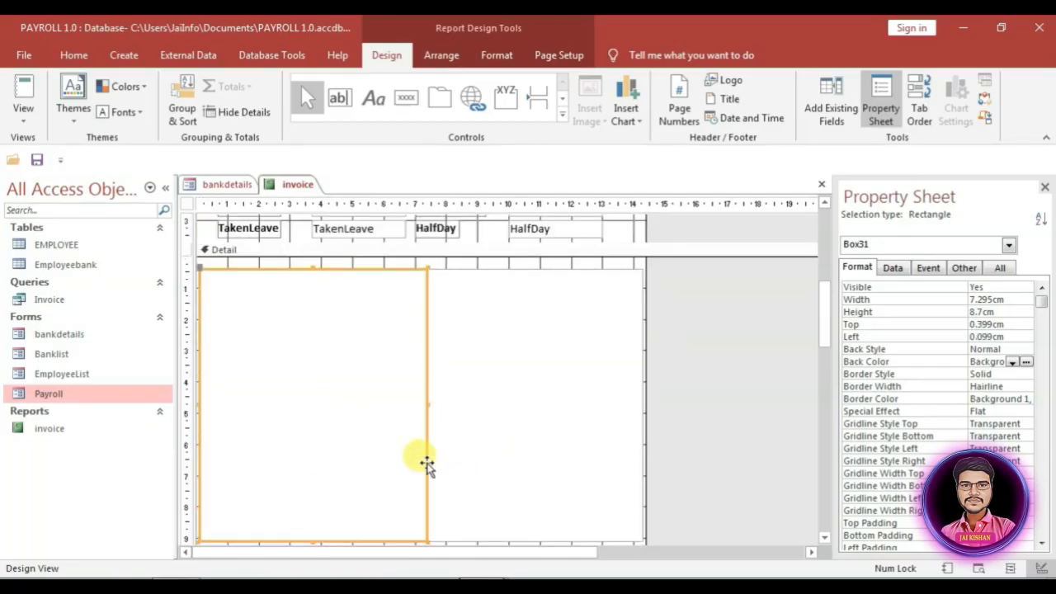
Step: Duplicate the rectangle box again and drag the copy to the right
key(ctrl+c)
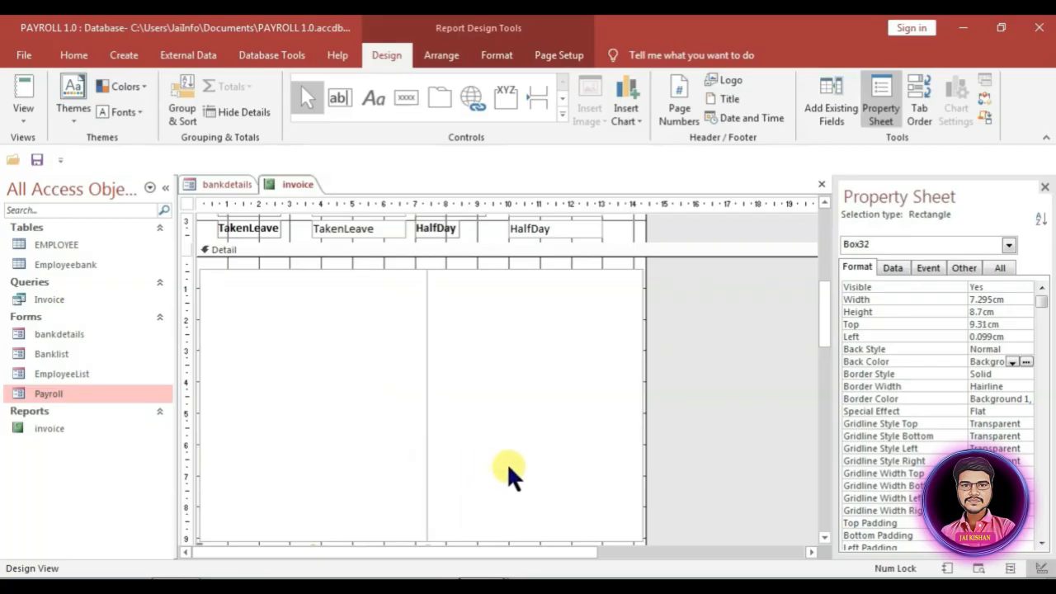
key(ctrl+v)
drag(376, 483, 592, 388)
scroll(487, 422, up, 1)
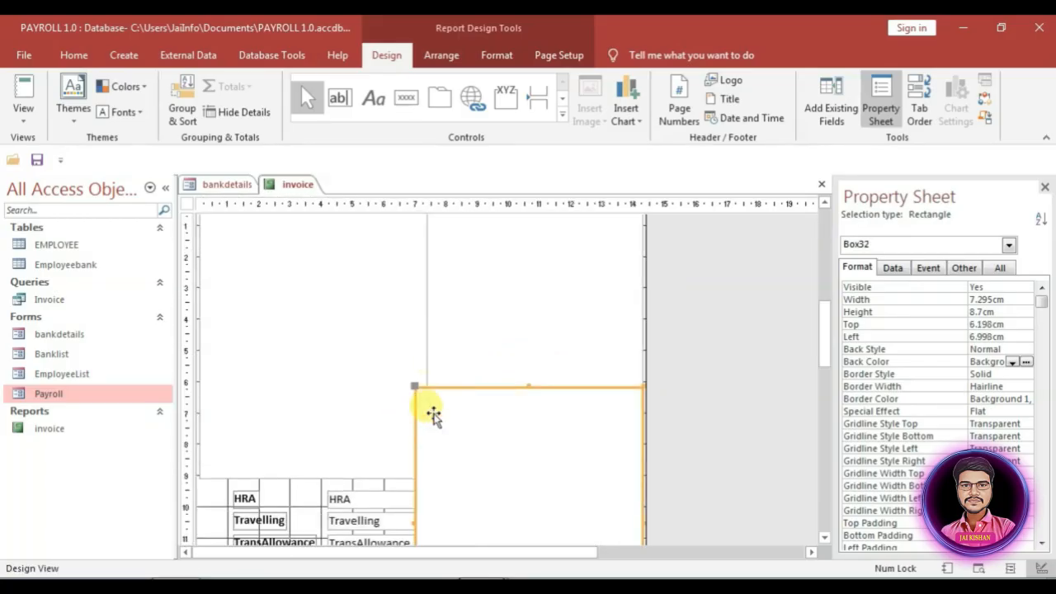
scroll(442, 427, up, 1)
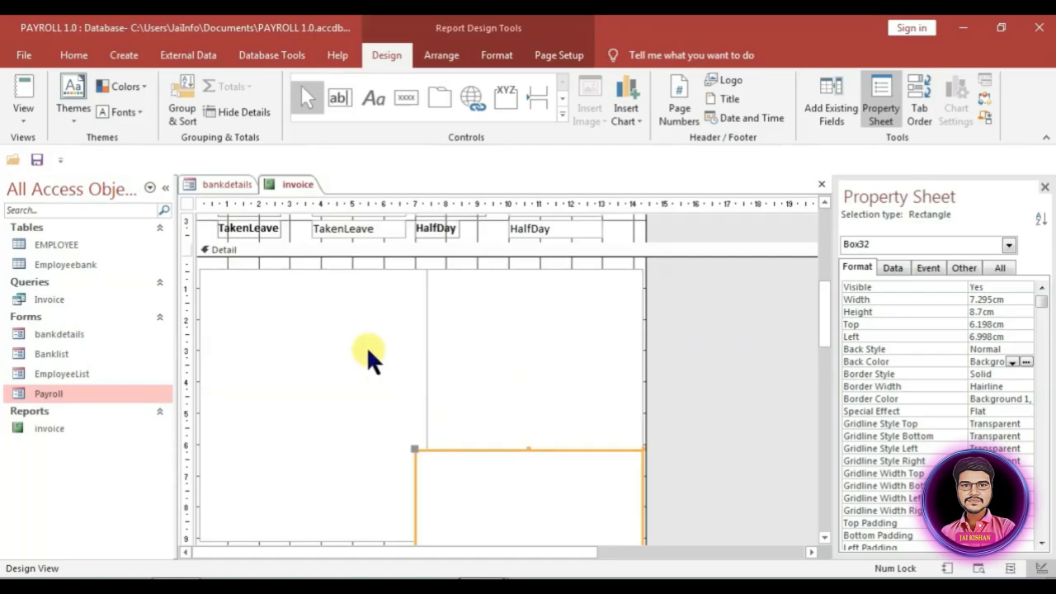
Step: Narrow the copied box, line it up beside the left box, and select both boxes
click(347, 374)
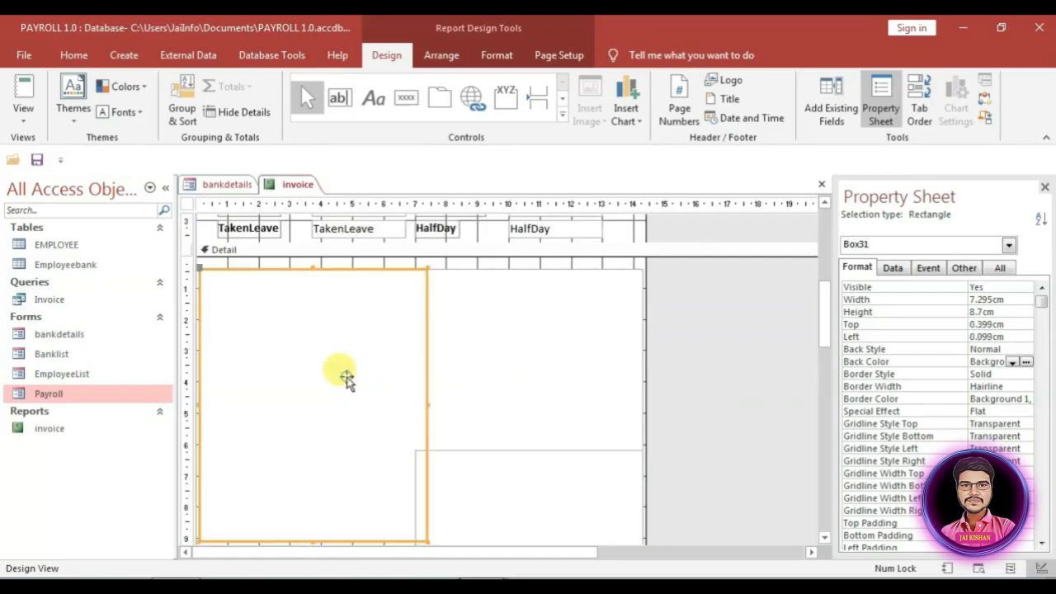
click(448, 465)
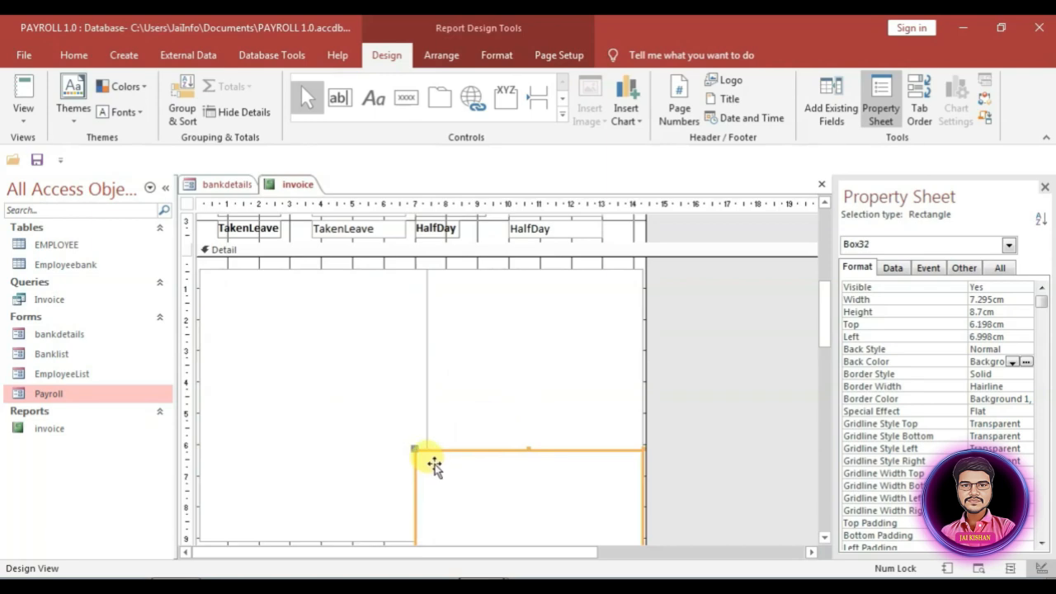
key(shift+Left)
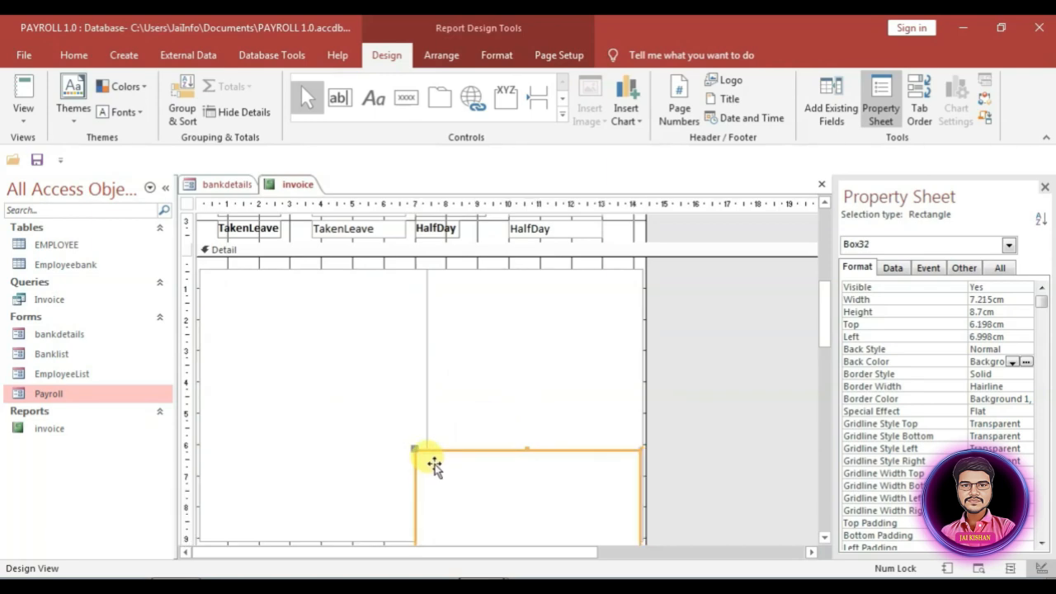
drag(435, 467, 426, 526)
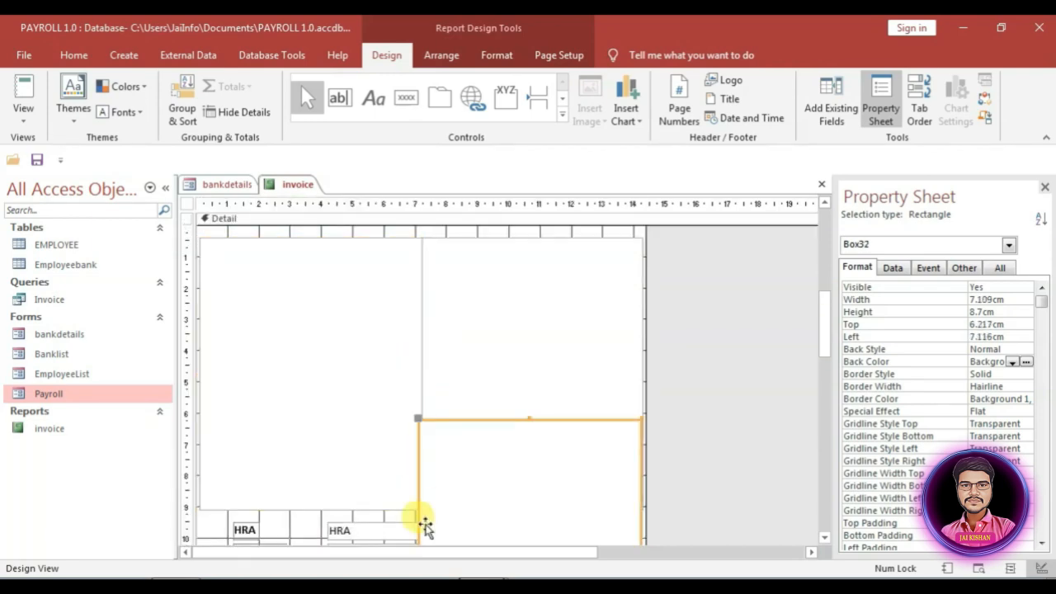
scroll(425, 526, down, 3)
drag(419, 478, 416, 478)
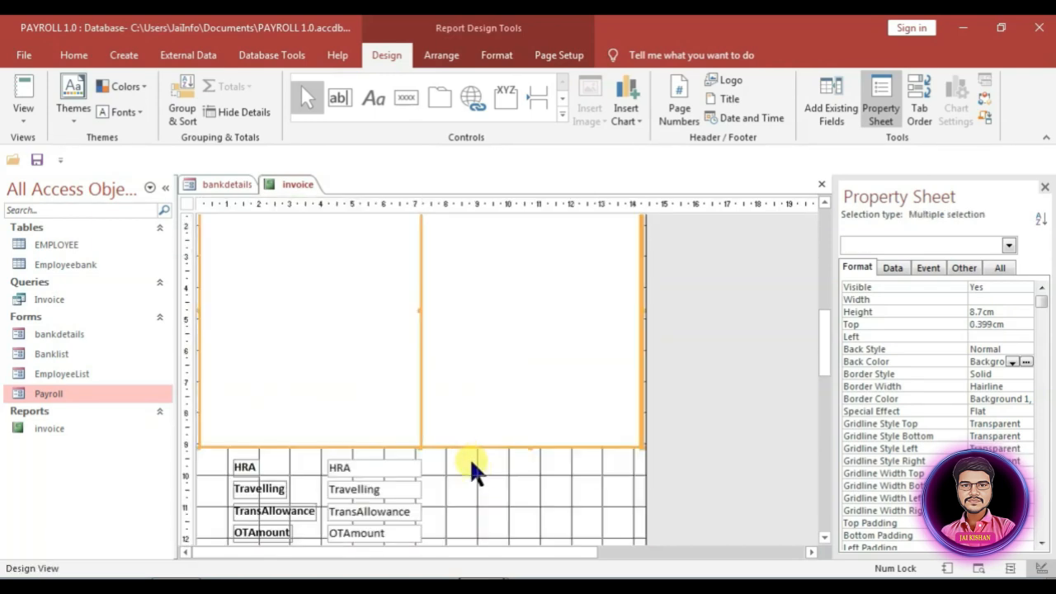
drag(469, 454, 394, 405)
scroll(473, 427, up, 3)
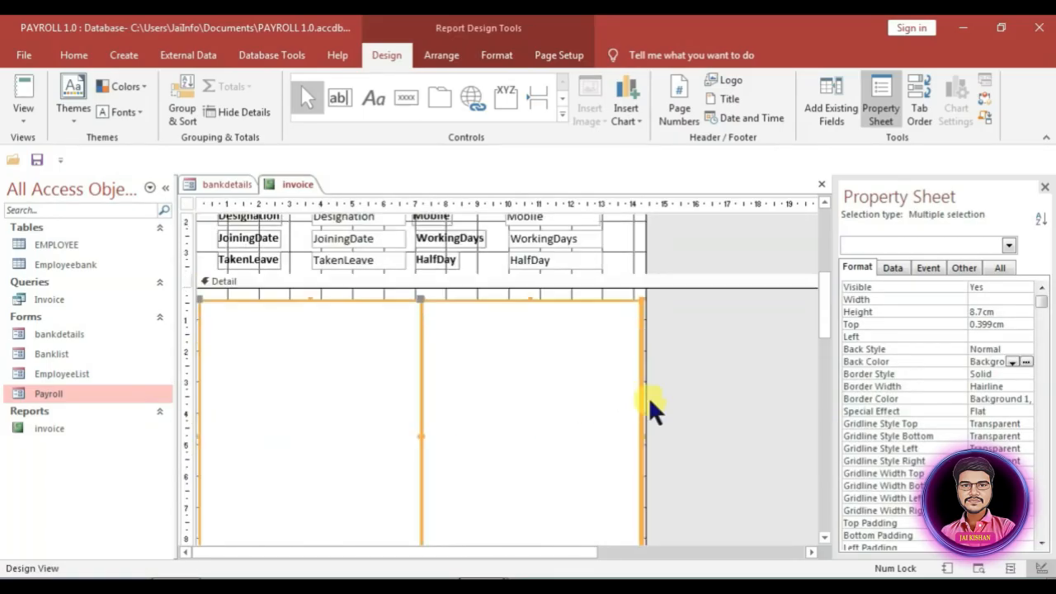
click(498, 54)
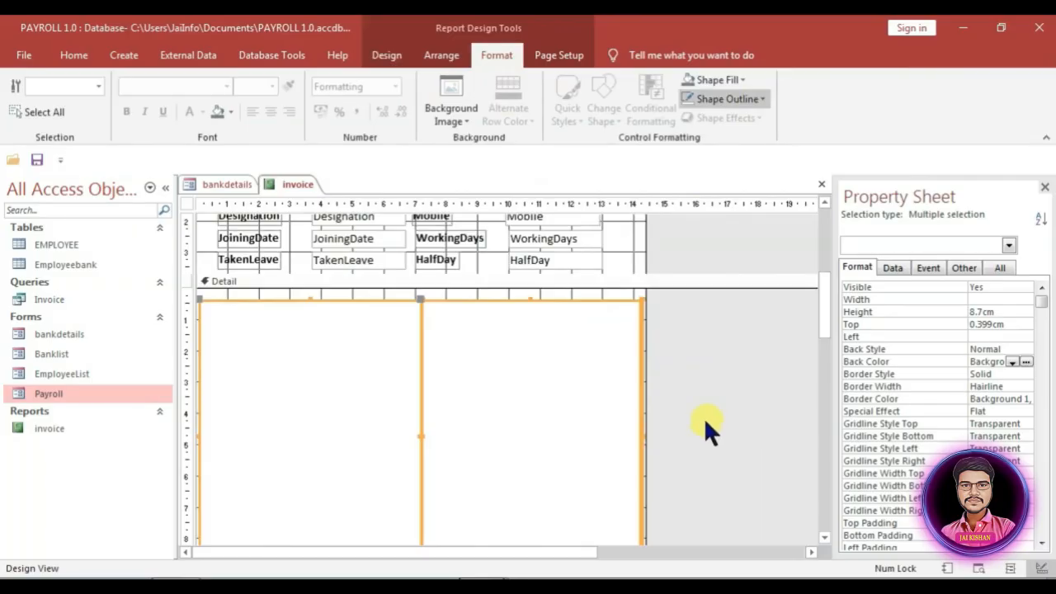
click(872, 448)
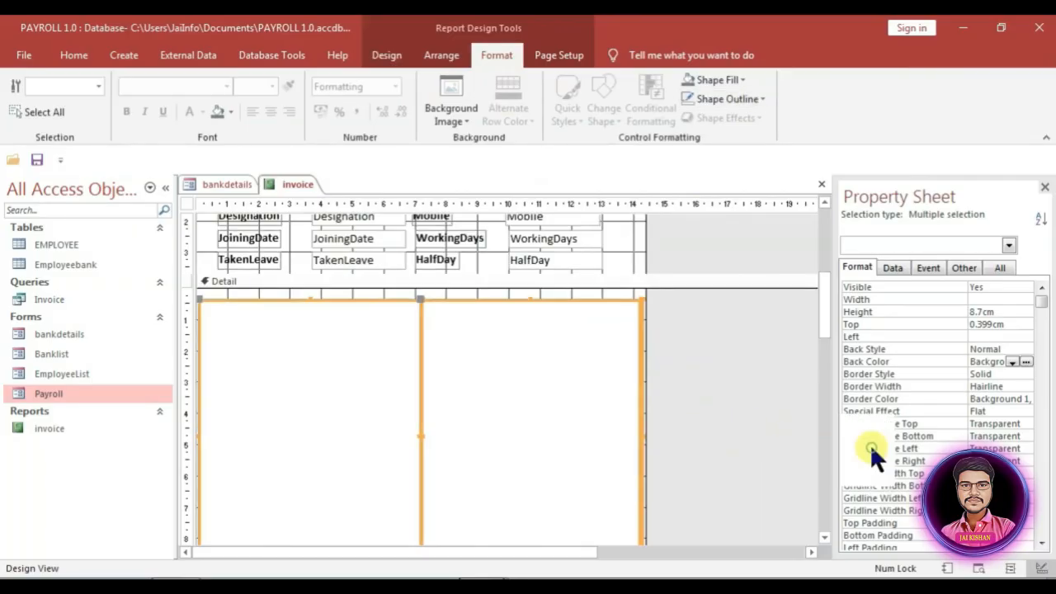
click(433, 408)
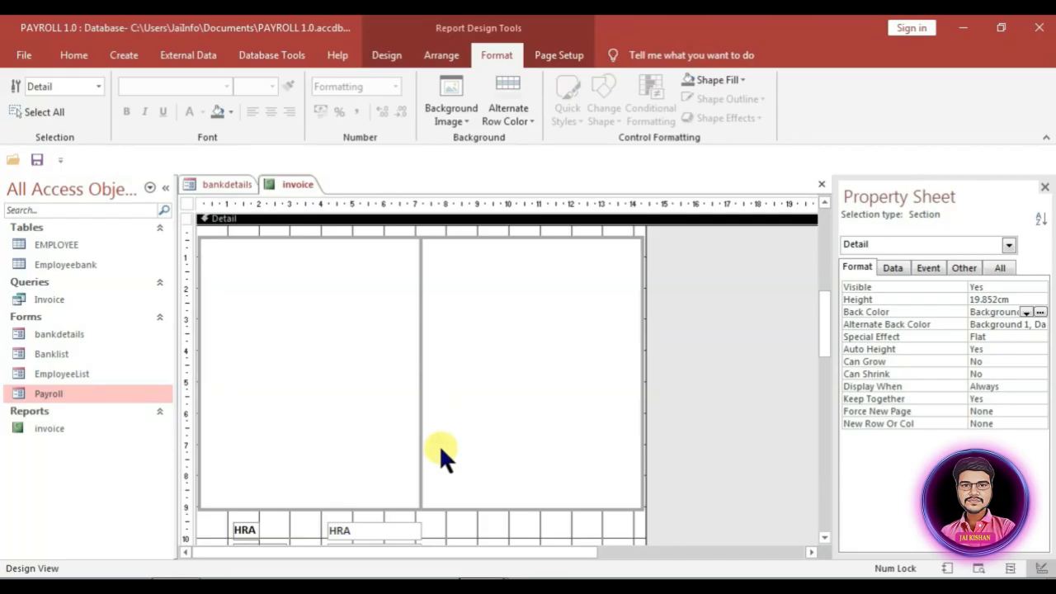
scroll(468, 363, up, 2)
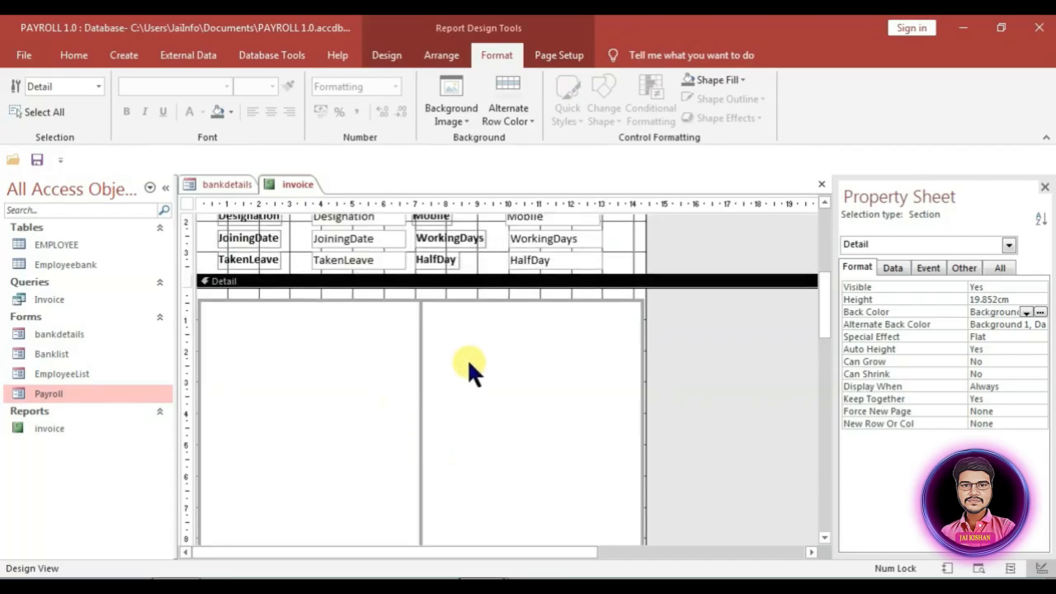
click(384, 57)
scroll(391, 103, down, 3)
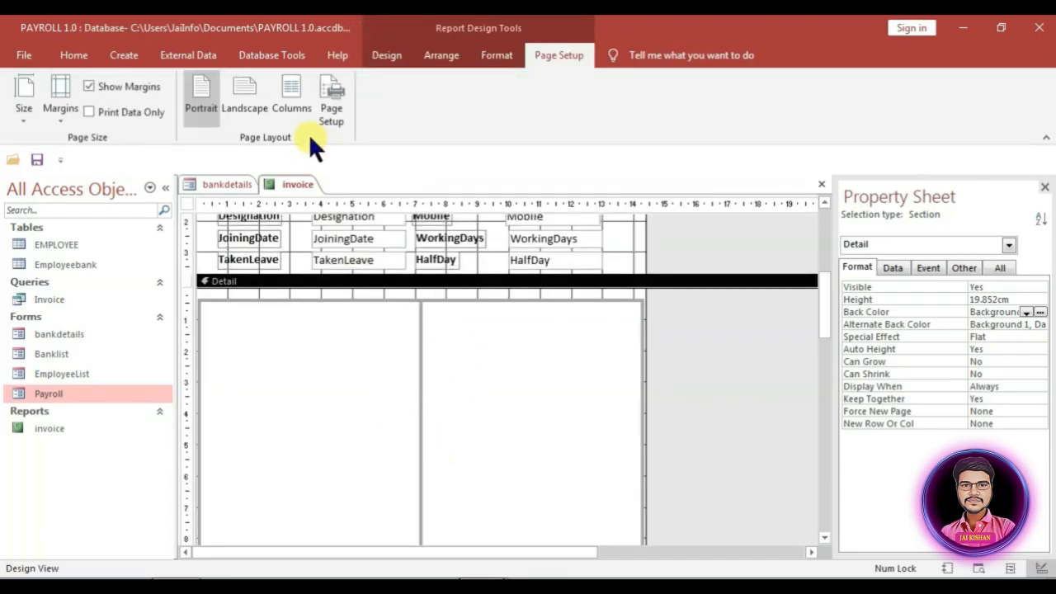
scroll(372, 118, up, 4)
click(384, 53)
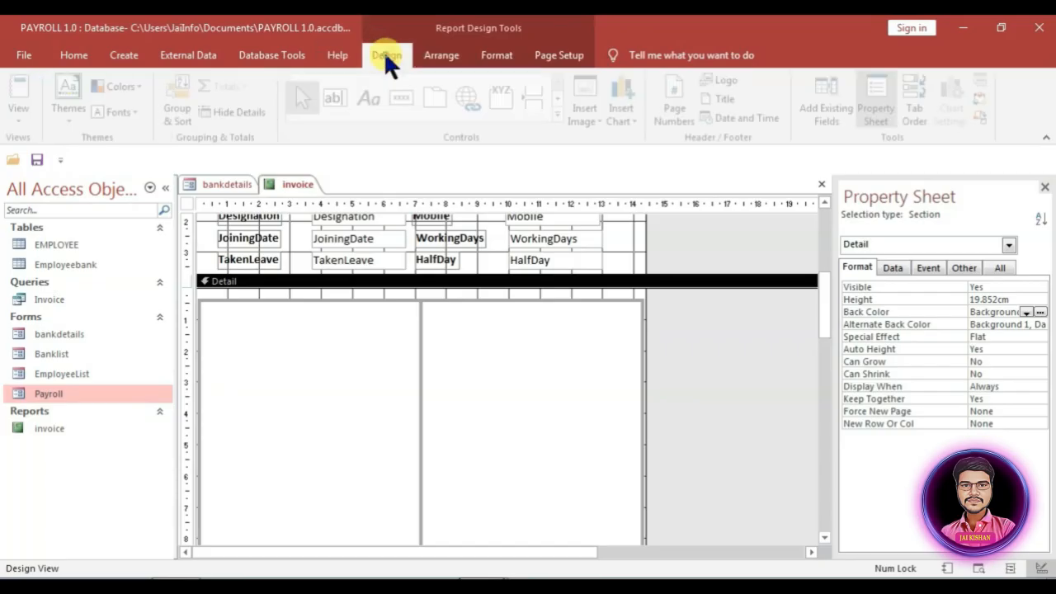
Step: Draw a vertical line dividing the left box into two columns
click(561, 115)
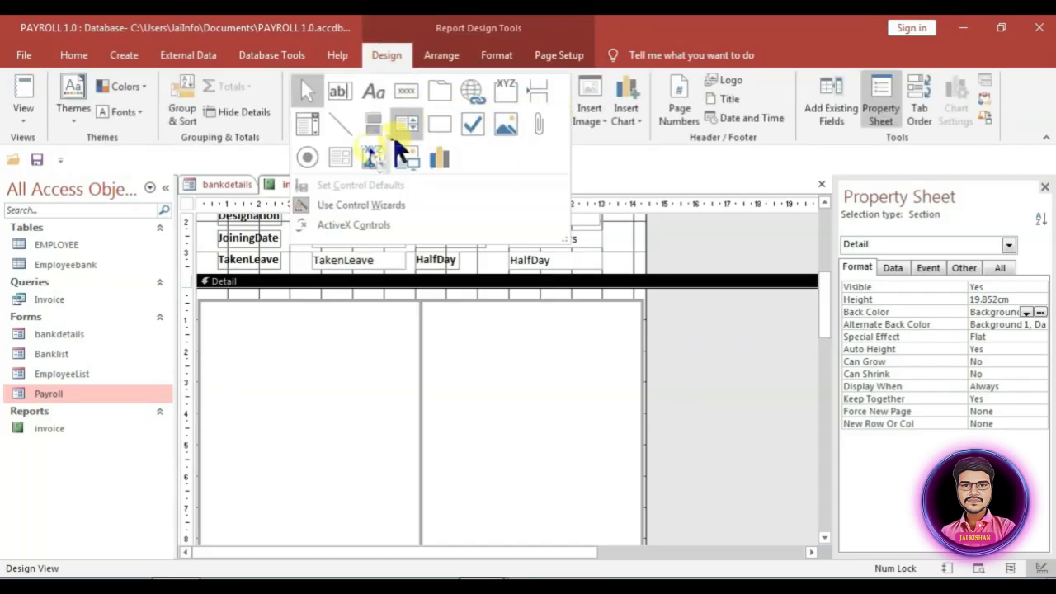
click(346, 128)
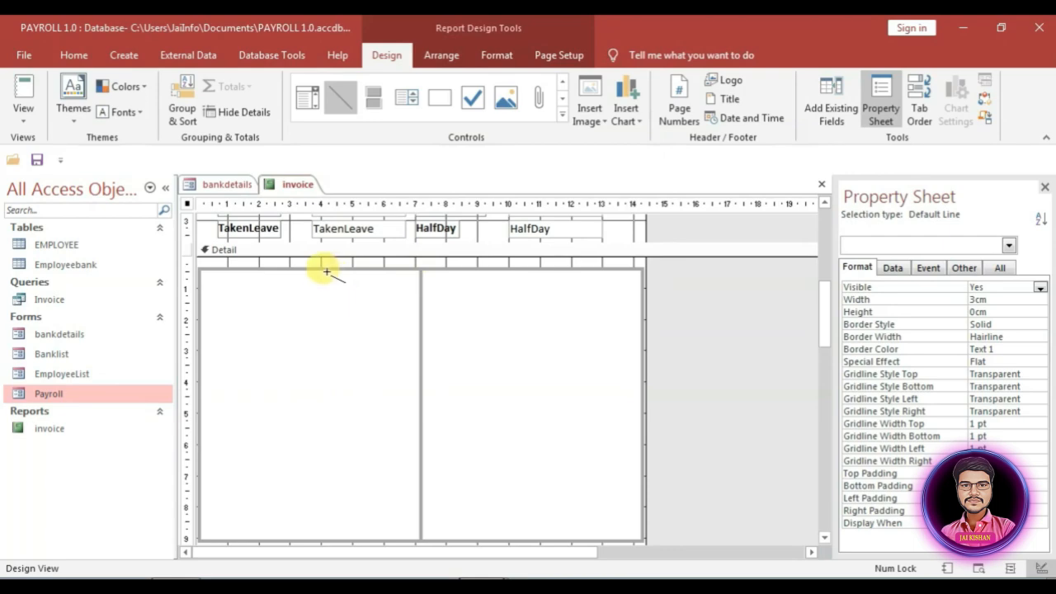
drag(328, 270, 329, 329)
mouse_move(330, 400)
mouse_down()
mouse_move(312, 513)
mouse_move(328, 540)
mouse_up()
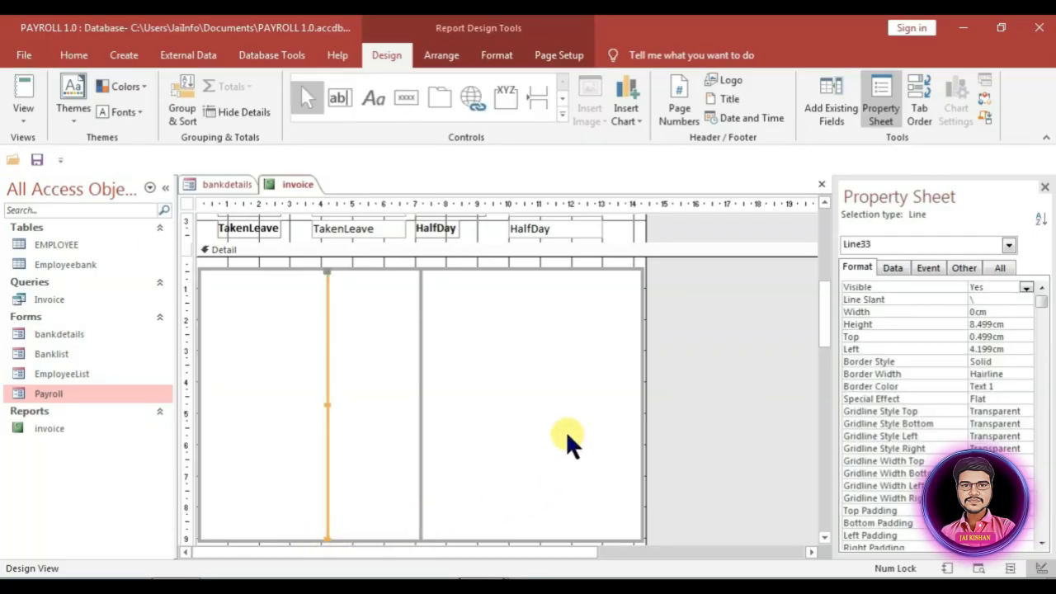
Step: Paste a copy of the line into the right box and make the lines 3 pt thick
key(ctrl+v)
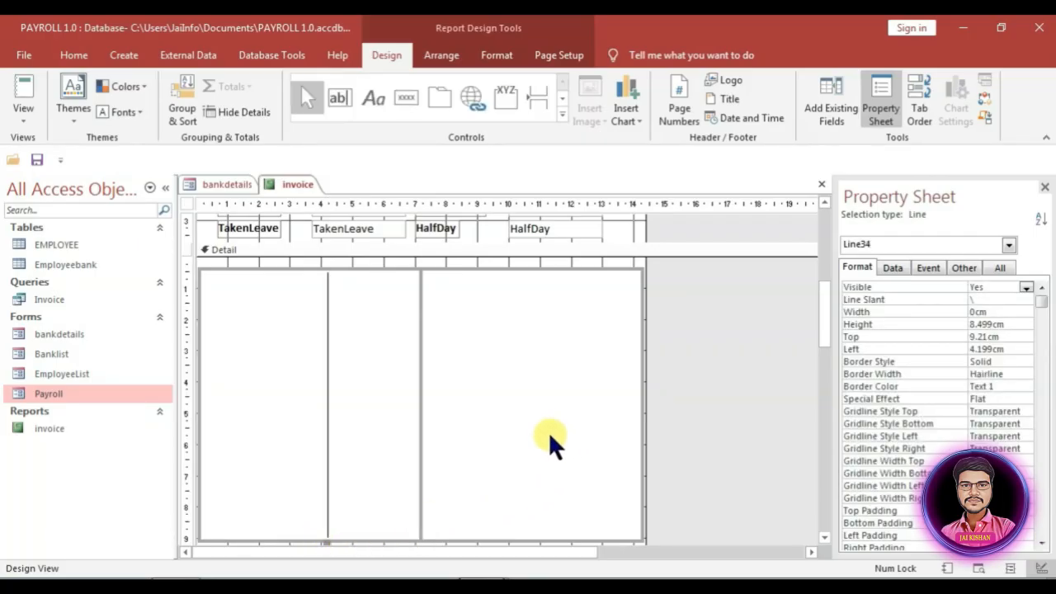
drag(328, 425, 556, 345)
scroll(509, 354, up, 5)
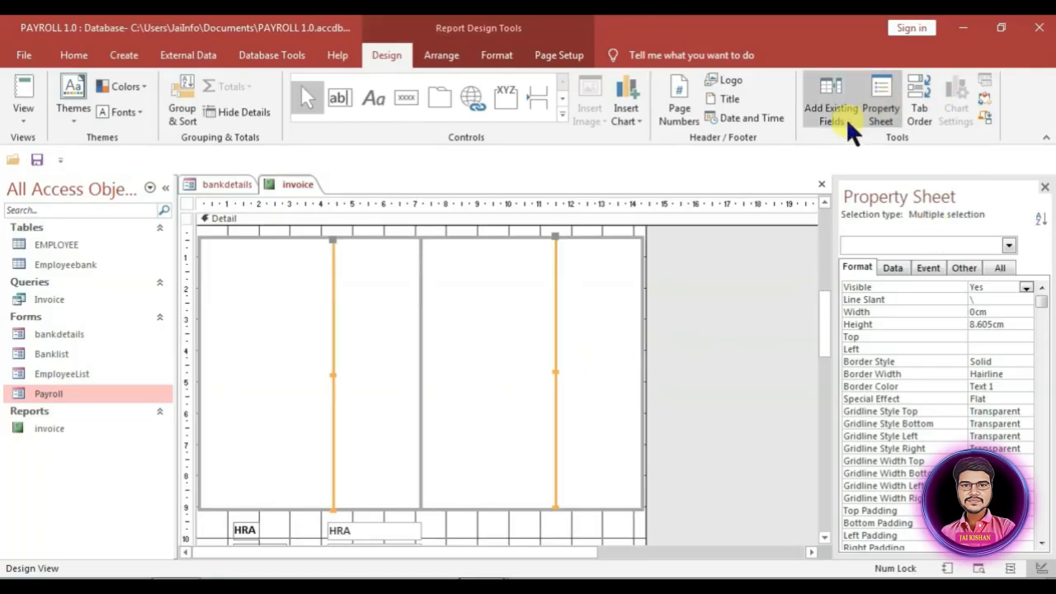
click(558, 53)
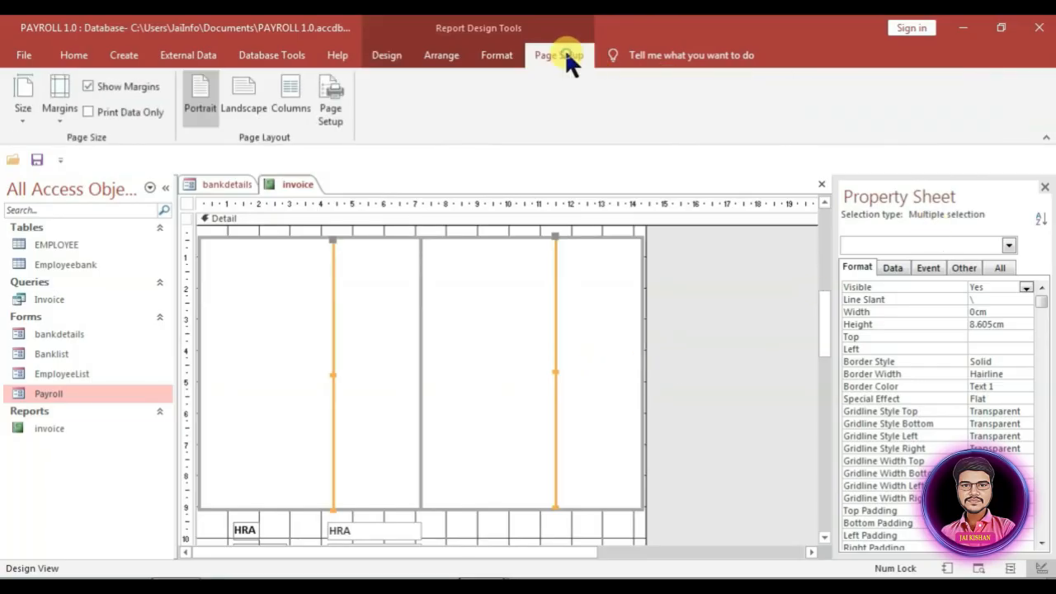
click(493, 54)
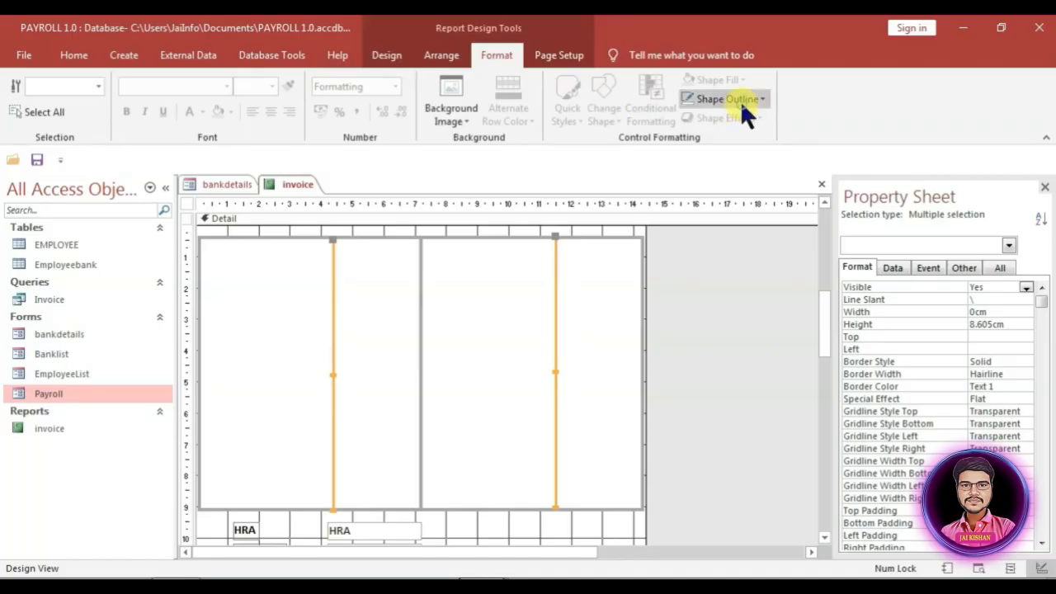
click(883, 446)
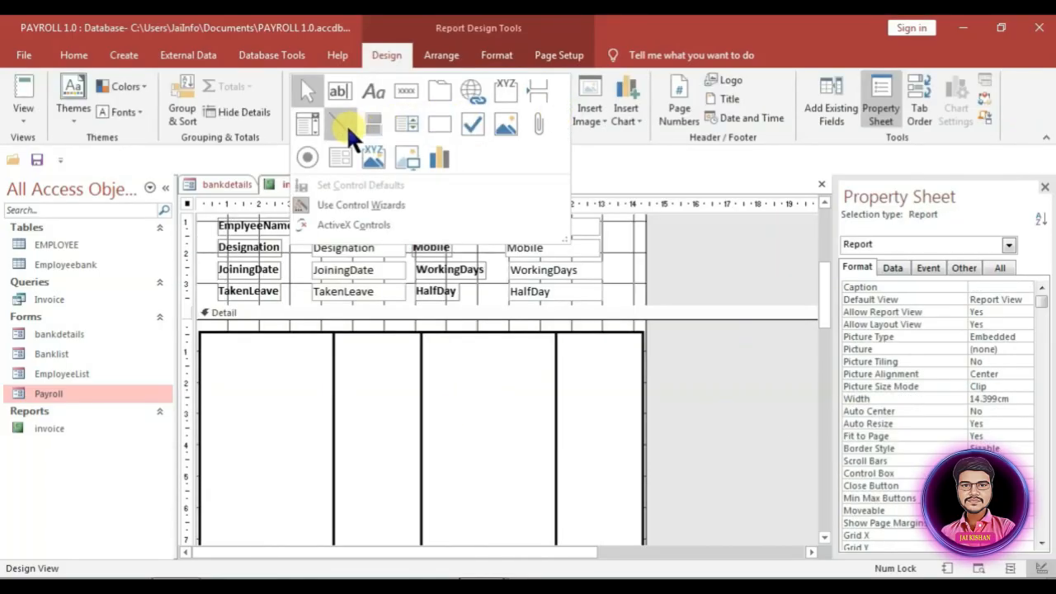
Step: Draw a 2 pt horizontal line near the top across the four columns, with height 0cm
click(349, 132)
drag(209, 363, 643, 365)
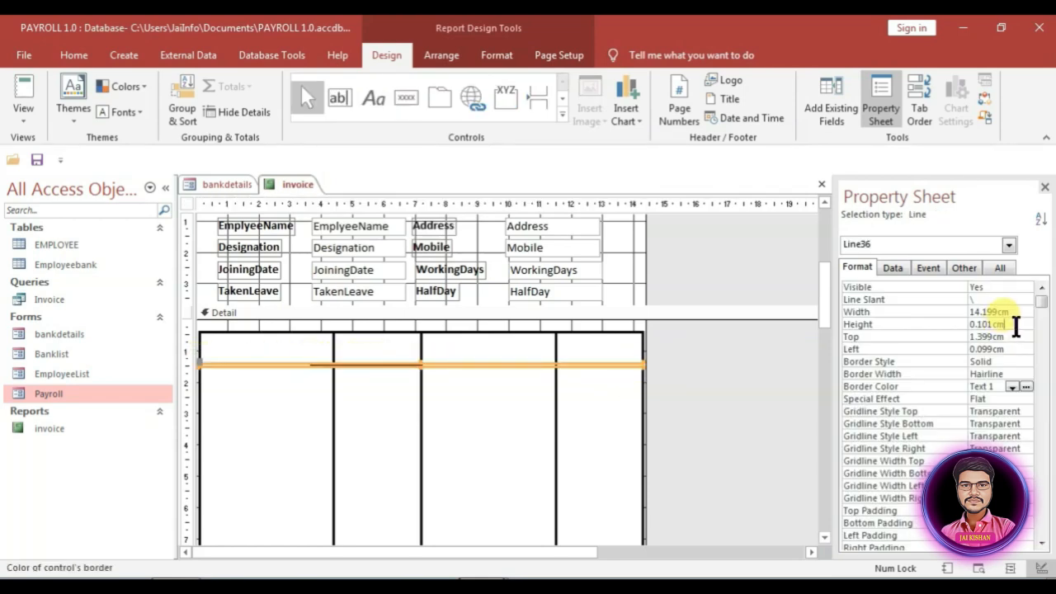
click(966, 324)
text(0)
key(Return)
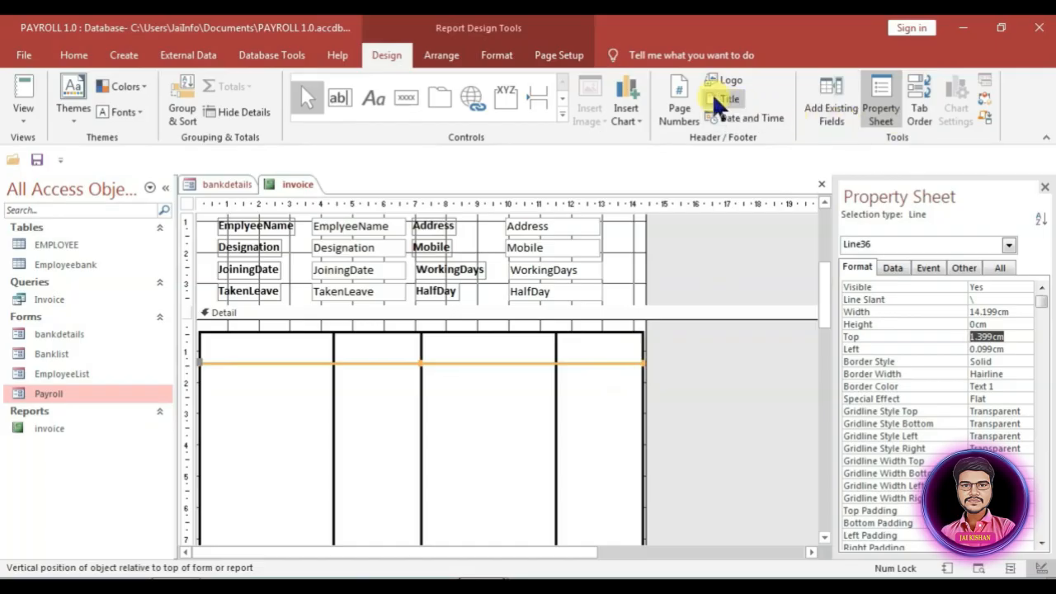
click(493, 54)
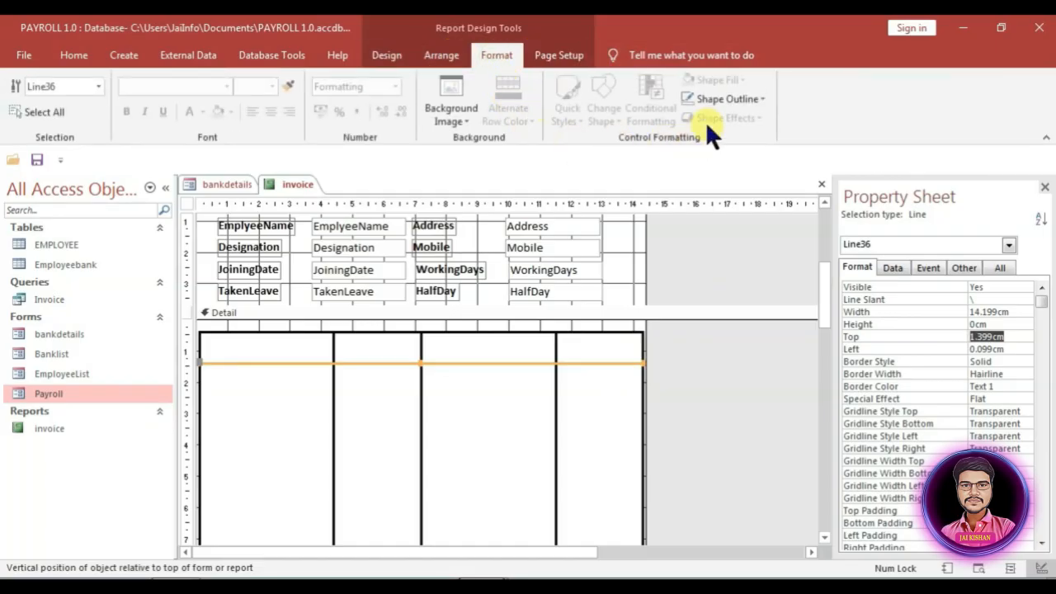
click(862, 439)
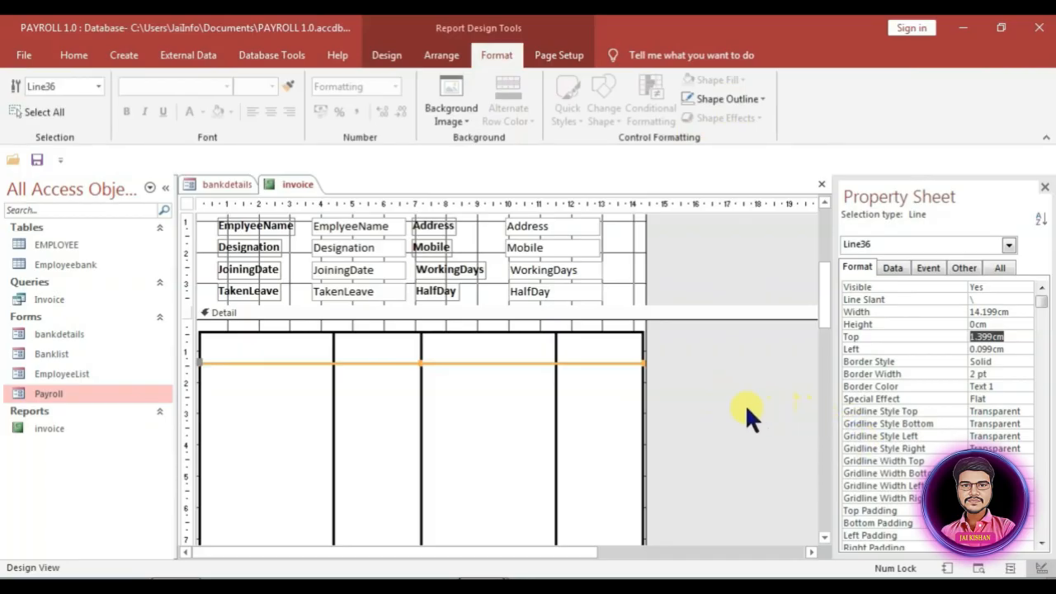
Step: Duplicate the horizontal line and move the copy near the bottom of the boxes
scroll(601, 409, down, 1)
click(632, 295)
scroll(630, 293, down, 1)
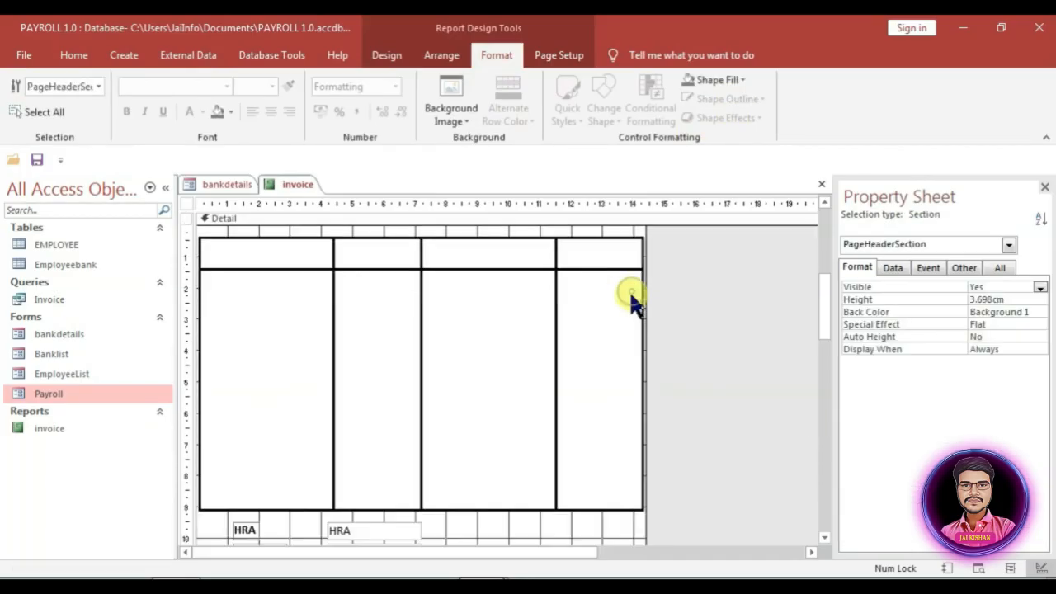
click(617, 268)
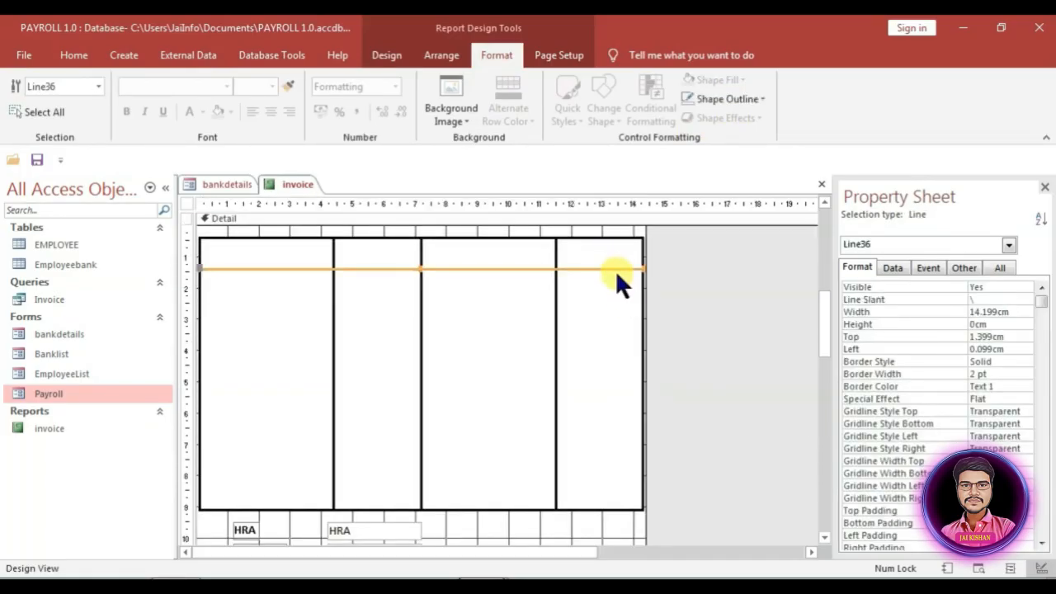
key(ctrl+d)
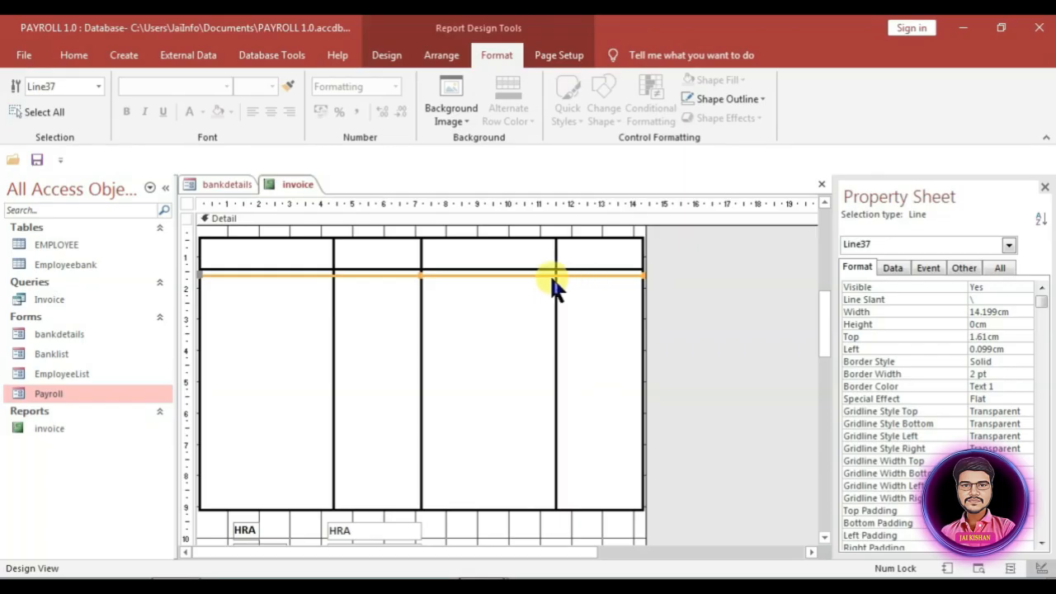
drag(550, 276, 557, 483)
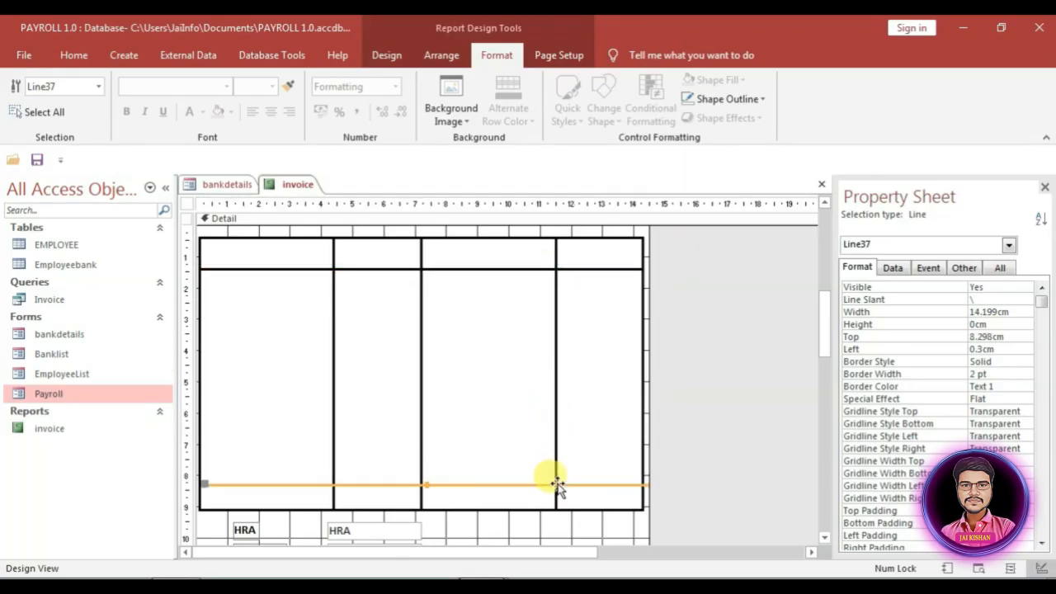
Step: Paste a copy of the Salary Slip label into the Detail section and retype it as 'Earning'
click(459, 507)
scroll(449, 407, up, 1)
scroll(396, 363, up, 4)
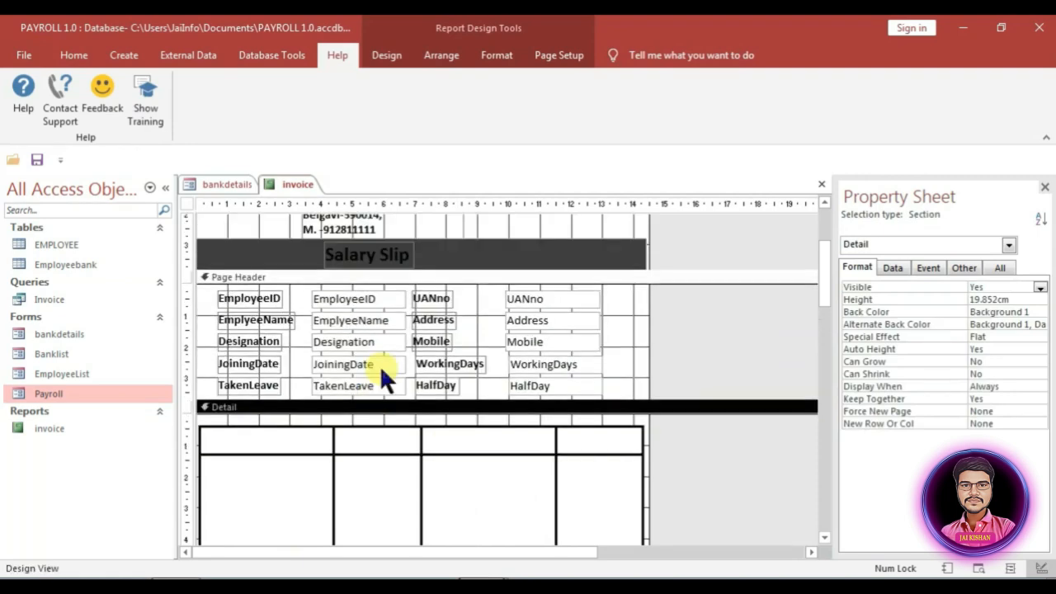
click(372, 337)
scroll(456, 345, down, 2)
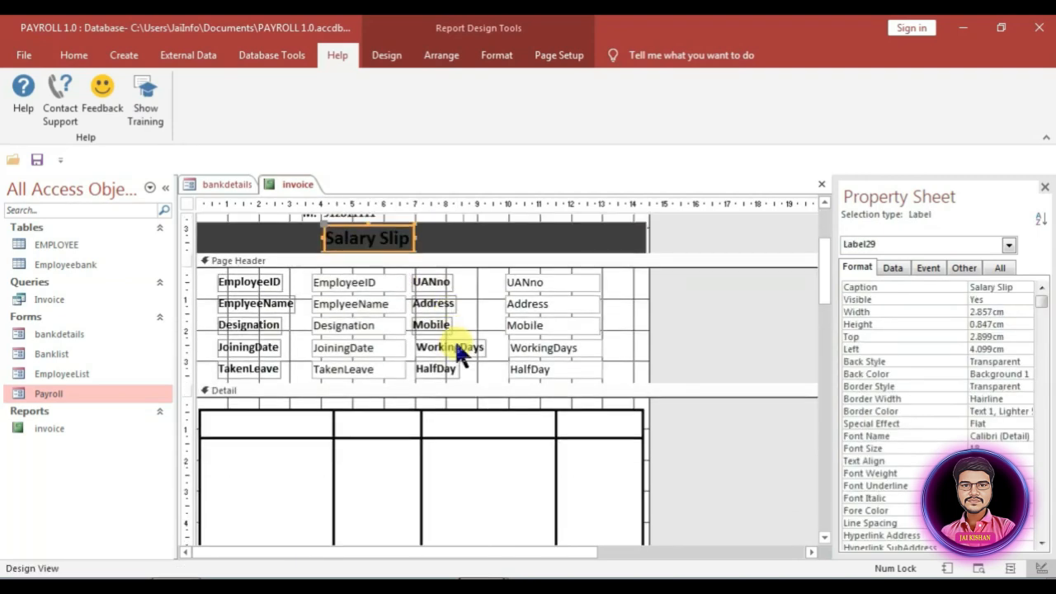
scroll(456, 346, down, 2)
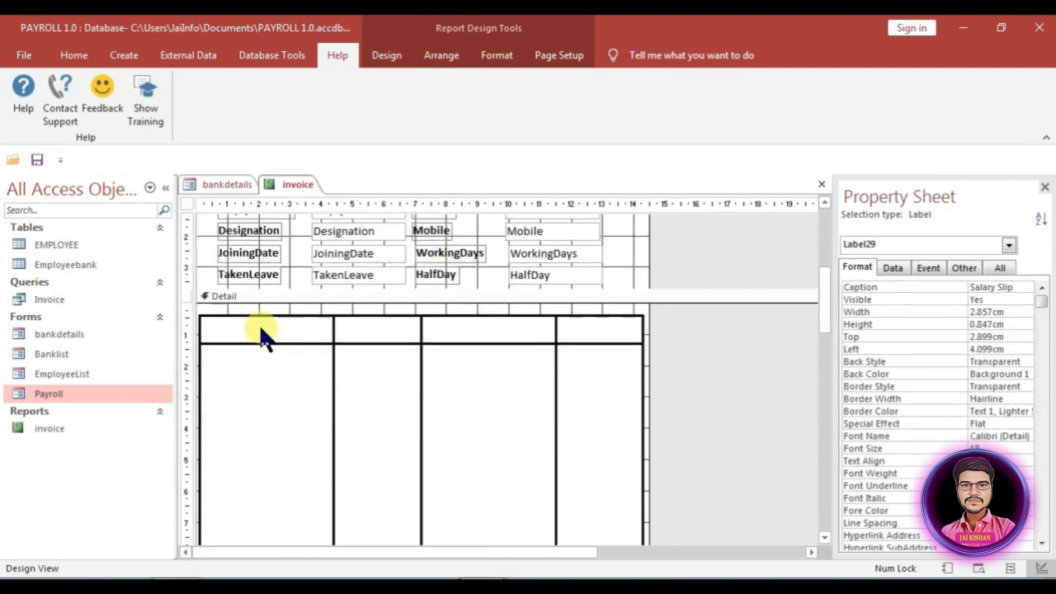
click(222, 301)
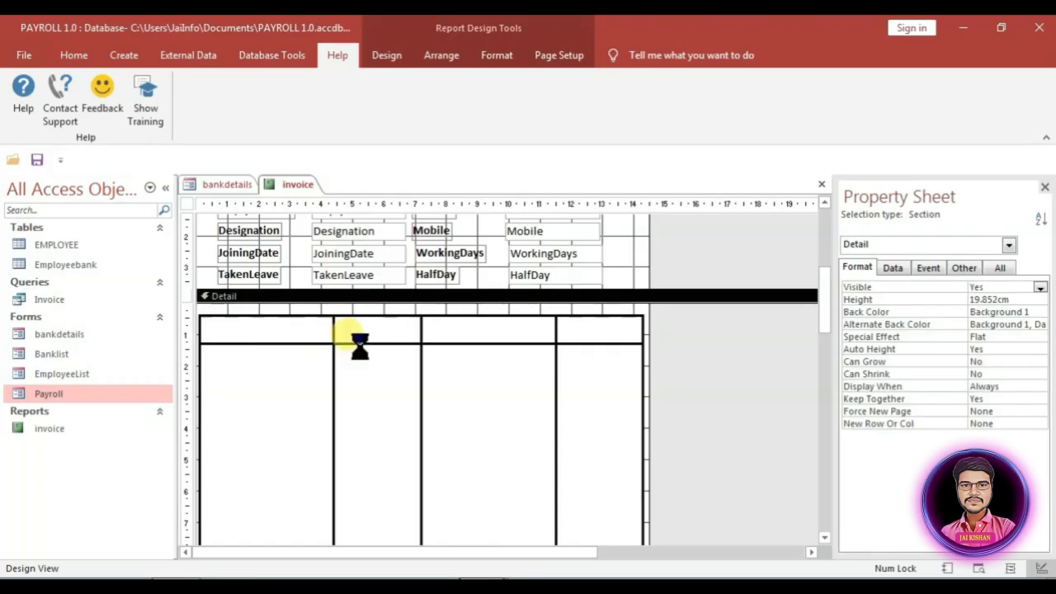
key(ctrl+v)
click(272, 316)
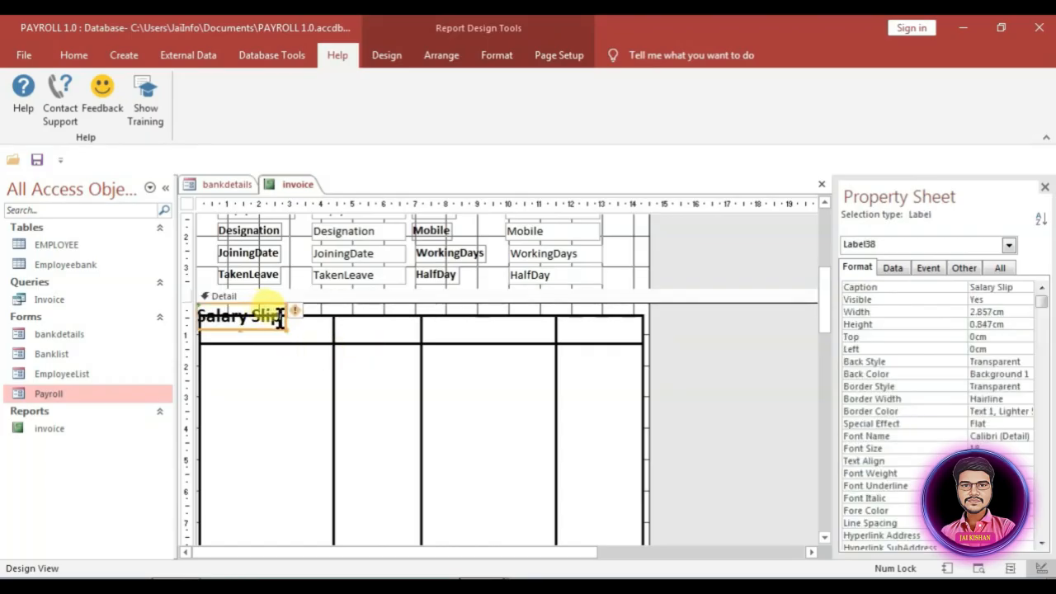
drag(279, 318, 200, 315)
key(BackSpace)
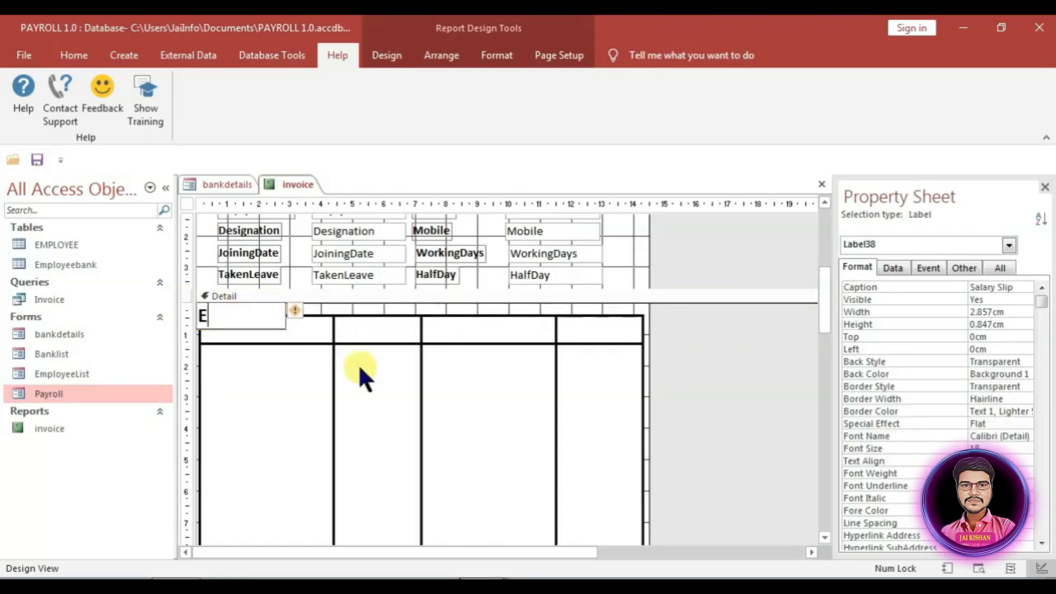
text(Earning)
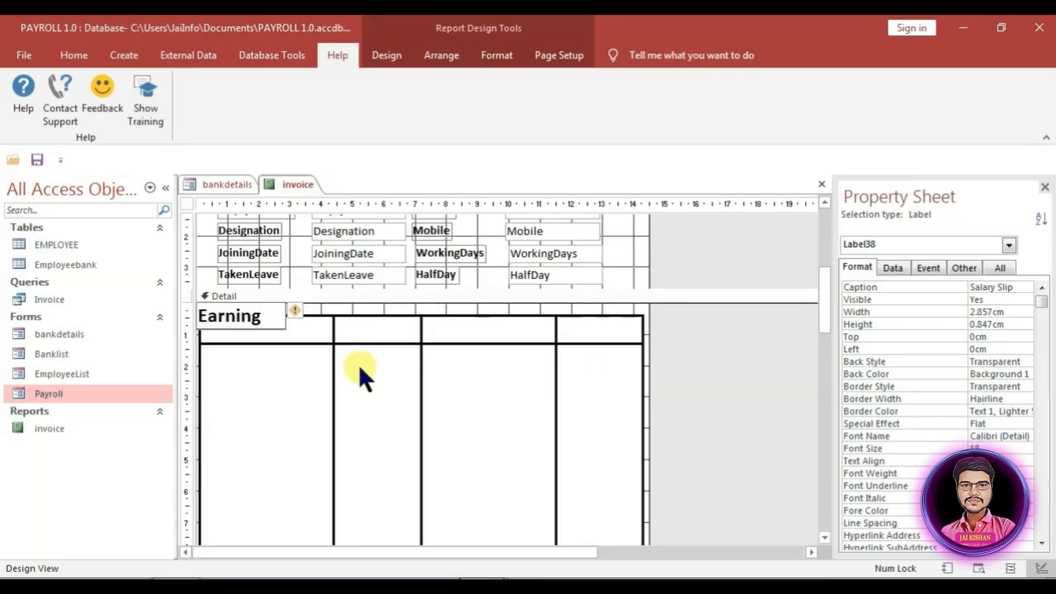
Step: Make the Earning label 14 point, place it in the first column, and size it to fit
double_click(256, 316)
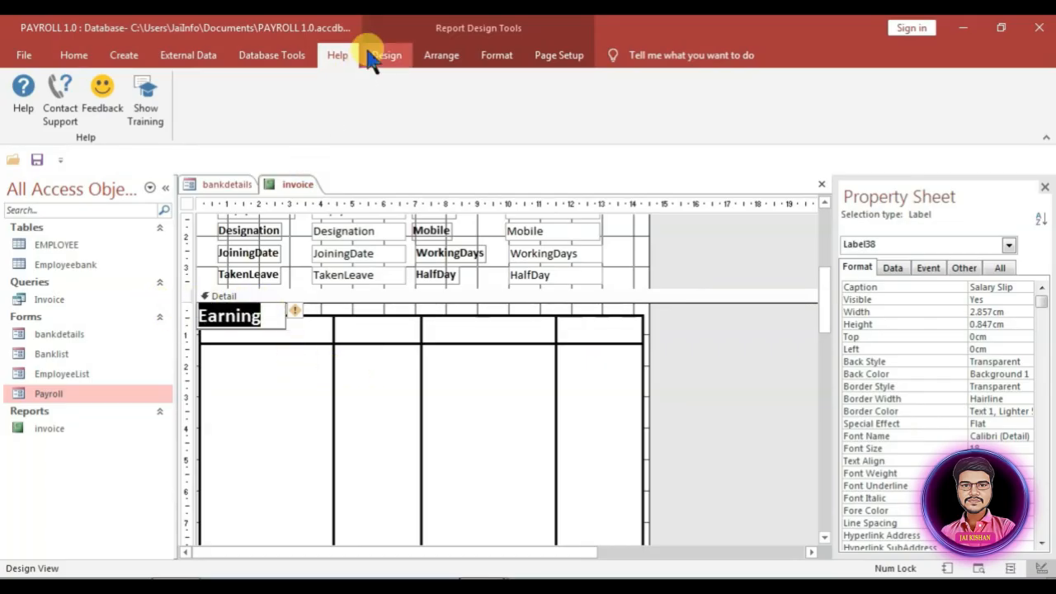
click(486, 52)
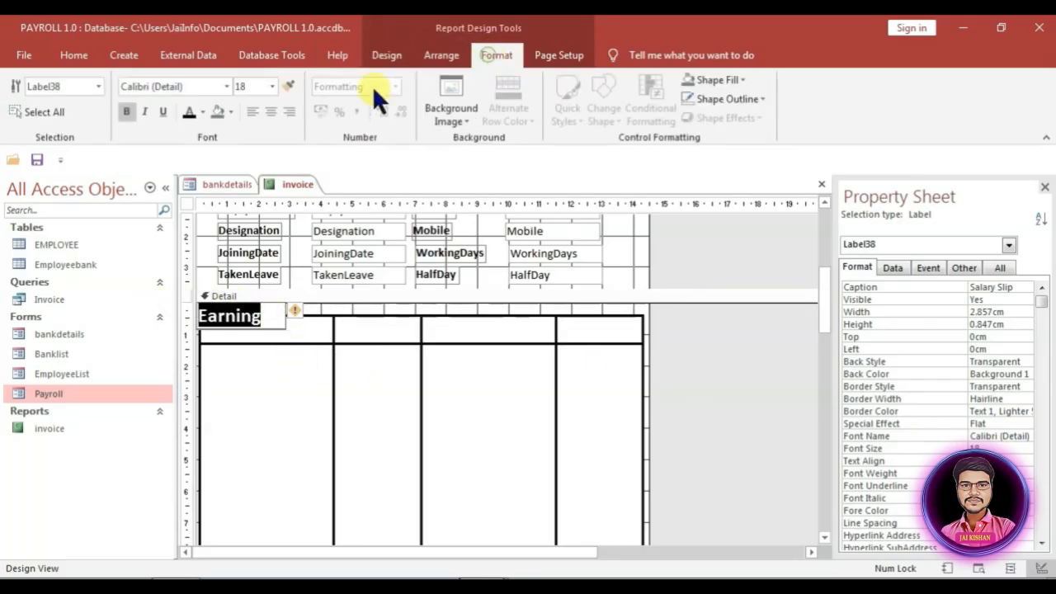
click(272, 85)
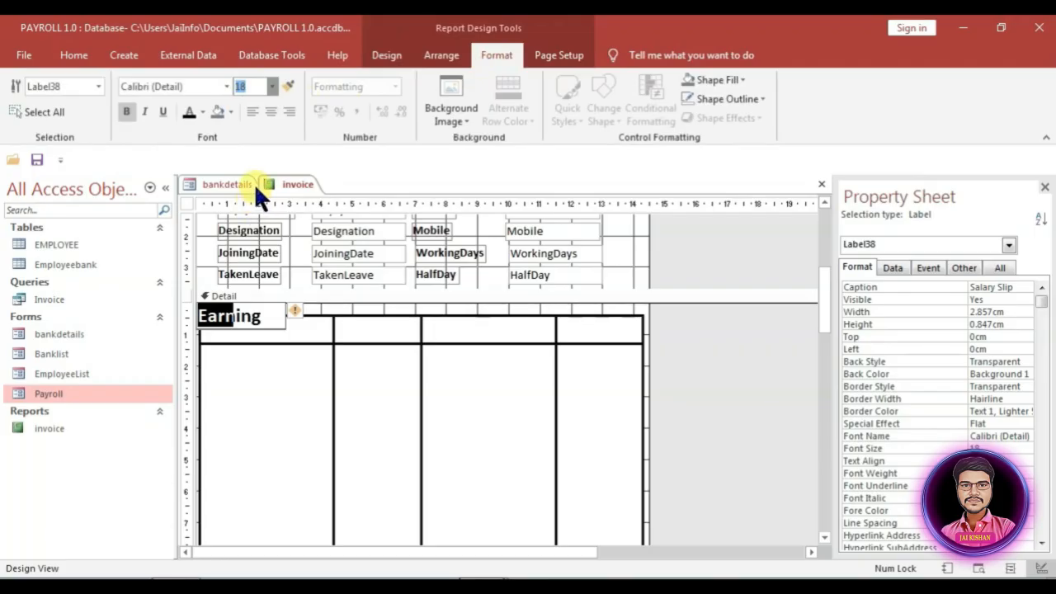
text(14)
key(Return)
drag(240, 313, 265, 329)
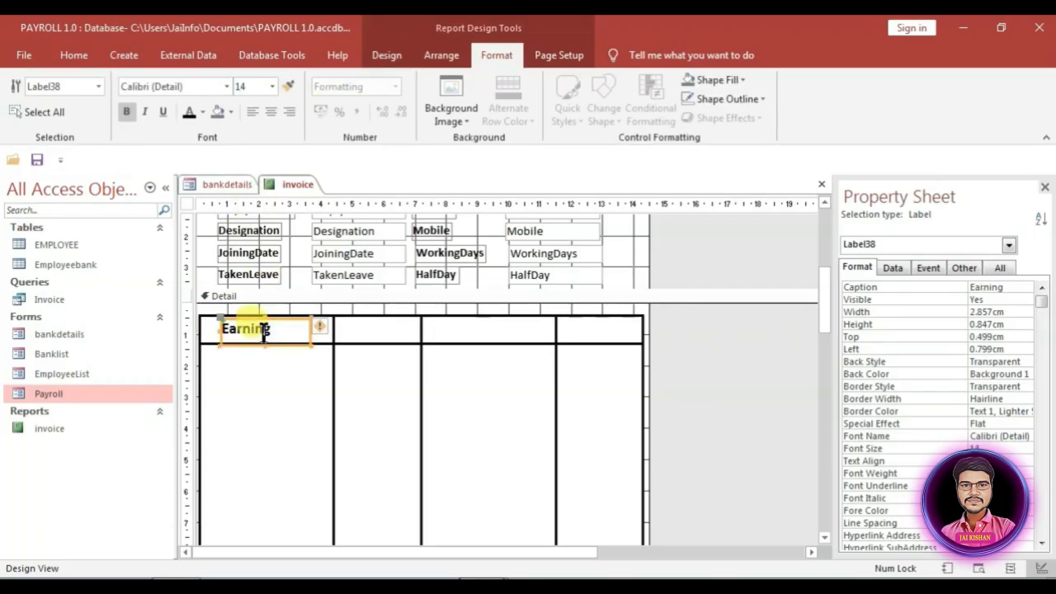
right_click(265, 328)
click(332, 373)
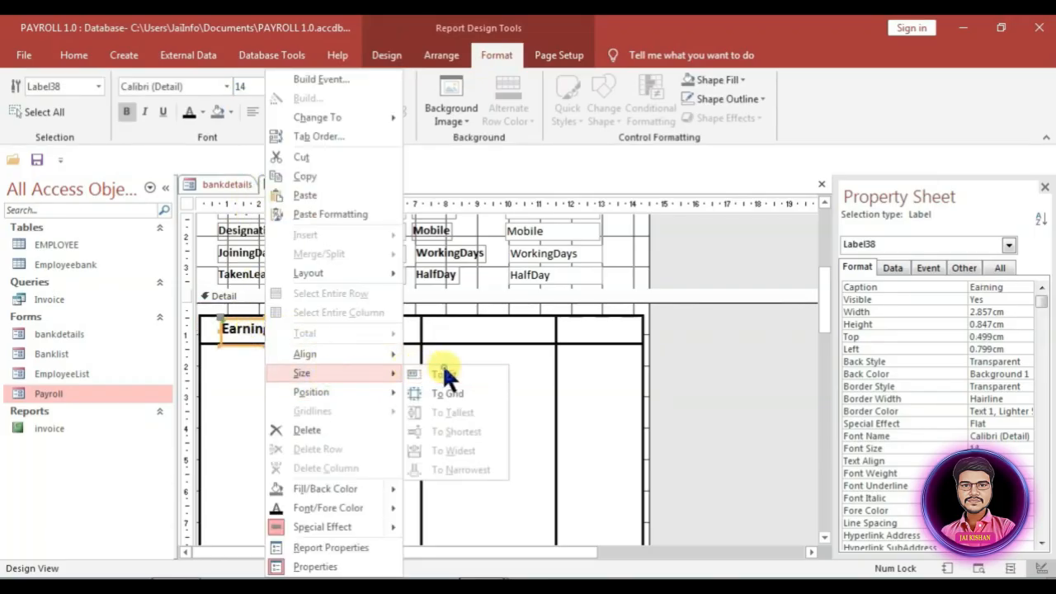
click(441, 375)
click(512, 282)
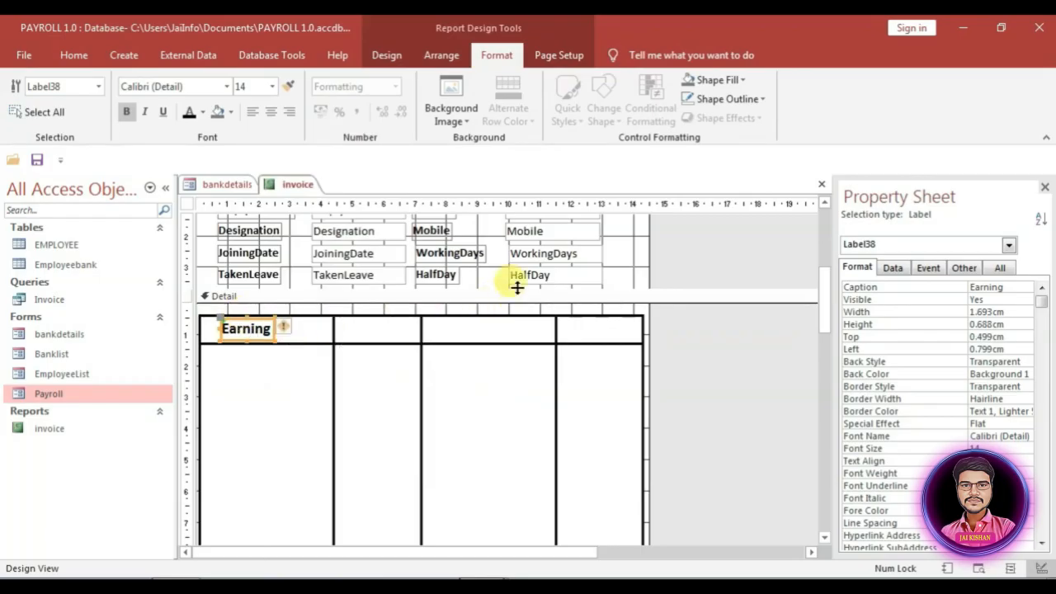
click(251, 331)
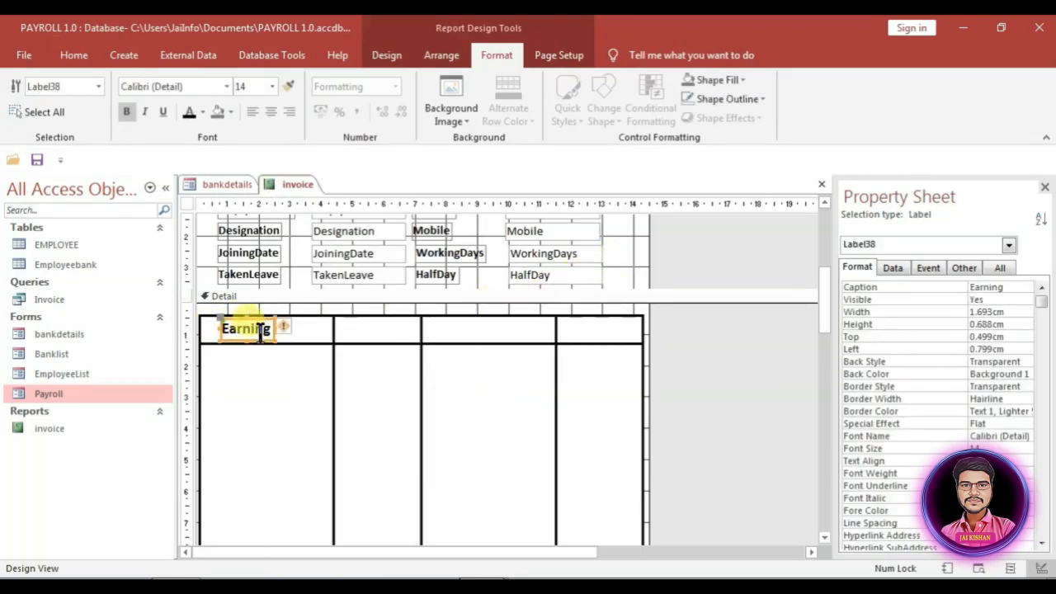
Step: Paste three Earning label copies into columns two to four, renaming the fourth 'Rs.'
key(ctrl+v)
key(ctrl+v)
key(ctrl+v)
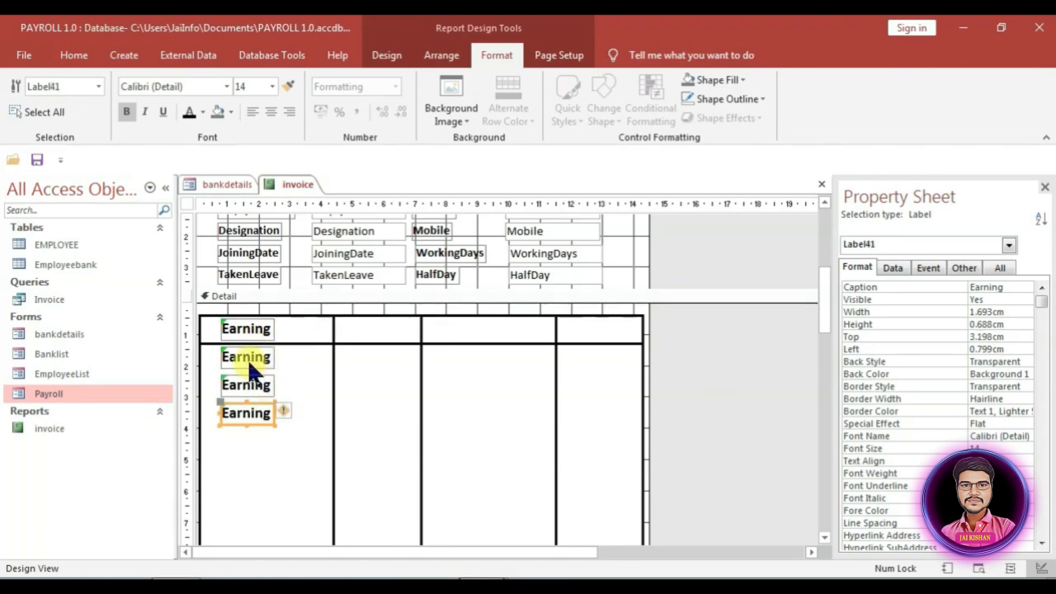
drag(248, 359, 465, 332)
drag(245, 388, 375, 329)
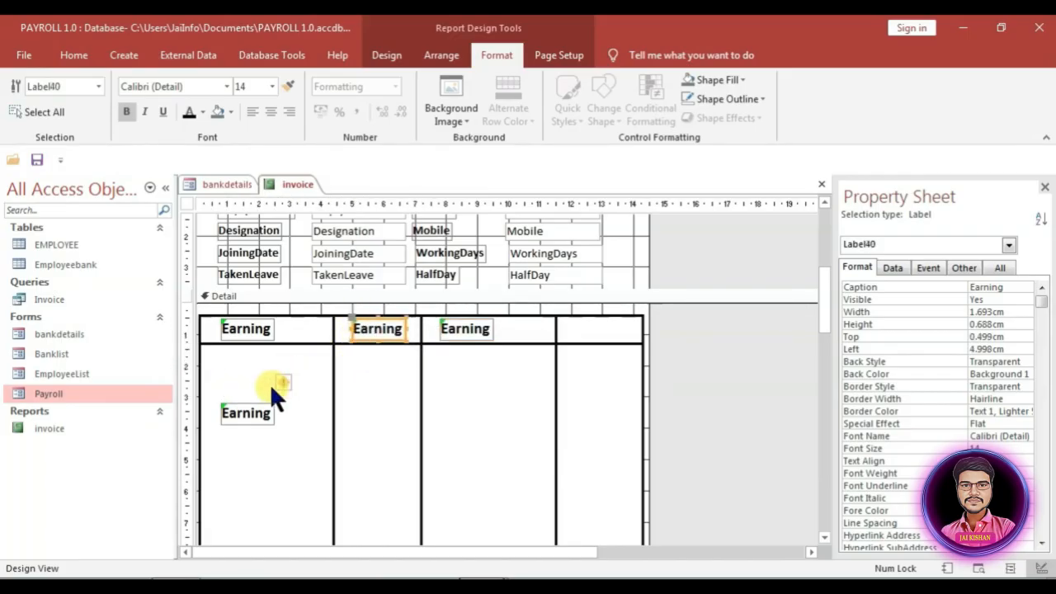
drag(248, 412, 552, 322)
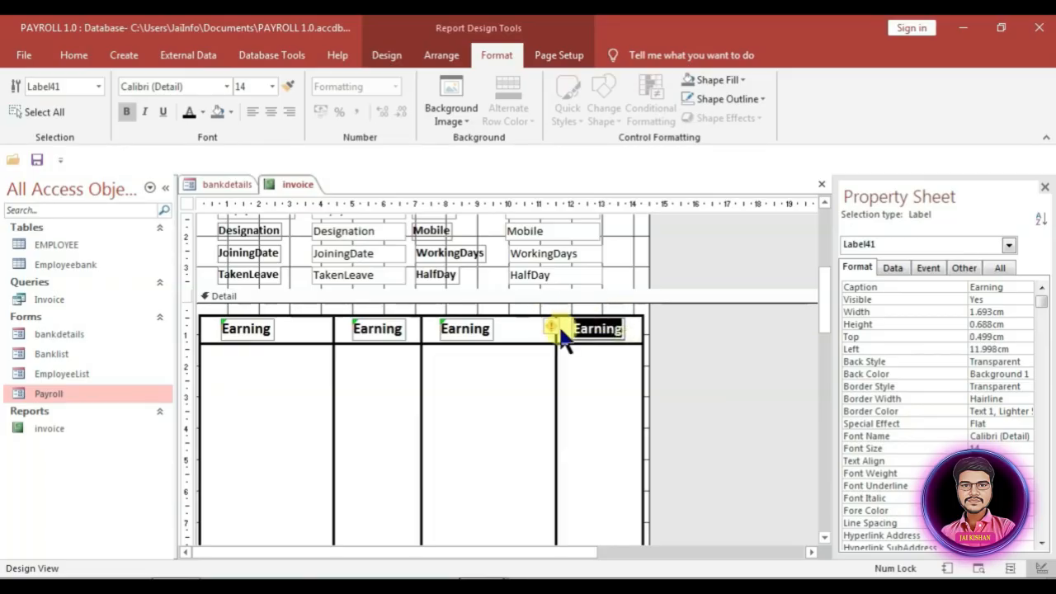
text(Rs.)
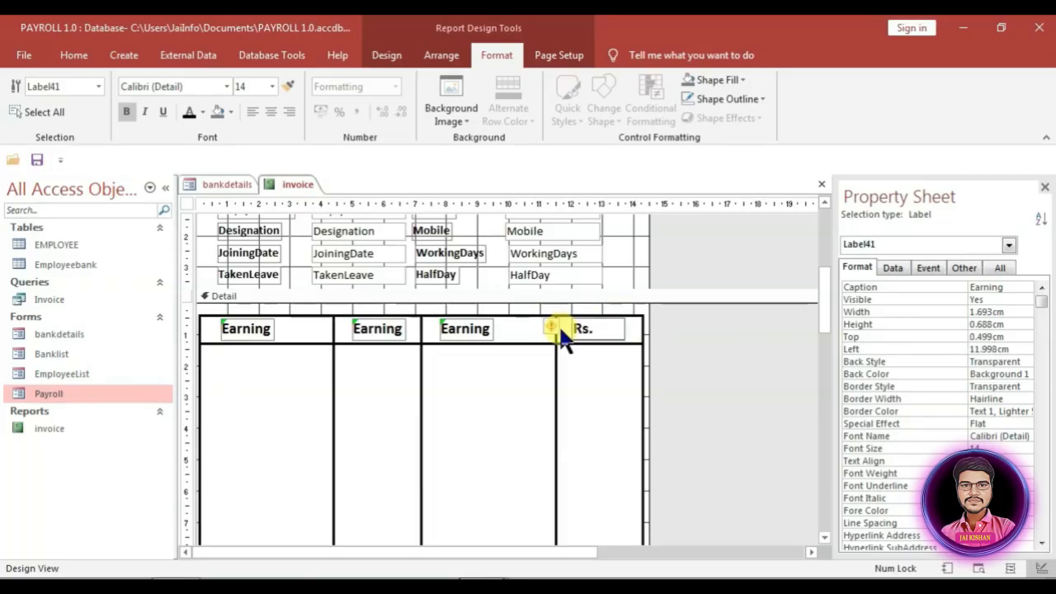
Step: Rename the second column's heading to 'Rs' and the third column's to 'Deductions'
click(391, 330)
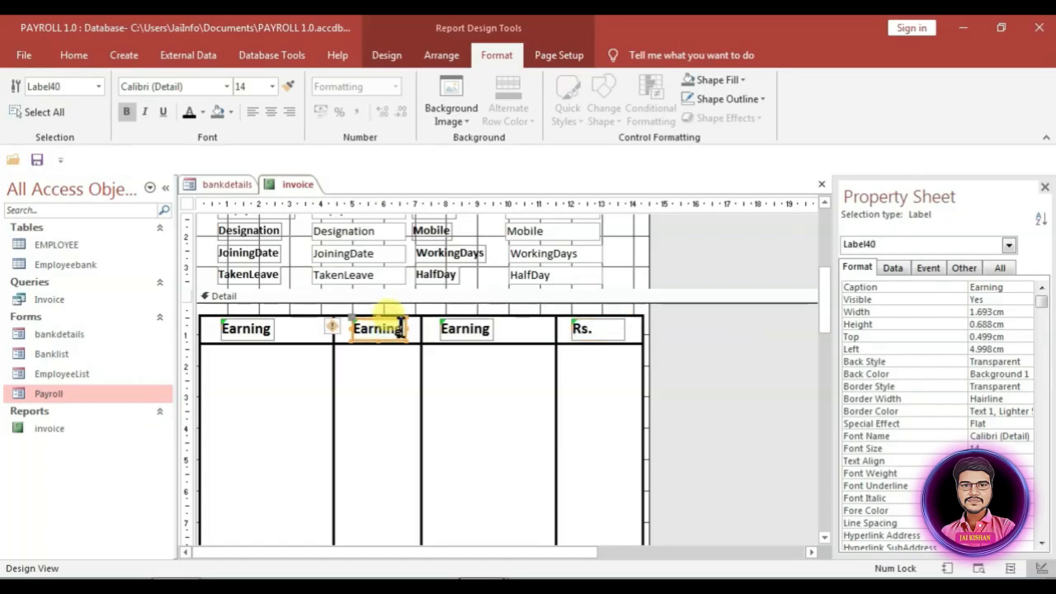
click(401, 328)
drag(340, 332, 408, 329)
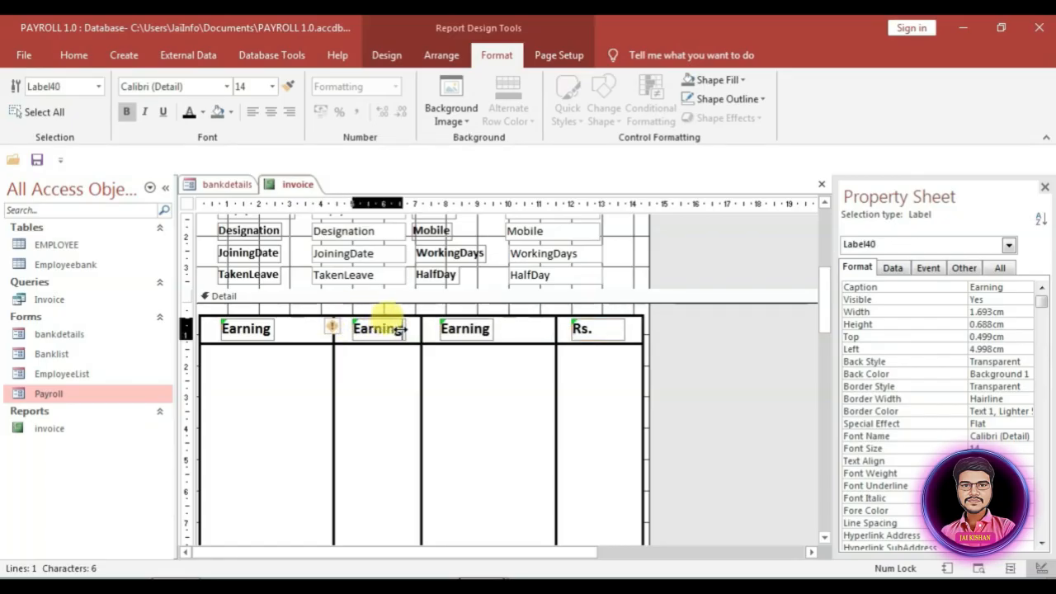
text(Rs)
click(454, 334)
click(484, 330)
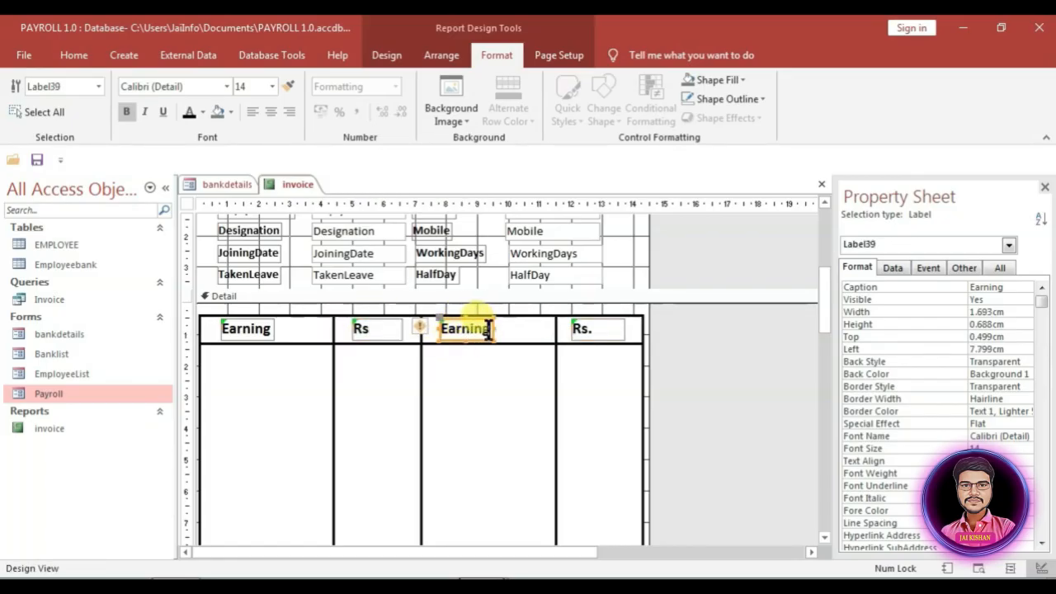
drag(492, 330, 442, 337)
text(Deductions)
click(523, 437)
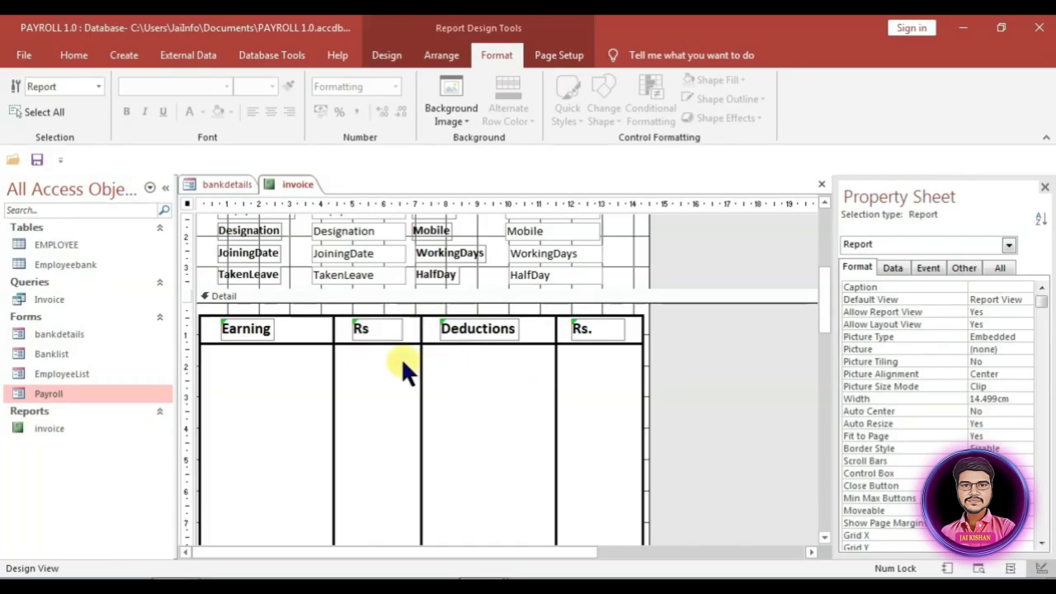
Step: Open the Field List via Add Existing Fields and bring up the Invoice query's options
scroll(395, 352, down, 1)
scroll(408, 365, down, 4)
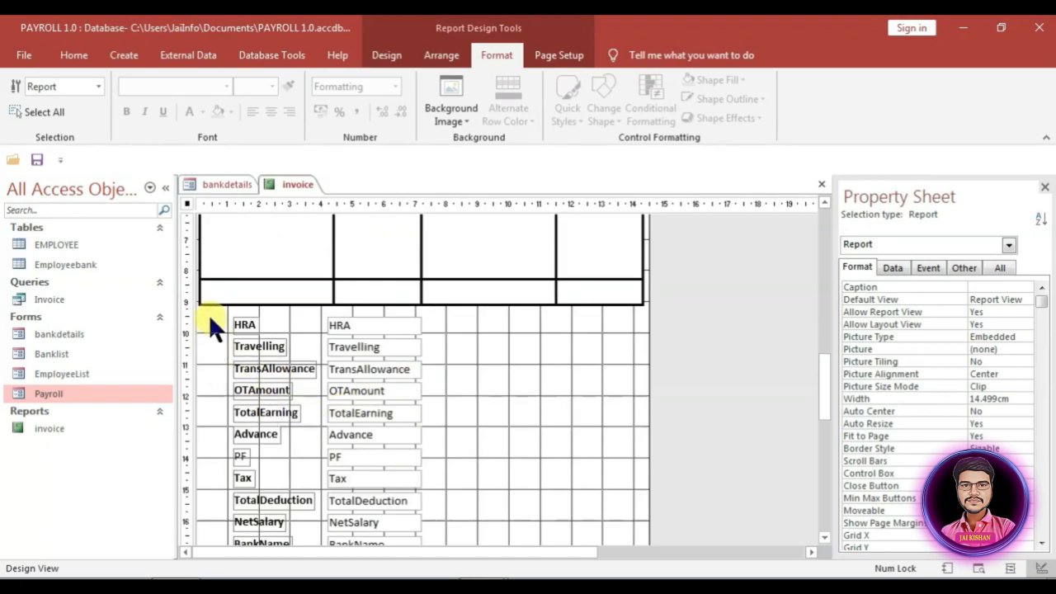
click(223, 317)
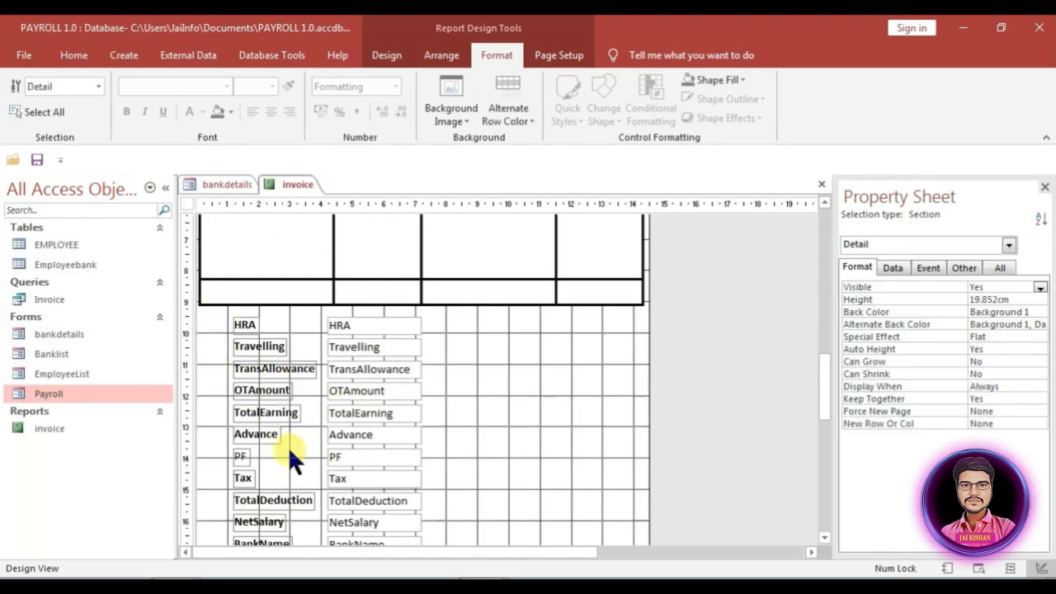
scroll(289, 446, down, 2)
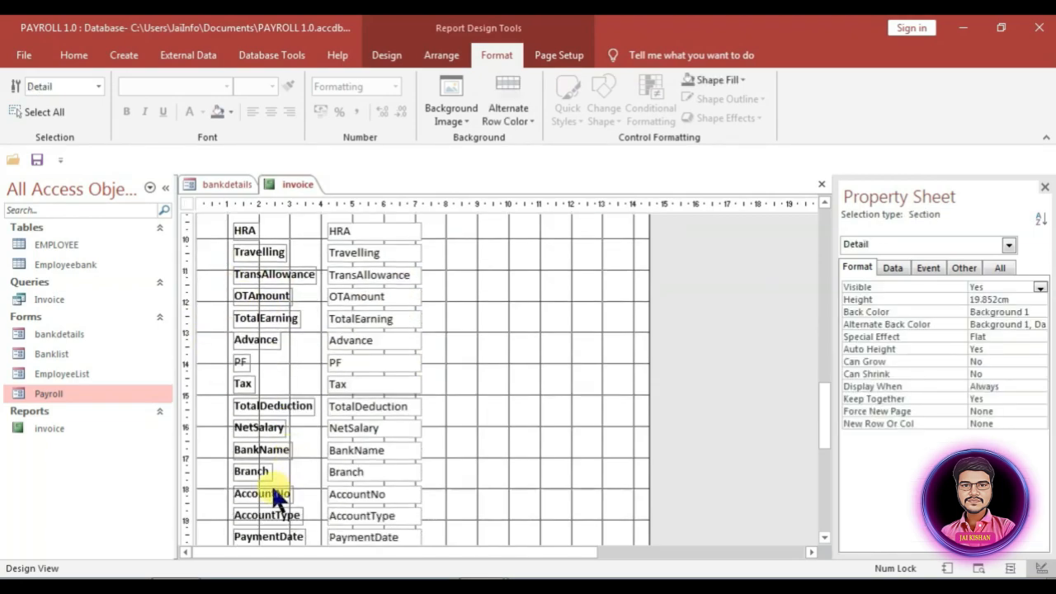
scroll(272, 484, down, 1)
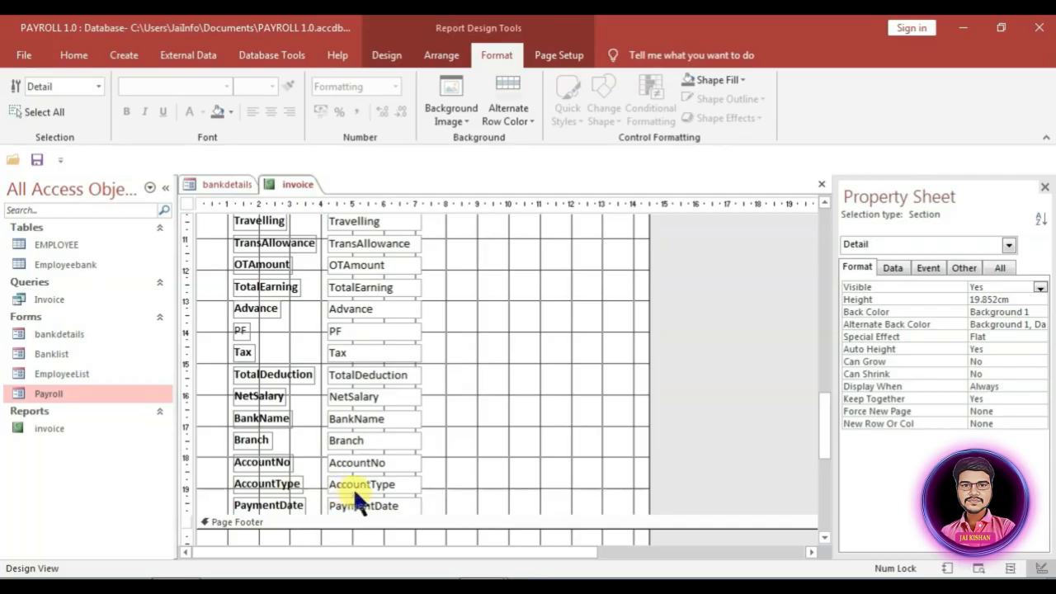
scroll(355, 487, down, 1)
scroll(358, 484, up, 15)
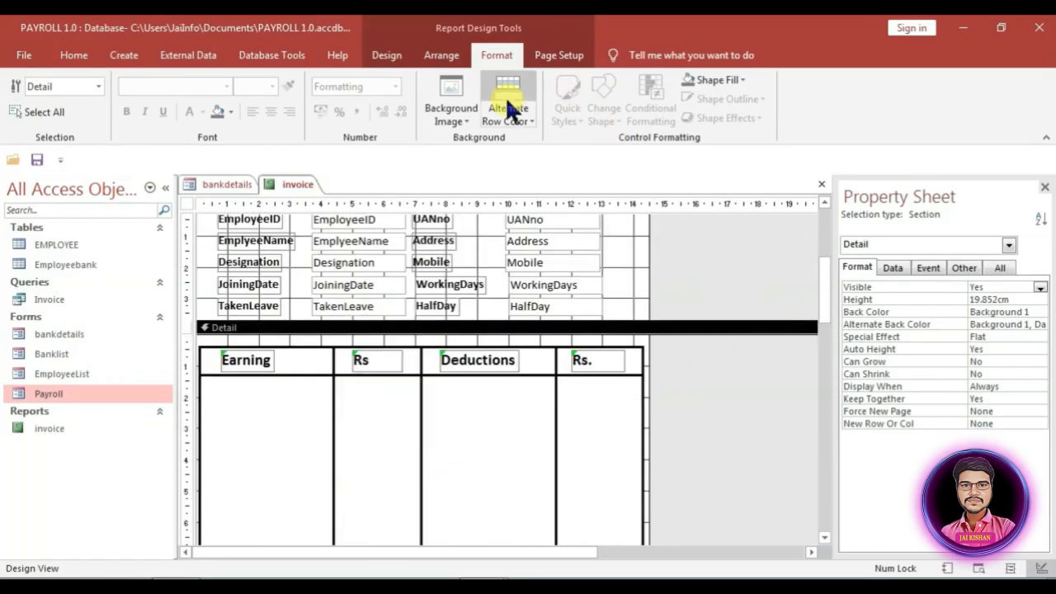
click(384, 56)
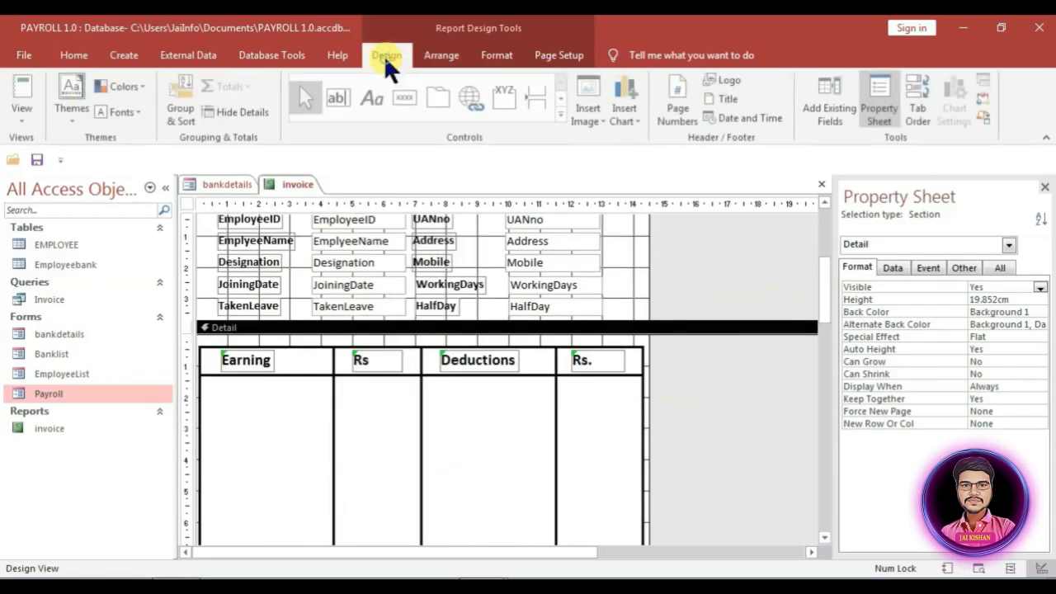
click(835, 106)
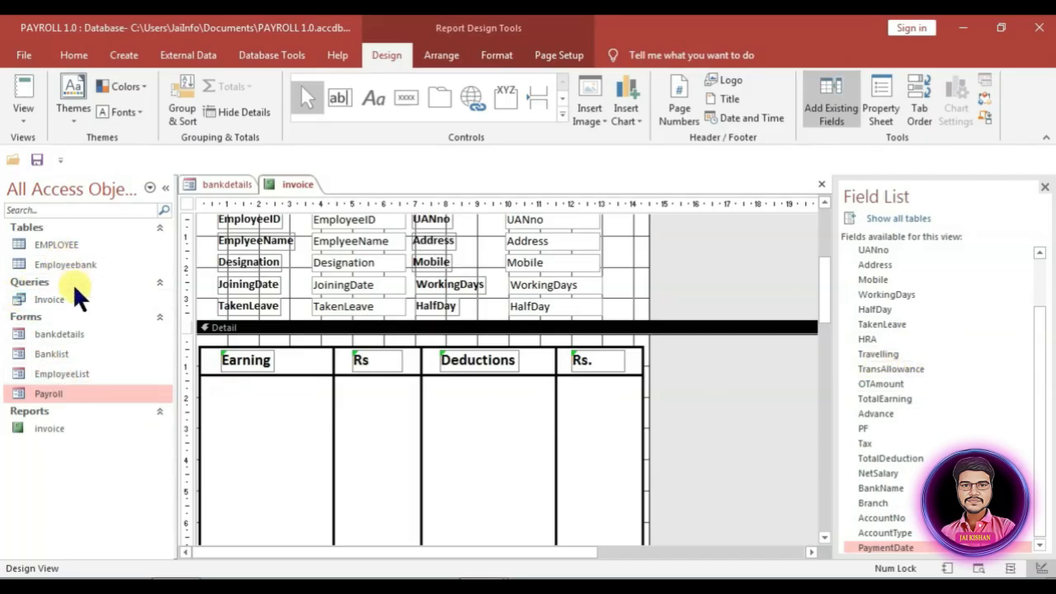
right_click(50, 298)
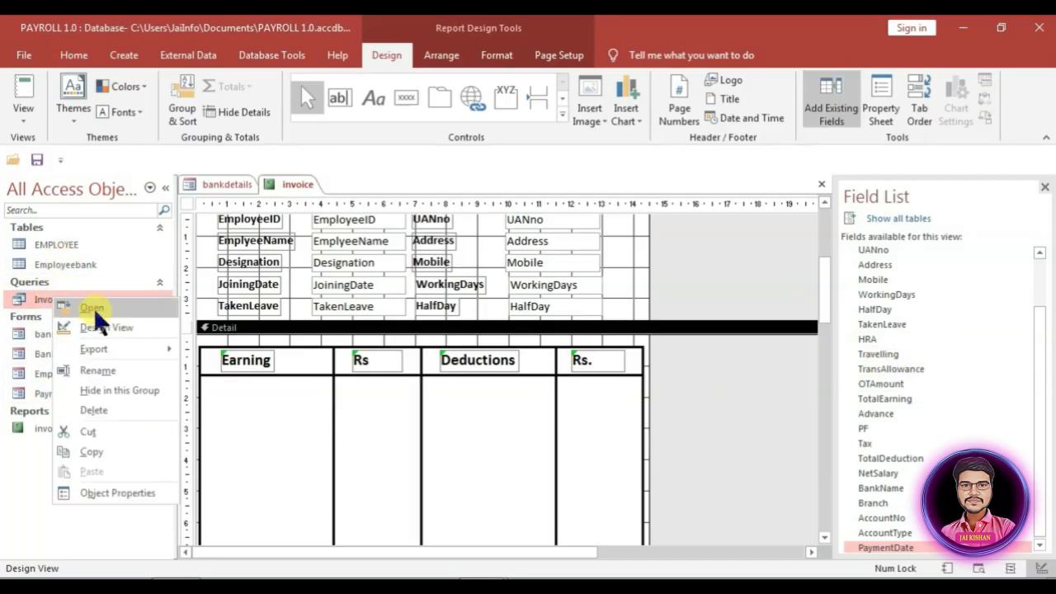
Step: Open the Invoice query in Design view and add EMPLOYEE's basic field after HalfDay
click(97, 328)
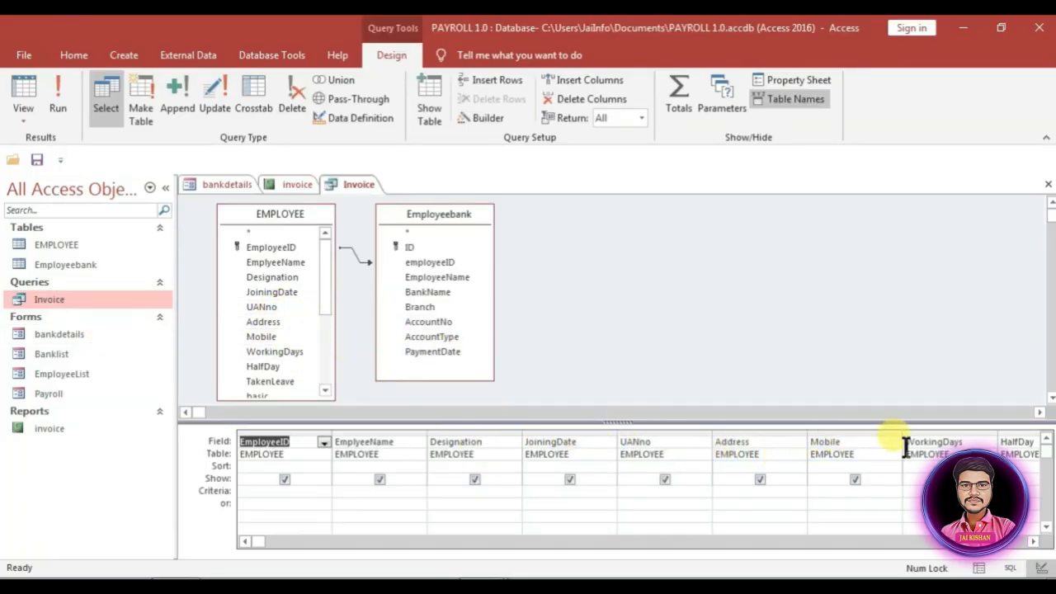
click(963, 443)
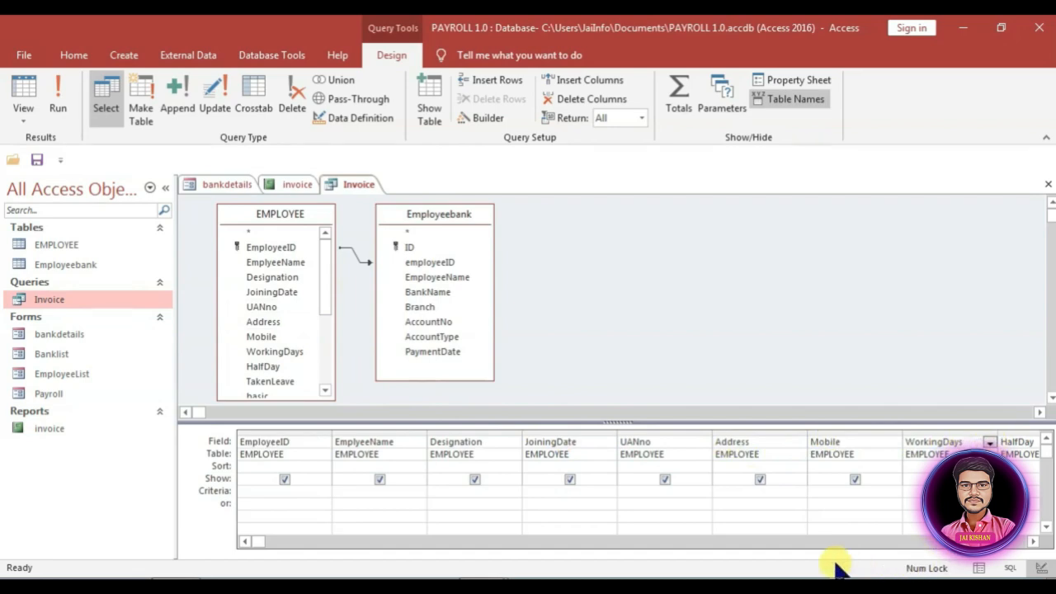
drag(261, 537, 448, 538)
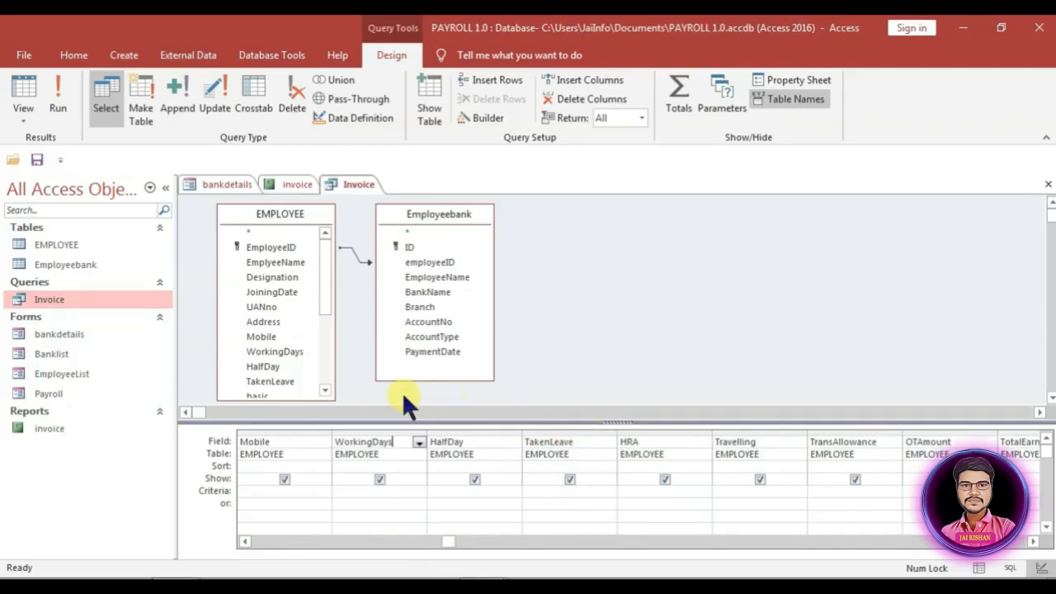
drag(325, 302, 326, 340)
click(259, 314)
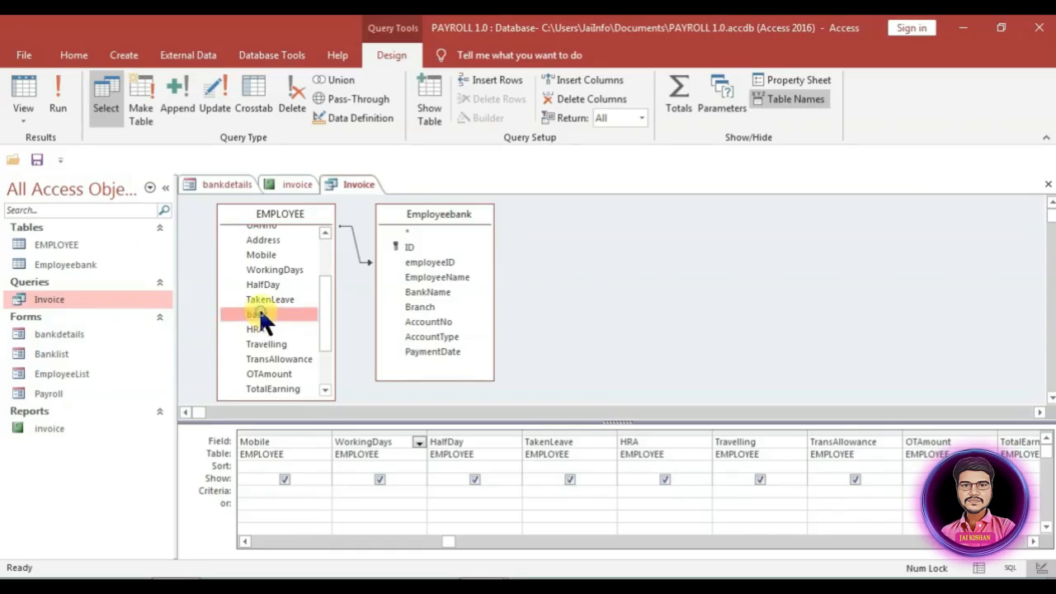
drag(257, 310, 465, 412)
drag(506, 465, 523, 460)
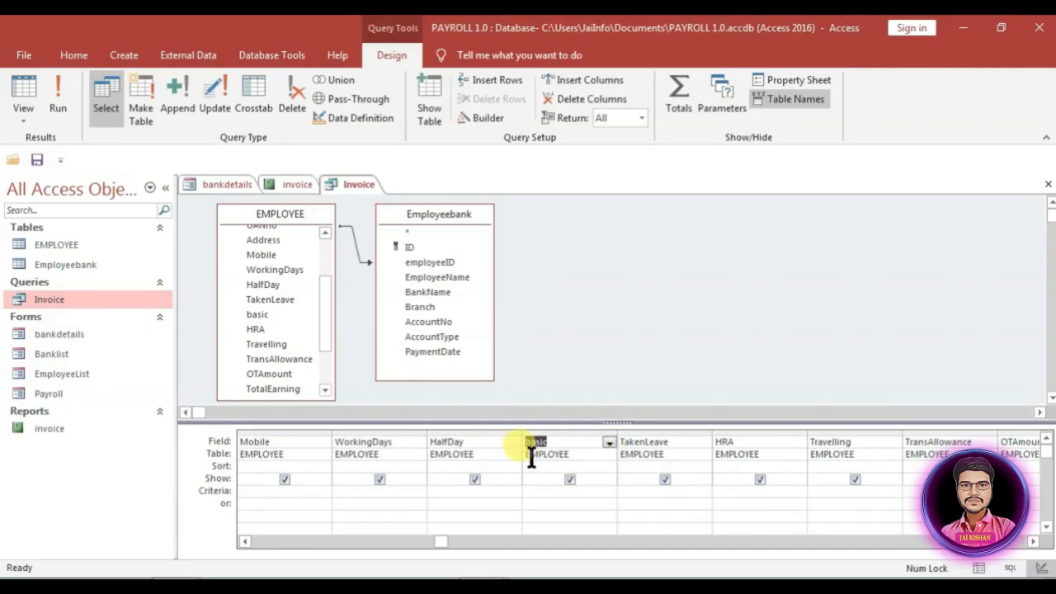
click(540, 501)
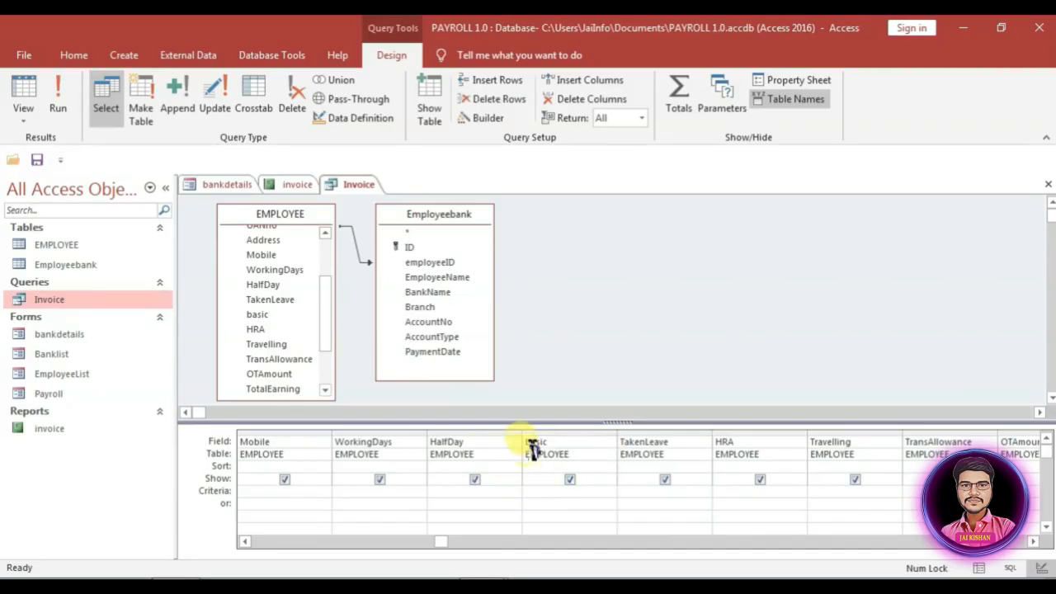
Step: Reorder the query grid so the TakenLeave column comes before basic
click(543, 433)
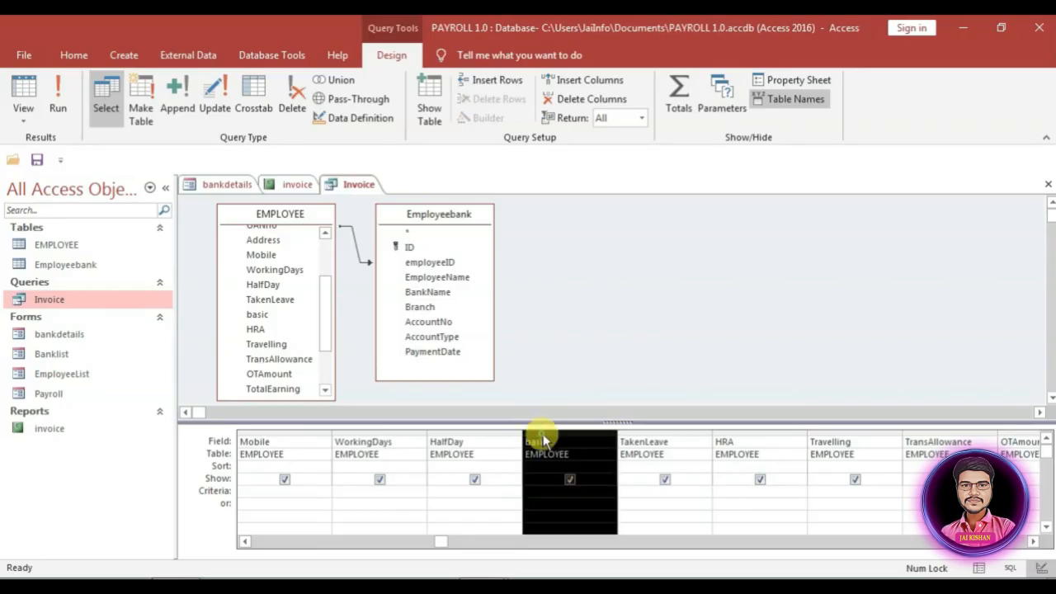
click(531, 430)
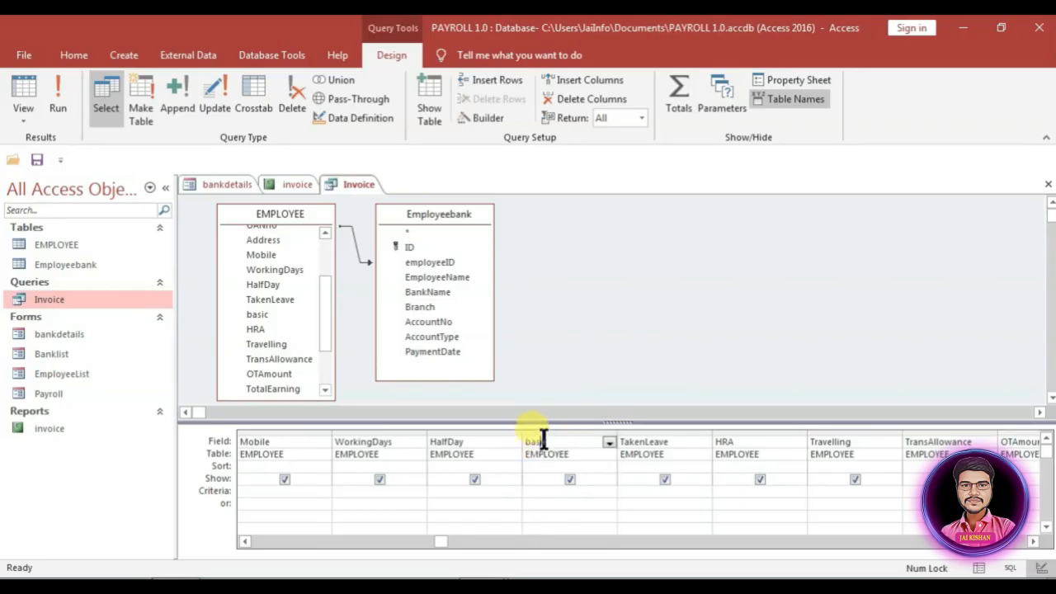
click(542, 430)
mouse_move(542, 431)
mouse_down()
mouse_move(677, 441)
mouse_move(538, 436)
mouse_up()
click(656, 442)
click(664, 432)
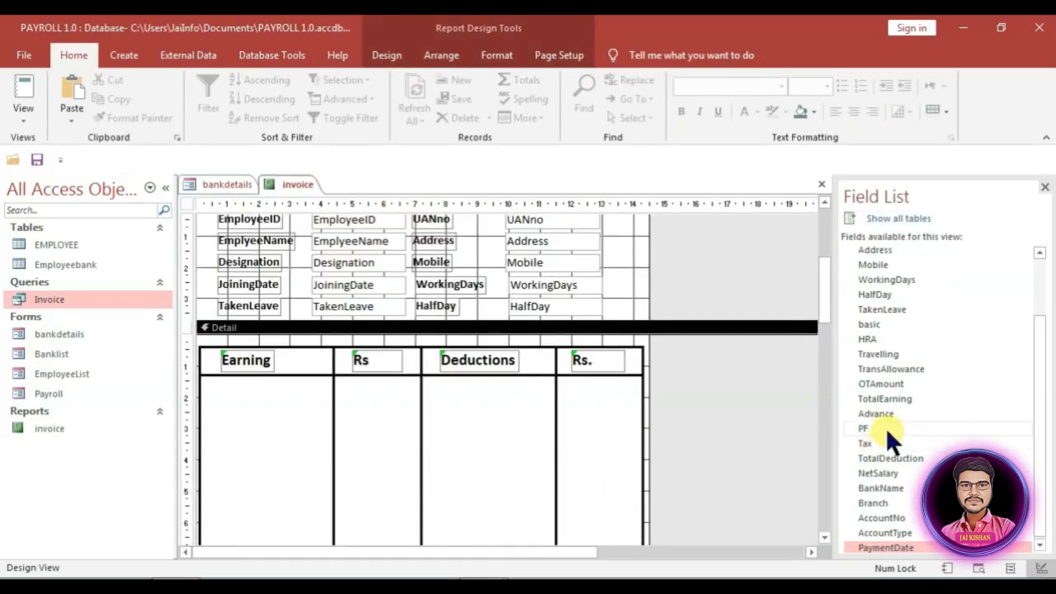
Step: Add the basic field's label and text box to the Detail section just above HRA
click(886, 322)
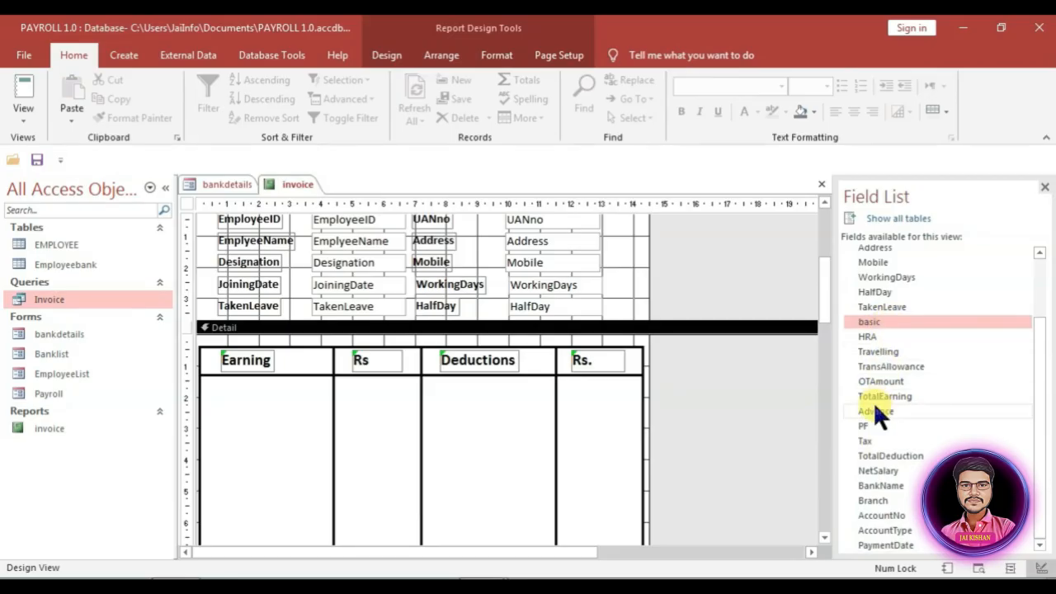
drag(869, 322, 601, 521)
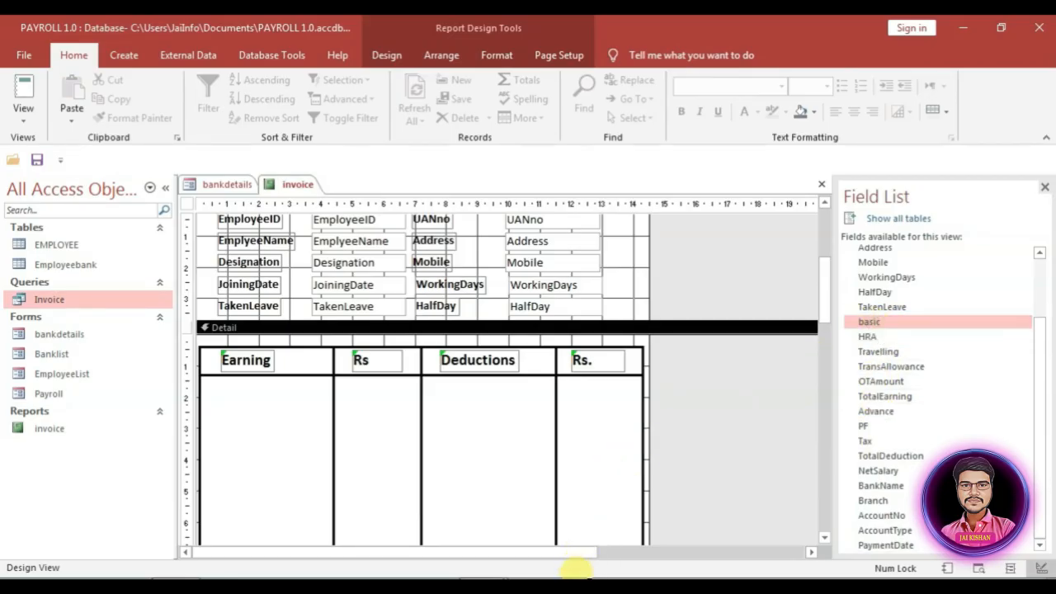
drag(575, 568, 608, 466)
scroll(607, 465, down, 3)
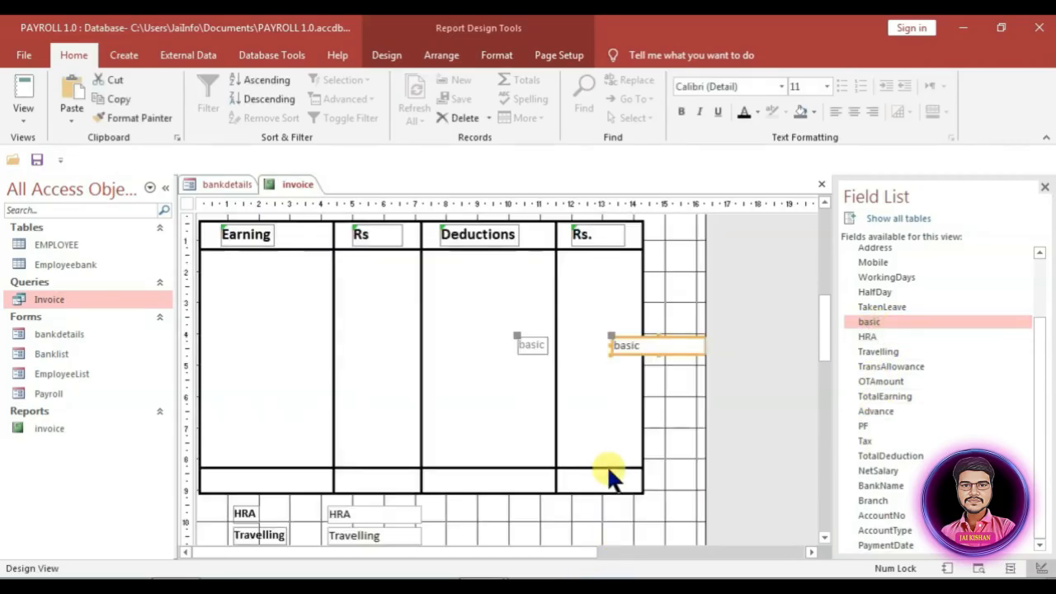
scroll(608, 466, down, 3)
click(676, 341)
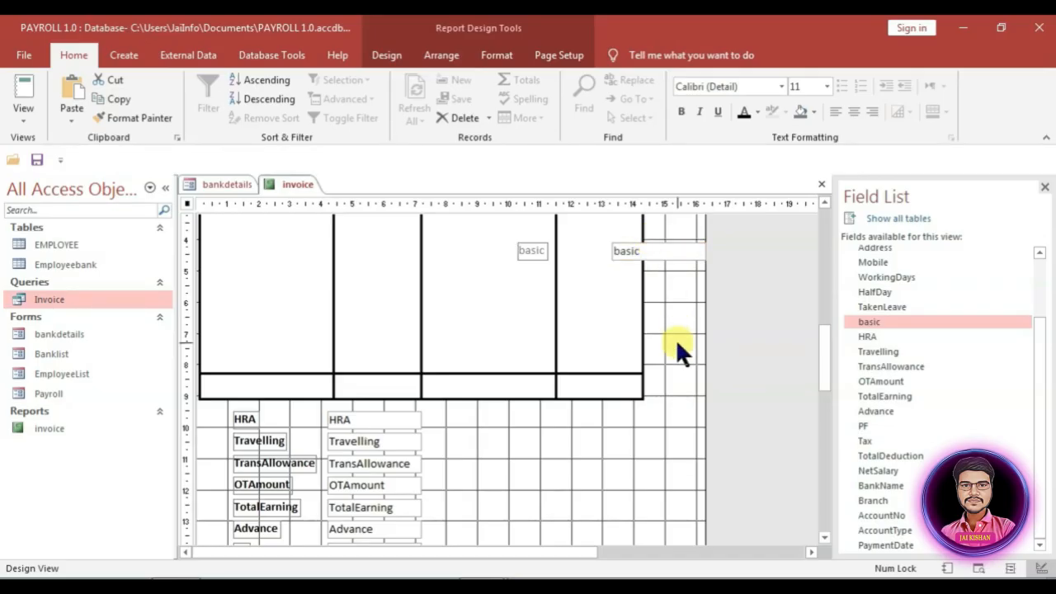
drag(655, 251, 415, 413)
drag(381, 410, 371, 402)
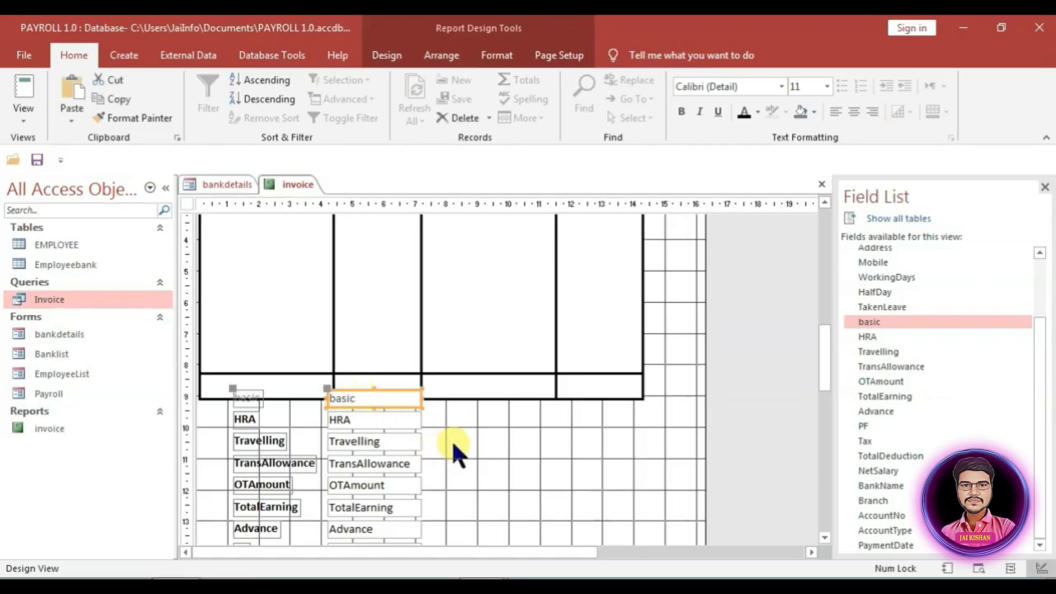
Step: Select the HRA label and value box, then leave only the HRA label selected
click(250, 418)
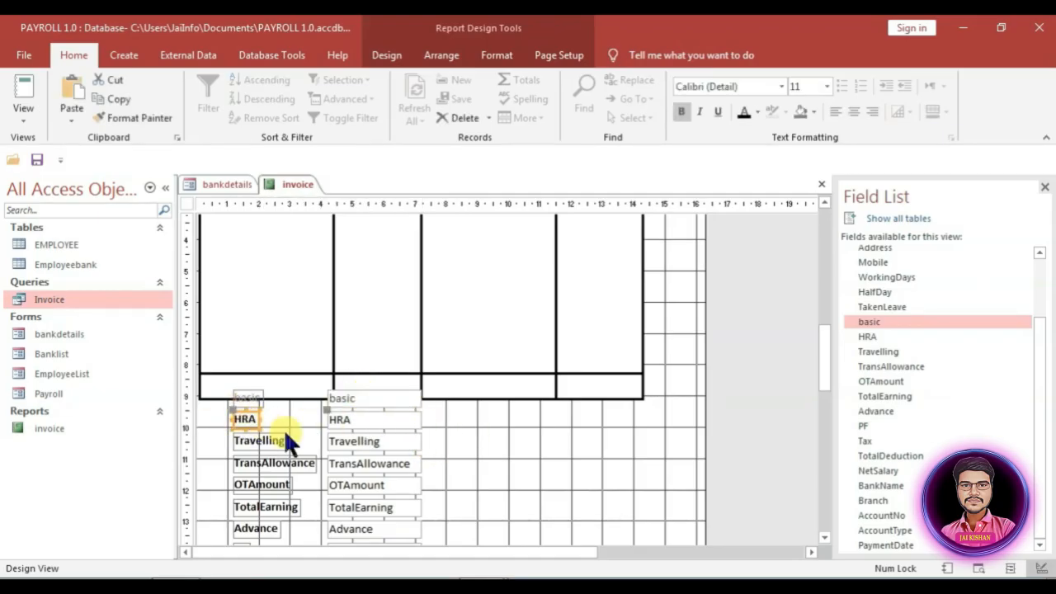
shift+click(358, 422)
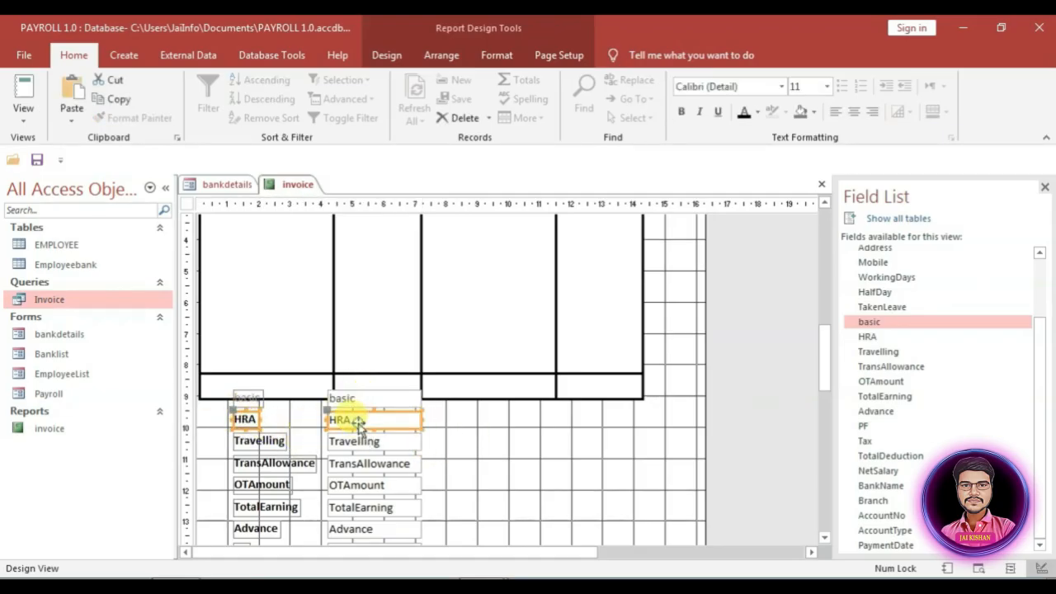
click(505, 53)
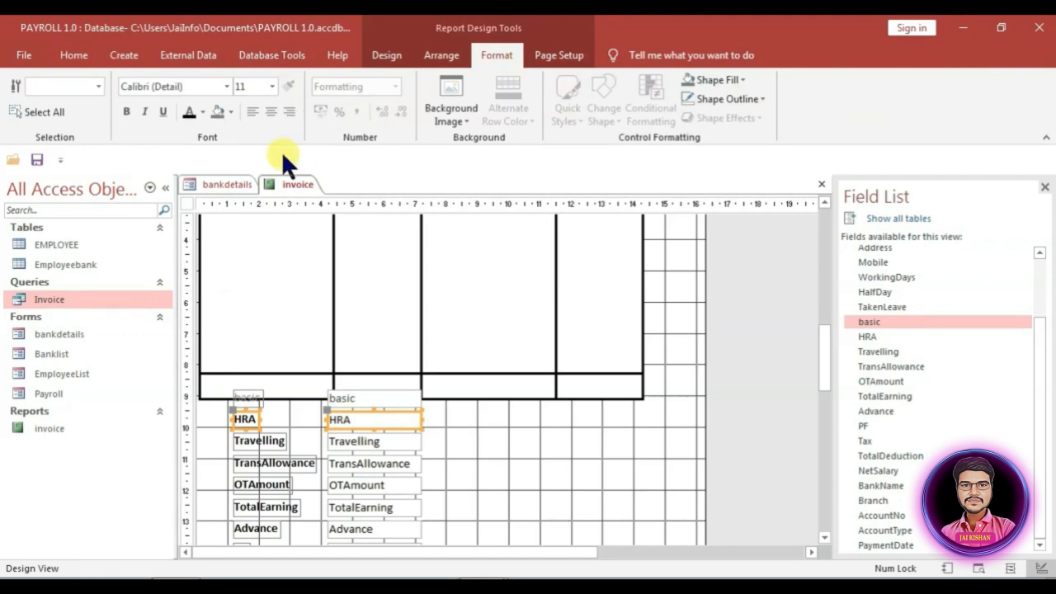
click(238, 408)
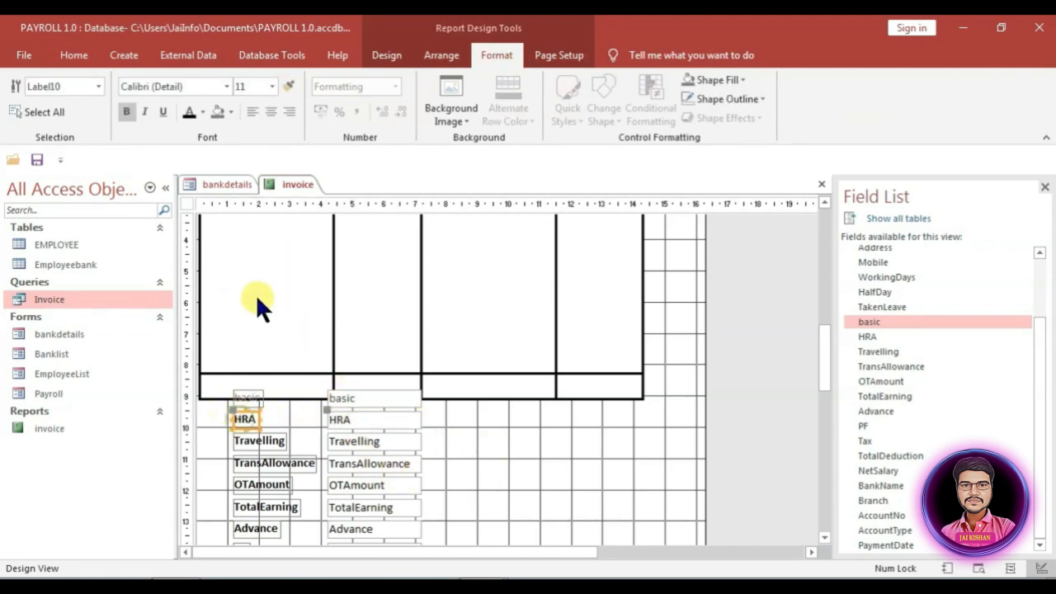
Step: Copy the HRA label's and value box's bold formatting onto the basic label and value box
click(253, 395)
click(368, 419)
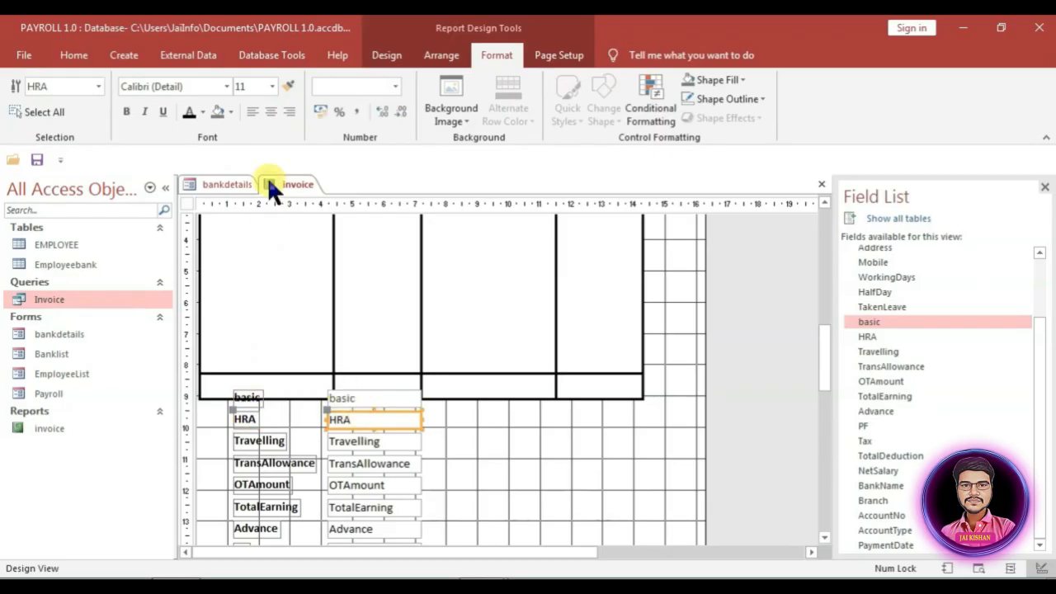
click(293, 86)
click(369, 396)
Step: Select the earnings controls from basic down to OTAmount and move them up into the table
click(490, 423)
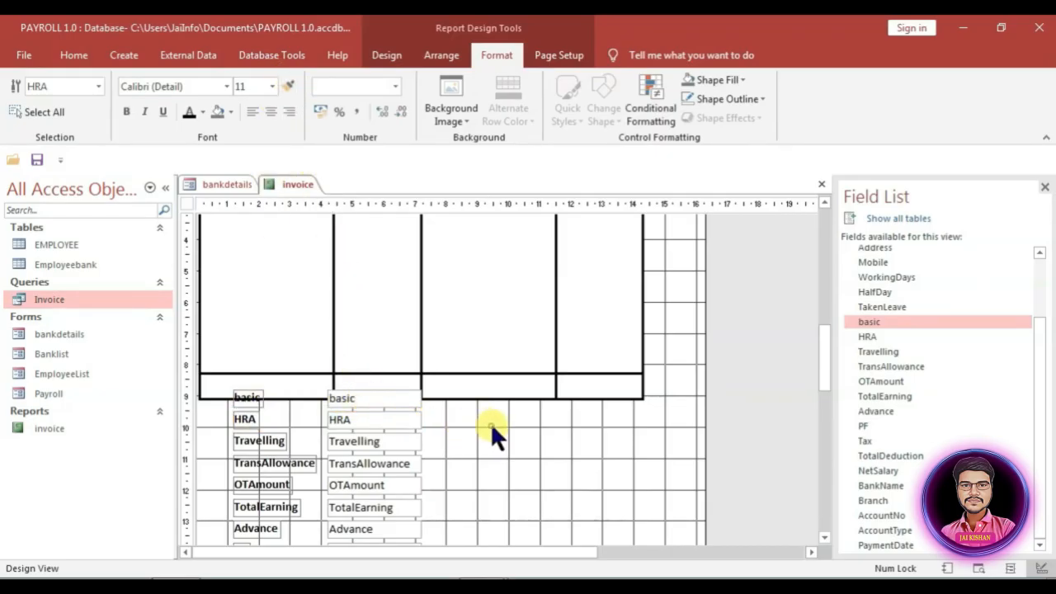
click(246, 400)
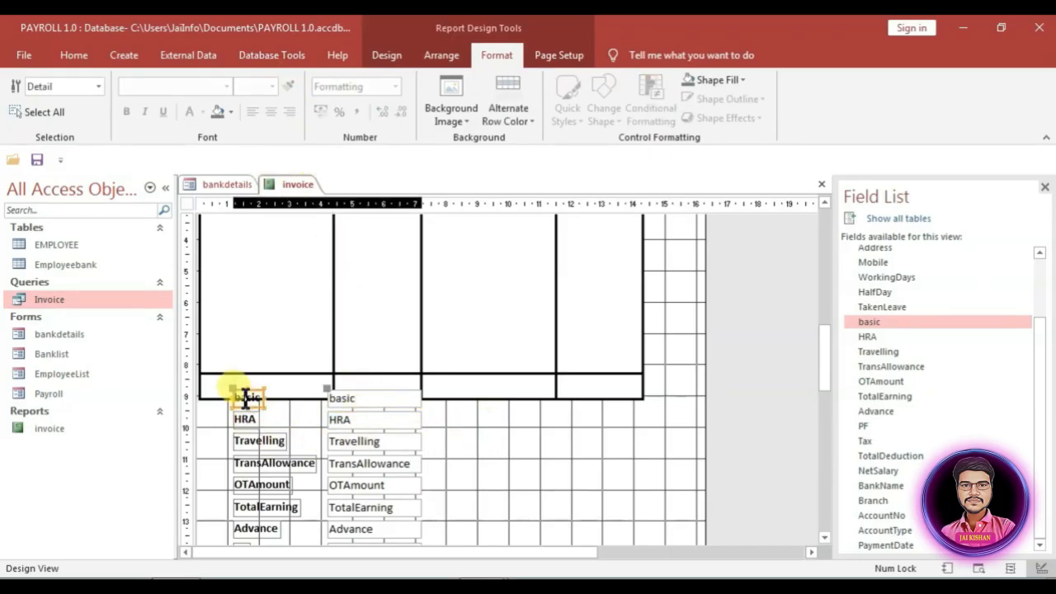
shift+click(259, 444)
shift+click(263, 464)
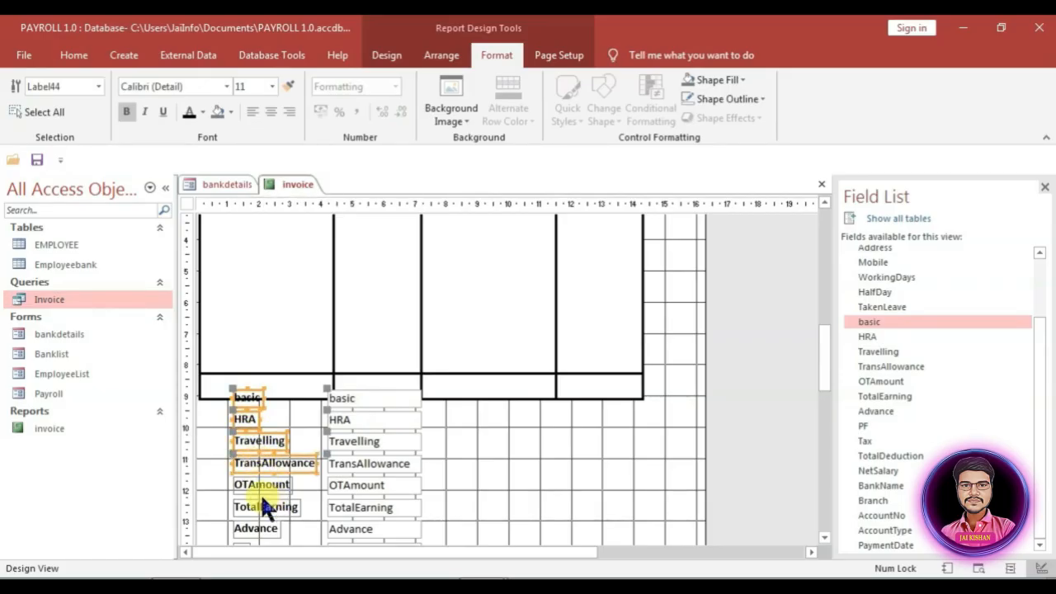
shift+click(262, 487)
shift+click(274, 508)
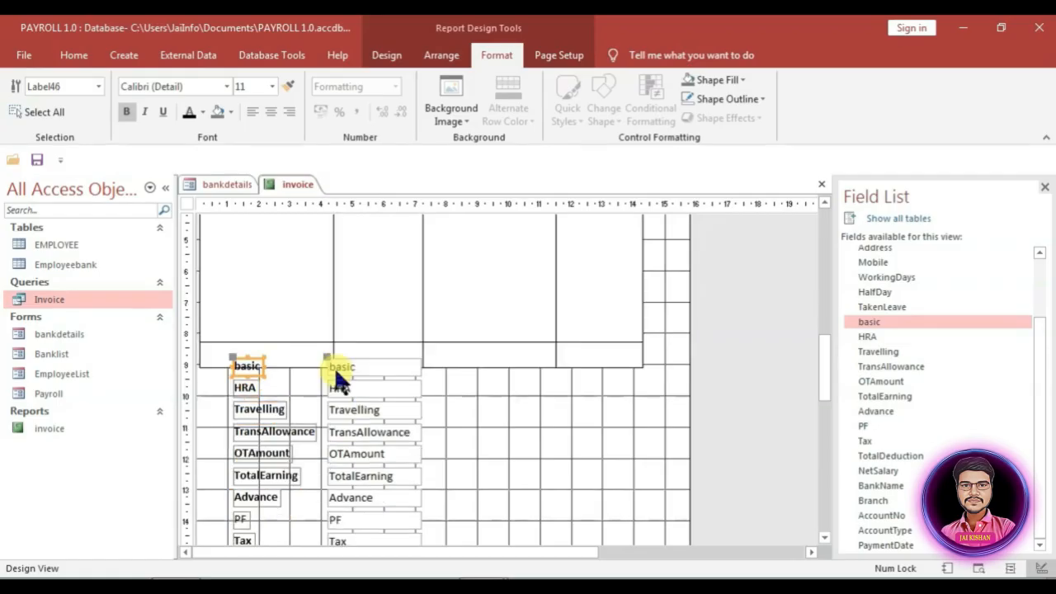
shift+click(336, 370)
shift+click(248, 390)
shift+click(334, 390)
shift+click(252, 409)
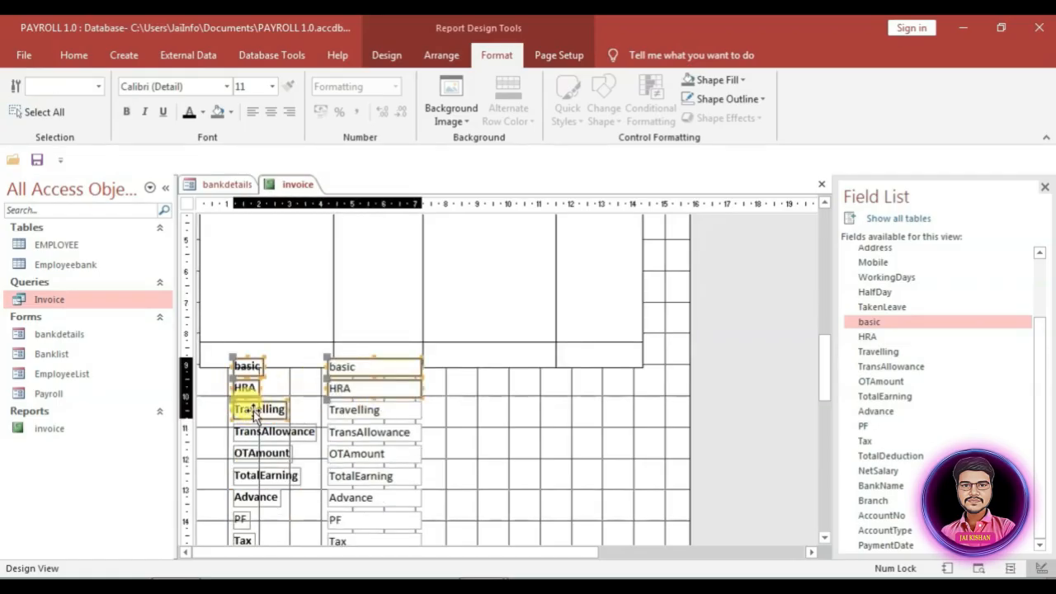
drag(427, 405, 293, 444)
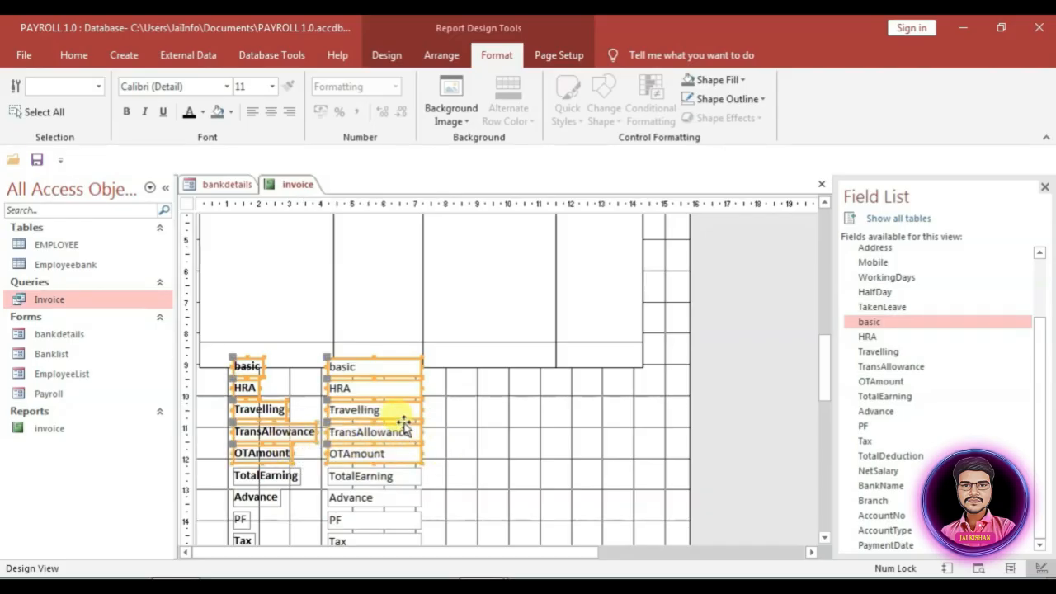
scroll(394, 429, up, 2)
drag(363, 434, 350, 302)
scroll(370, 316, up, 2)
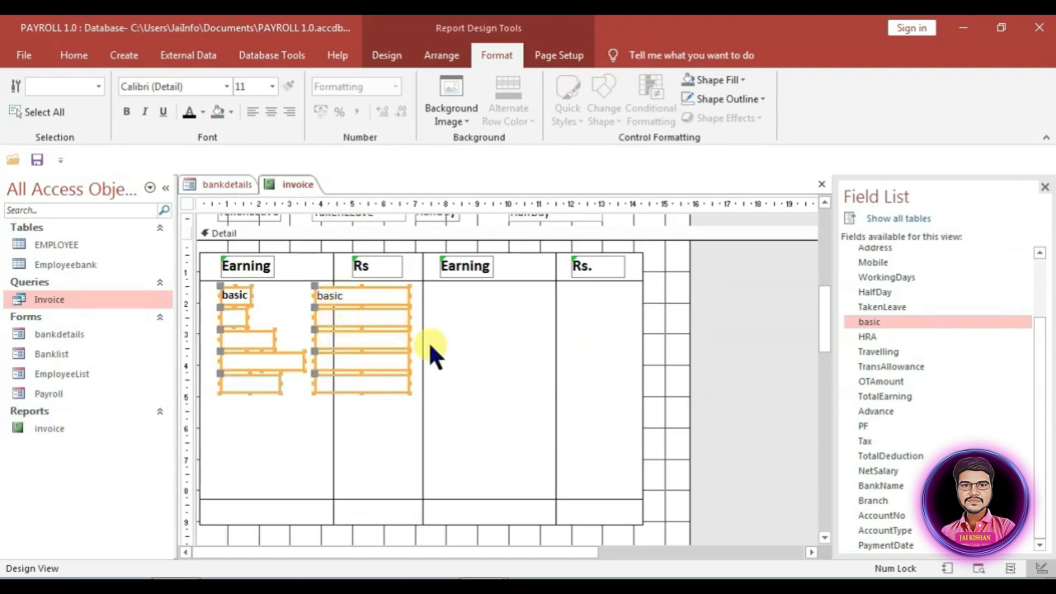
Step: Bring the moved earnings controls to the front, in front of the table lines
right_click(363, 294)
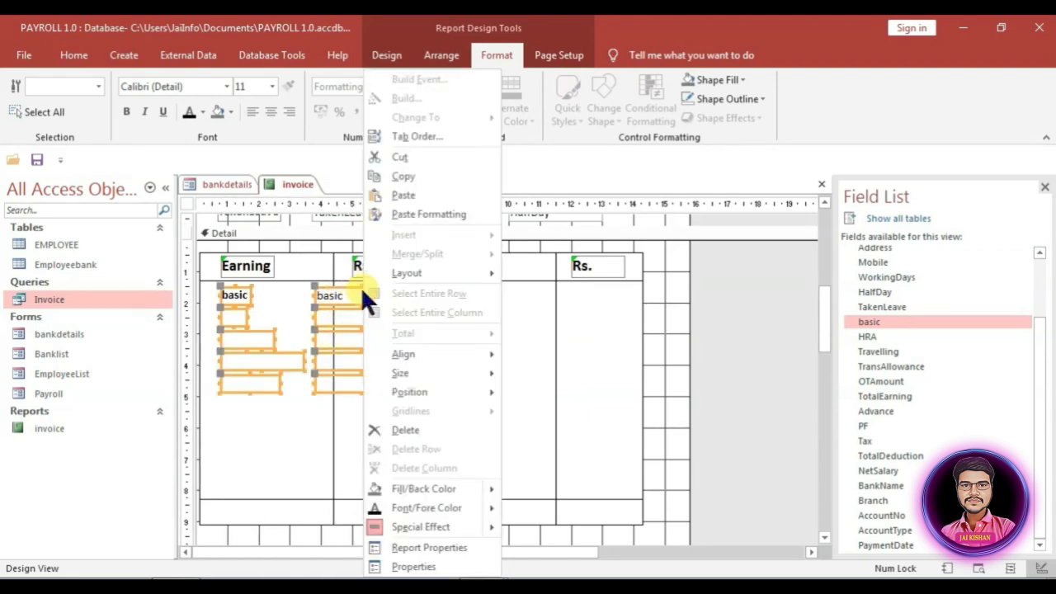
right_click(337, 295)
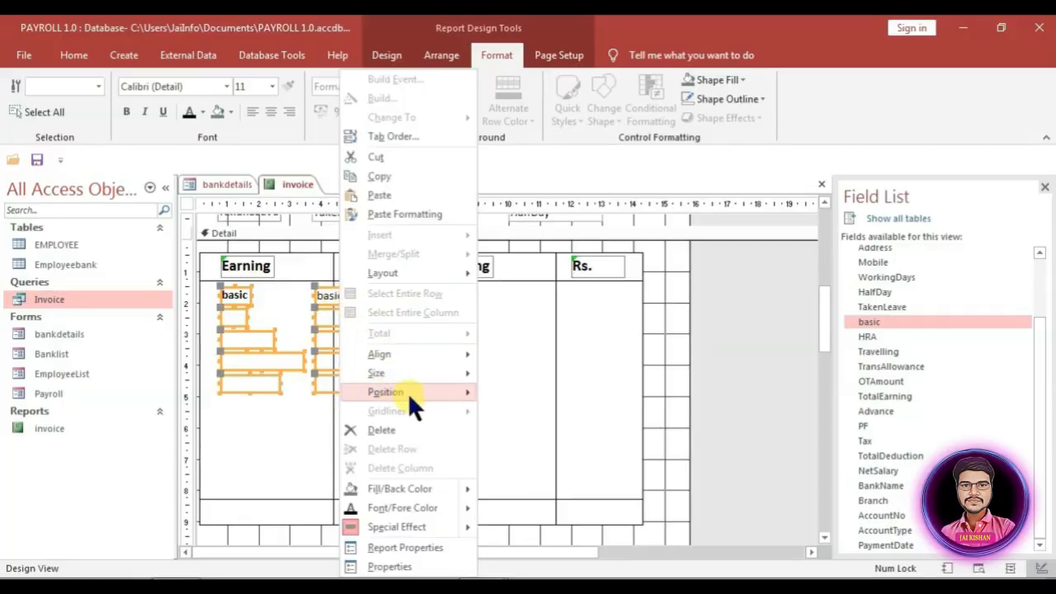
mouse_move(413, 392)
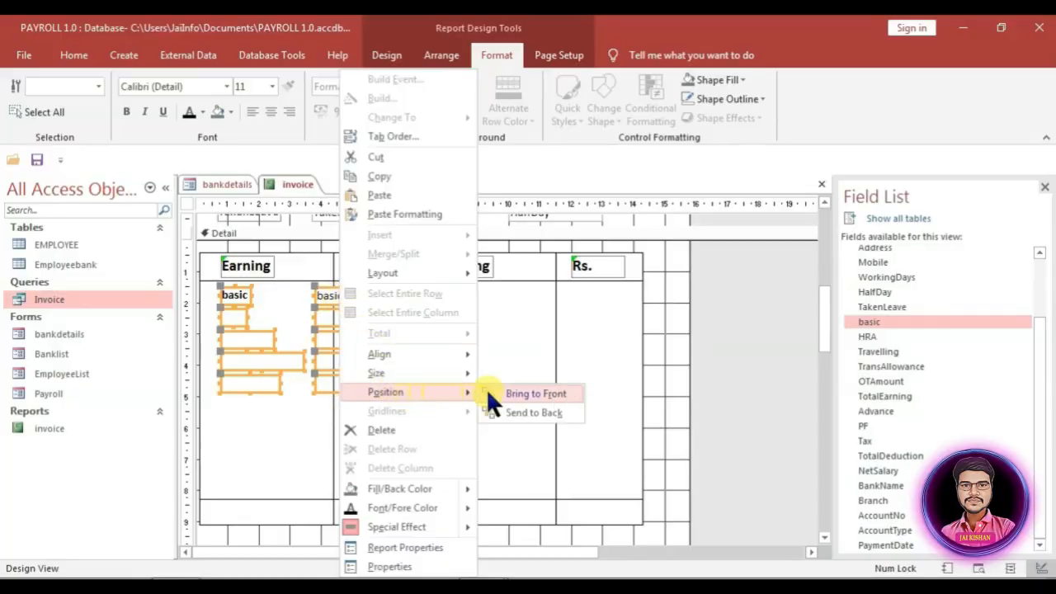
click(531, 393)
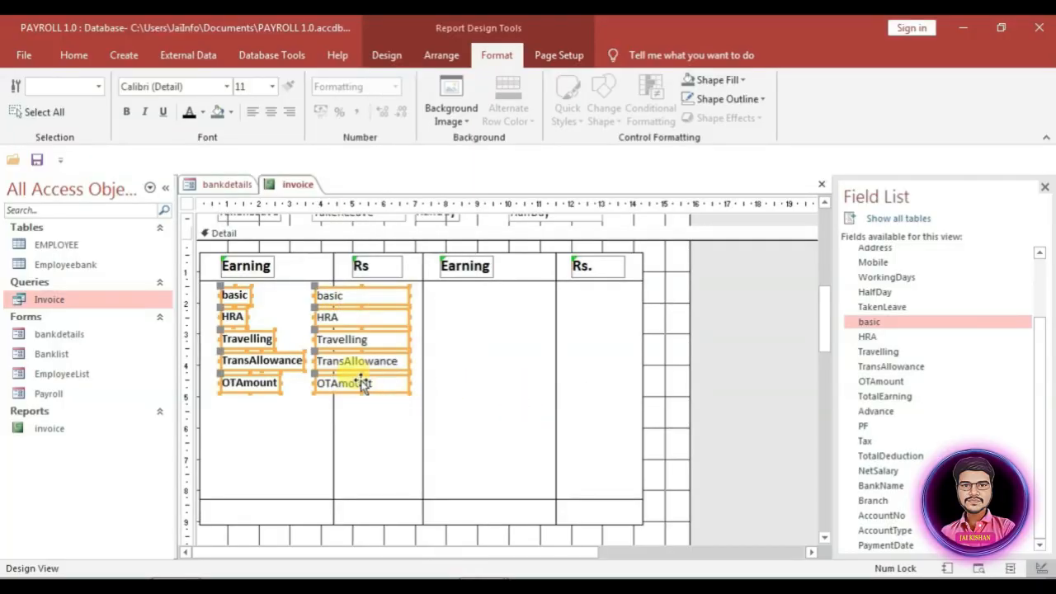
click(403, 446)
scroll(402, 447, down, 10)
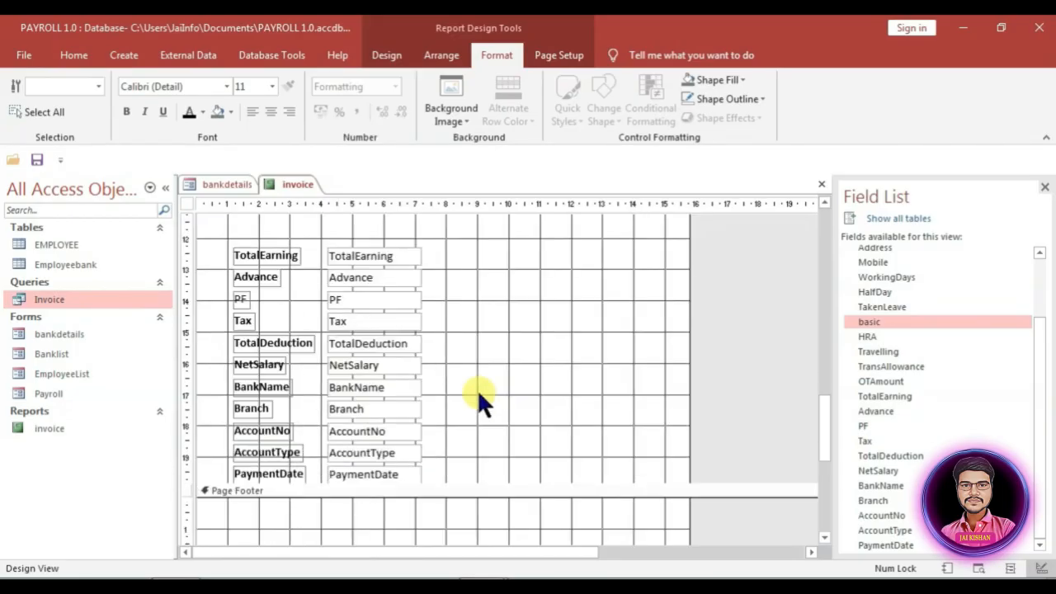
Step: Bring the TotalEarning through PaymentDate controls to the front
drag(434, 474, 237, 253)
right_click(240, 256)
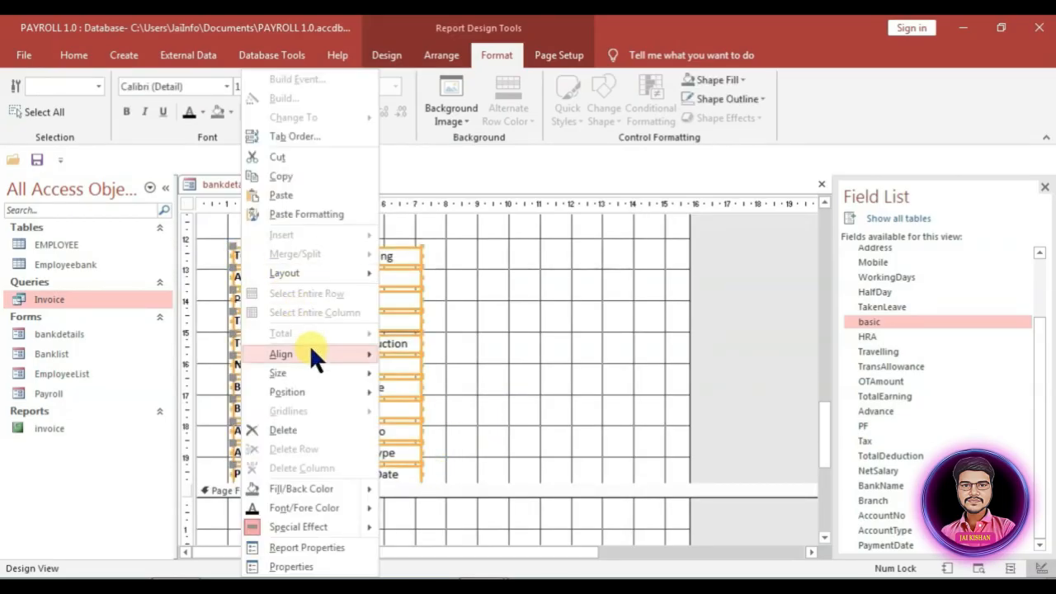
mouse_move(309, 388)
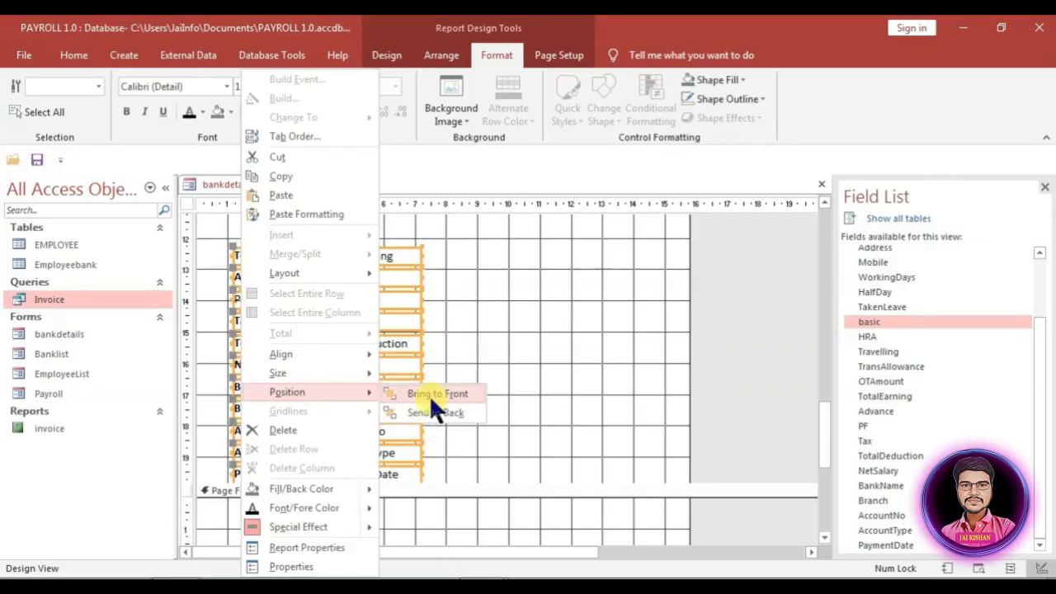
click(429, 395)
scroll(484, 405, up, 3)
scroll(484, 405, up, 3)
click(475, 427)
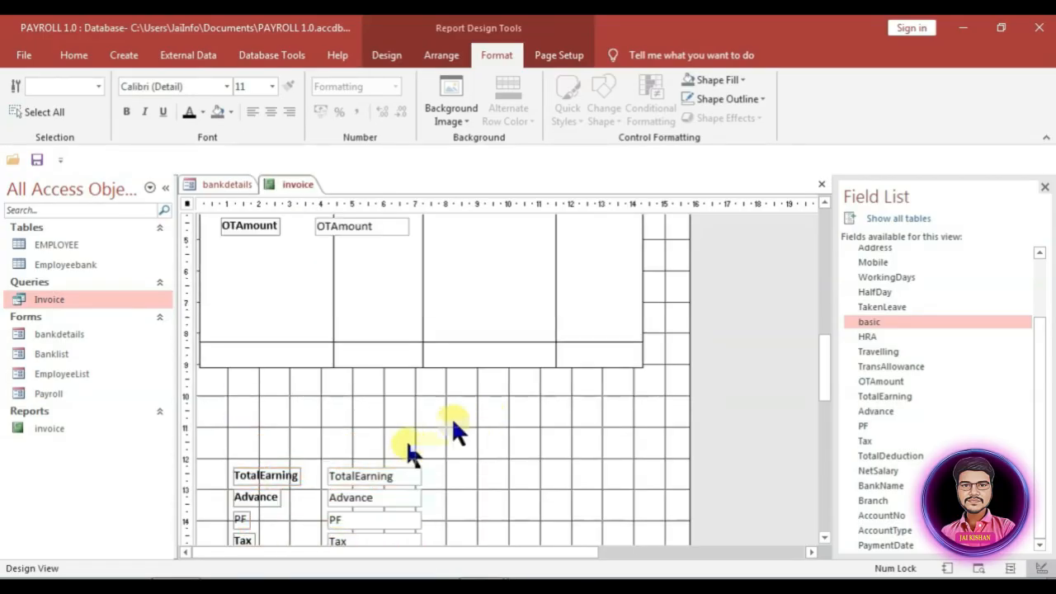
Step: Move the TotalEarning pair into the totals row and fit its box into the Rs column
drag(272, 485, 254, 355)
click(339, 371)
drag(318, 348, 340, 347)
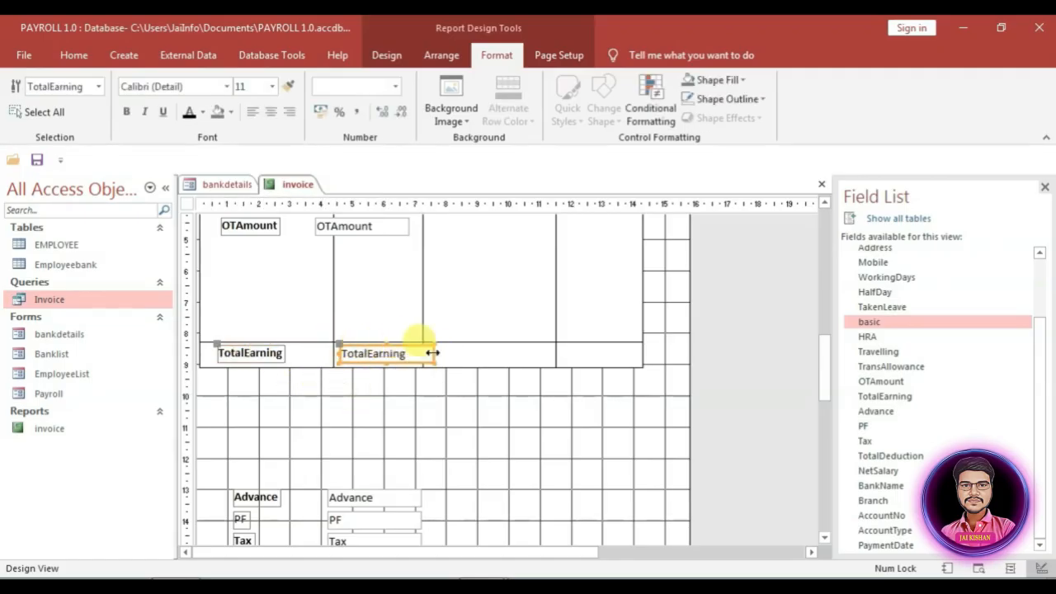
drag(435, 354, 421, 357)
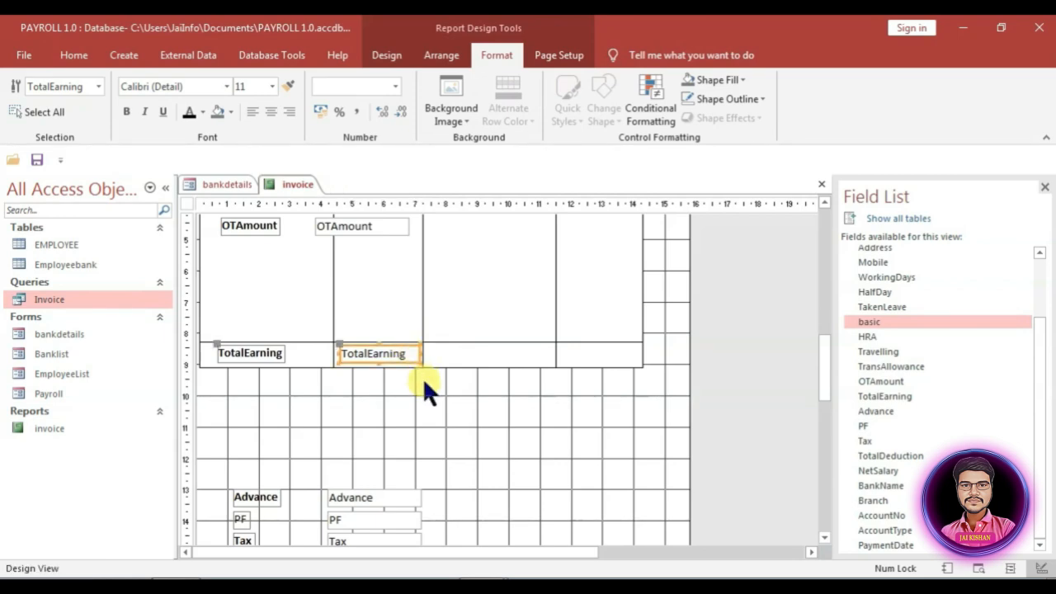
scroll(424, 382, up, 2)
scroll(422, 378, up, 2)
Step: Set the five earnings amount boxes (basic to OTAmount) to Left 4.7 cm and narrow them
click(349, 327)
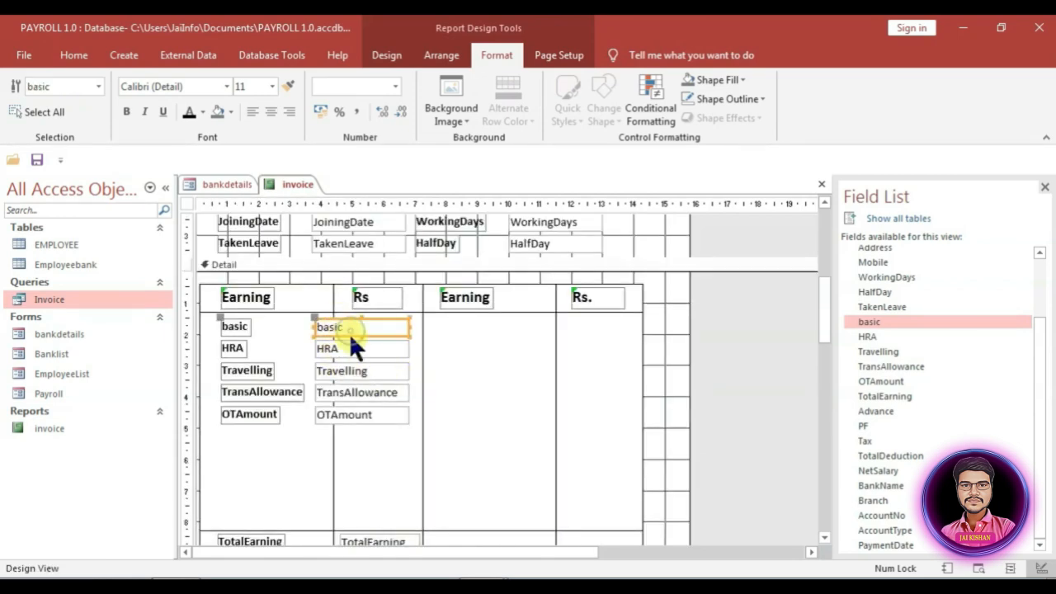
shift+click(356, 348)
shift+click(352, 371)
shift+click(337, 391)
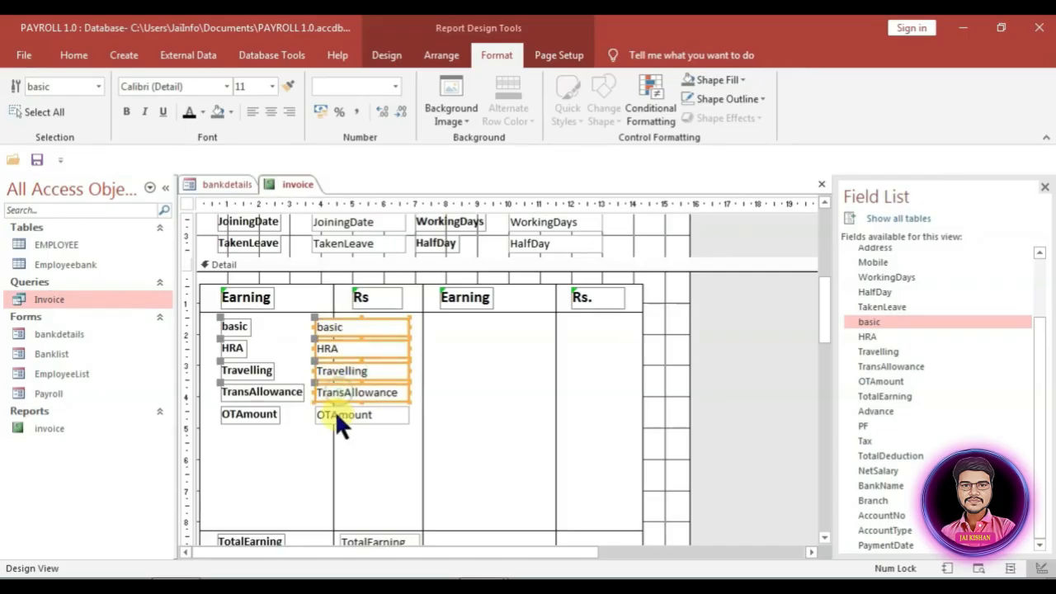
shift+click(335, 414)
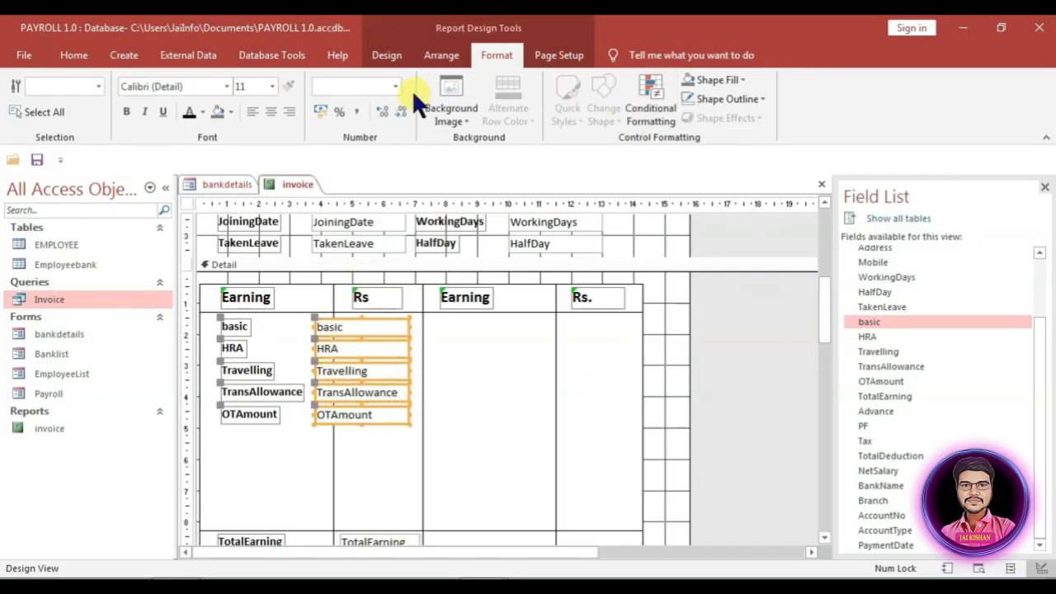
click(387, 54)
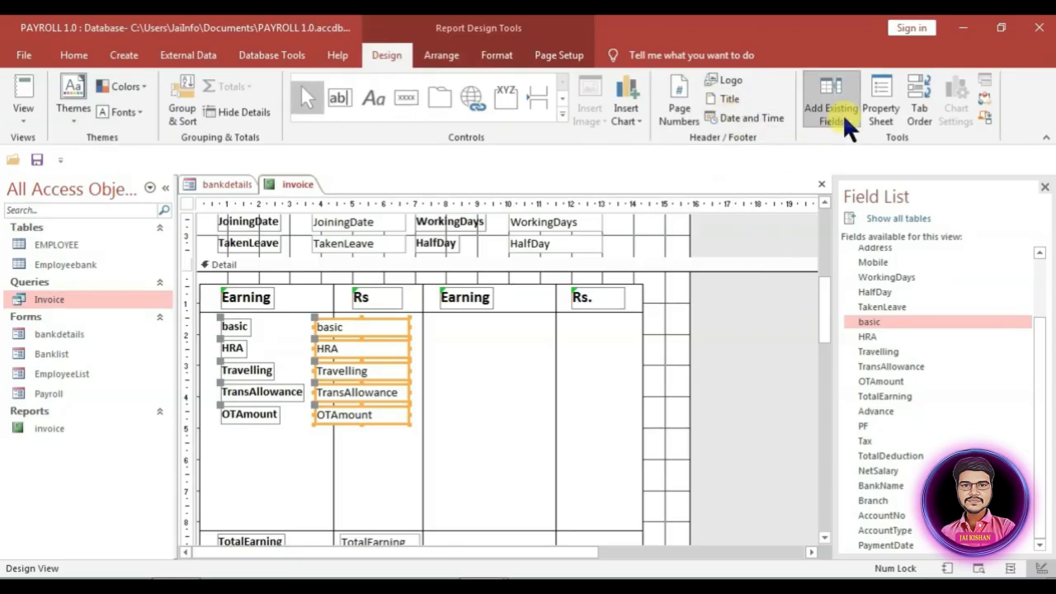
click(881, 98)
click(1001, 362)
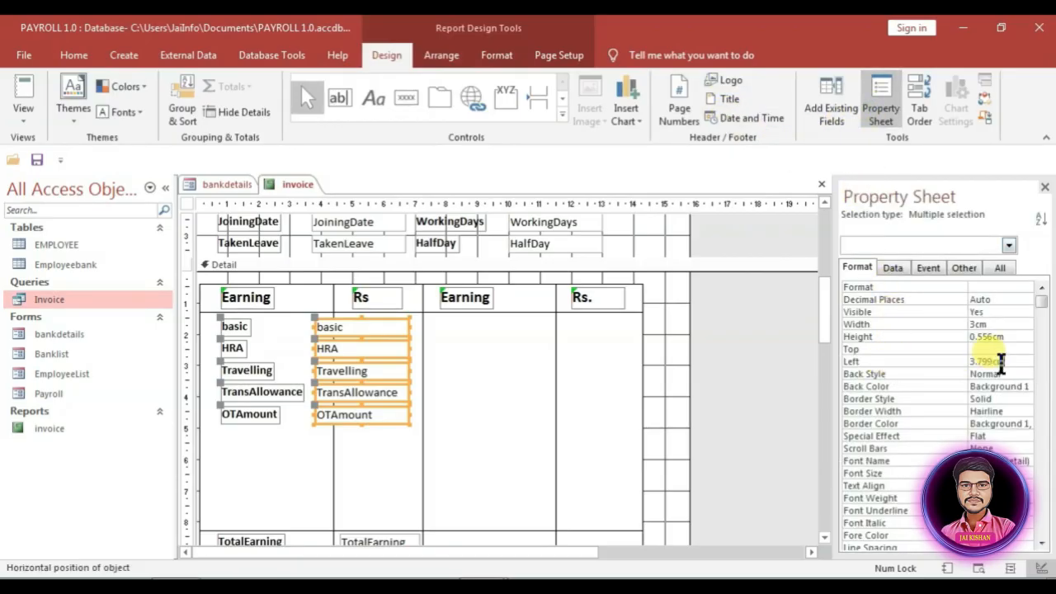
double_click(1001, 362)
key(Return)
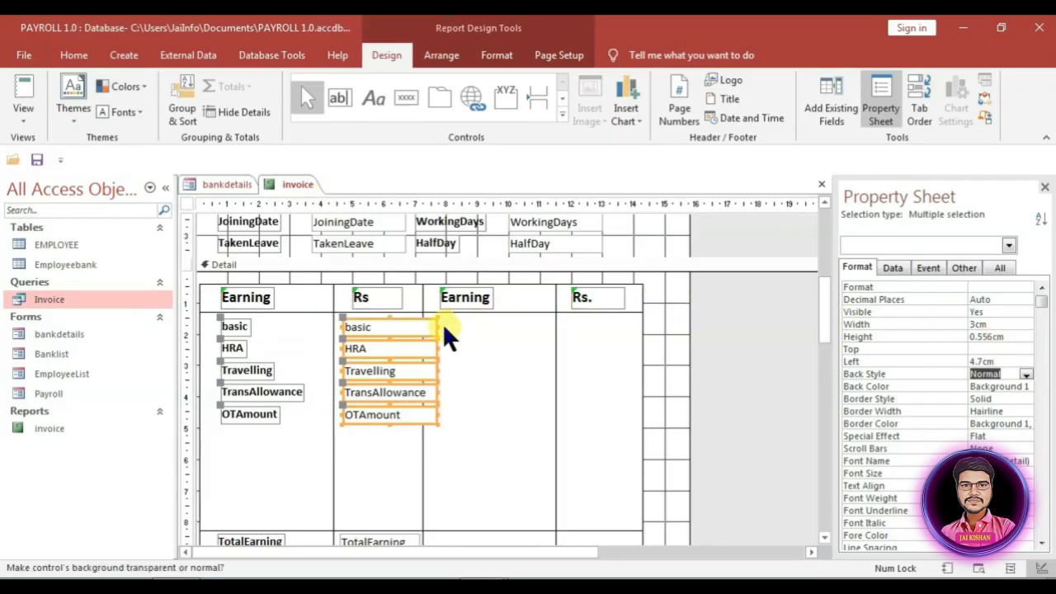
drag(438, 327, 419, 327)
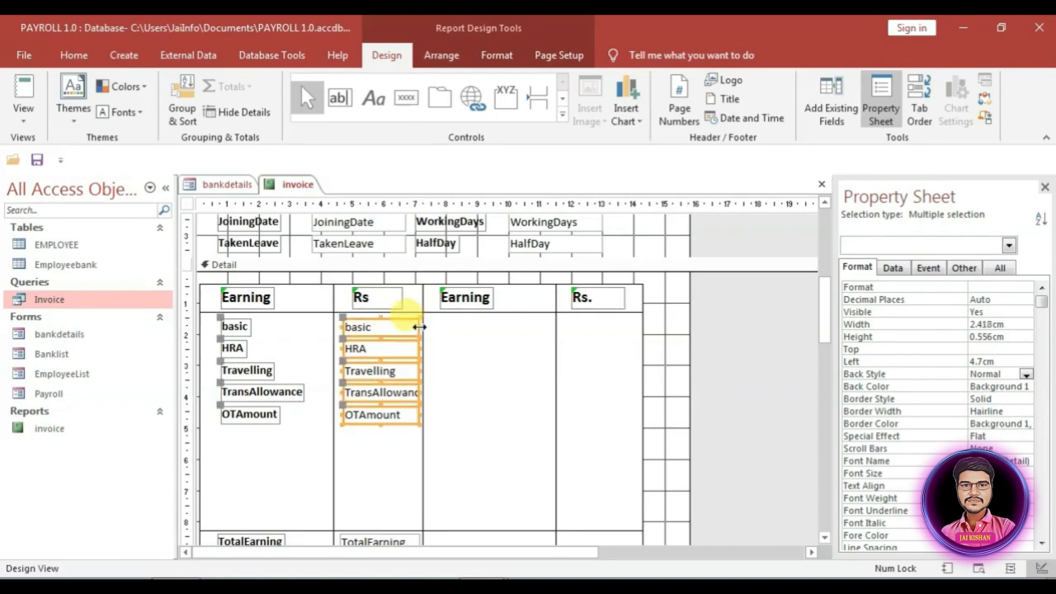
Step: Select the Advance, PF and Tax labels and boxes for the Deductions column
click(349, 431)
scroll(430, 491, down, 3)
scroll(428, 488, down, 3)
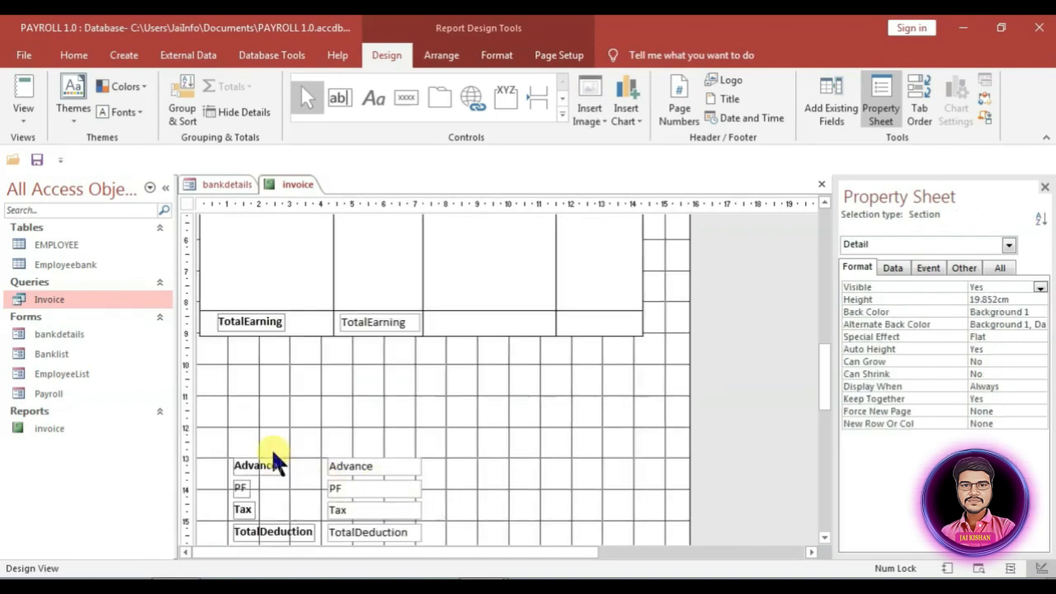
scroll(278, 503, down, 3)
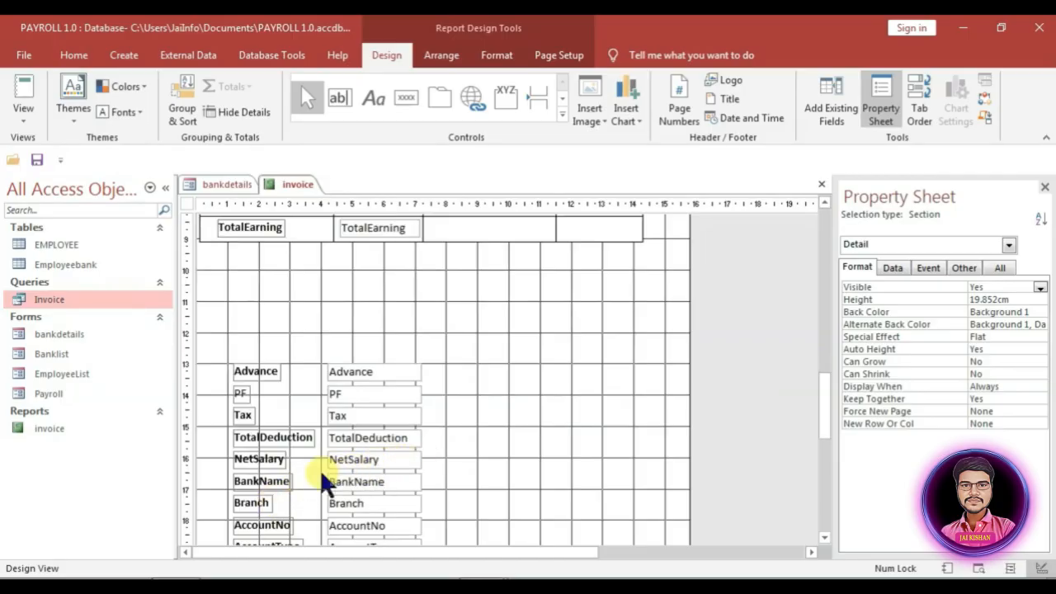
drag(240, 348, 553, 264)
scroll(355, 416, up, 2)
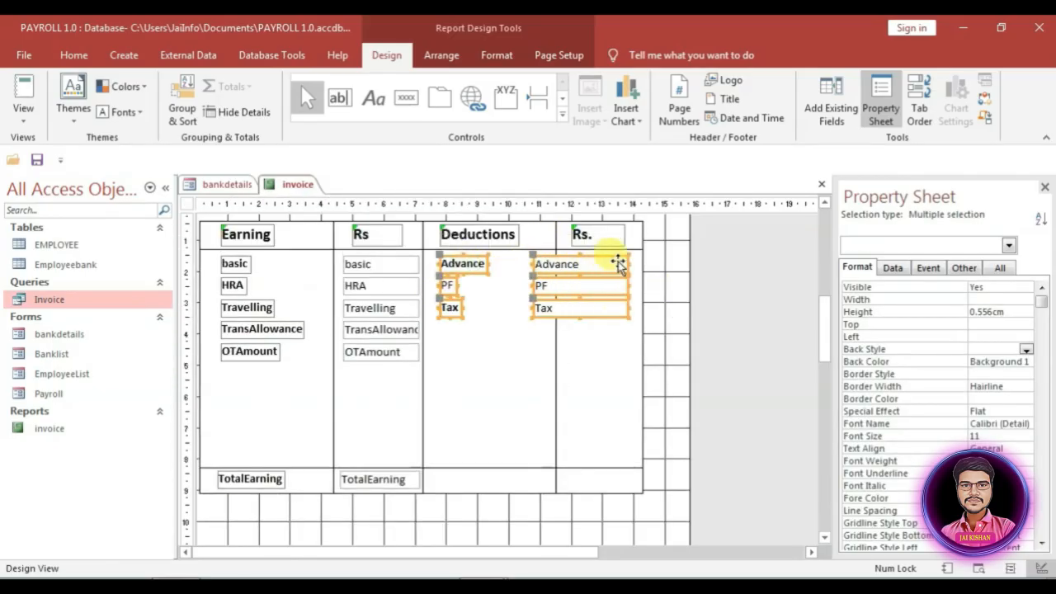
Step: Set the three deduction amount boxes to Left 11.7 cm
click(603, 311)
click(993, 361)
drag(1008, 362, 964, 361)
text(11.7)
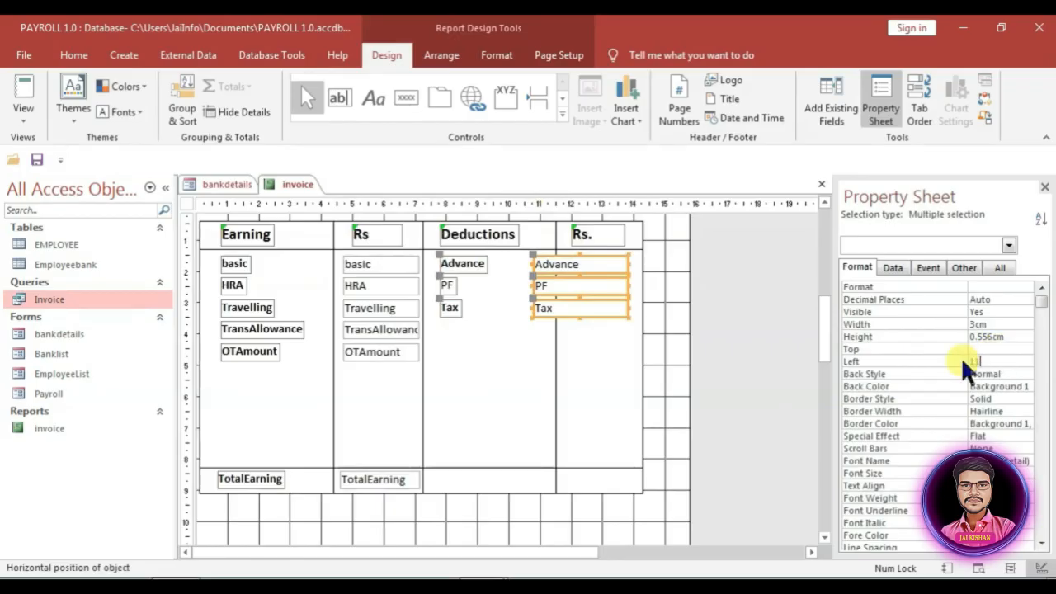
key(Return)
click(667, 330)
Step: Move TotalDeduction into the totals row and resize its box
scroll(665, 328, down, 2)
drag(272, 503, 469, 294)
drag(525, 281, 558, 281)
drag(652, 290, 640, 291)
click(589, 434)
scroll(589, 434, up, 4)
Step: Give the earnings, deduction and totals amount boxes a Transparent border style
click(373, 326)
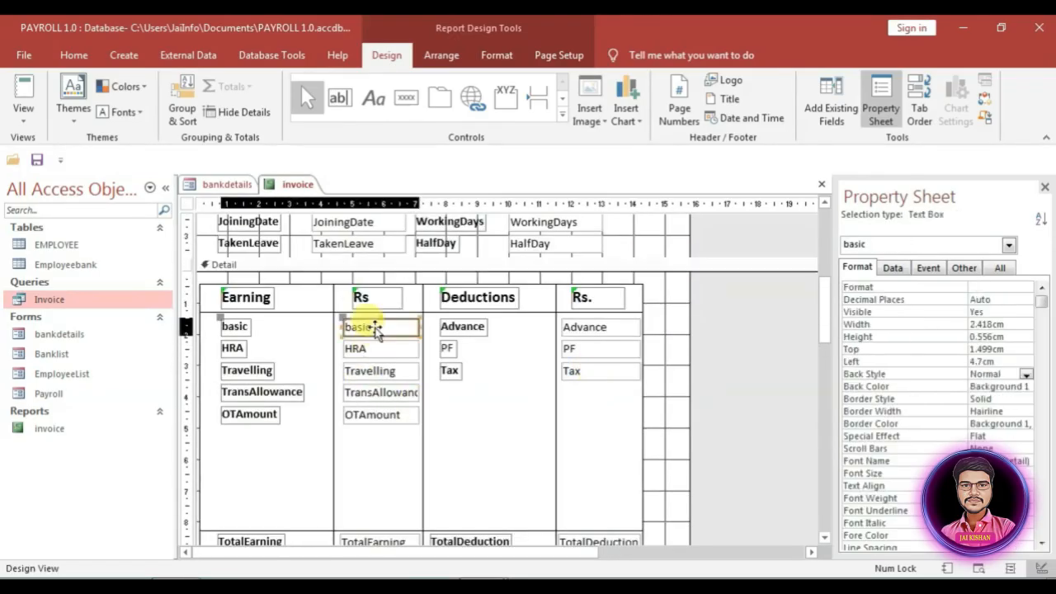
shift+click(373, 349)
shift+click(373, 370)
shift+click(373, 392)
shift+click(373, 414)
shift+click(587, 328)
scroll(488, 489, down, 3)
drag(454, 356, 392, 482)
scroll(549, 433, up, 5)
drag(624, 278, 532, 377)
drag(325, 382, 367, 279)
scroll(452, 347, up, 1)
click(1021, 398)
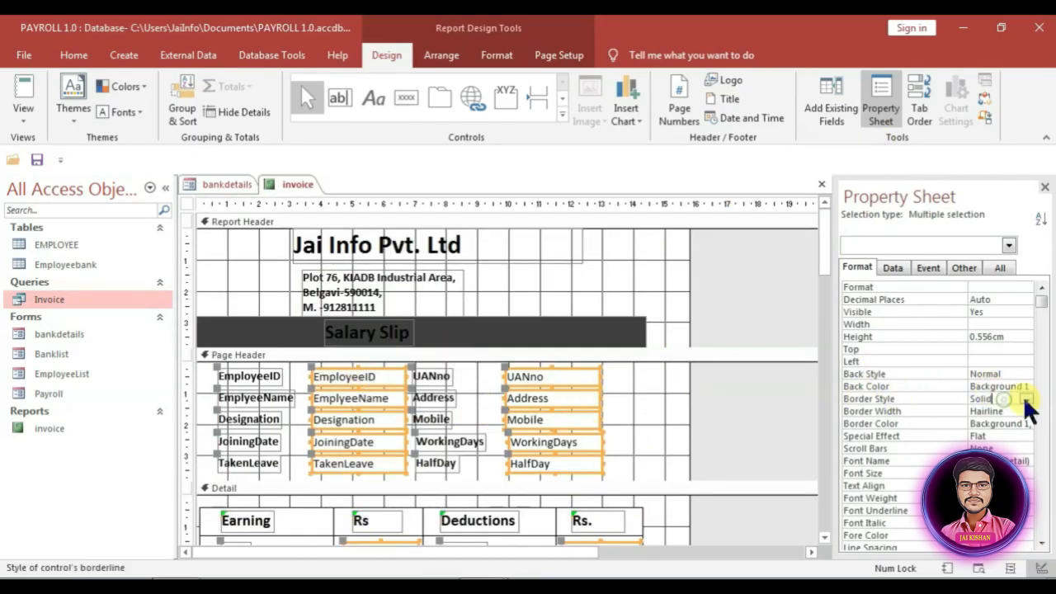
click(1026, 399)
click(993, 410)
Step: Make the TotalEarning and TotalDeduction labels and boxes bold at font size 12
click(643, 432)
scroll(664, 428, down, 4)
click(252, 419)
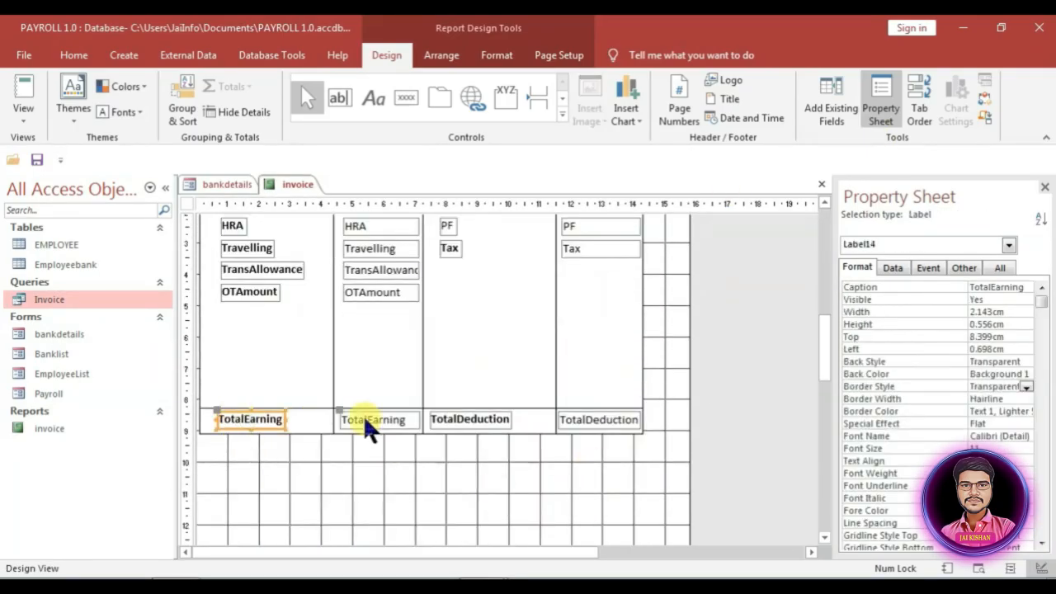
shift+click(367, 418)
shift+click(468, 419)
shift+click(592, 419)
click(498, 55)
click(126, 111)
click(272, 86)
click(249, 168)
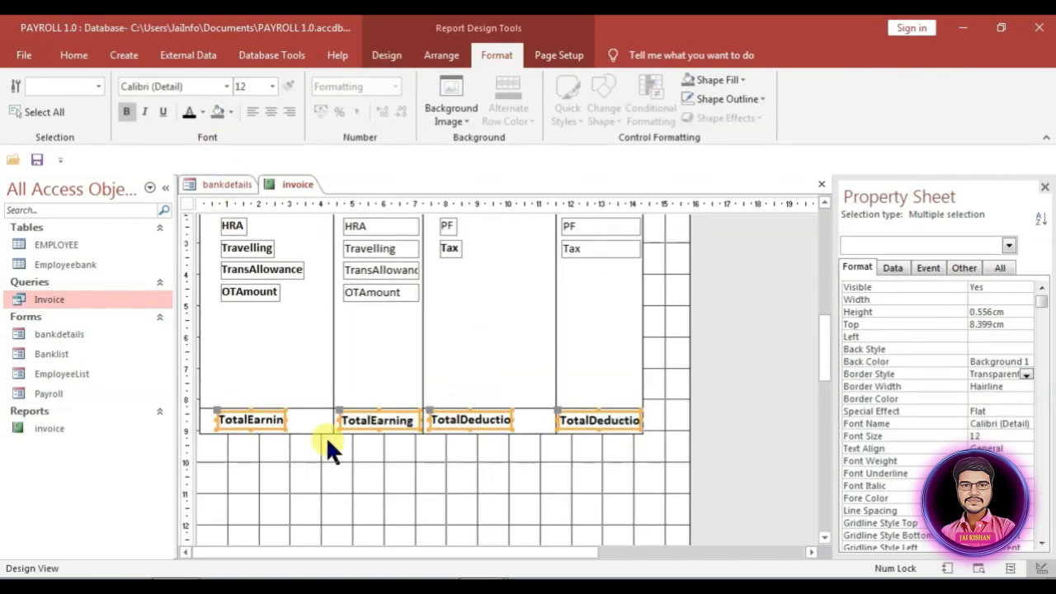
Step: Move the bank fields into the Page Header, placing three bank rows under TakenLeave
scroll(313, 482, down, 3)
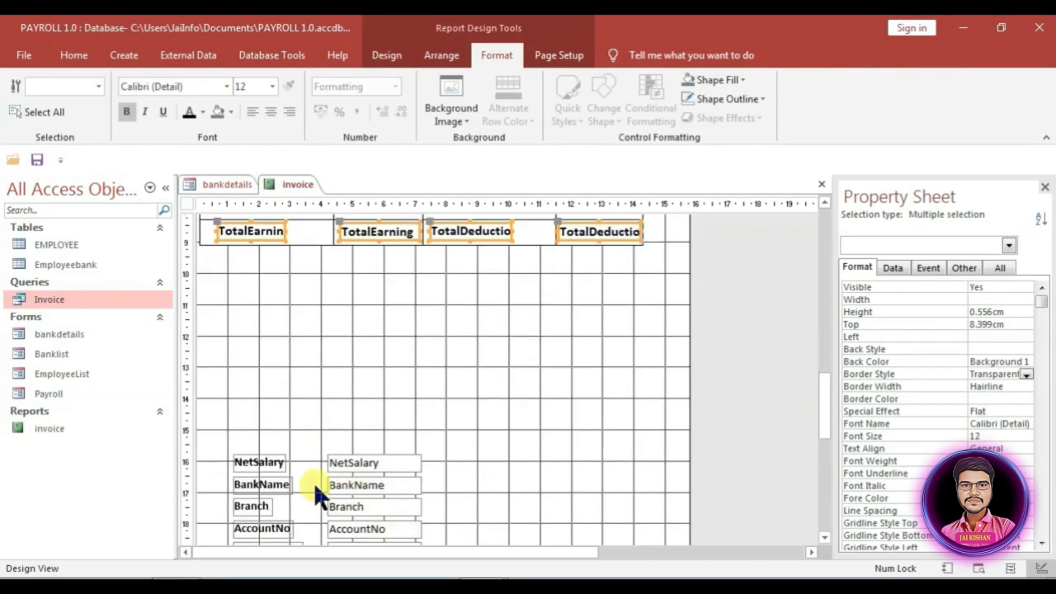
drag(257, 462, 245, 321)
scroll(256, 467, down, 3)
drag(450, 494, 452, 513)
scroll(482, 302, up, 6)
scroll(370, 450, down, 6)
drag(216, 402, 388, 516)
drag(365, 428, 653, 259)
drag(727, 302, 570, 250)
drag(646, 253, 342, 297)
scroll(524, 296, down, 1)
drag(513, 272, 660, 312)
drag(556, 288, 450, 266)
click(438, 309)
Step: Add spaces to the Employee ID, Employee Name, Joining Date, Taken Leave, Bank Name and Account No labels
scroll(333, 330, up, 3)
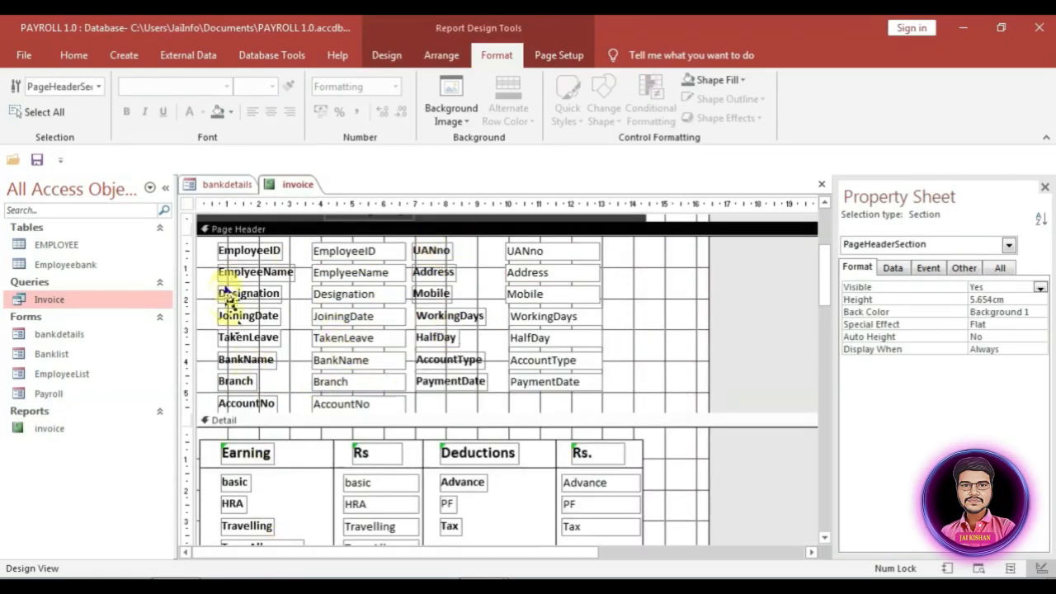
click(269, 251)
click(269, 250)
click(264, 273)
click(255, 314)
click(254, 337)
click(254, 338)
click(244, 359)
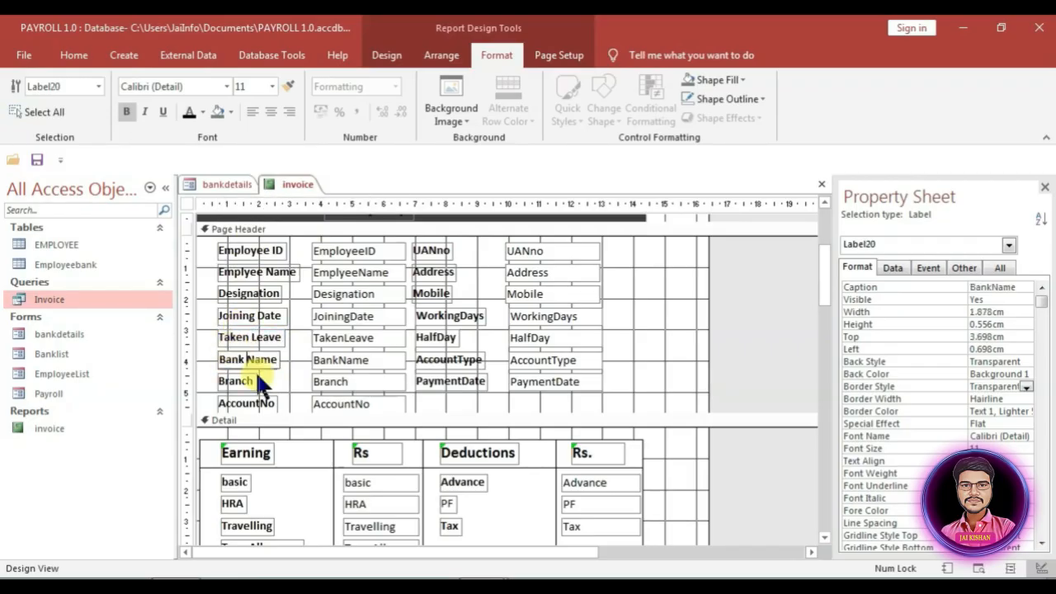
click(260, 404)
Step: Space out UAN no, Working Days, Account Type, Payment Date, Trans. Allowance, OT Amount; hyphenate Half-Day
click(435, 250)
click(436, 337)
text(-)
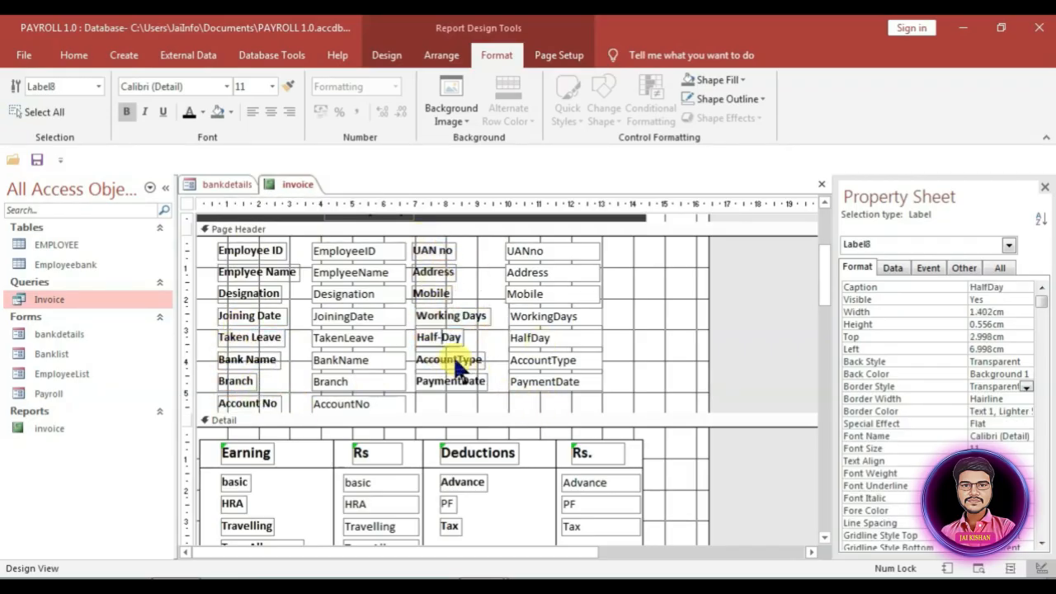
click(458, 359)
click(464, 381)
scroll(429, 387, down, 3)
click(251, 421)
click(234, 444)
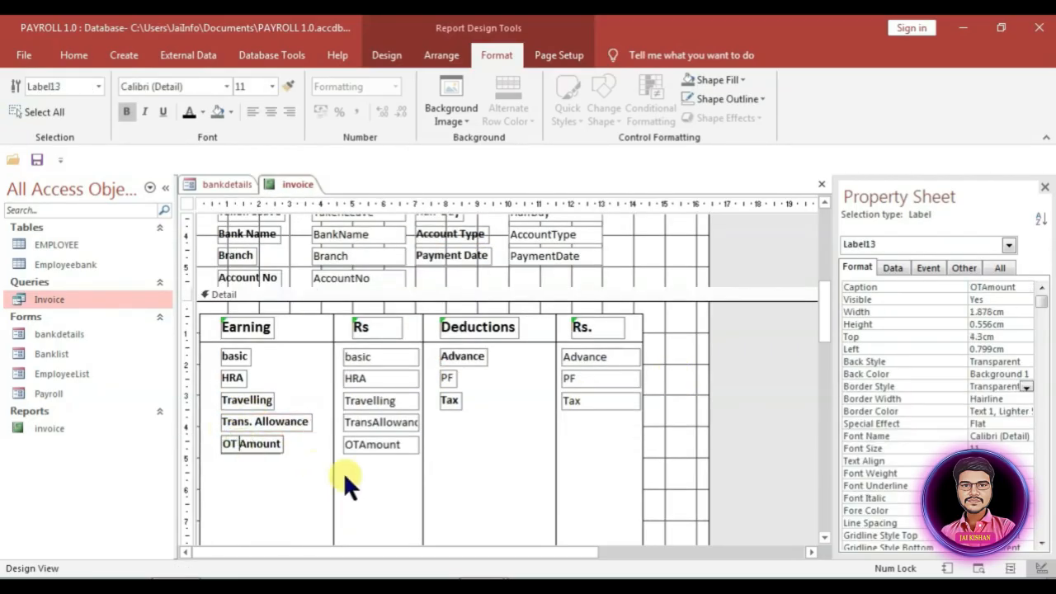
click(462, 357)
Step: Bold PF, space the totals labels, and relabel NetSalary 'Net Payable Salary' with a bold value
click(288, 86)
click(447, 379)
scroll(677, 415, down, 3)
click(460, 478)
click(247, 477)
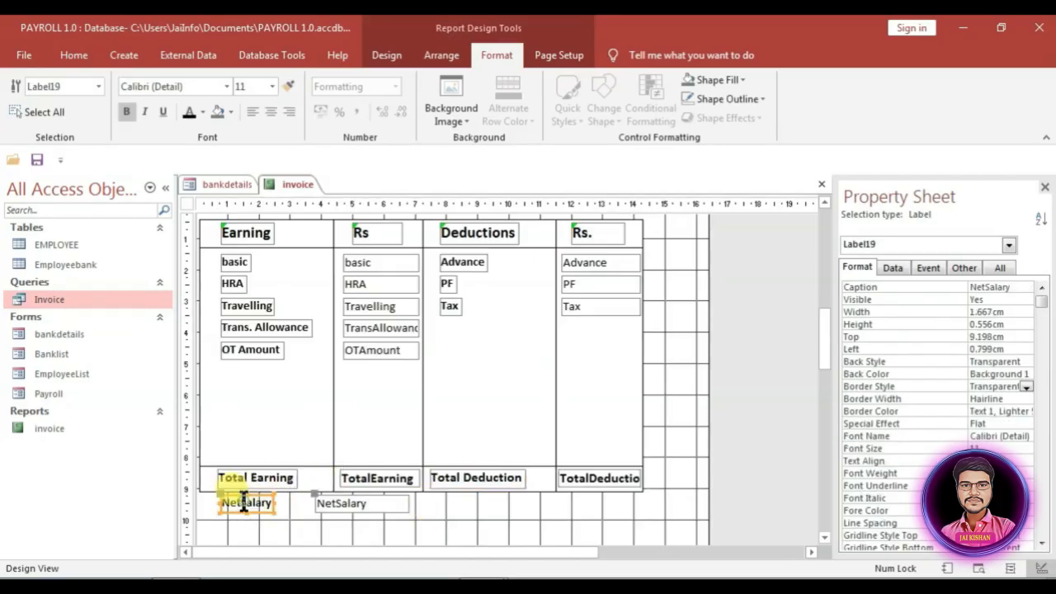
click(241, 503)
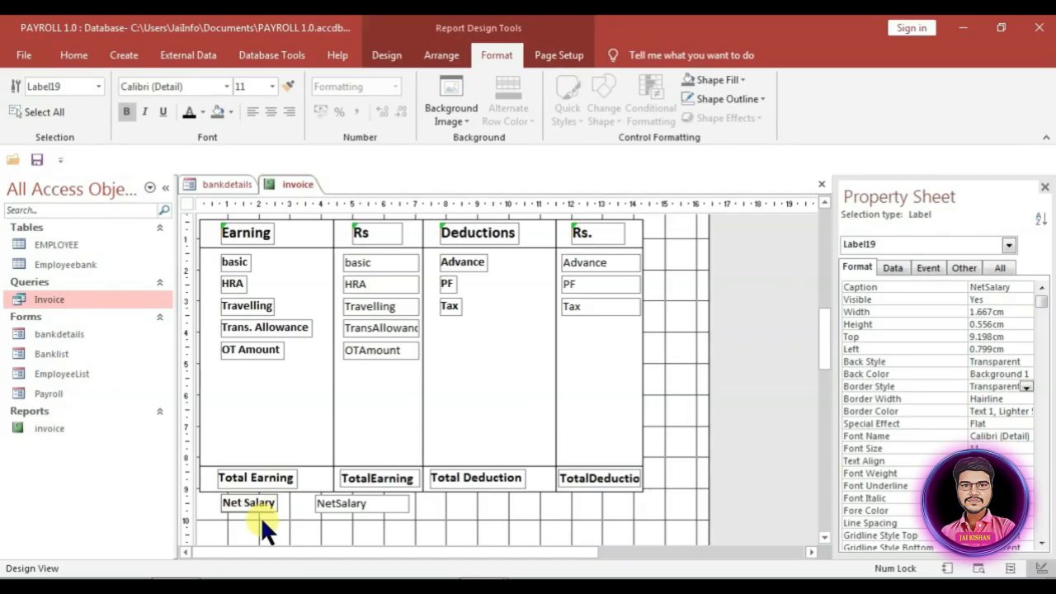
text(Payable)
click(262, 479)
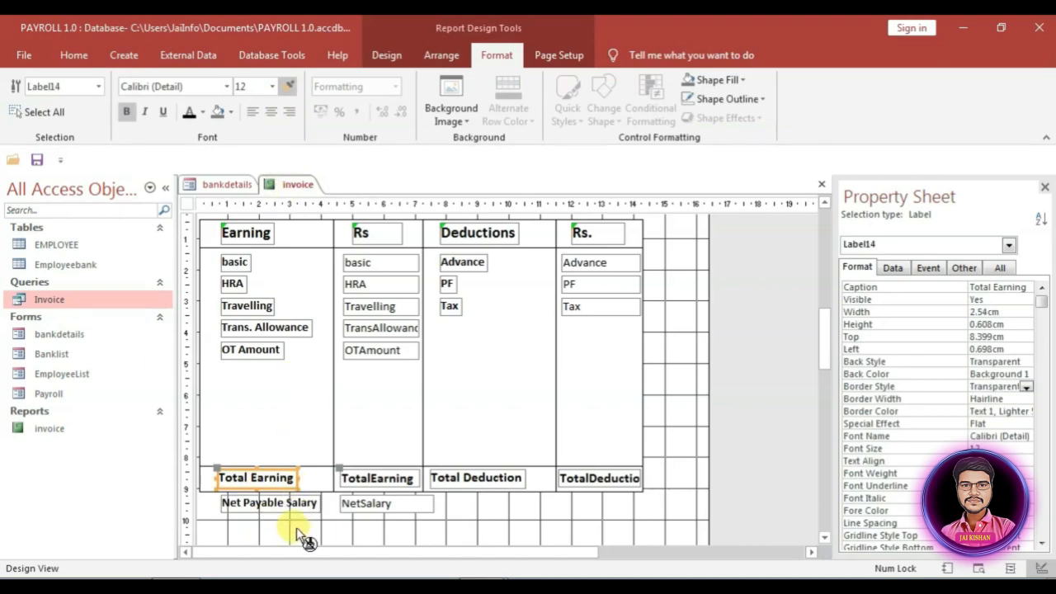
click(396, 504)
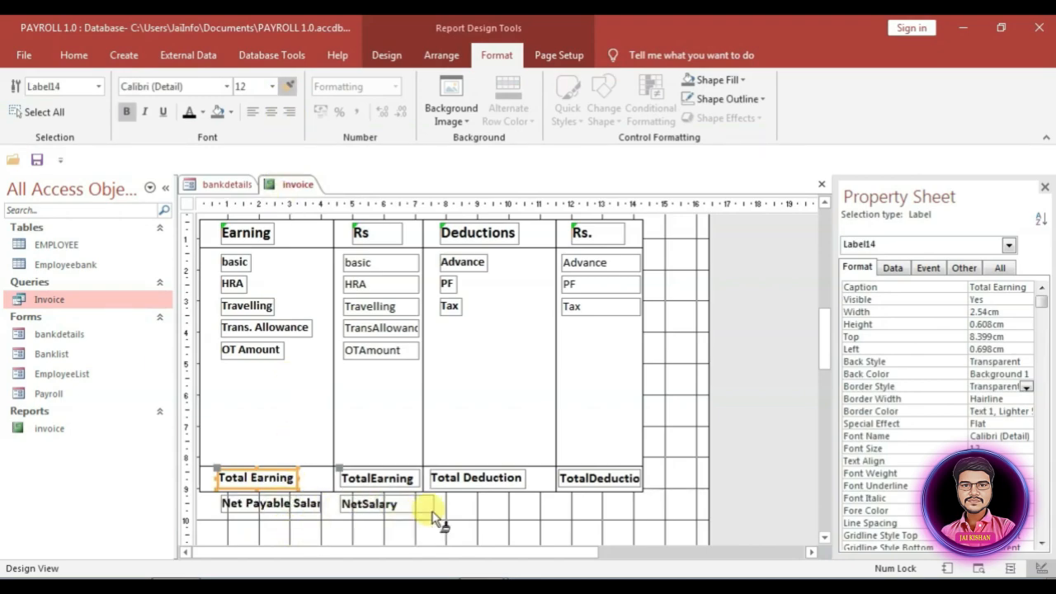
Step: Collapse the report's Page Footer to zero height
scroll(456, 504, down, 10)
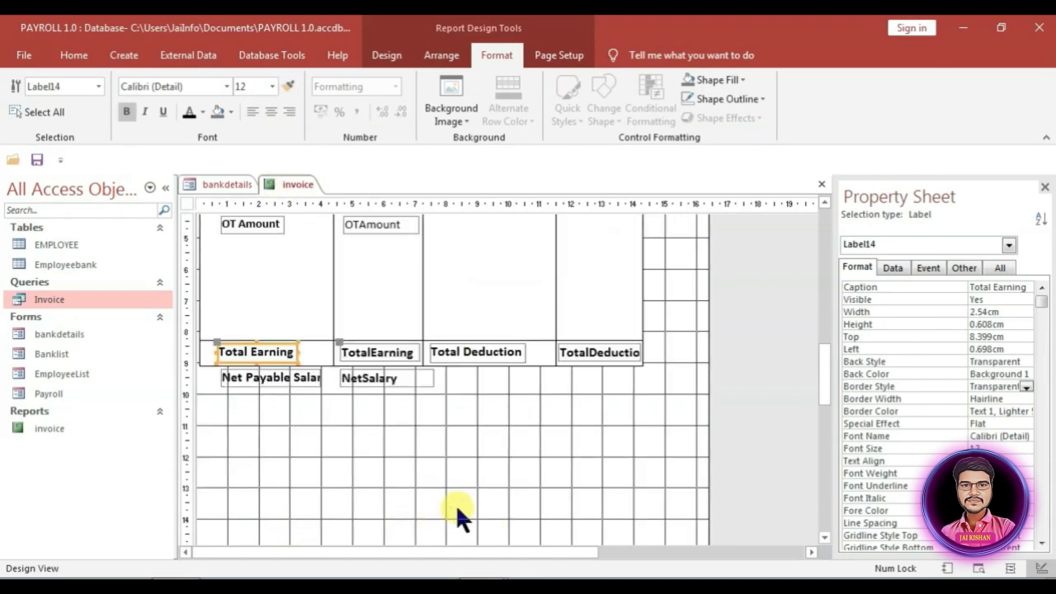
drag(481, 369, 482, 356)
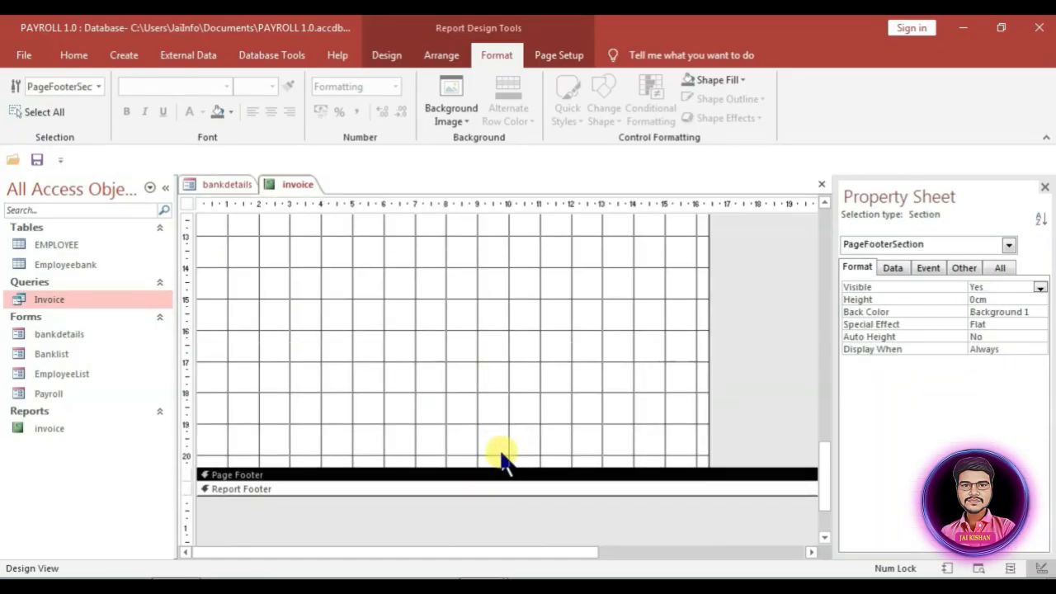
scroll(514, 464, up, 3)
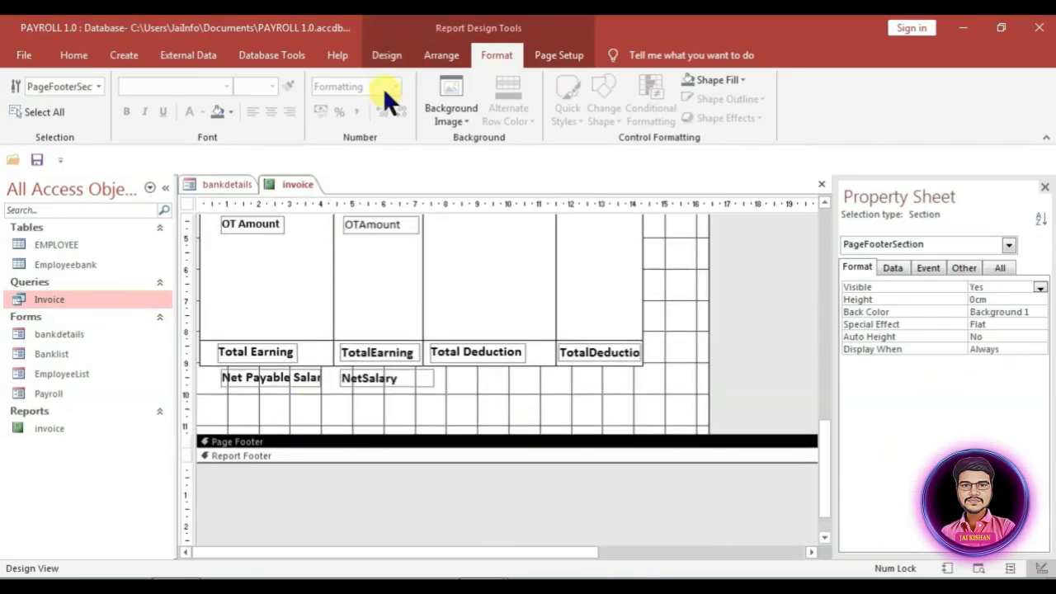
Step: Add a label below Net Payable Salary reading 'This is a computer generated slip does not require signature.'
click(385, 57)
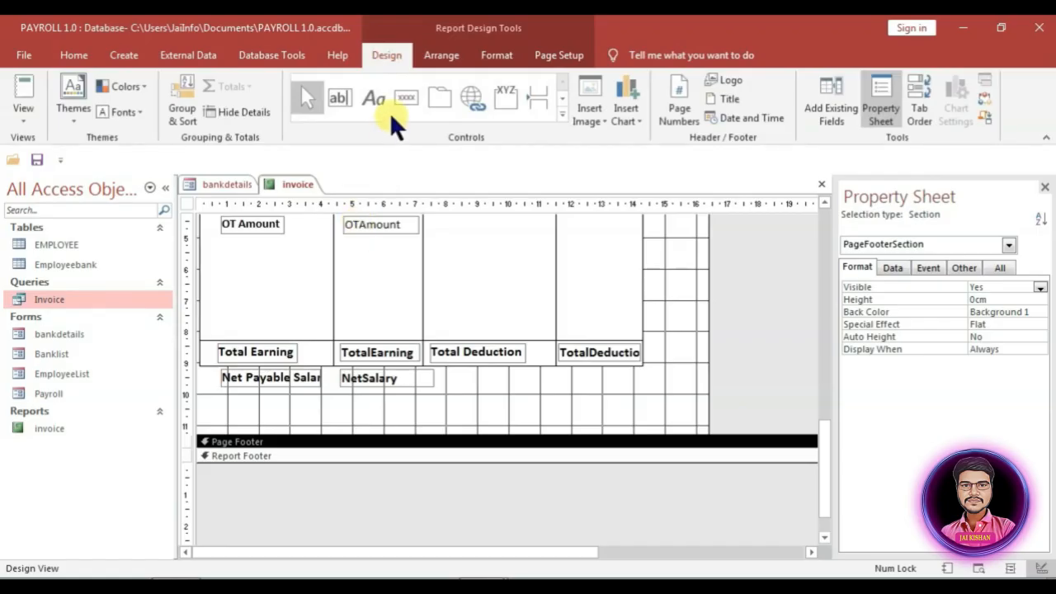
click(375, 100)
drag(222, 403, 467, 424)
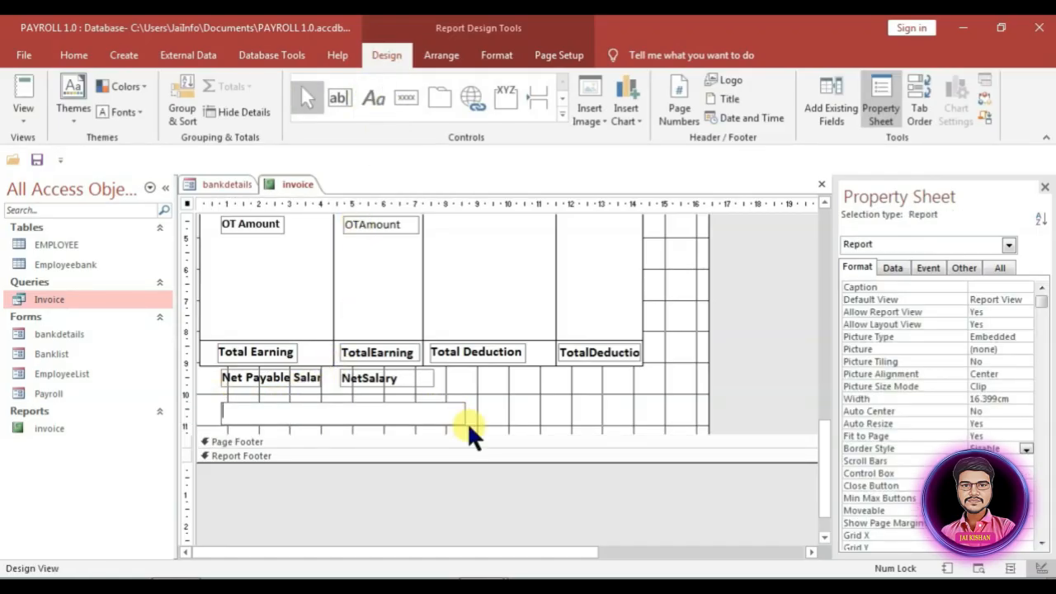
text(This is a computer generated slip does not require signature.)
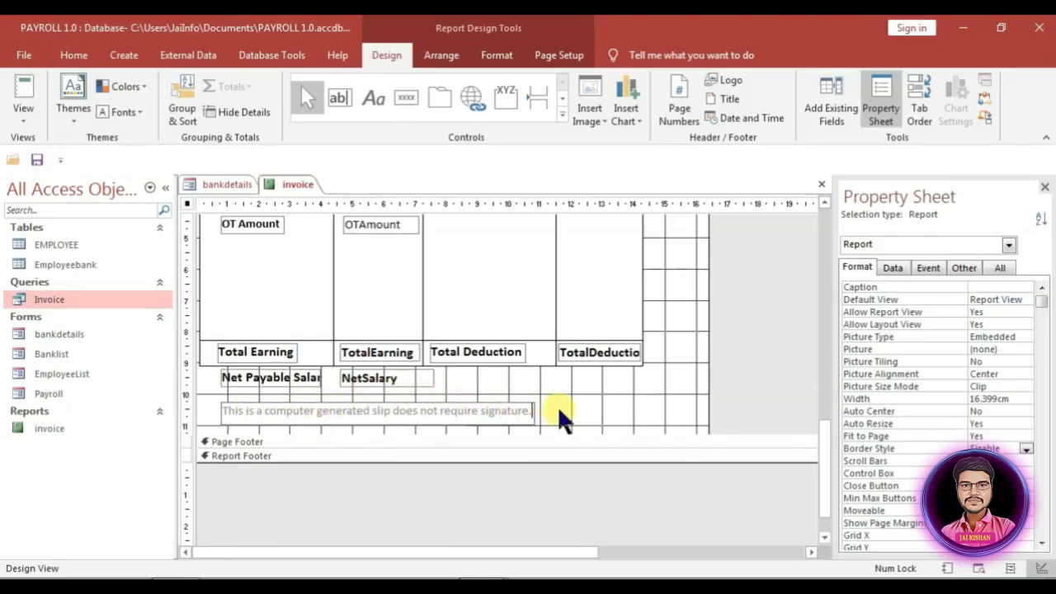
key(Return)
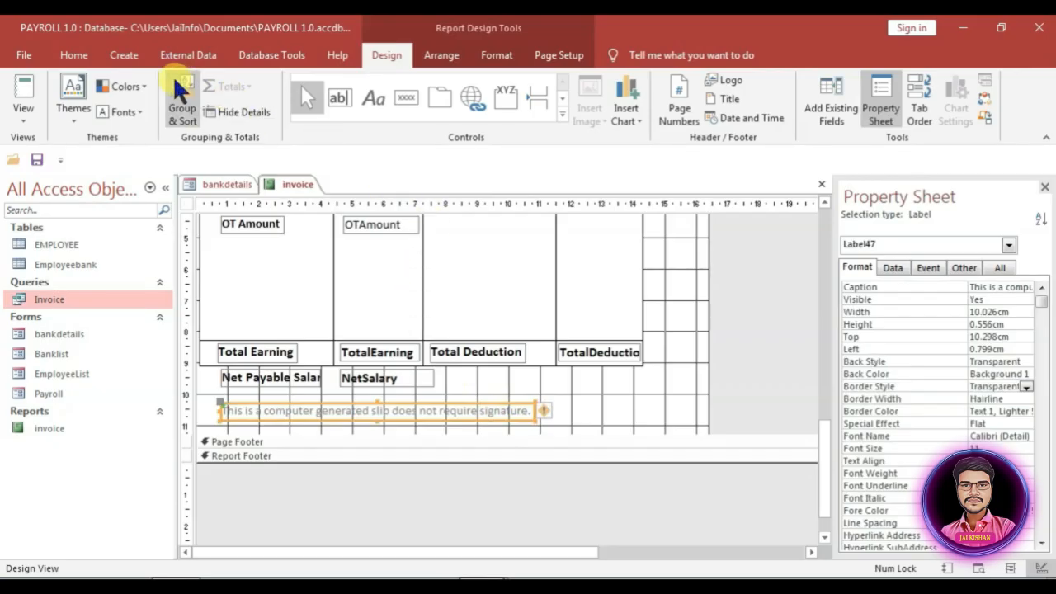
Step: Copy the OT Amount label's bold formatting onto the signature note with Format Painter
click(264, 224)
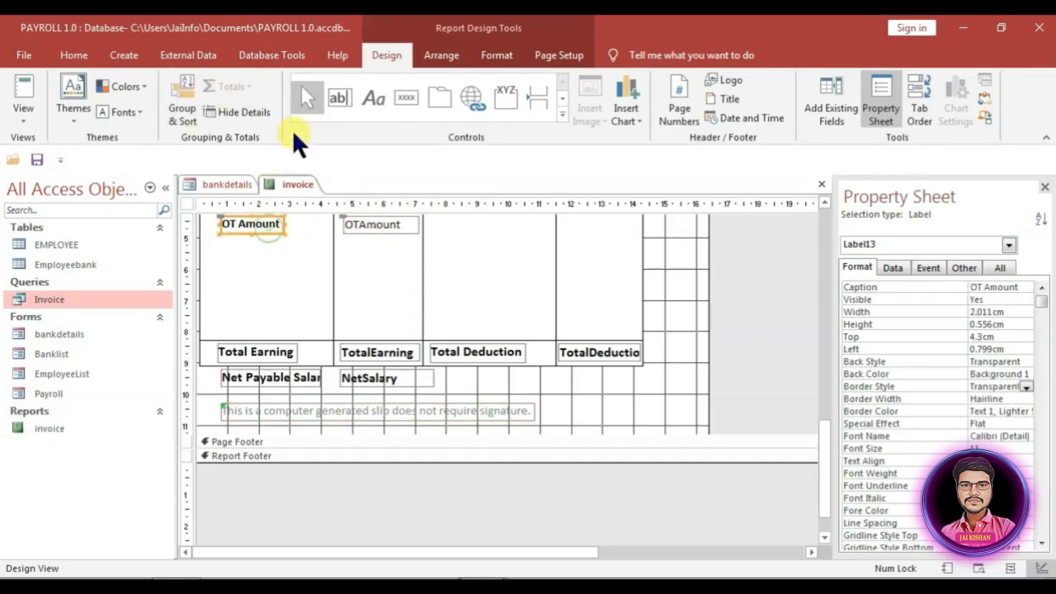
click(493, 55)
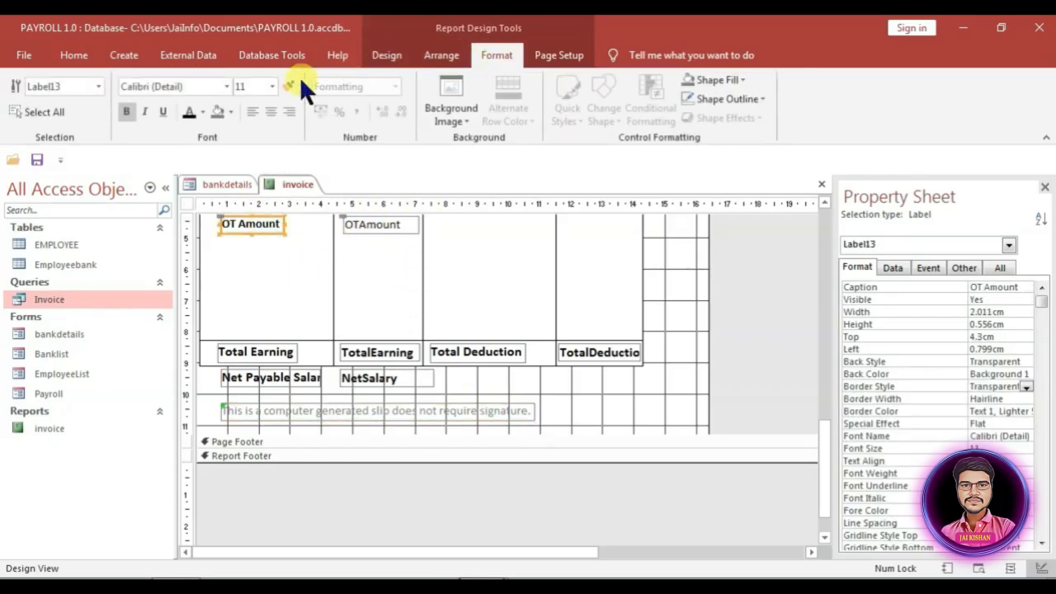
click(290, 85)
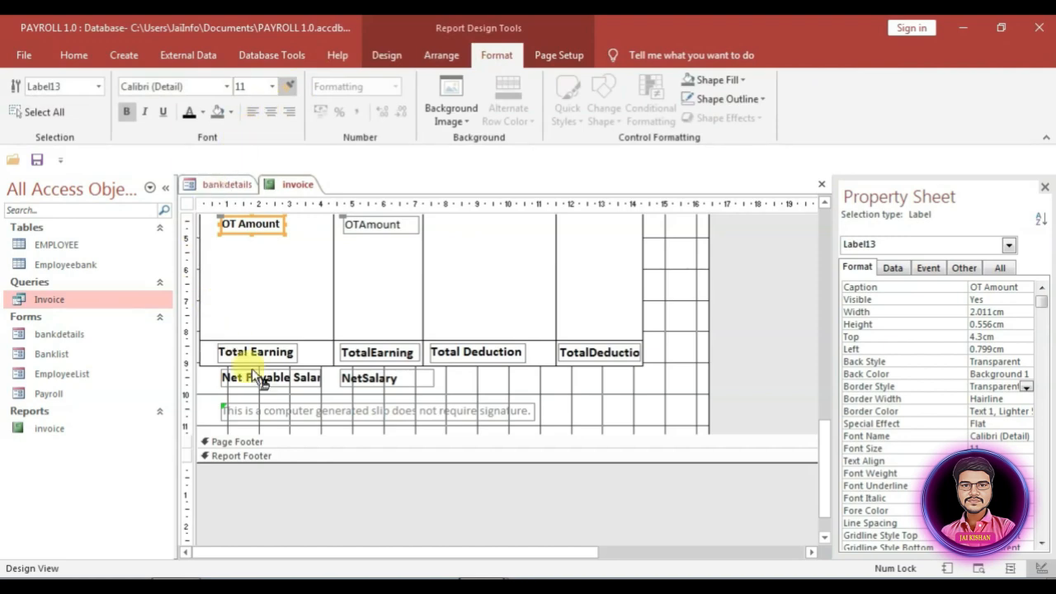
click(311, 414)
click(485, 403)
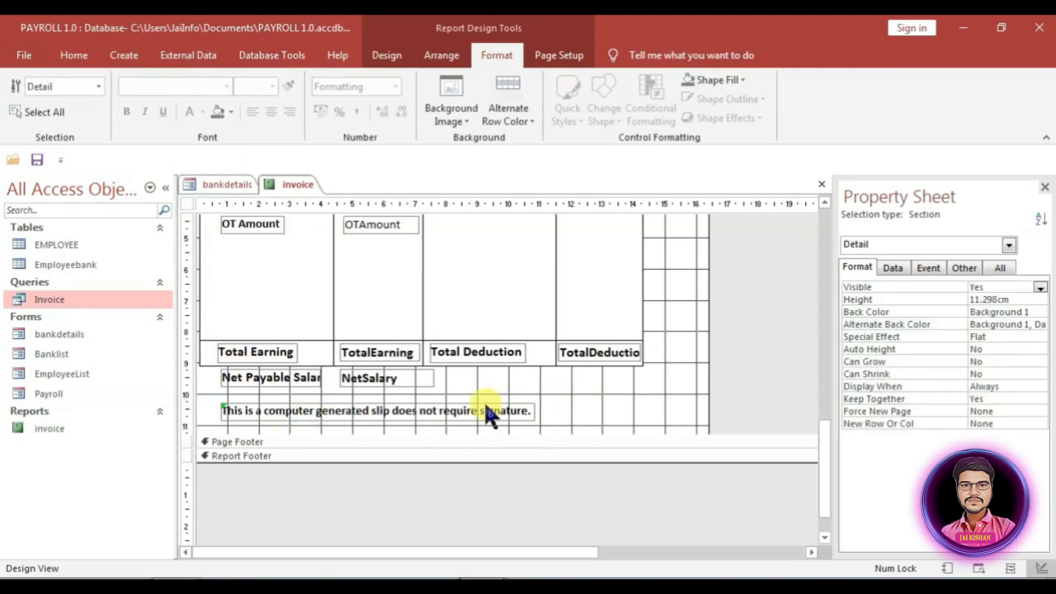
scroll(578, 445, up, 3)
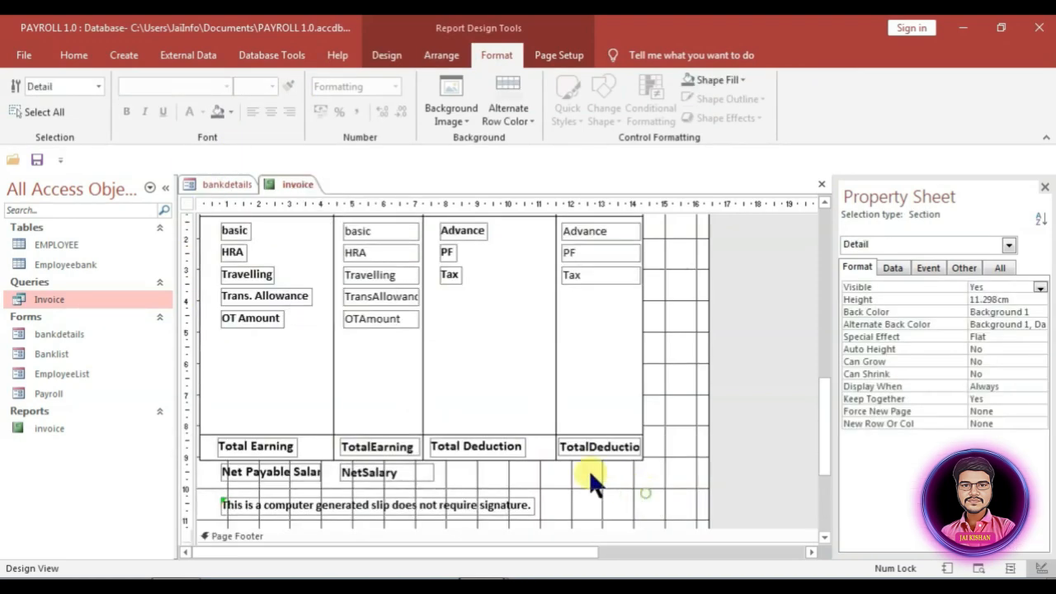
Step: Print-preview the invoice report at full size, then close bankdetails, saving its design changes
right_click(297, 182)
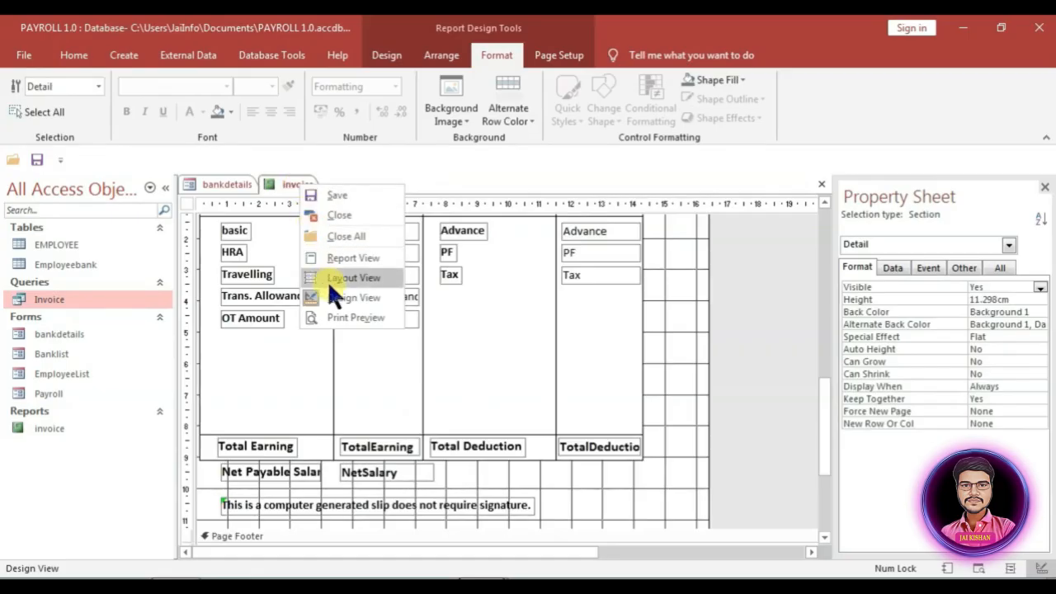
click(339, 314)
click(594, 290)
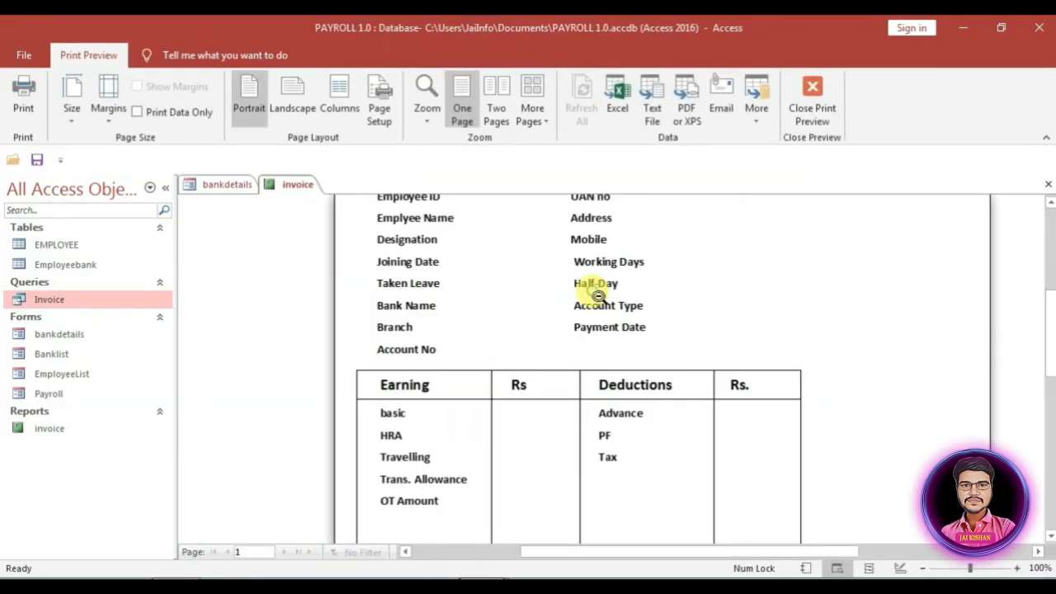
scroll(588, 478, up, 3)
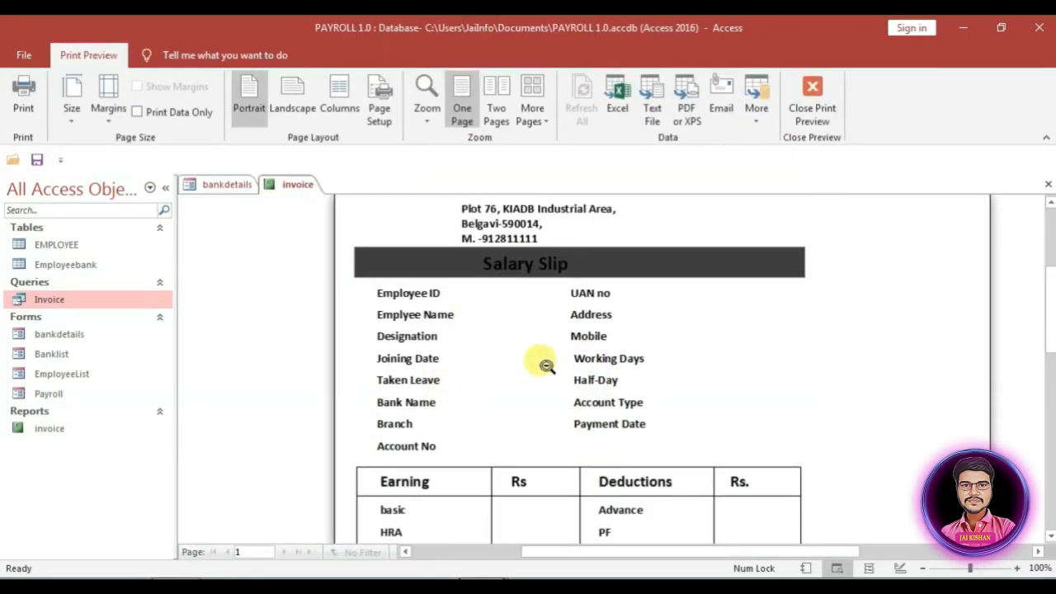
scroll(552, 340, down, 3)
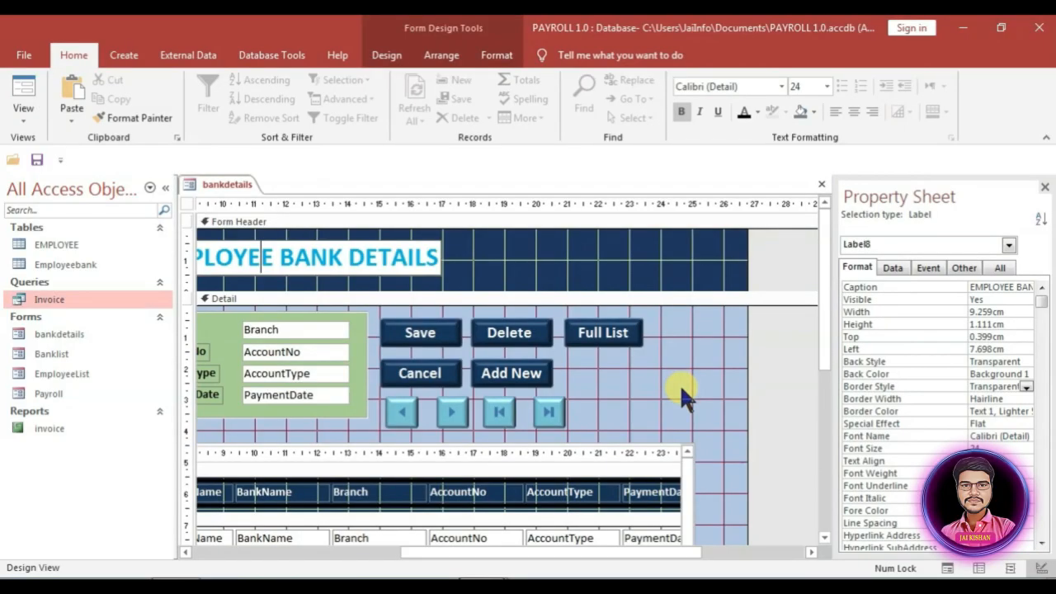
key(ctrl+w)
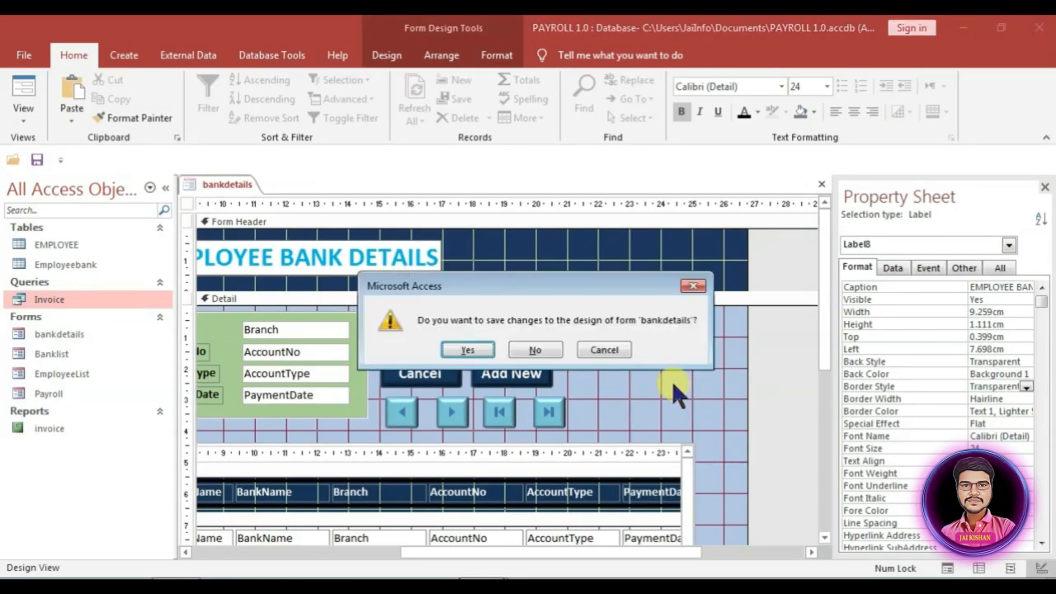
click(460, 347)
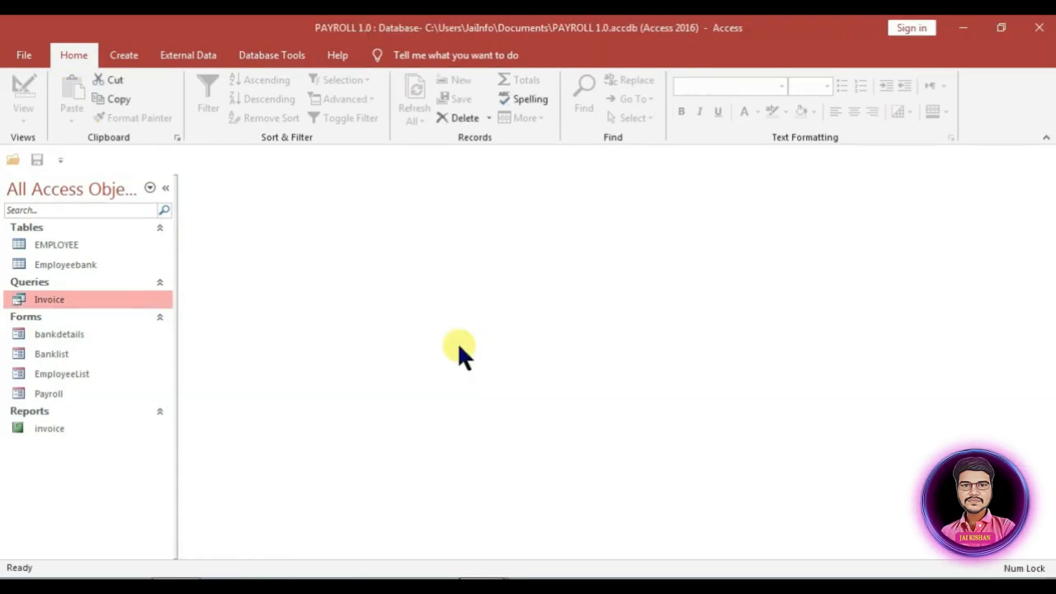
Step: Open the Payroll form in Design View and narrow the form to about 30.7 cm
right_click(61, 394)
click(131, 221)
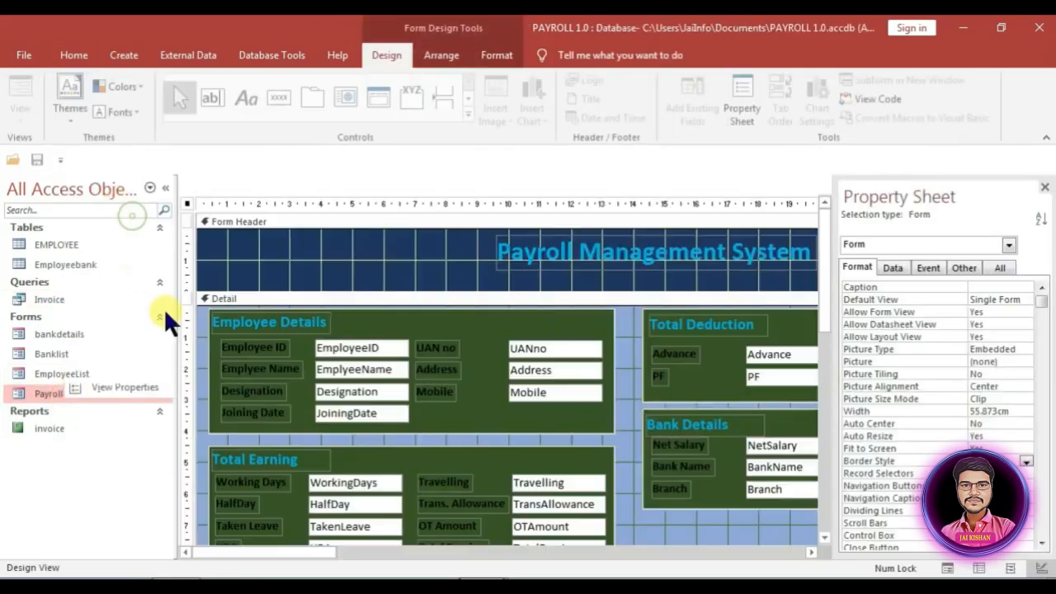
drag(311, 552, 492, 504)
scroll(622, 481, down, 3)
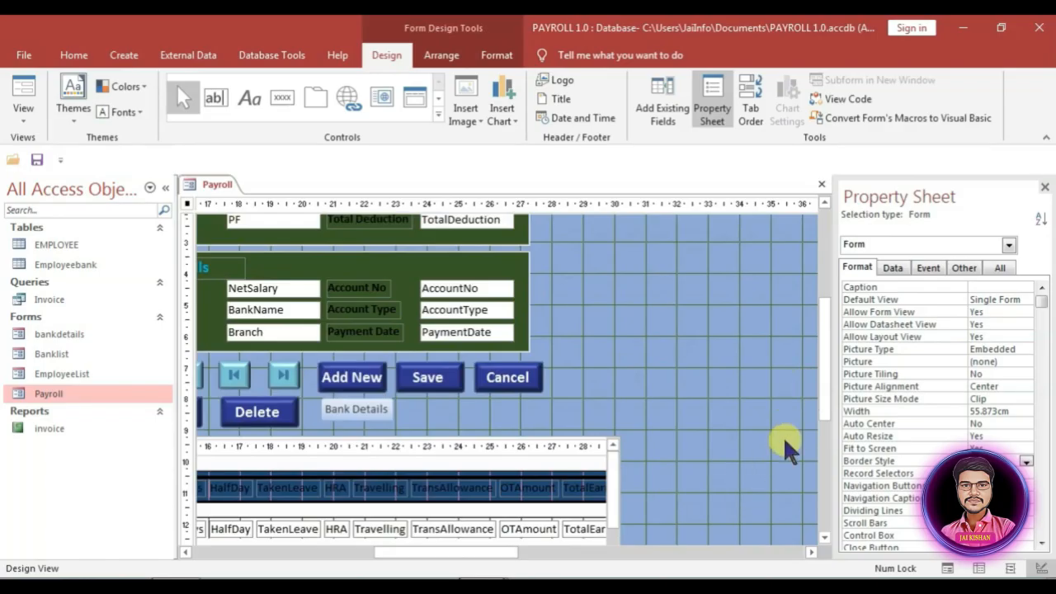
drag(468, 552, 760, 546)
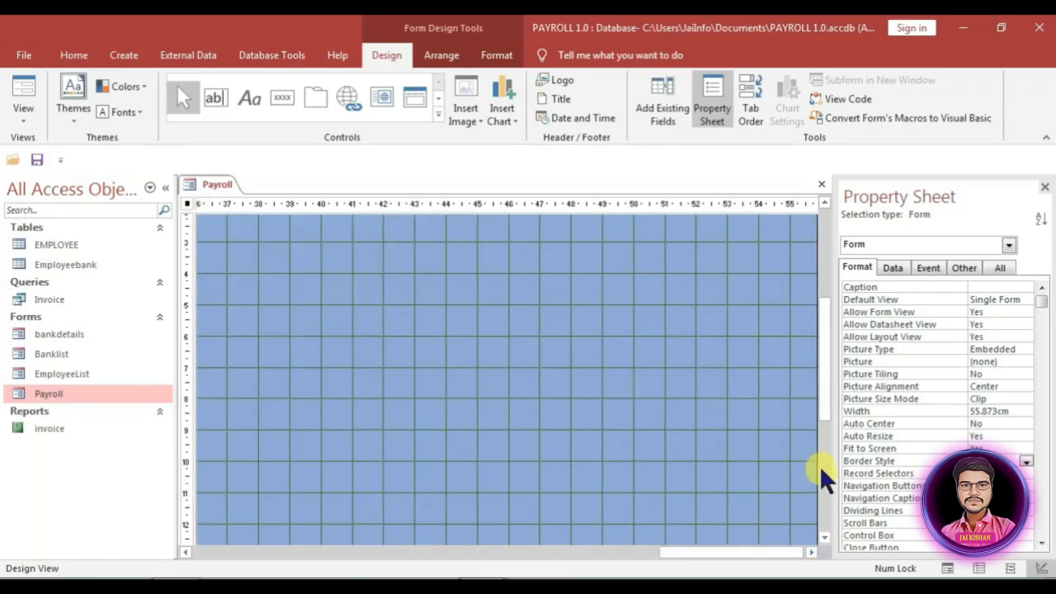
drag(816, 448, 429, 363)
drag(718, 552, 481, 551)
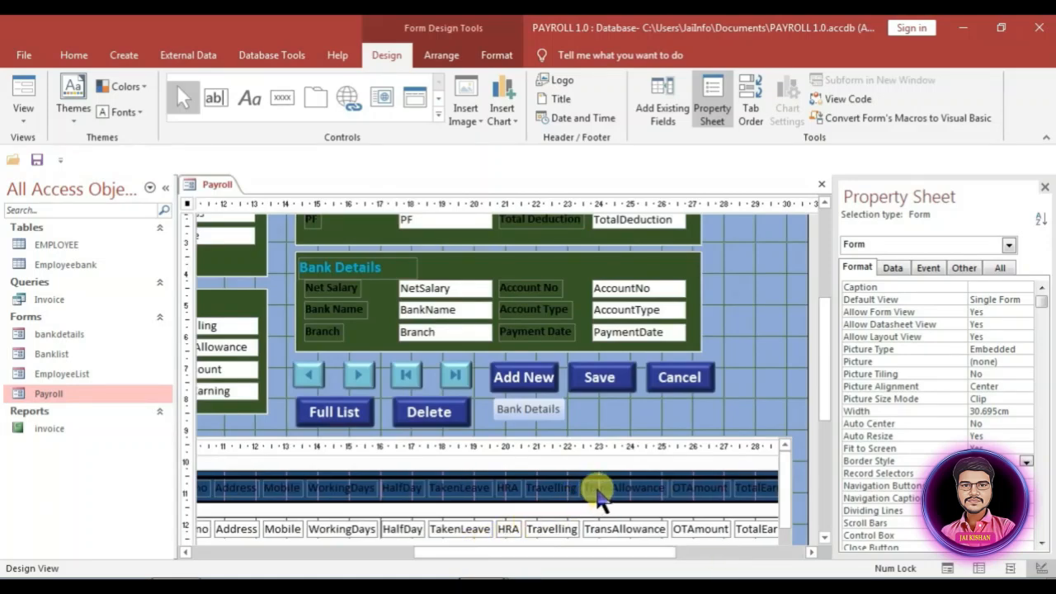
scroll(598, 487, up, 2)
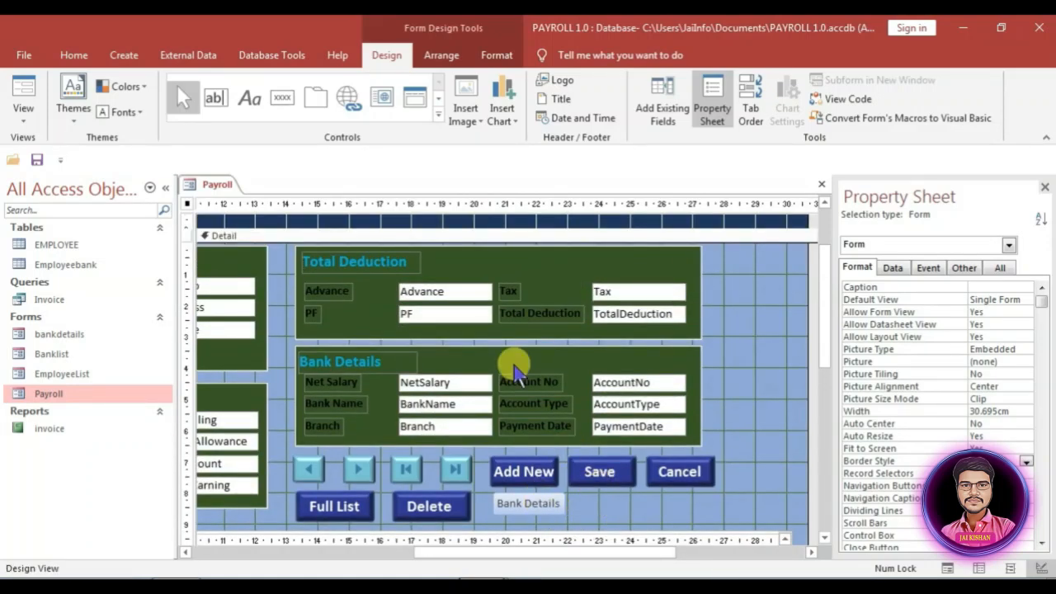
Step: Add a text button beside Bank Details that previews the invoice report
click(282, 98)
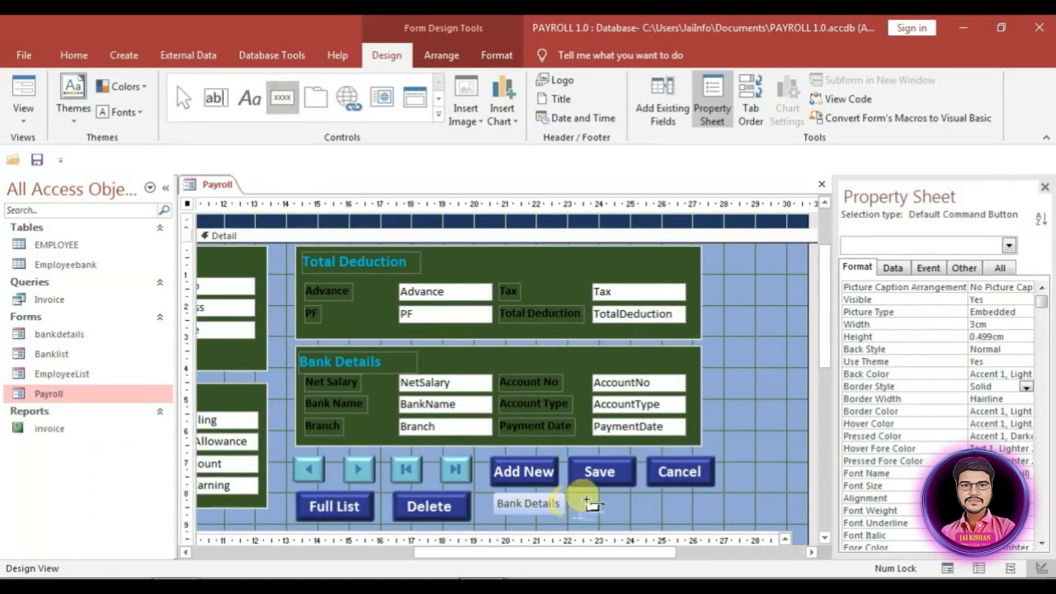
click(583, 497)
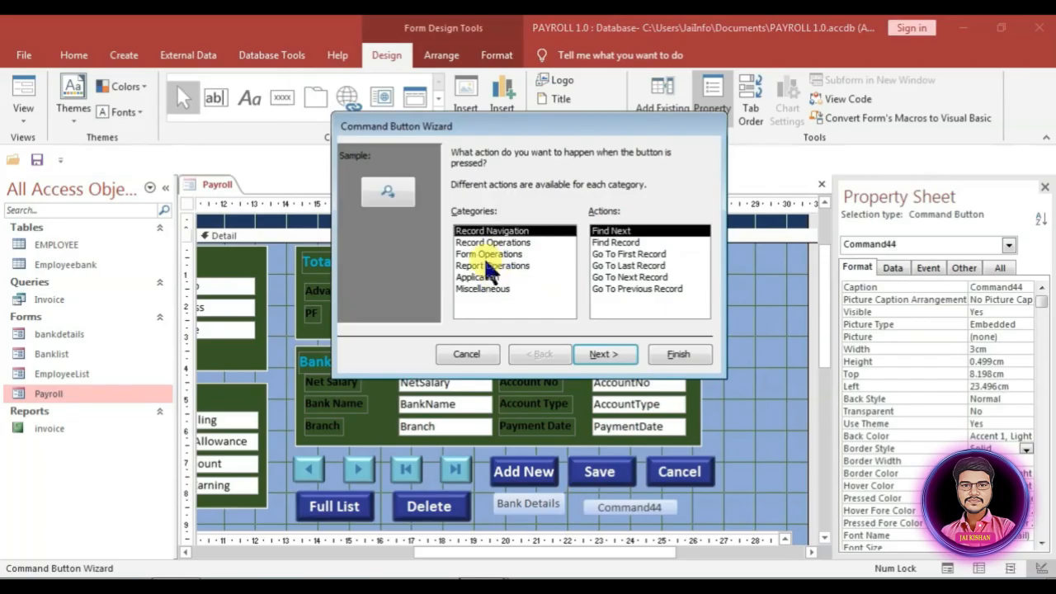
click(486, 265)
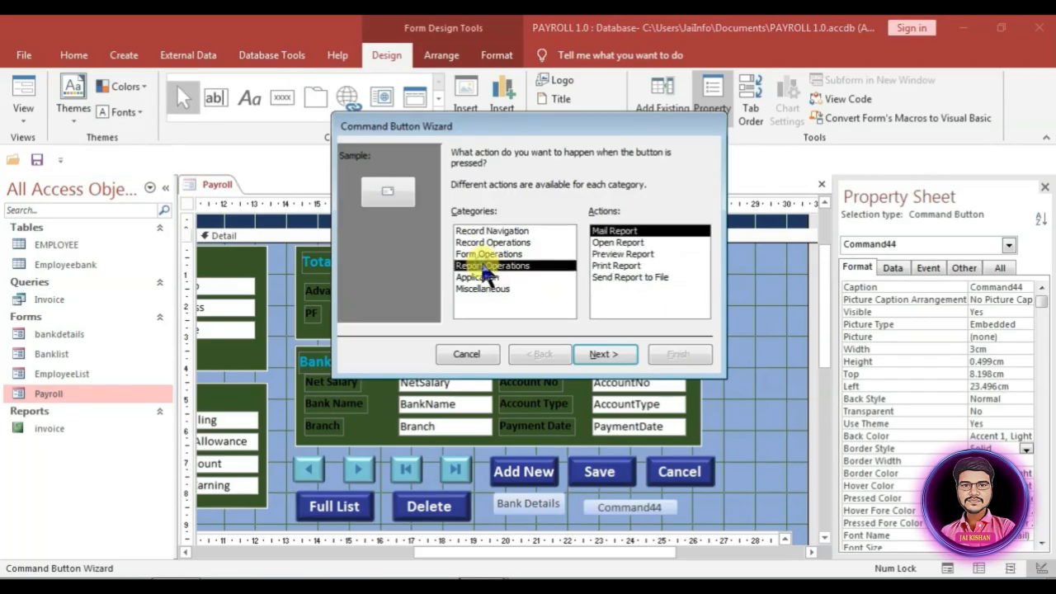
click(614, 254)
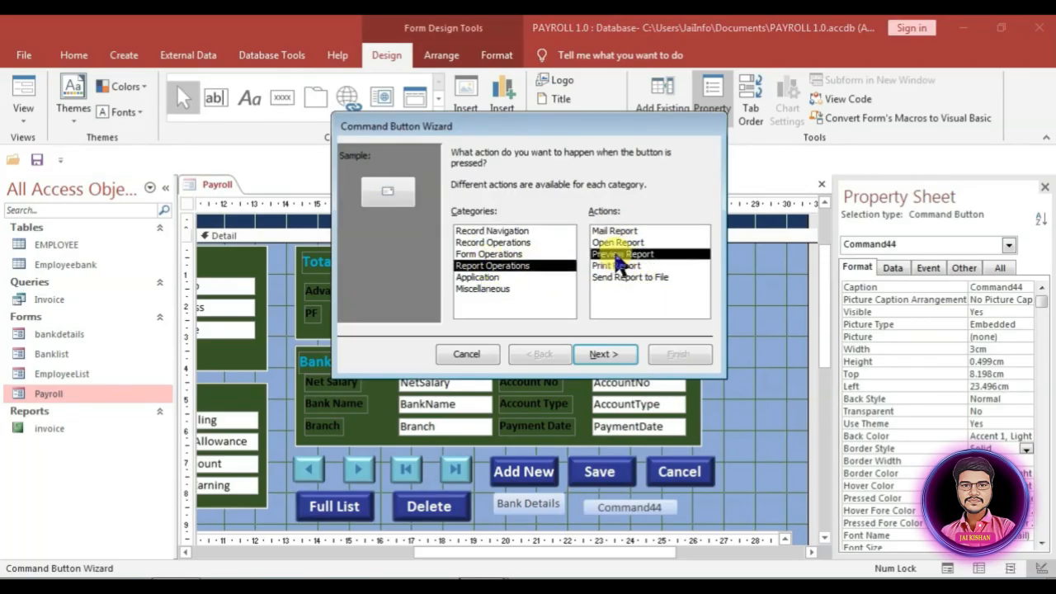
click(603, 355)
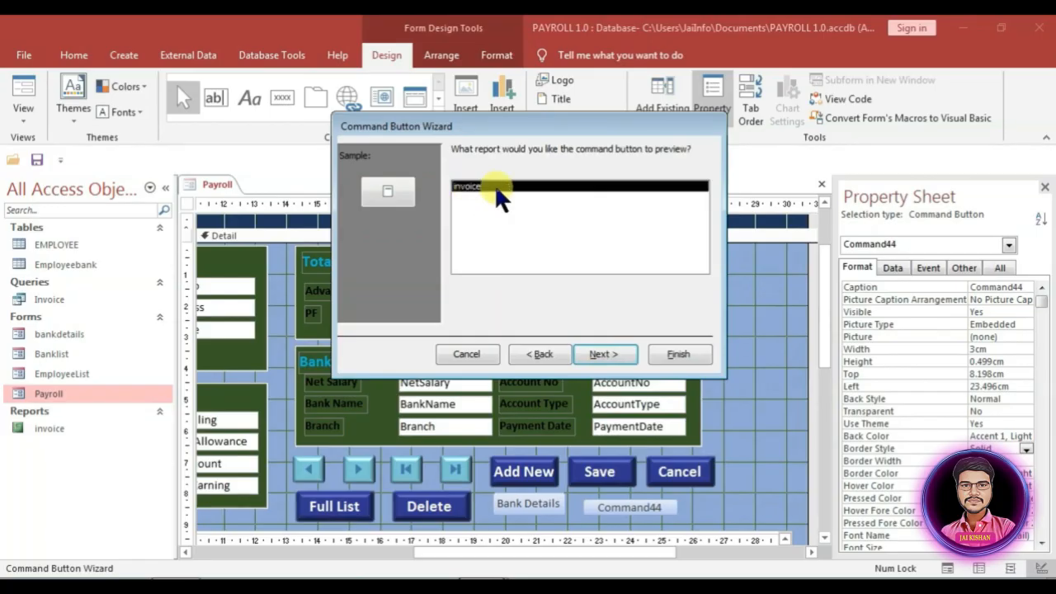
click(616, 351)
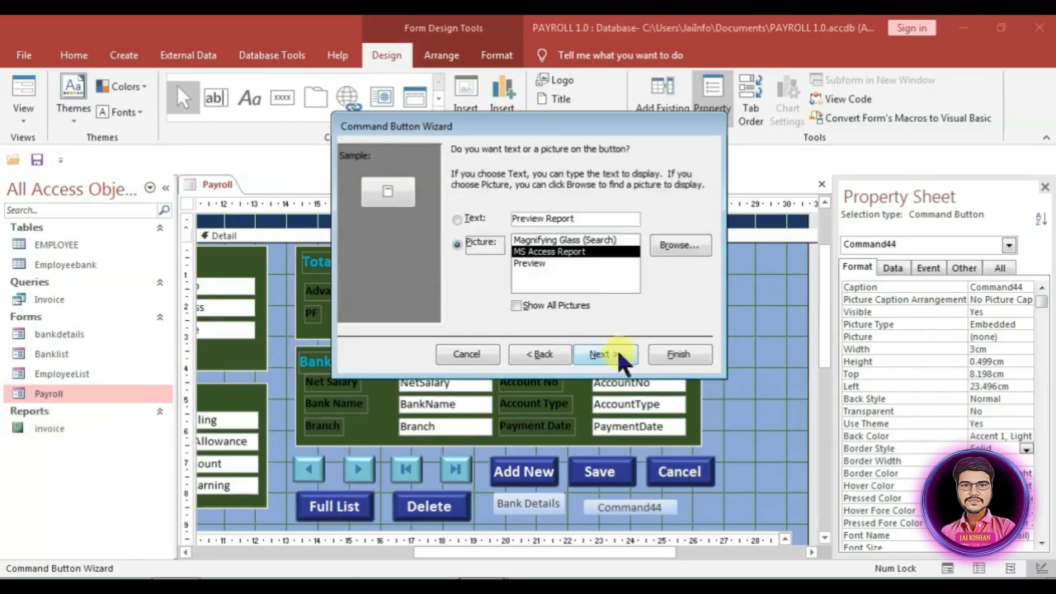
click(459, 220)
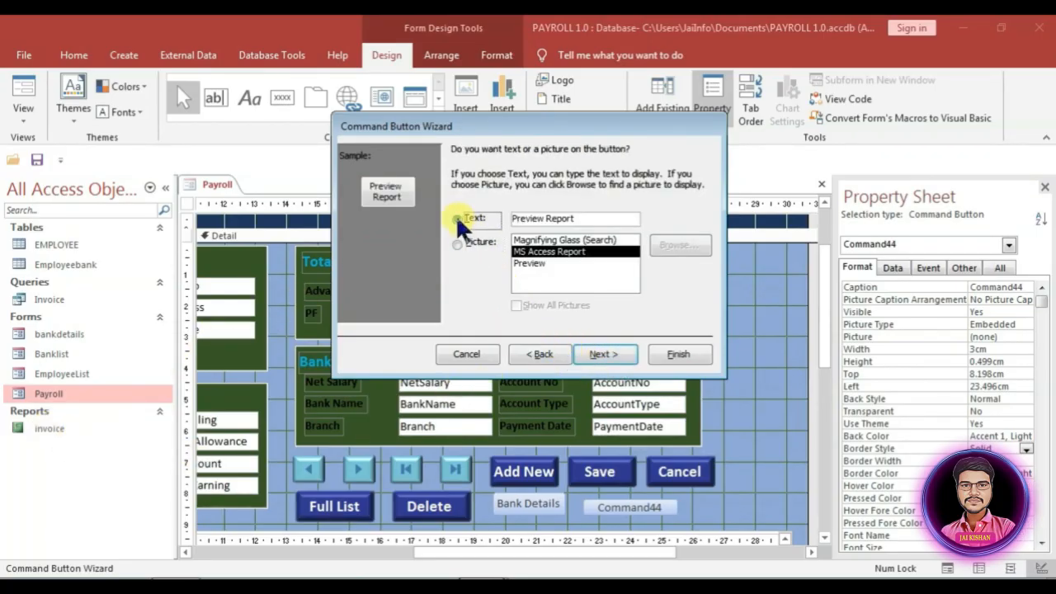
click(622, 351)
click(688, 352)
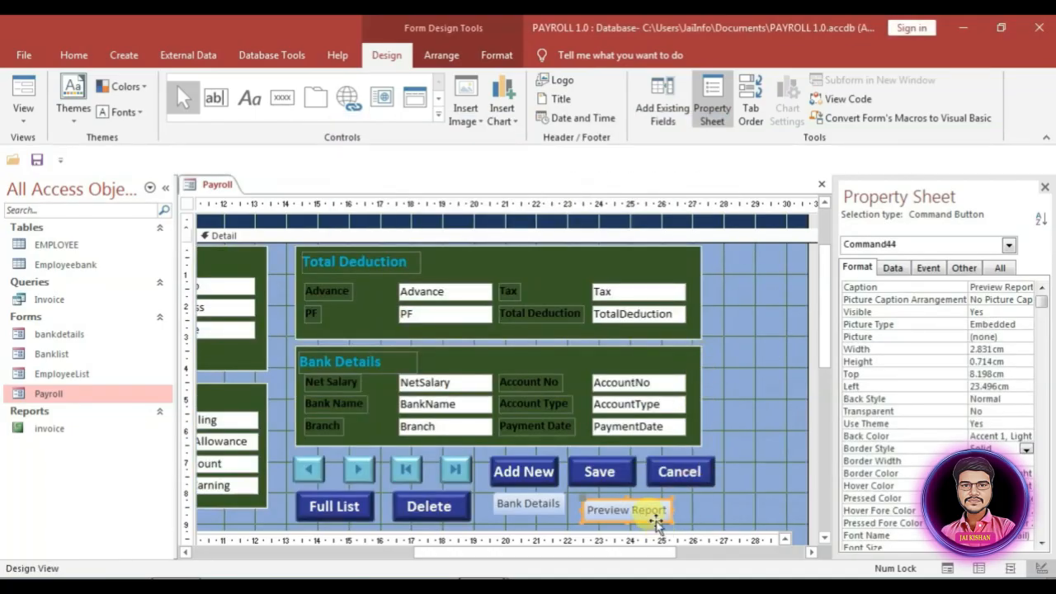
Step: Change the button caption from 'Preview Report' to 'Print Preview'
double_click(650, 510)
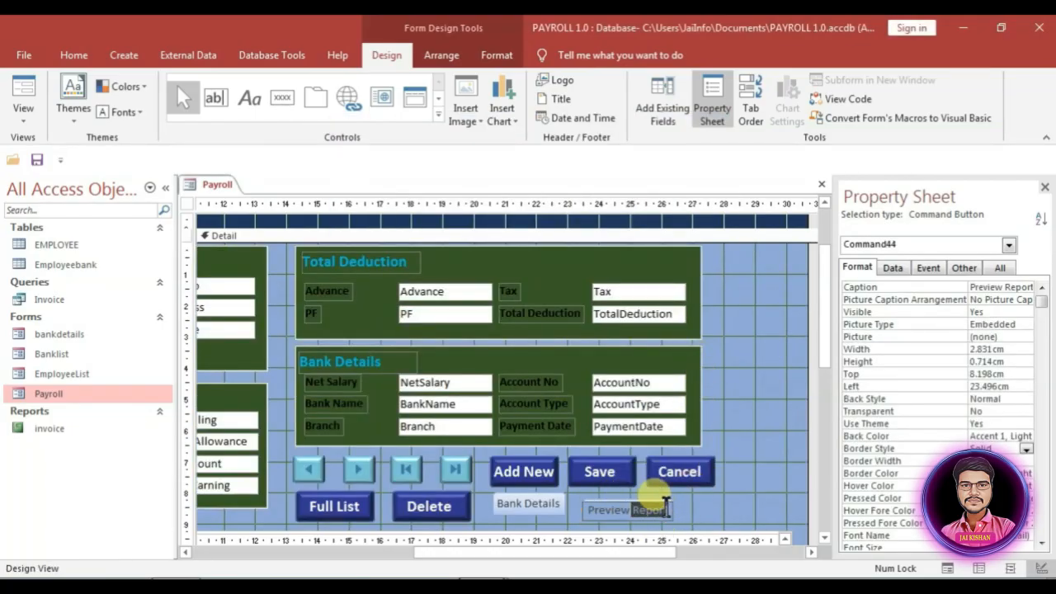
key(BackSpace)
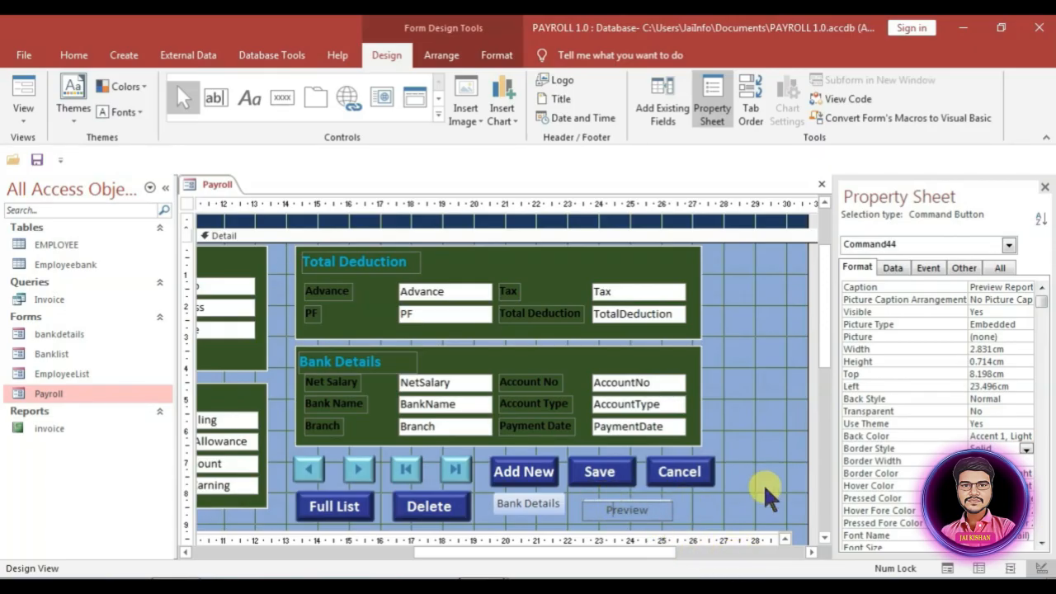
text(Print)
Step: Add a printer-picture button beside Print Preview that prints the invoice report
click(717, 512)
click(274, 99)
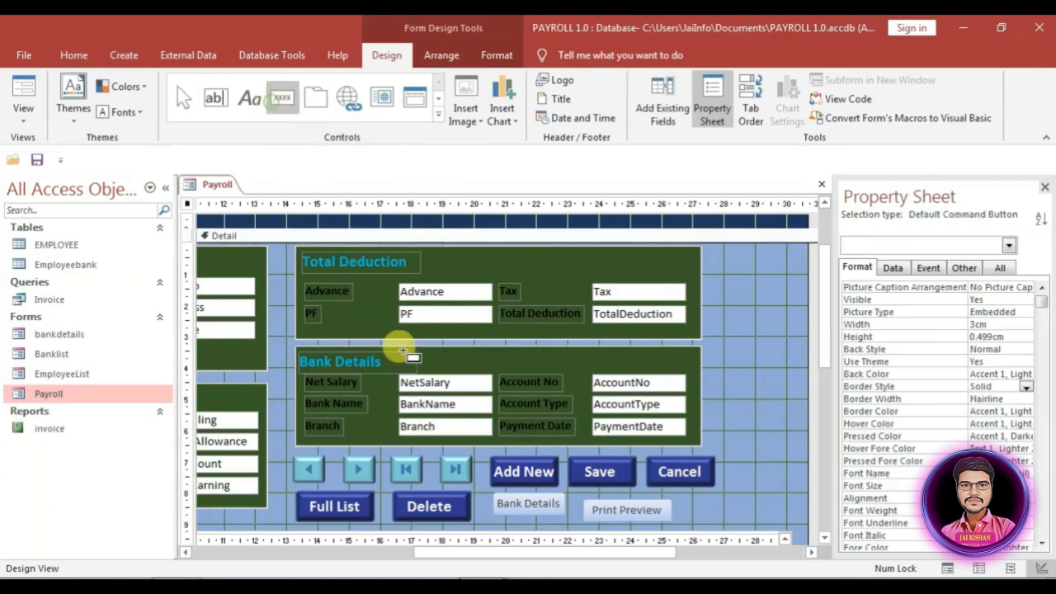
click(687, 502)
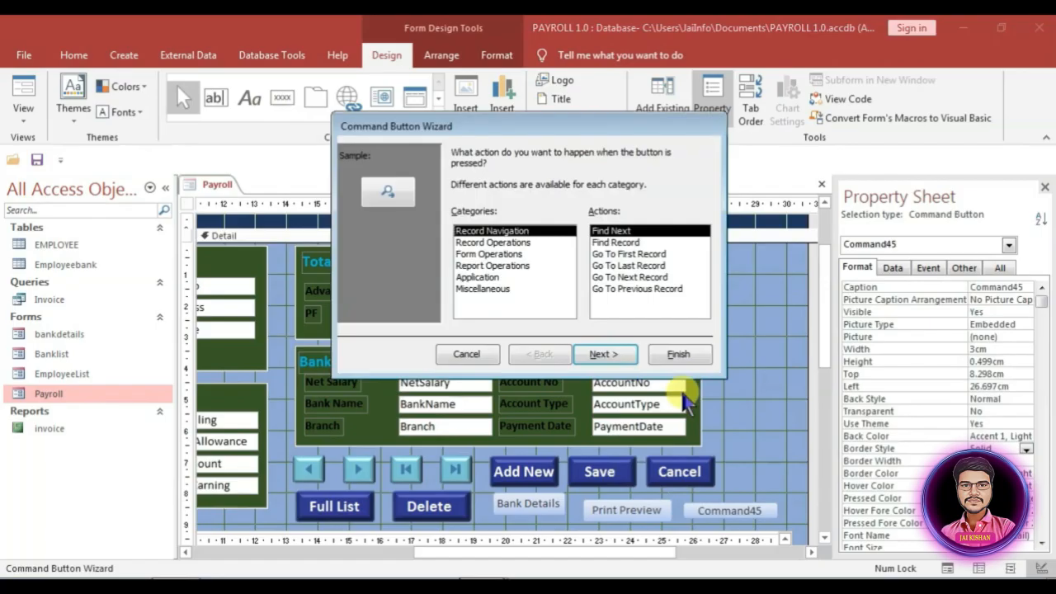
click(483, 265)
click(610, 266)
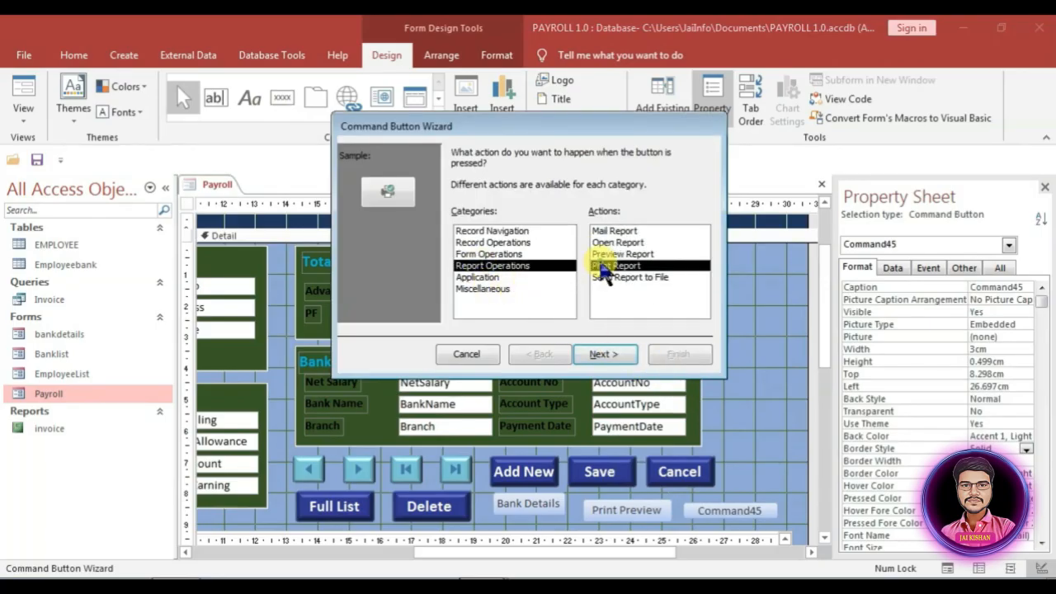
click(611, 354)
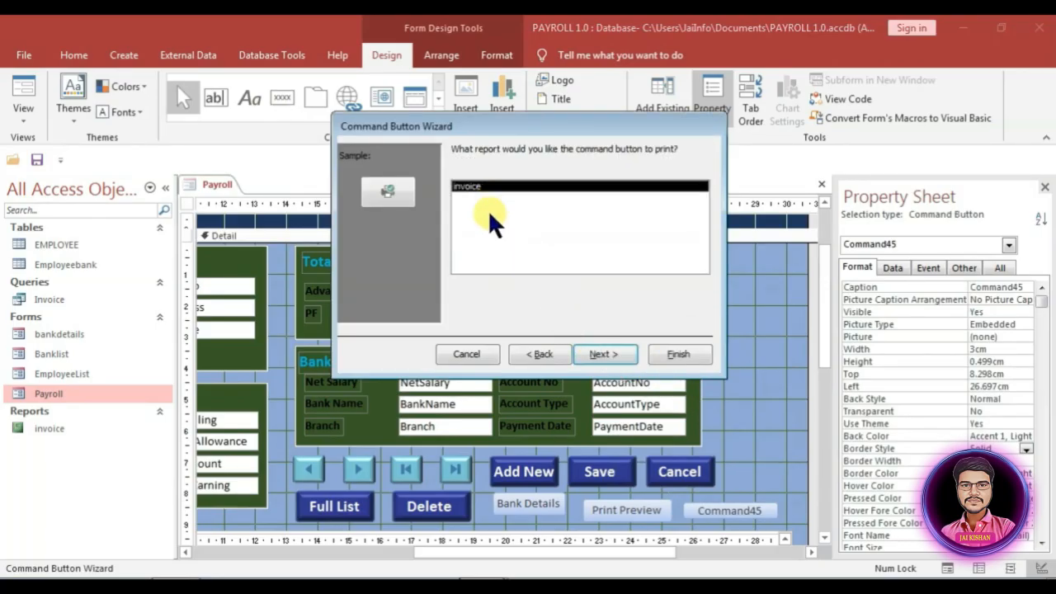
click(613, 355)
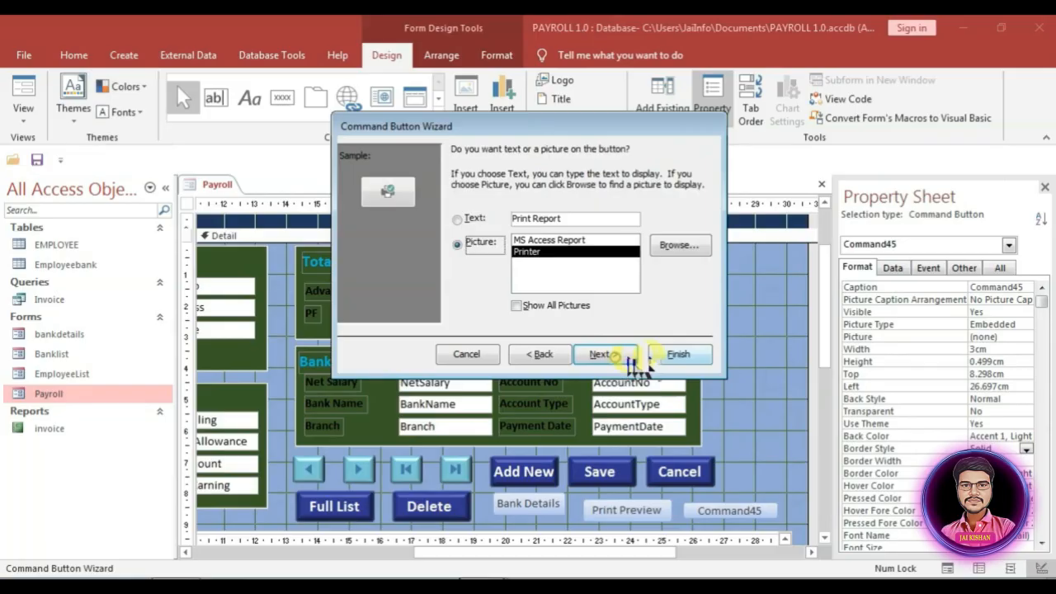
click(676, 354)
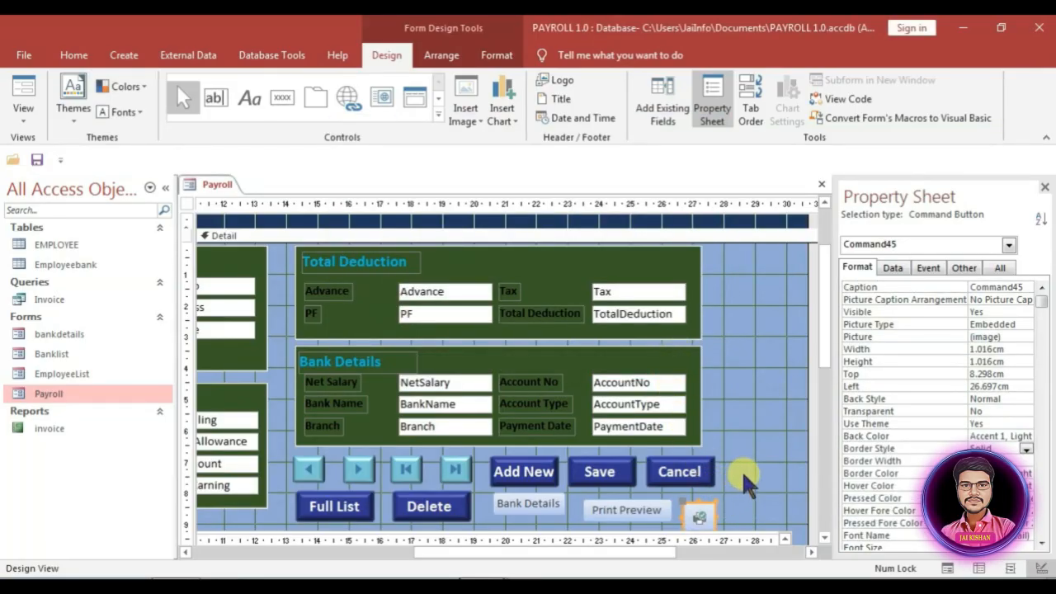
Step: Pick up the Cancel button's formatting with Format Painter
click(758, 462)
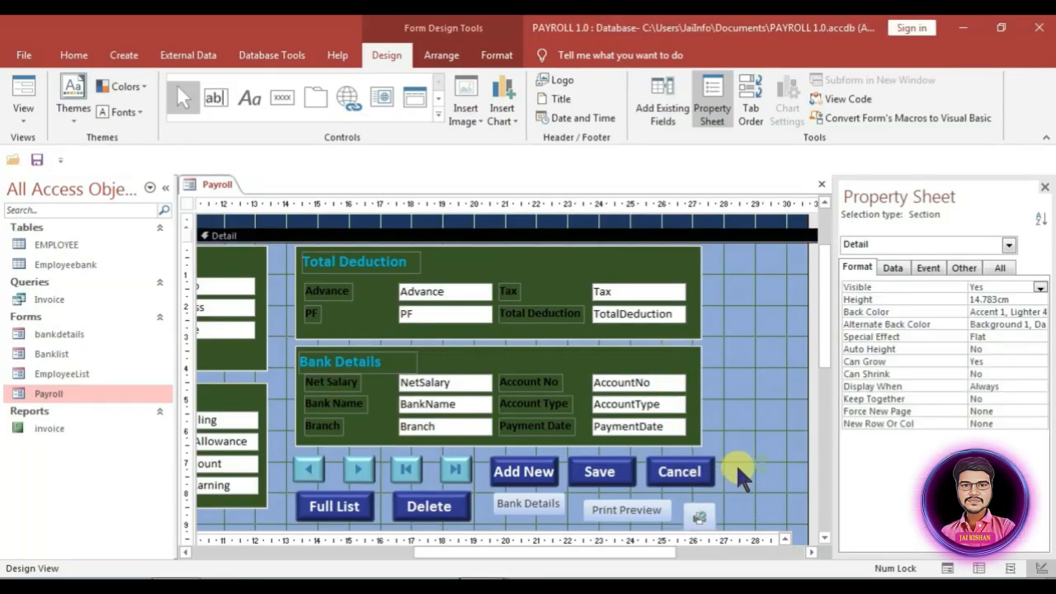
scroll(738, 469, down, 3)
click(672, 375)
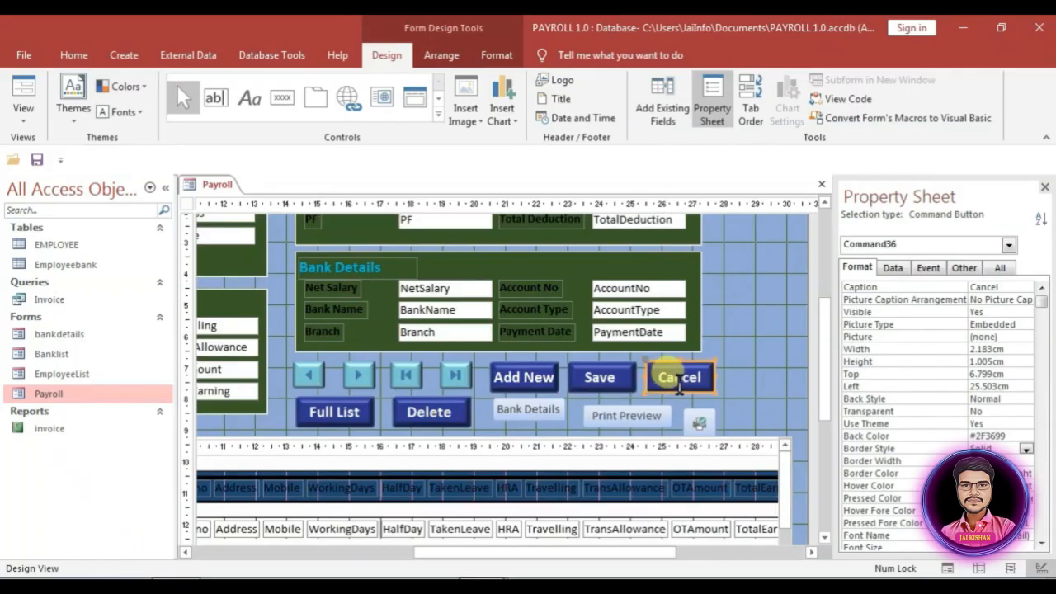
click(495, 53)
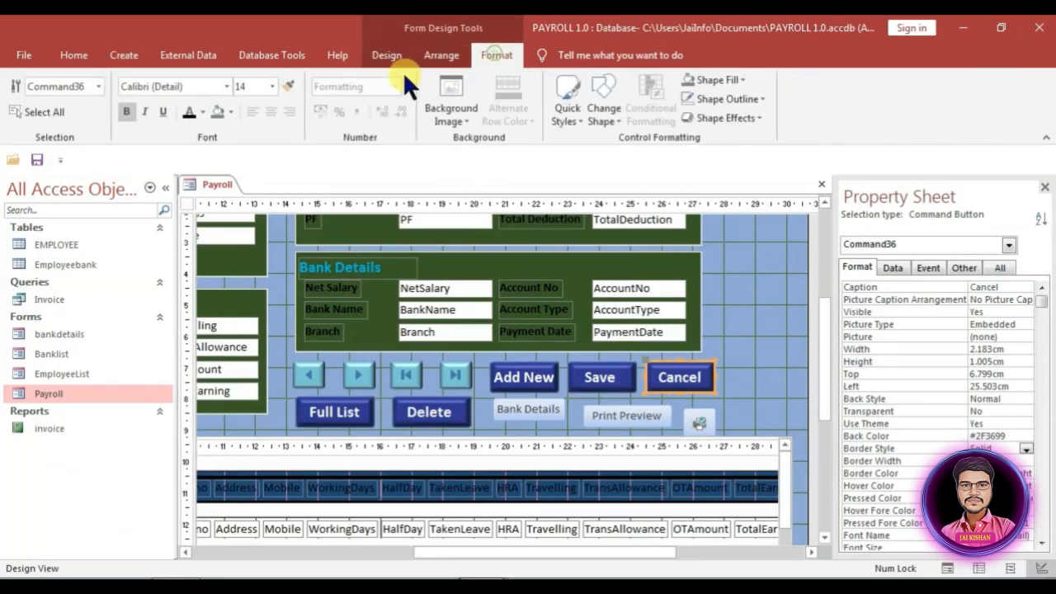
click(291, 87)
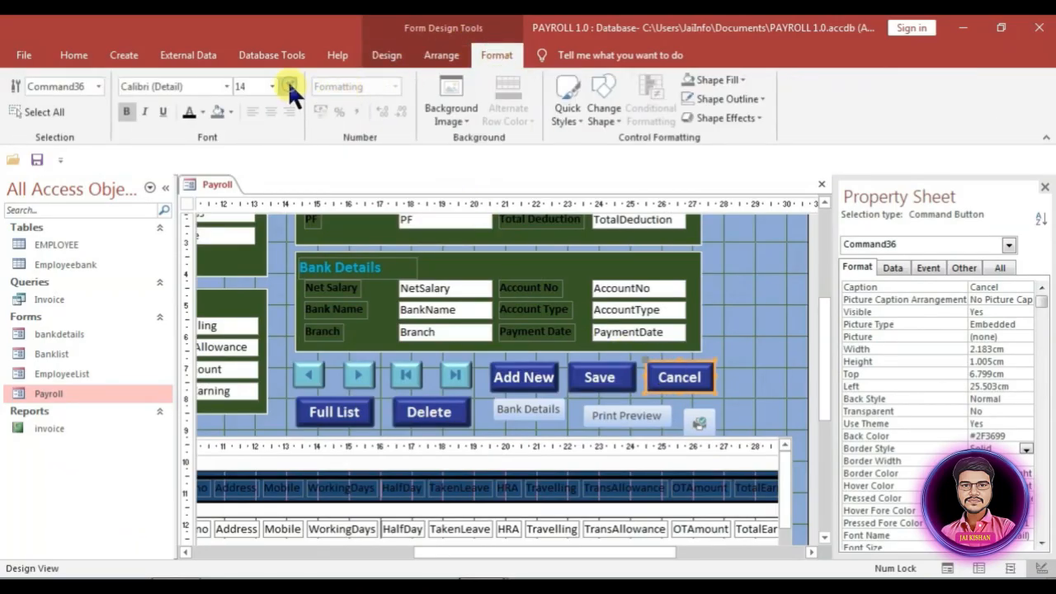
Step: Apply Cancel's dark-blue style to Bank Details, Print Preview and the printer button
click(540, 404)
click(648, 421)
click(698, 424)
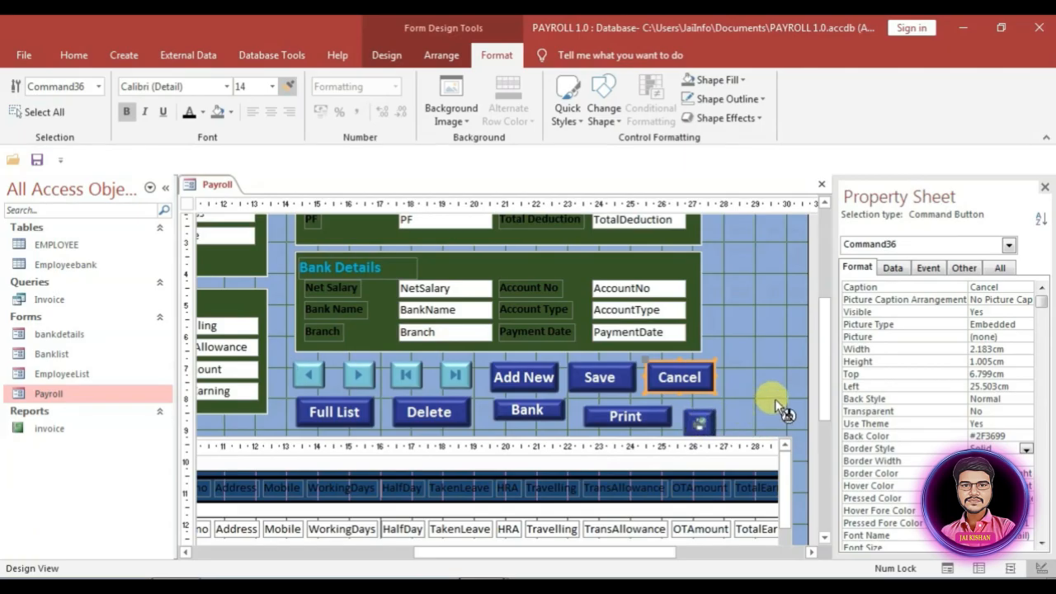
key(Escape)
Step: Set Top to 8 for all three buttons so they sit on one row
drag(716, 416, 497, 406)
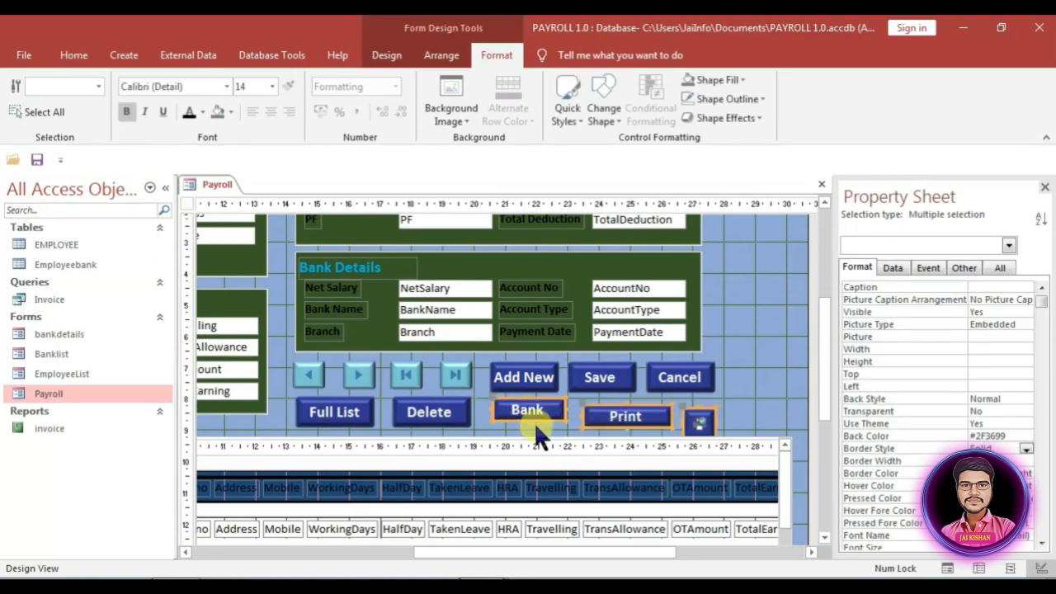
click(928, 373)
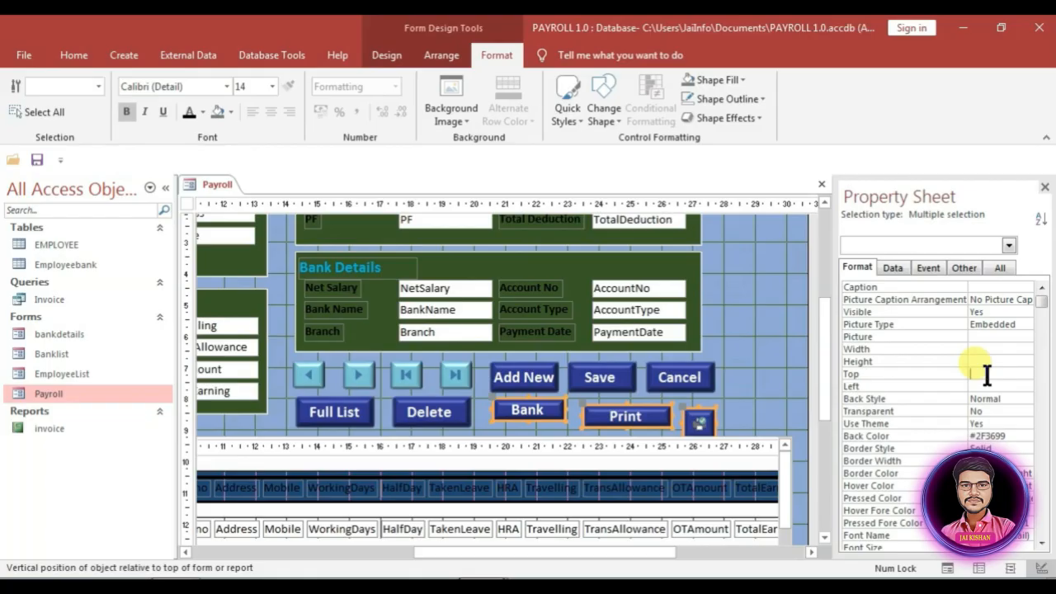
key(Return)
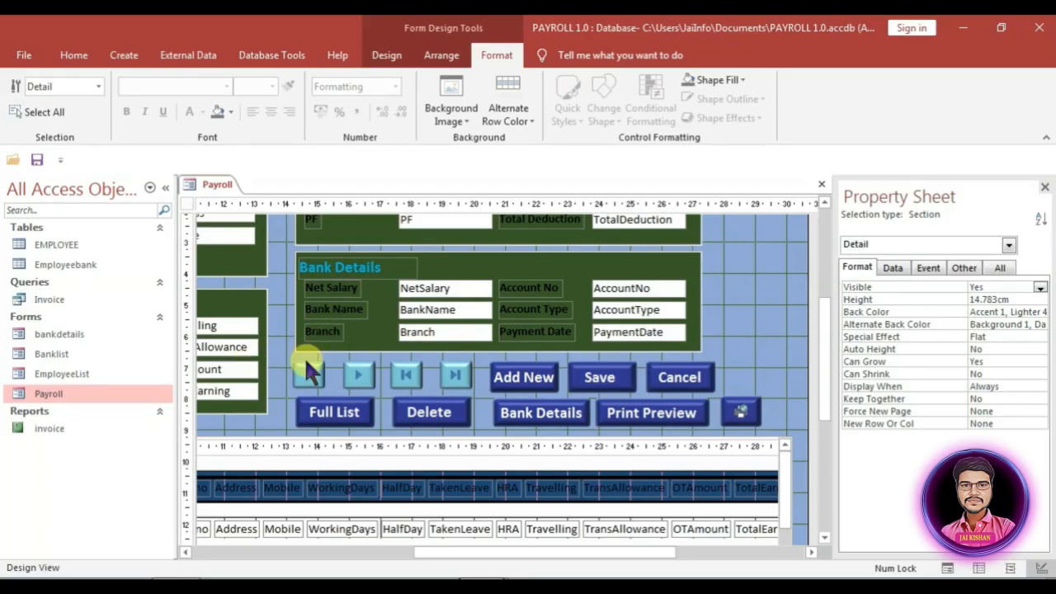
Step: Close the Payroll design, reopen Payroll in Form View and maximize its window
right_click(206, 185)
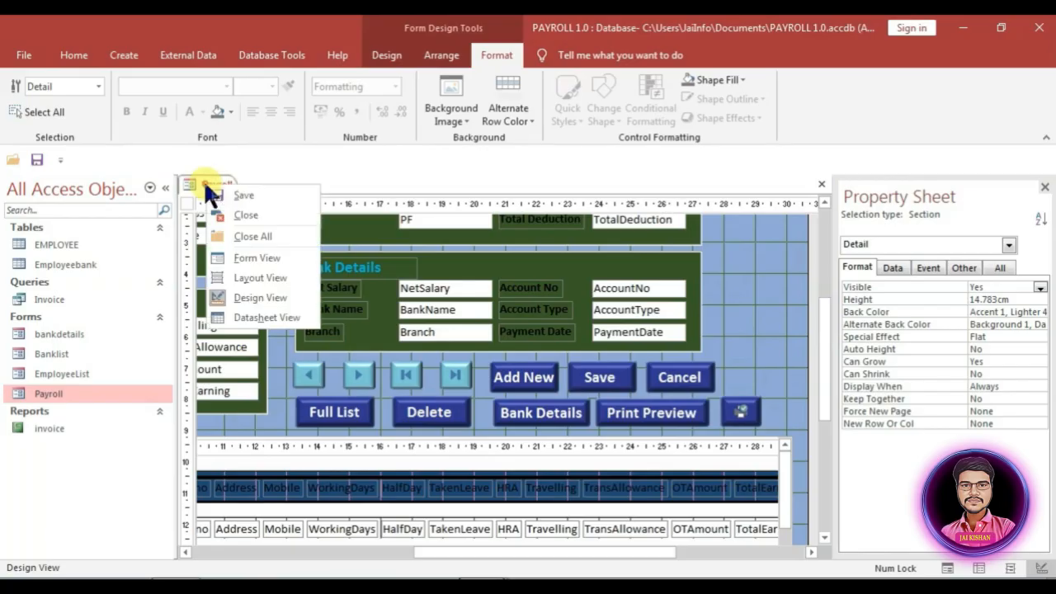
click(248, 197)
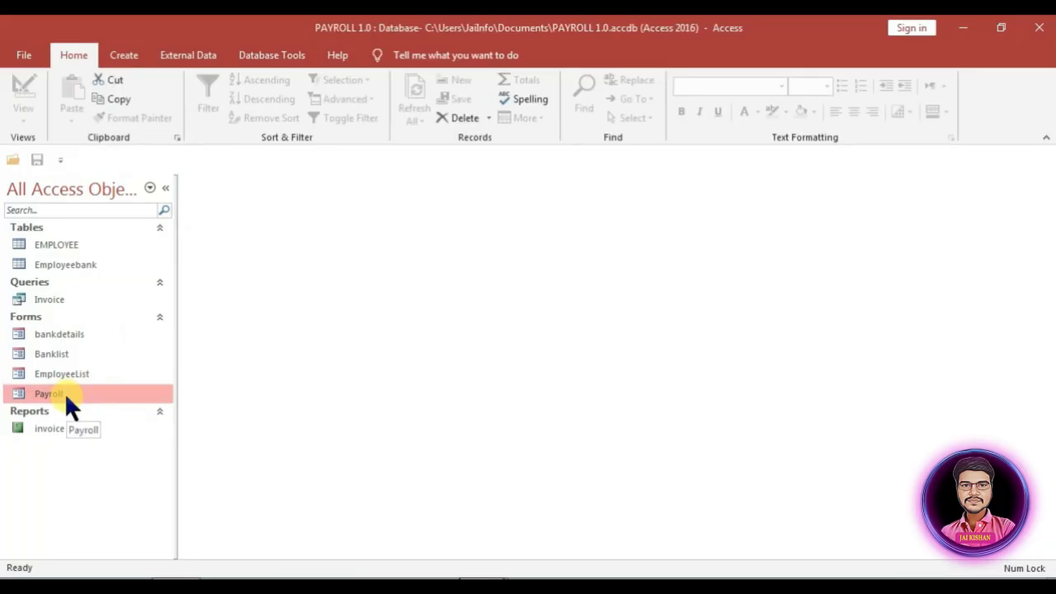
double_click(63, 392)
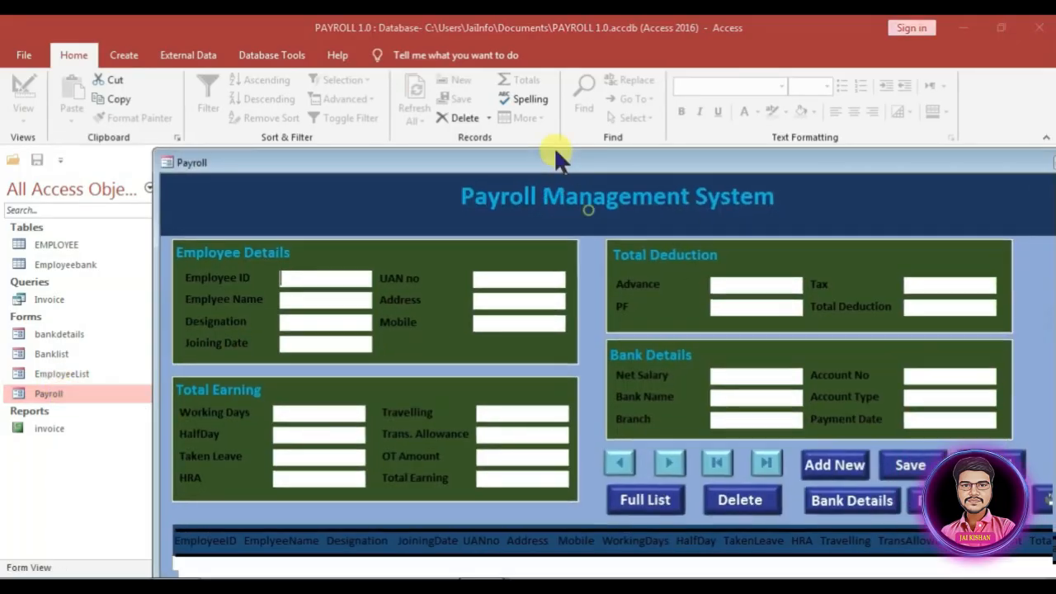
drag(557, 157, 466, 38)
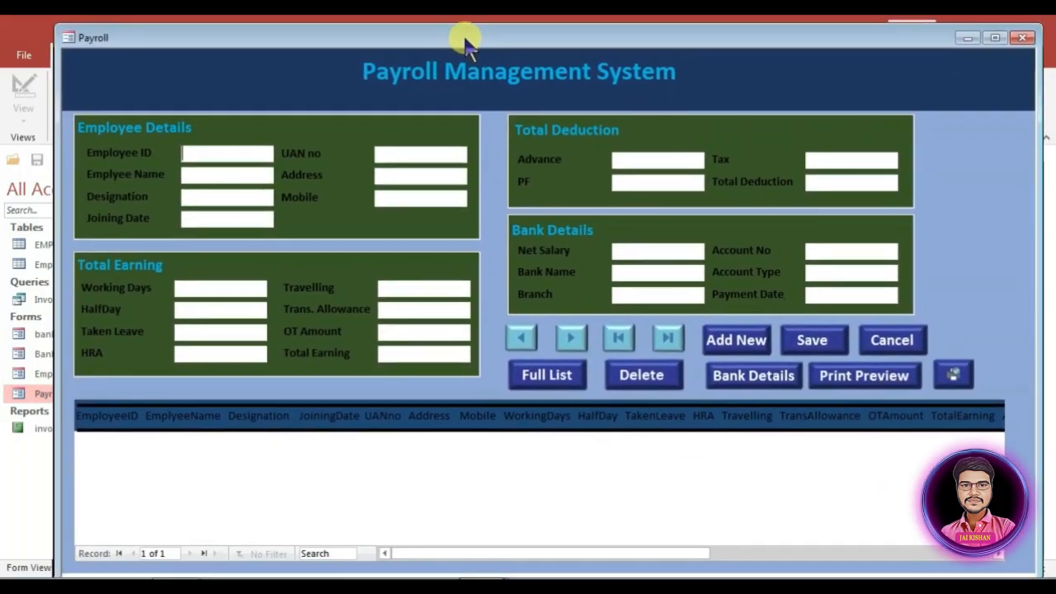
click(997, 37)
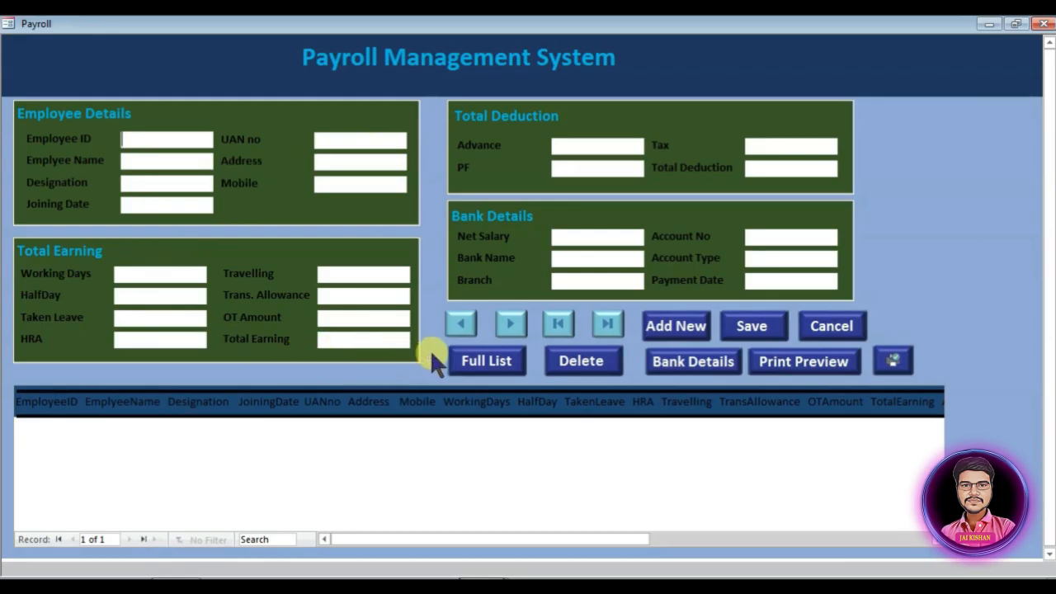
Step: Return to Design View and place a new command button right of Cancel without the wizard
right_click(920, 216)
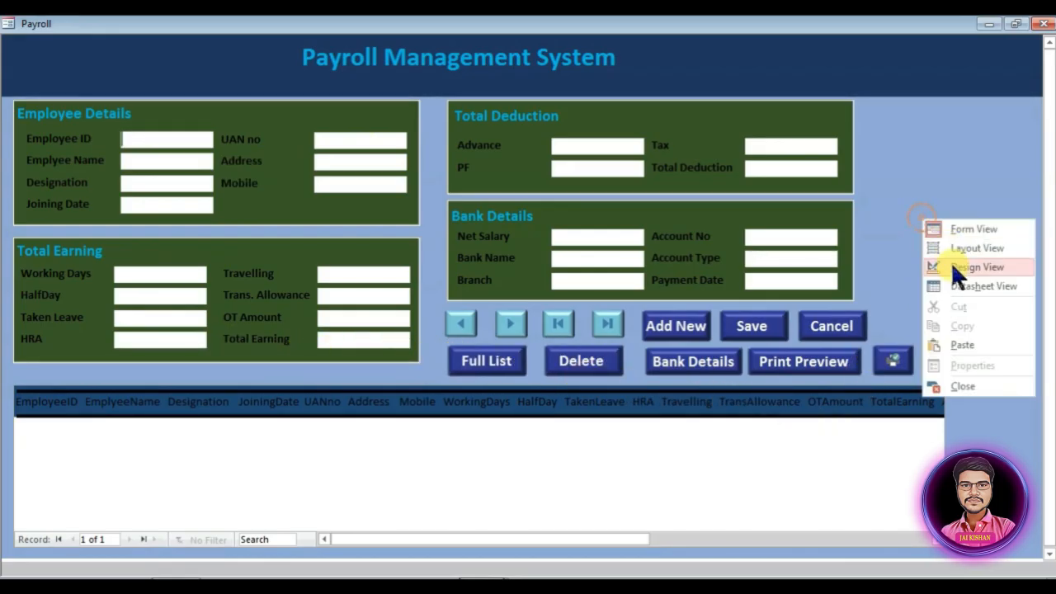
click(957, 266)
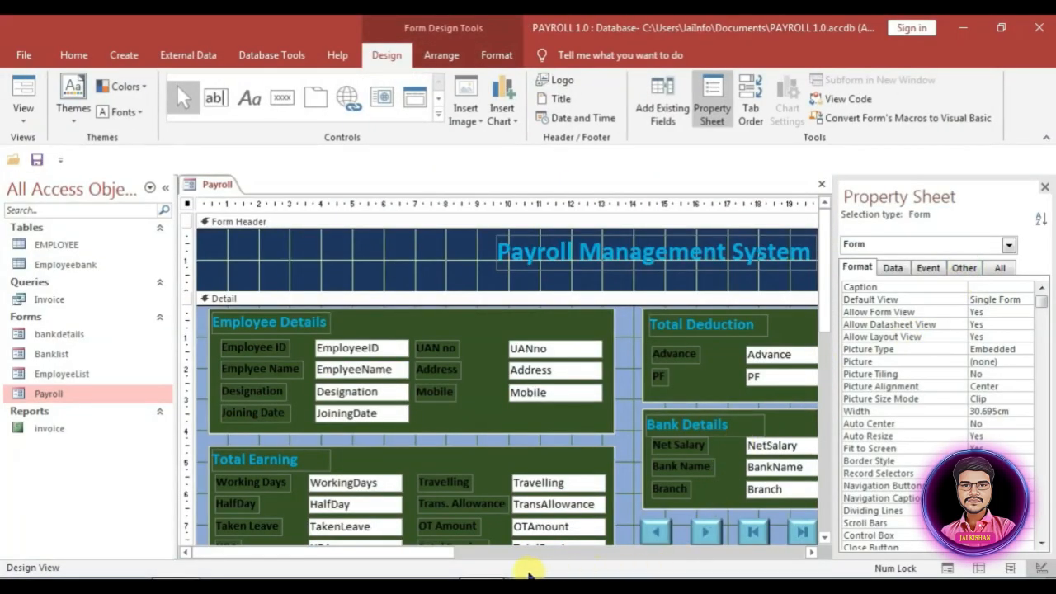
drag(427, 555, 684, 533)
scroll(737, 437, down, 3)
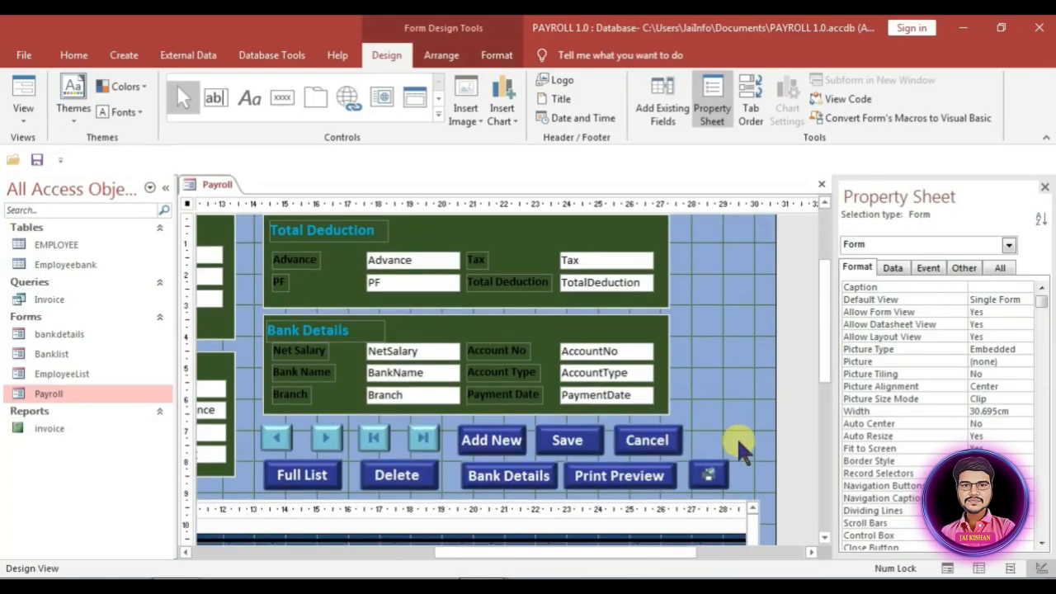
click(283, 96)
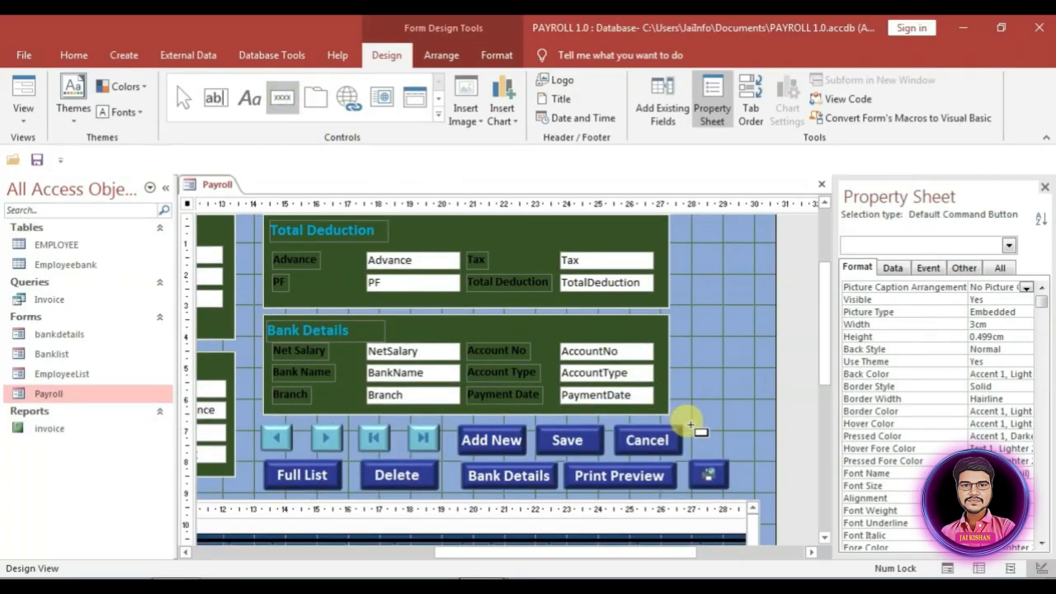
click(693, 434)
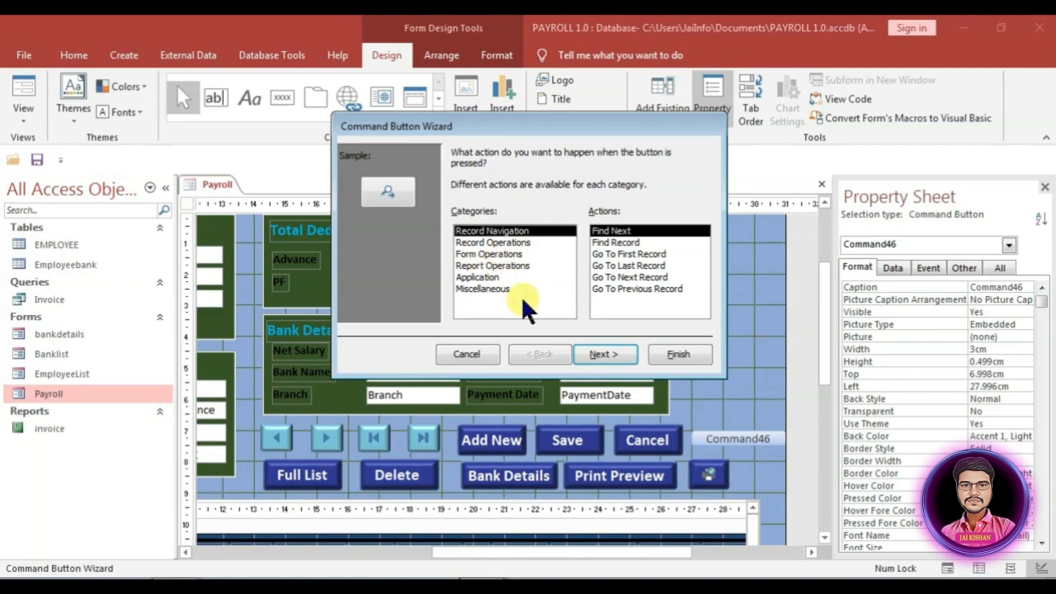
click(464, 354)
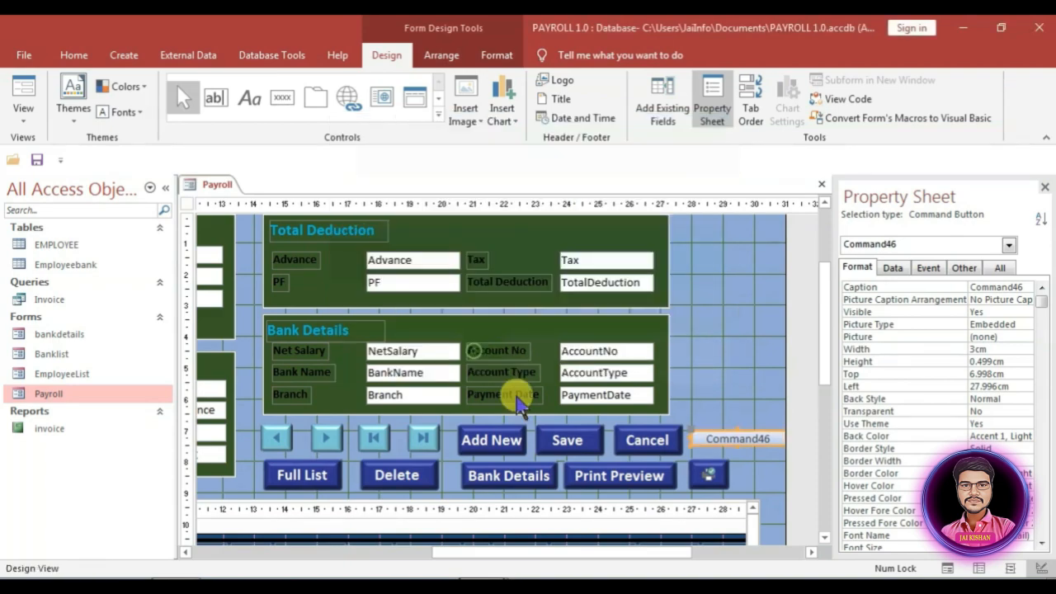
Step: Replace the Command46 caption with 'Exit'
click(760, 443)
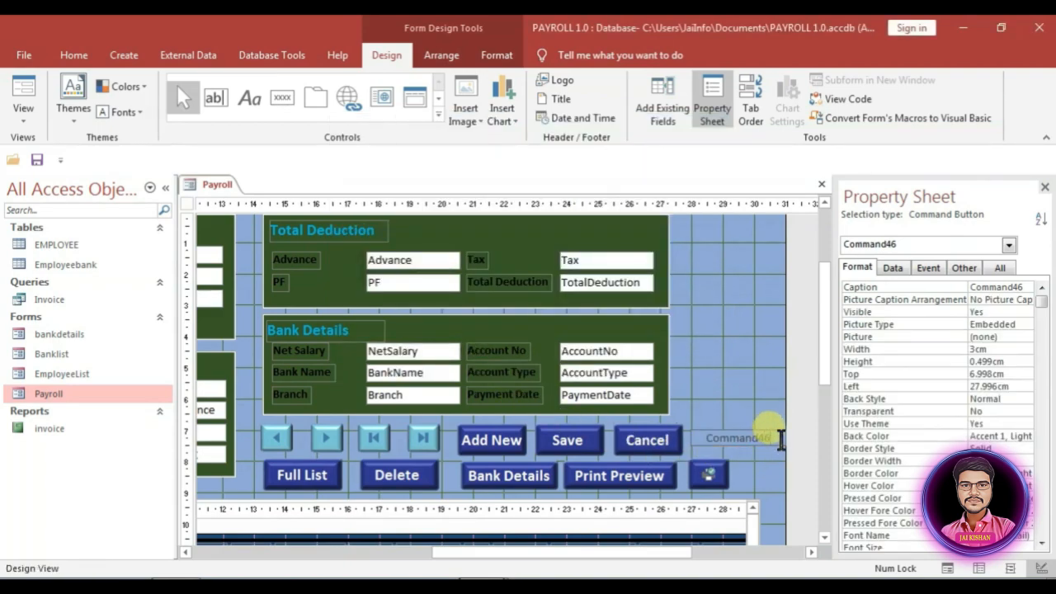
drag(781, 438, 694, 436)
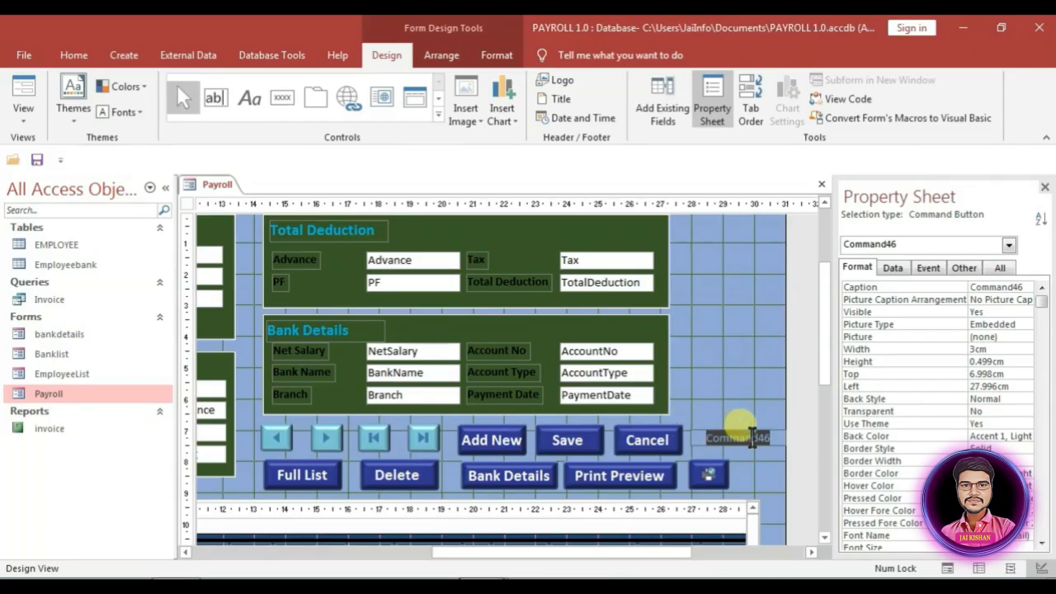
text(Exit)
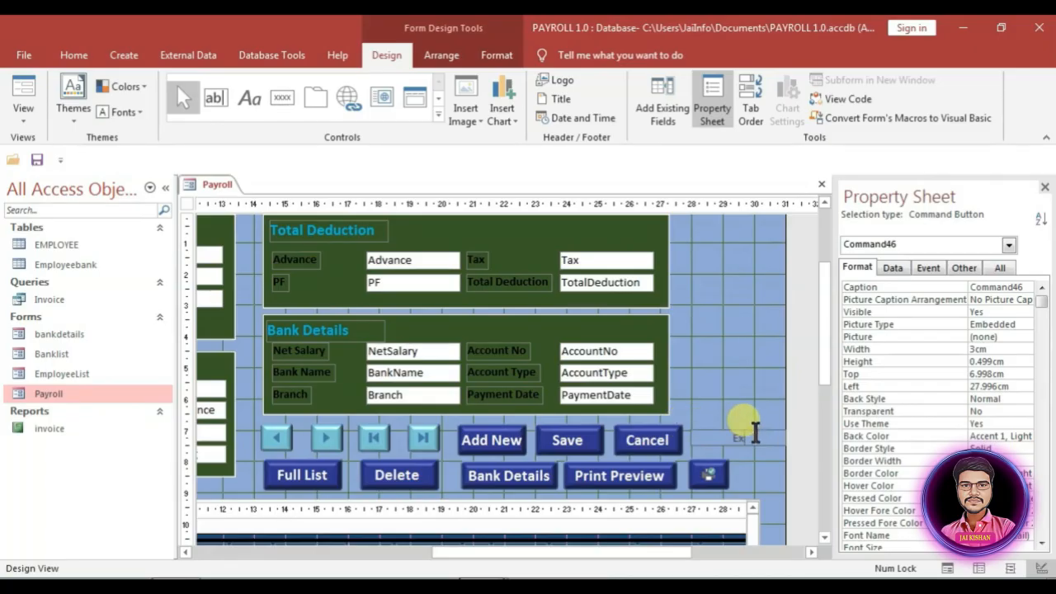
click(746, 477)
Step: Format-paint the image button's dark-blue style onto Exit and make the image button slightly taller
click(708, 474)
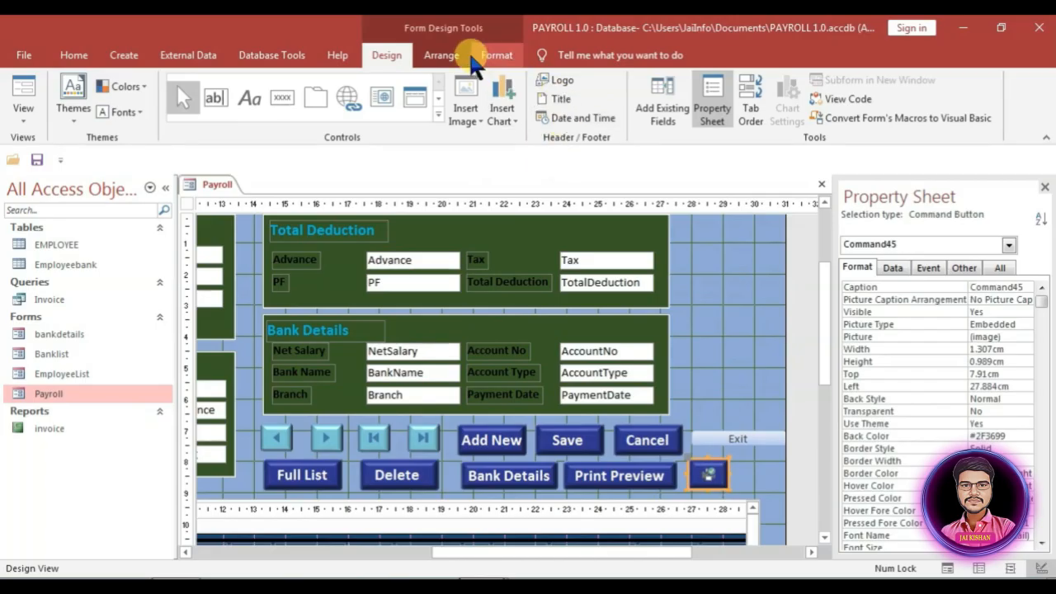
click(494, 52)
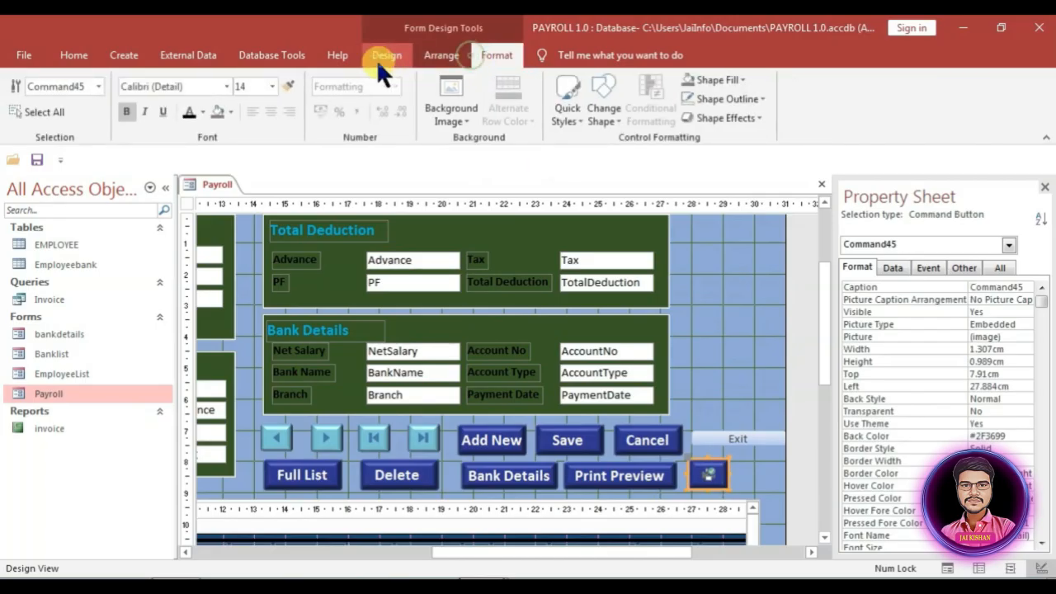
click(757, 438)
key(shift+Down)
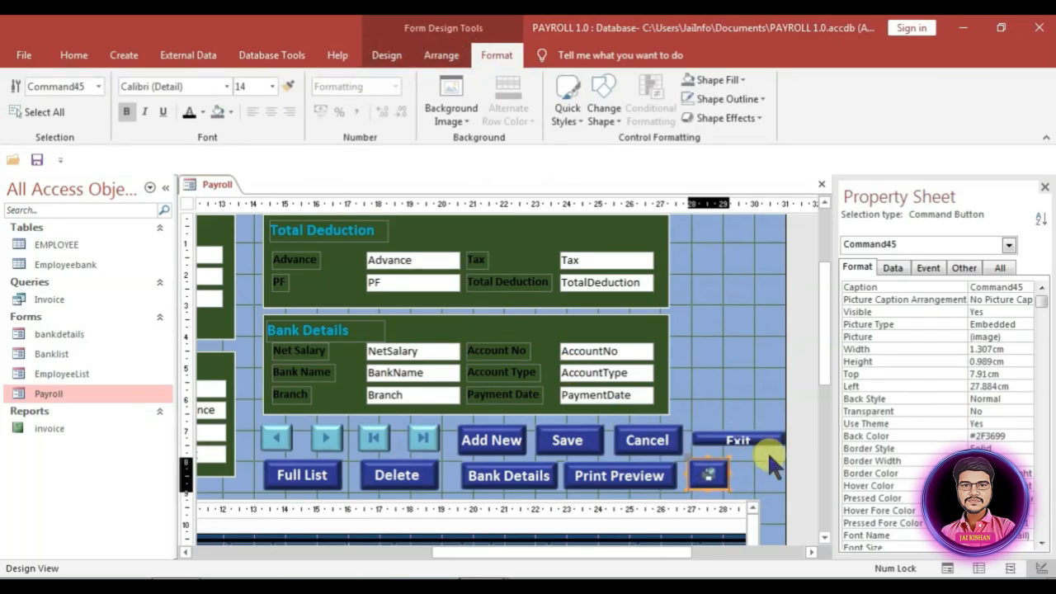
click(767, 451)
Step: Set the form's On Load event to a procedure containing DoCmd.Maximize
click(185, 203)
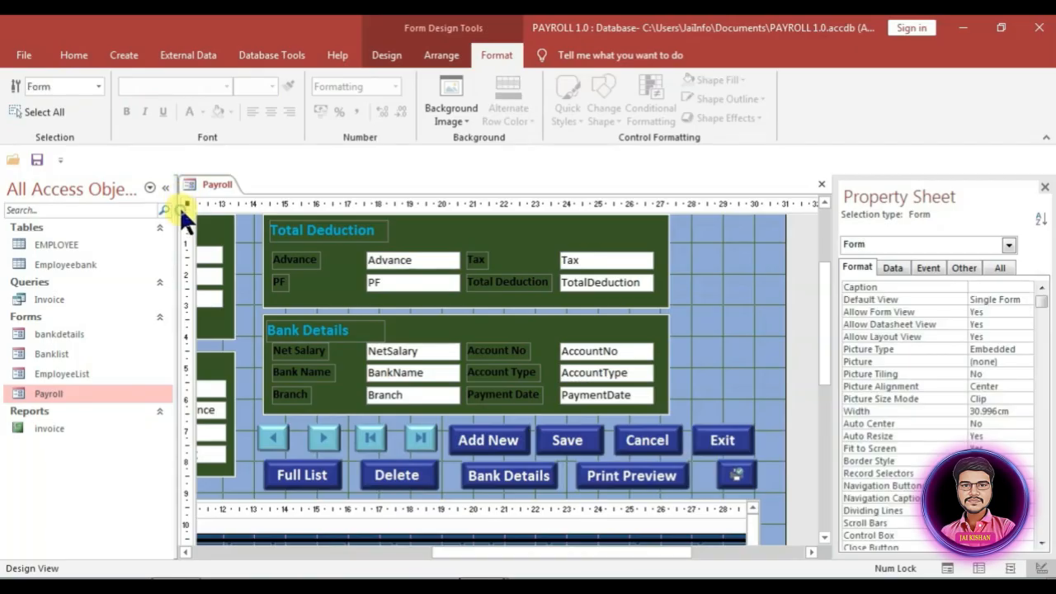
click(927, 269)
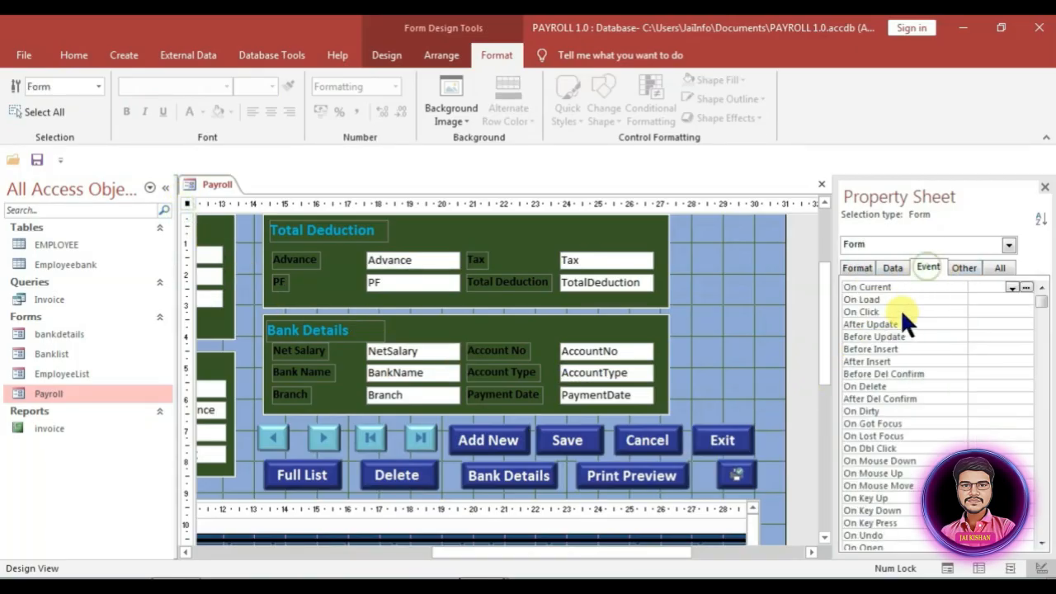
click(985, 299)
click(1014, 299)
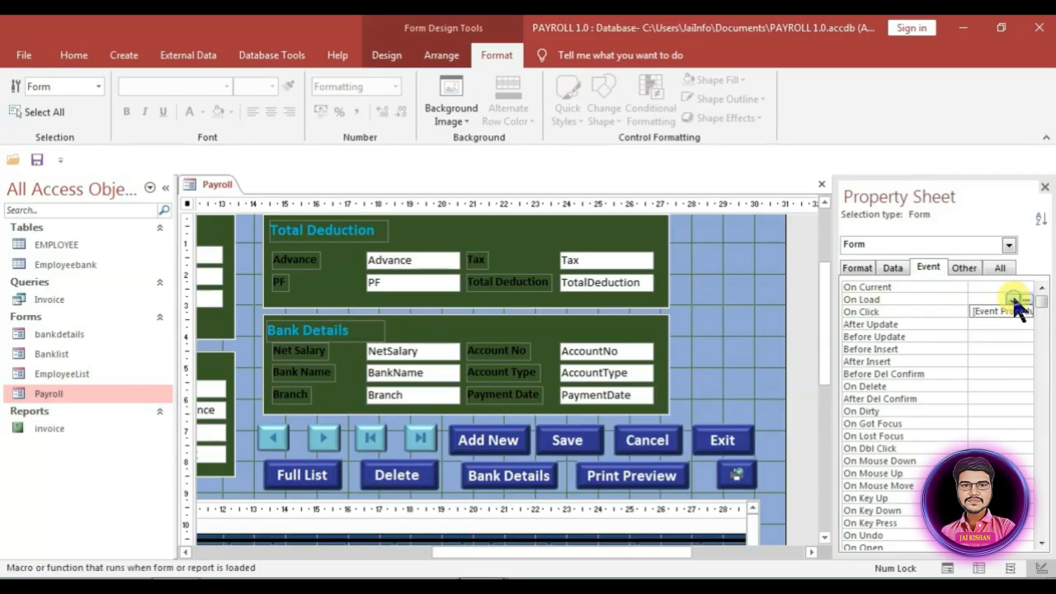
click(1026, 300)
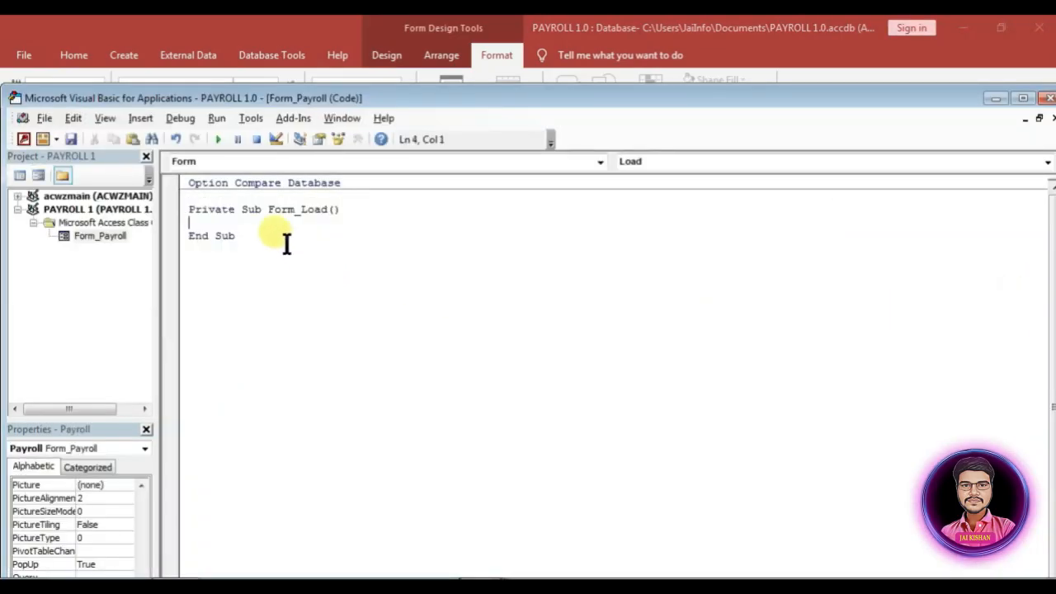
text(do)
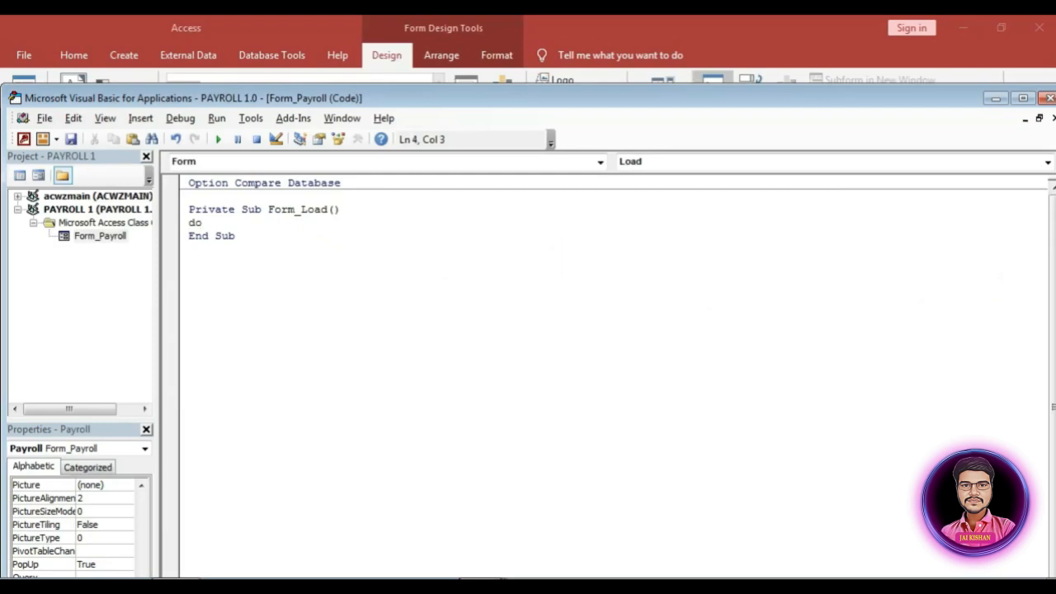
text(cmd.m)
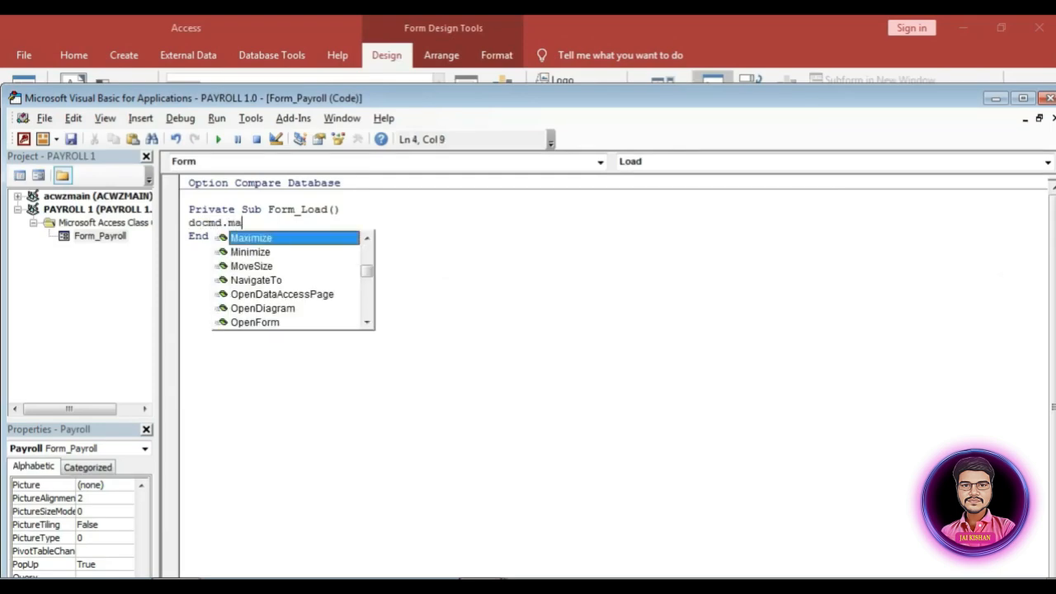
text(a)
key(Return)
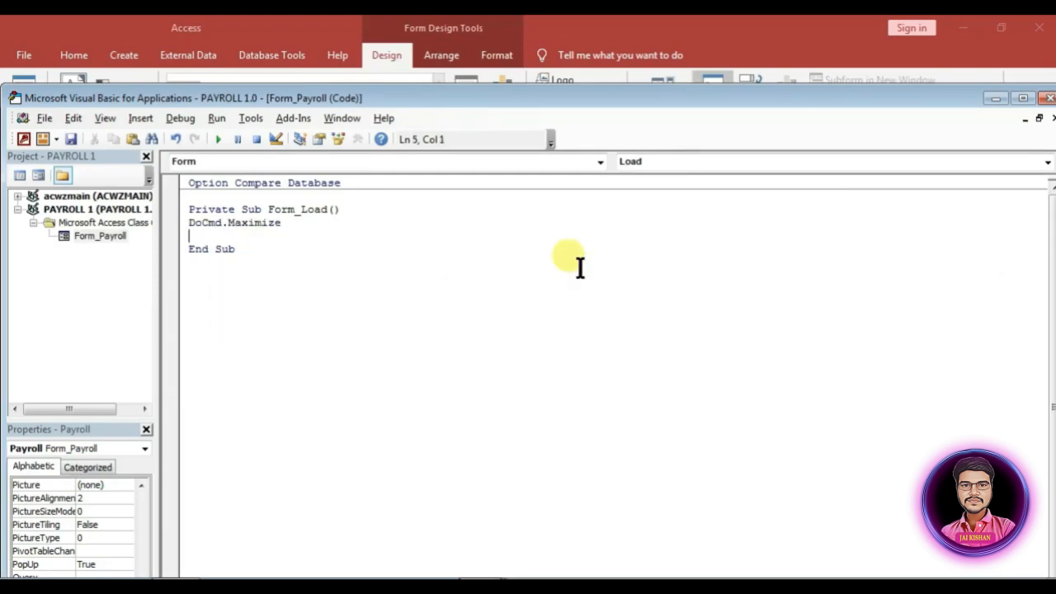
click(1050, 97)
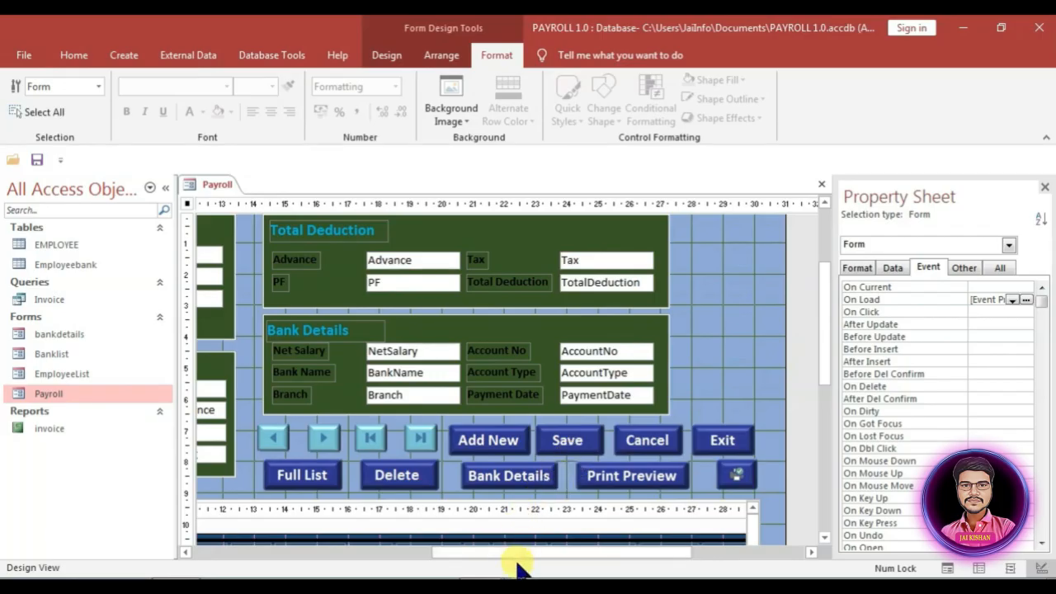
Step: Give HRA an On Got Focus procedure setting HRA.Text = Basic * 10 / 100
drag(517, 552, 280, 552)
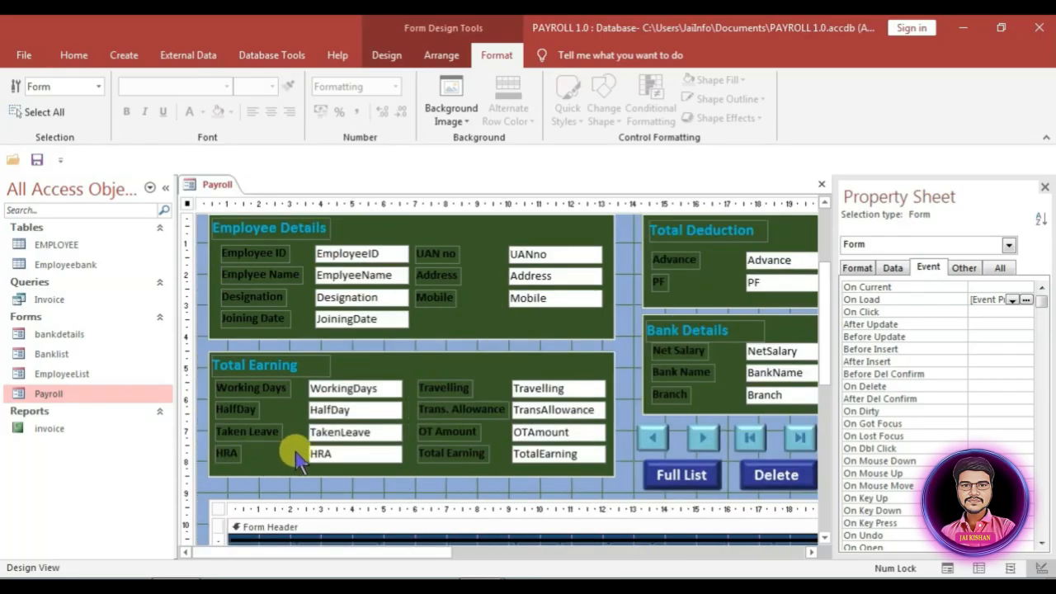
click(355, 457)
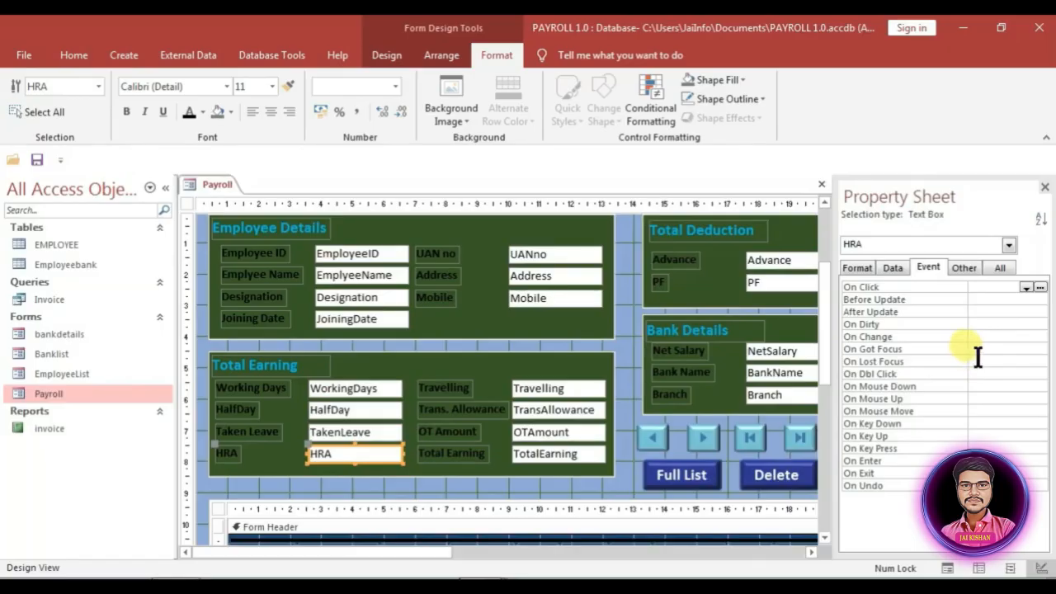
click(990, 349)
click(1027, 349)
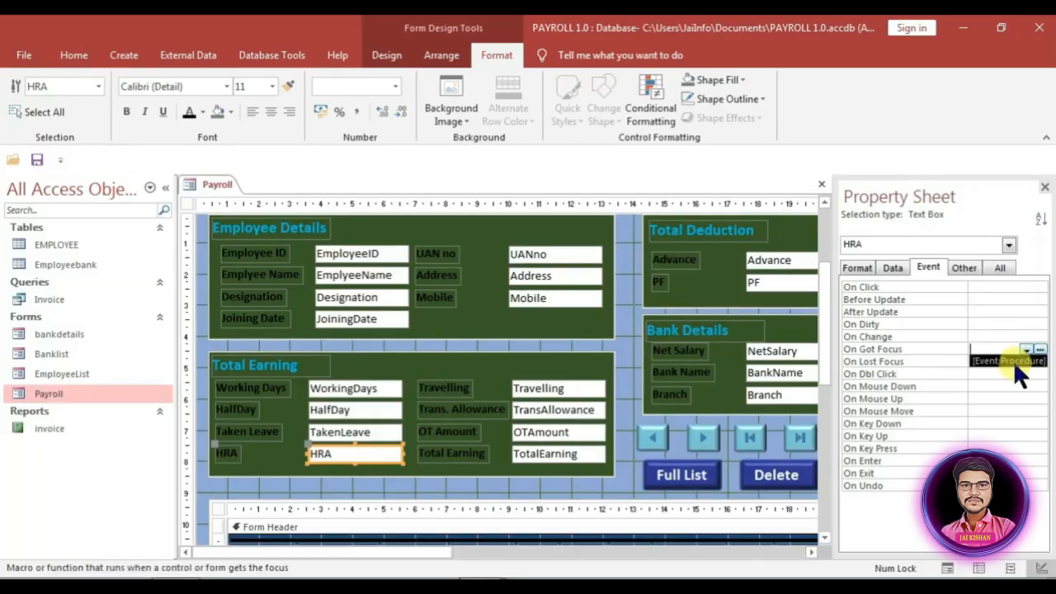
click(1005, 360)
click(1036, 349)
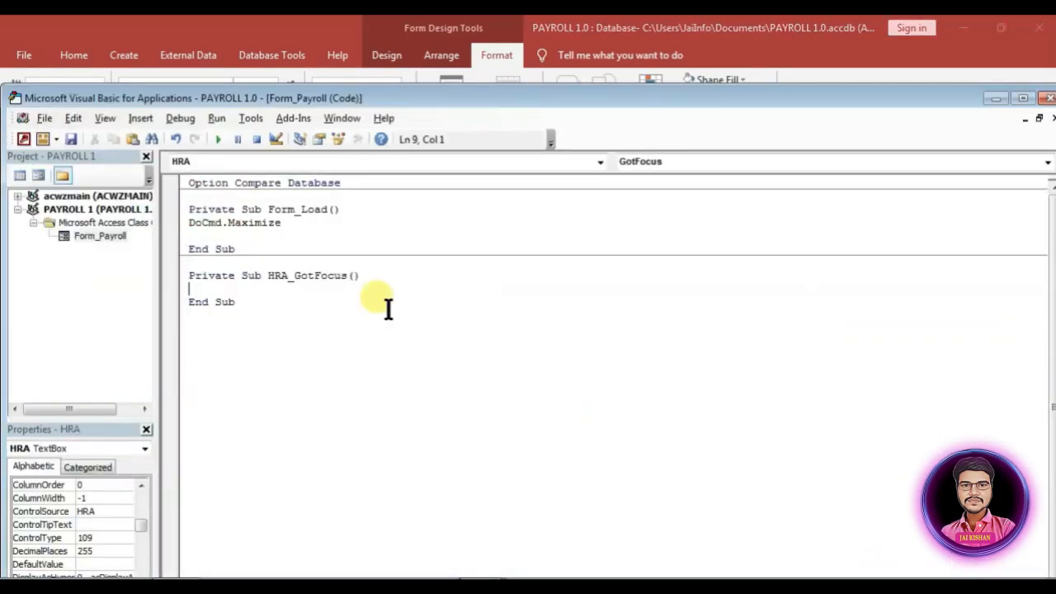
text(HRA.Text = Basic * 10 / 100)
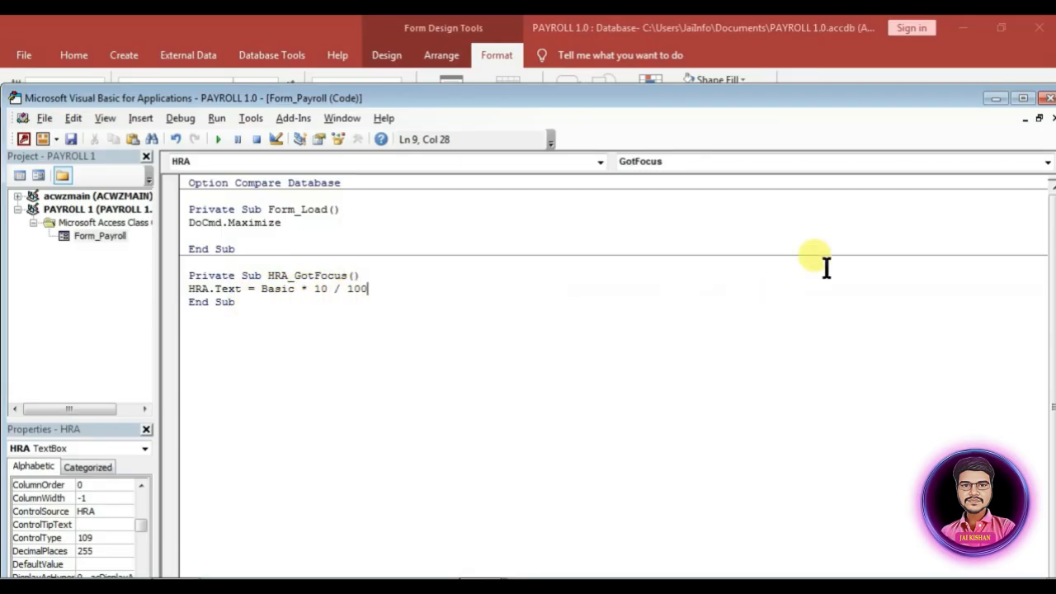
drag(928, 104, 847, 74)
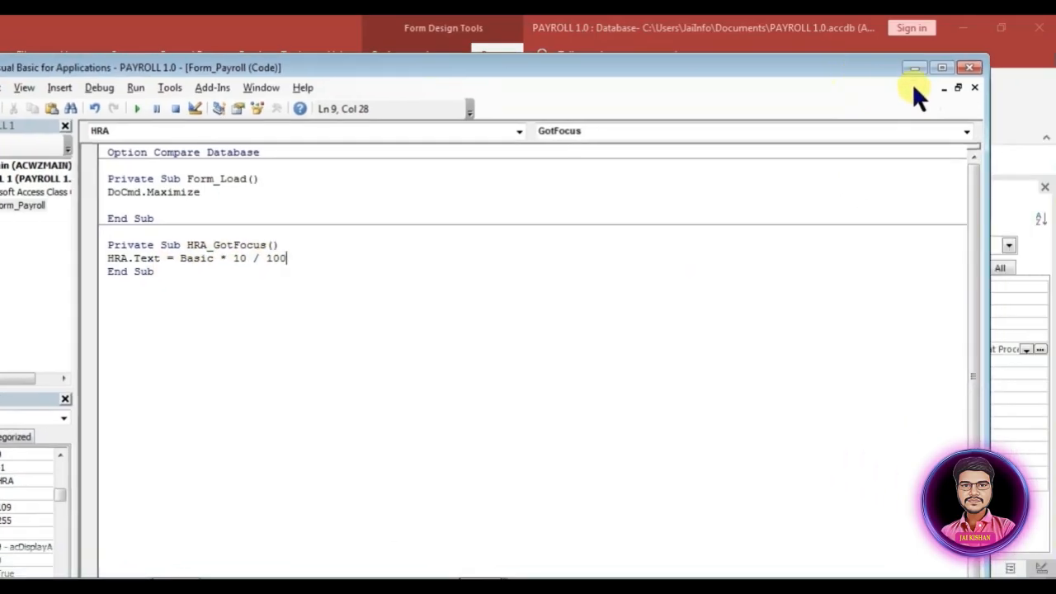
click(970, 68)
Step: Create an empty On Got Focus event procedure for the TotalEarning text box
click(561, 409)
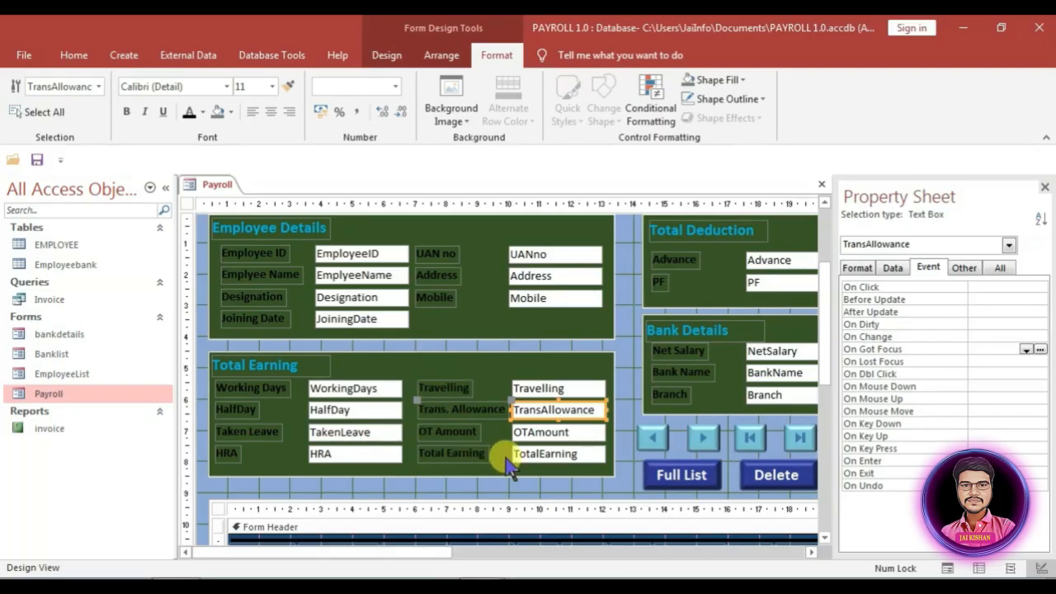
click(594, 452)
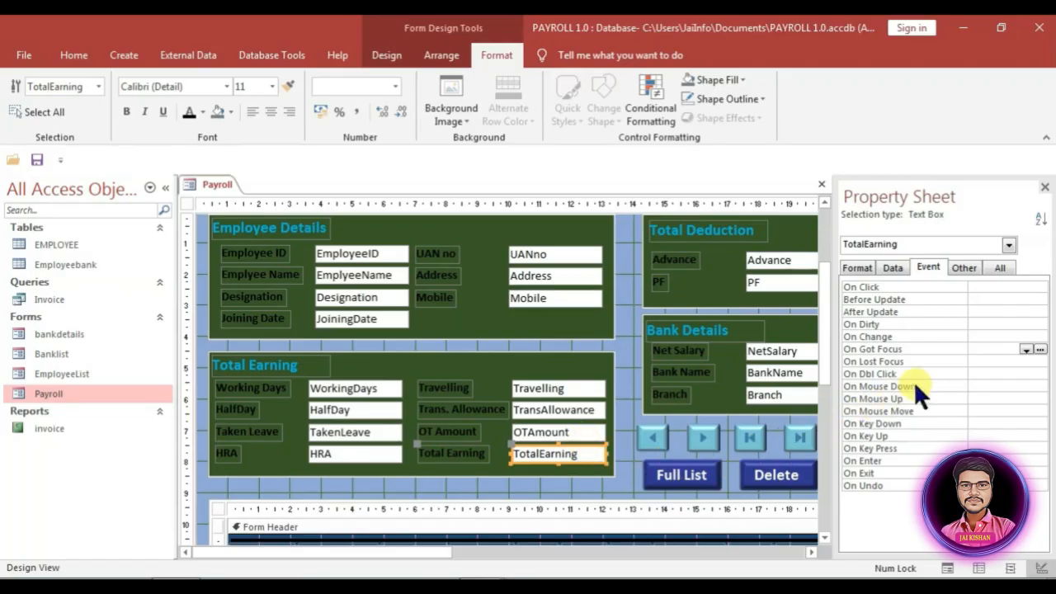
double_click(1029, 350)
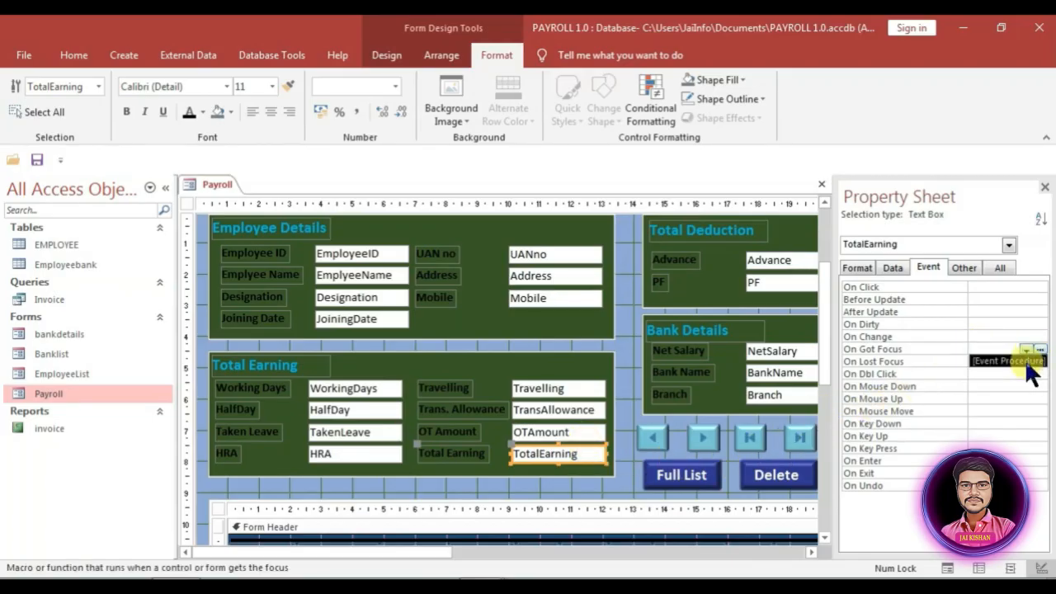
click(1039, 349)
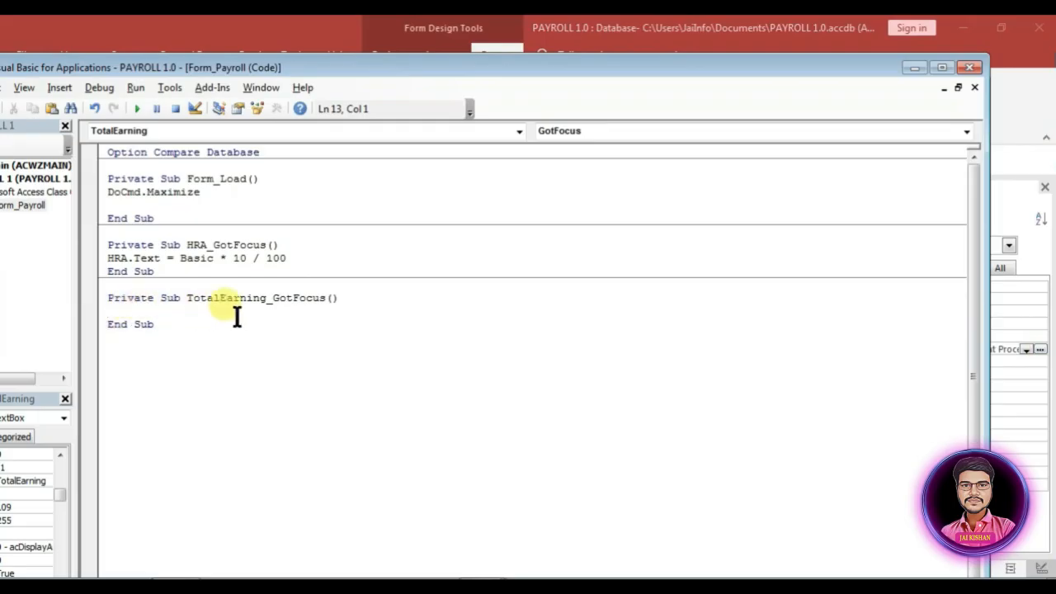
drag(104, 64, 817, 72)
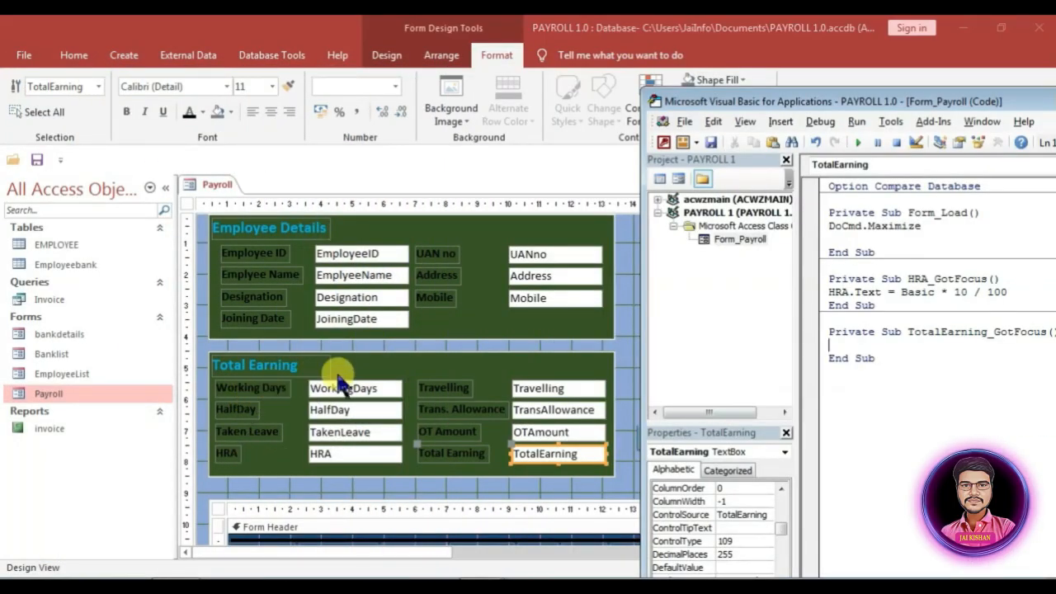
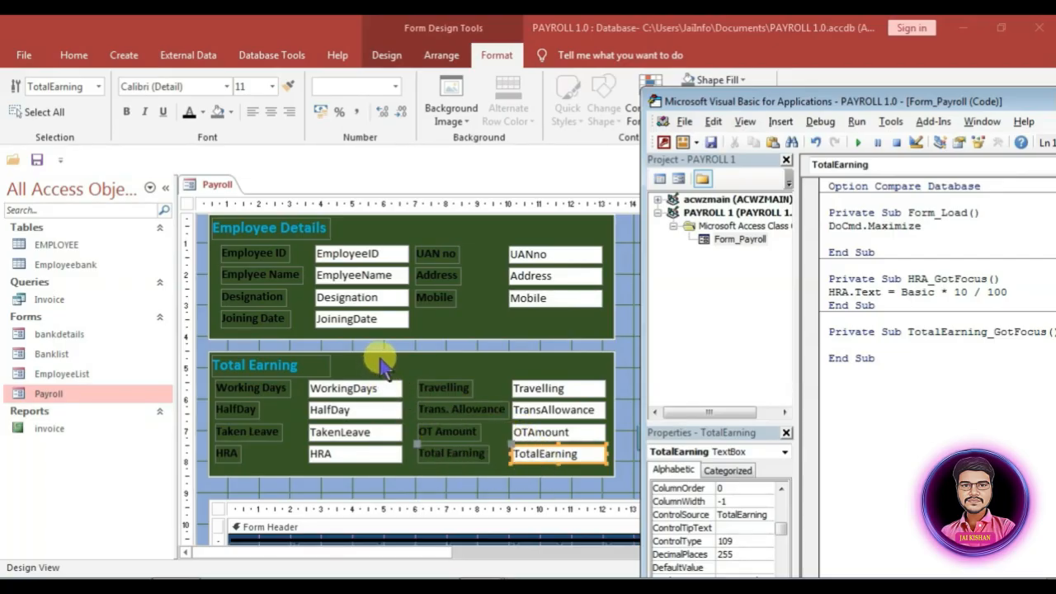
Step: Bring the Payroll form's Design View back in front of the VBA editor
click(379, 363)
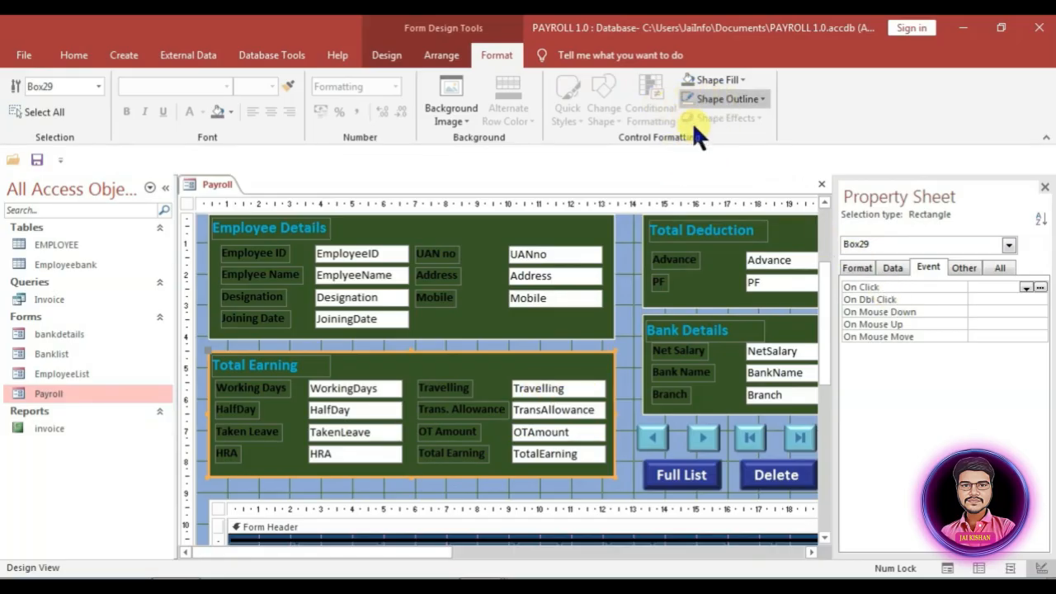
Step: Drag the basic field from the Field List into the Total Earning section and enlarge that section
click(388, 55)
click(662, 99)
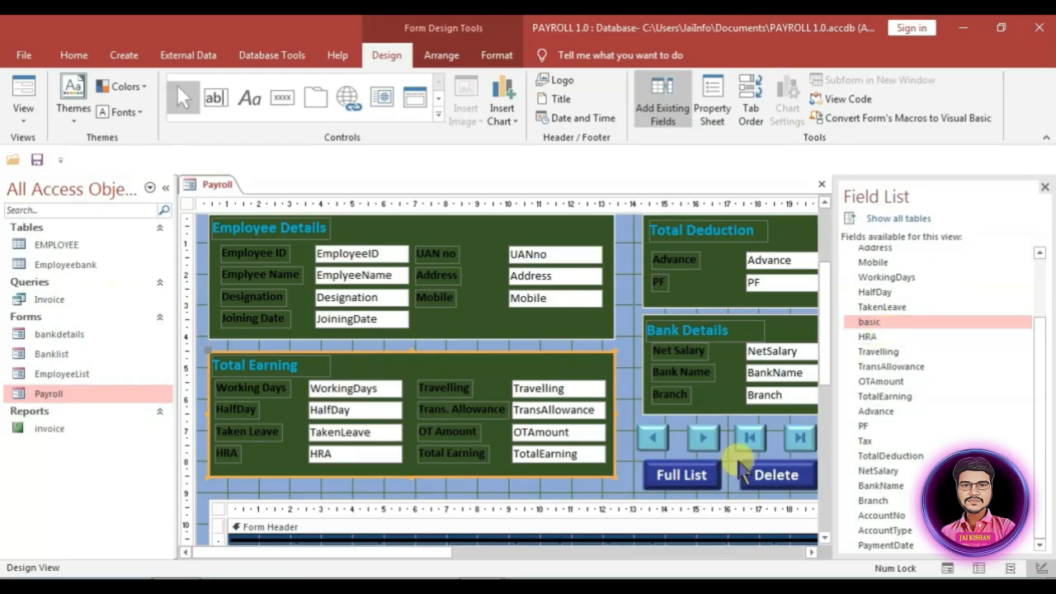
mouse_move(890, 321)
mouse_down()
mouse_move(707, 370)
mouse_move(341, 385)
mouse_move(281, 366)
mouse_up()
drag(411, 477, 413, 489)
Step: Realign the earning controls so TotalEarning sums basic, HRA, Travelling, TransAllowance and OTAmount
mouse_move(629, 471)
mouse_down()
mouse_move(240, 392)
mouse_move(211, 371)
mouse_move(227, 379)
mouse_up()
key(Down)
key(Down)
key(Down)
key(Down)
key(Down)
key(Down)
click(641, 364)
drag(298, 376, 309, 378)
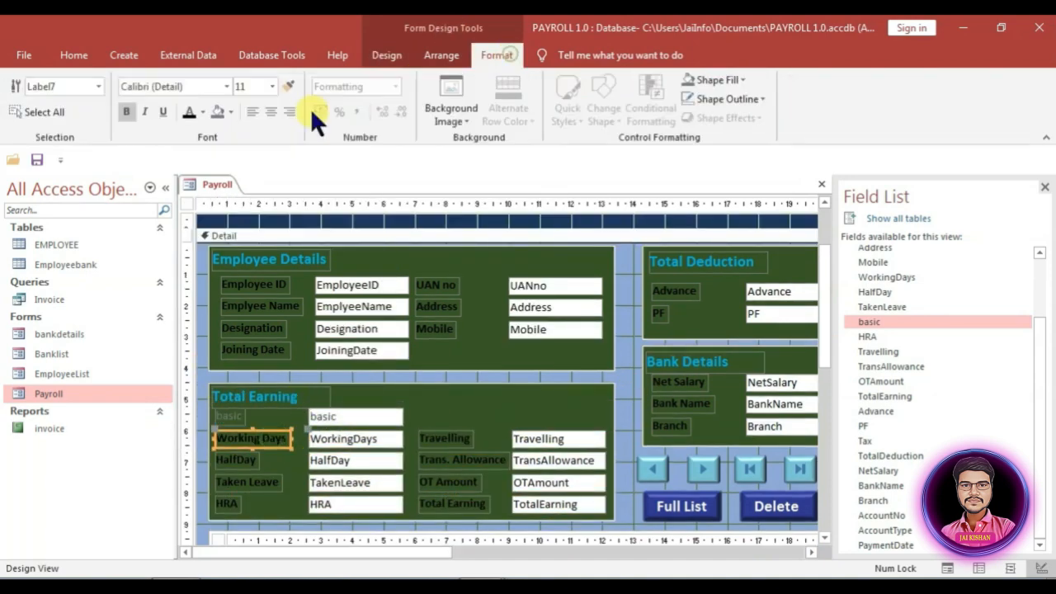
click(351, 438)
scroll(416, 405, down, 2)
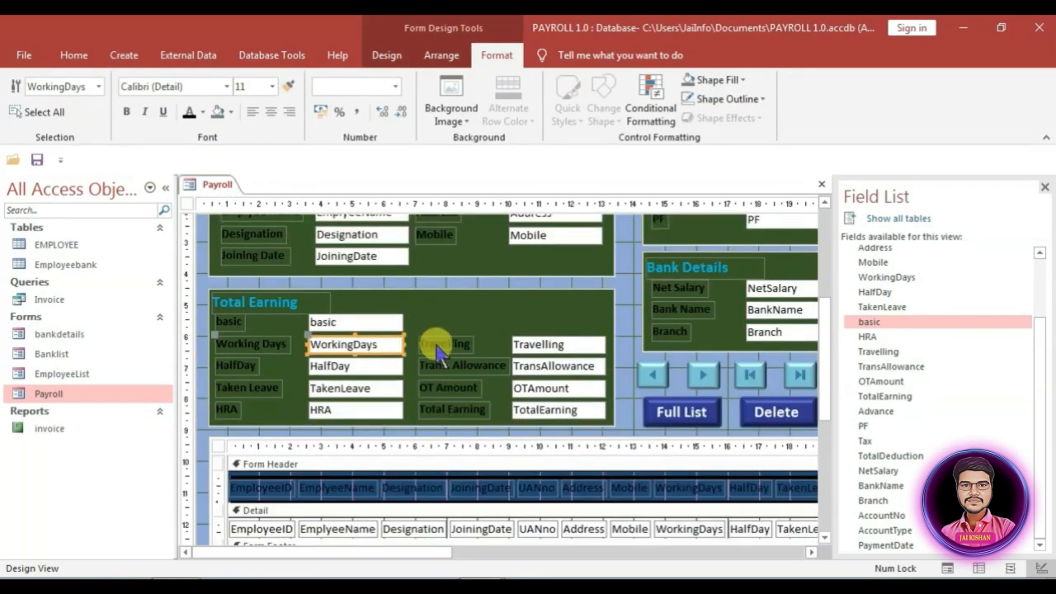
click(430, 313)
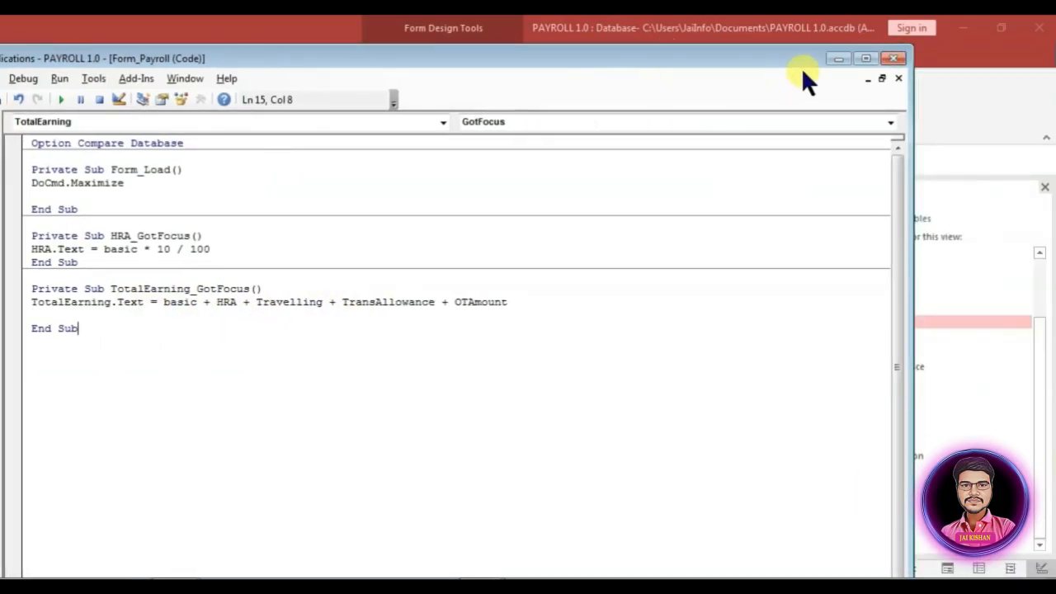
click(891, 59)
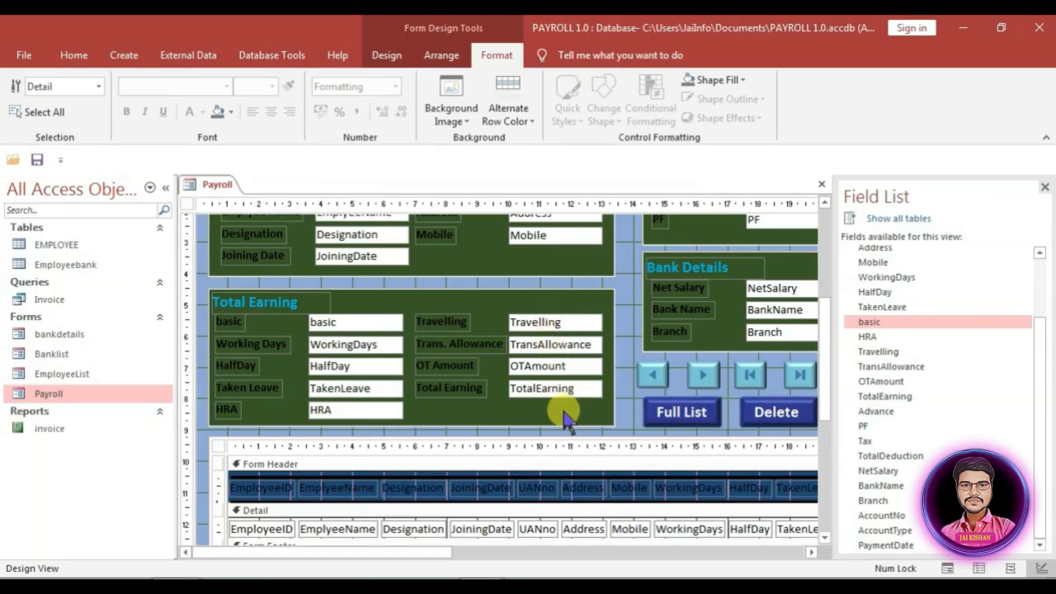
Step: Give PF an On Got Focus procedure setting PF.Text = basic * 12 / 100
drag(396, 552, 594, 548)
scroll(611, 532, up, 3)
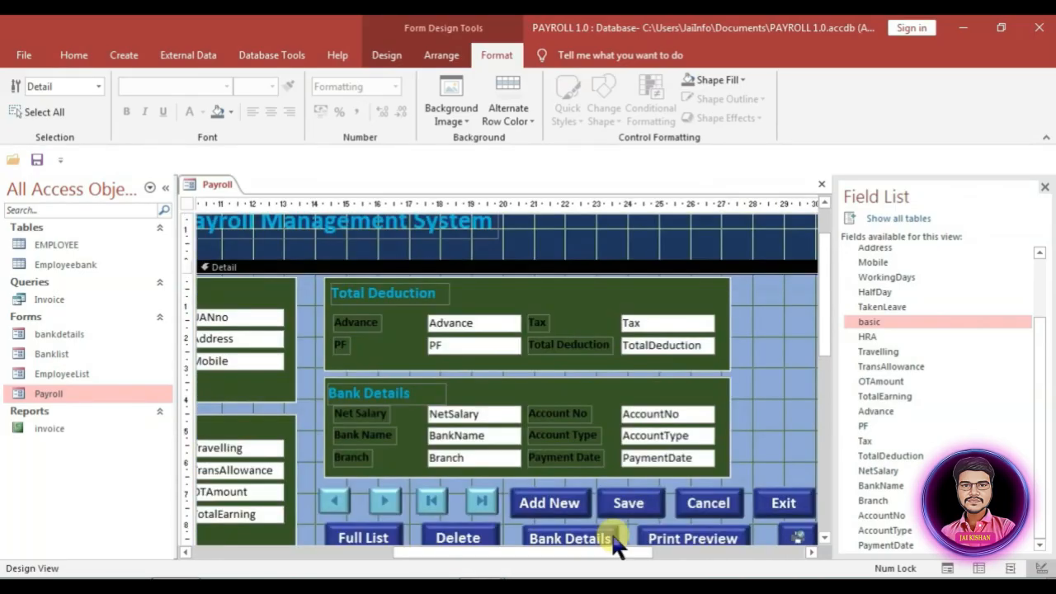
click(435, 345)
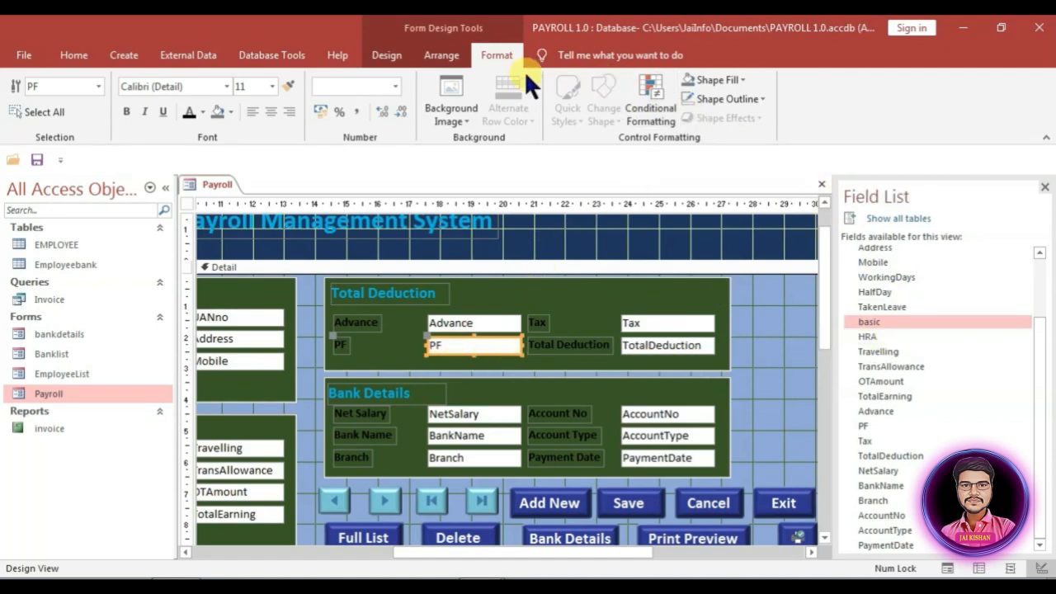
click(395, 56)
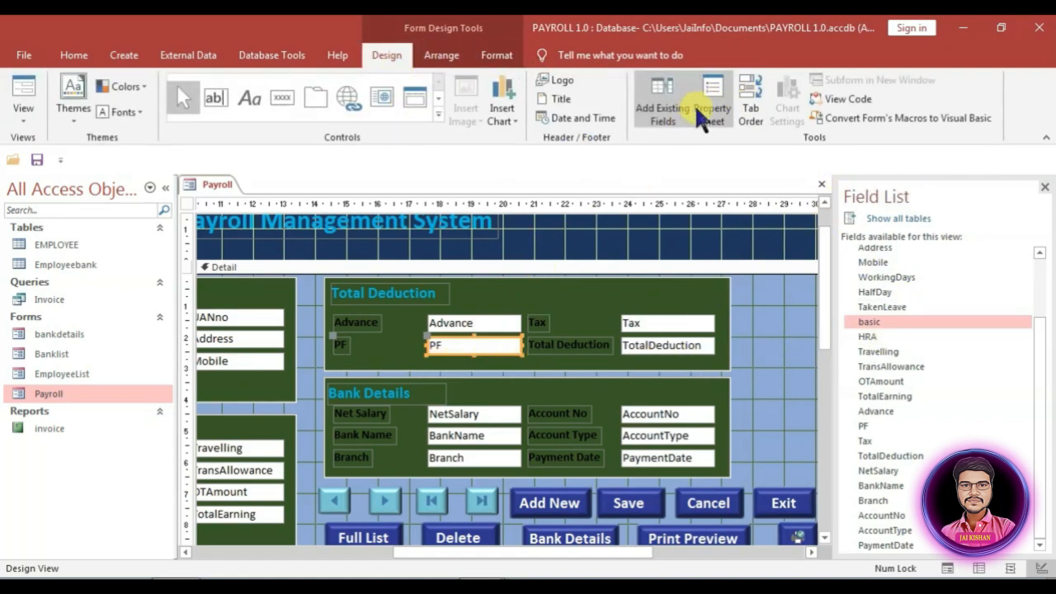
click(669, 102)
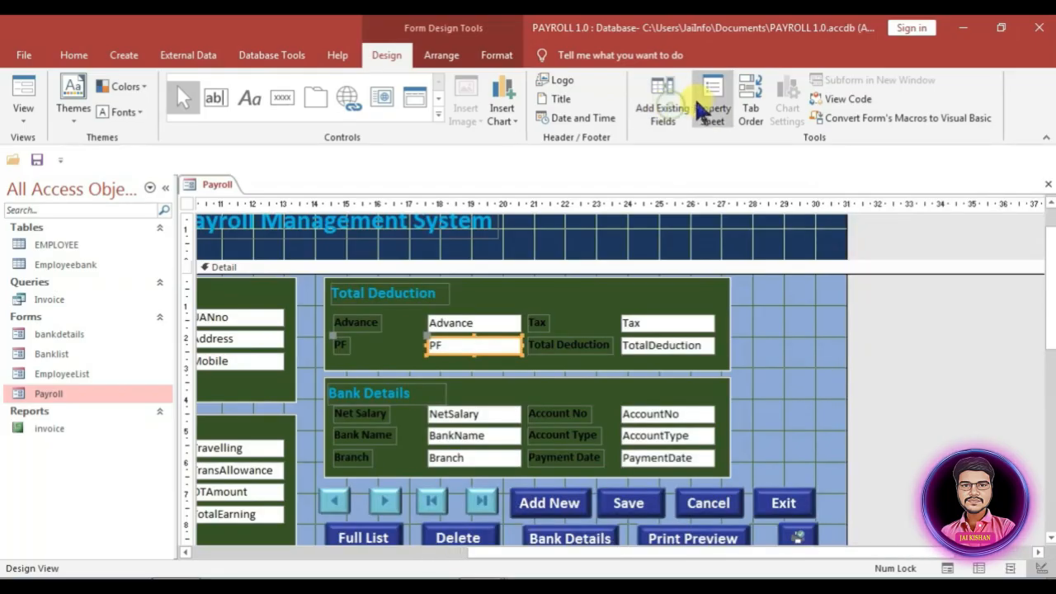
click(706, 101)
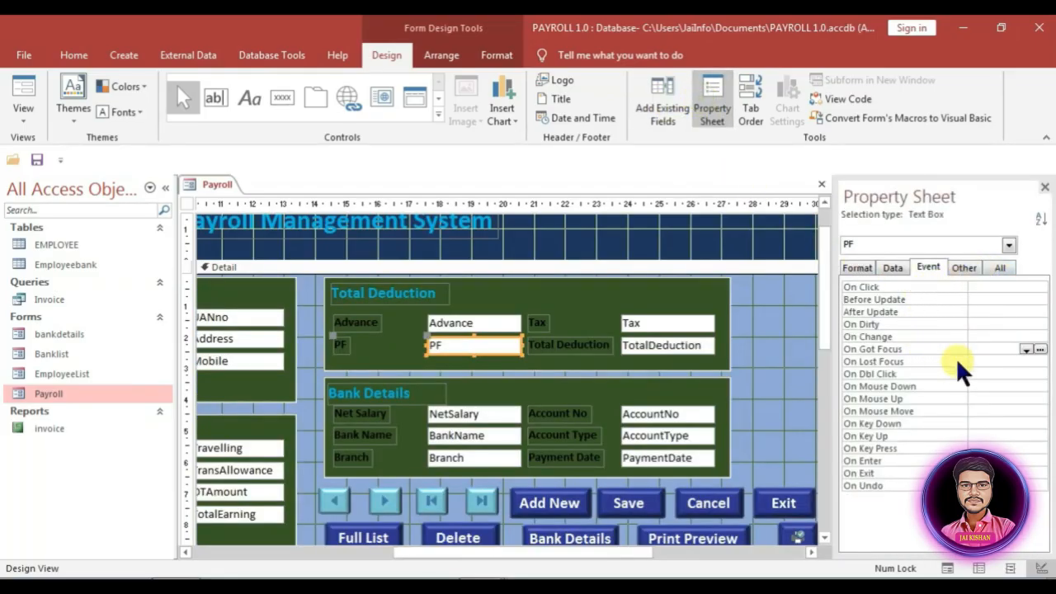
click(1026, 349)
click(1004, 361)
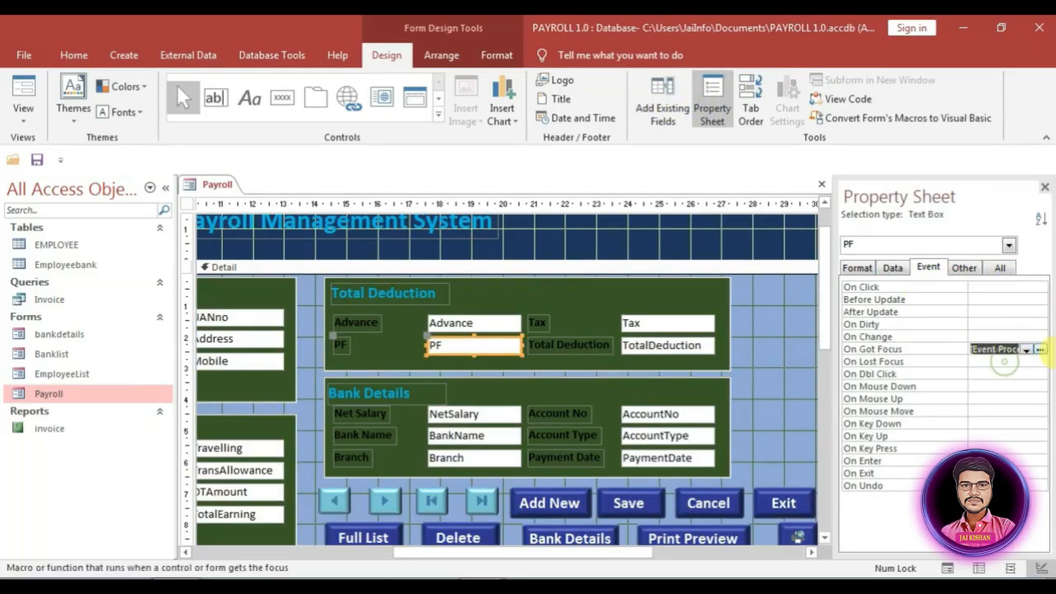
click(1040, 349)
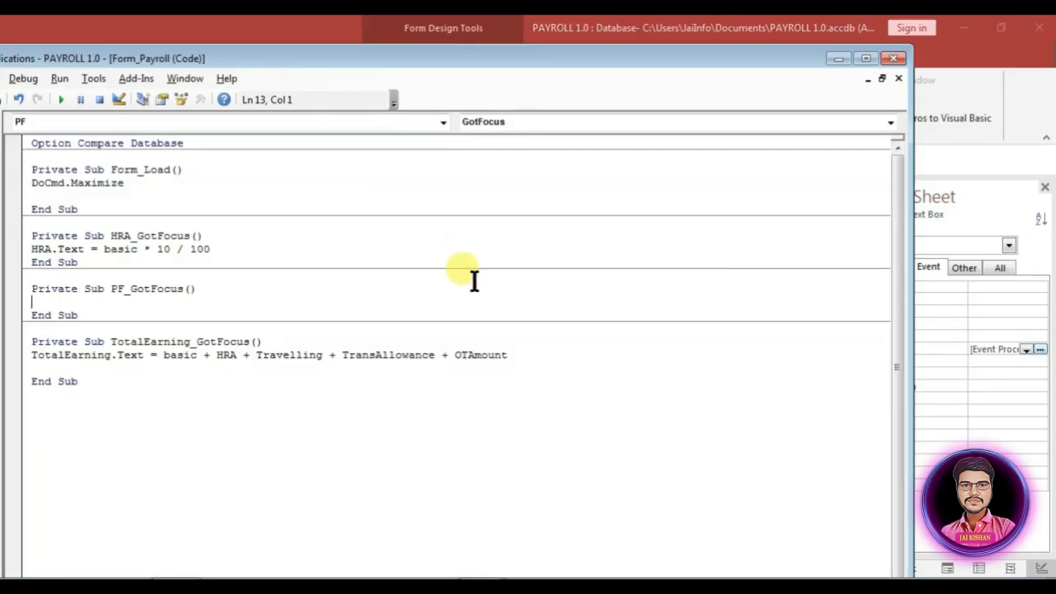
text(Pf.te)
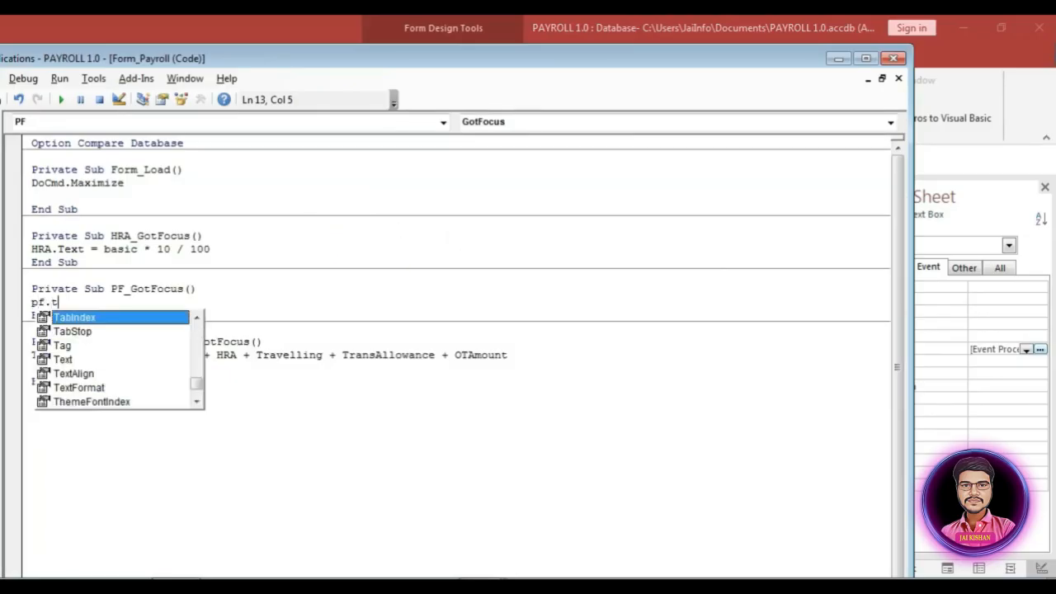
text(xt=)
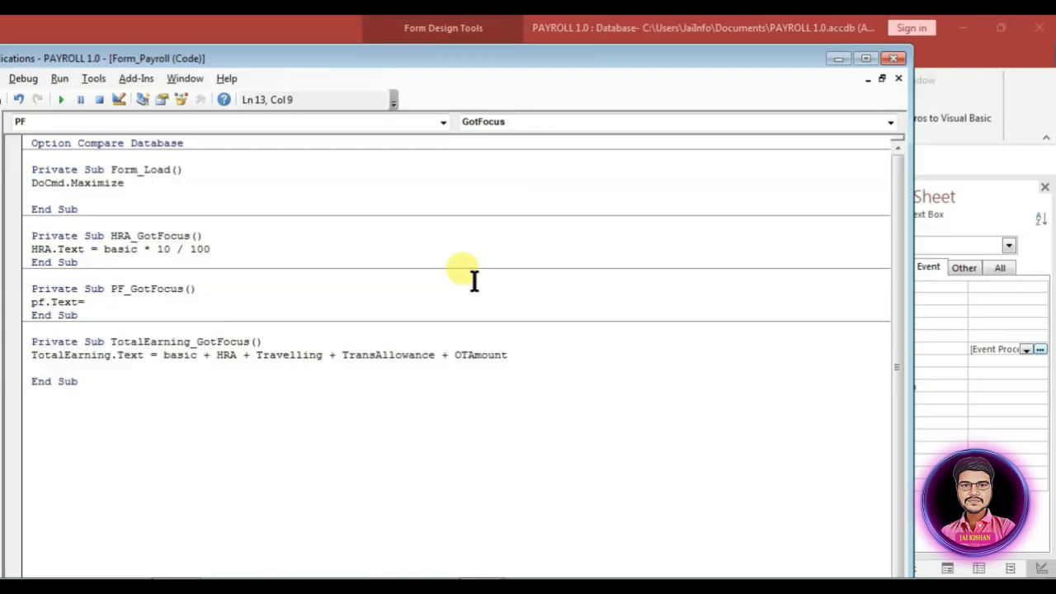
text(ba)
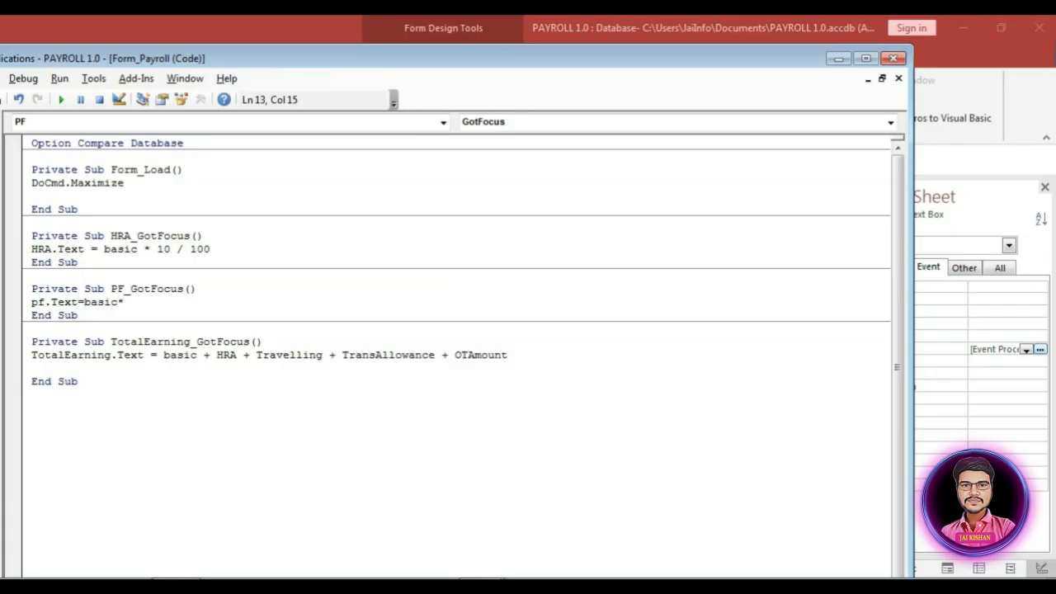
text(sic * 12)
key(Return)
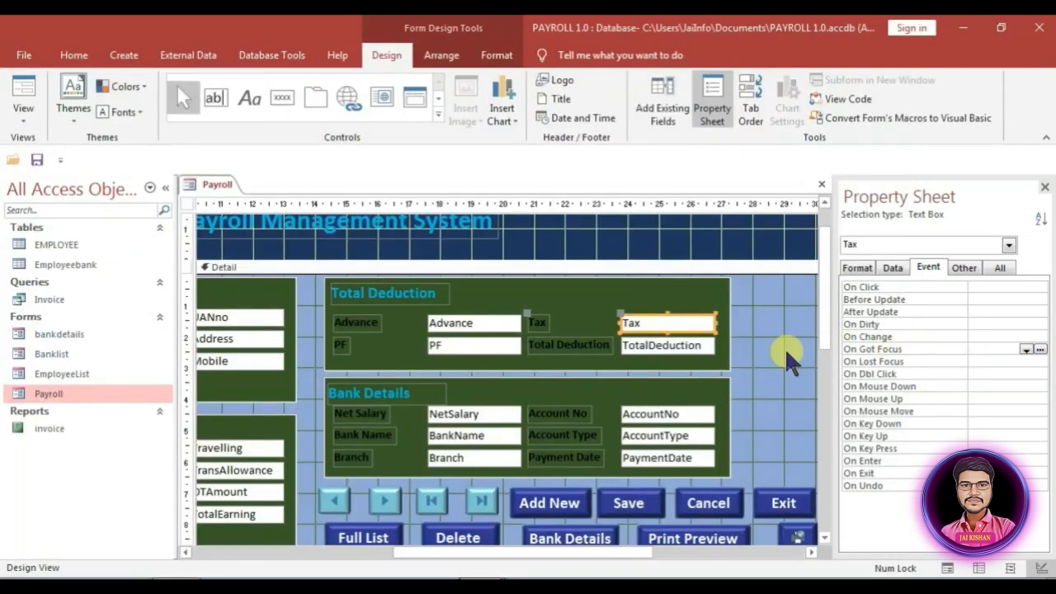
Step: Give Tax an On Got Focus procedure setting Tax.Text = basic * 2 / 100
click(1025, 350)
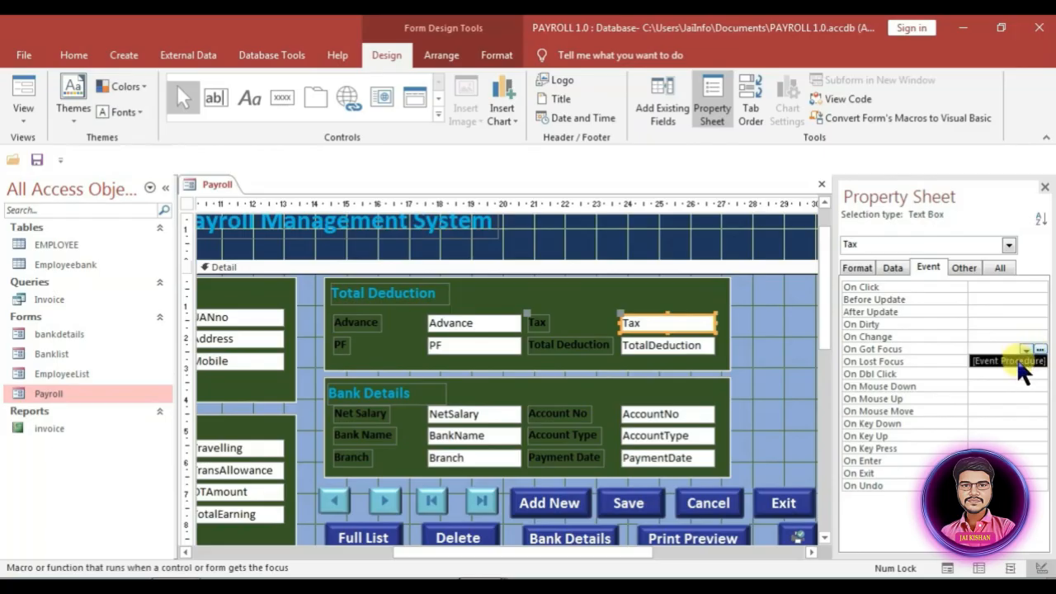
click(1016, 360)
click(1040, 349)
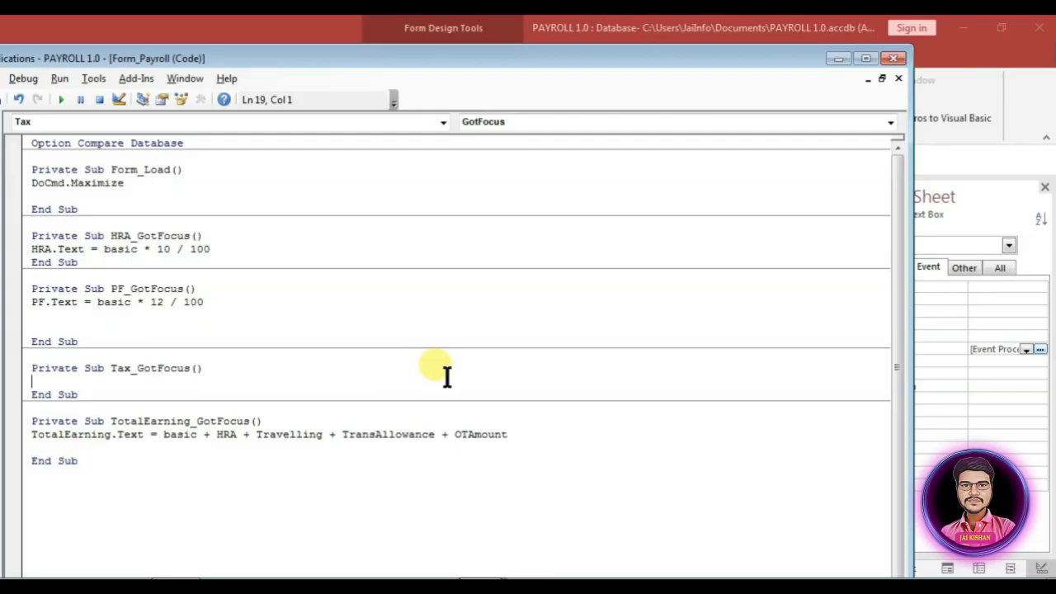
text(g)
text(ax.Text=)
text(basic*)
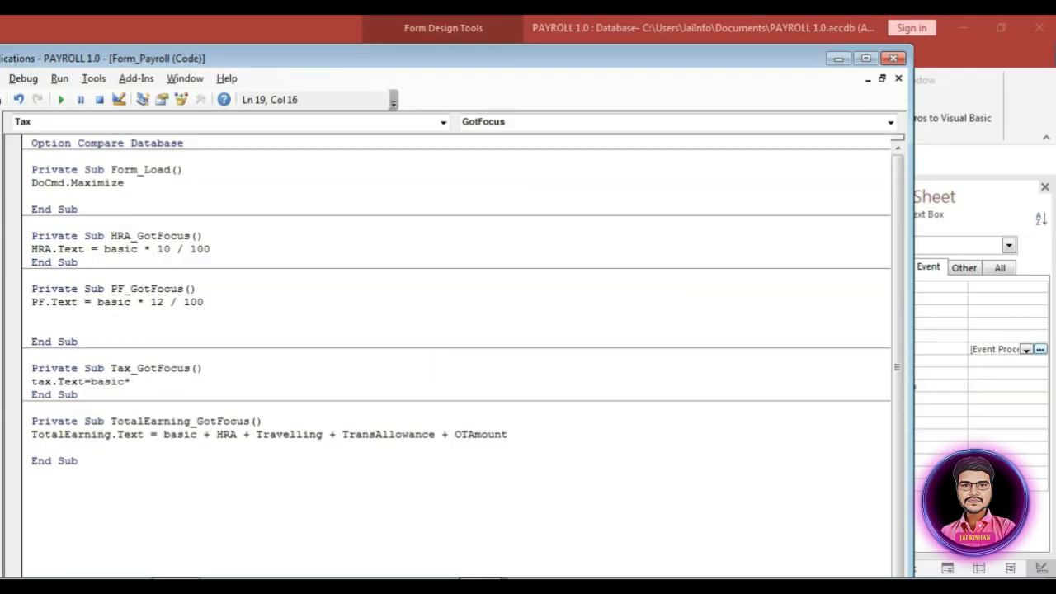
text(2/100)
key(Return)
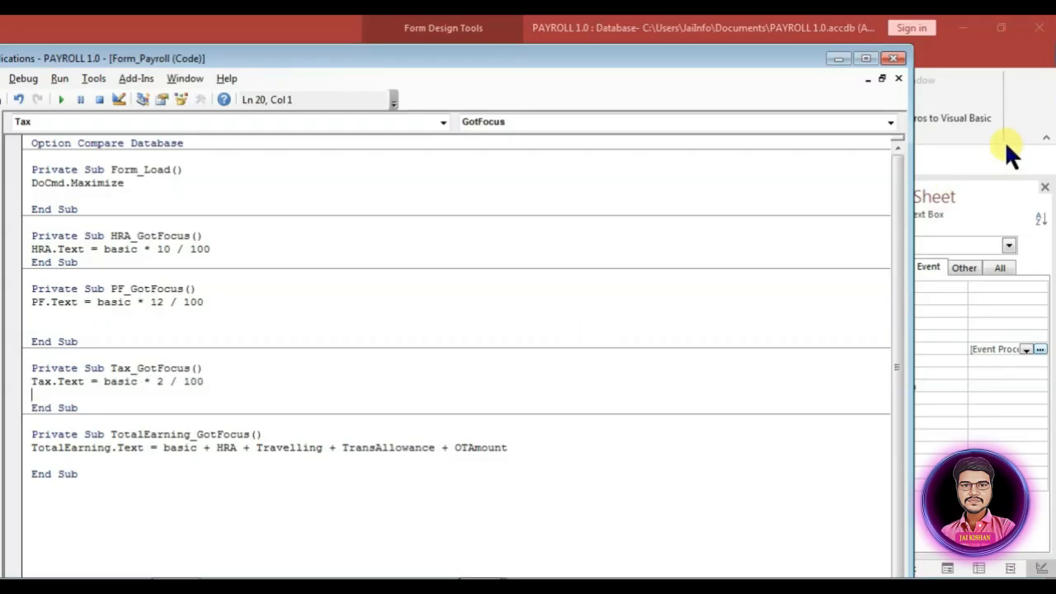
click(896, 58)
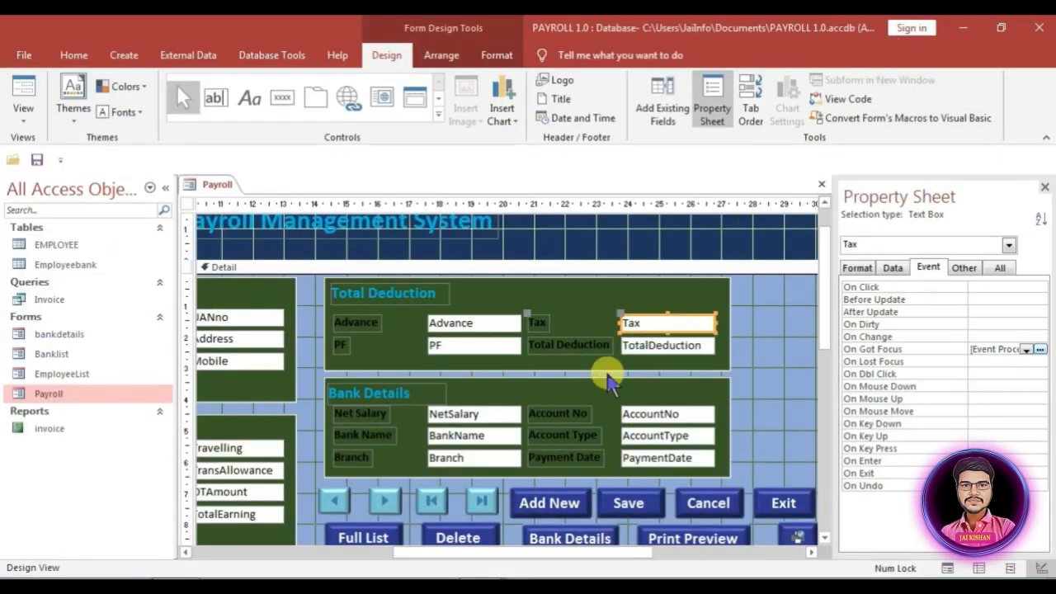
Step: Give TotalDeduction an On Got Focus procedure setting TotalDeduction.Text = Advance + PF + Tax
click(637, 347)
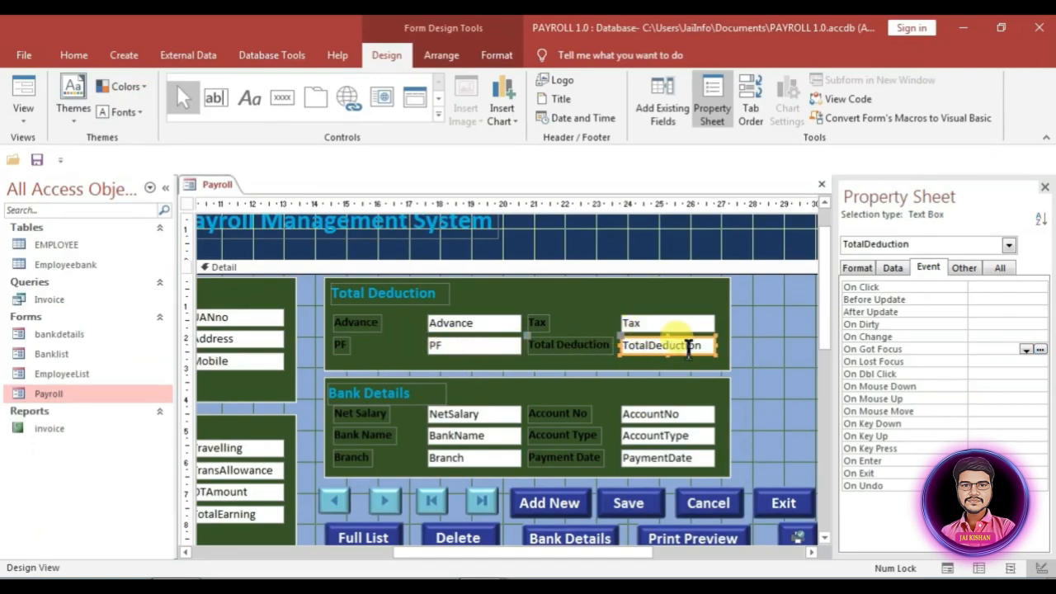
click(1026, 349)
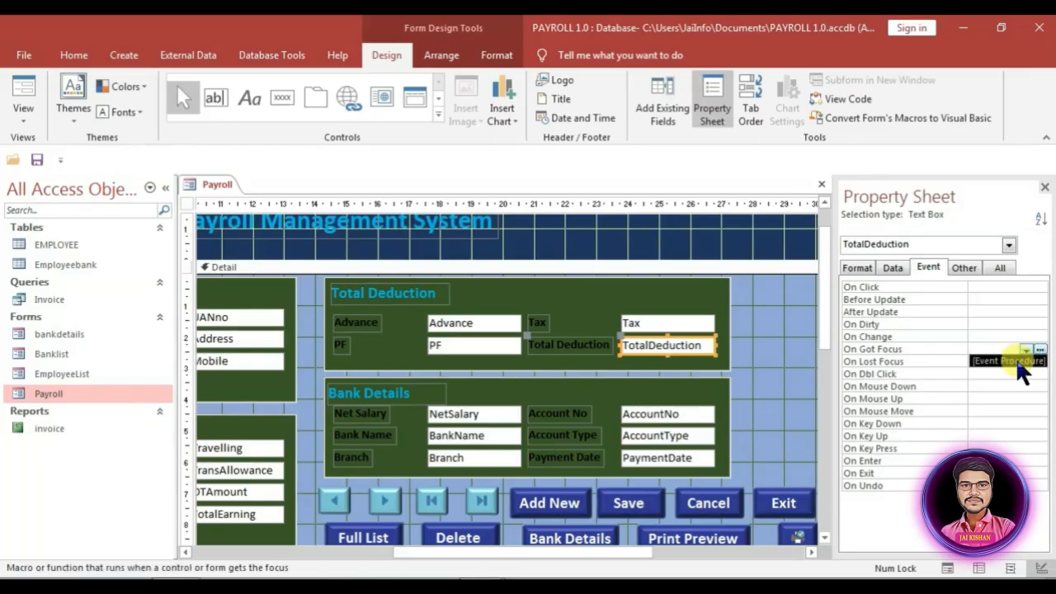
click(1016, 358)
click(1039, 349)
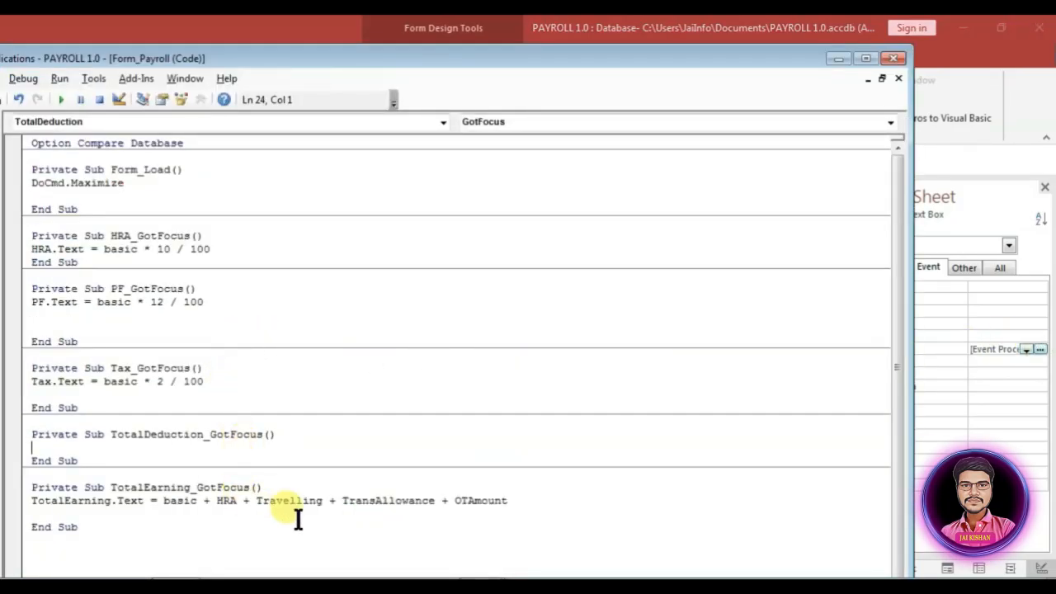
text(totalded)
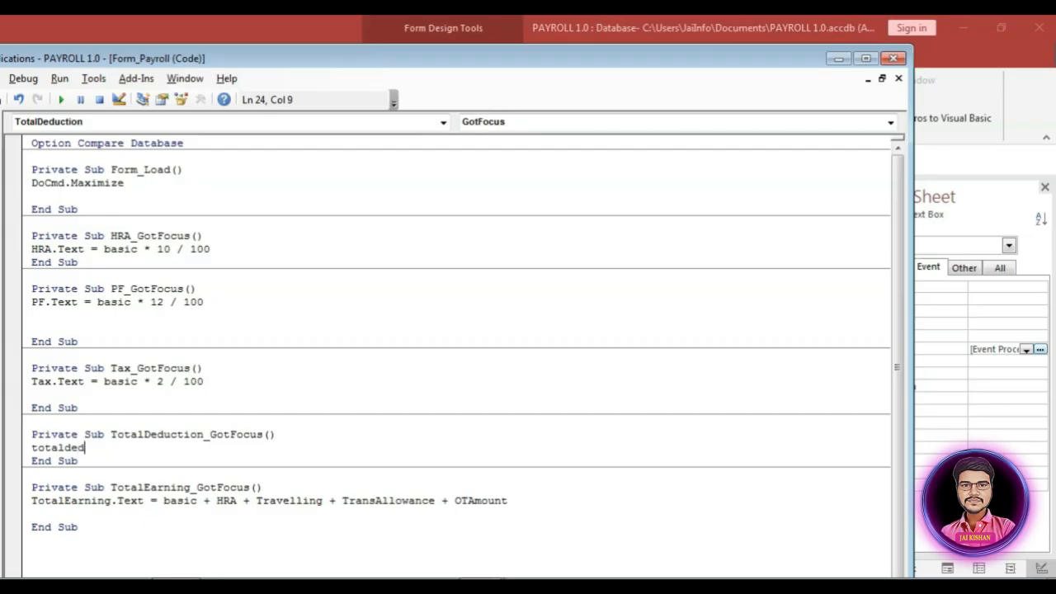
text(uction.Text)
text(=)
key(BackSpace)
text(.Text=)
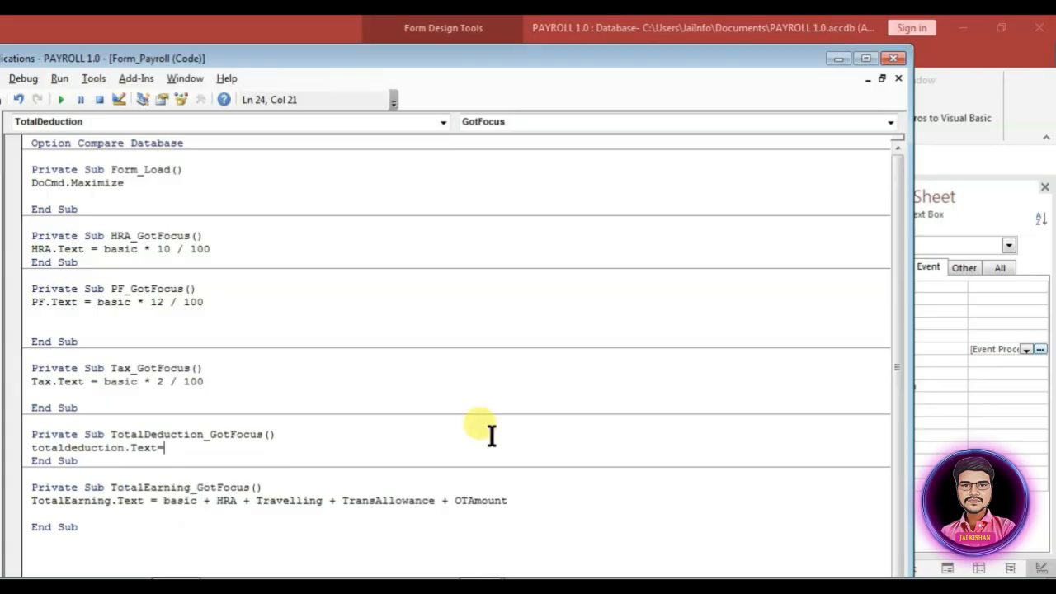
drag(300, 58, 991, 169)
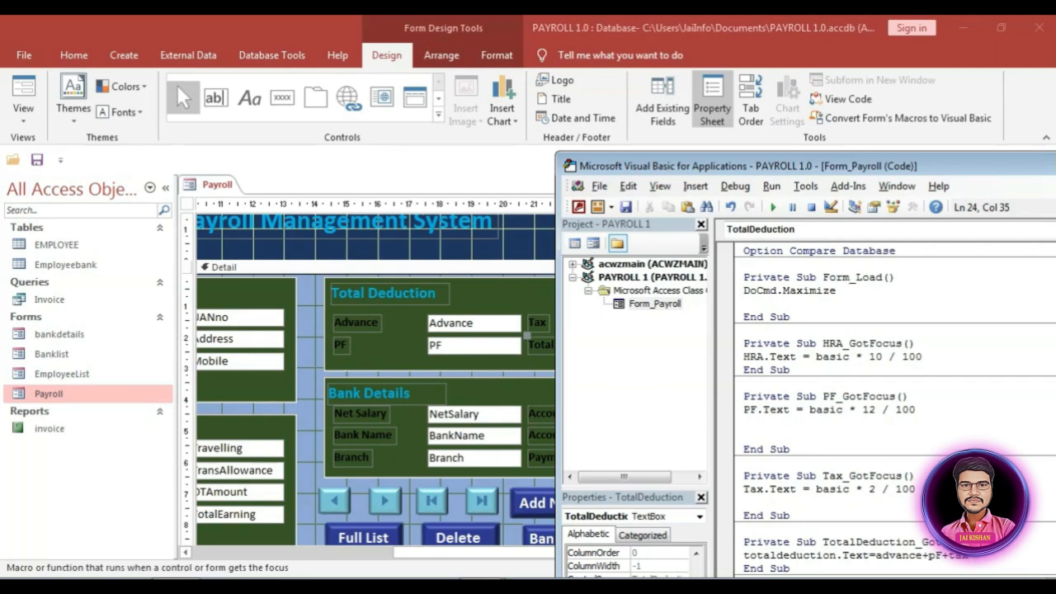
key(Return)
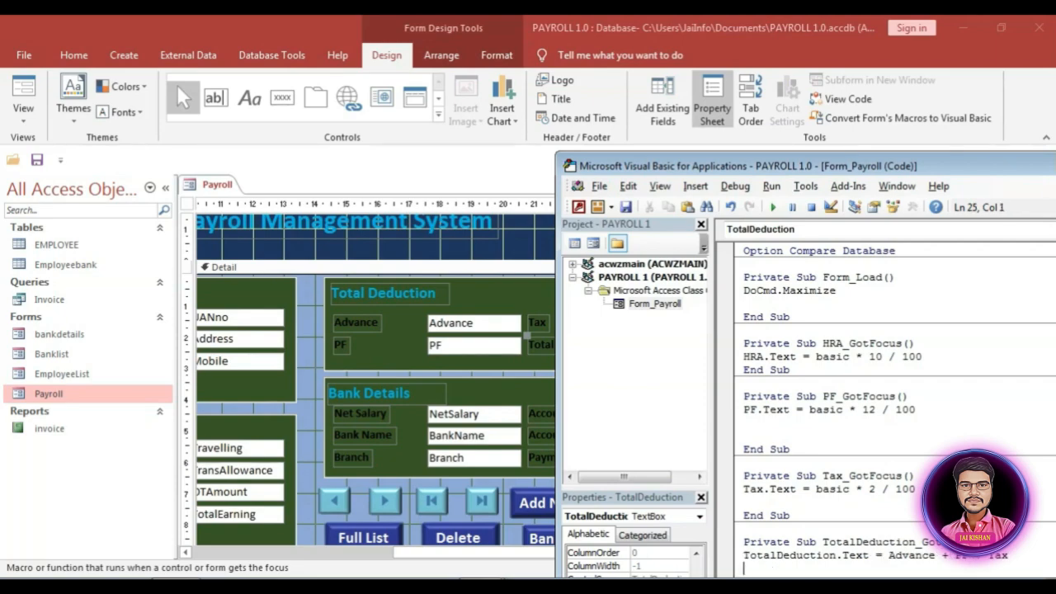
drag(907, 163, 245, 121)
click(943, 122)
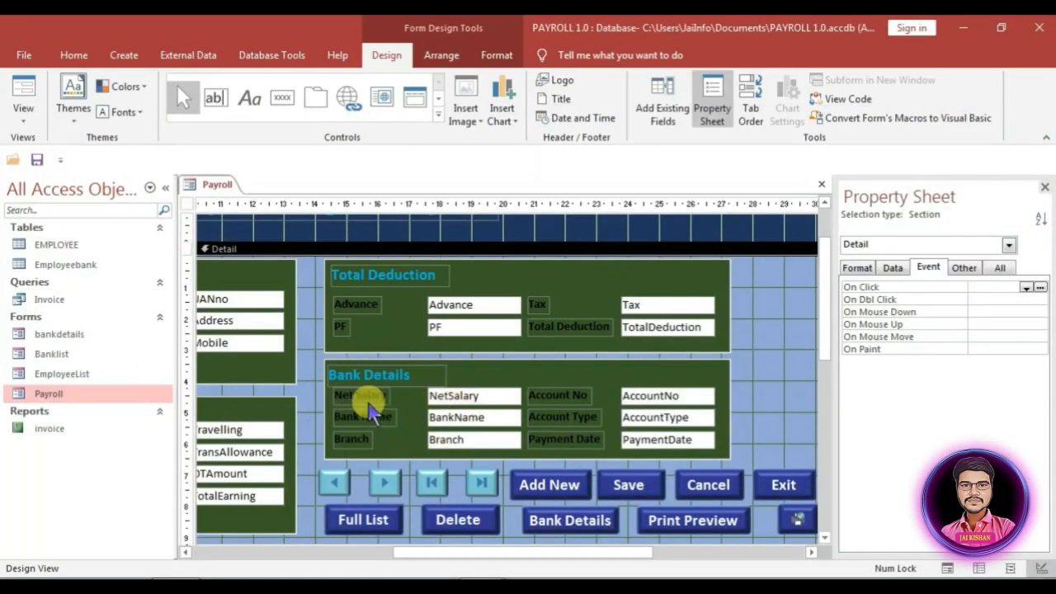
Step: Give NetSalary an On Got Focus procedure setting NetSalary.Text = TotalEarning - TotalDeduction
click(485, 395)
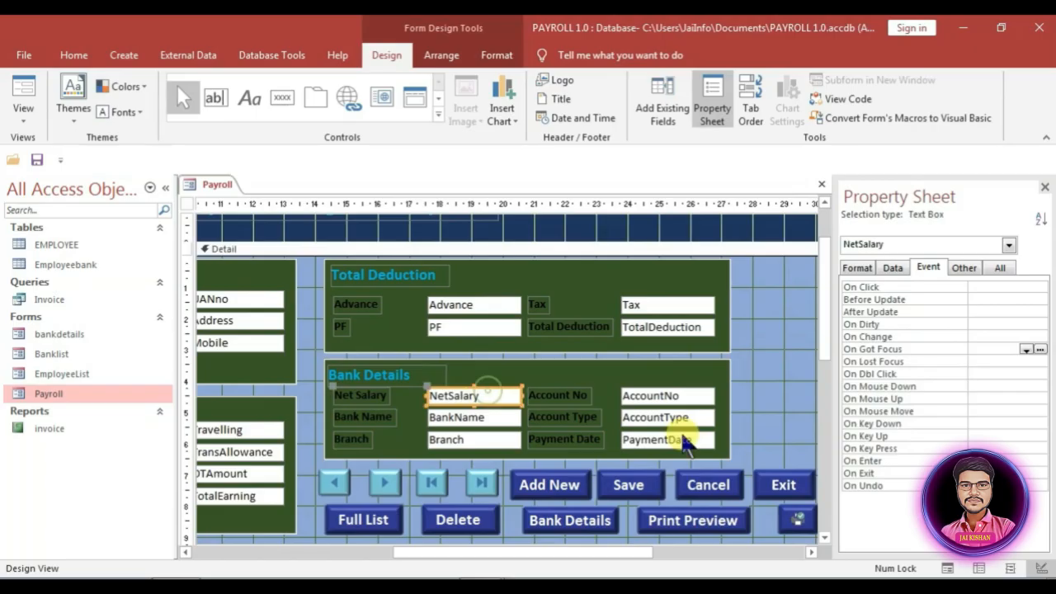
click(1026, 349)
click(1005, 360)
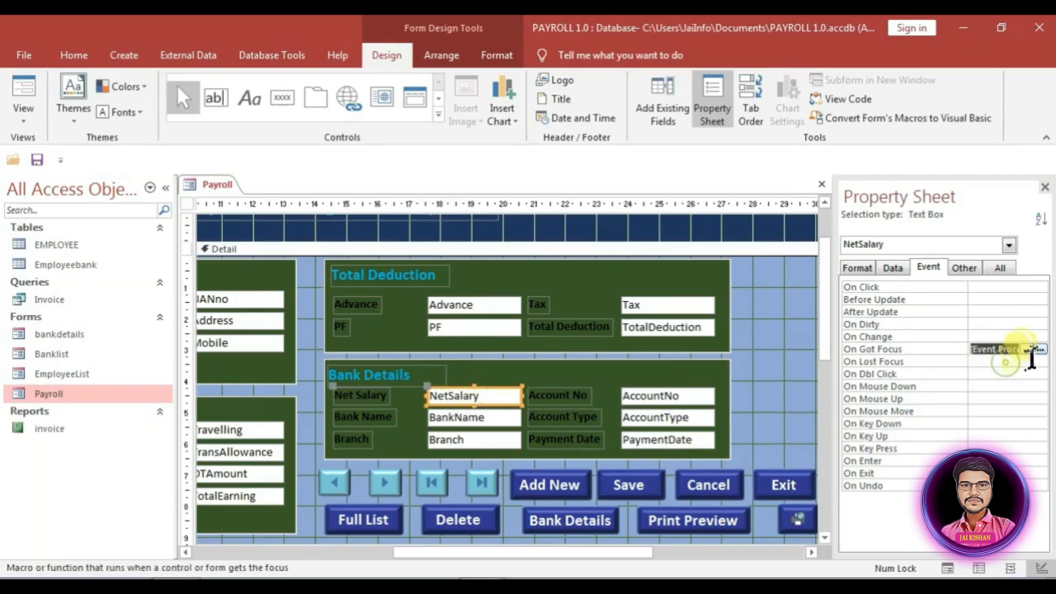
click(1040, 350)
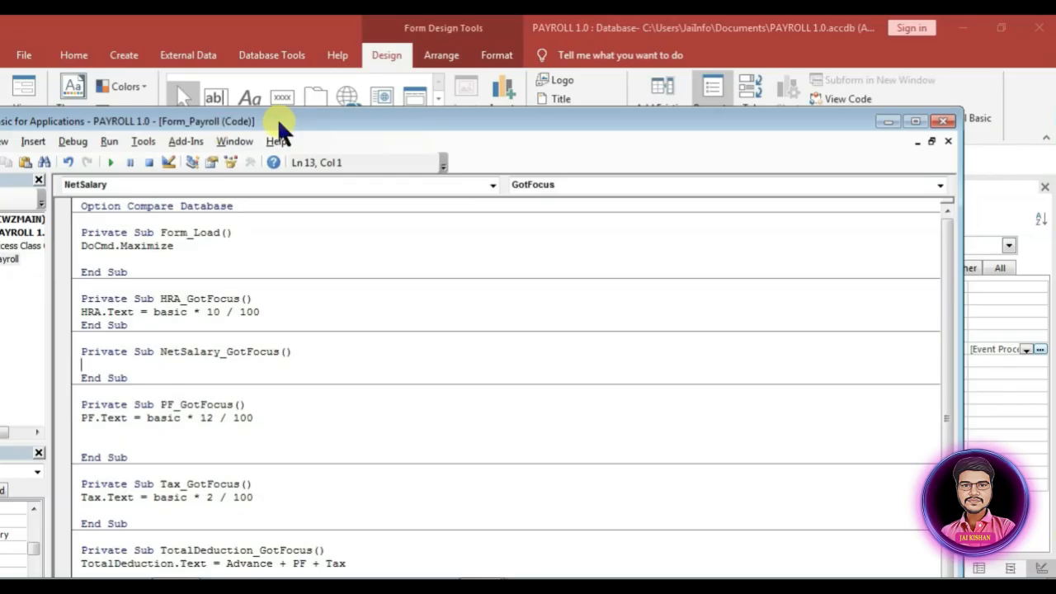
drag(278, 118, 569, 95)
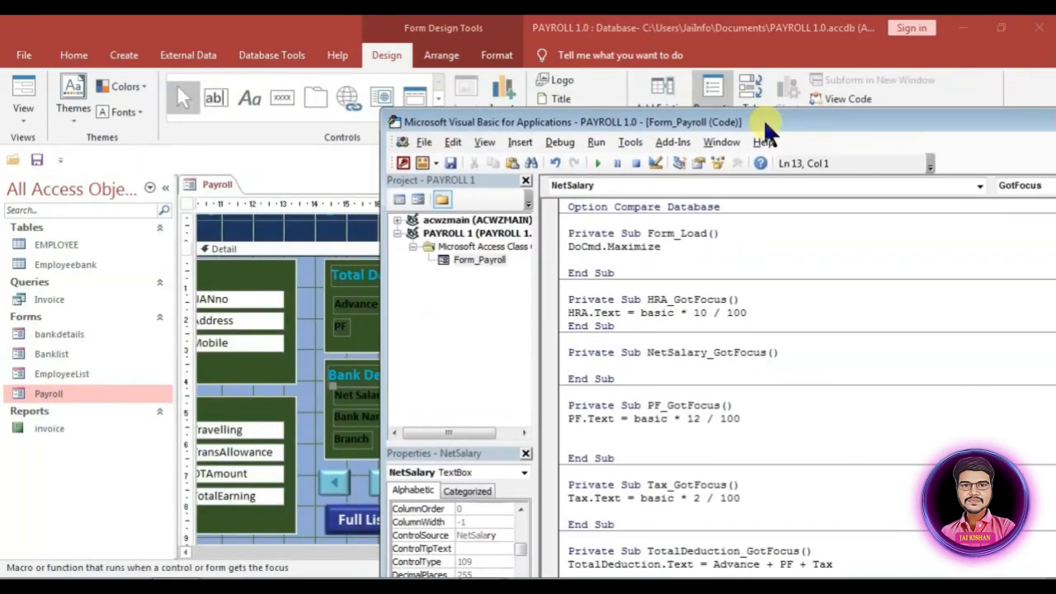
drag(540, 115, 747, 115)
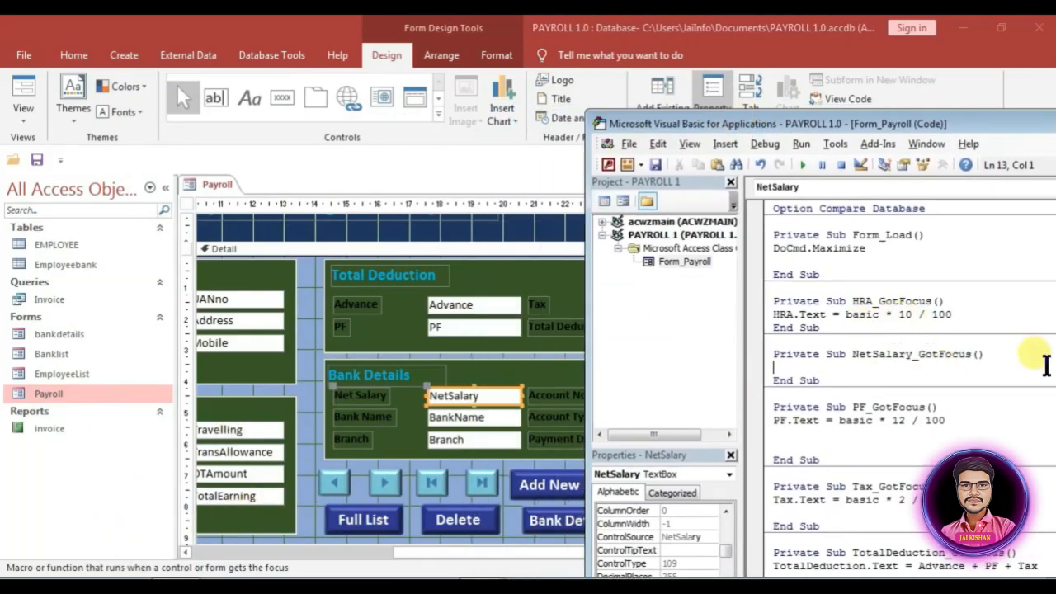
text(net)
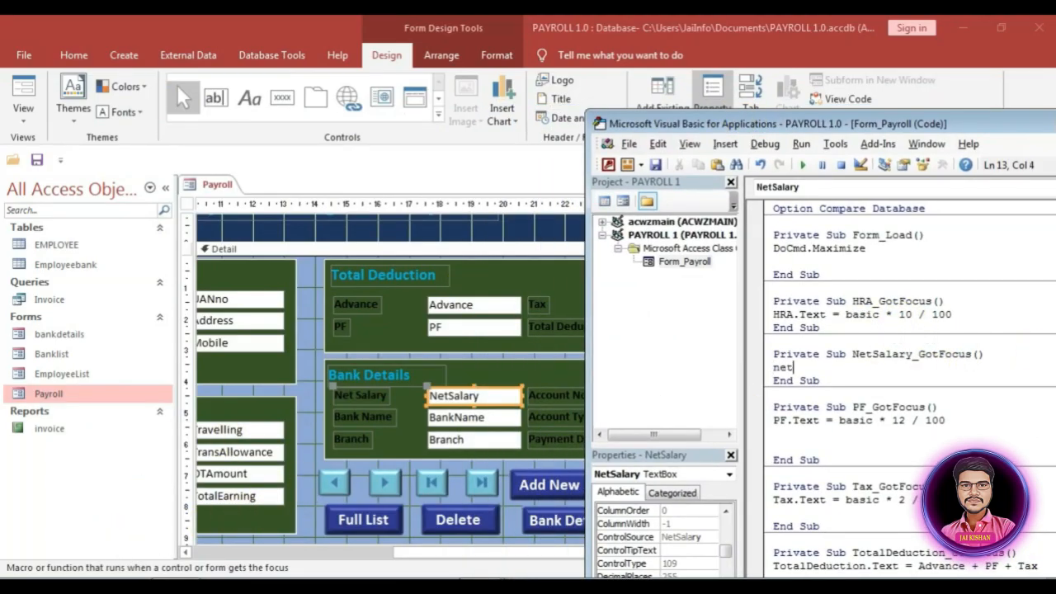
text(salary.text=)
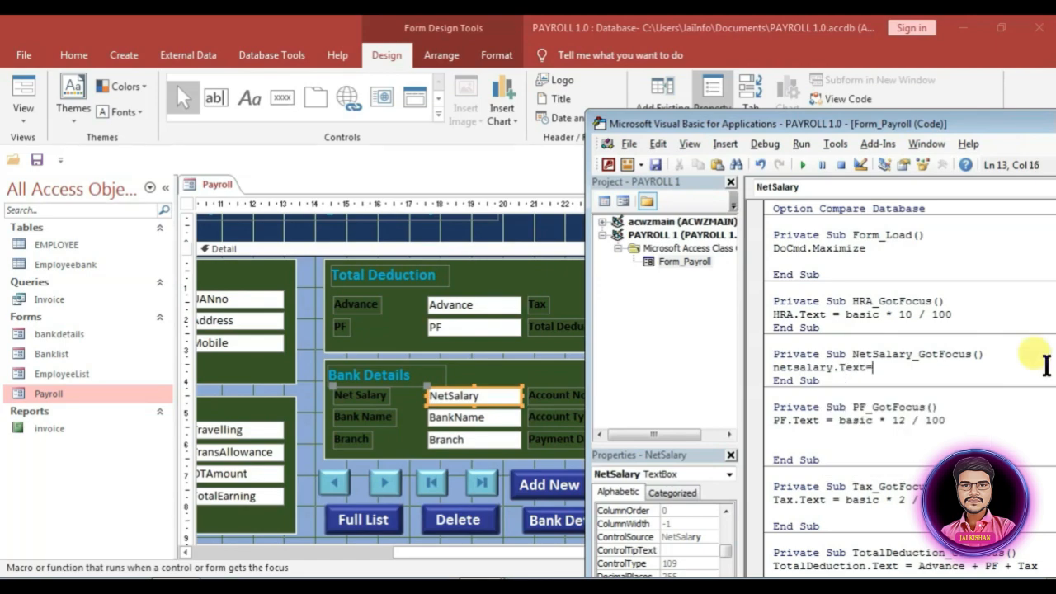
text(totalear)
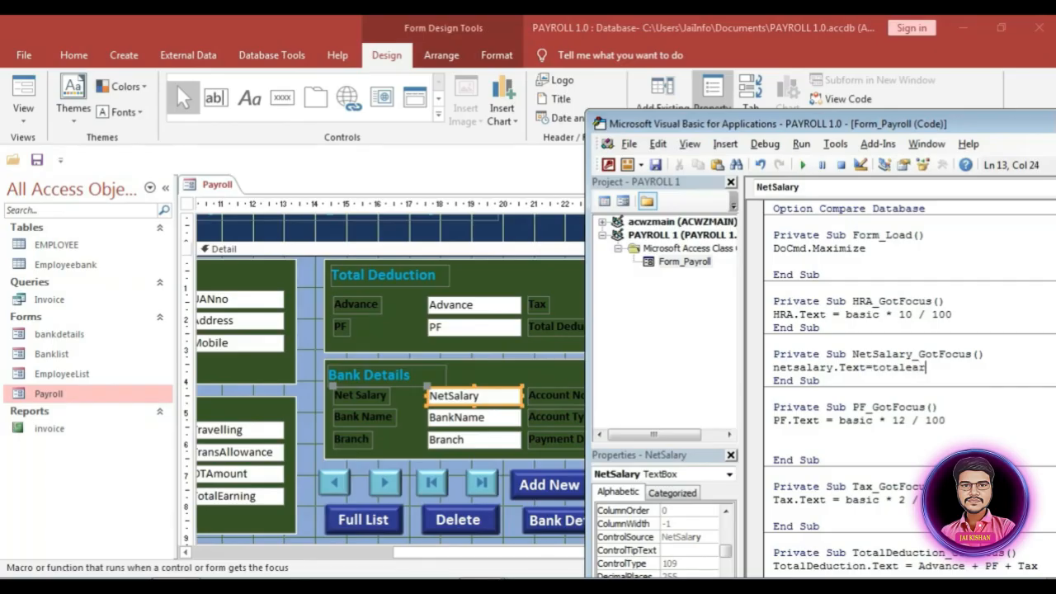
text(ning-totaldeduction)
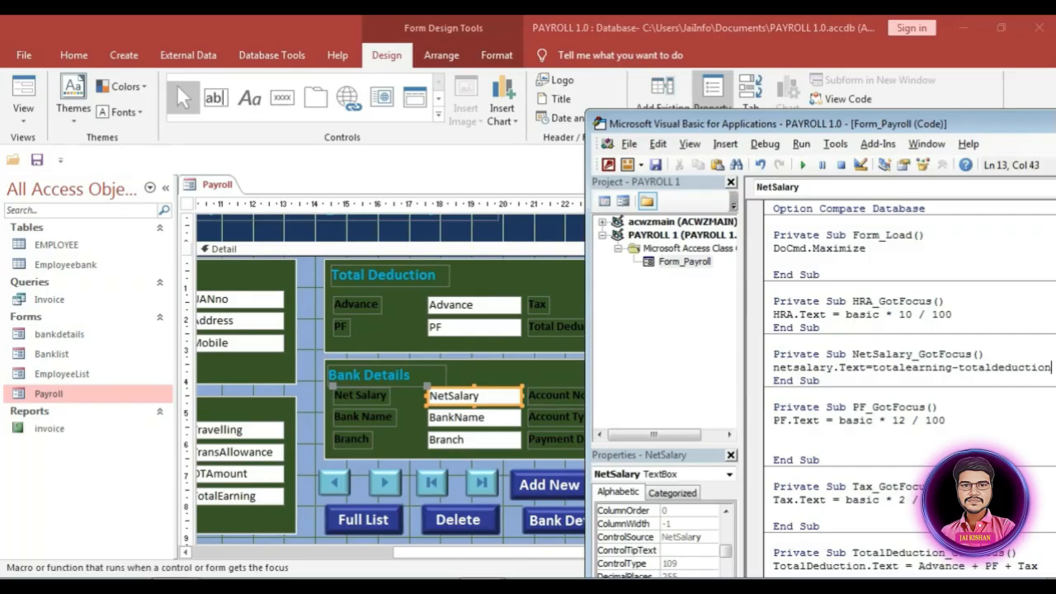
key(Return)
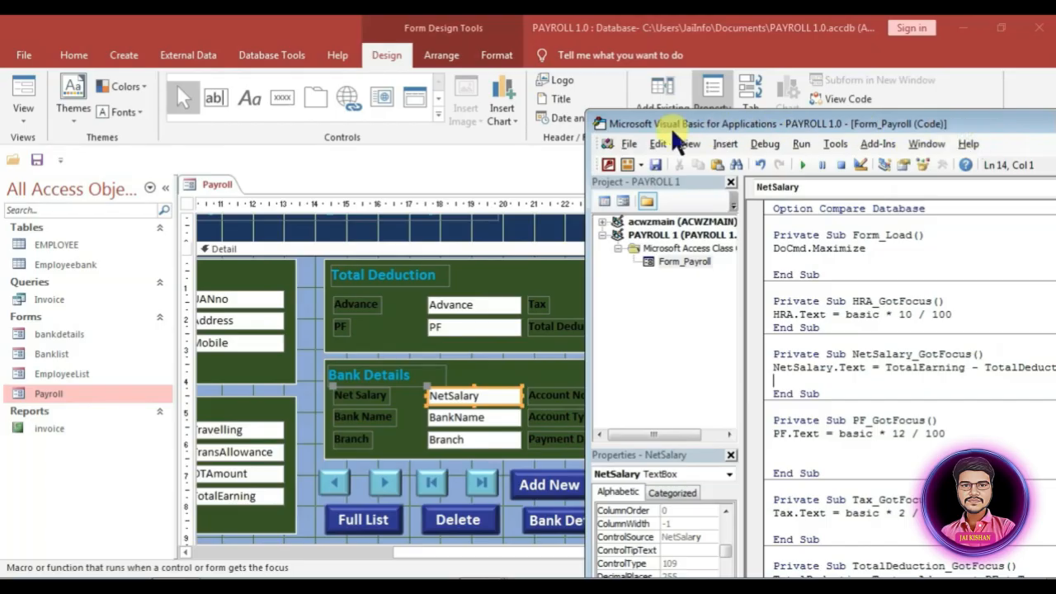
drag(975, 117, 584, 124)
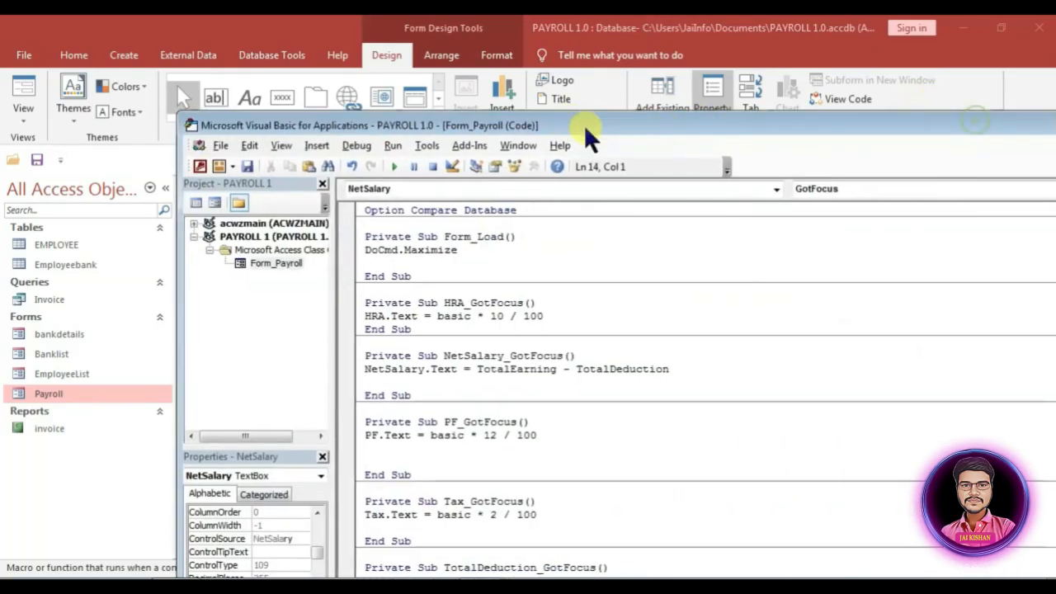
click(925, 122)
click(1045, 111)
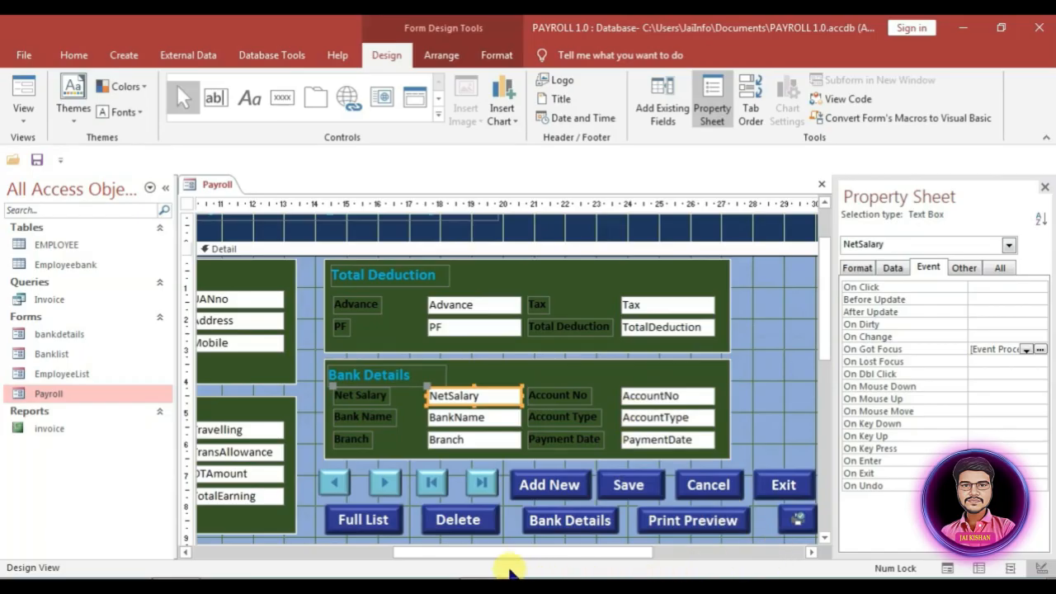
Step: Select the Exit button on the Payroll form design
drag(523, 548, 662, 561)
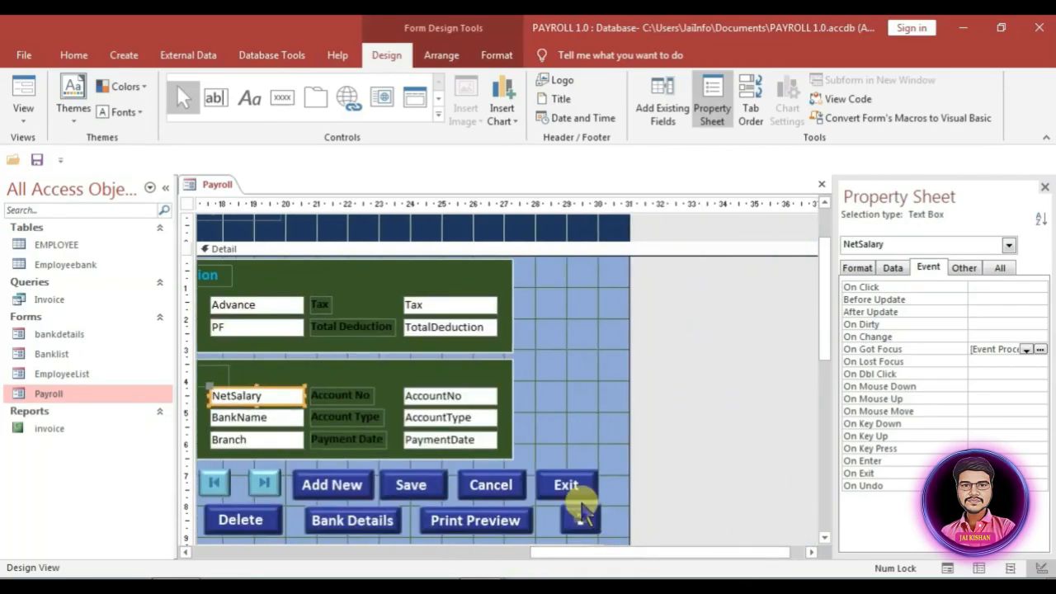
click(574, 488)
click(500, 55)
click(582, 422)
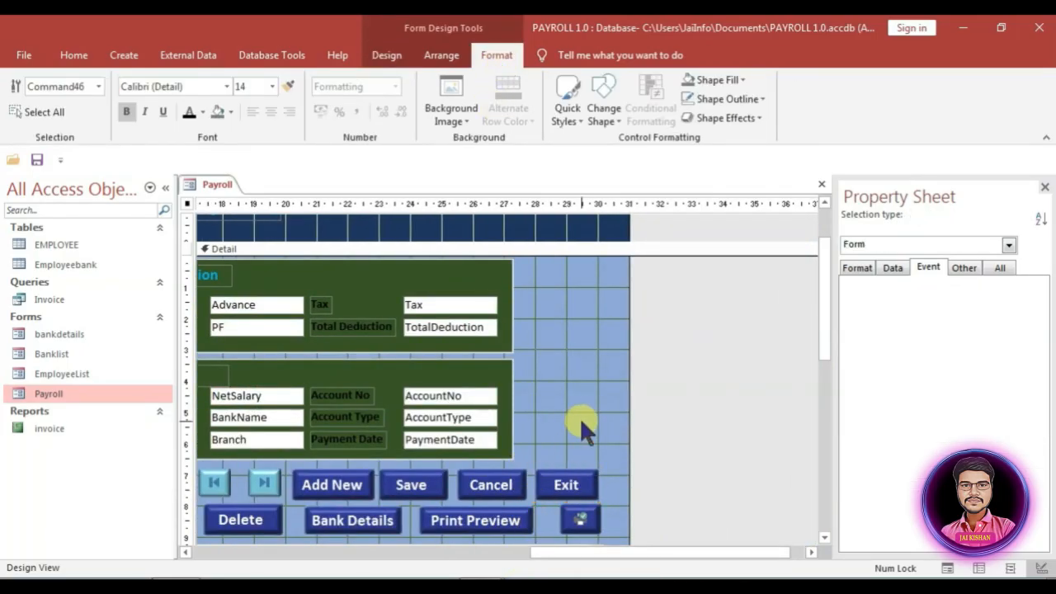
click(566, 486)
Step: Set the Exit button's Fore Color to red
click(858, 268)
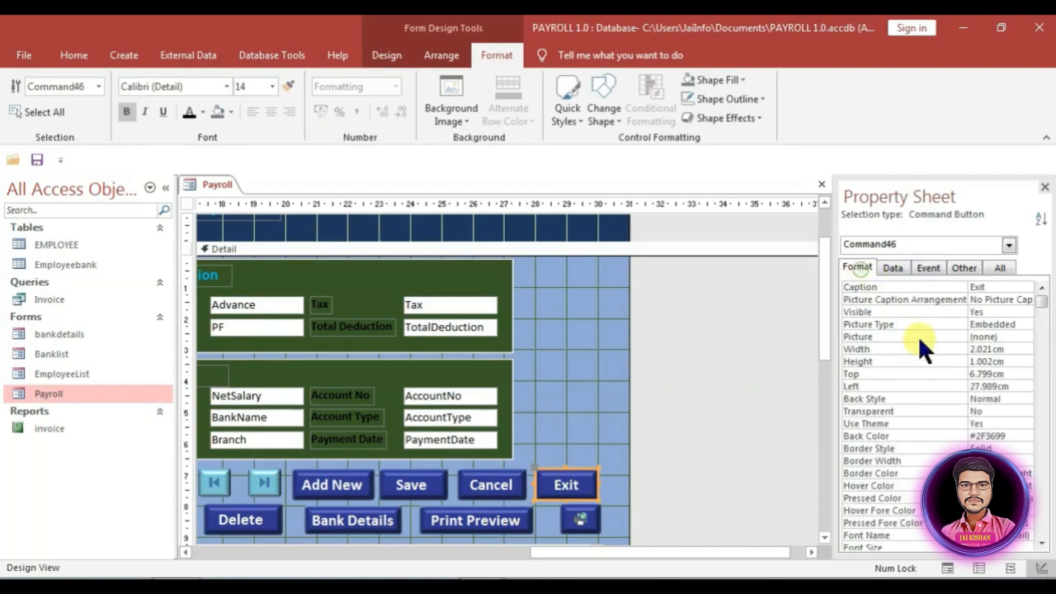
drag(1042, 303, 1042, 417)
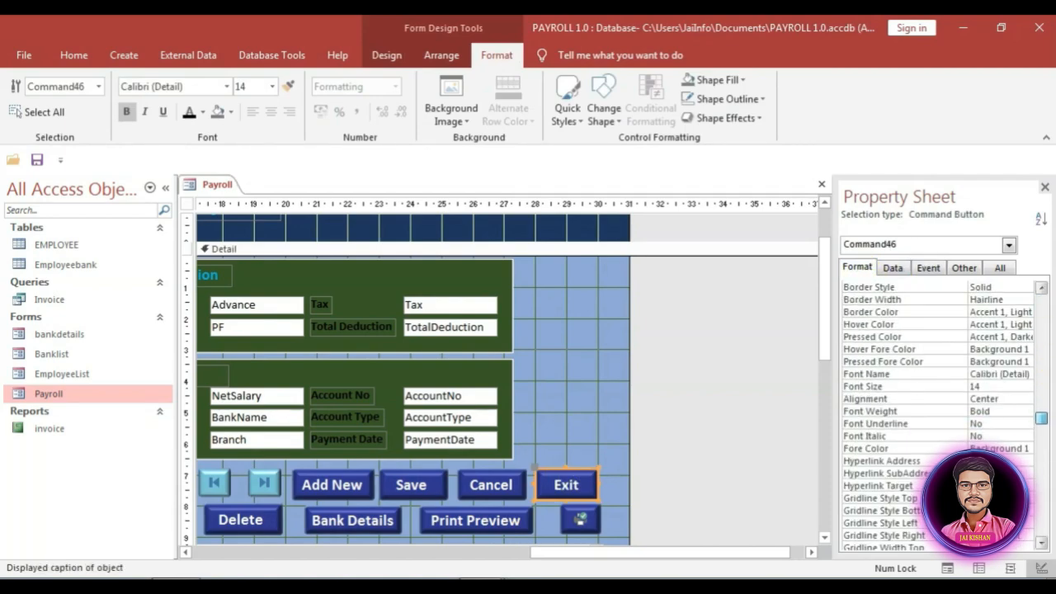
click(994, 448)
click(1013, 449)
click(933, 379)
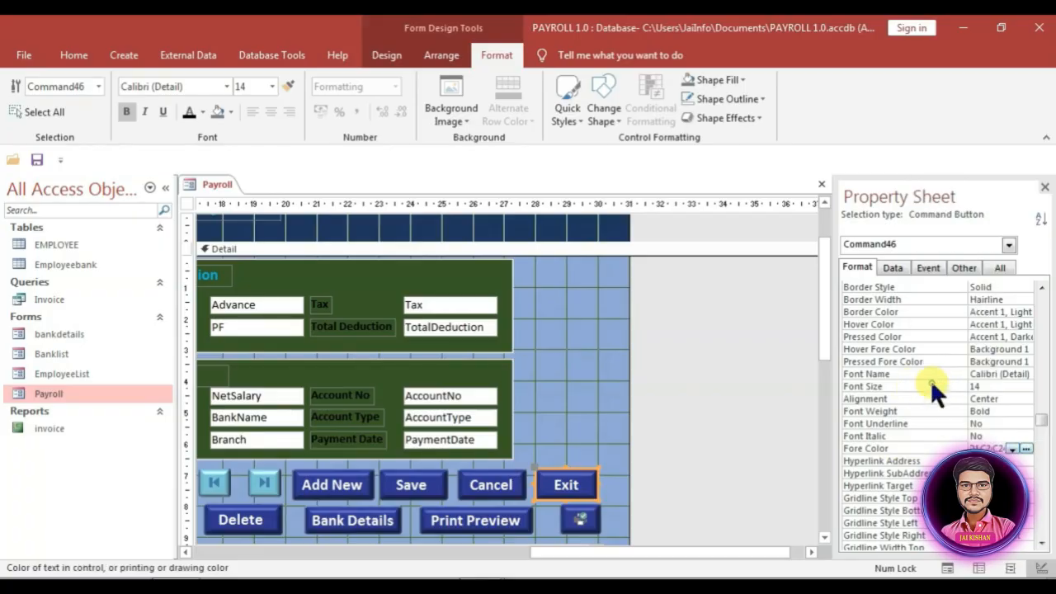
Step: Give the Exit button a Click procedure asking 'Do You Want To Exit?' before quitting Access
click(931, 268)
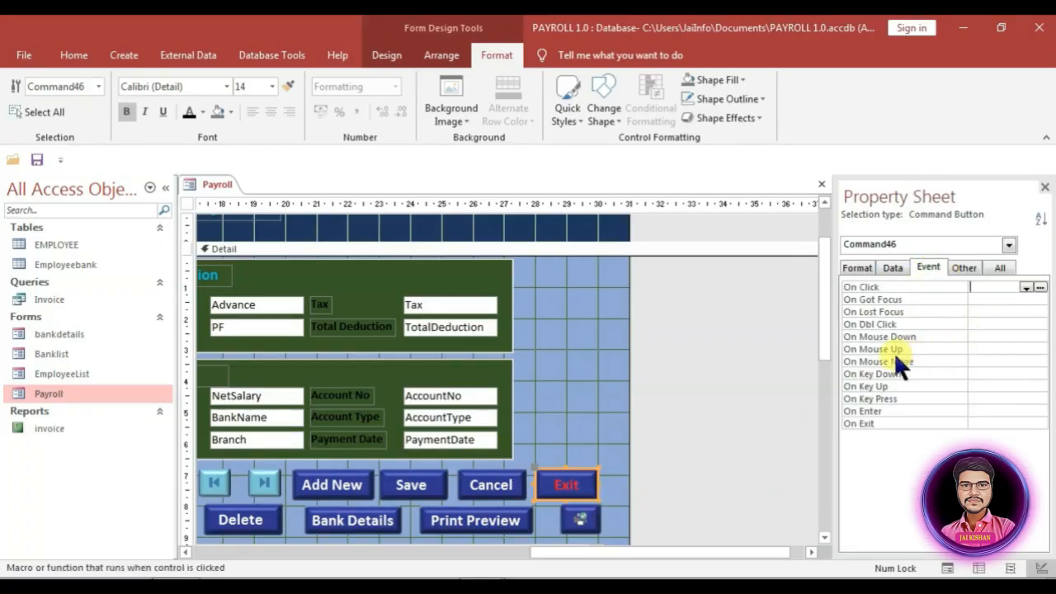
click(1026, 287)
click(1002, 299)
click(1040, 287)
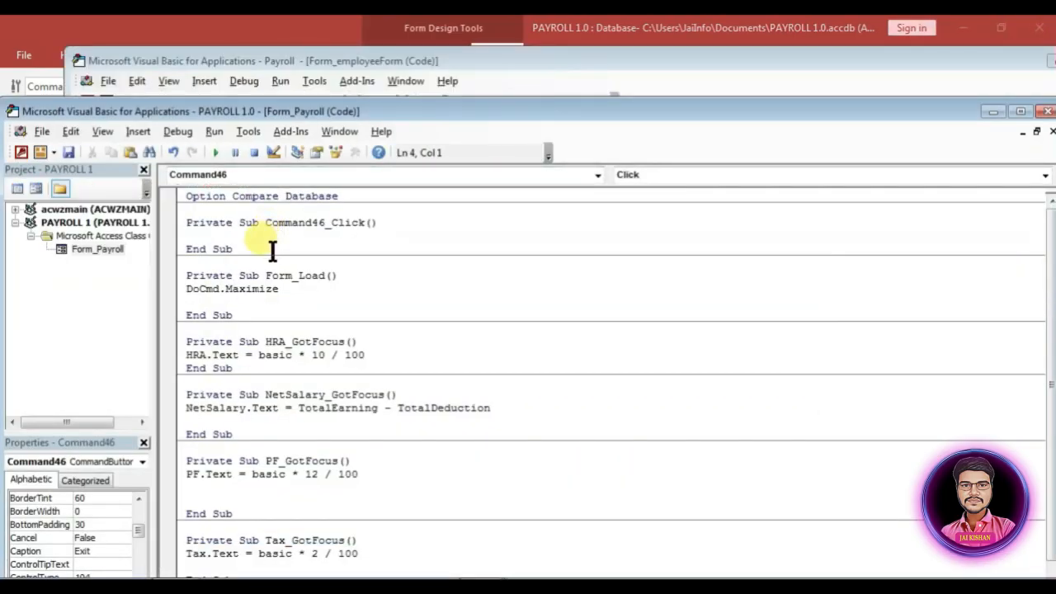
text(Dim JK As Integer JK = MsgBox("Do You Want To Exit? ", _ vbYesNo + vbQuestion, _ "Quit") If JK = vbYes Then DoCmd.Quit acQuitSaveAll End If)
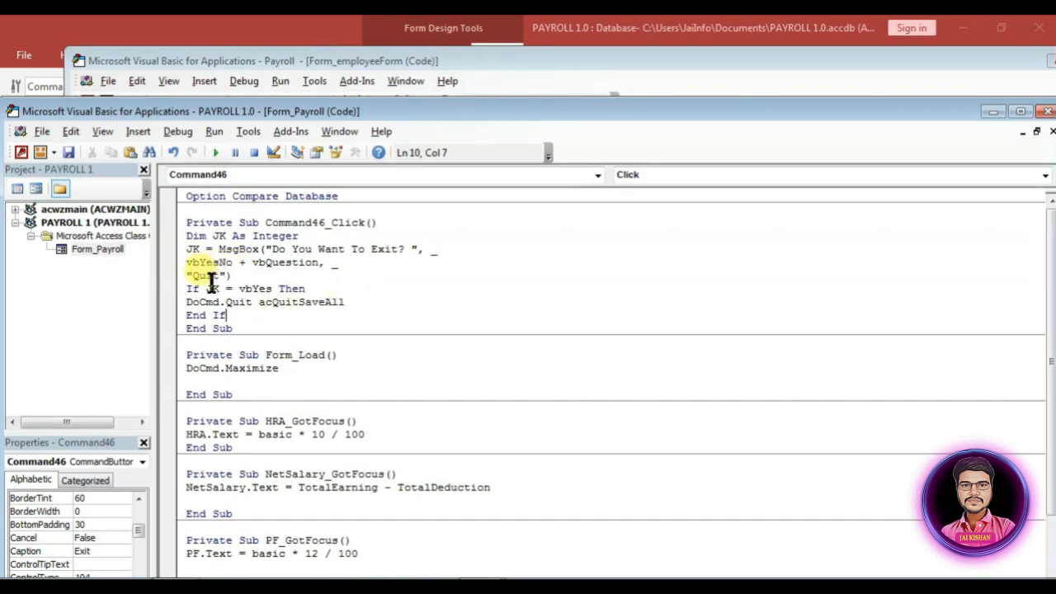
drag(839, 107, 744, 107)
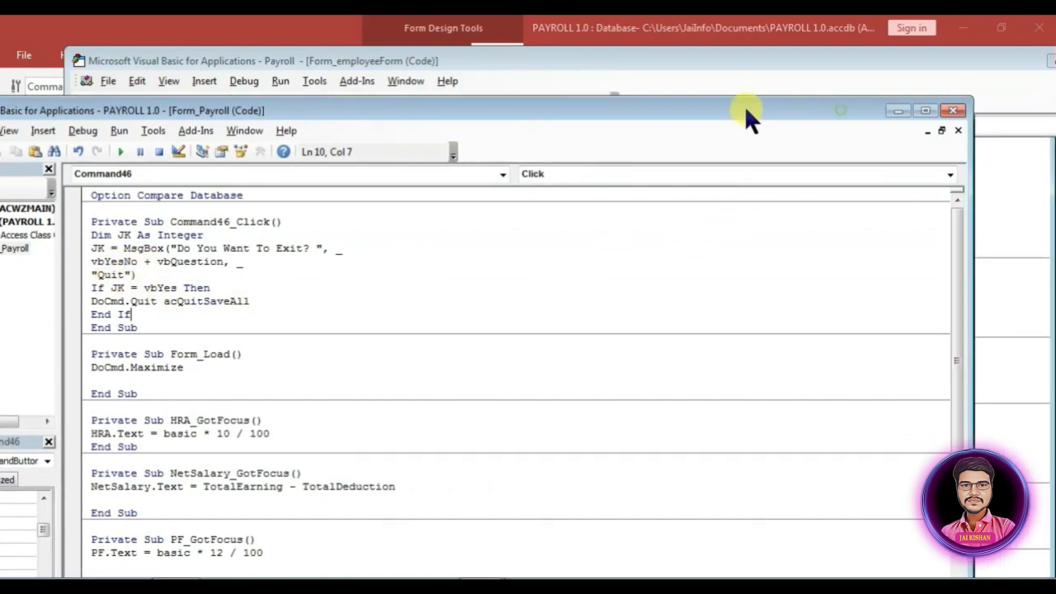
click(953, 110)
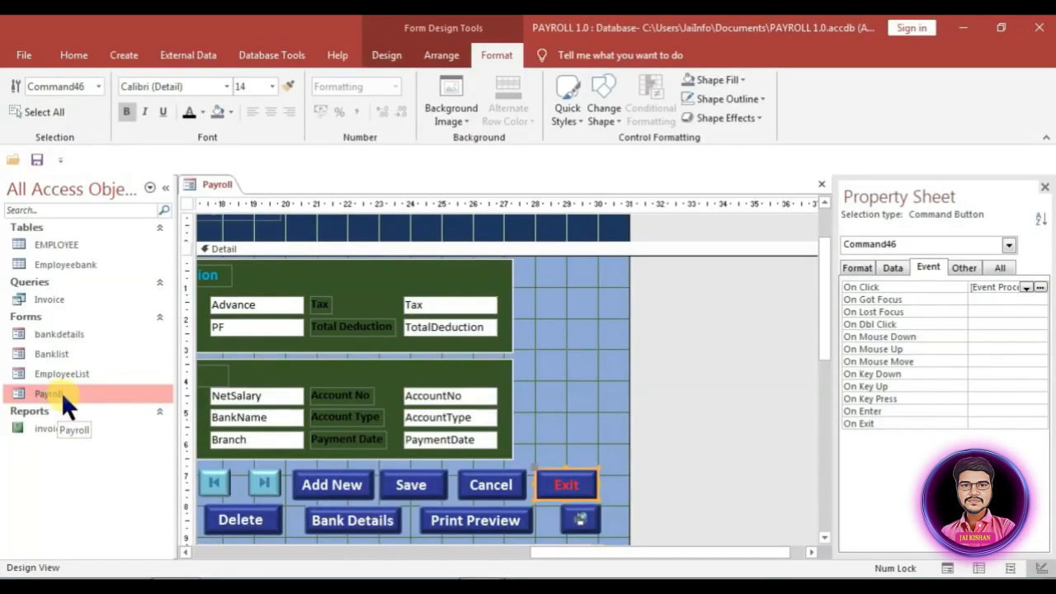
Step: Run the Payroll form, press Exit, and answer No to the quit prompt
double_click(67, 392)
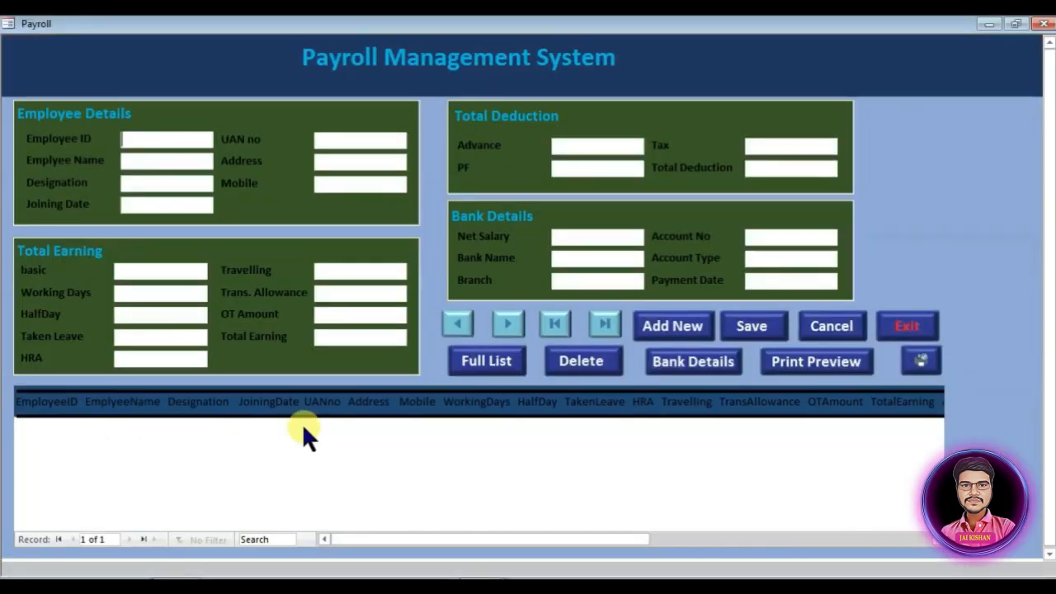
click(913, 320)
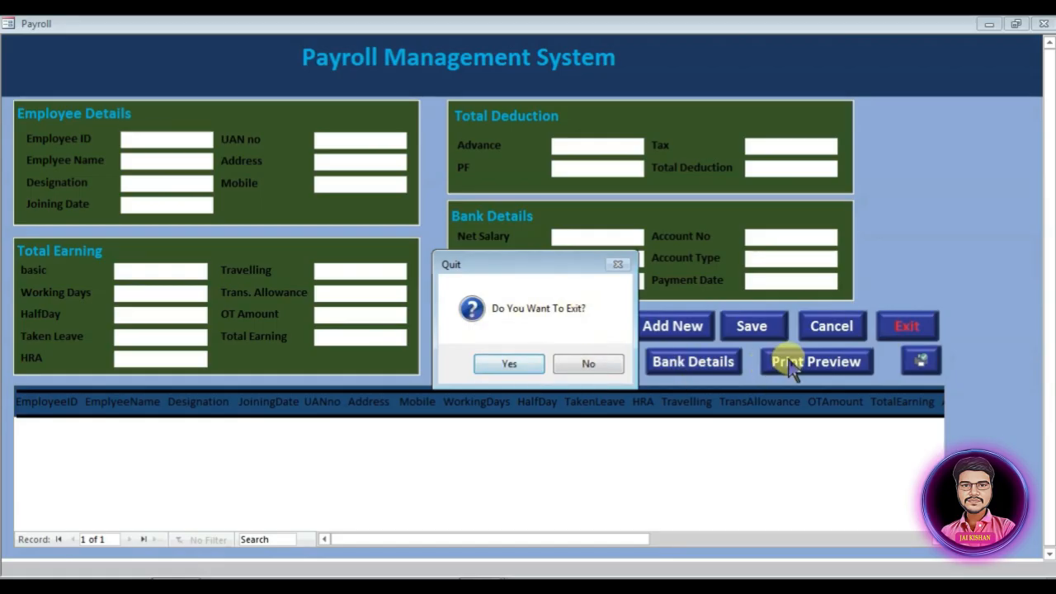
click(579, 363)
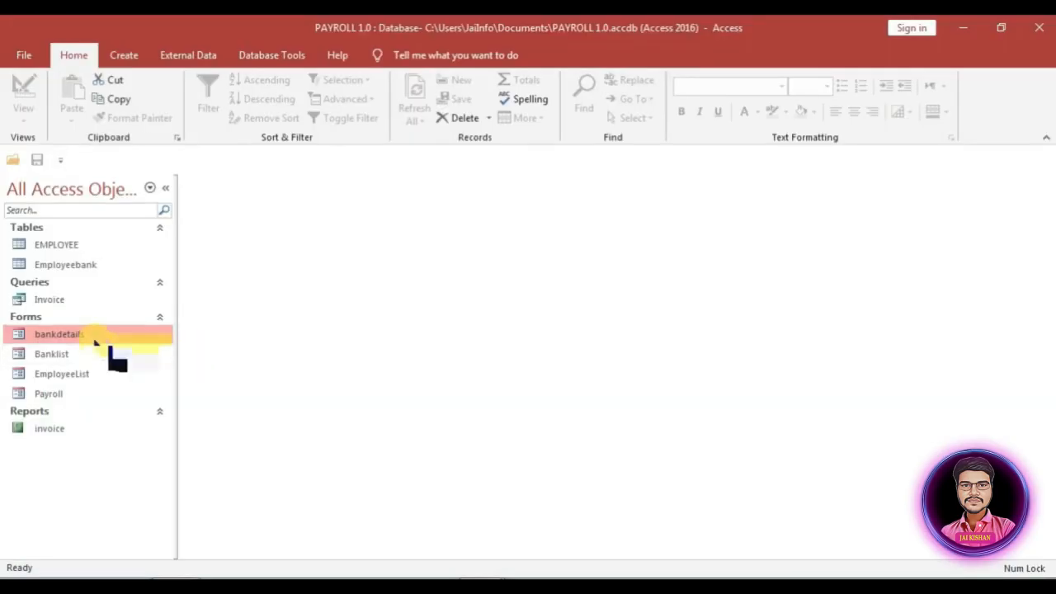
Step: In bankdetails Design View, add a command button that opens the Payroll form showing specific data
right_click(91, 337)
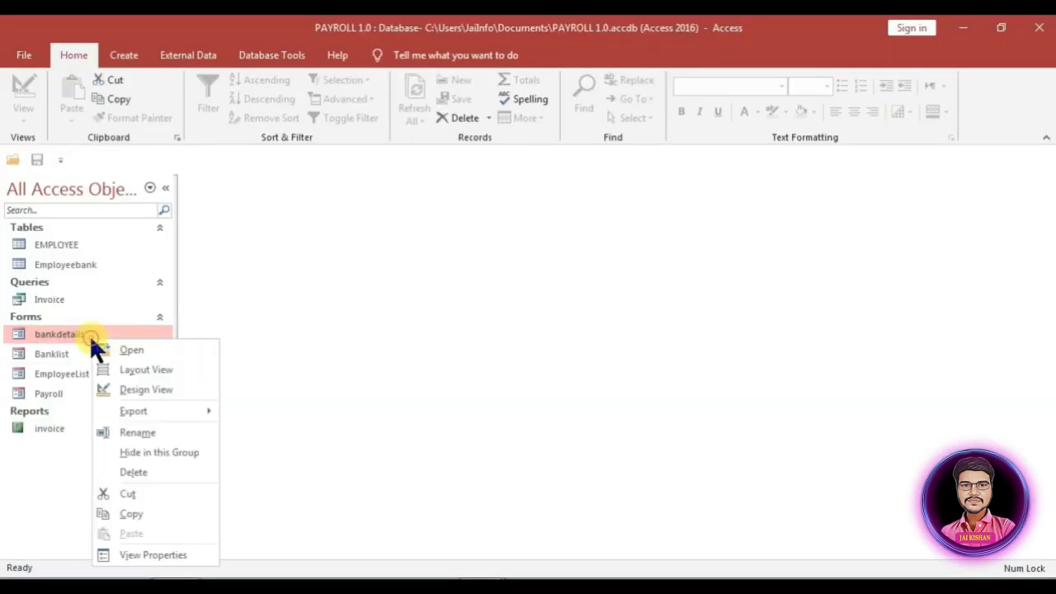
click(141, 389)
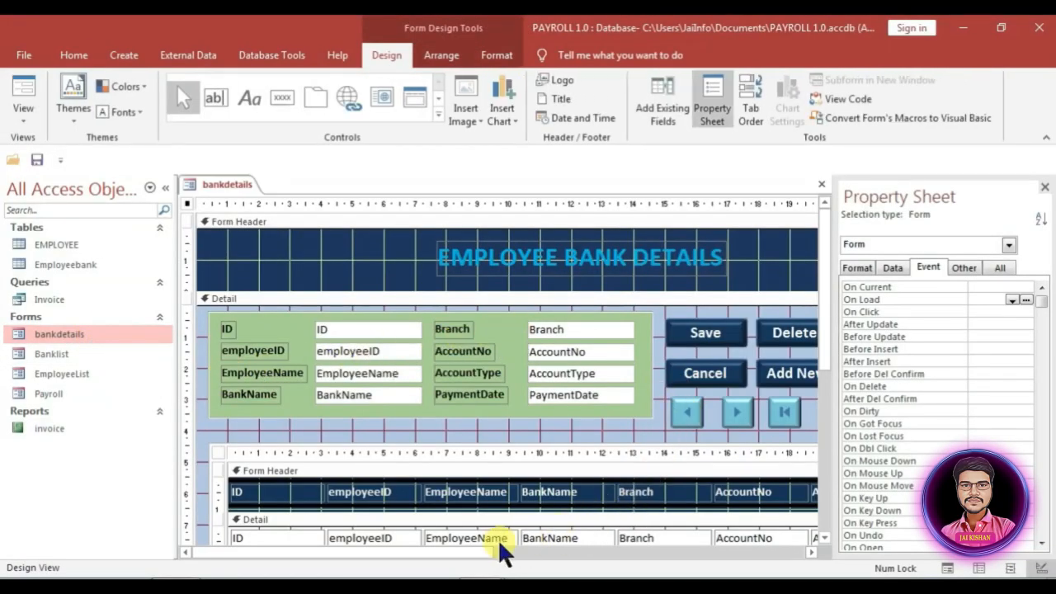
drag(465, 553, 608, 563)
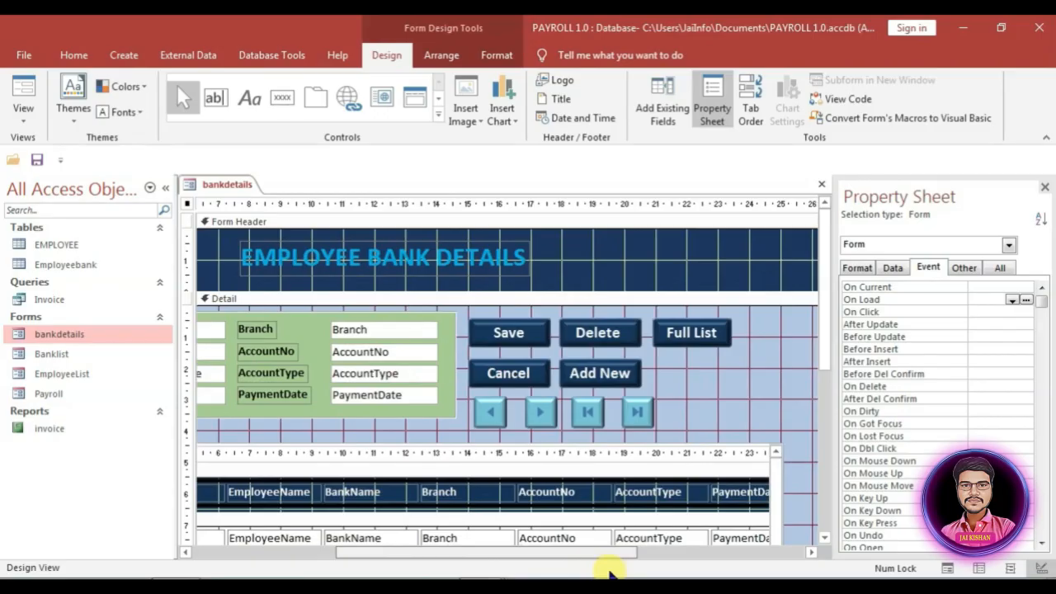
click(284, 99)
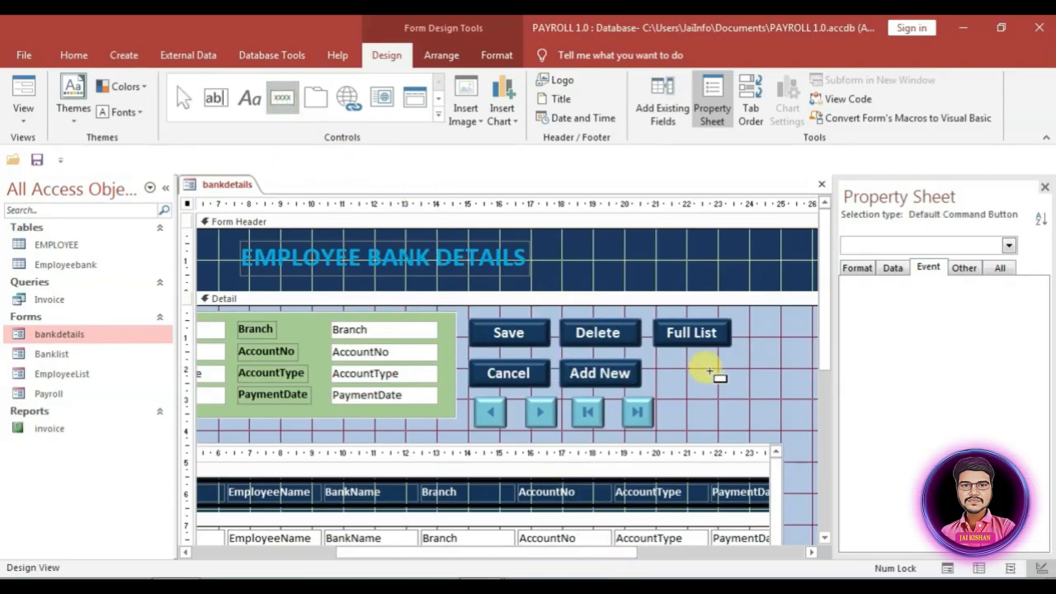
click(665, 357)
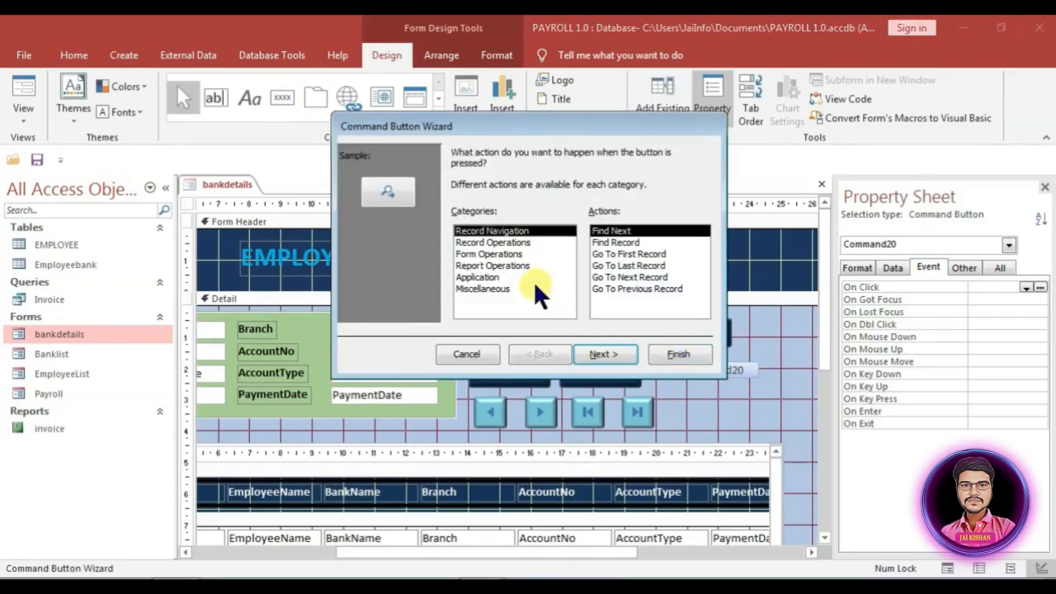
click(485, 254)
click(607, 254)
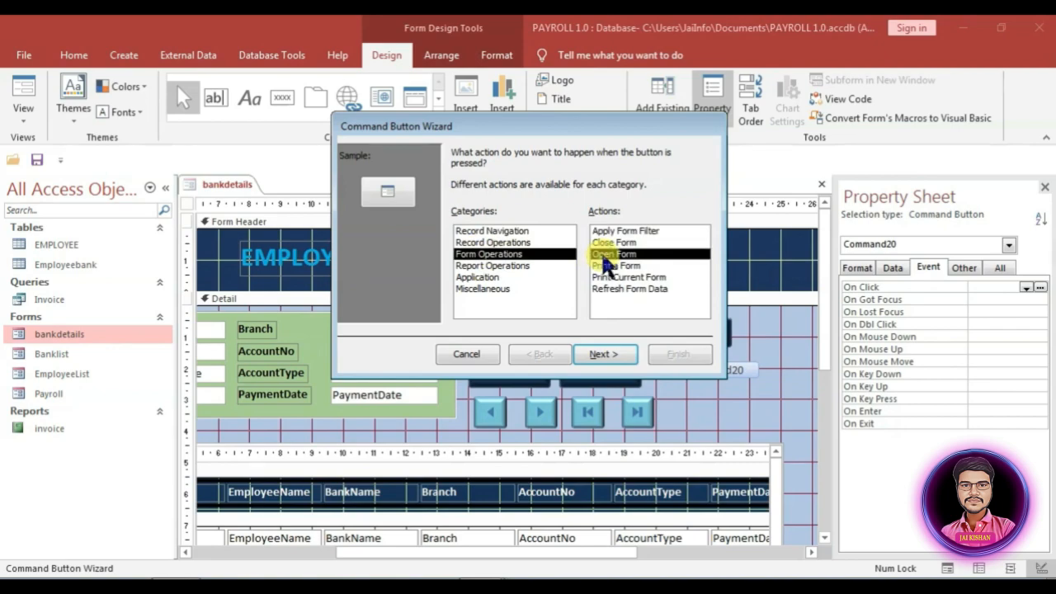
click(607, 351)
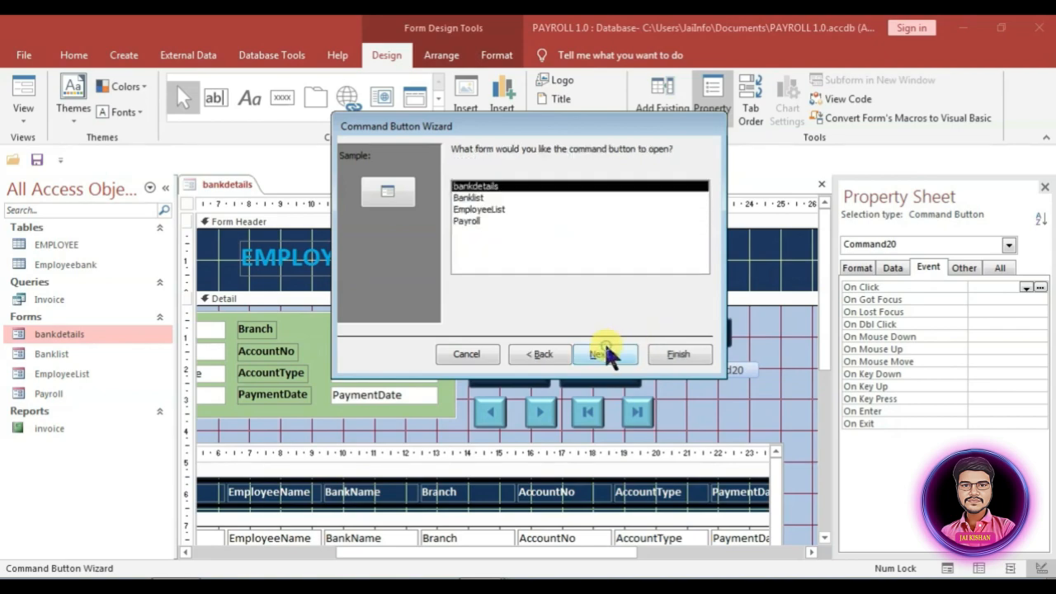
click(476, 216)
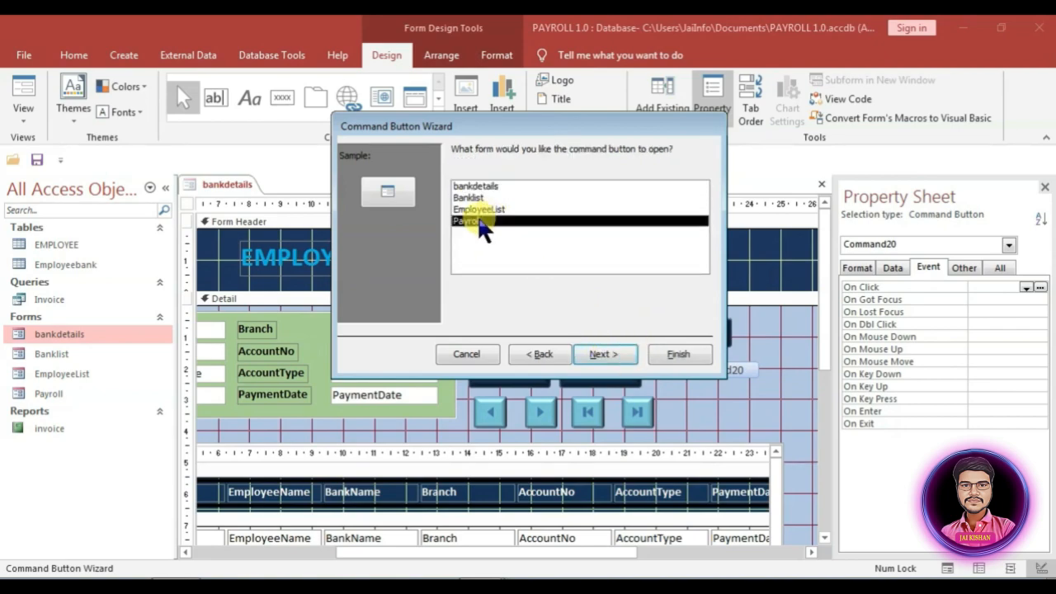
click(601, 348)
click(536, 234)
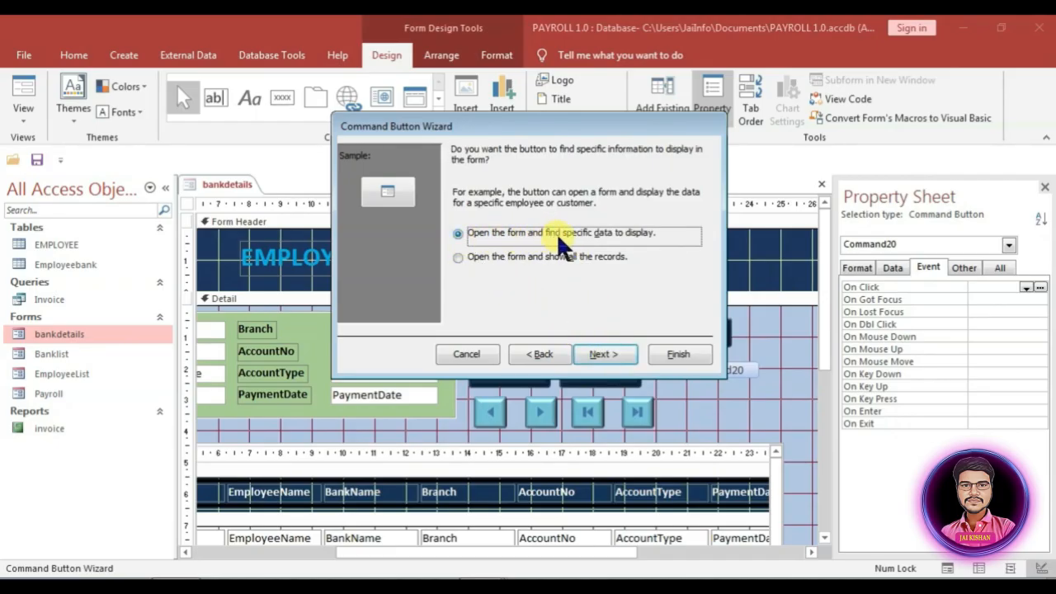
click(610, 351)
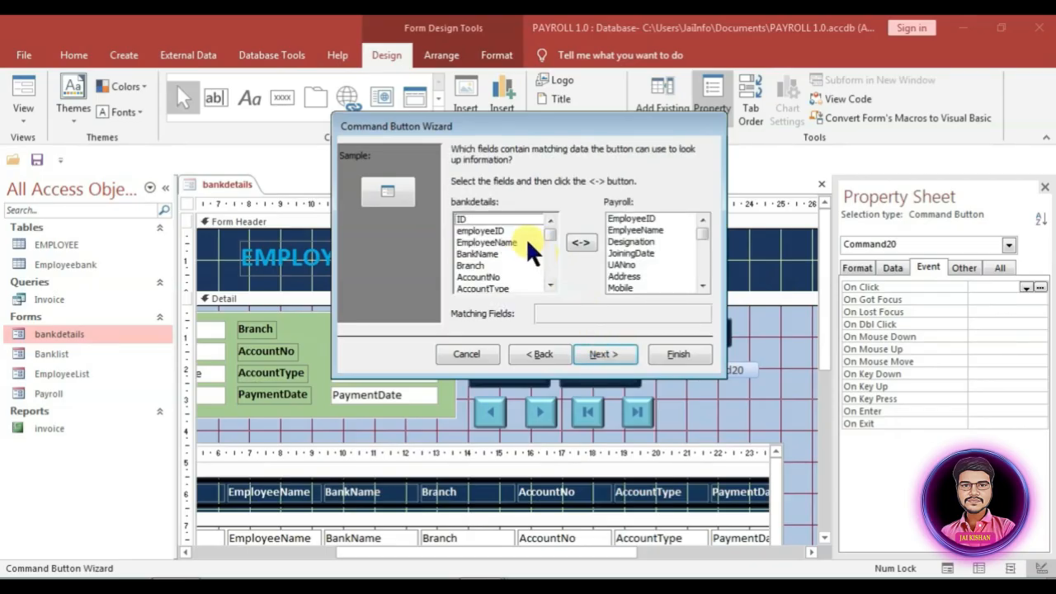
Step: Match employeeID to EmployeeID, label the button 'Open Payroll', and finish the wizard
click(483, 231)
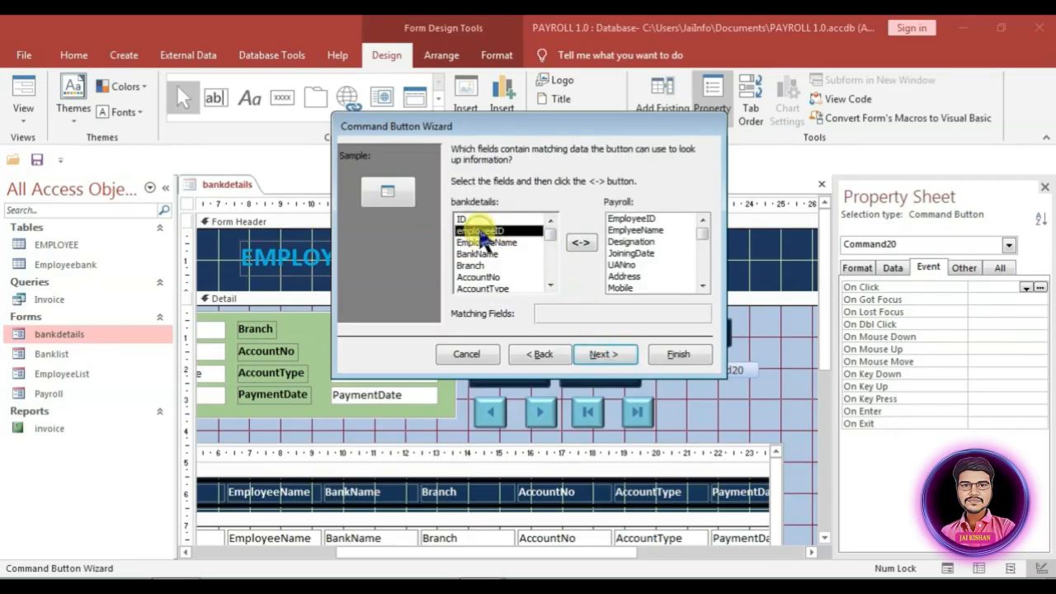
click(649, 221)
click(580, 241)
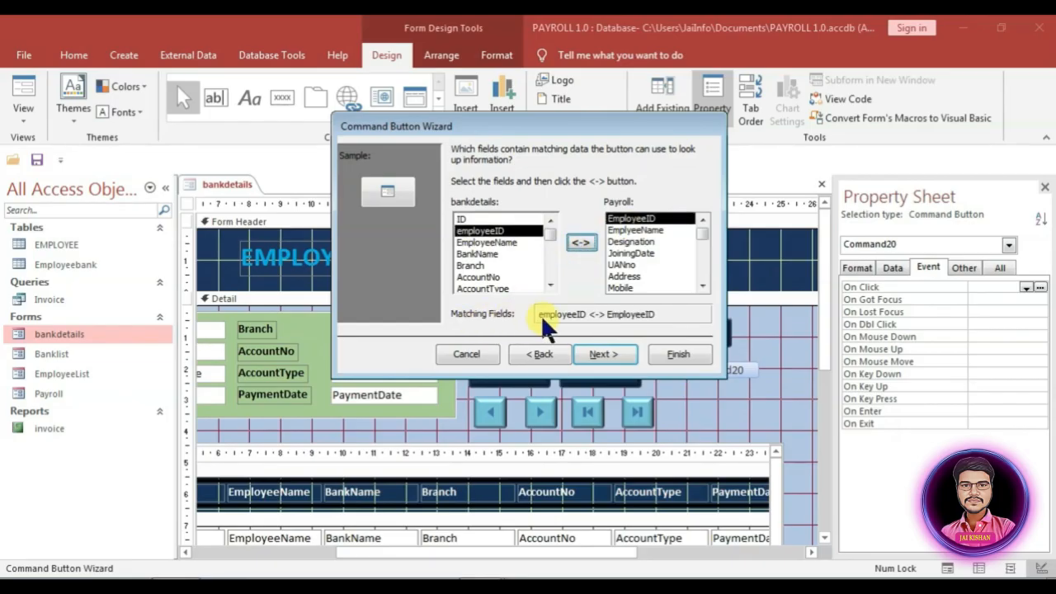
click(602, 356)
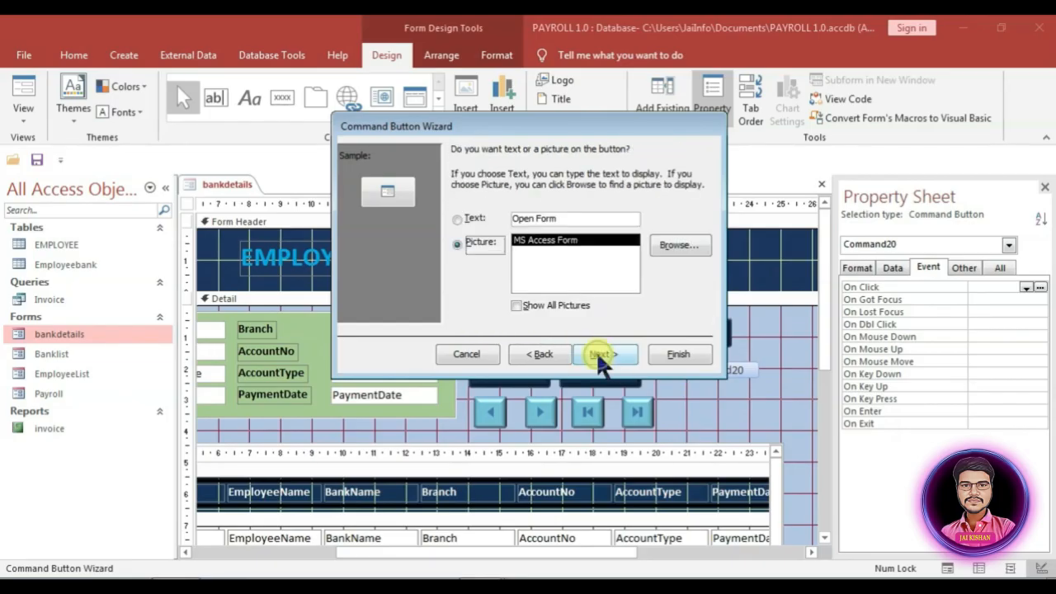
click(457, 218)
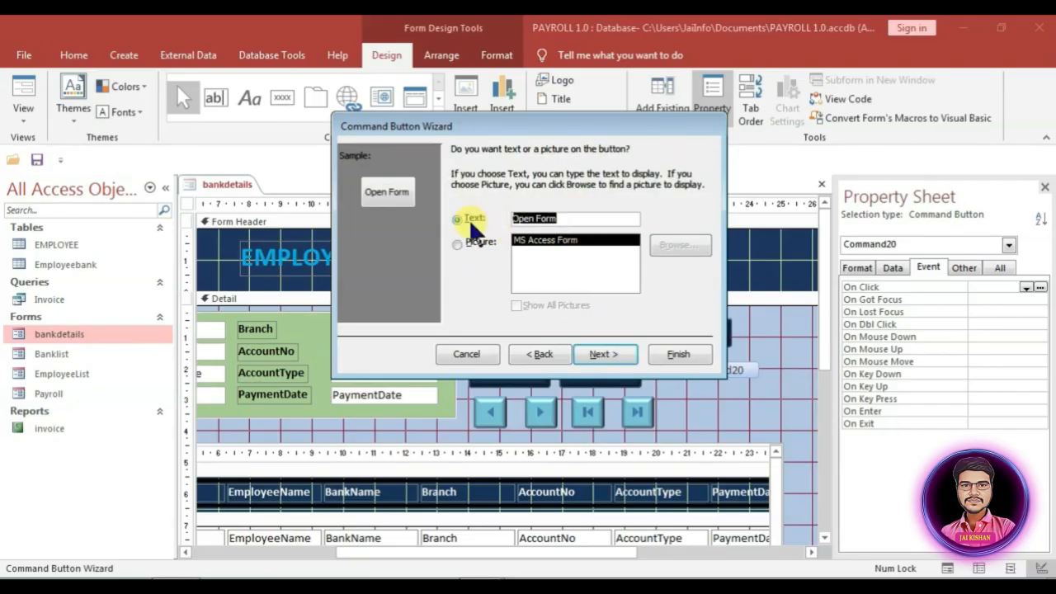
key(Right)
key(BackSpace)
key(BackSpace)
key(BackSpace)
key(BackSpace)
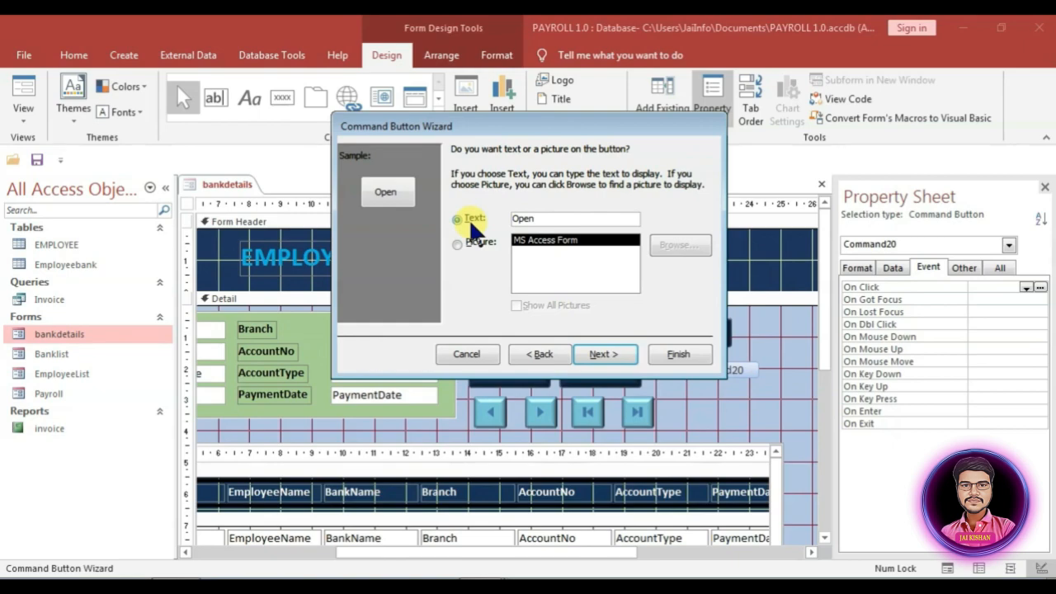
text(Payroll)
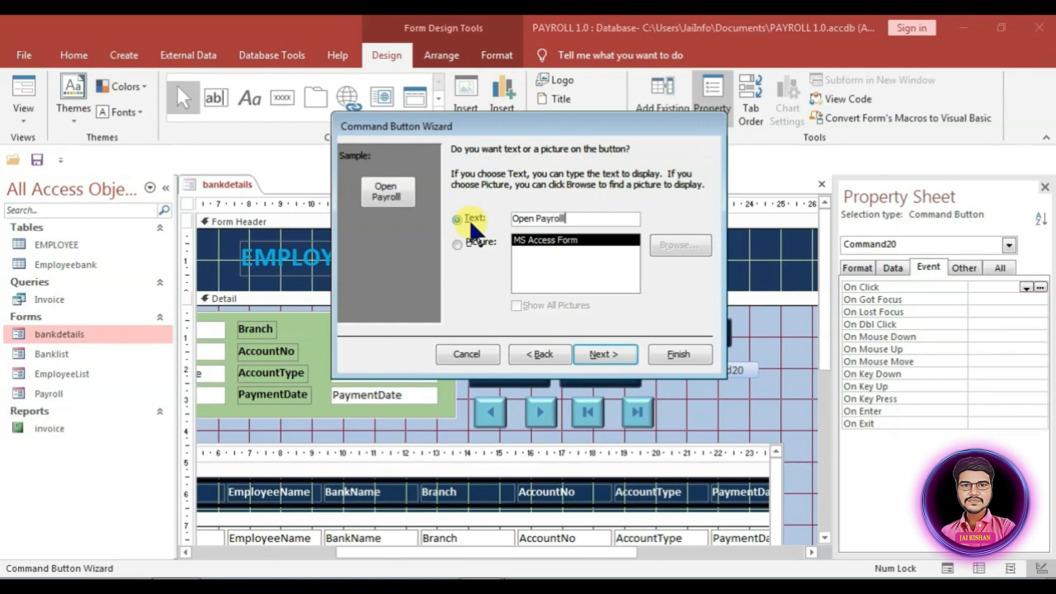
click(607, 355)
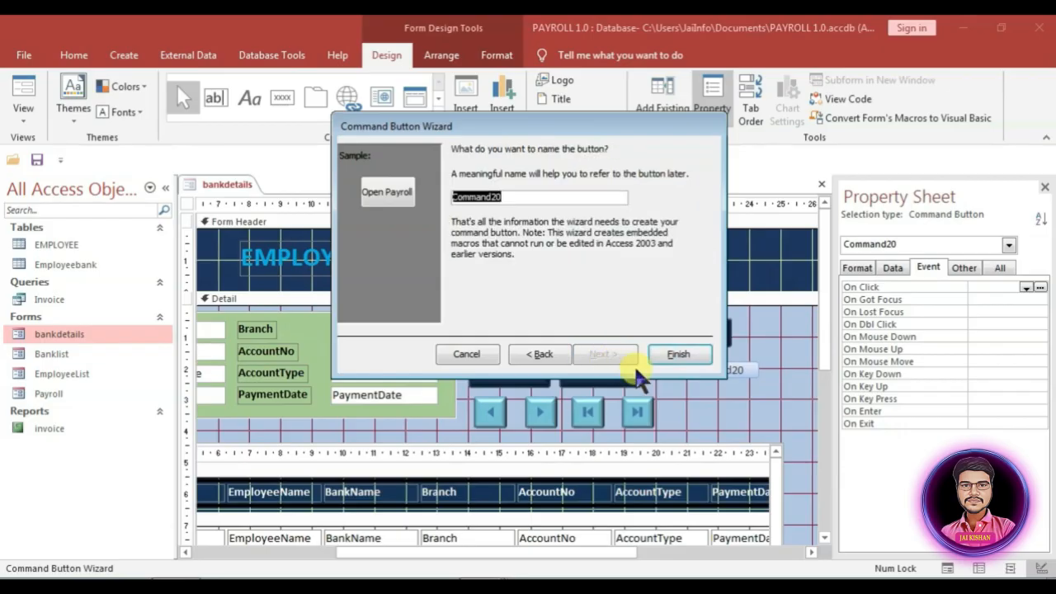
click(689, 349)
Step: Open the bankdetails form and switch it to Design View
click(778, 414)
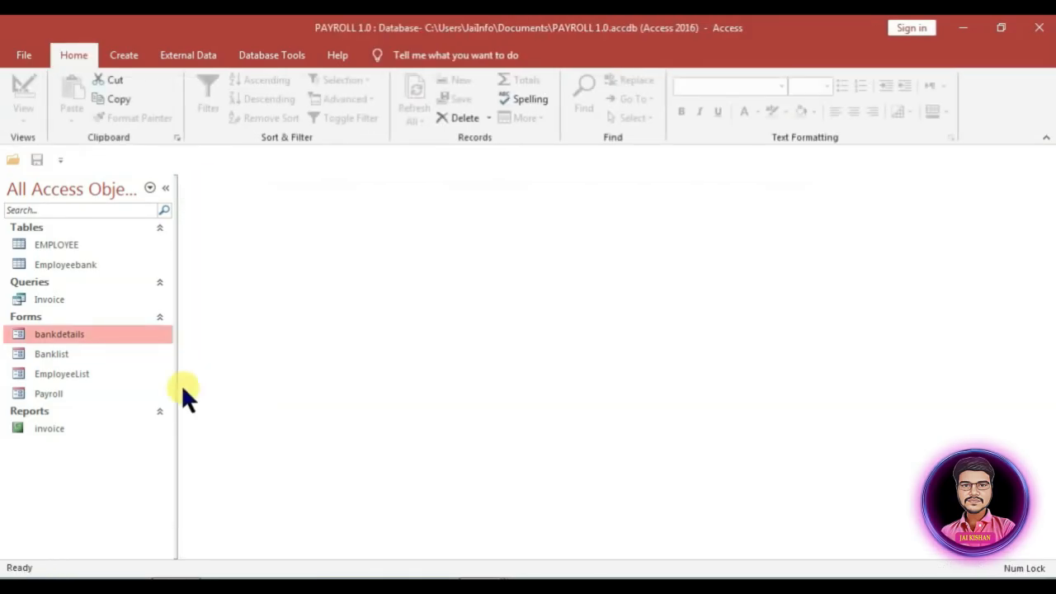
double_click(72, 334)
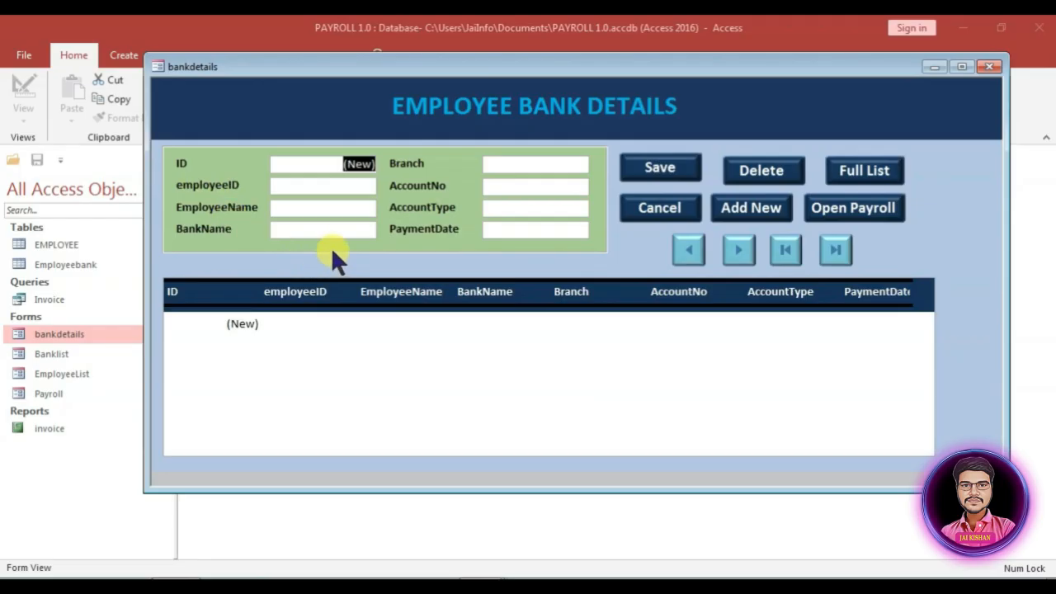
click(313, 263)
right_click(312, 262)
click(351, 301)
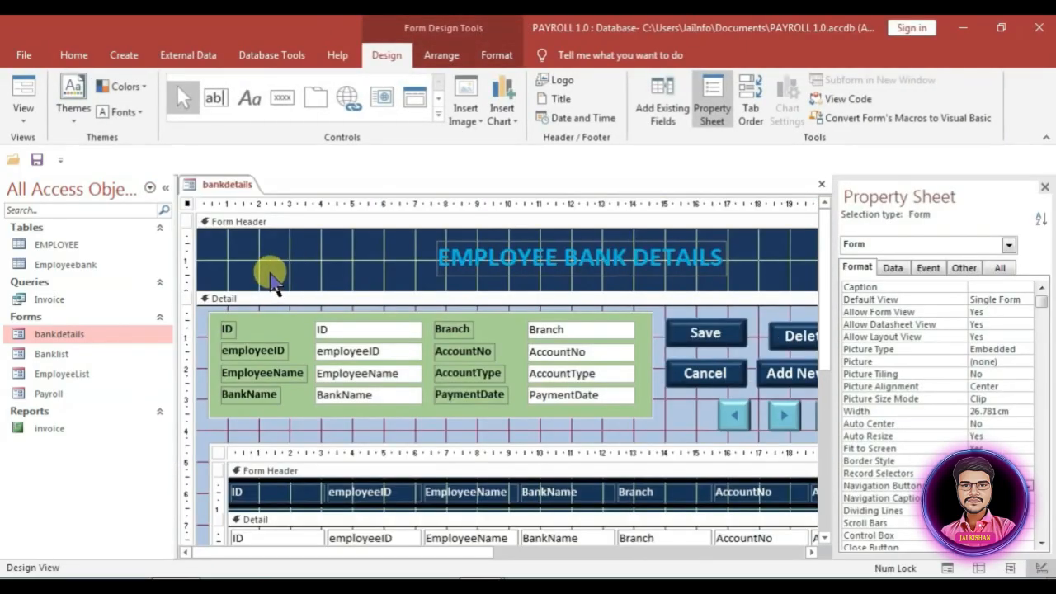
Step: Rename the first captions to Employee ID, Employee Name and Bank Name
click(253, 354)
click(224, 350)
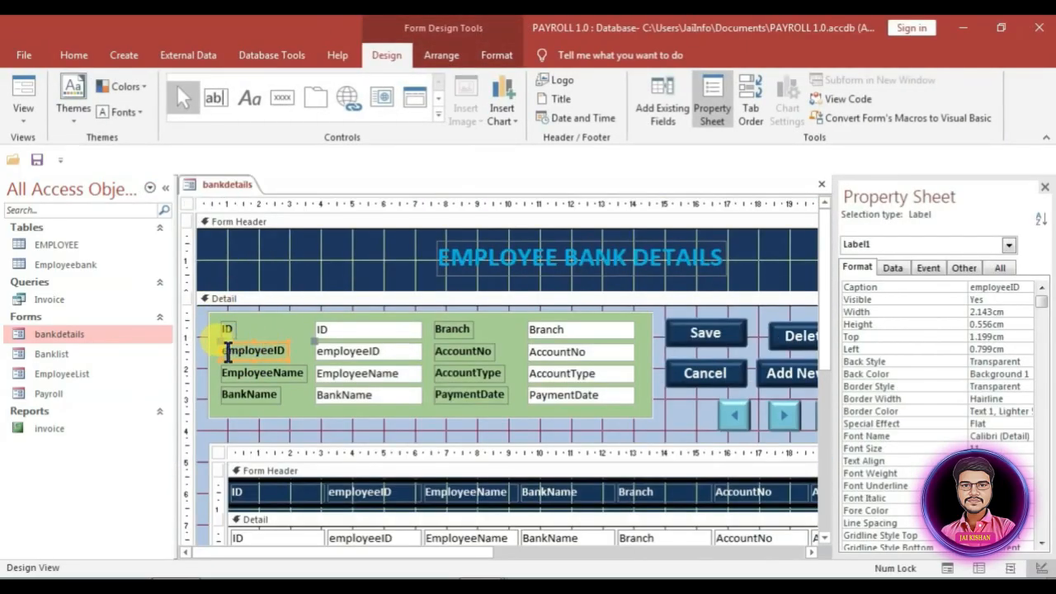
key(Delete)
text(E)
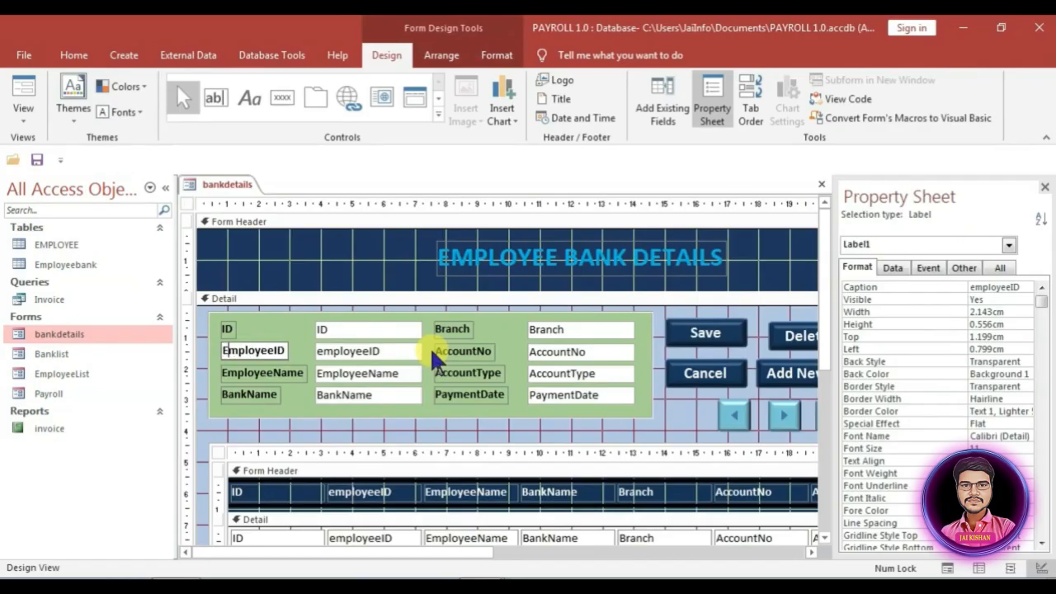
key(Right)
key(Right)
key(Right)
key(Right)
key(Right)
key(Right)
key(Right)
click(259, 371)
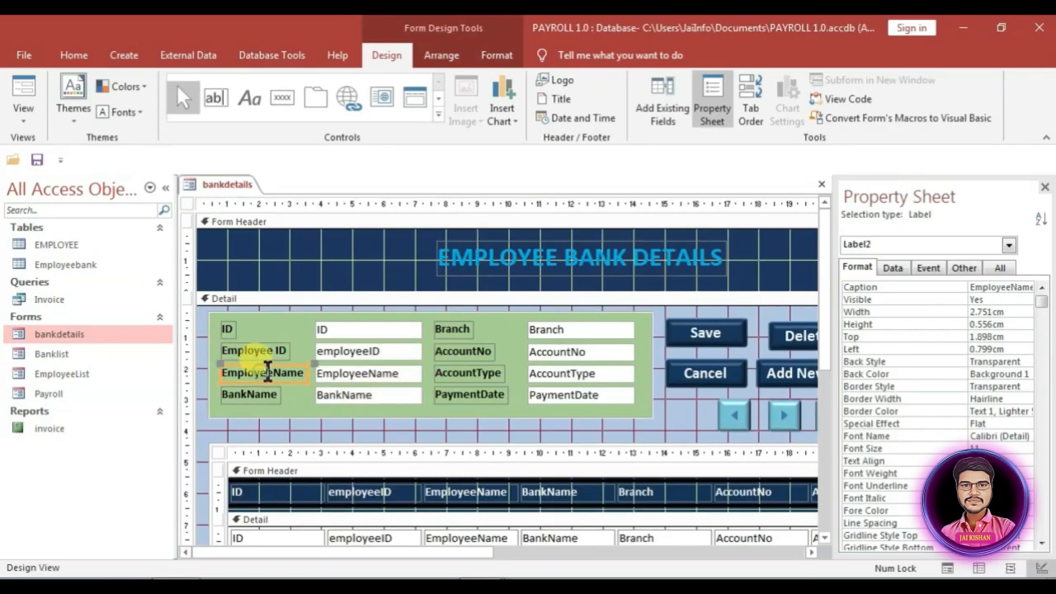
click(272, 371)
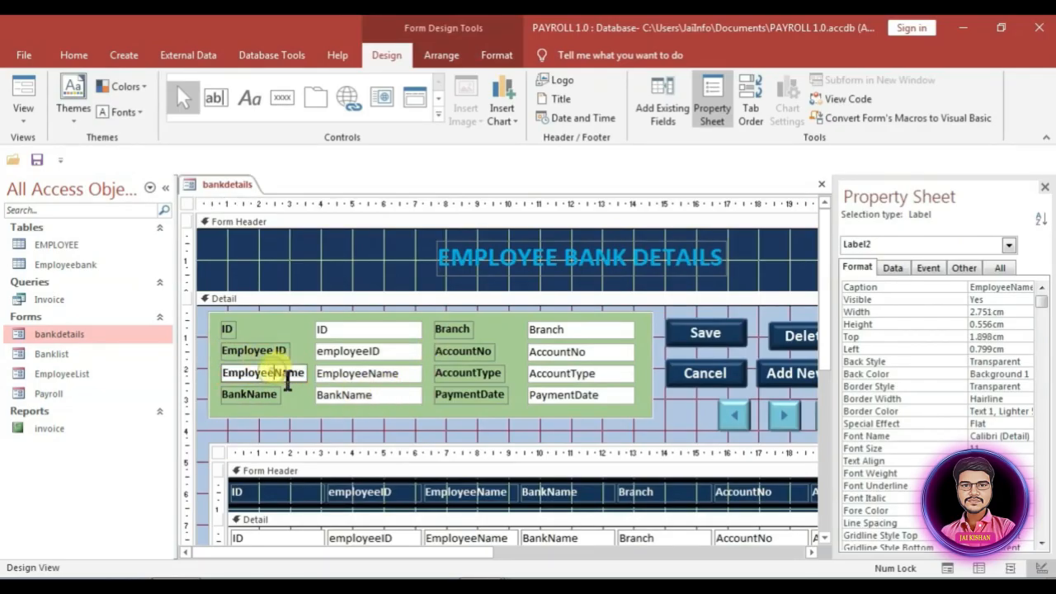
click(245, 394)
click(249, 395)
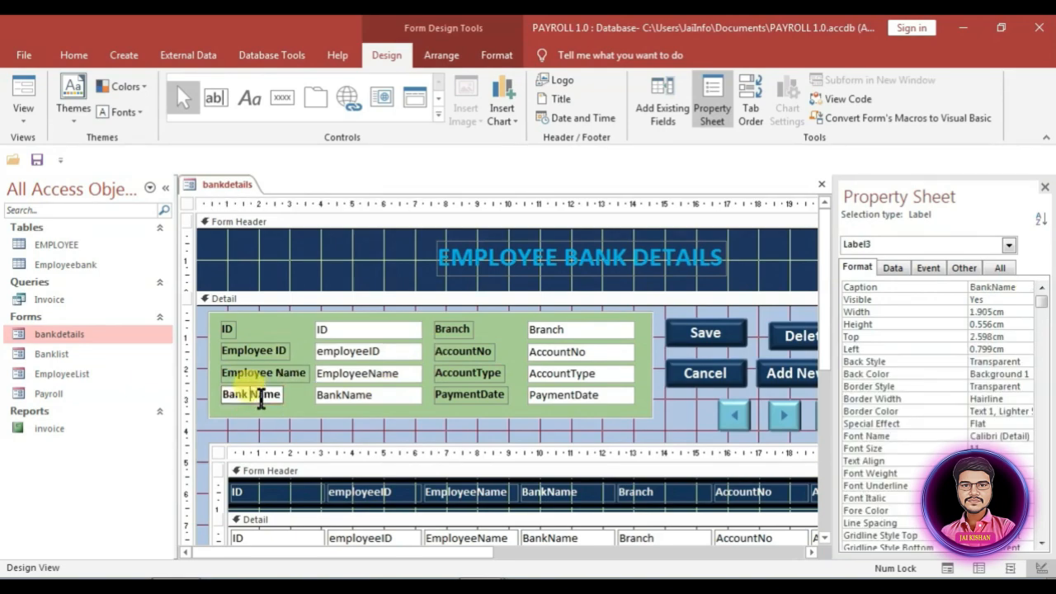
Step: Rename the remaining captions to Account No, Account Type and Payment Date, then view the form
click(474, 350)
click(468, 350)
click(479, 373)
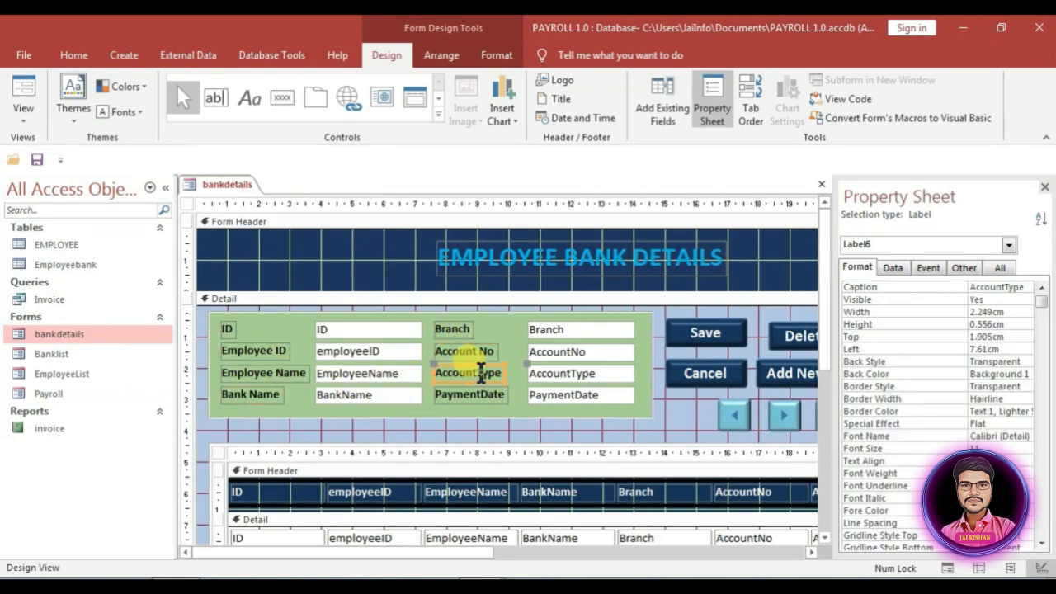
click(477, 373)
click(483, 395)
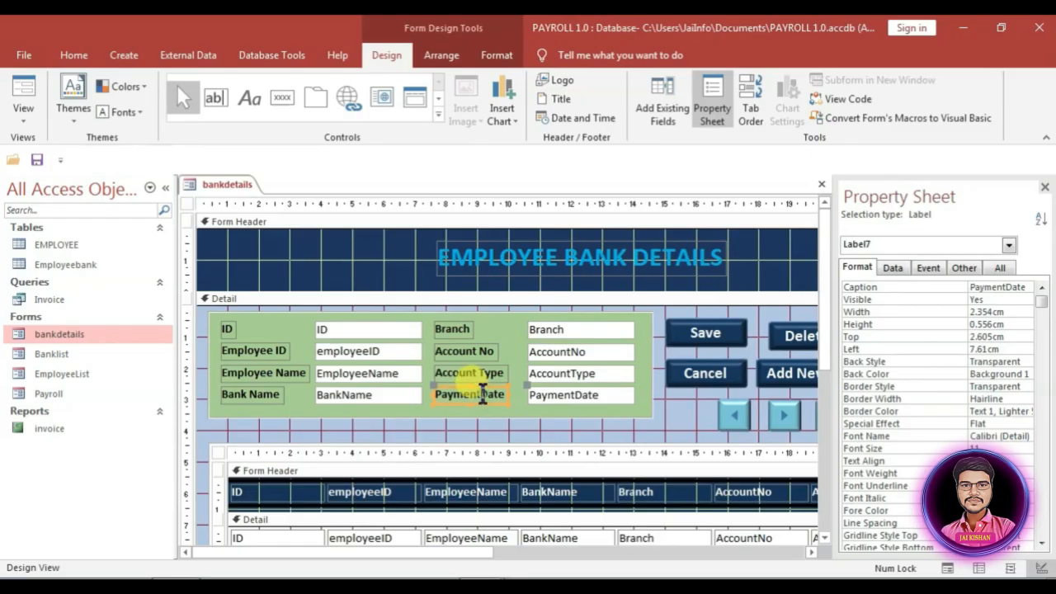
click(483, 395)
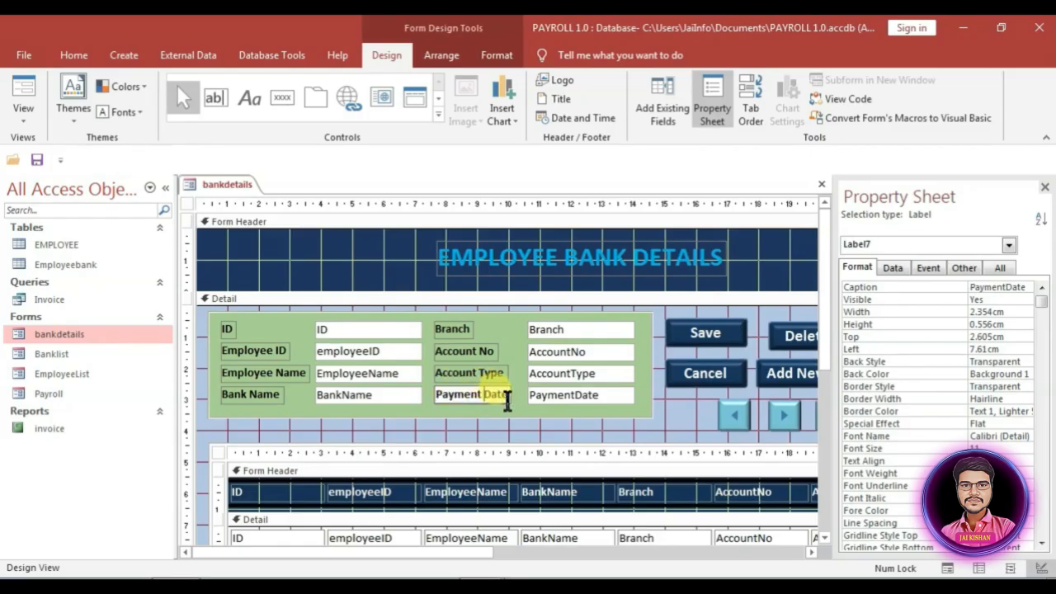
key(F5)
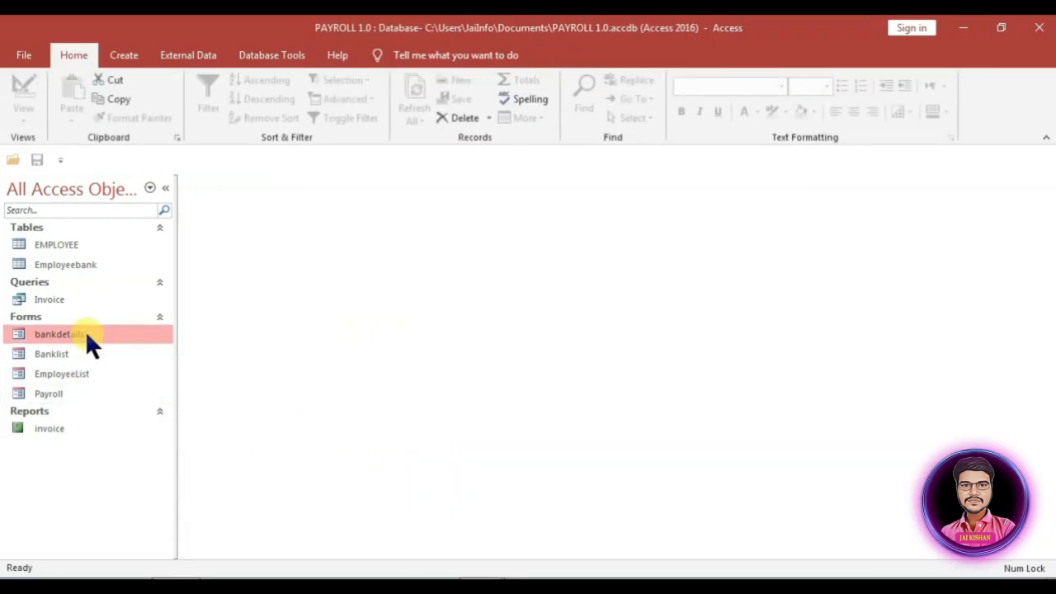
Step: Enter a bank record: employee ID E01, the employee's name, bank SBI, branch BELGAUM, account number, type SAVING
double_click(85, 332)
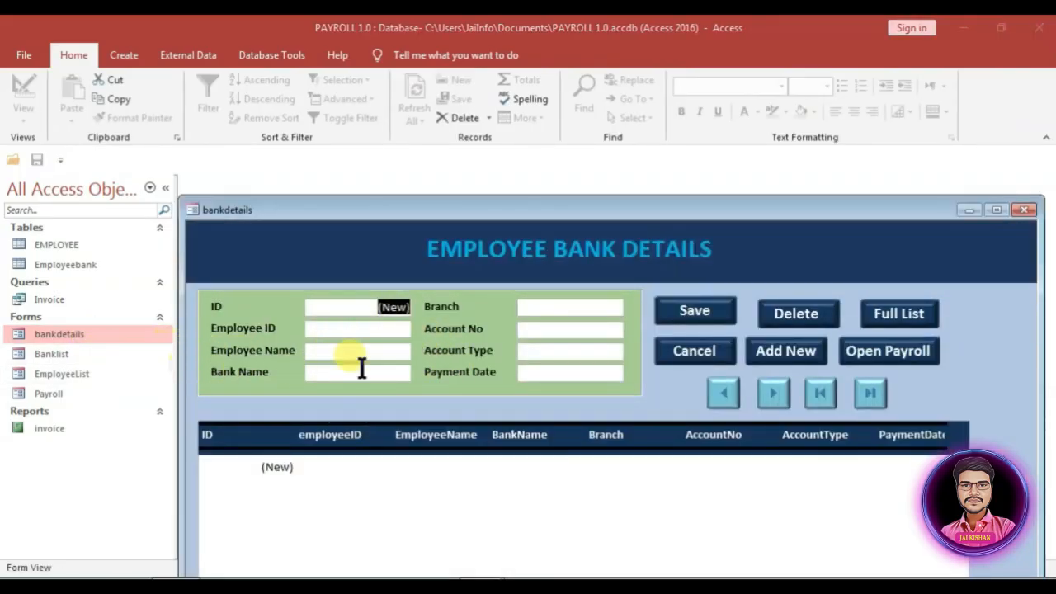
drag(558, 213, 558, 131)
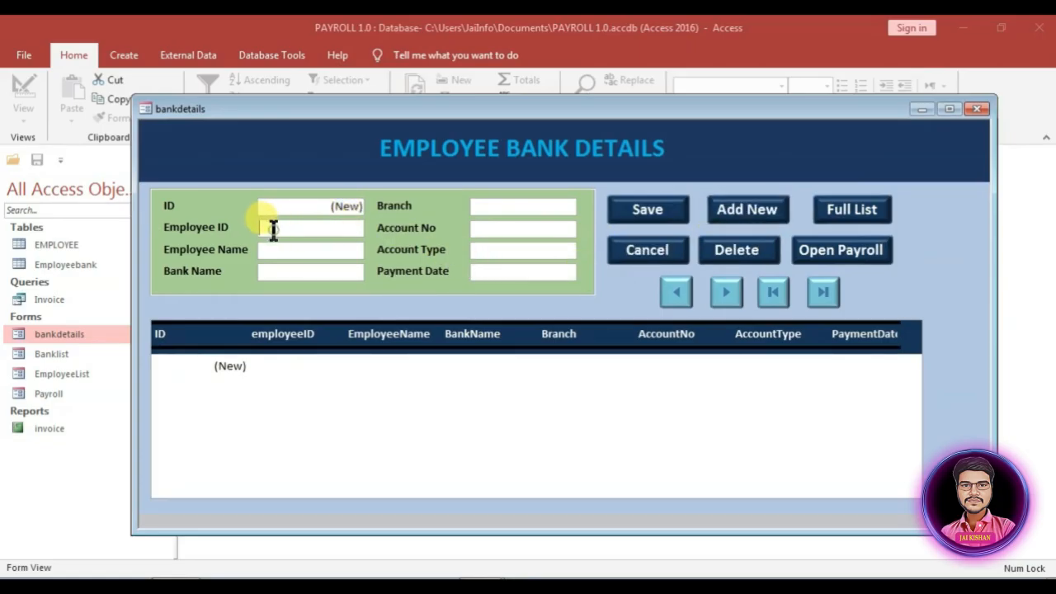
text(E0)
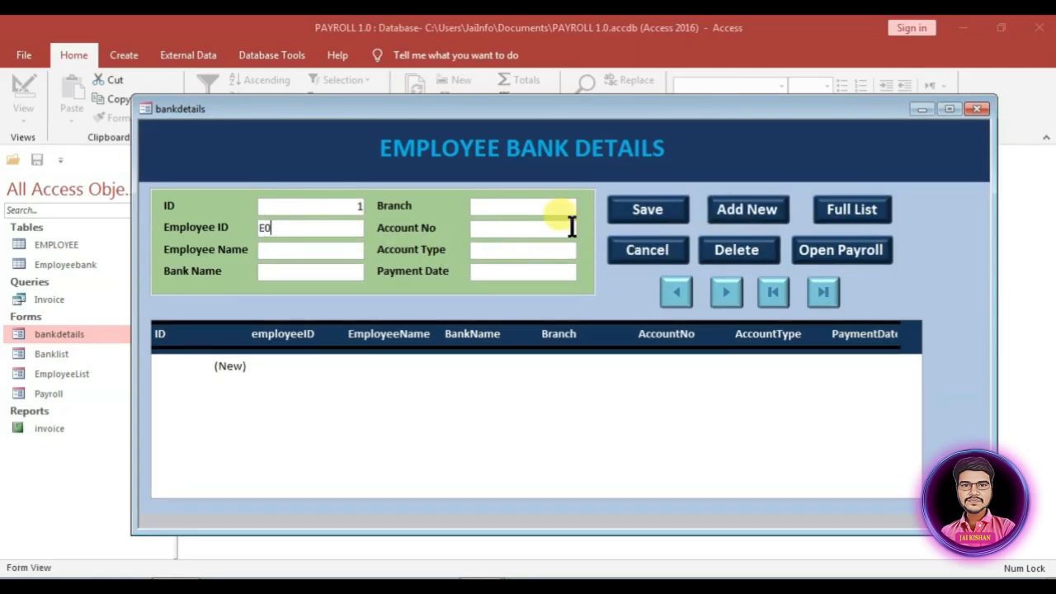
text(1)
key(Tab)
text(sita)
key(Tab)
text(sbi)
key(BackSpace)
key(BackSpace)
key(BackSpace)
key(Caps_Lock)
text(SBI)
key(Tab)
text(BELGAUM)
key(Tab)
text(000000001)
key(Tab)
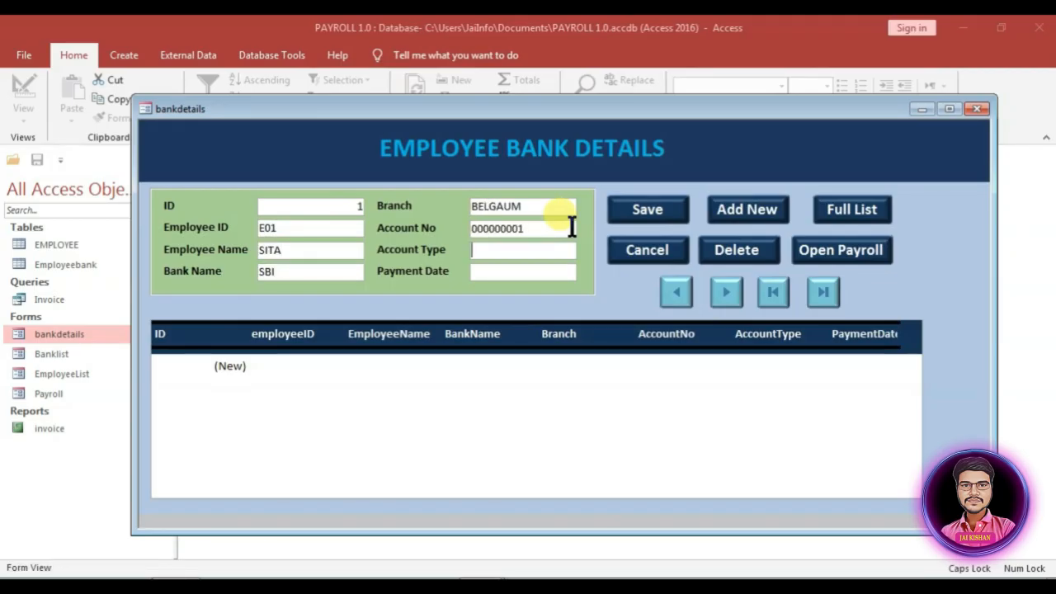
text(SAVING)
key(Tab)
Step: Set the payment date to 10-03-2023, save the record, and switch bankdetails to Design View
click(586, 269)
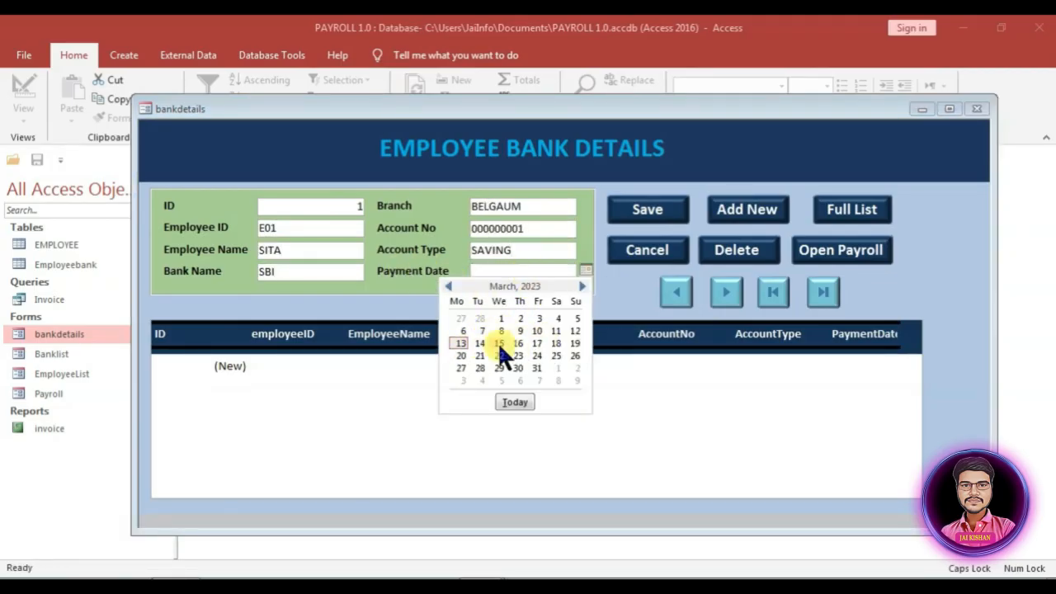
click(537, 331)
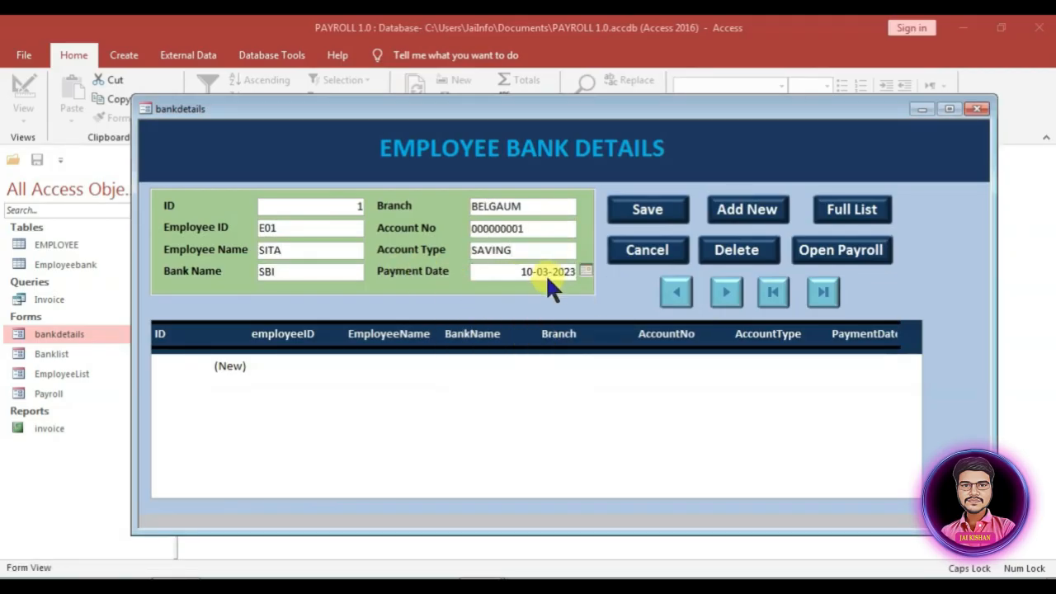
click(665, 207)
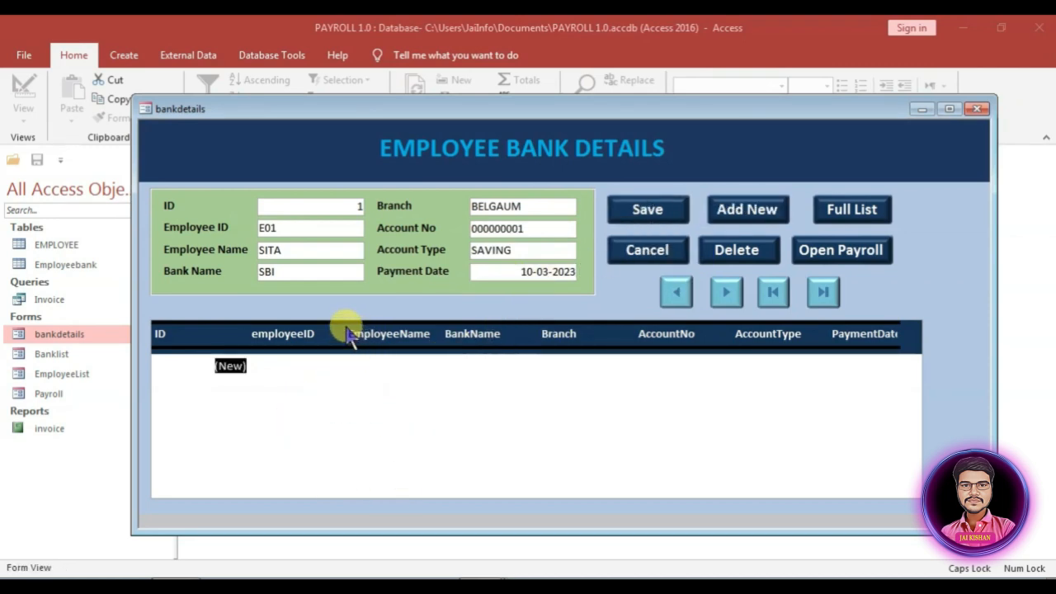
right_click(333, 307)
click(367, 353)
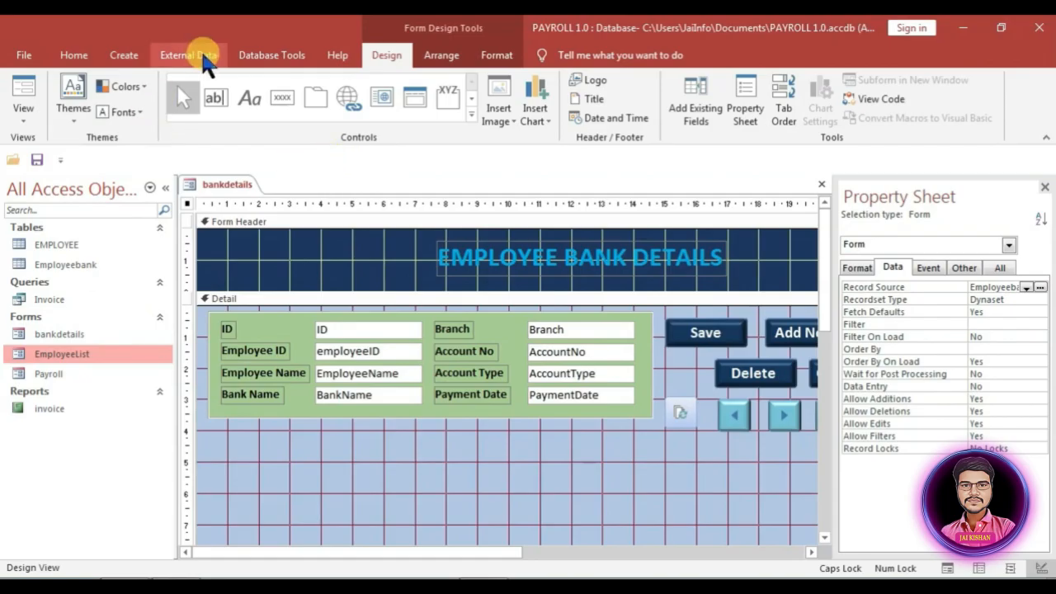
Step: Start a new blank form in Design View with Employeebank as its record source
click(121, 55)
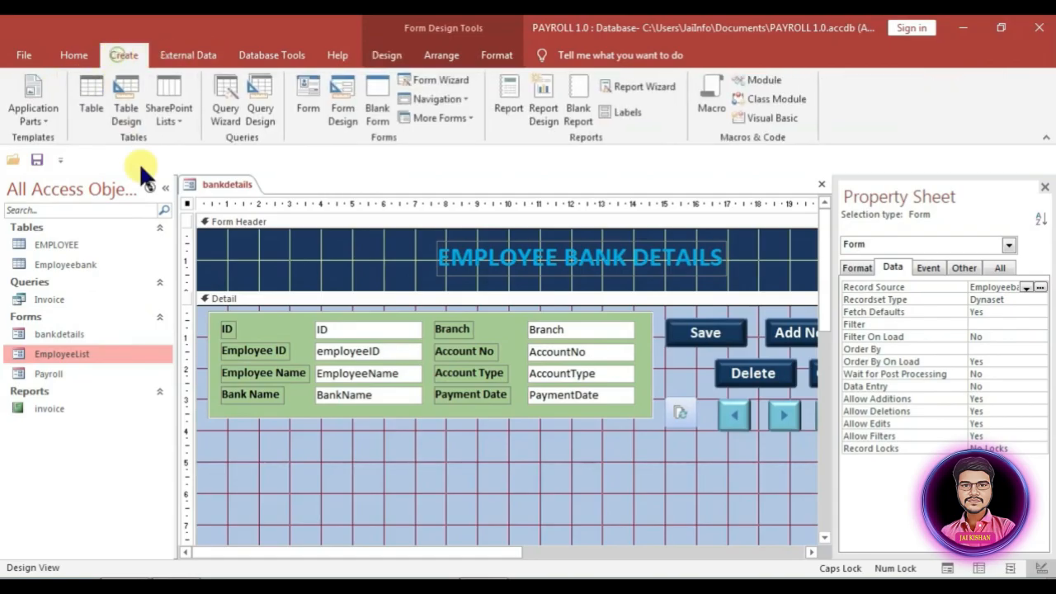
click(332, 110)
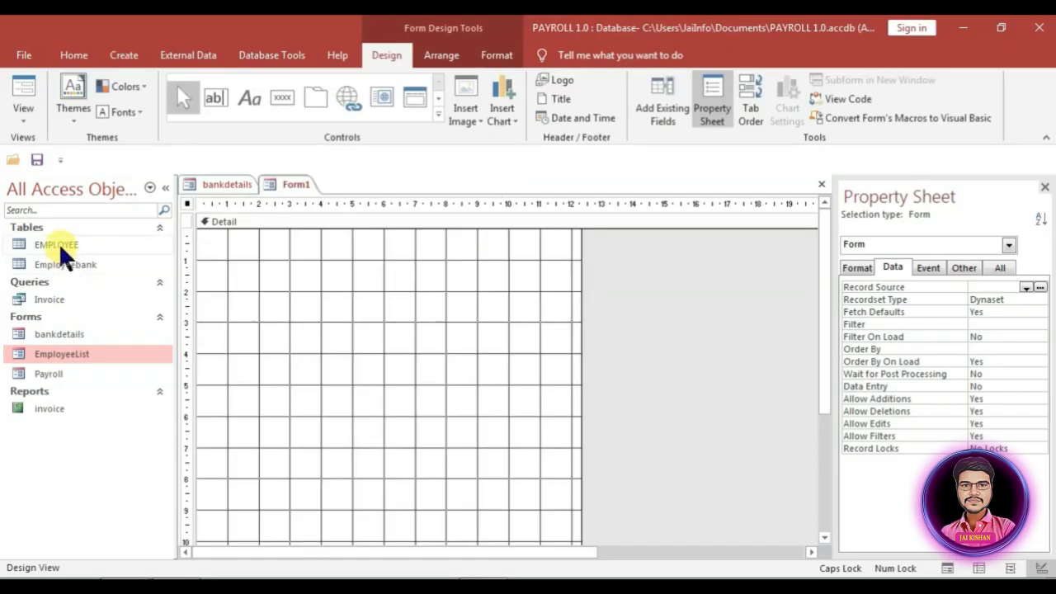
click(1027, 287)
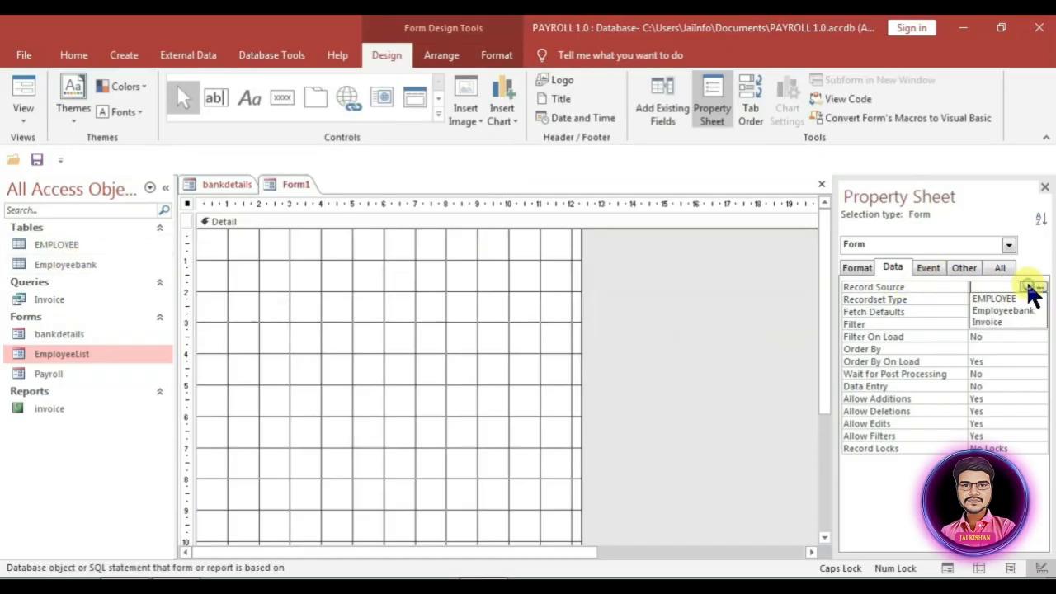
click(1009, 305)
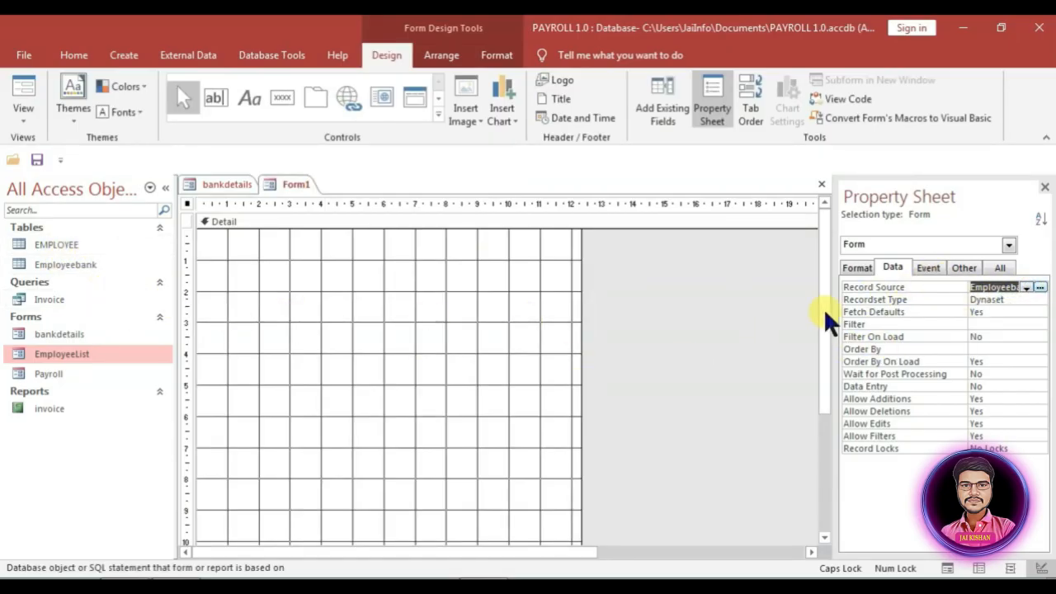
Step: Add all eight Employeebank fields, ID through PaymentDate, onto the form grid
click(664, 106)
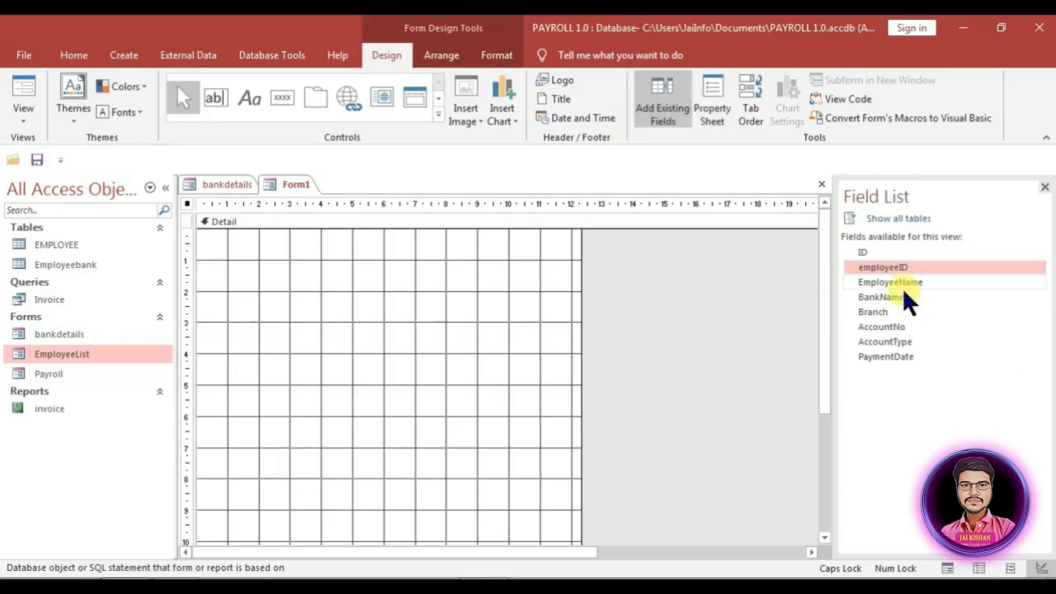
ctrl+click(895, 357)
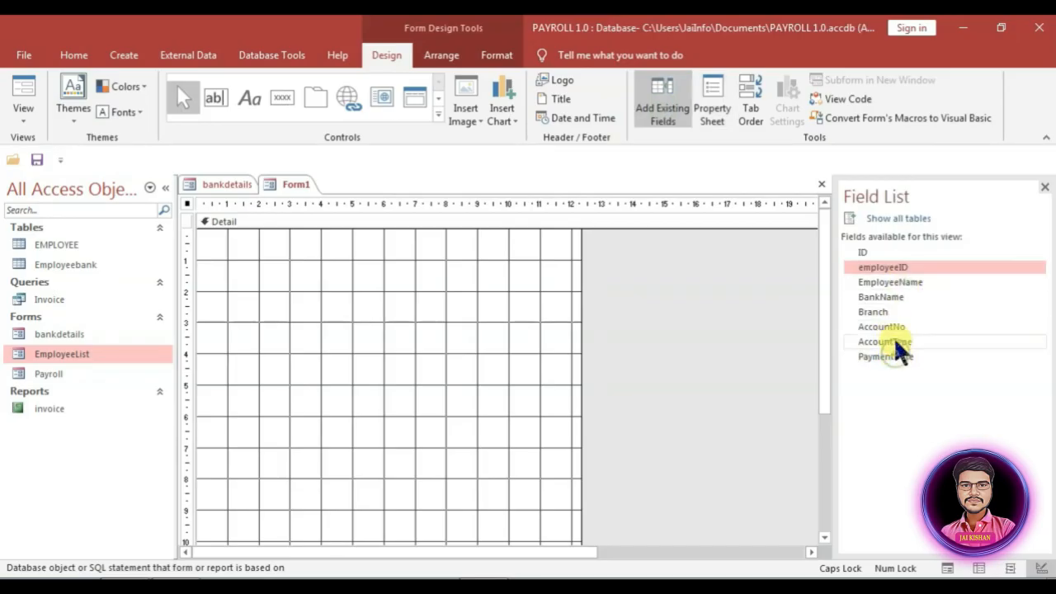
click(874, 252)
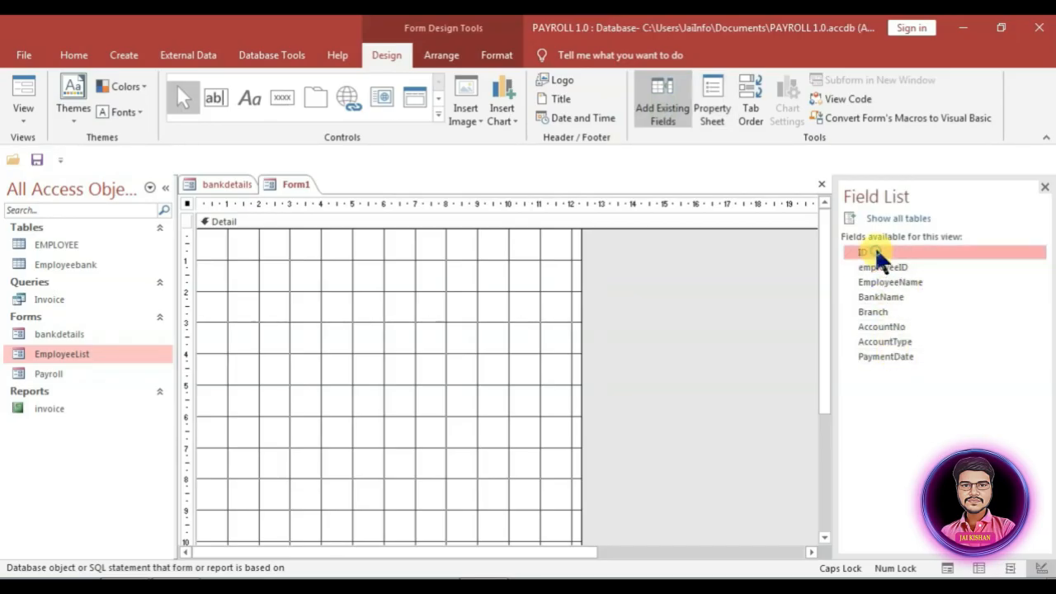
shift+click(889, 267)
shift+click(886, 356)
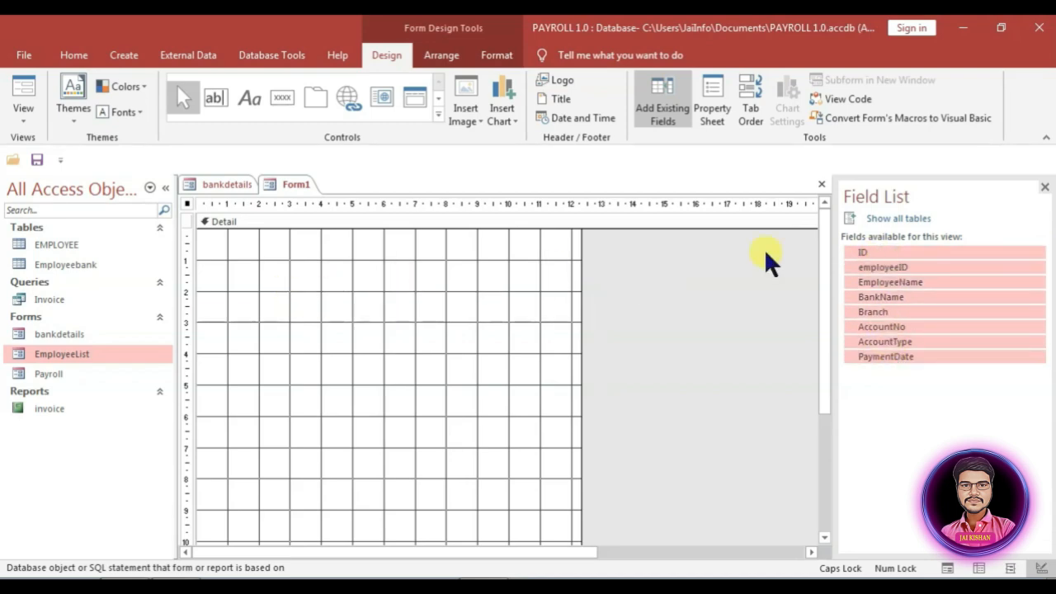
drag(919, 271, 275, 299)
right_click(281, 310)
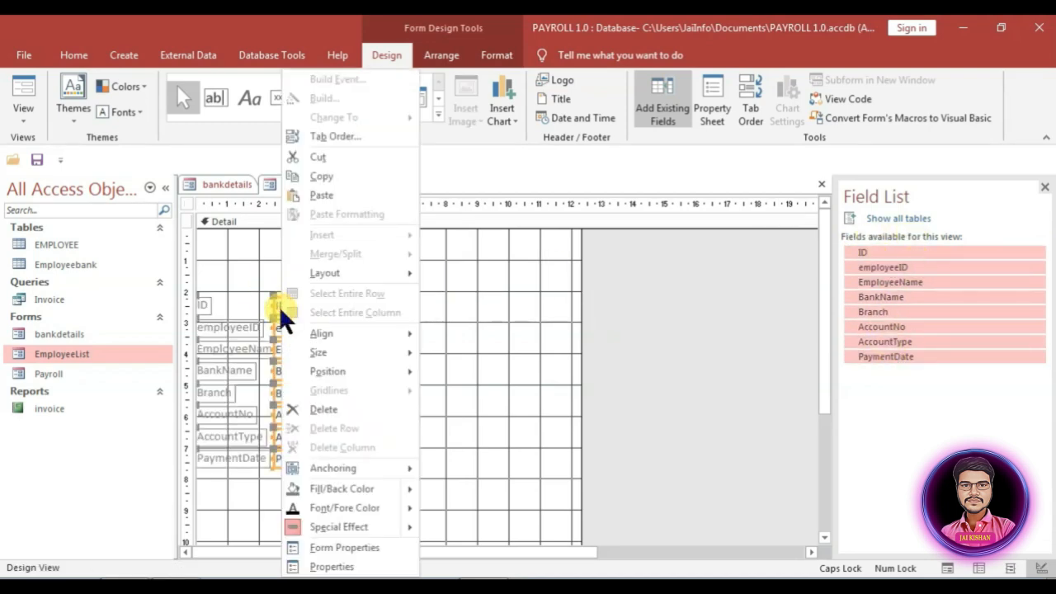
Step: Arrange the fields in a tabular layout and narrow the ID and AccountNo columns
mouse_move(342, 273)
click(464, 275)
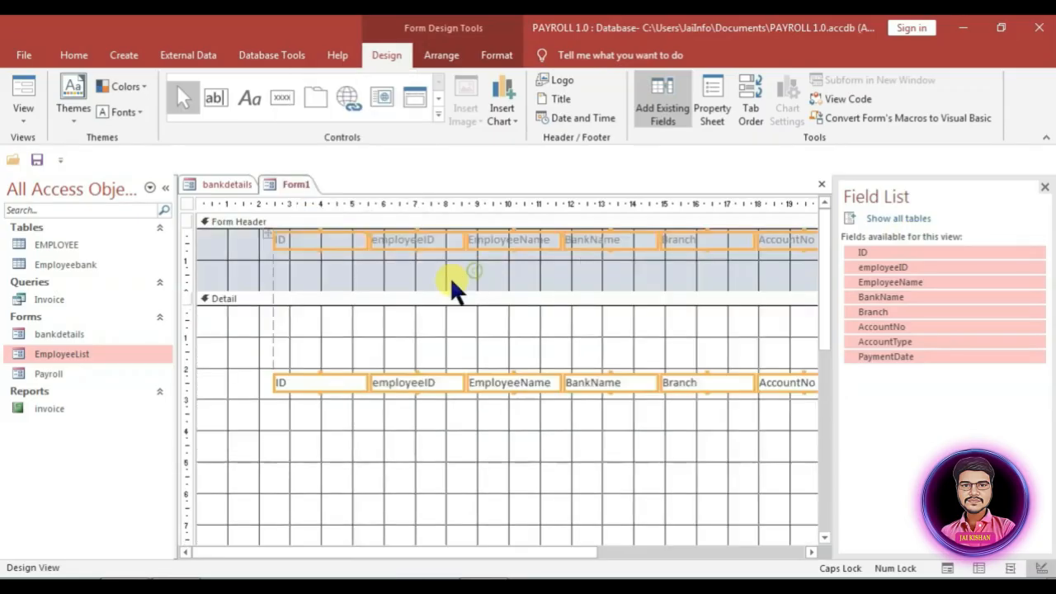
drag(281, 274, 817, 233)
drag(188, 330, 188, 438)
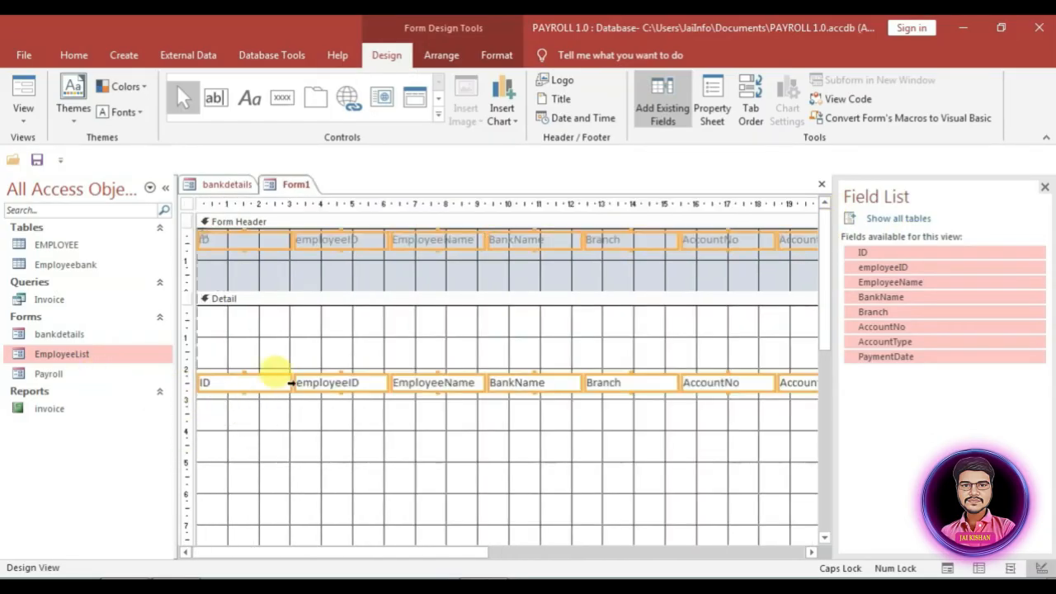
drag(292, 385, 274, 384)
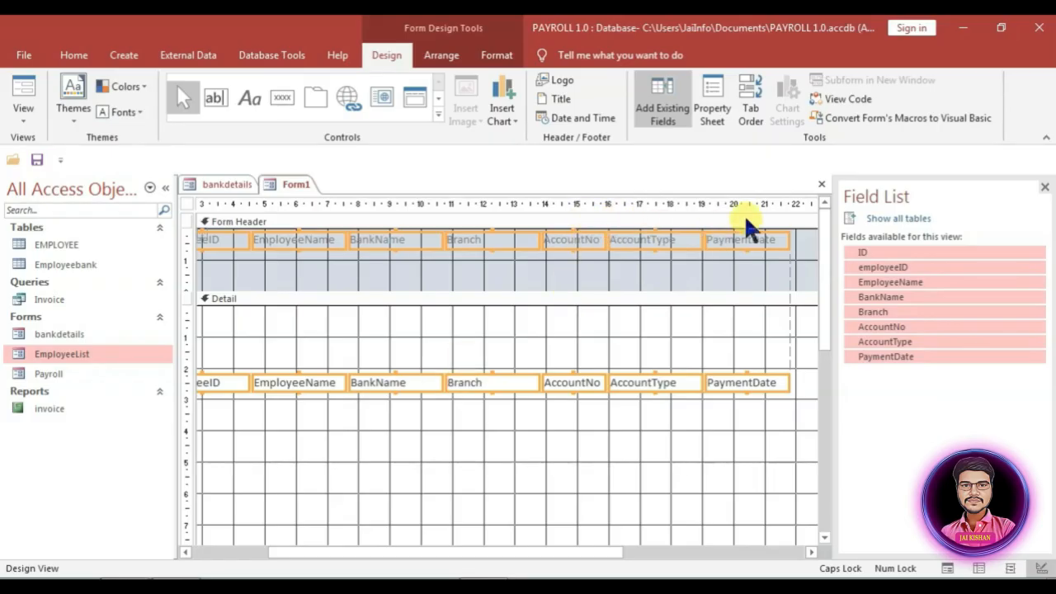
Step: Make all eight header labels bold
click(495, 56)
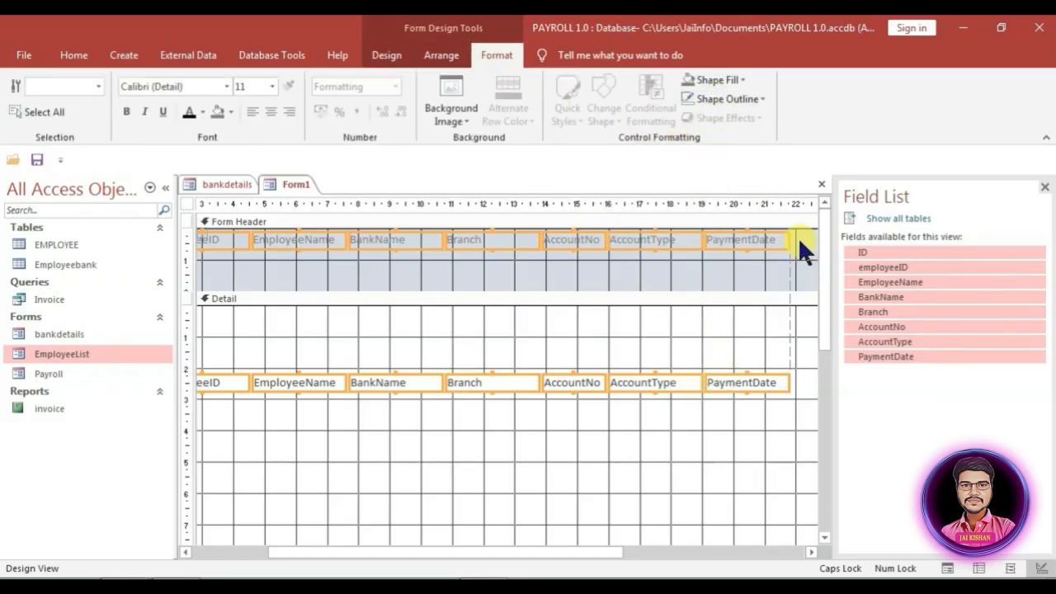
drag(798, 236, 109, 243)
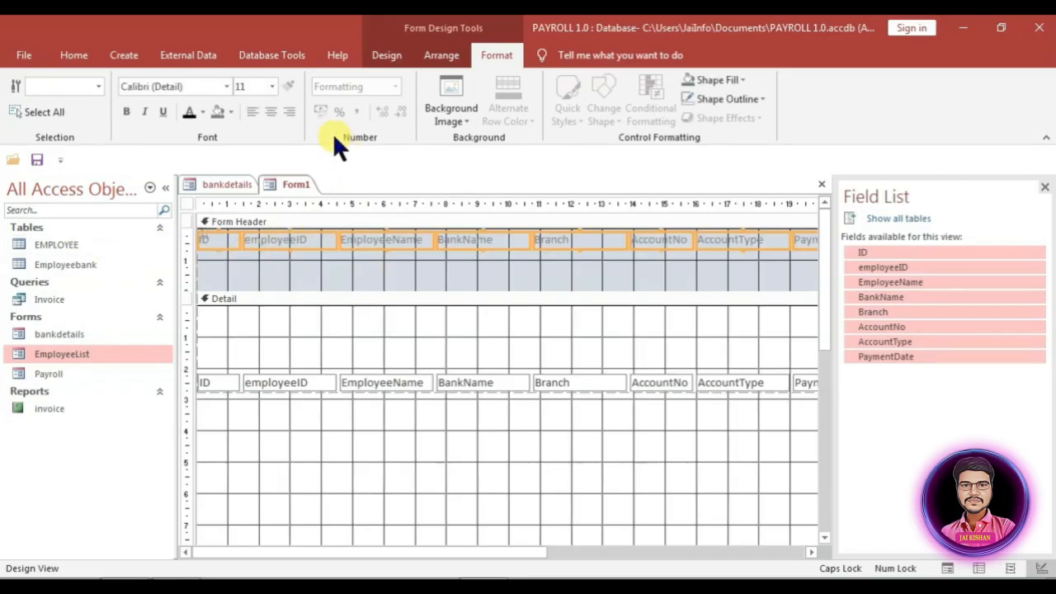
click(192, 110)
click(129, 110)
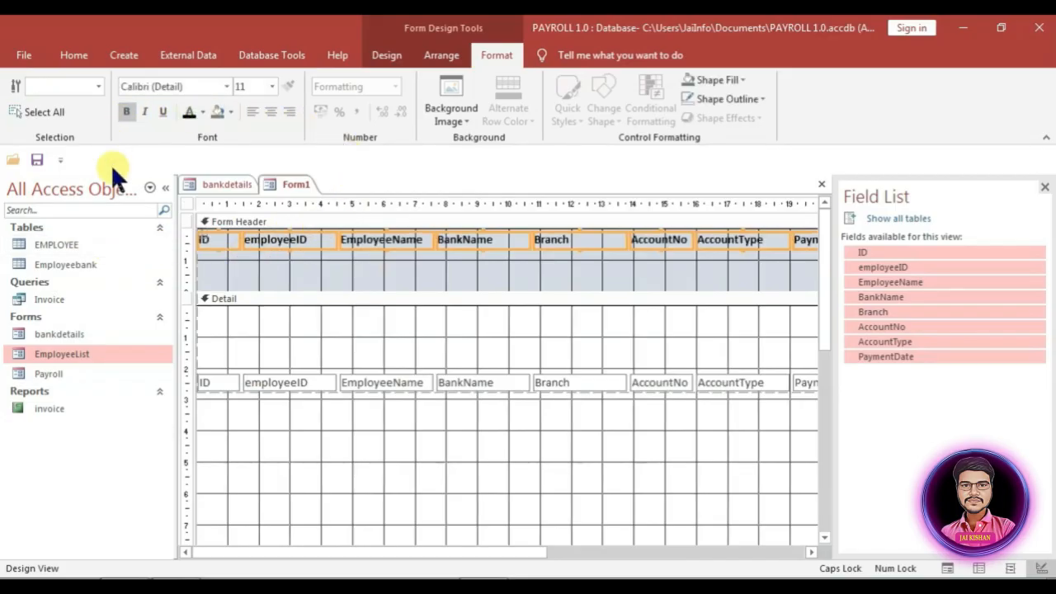
Step: Give the Form Header an Accent 1 lighter blue back colour and shrink it to 0.7 cm
click(474, 269)
right_click(475, 271)
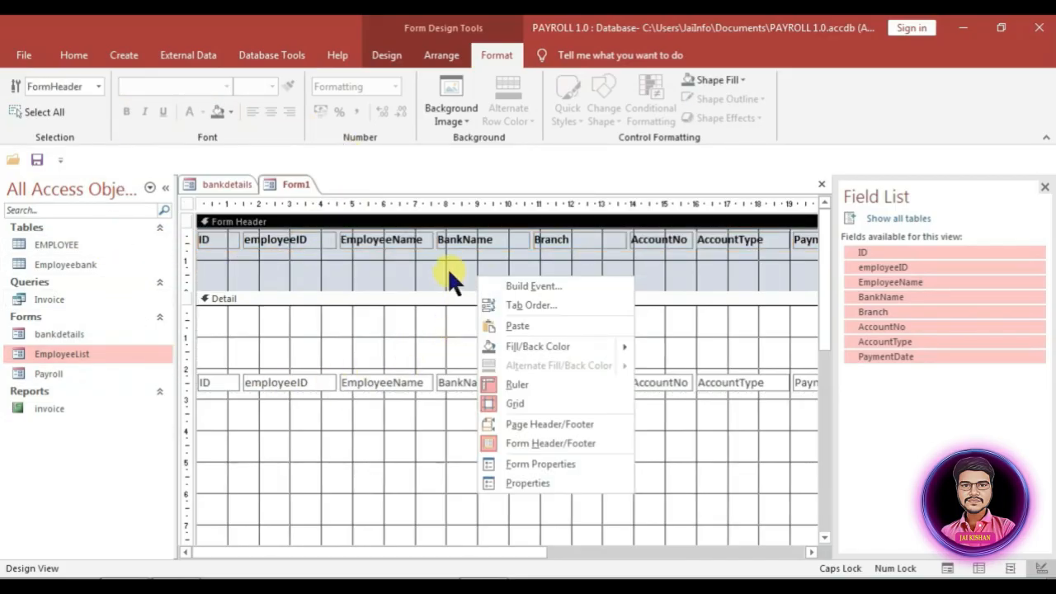
click(447, 267)
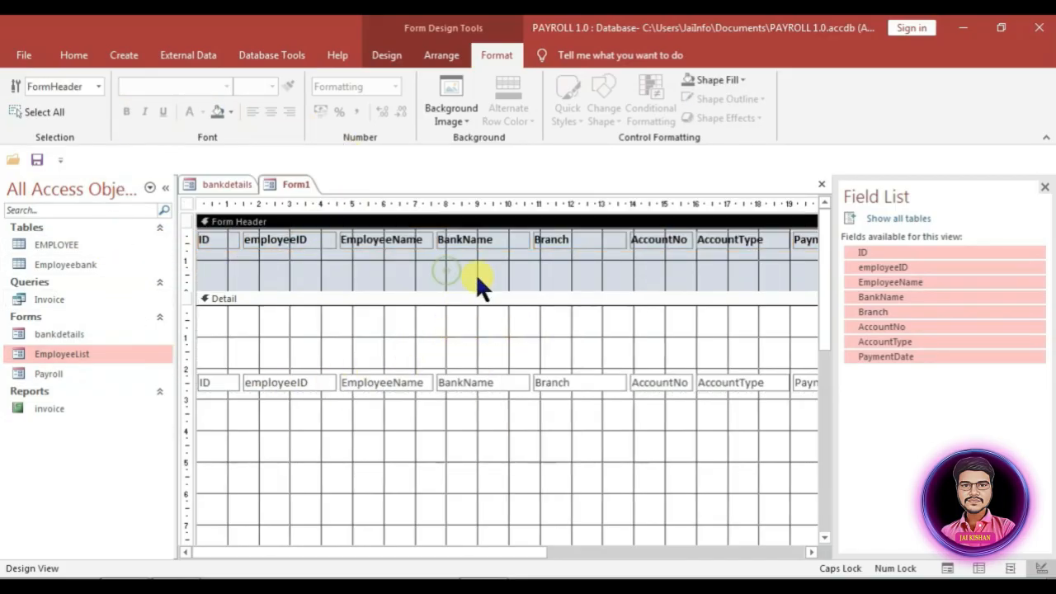
click(386, 55)
click(711, 107)
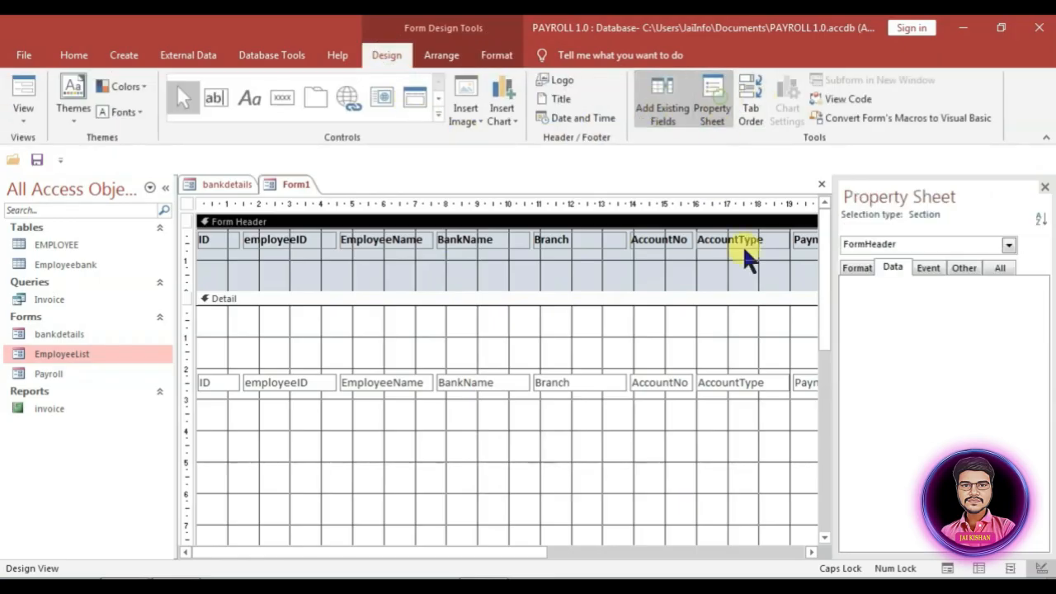
click(858, 269)
click(1023, 312)
click(1026, 312)
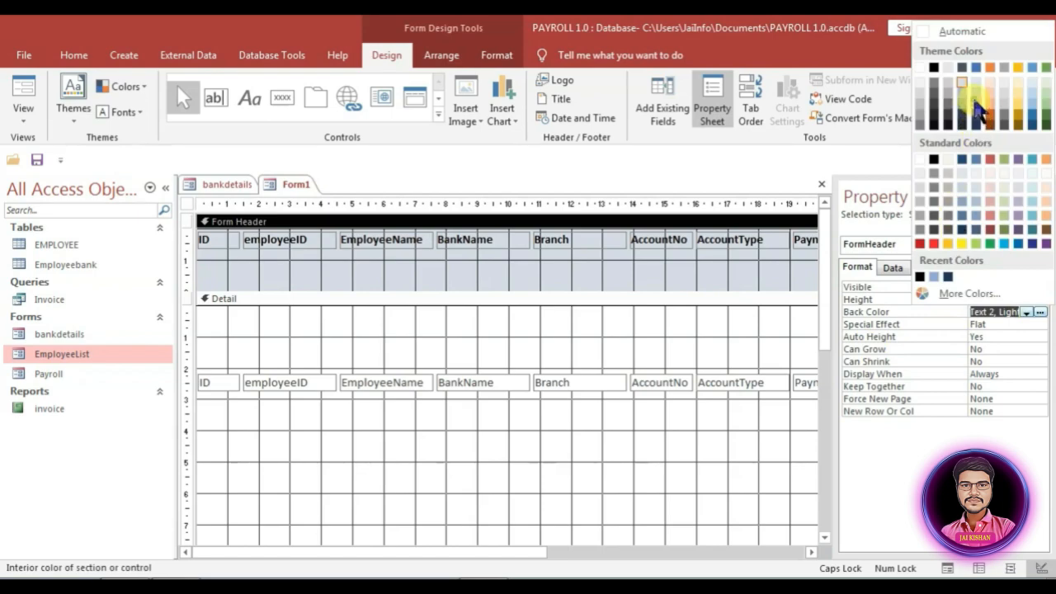
click(977, 97)
drag(670, 295, 636, 252)
drag(208, 344, 304, 296)
Step: Set the form to Pop Up Yes and adjust its Navigation Buttons and Record Selectors settings
scroll(329, 371, down, 3)
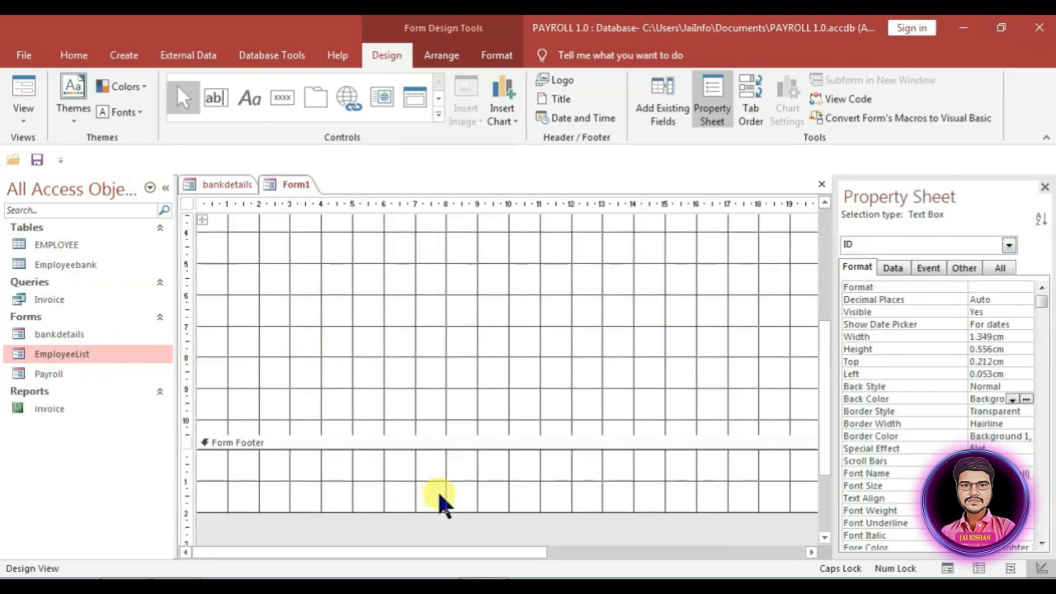
drag(437, 435, 435, 300)
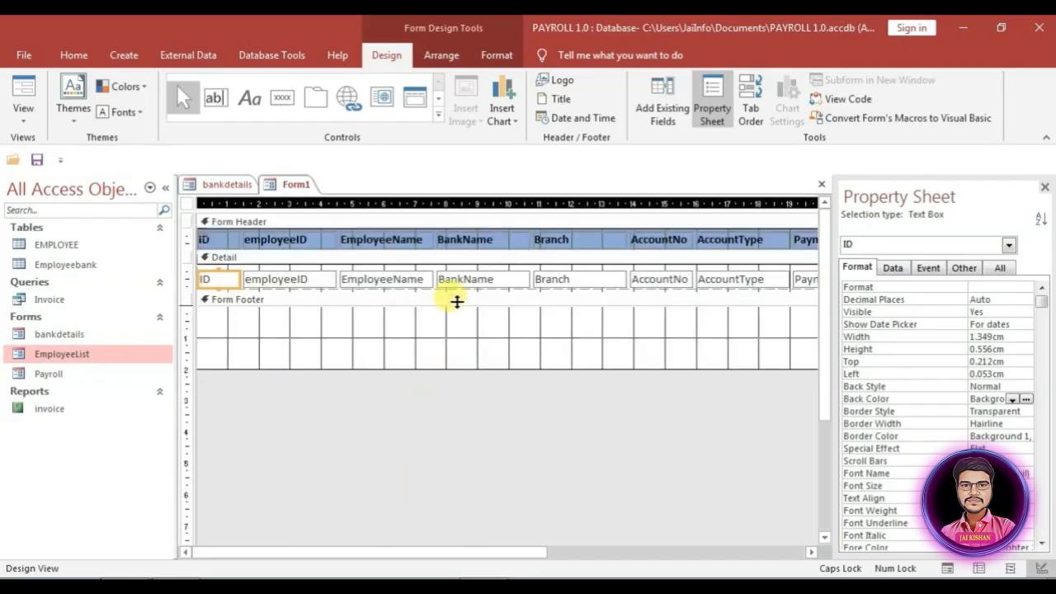
click(188, 203)
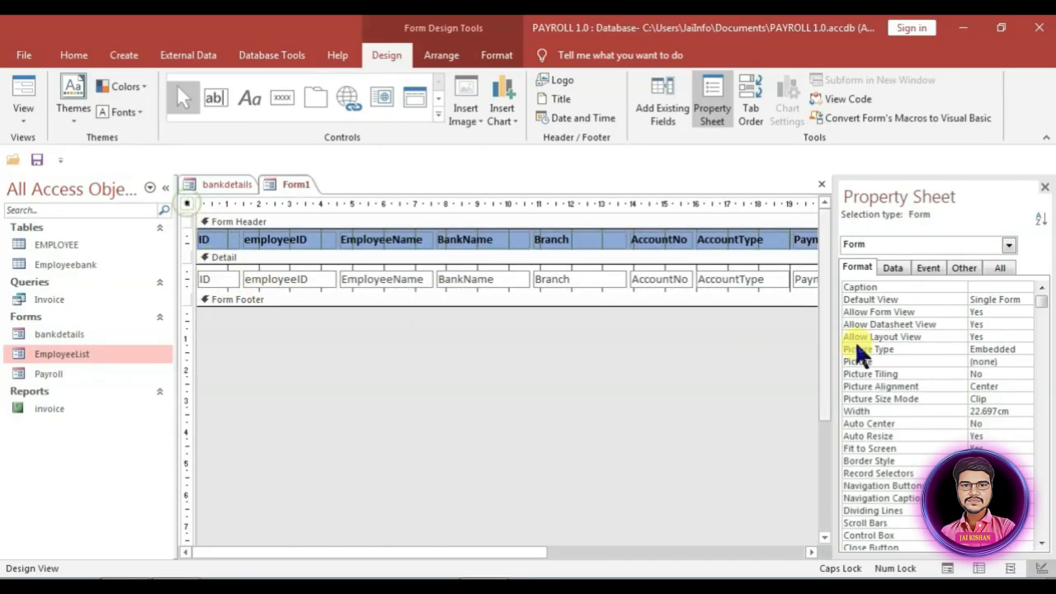
click(999, 268)
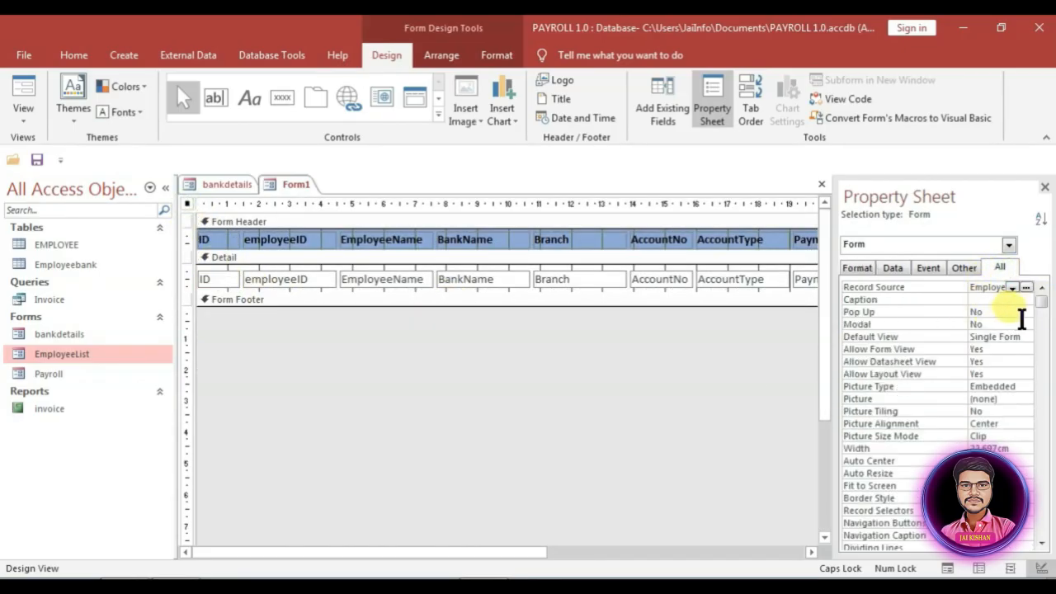
click(1025, 315)
click(1019, 323)
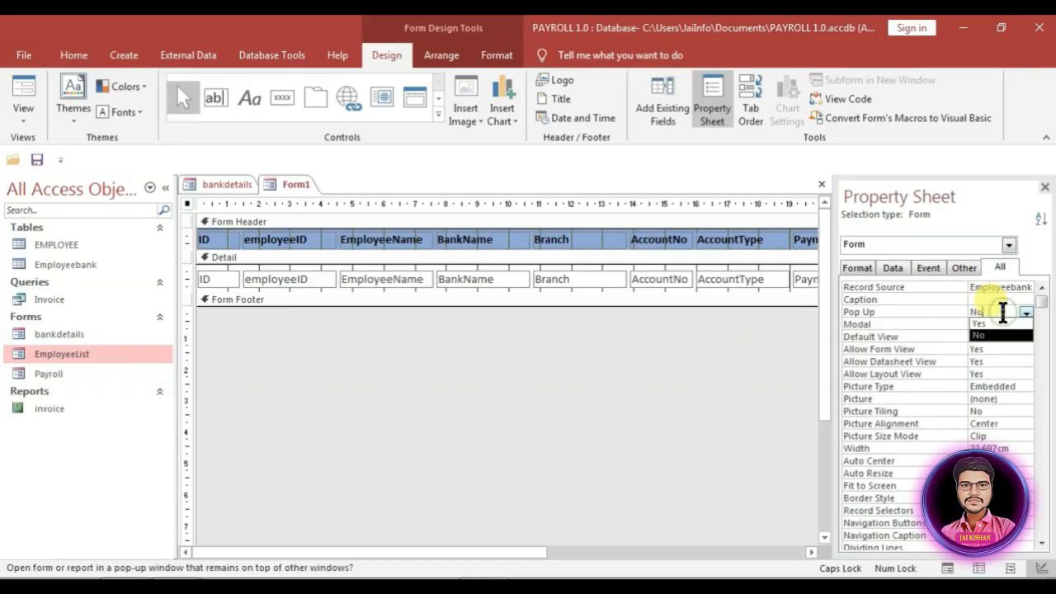
click(857, 267)
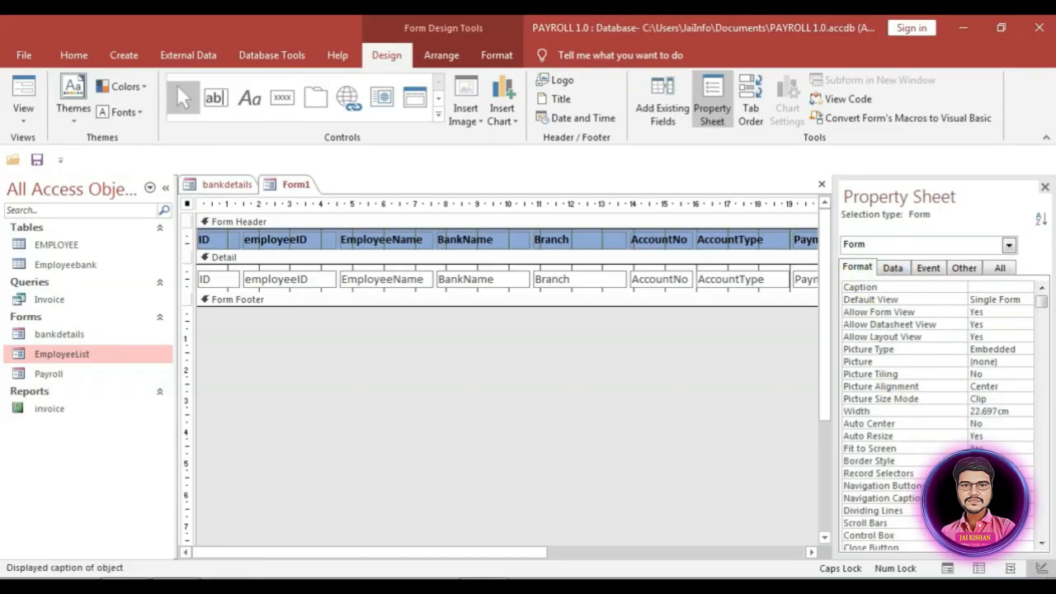
click(1000, 486)
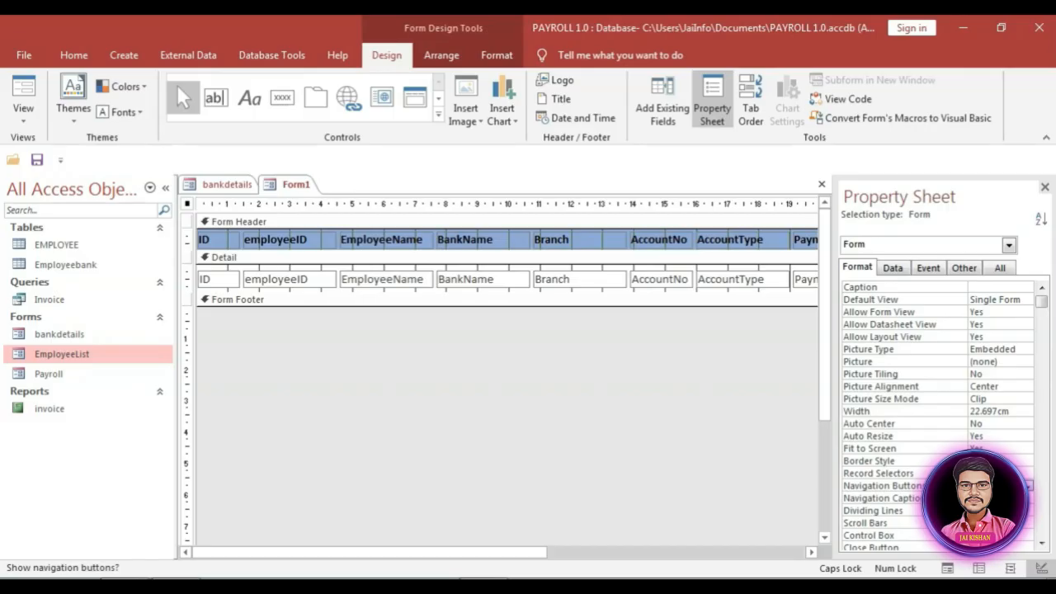
click(986, 472)
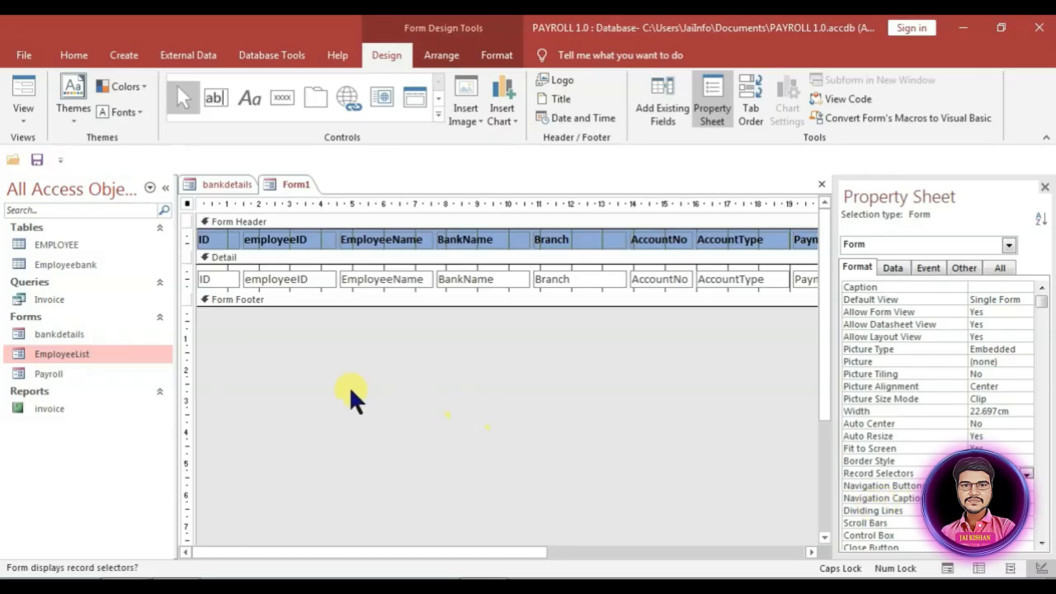
Step: Save the form as BANKLIST and close its design tab
key(ctrl+s)
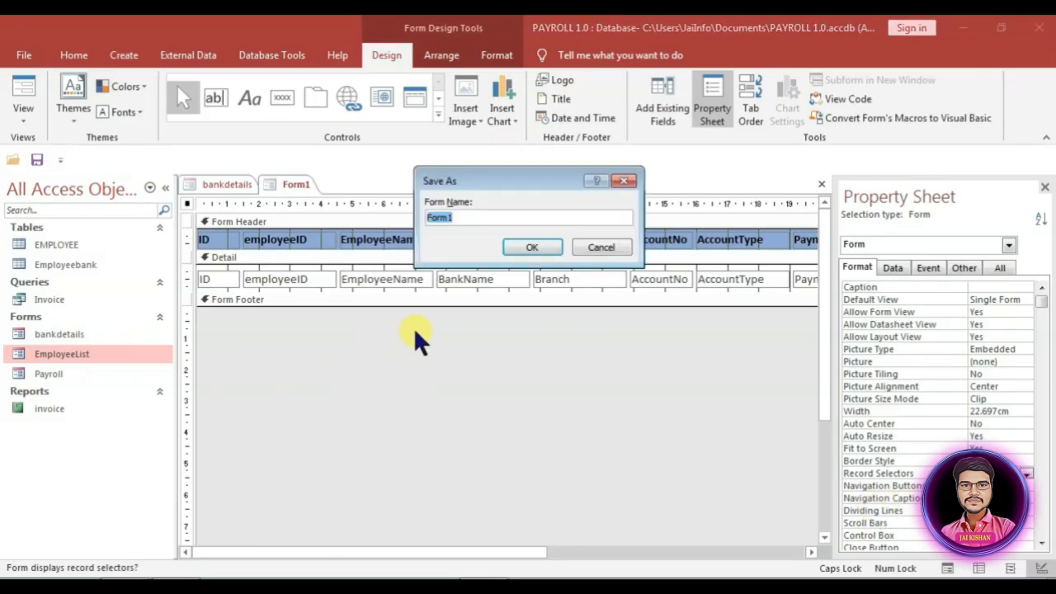
text(BANKLIST)
key(Return)
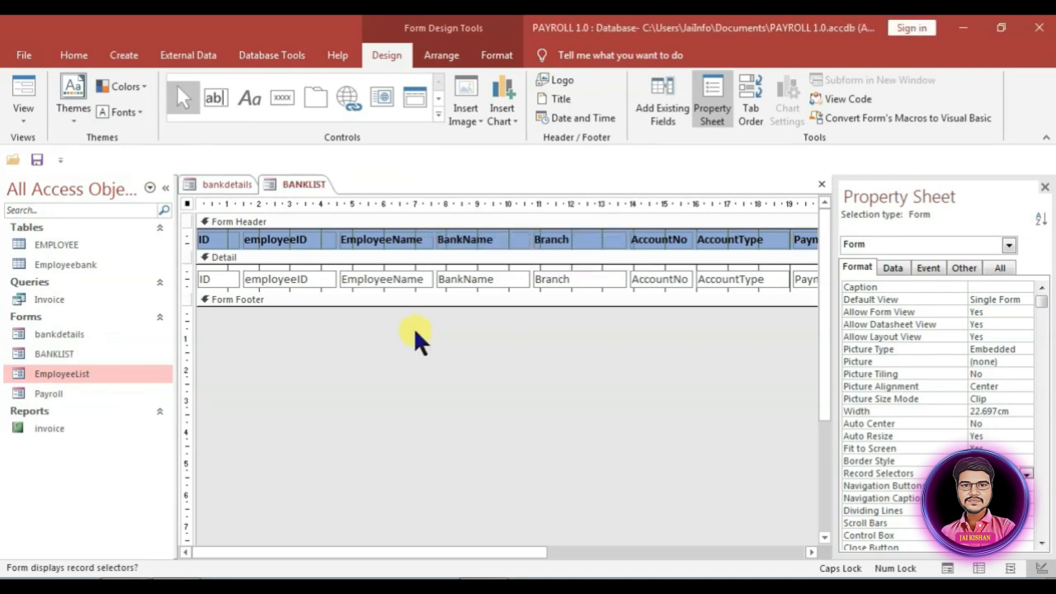
key(ctrl+w)
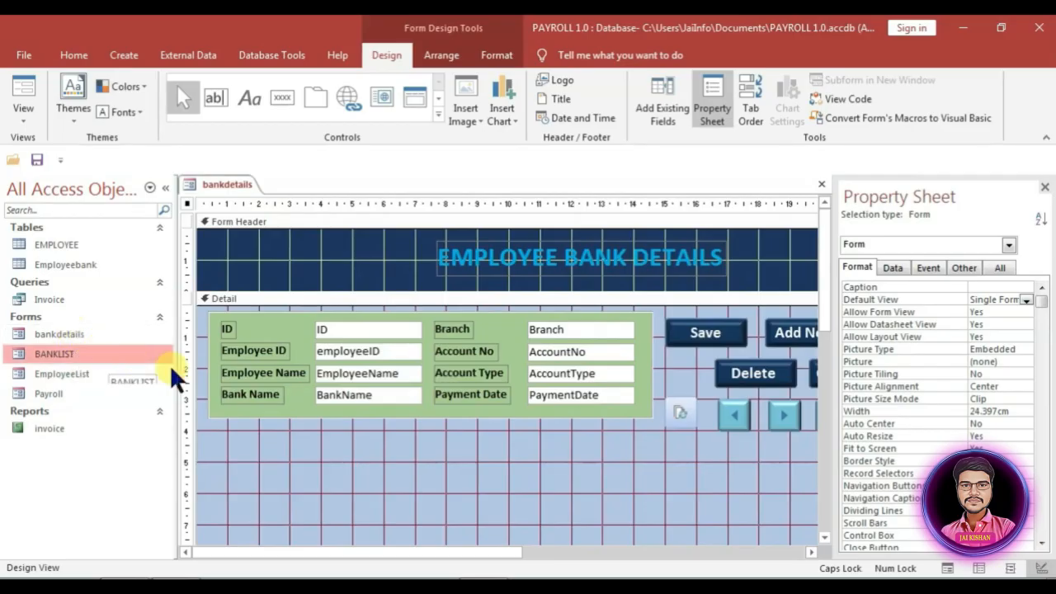
Step: Embed BANKLIST as a subform in the bankdetails Detail area without its caption label
drag(61, 353, 224, 450)
click(261, 443)
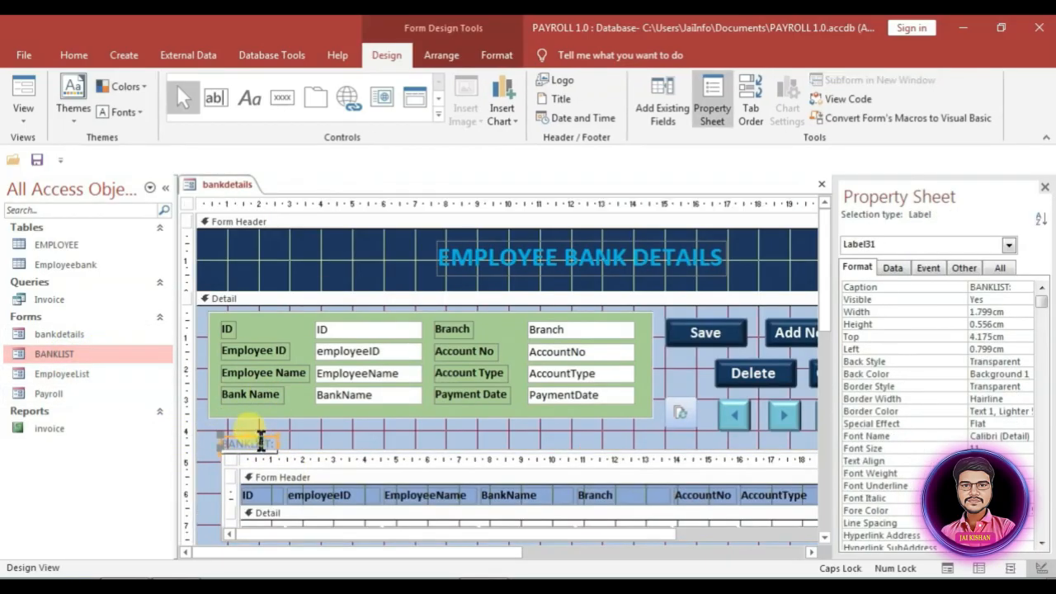
key(Delete)
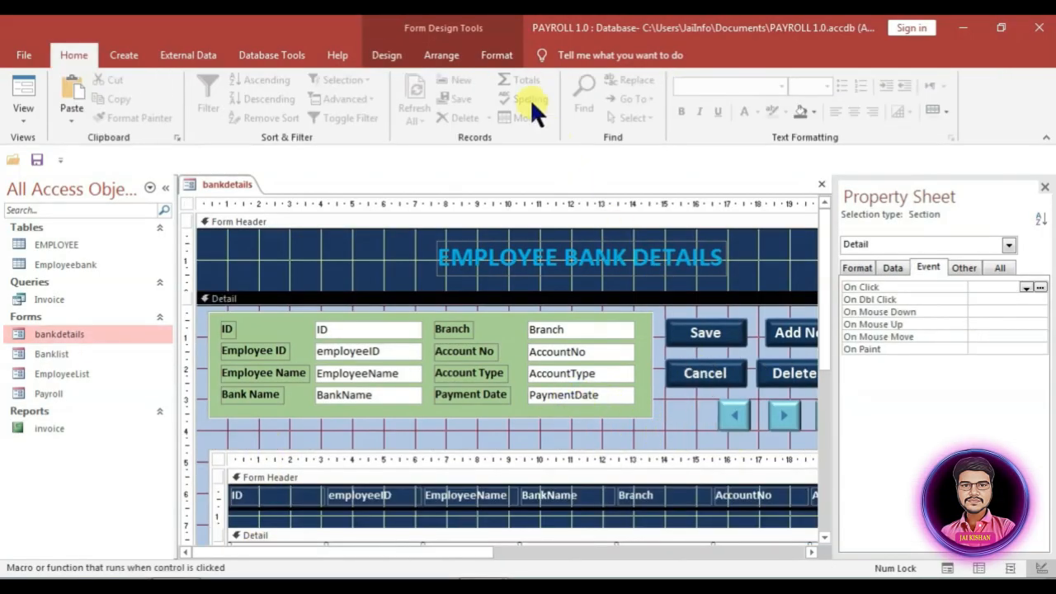
Step: Add a picture command button that runs Form Operations > Refresh Form Data
click(497, 54)
click(403, 63)
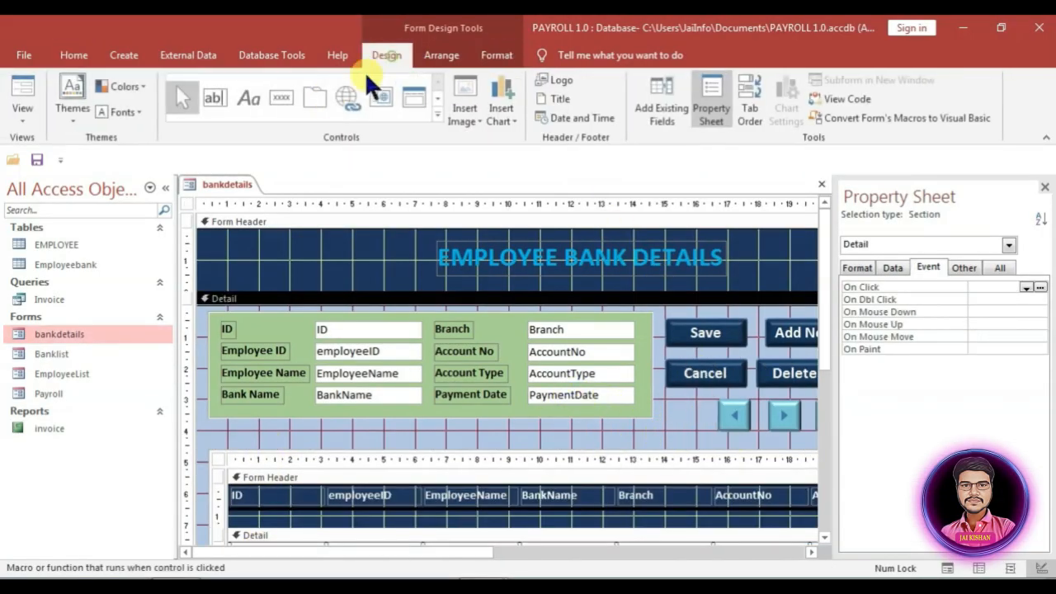
click(284, 99)
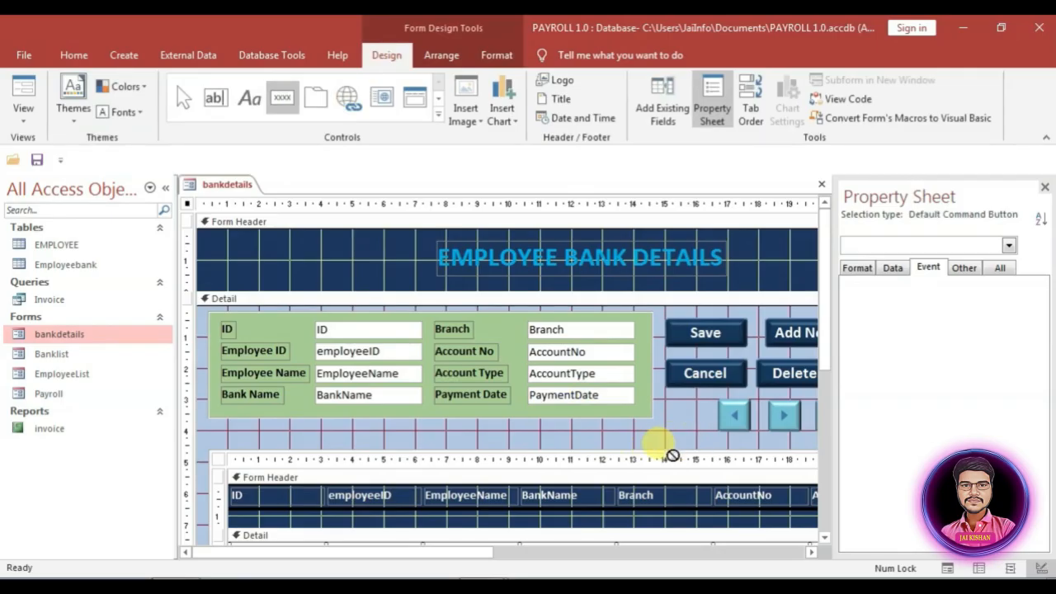
drag(662, 404, 702, 425)
click(500, 265)
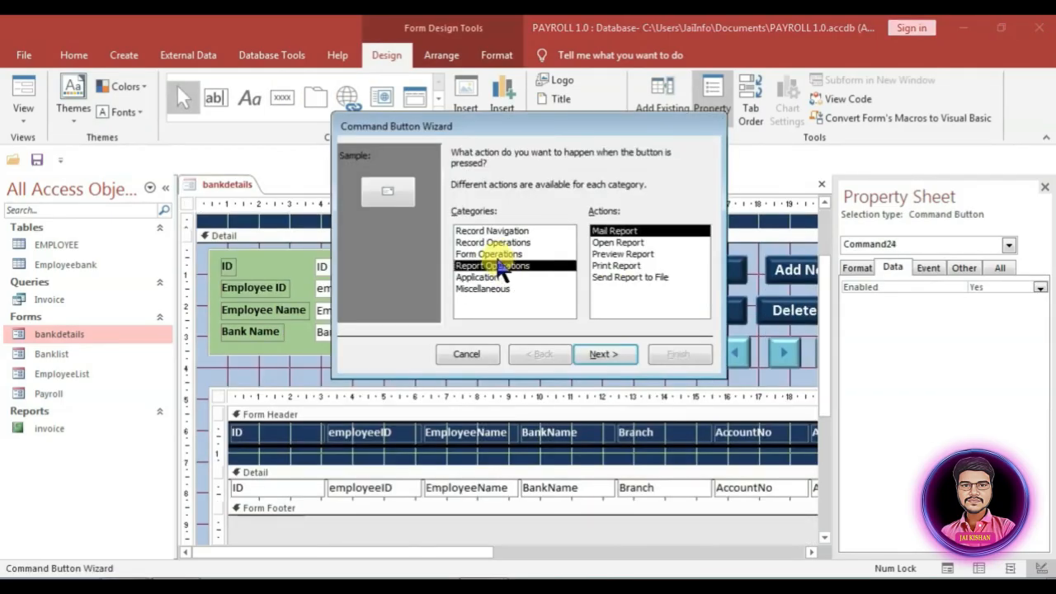
click(504, 256)
click(606, 288)
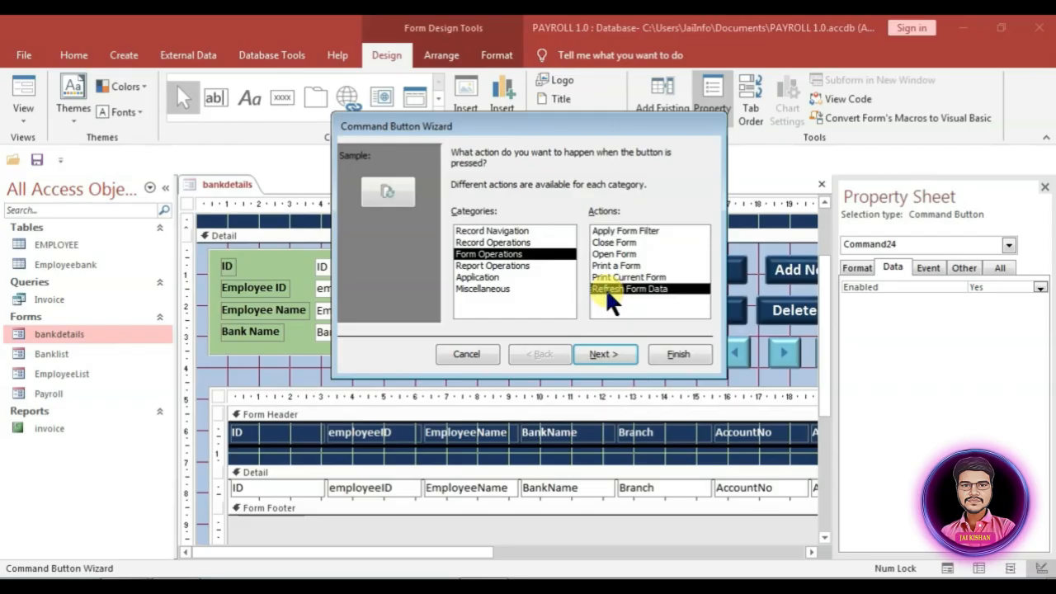
click(606, 356)
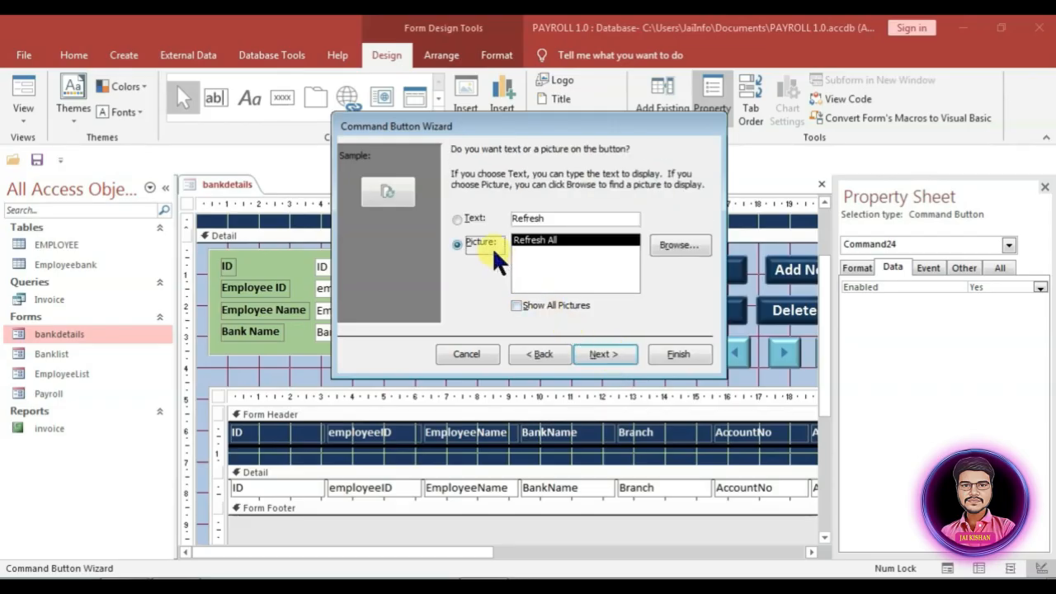
click(613, 354)
click(678, 355)
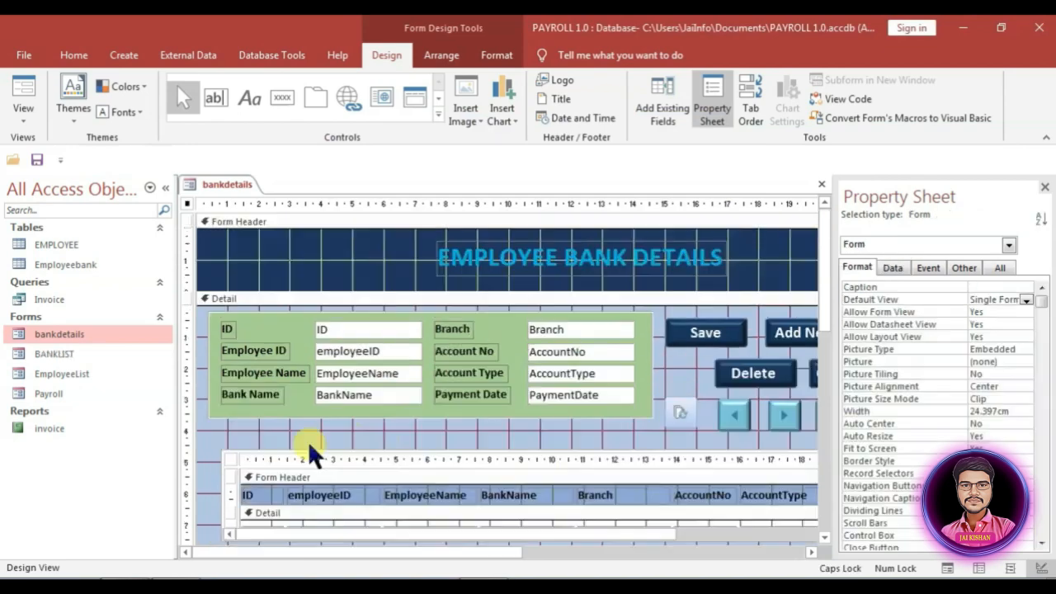
Step: Clear the BANKLIST subform's Link Child Fields value and close the bankdetails design
click(232, 453)
click(900, 265)
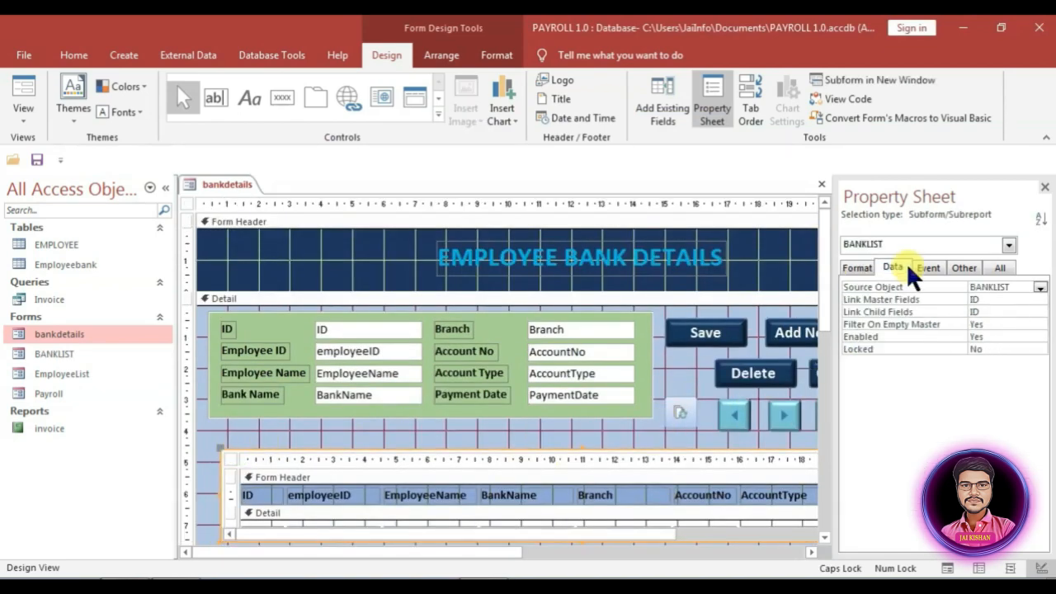
click(910, 317)
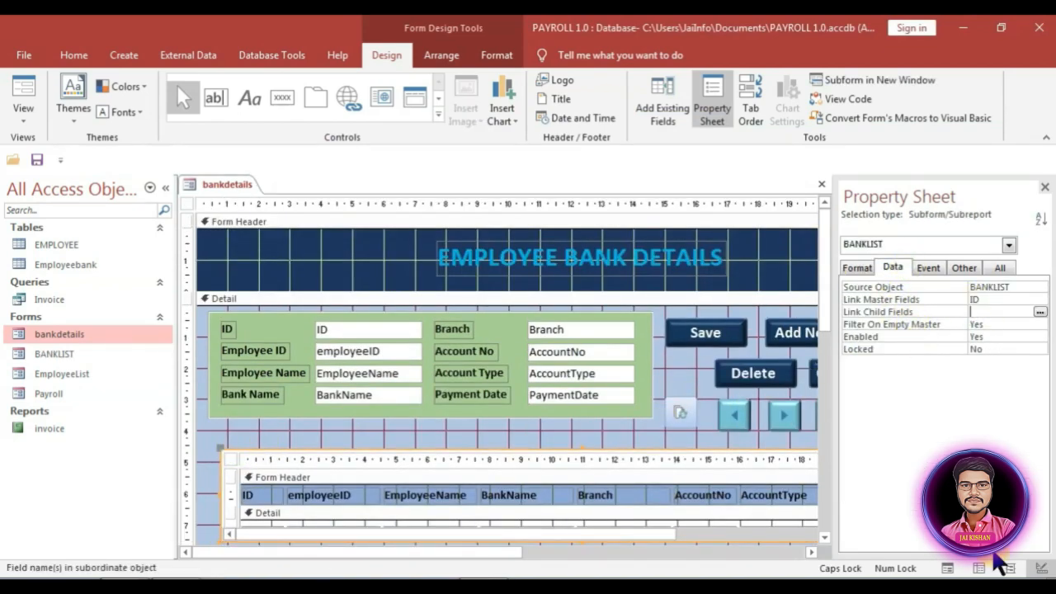
scroll(231, 335, down, 2)
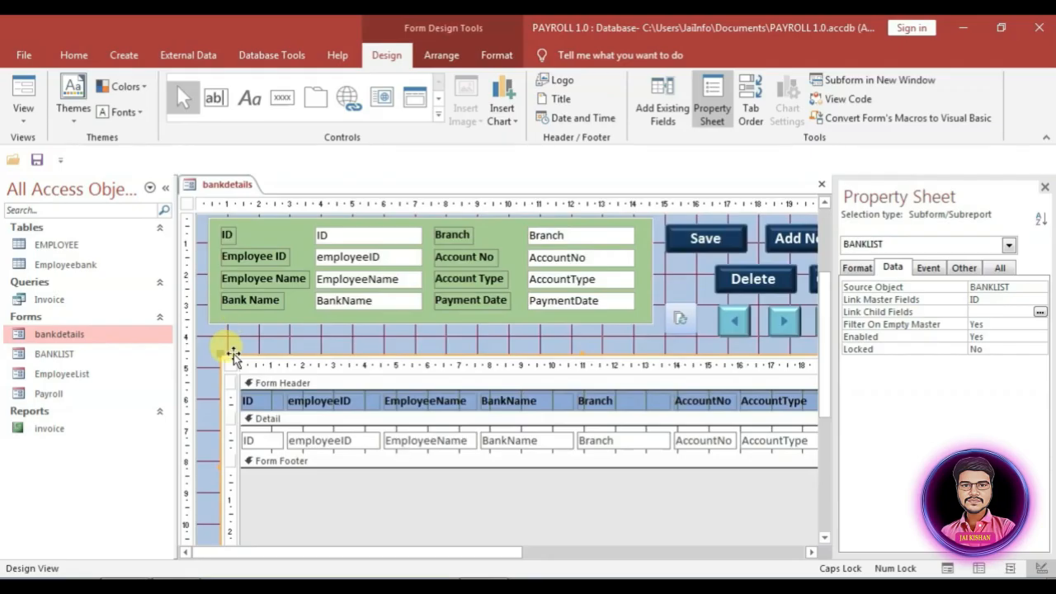
key(ctrl+w)
Step: Open bankdetails in Form View and delete bank records 21 and 22
double_click(52, 332)
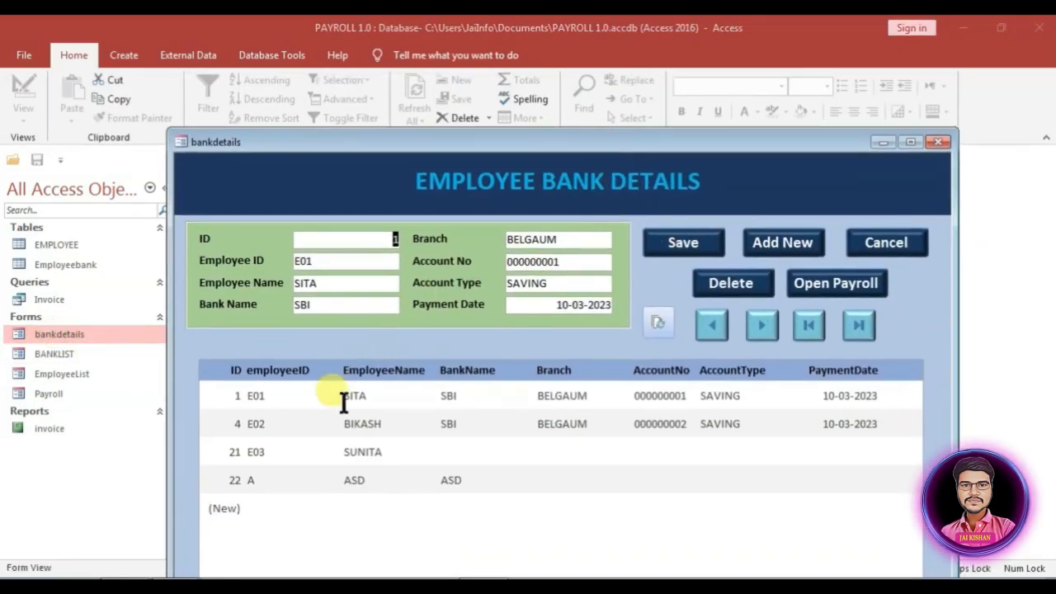
click(330, 450)
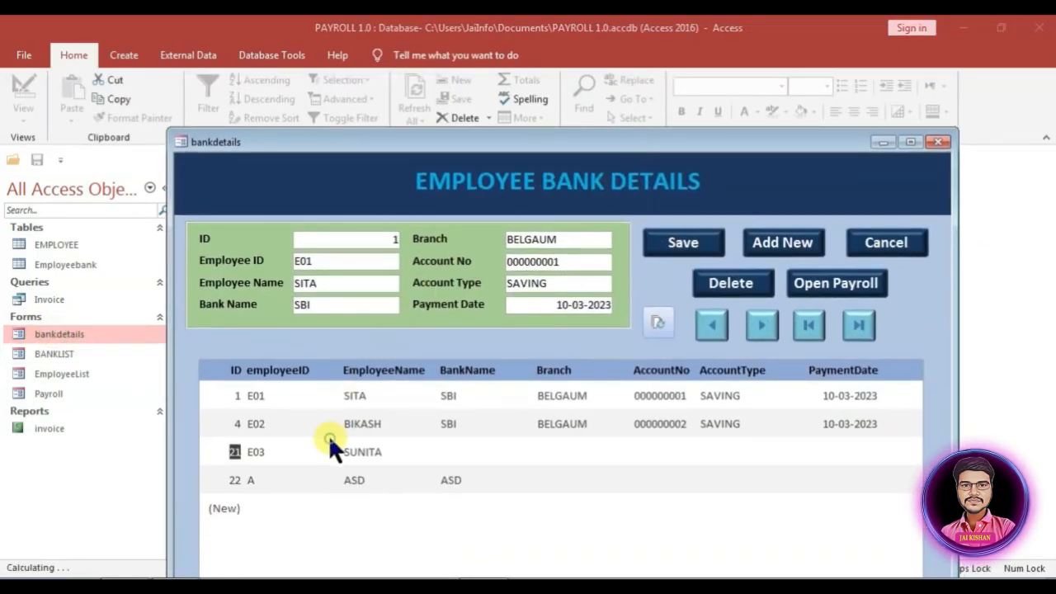
click(759, 316)
click(759, 316)
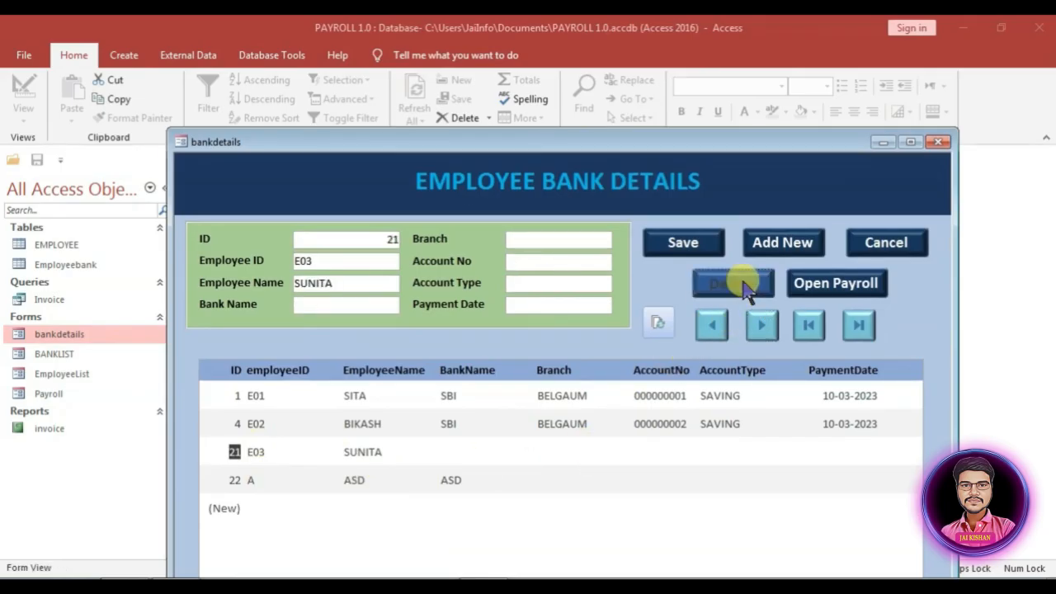
click(738, 282)
click(498, 359)
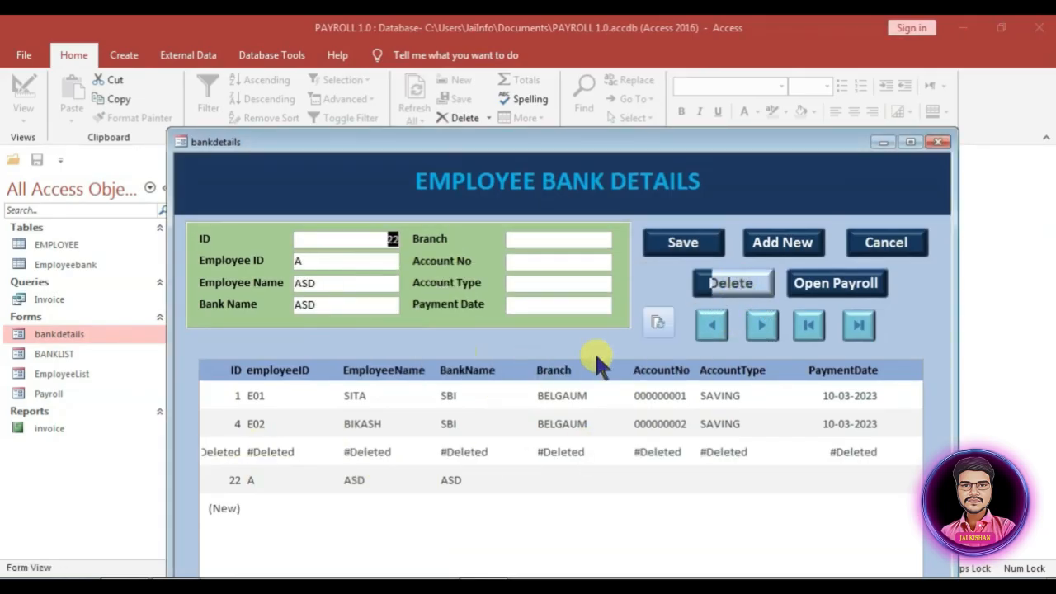
click(768, 320)
click(711, 324)
click(733, 284)
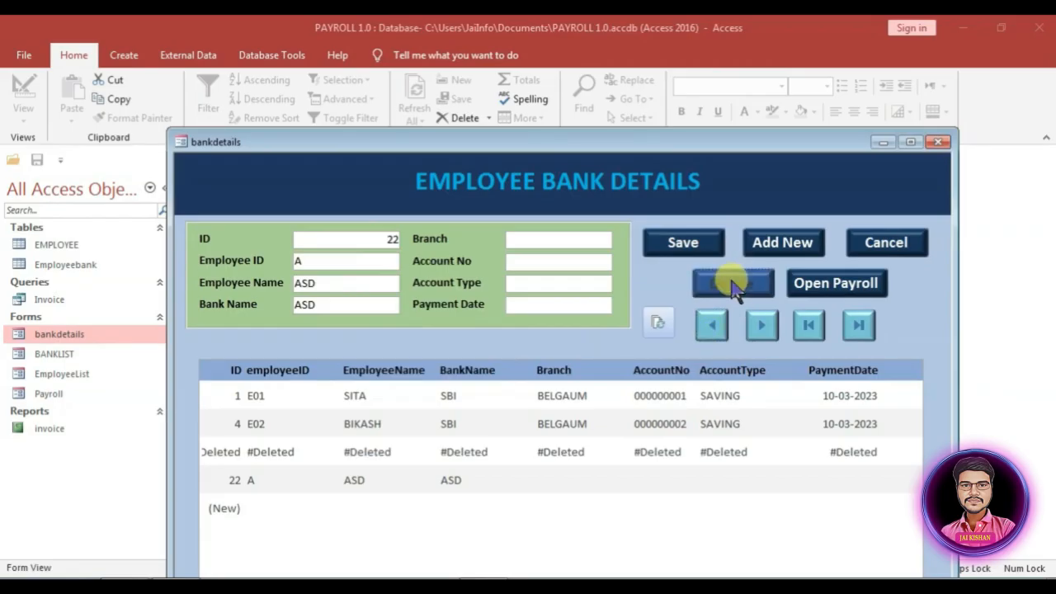
click(500, 358)
Step: Add and save an E03 record (BOB, BELGAUM, SAVING, paid 15-03-2023), then refresh the list
click(775, 242)
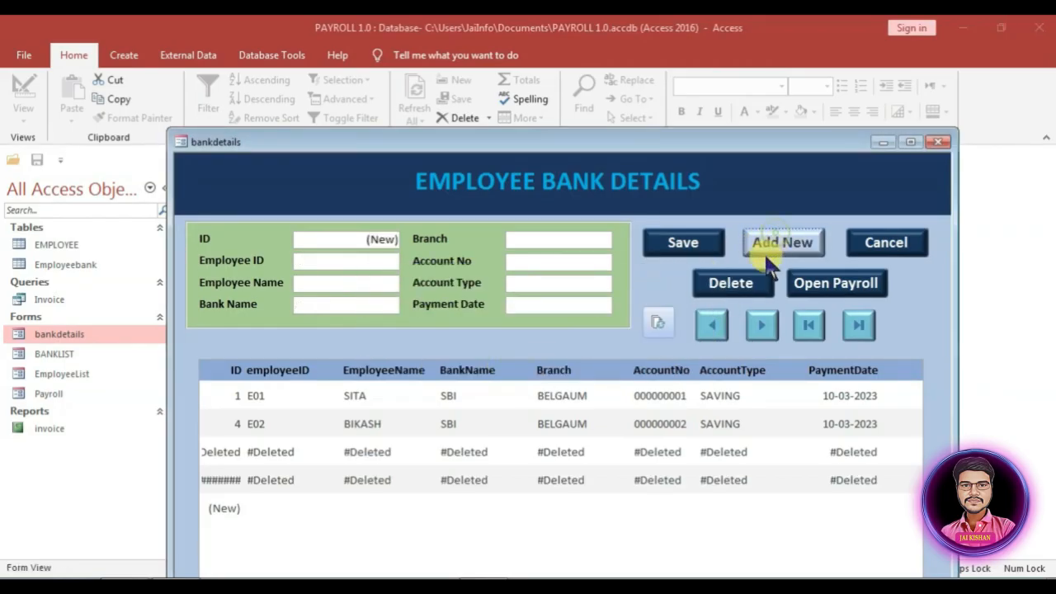
click(352, 261)
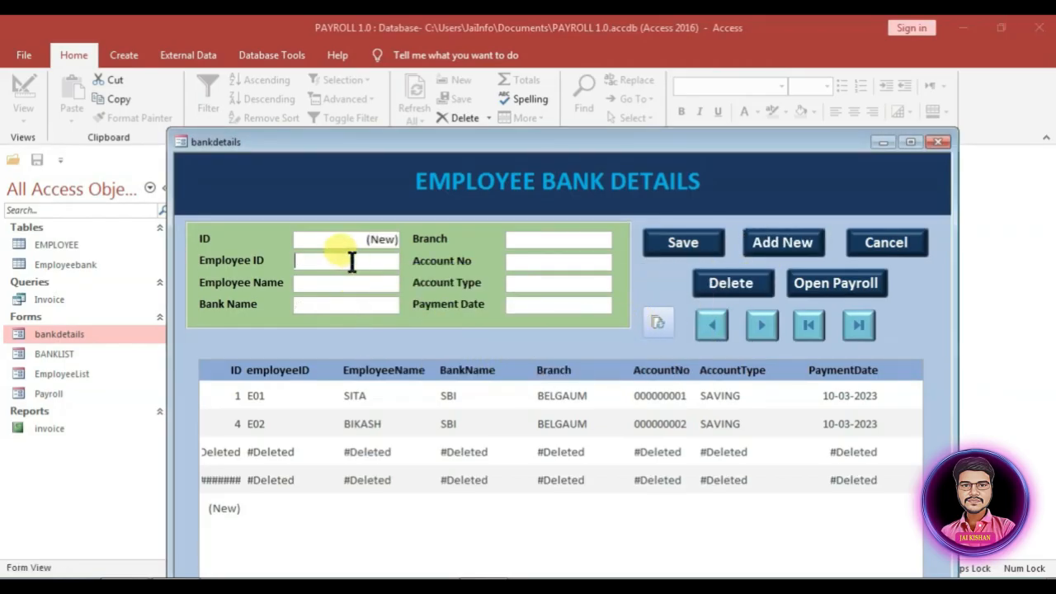
text(e0)
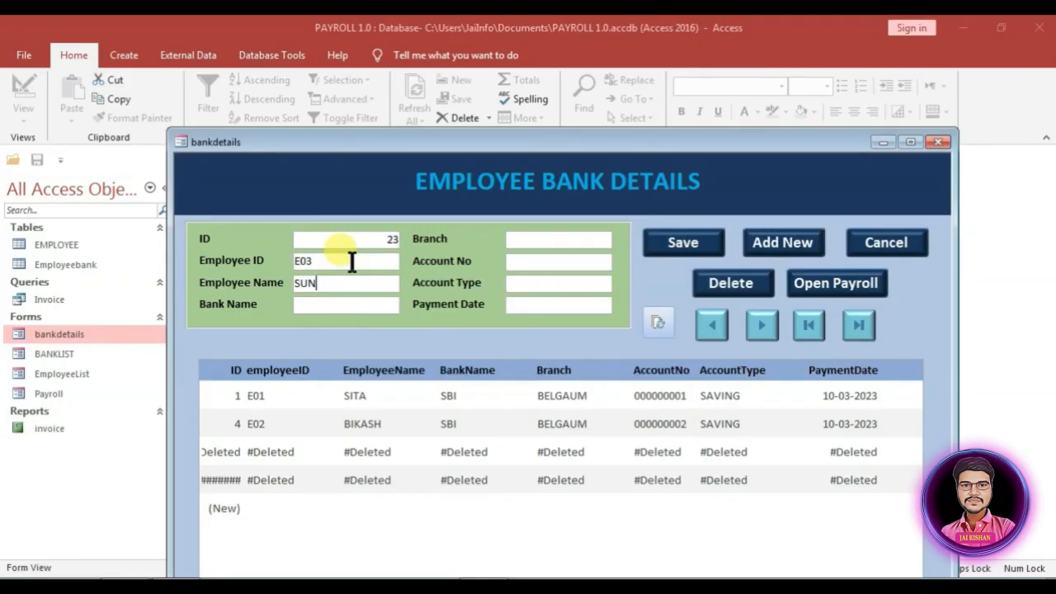
key(Tab)
key(Tab)
key(Tab)
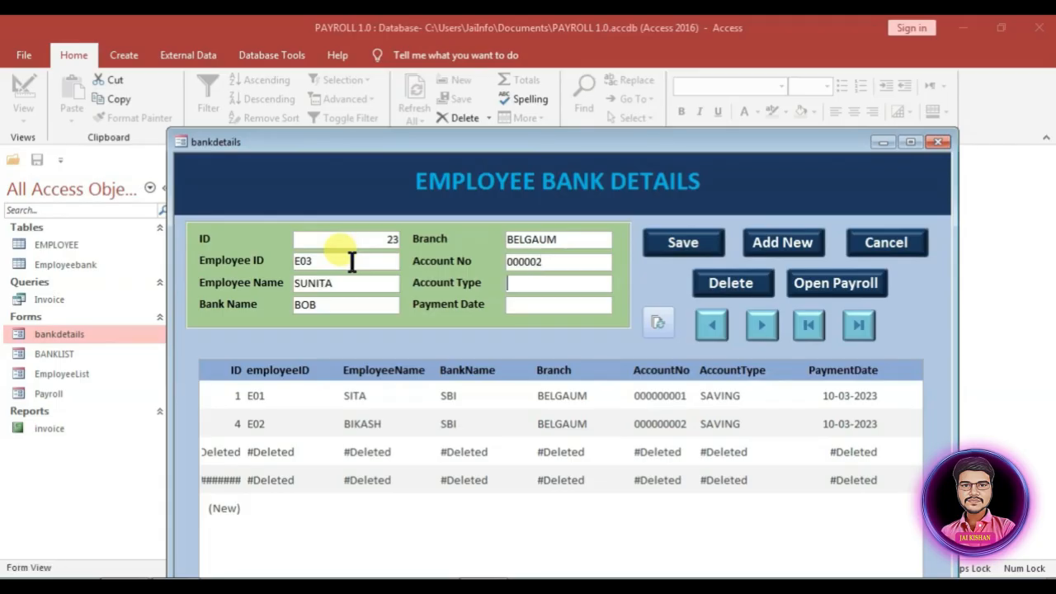
key(Tab)
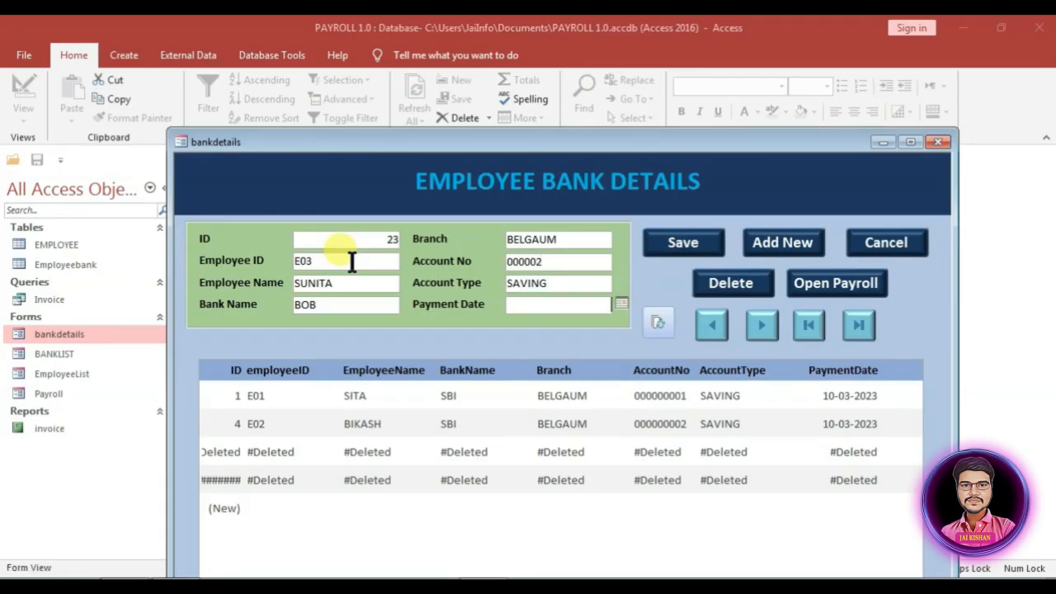
click(619, 304)
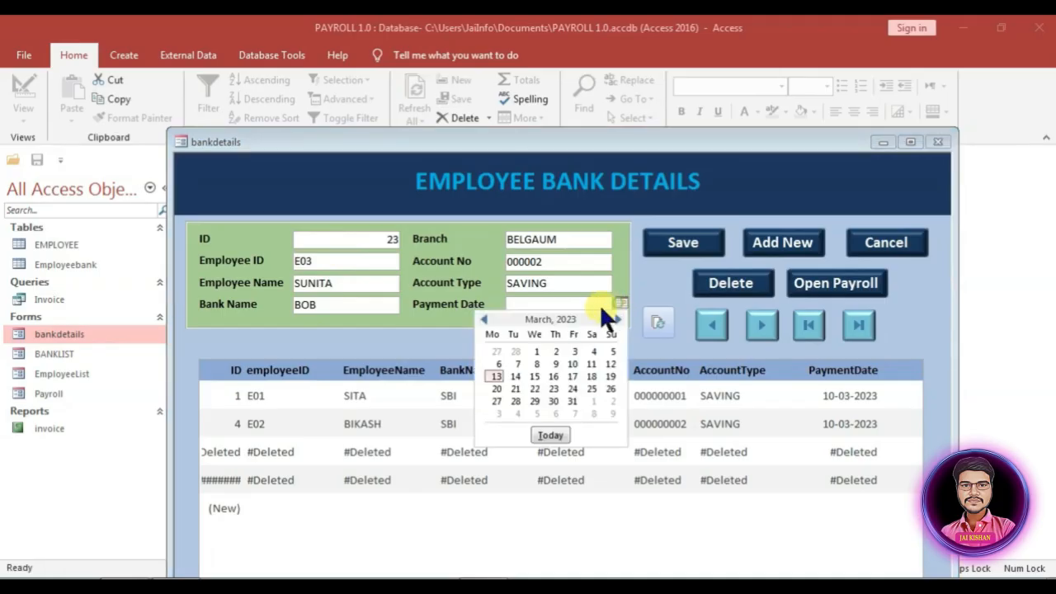
click(540, 374)
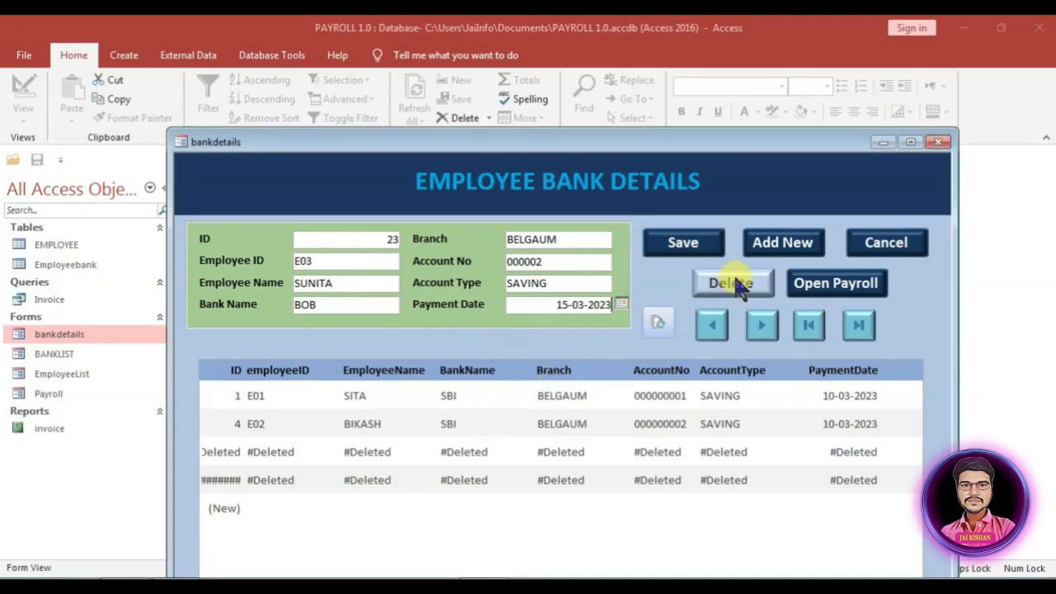
click(698, 241)
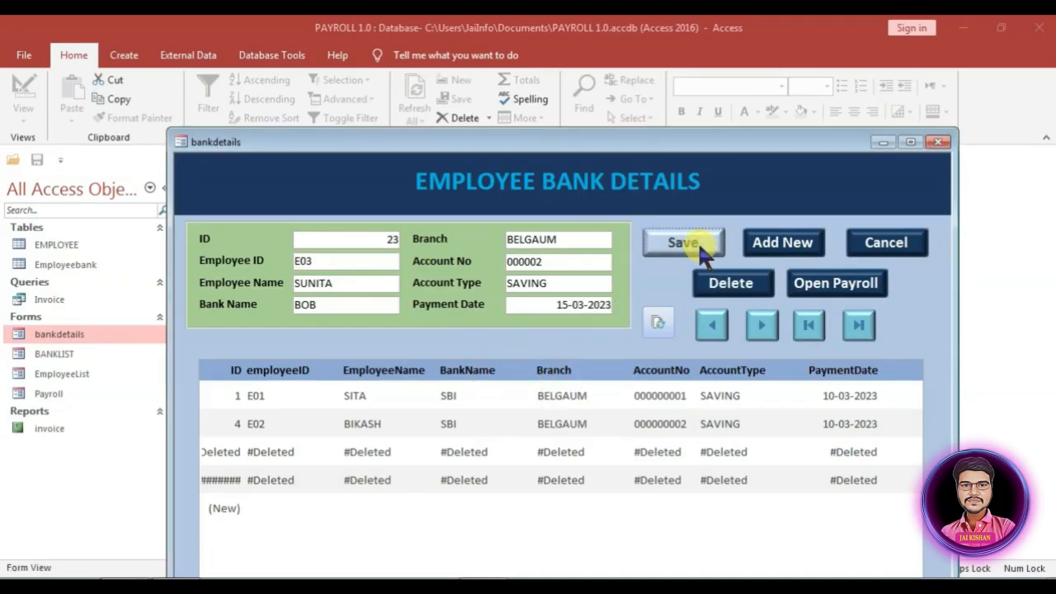
click(656, 318)
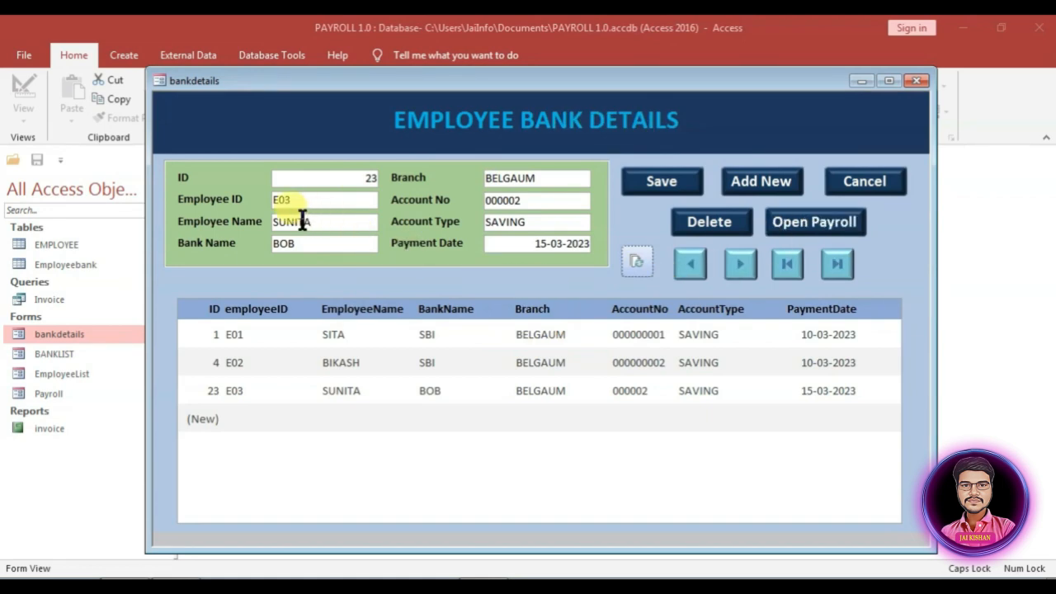
Step: Switch the Payroll form to Design View and bring up its Tab Order dialog
click(801, 219)
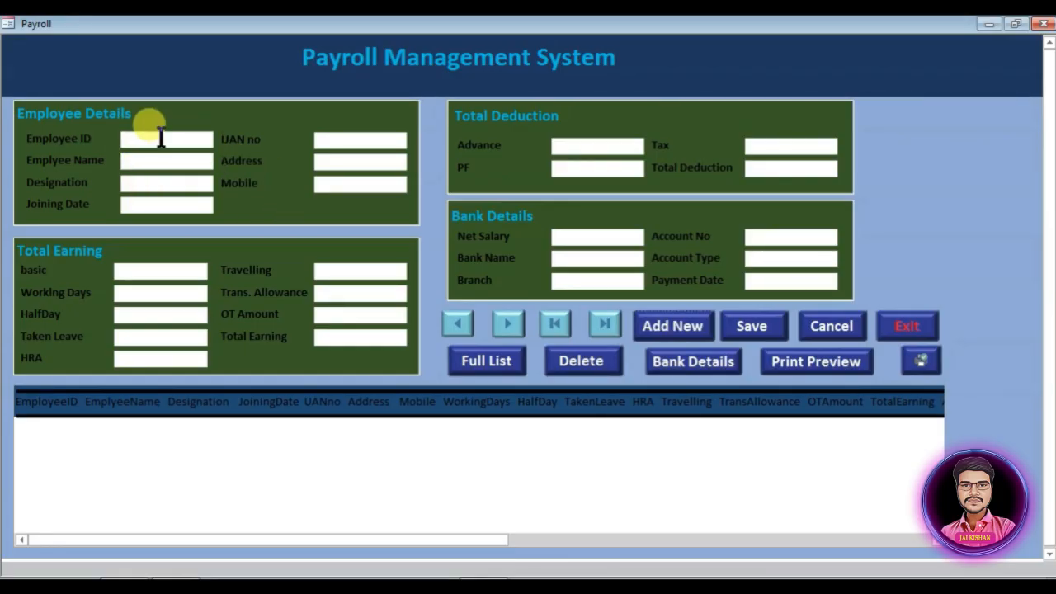
right_click(898, 128)
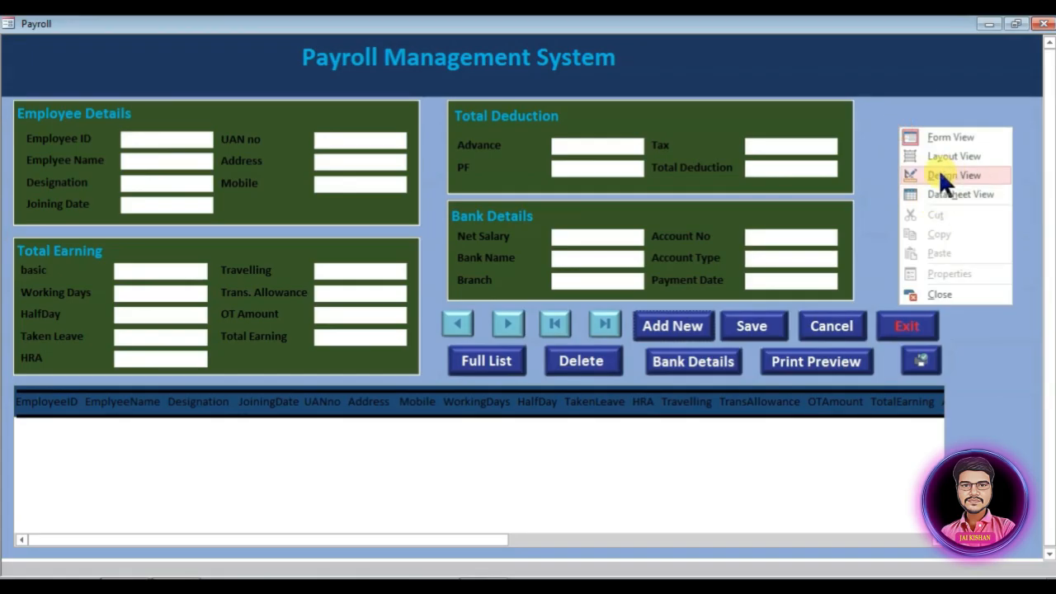
click(938, 171)
click(916, 80)
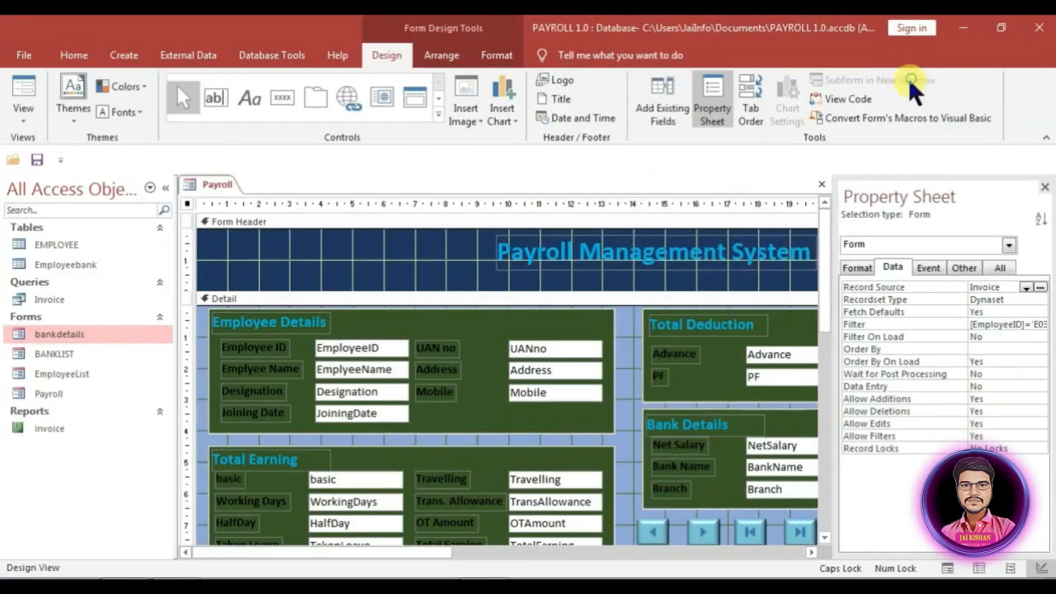
click(752, 105)
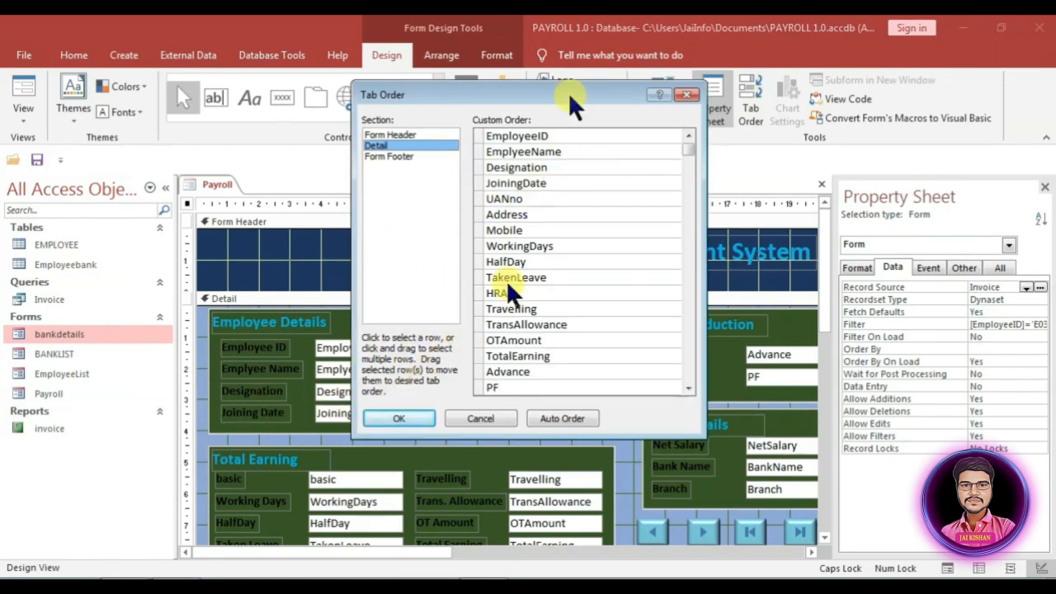
drag(477, 87, 774, 84)
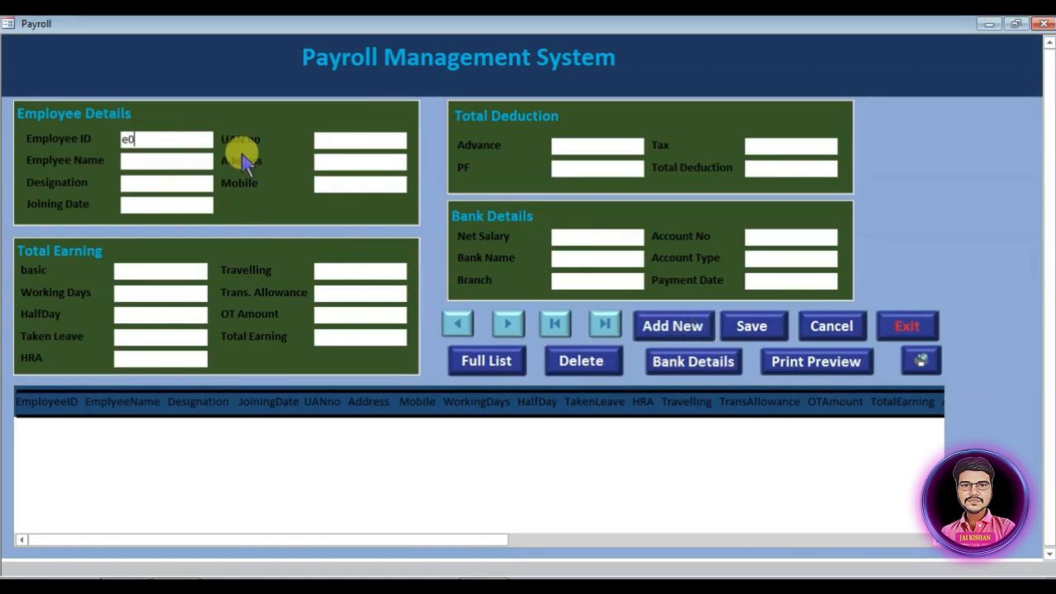
Step: Enter Employee ID E01, the employee's name, joining date 08-11-2022 and UAN 10002252
key(BackSpace)
text(E01)
key(Tab)
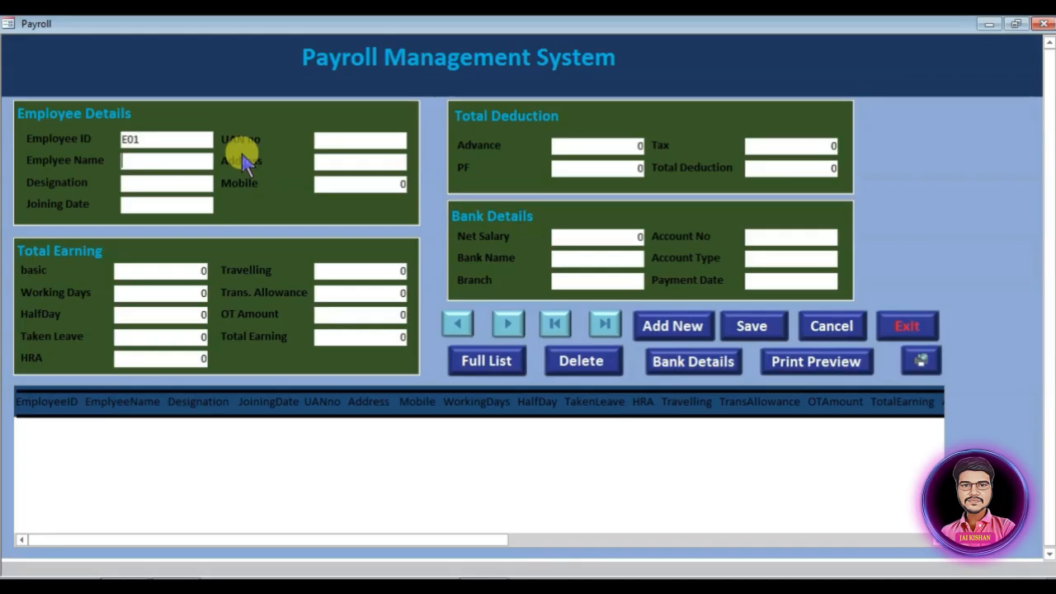
text(R)
key(Tab)
click(222, 204)
click(87, 219)
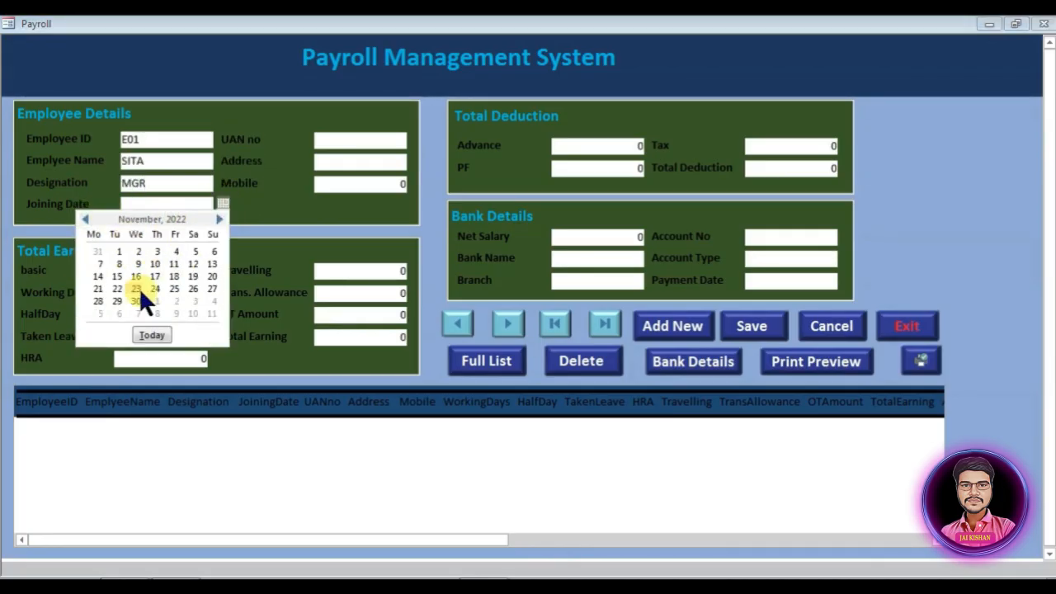
click(116, 263)
key(Tab)
text(10002252)
key(Tab)
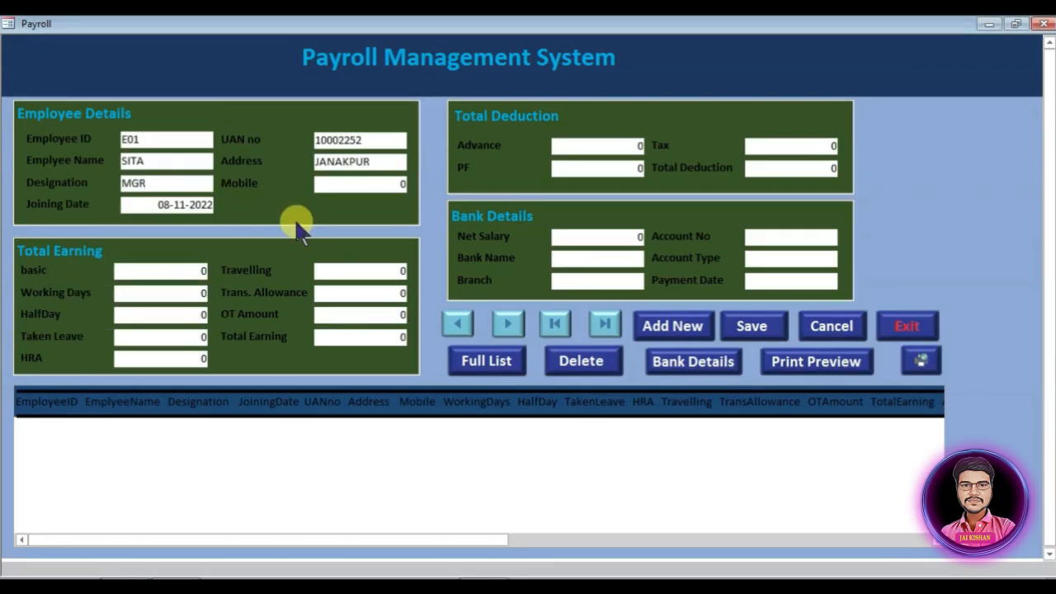
Step: Enter HRA 2500 and OT Amount 5000 so Total Earning updates, then the next amount
key(Tab)
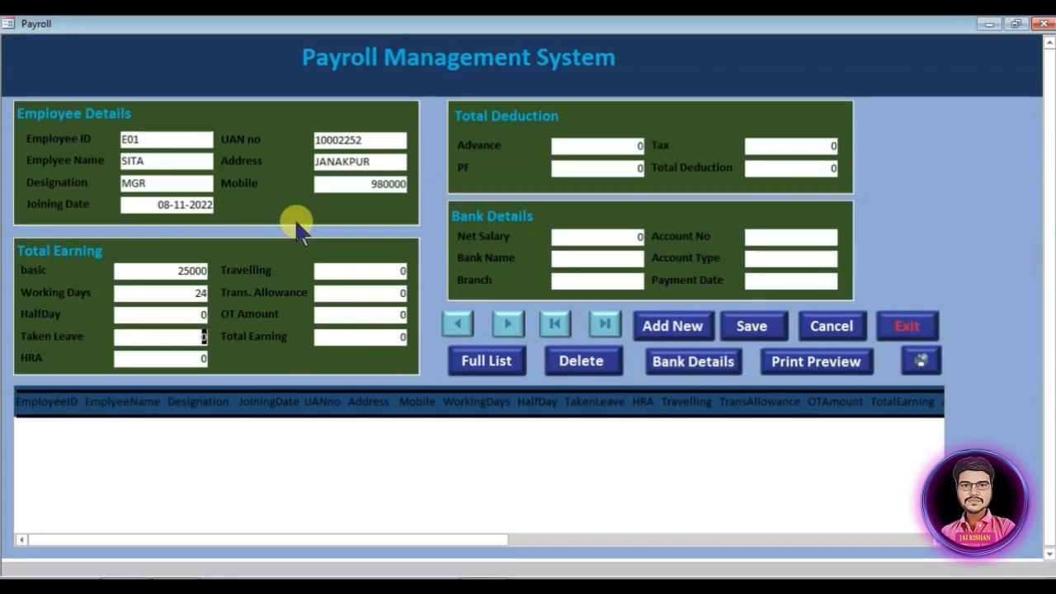
key(Tab)
text(2500)
key(Home)
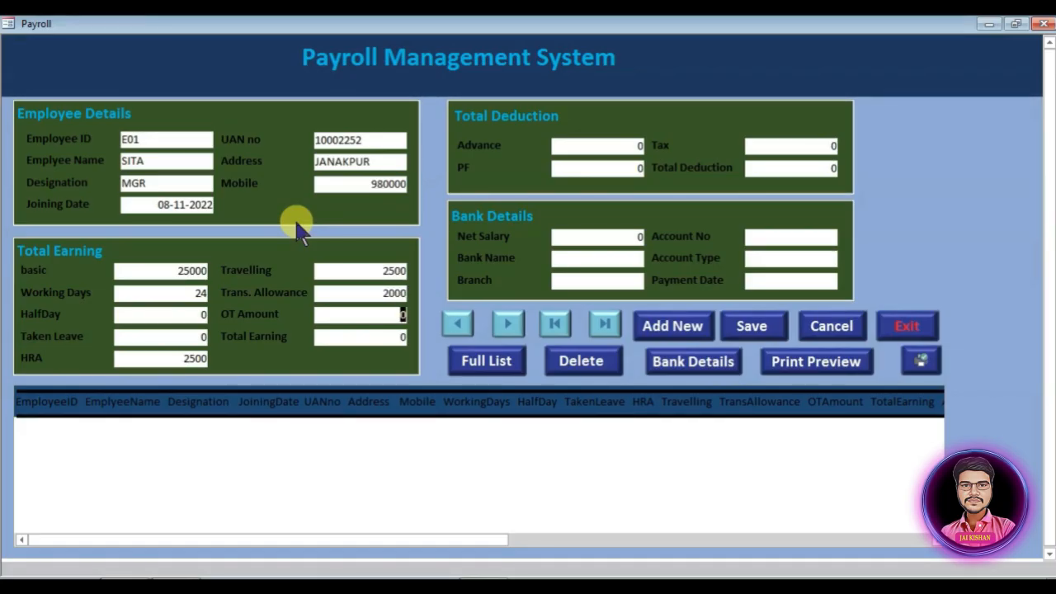
text(50000)
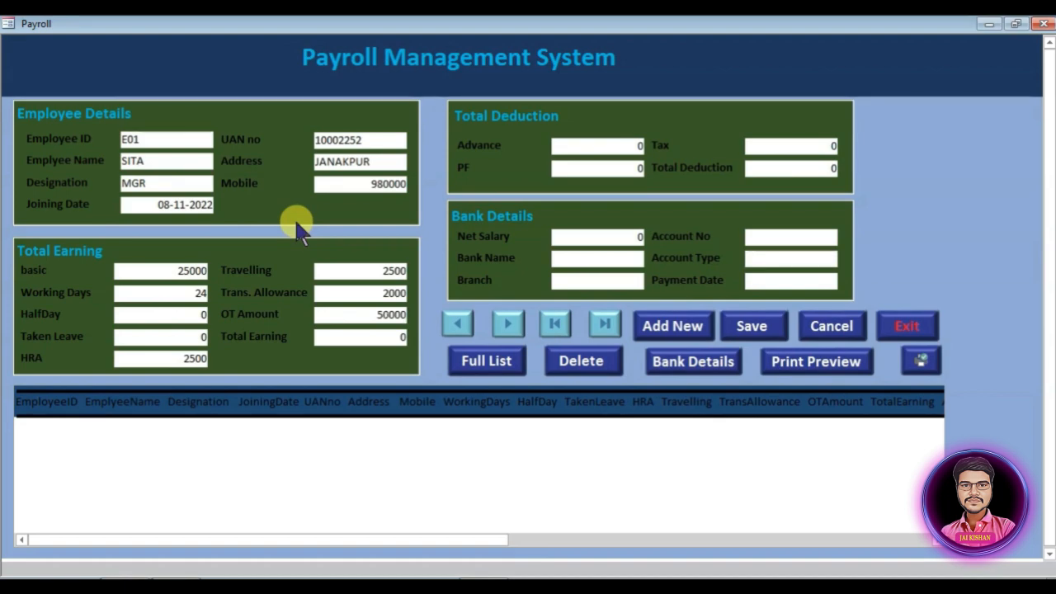
key(BackSpace)
key(Tab)
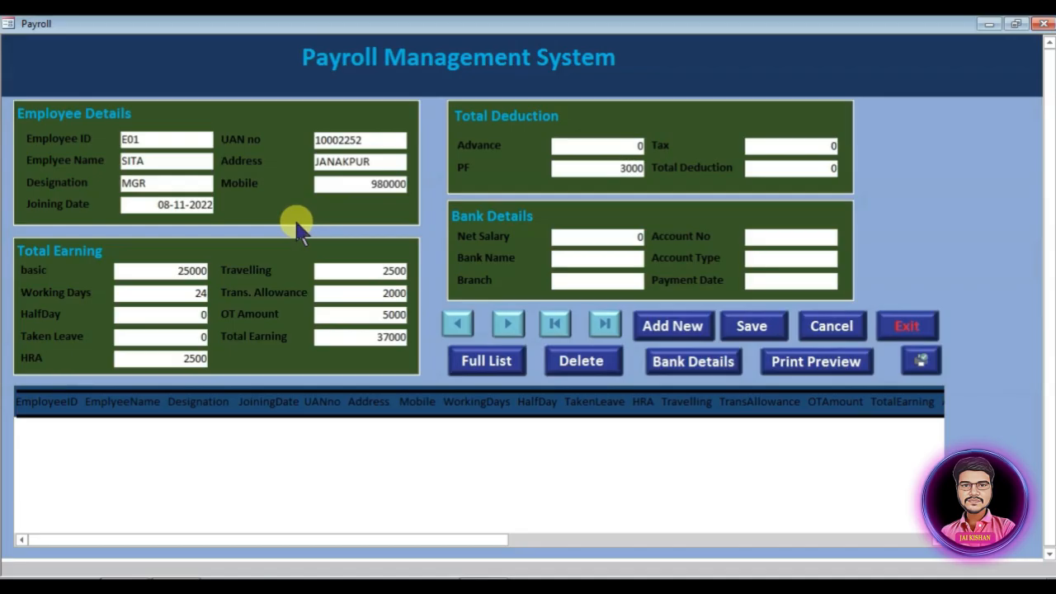
text(500)
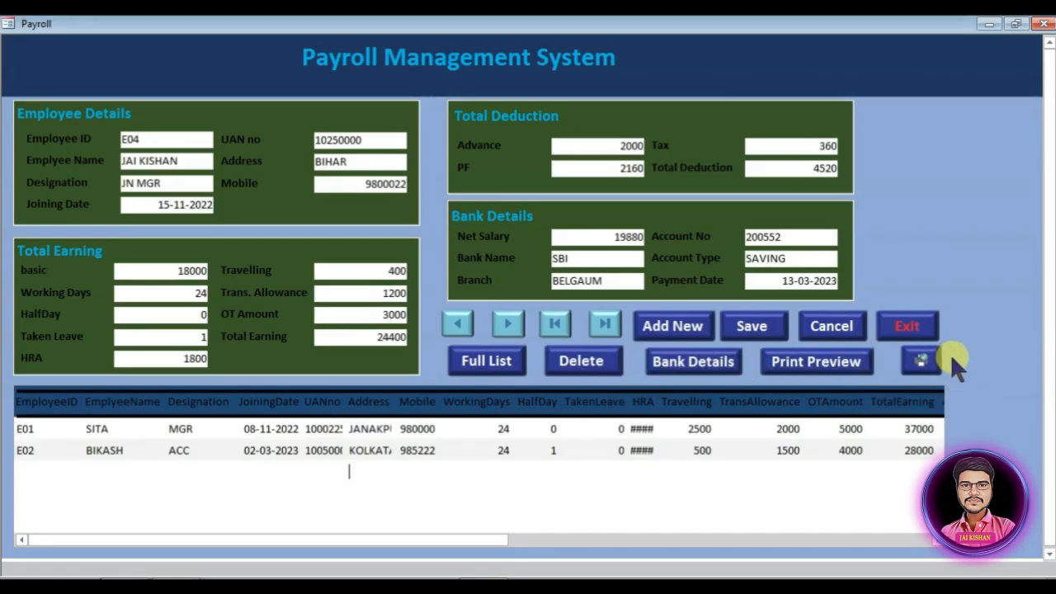
Step: Open Payroll and bankdetails in Design View and copy bankdetails' small command button
right_click(962, 290)
click(983, 335)
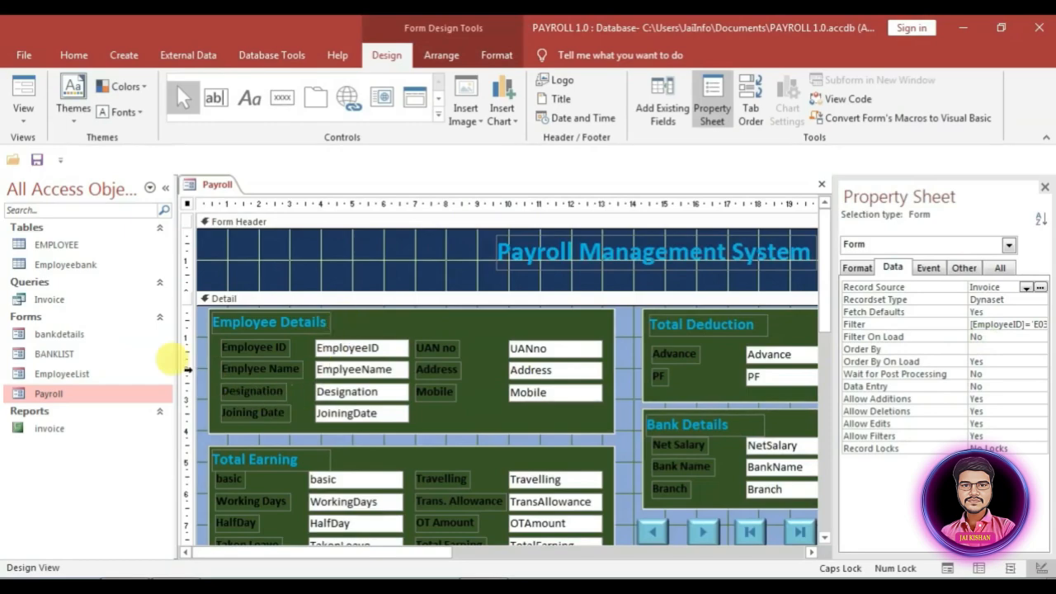
right_click(76, 355)
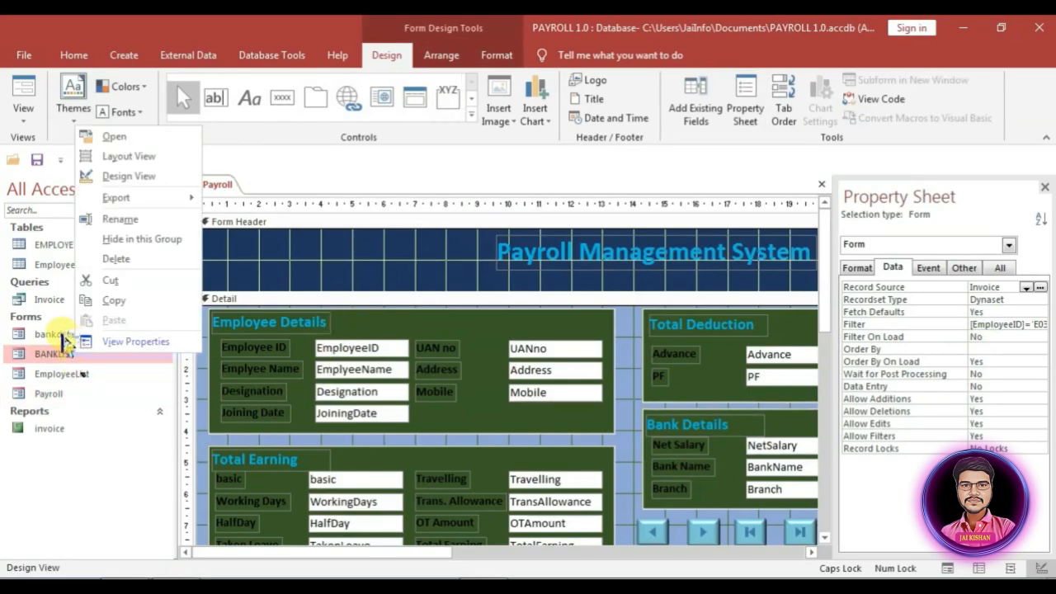
right_click(63, 334)
click(115, 385)
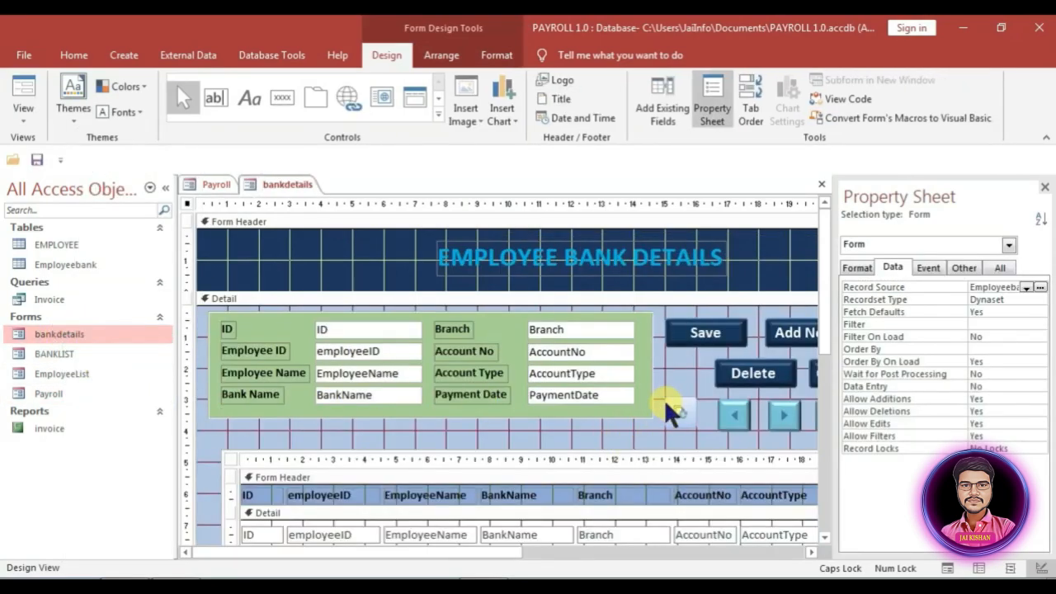
click(681, 412)
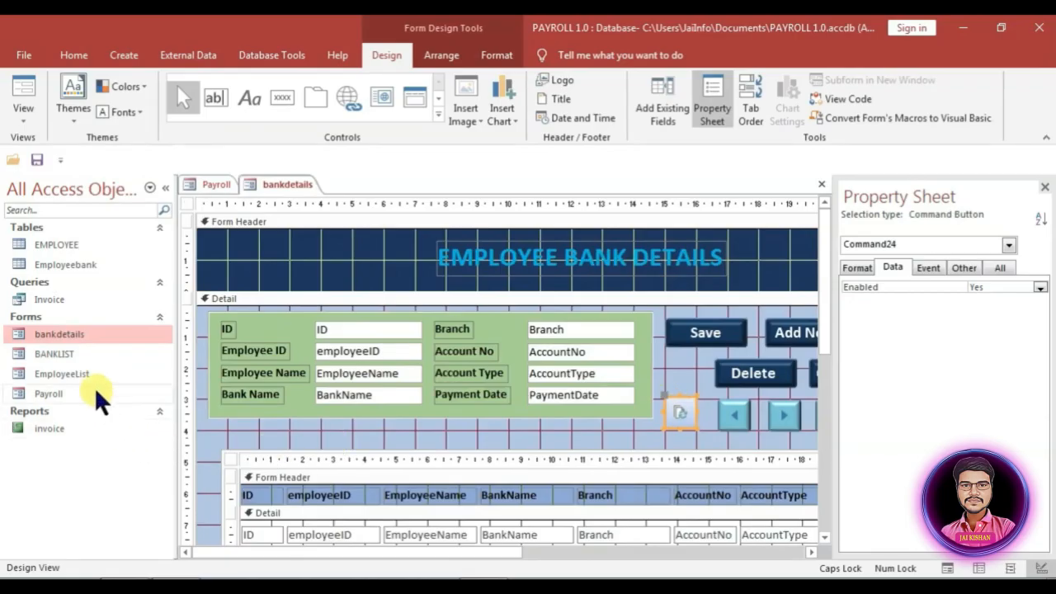
click(216, 184)
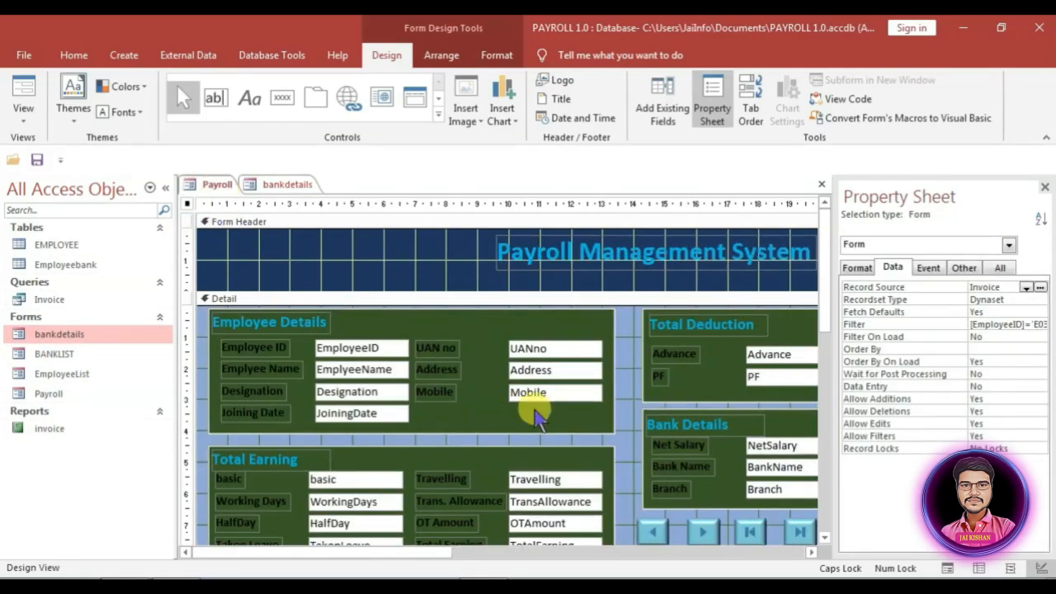
Step: Paste the command button onto Payroll beside the Bank Details section
scroll(691, 462, down, 3)
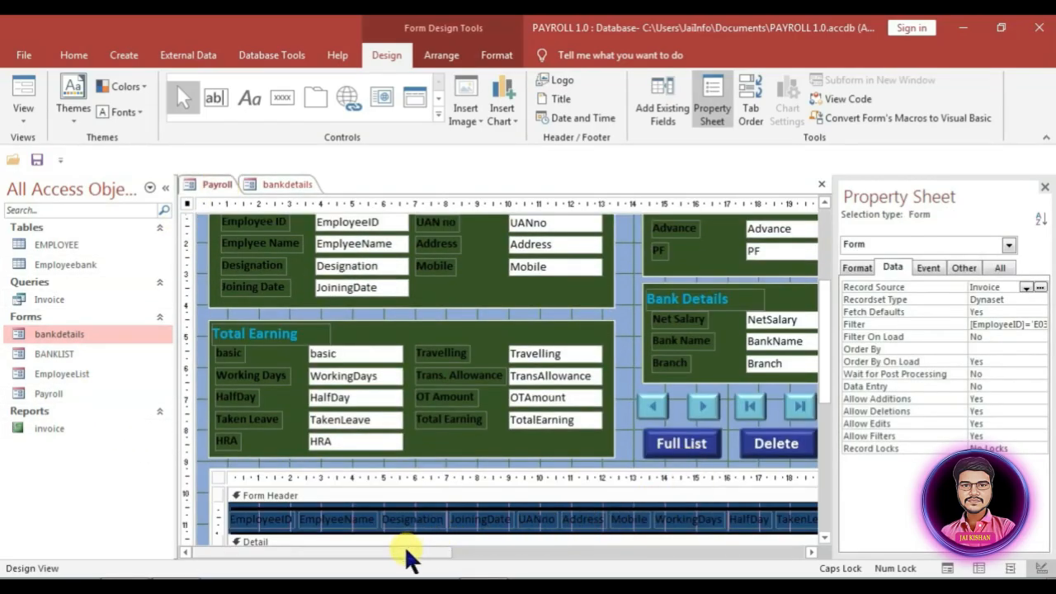
key(ctrl+v)
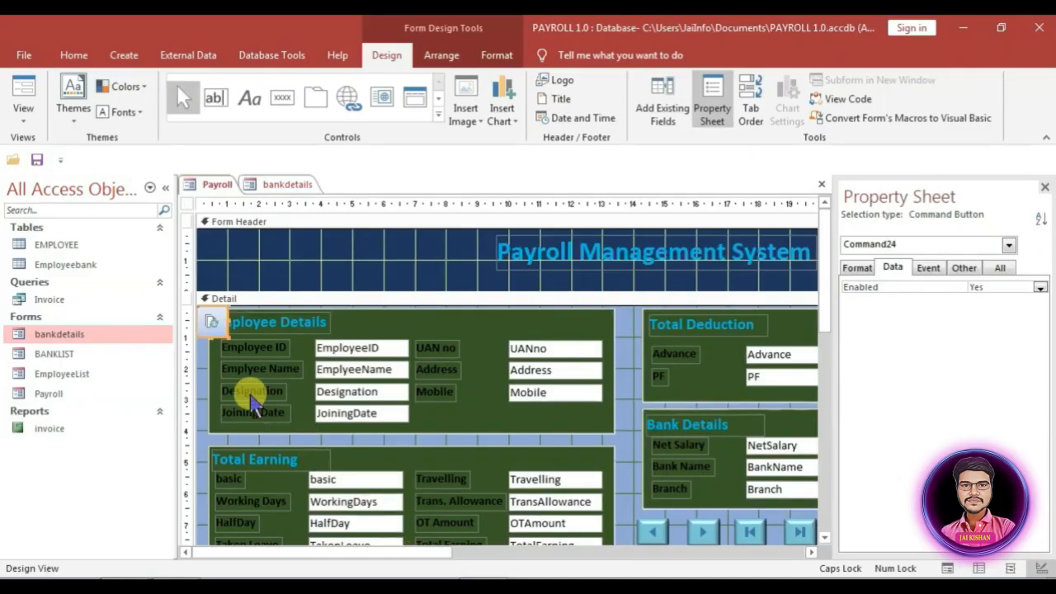
click(212, 322)
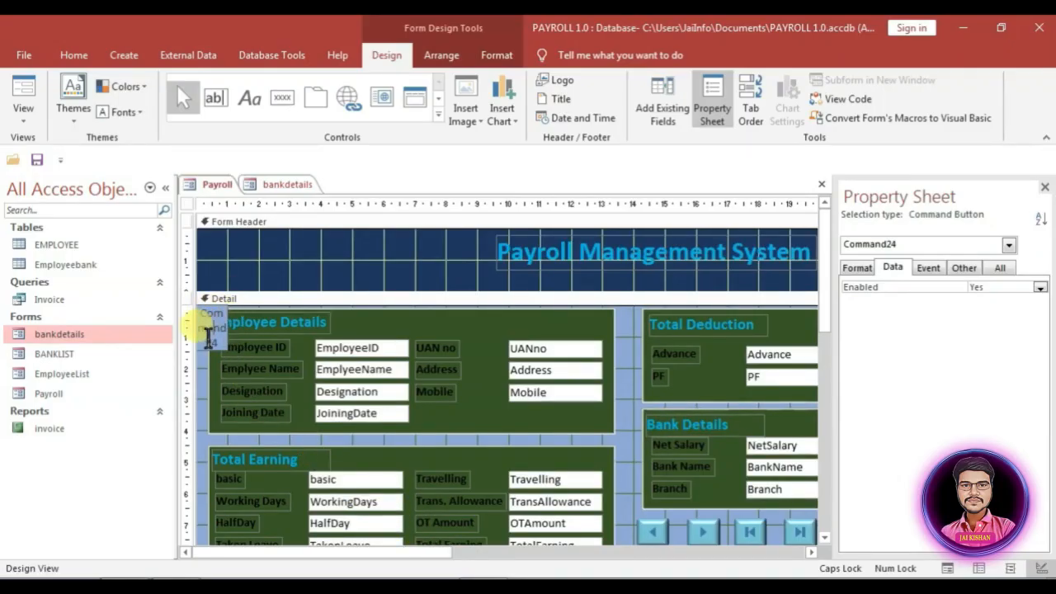
click(201, 370)
drag(207, 332, 759, 507)
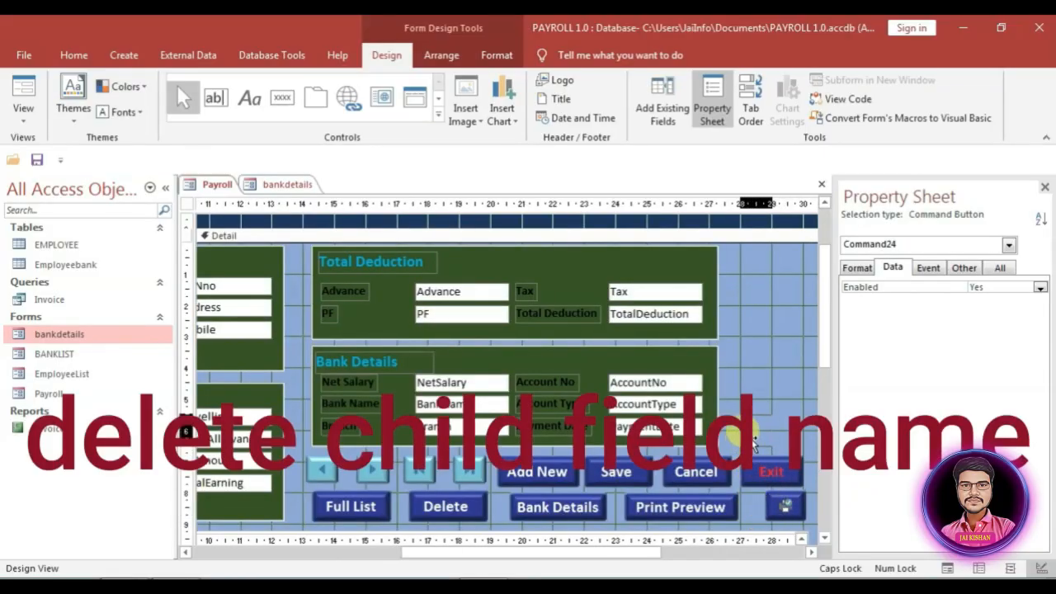
Step: Clear the EmployeeList subform's EmployeeID child link and open Payroll in Form View
scroll(771, 489, down, 3)
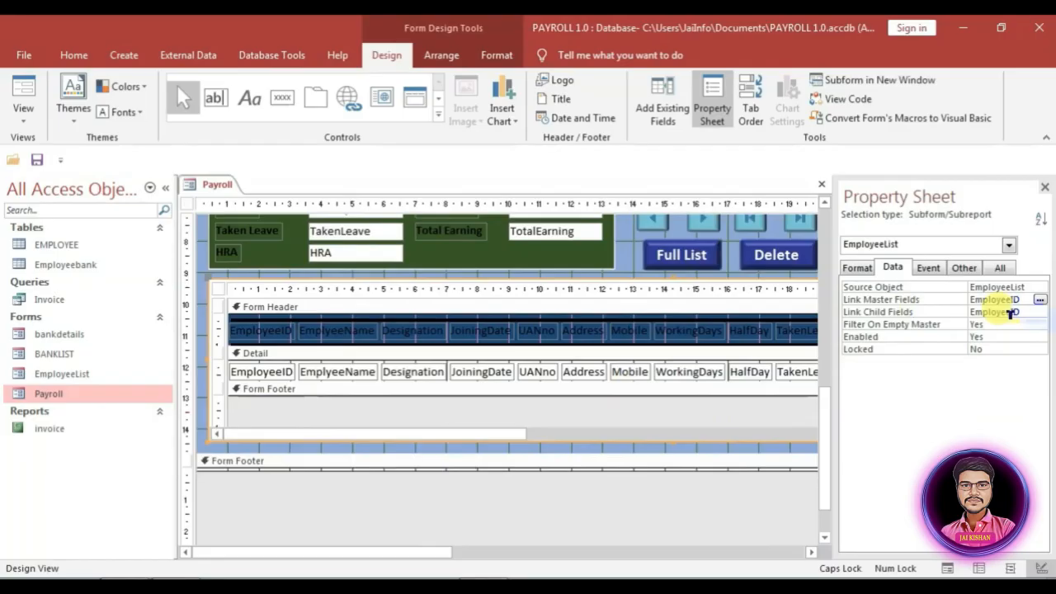
click(1039, 312)
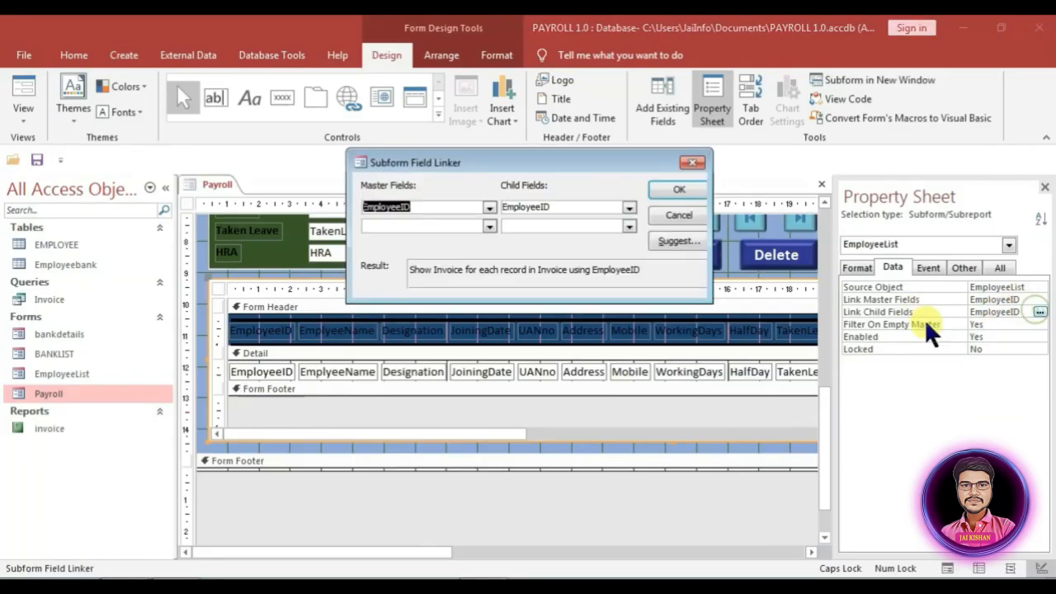
key(Escape)
double_click(994, 312)
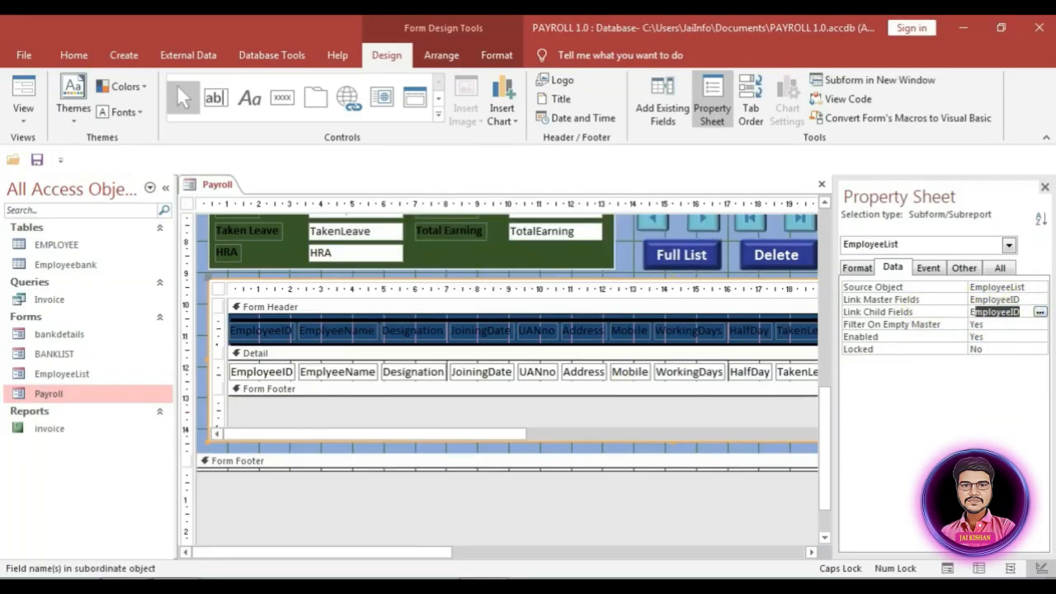
key(Delete)
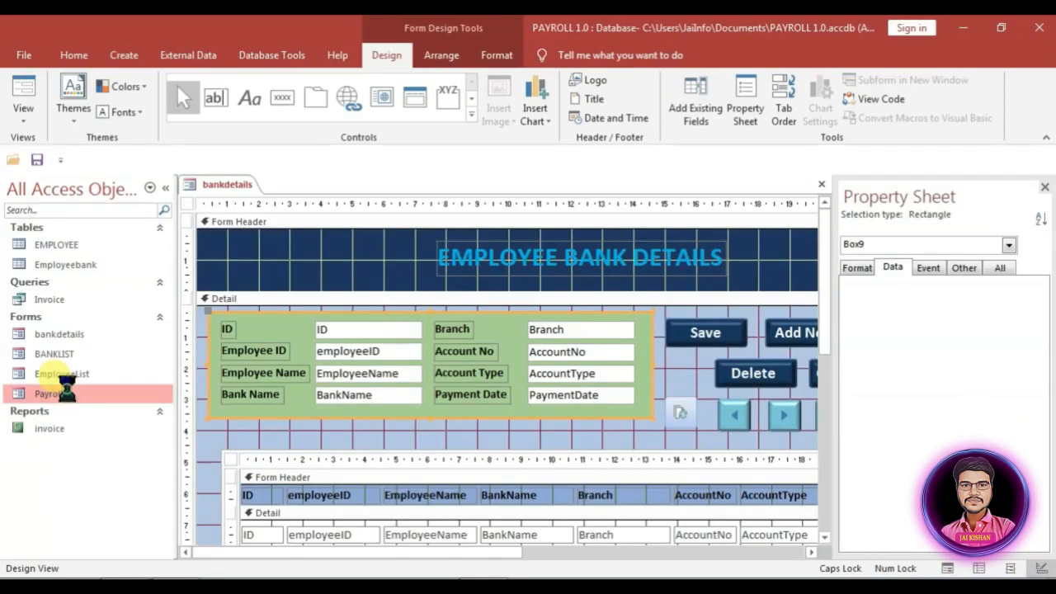
double_click(64, 391)
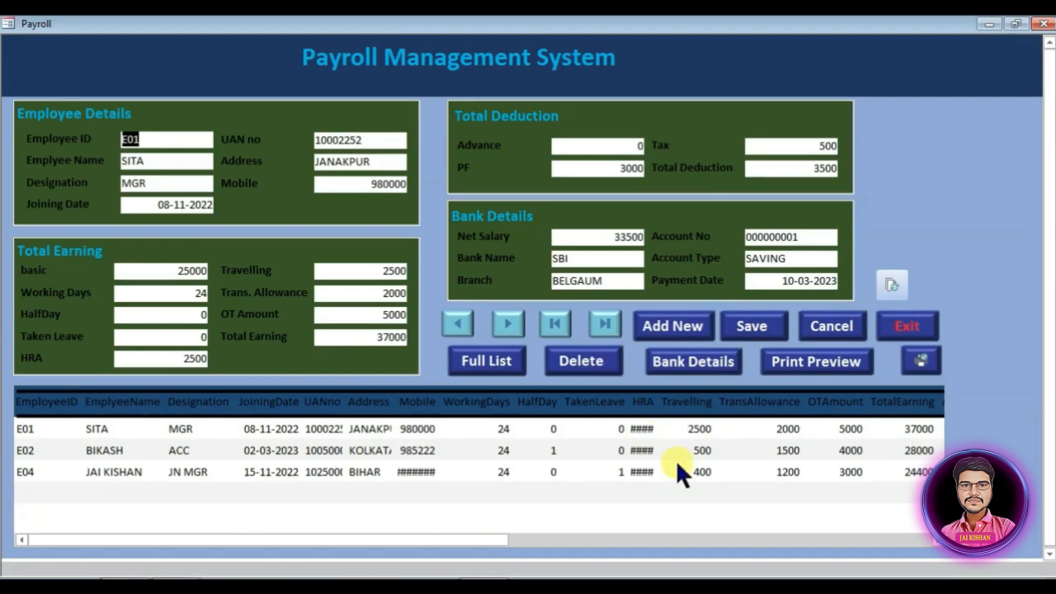
Step: Add and save a test employee record with 'ADF' and designation 'ASDFASDF'
click(709, 324)
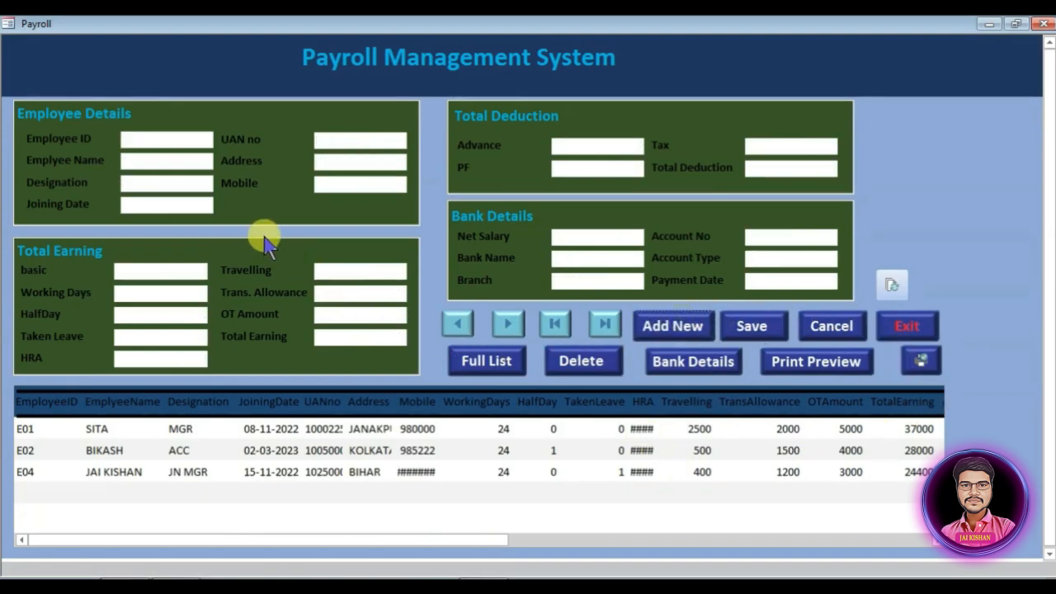
text(ADF)
click(179, 182)
text(ASDFASDF)
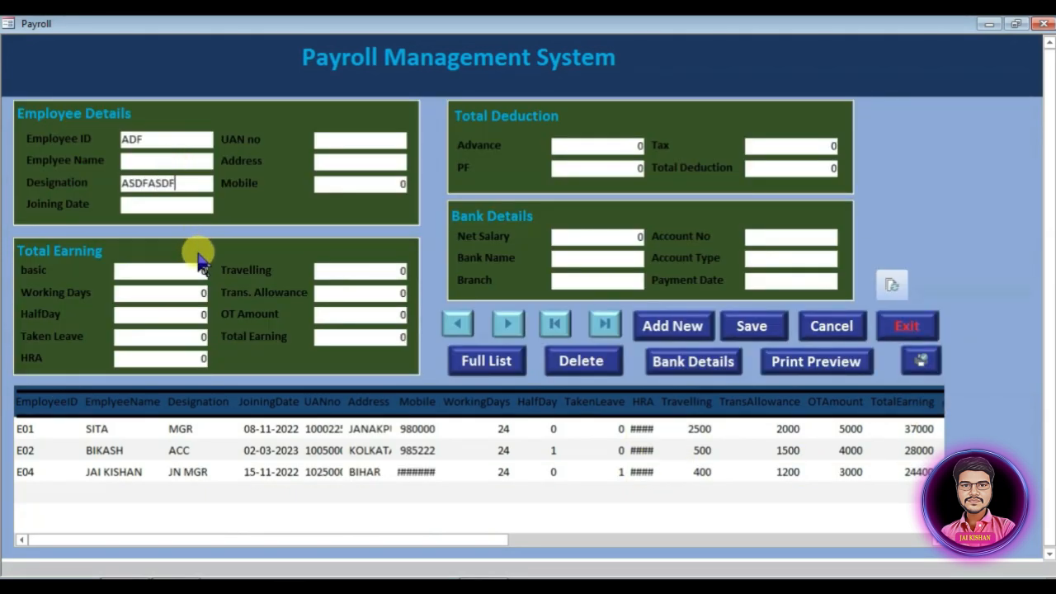
click(702, 467)
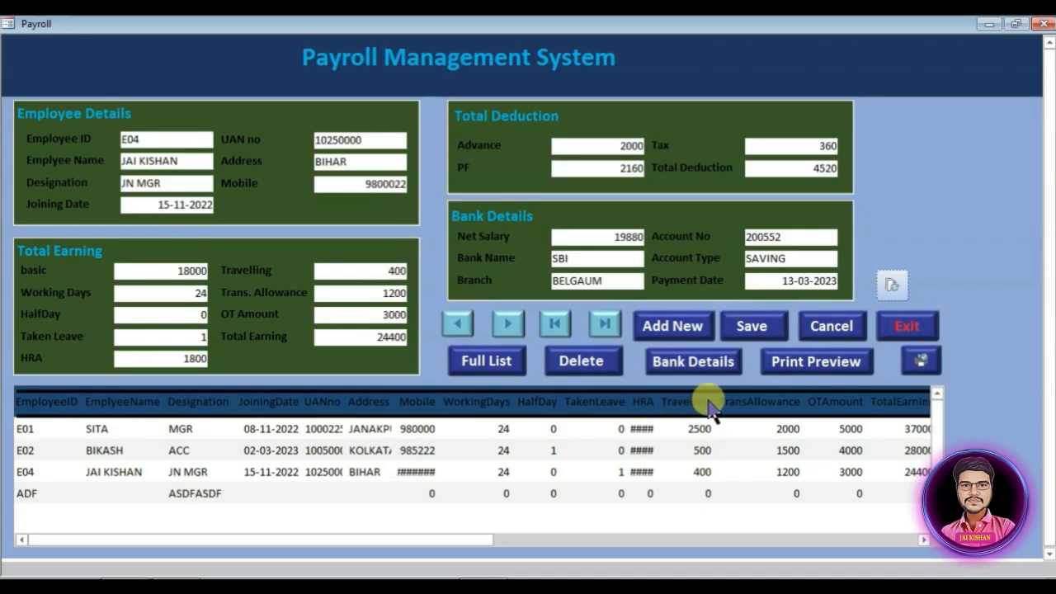
Step: From bank details, open employee E02's Payroll form and preview the salary slip
click(701, 370)
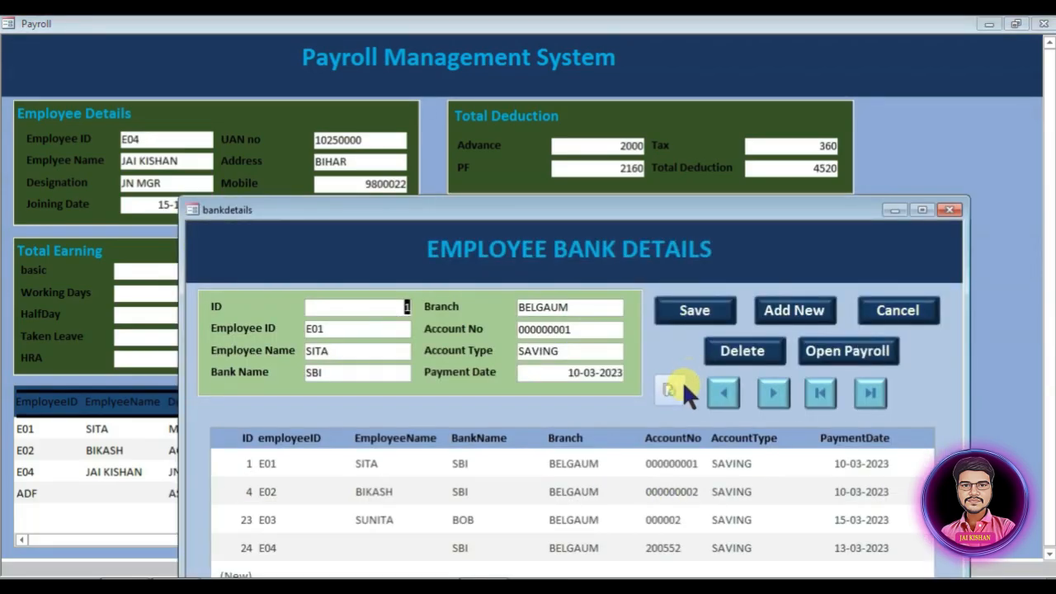
drag(692, 221, 711, 161)
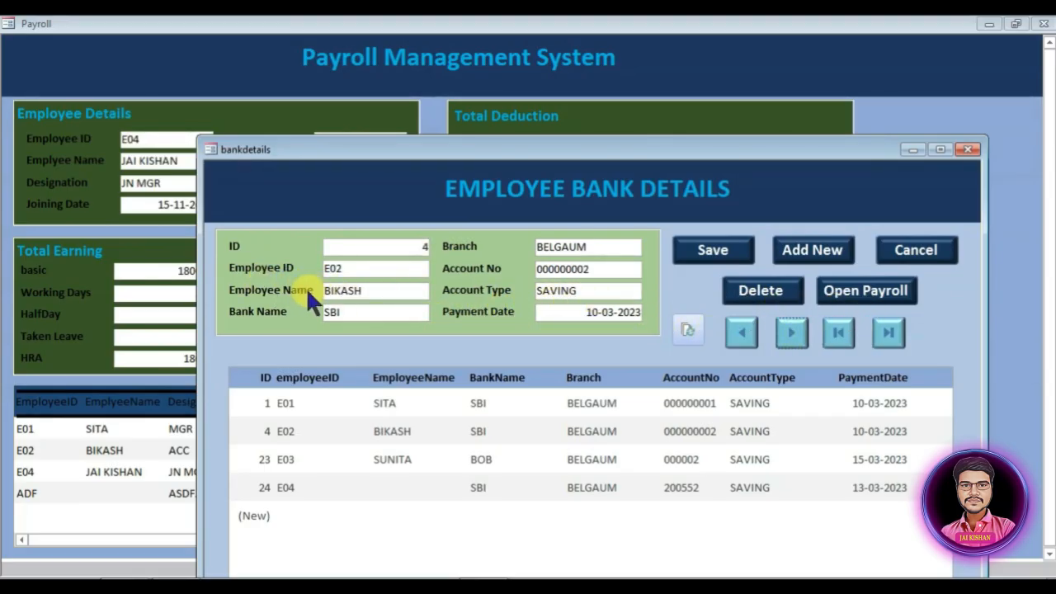
click(849, 289)
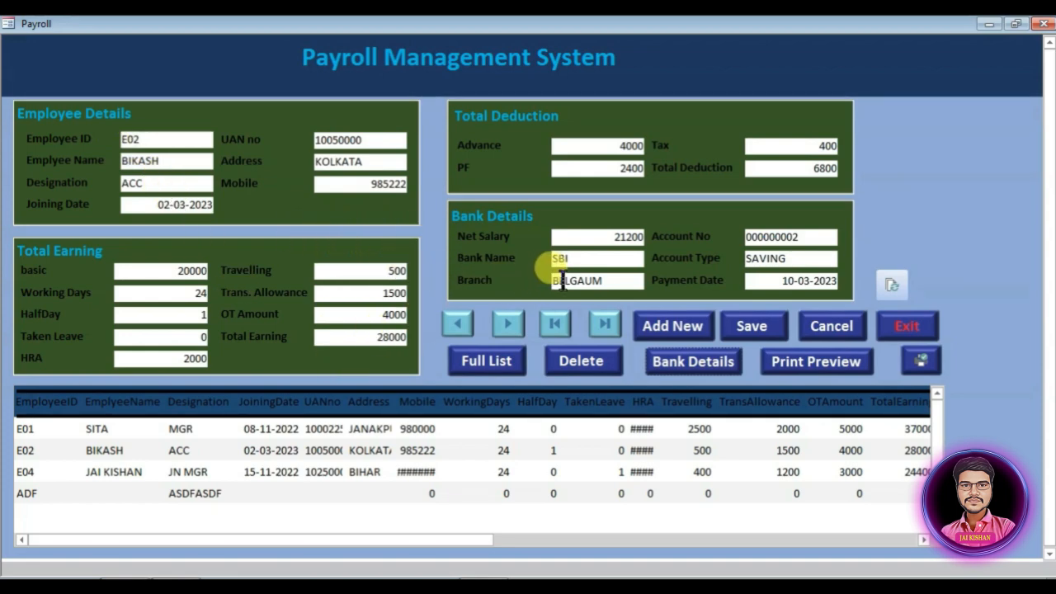
click(816, 369)
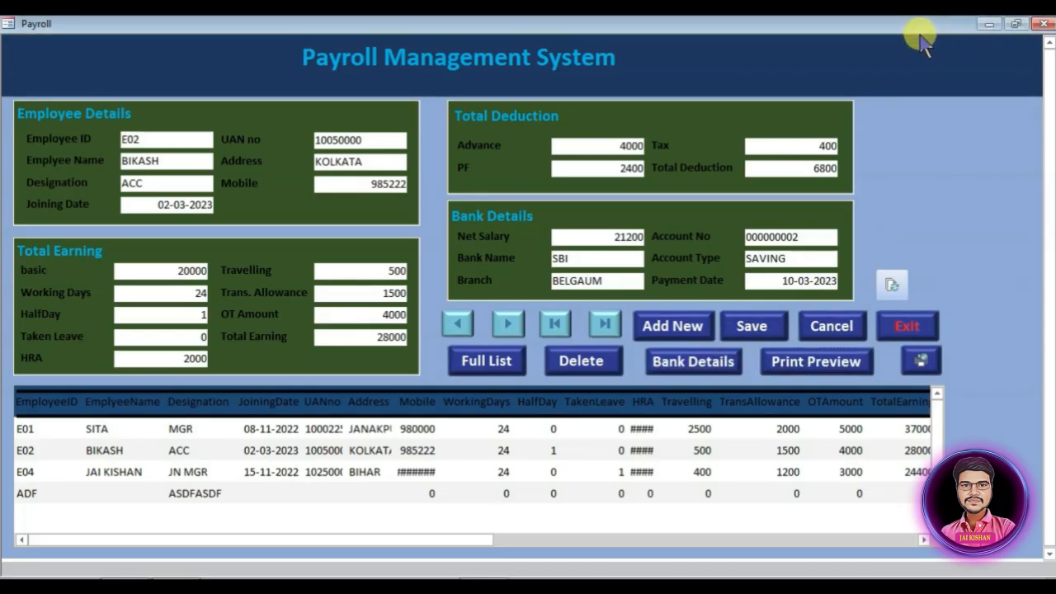
drag(844, 27, 984, 444)
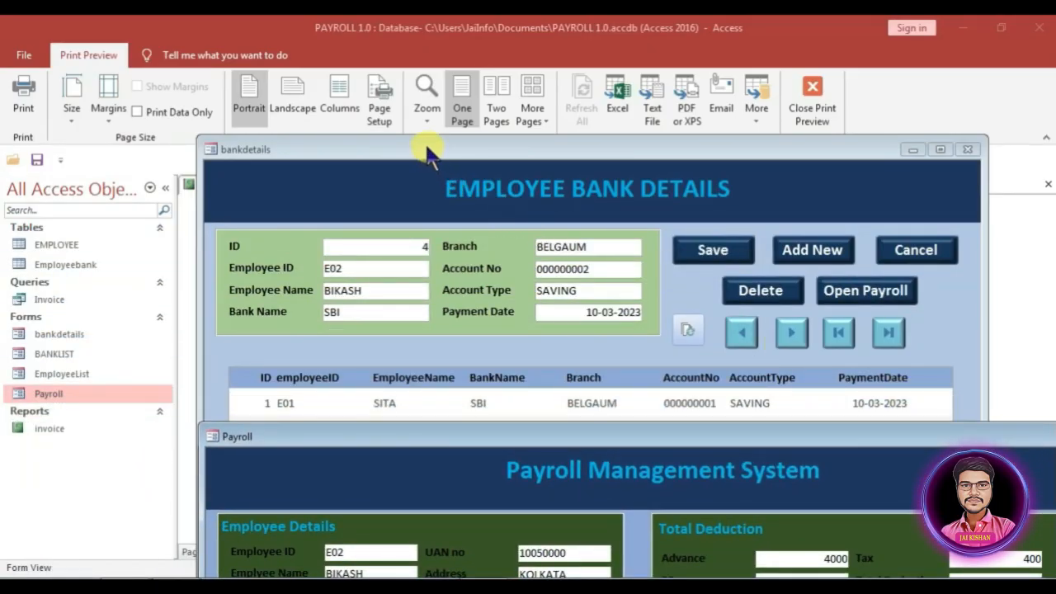
drag(432, 147, 585, 319)
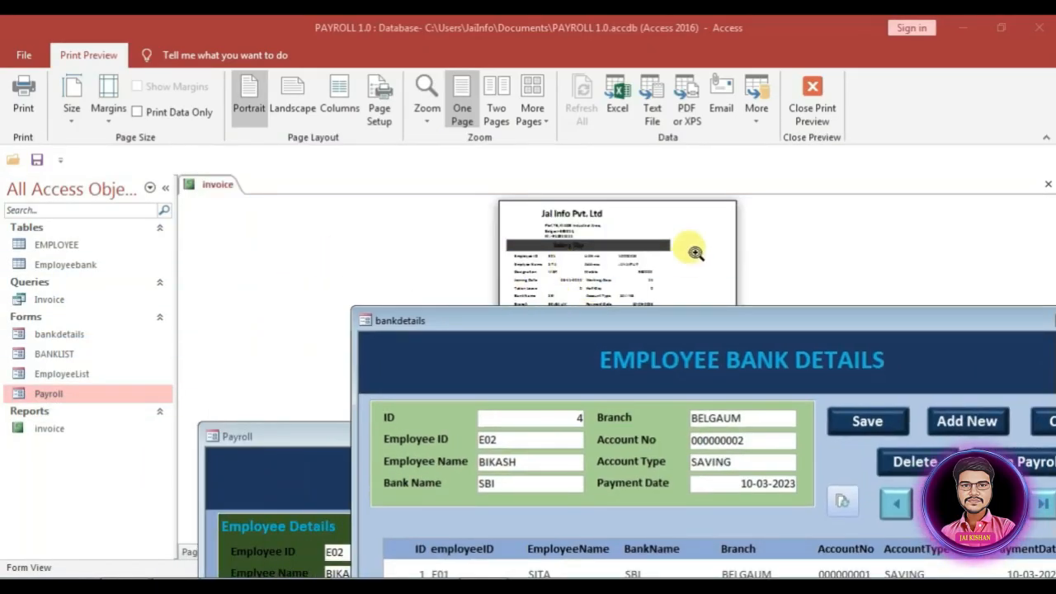
Step: In the invoice report's Design View, set the Pop Up property on the All tab
right_click(840, 235)
click(871, 288)
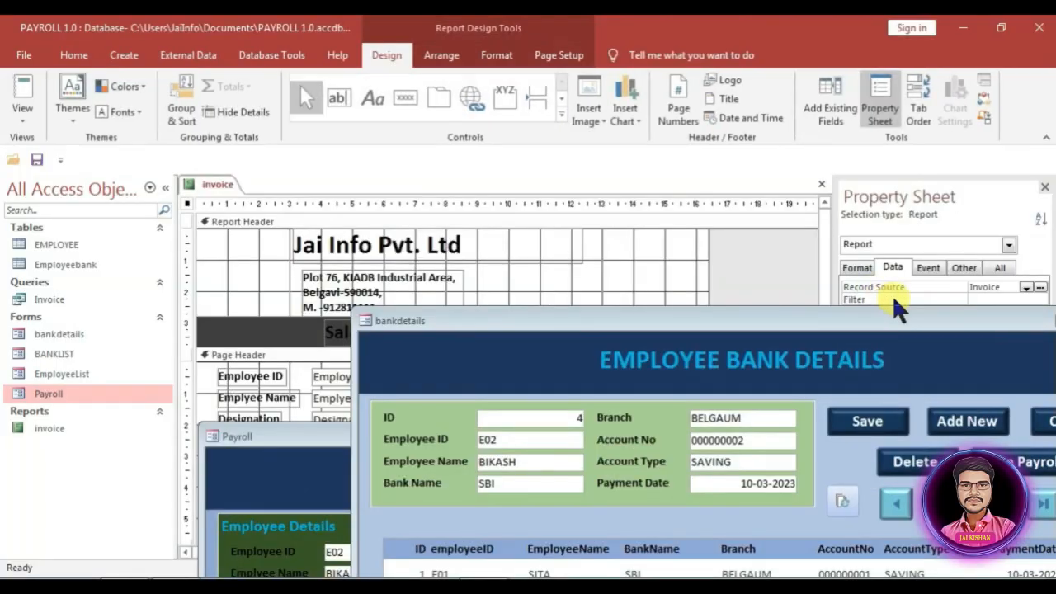
click(996, 269)
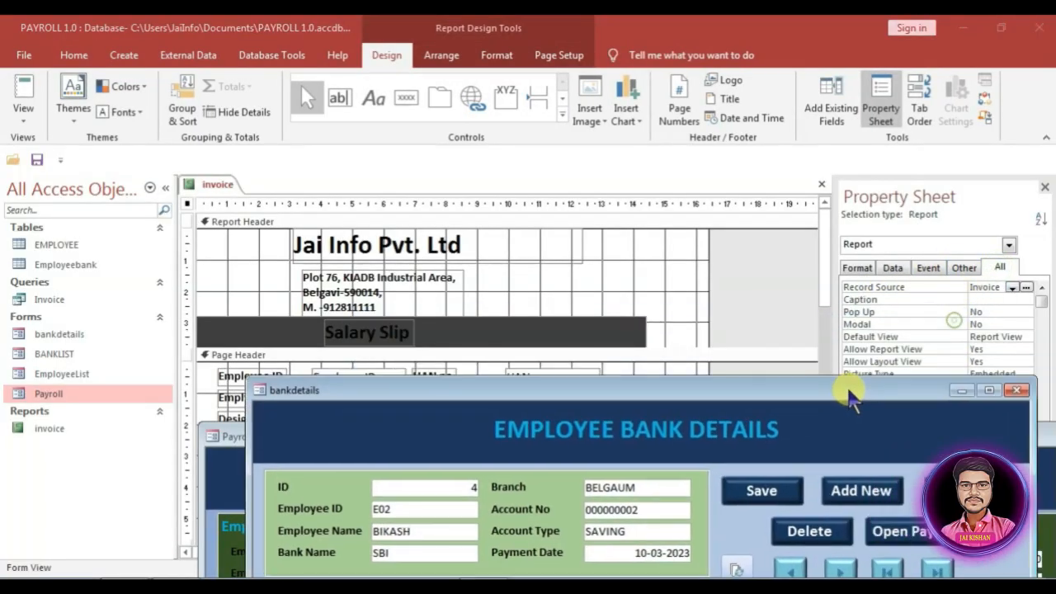
click(1002, 312)
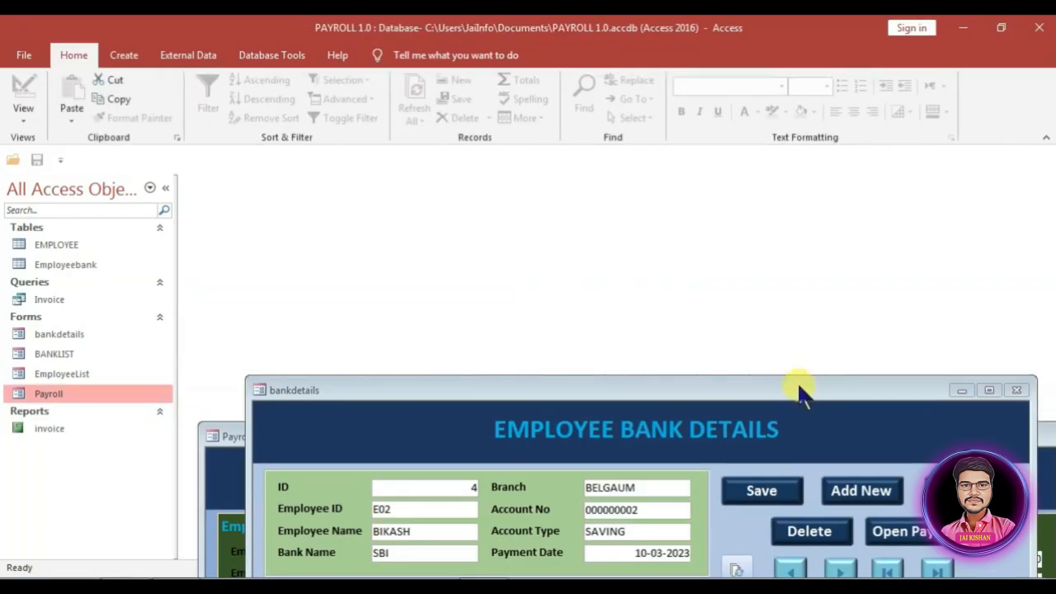
Step: Move the bank details form aside and bring the Payroll form to the front
drag(778, 395, 660, 149)
drag(977, 437, 743, 86)
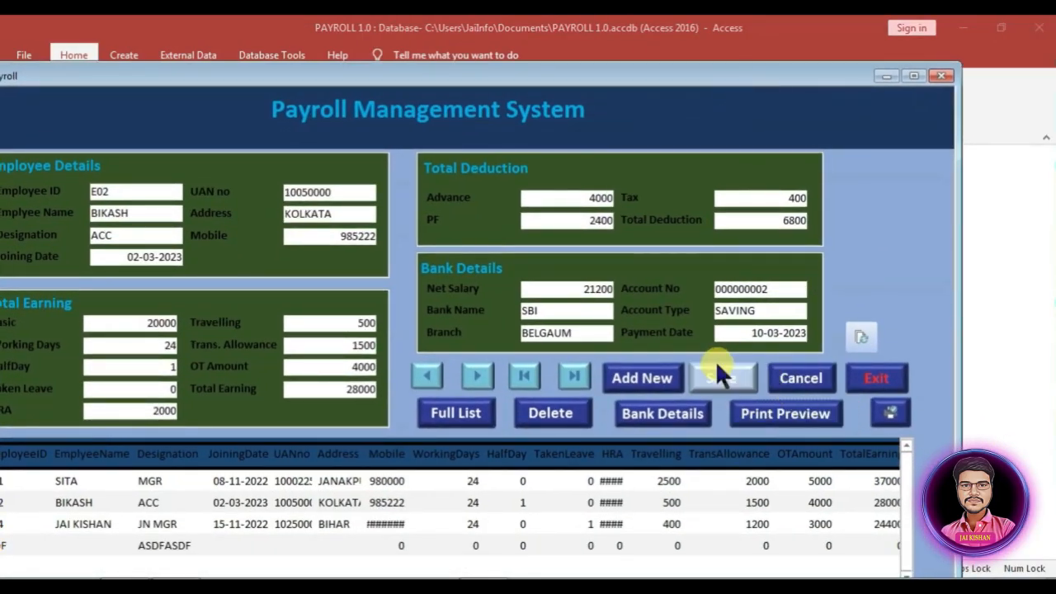
drag(662, 76, 785, 42)
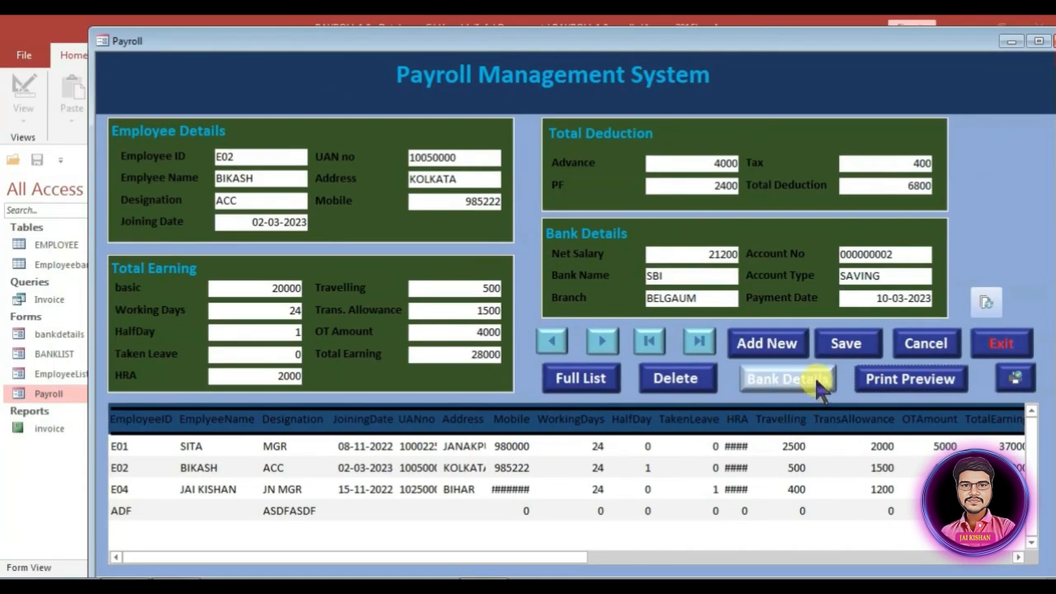
click(907, 381)
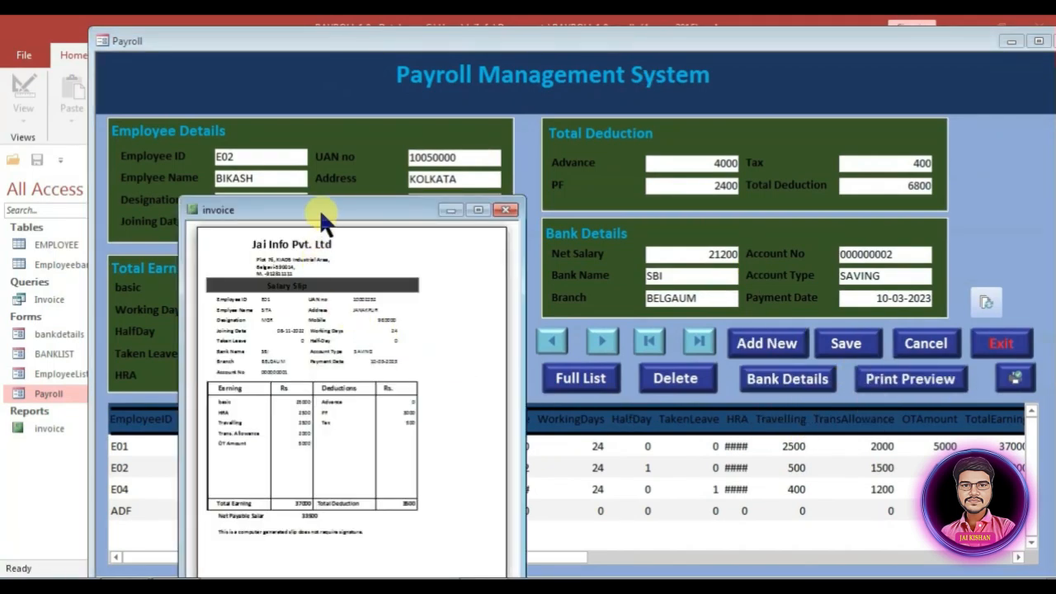
drag(321, 213, 360, 89)
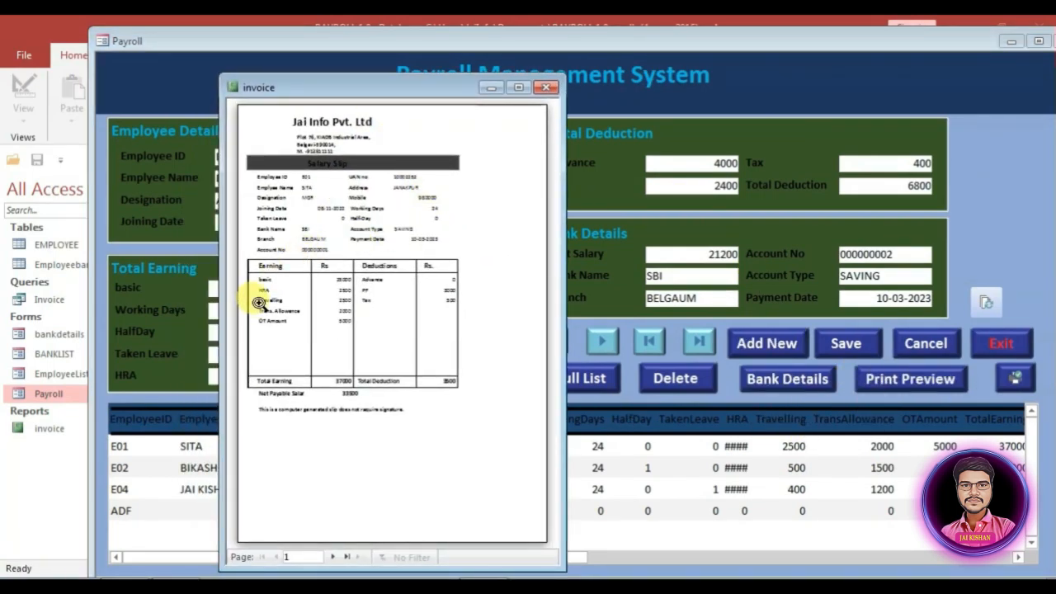
click(259, 303)
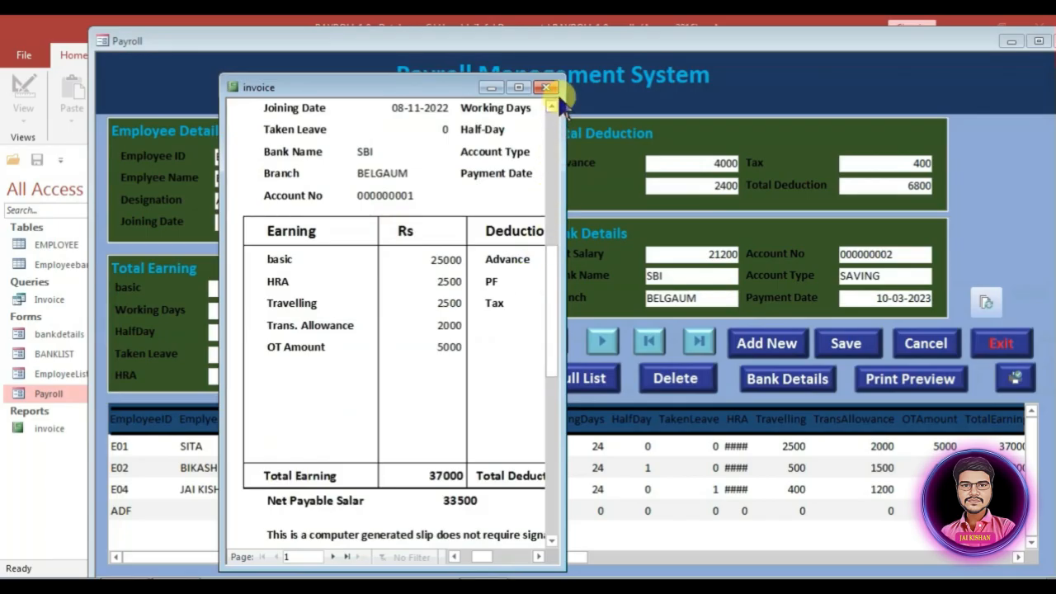
drag(566, 78, 907, 79)
click(523, 269)
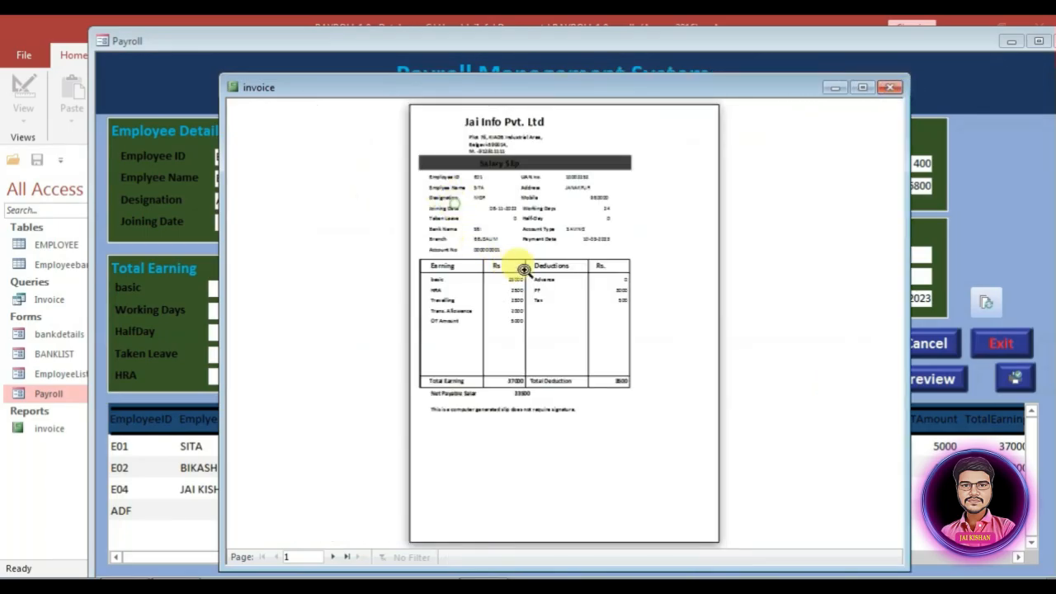
click(523, 270)
scroll(549, 353, up, 7)
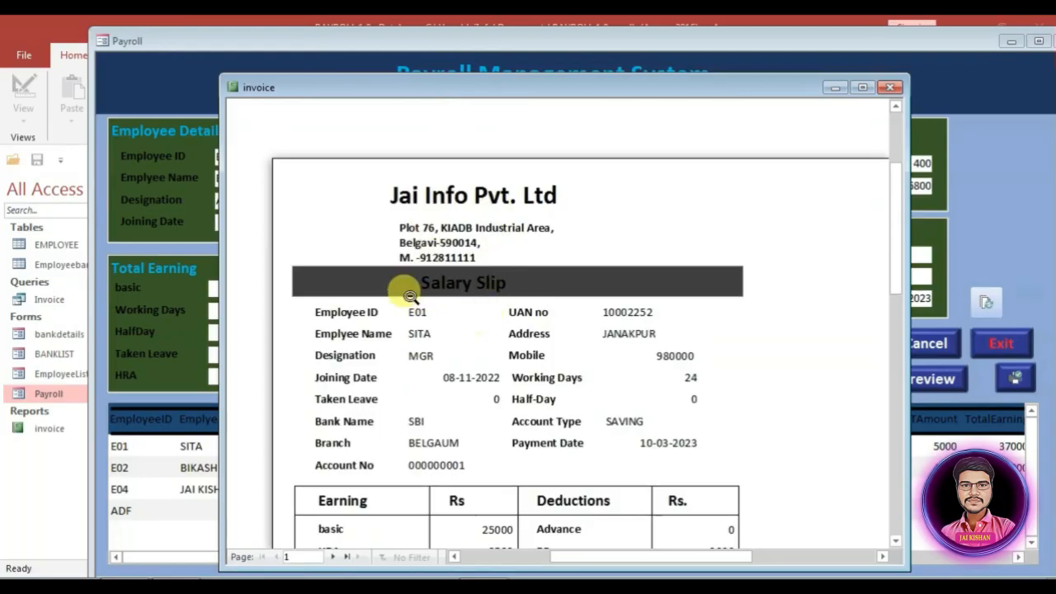
scroll(405, 306, down, 1)
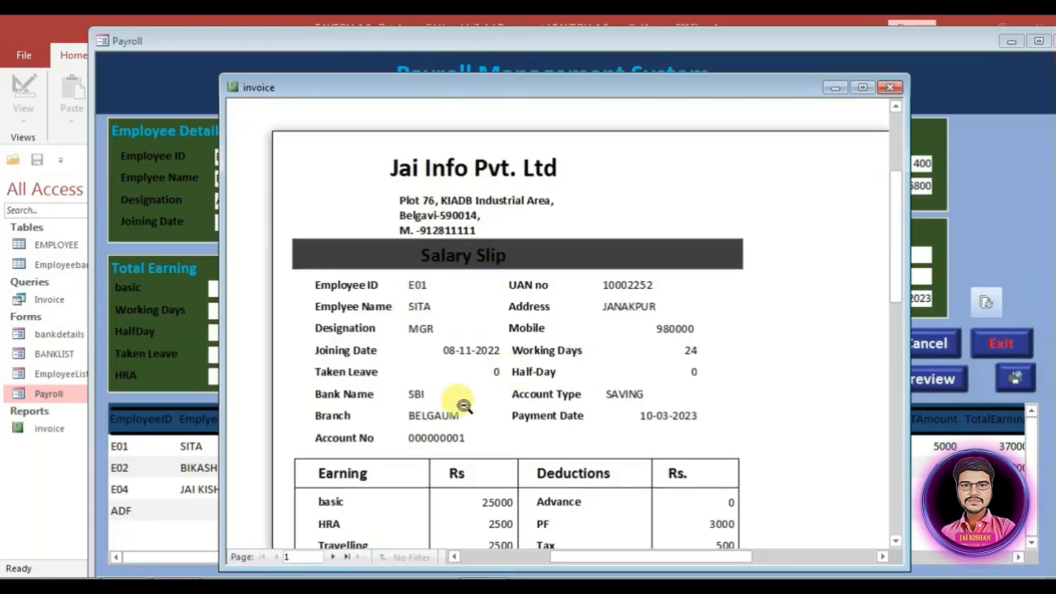
scroll(439, 398, down, 1)
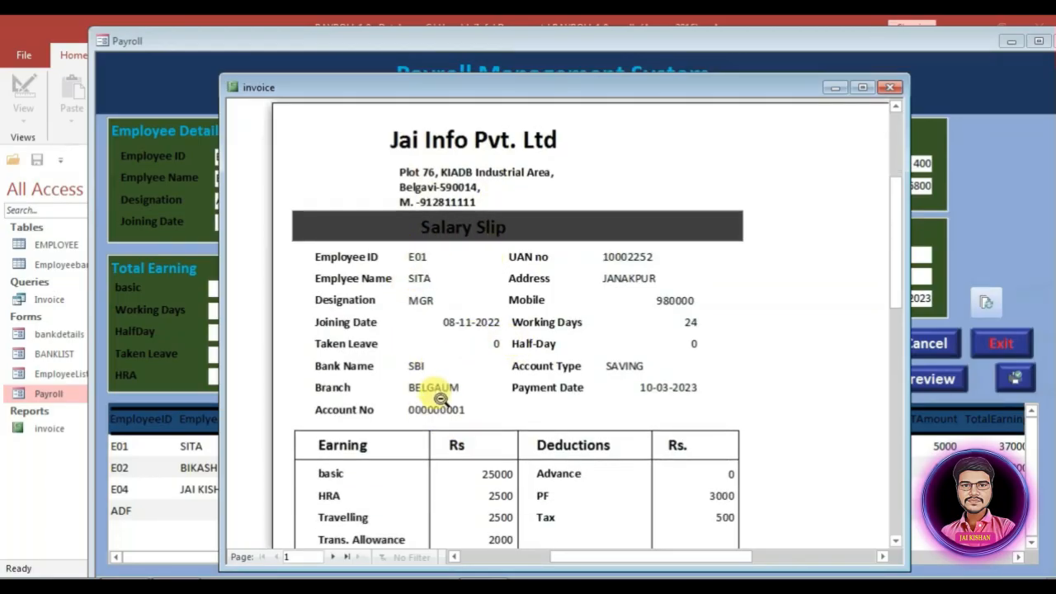
scroll(441, 401, down, 7)
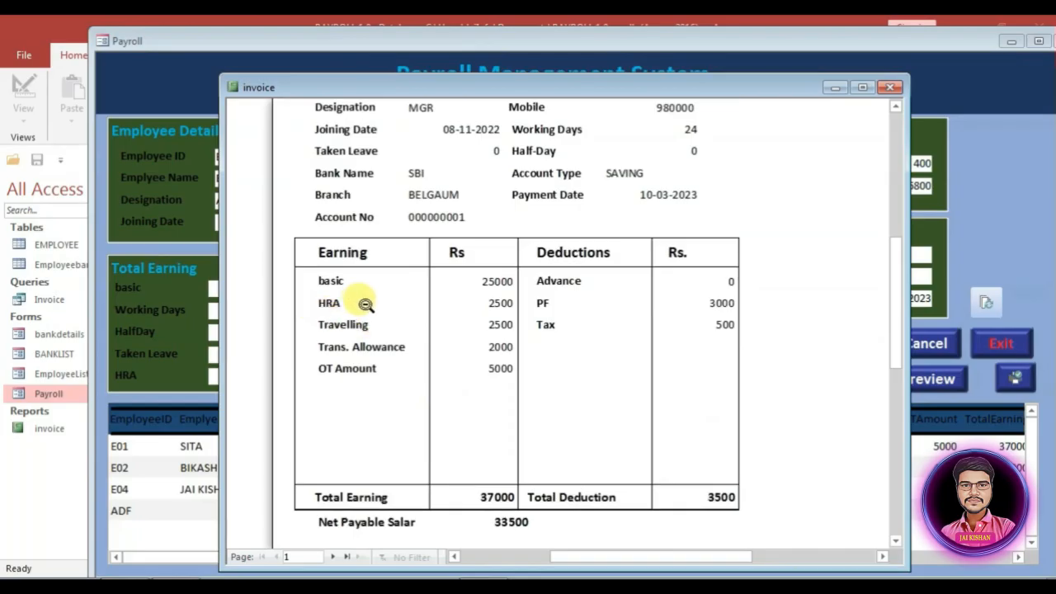
scroll(591, 406, down, 3)
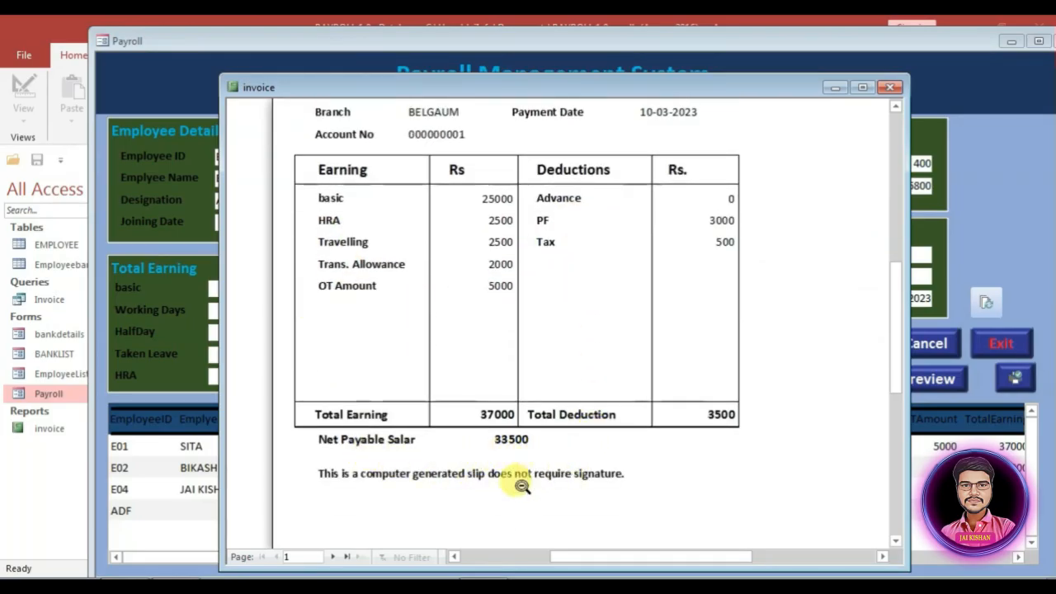
click(776, 365)
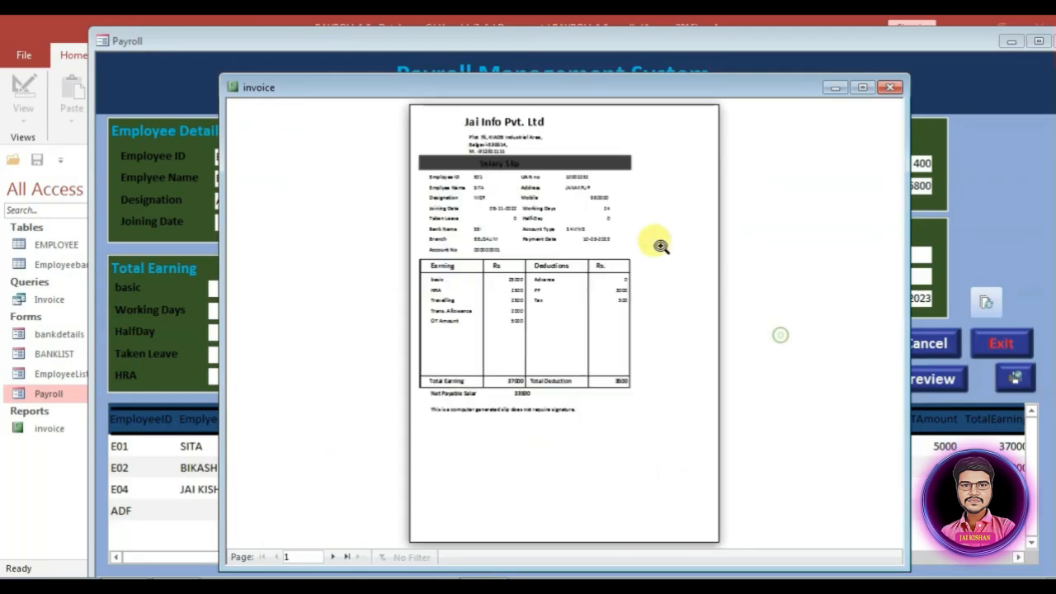
click(893, 88)
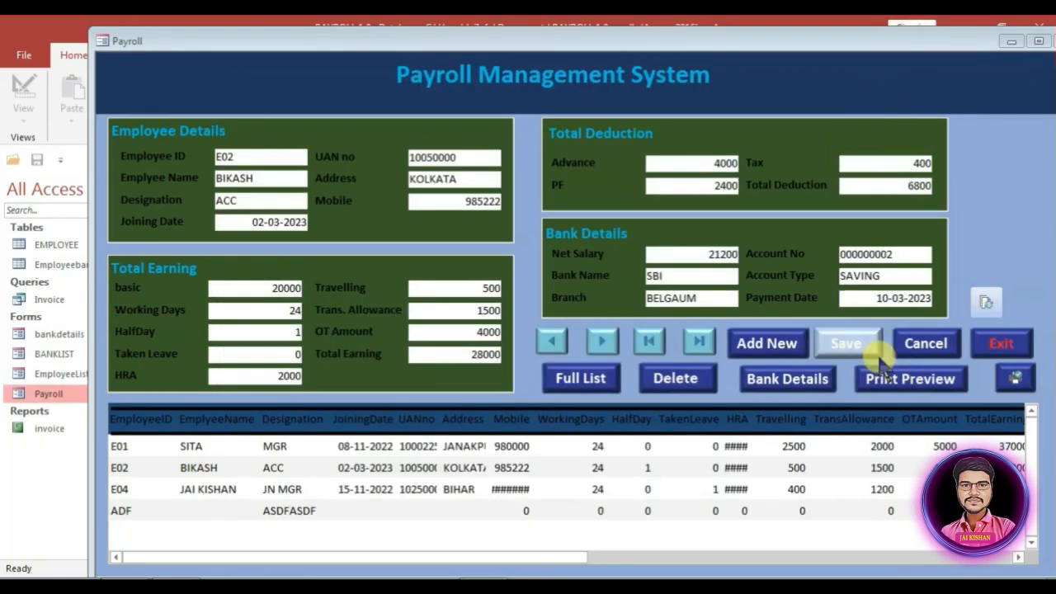
click(1013, 380)
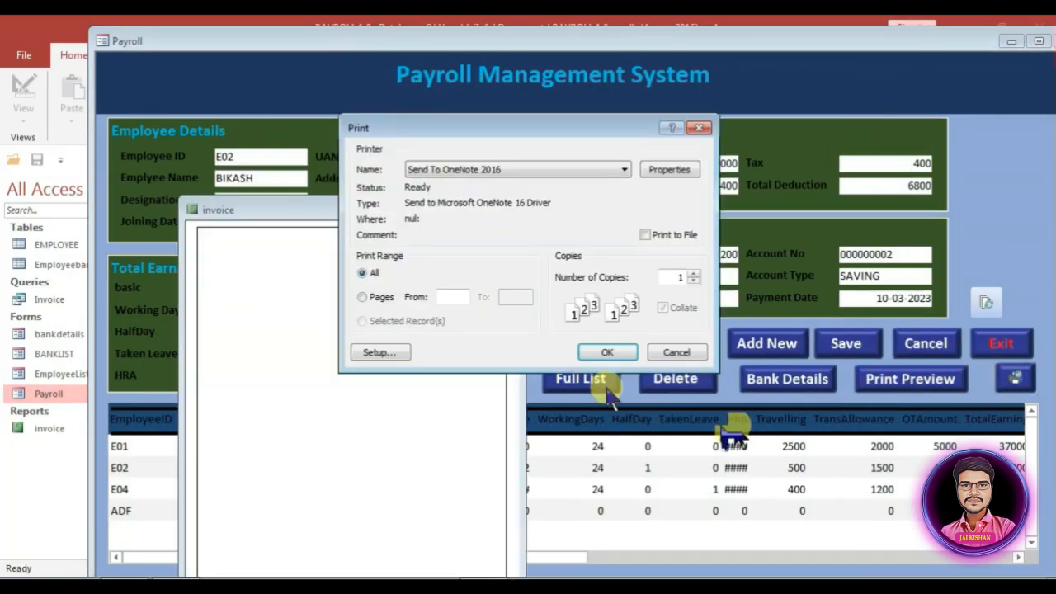
click(659, 356)
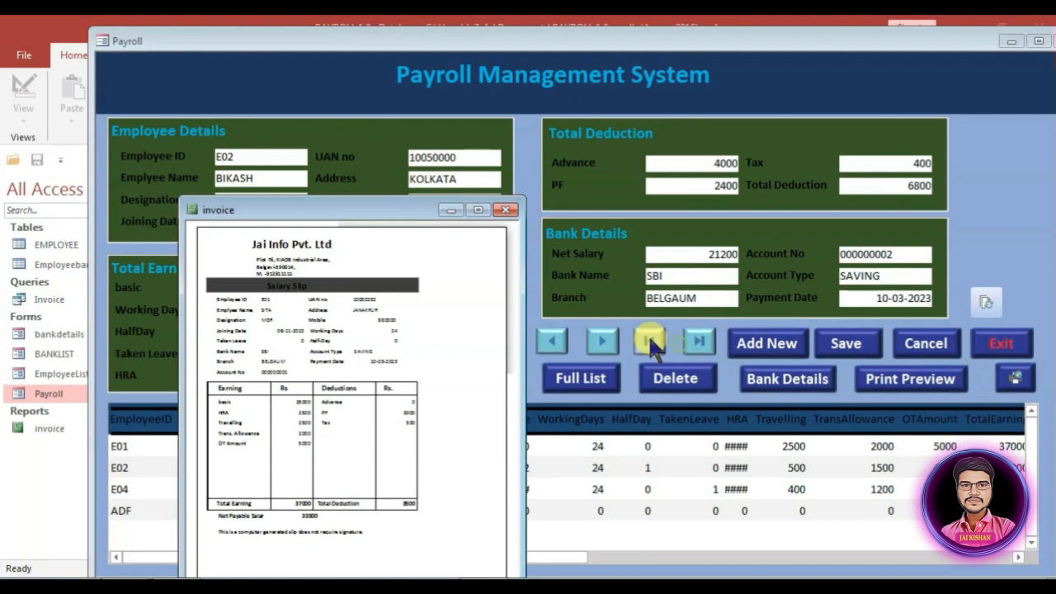
click(505, 210)
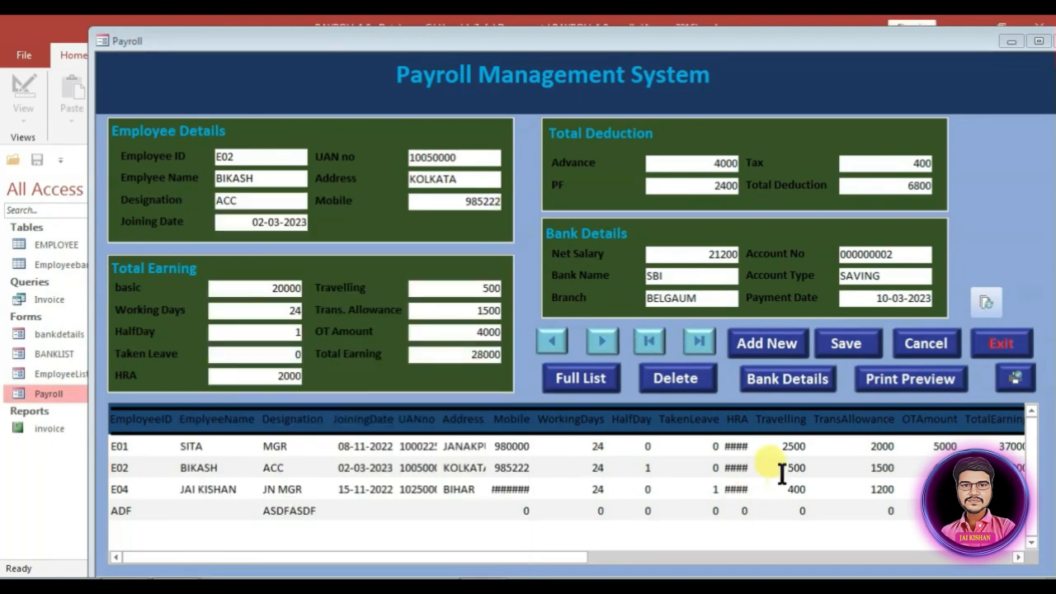
Step: Open the full employee list, then close it and the Payroll and bankdetails forms
click(579, 379)
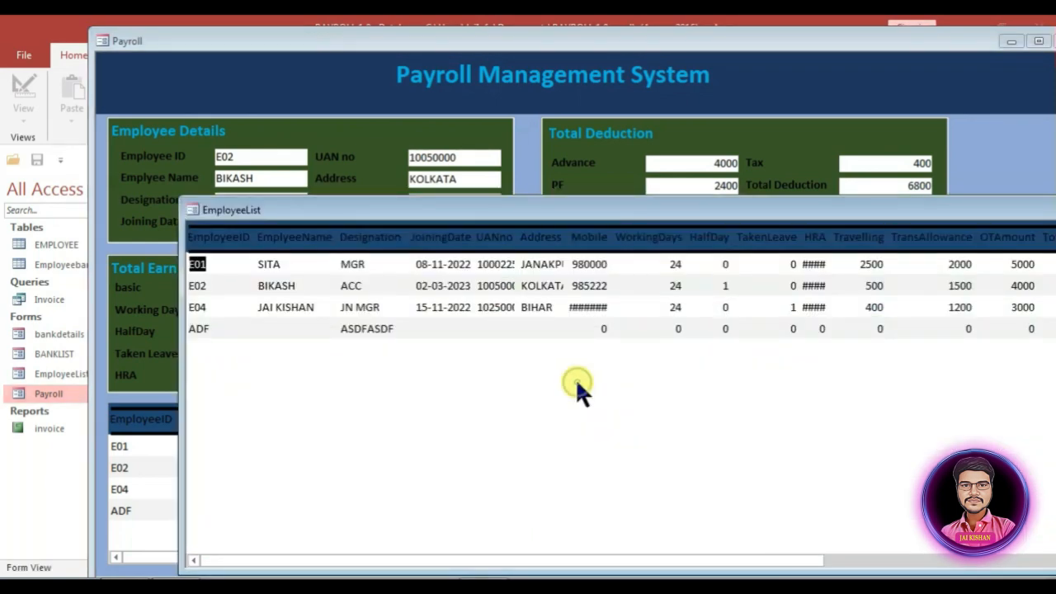
drag(555, 216, 302, 154)
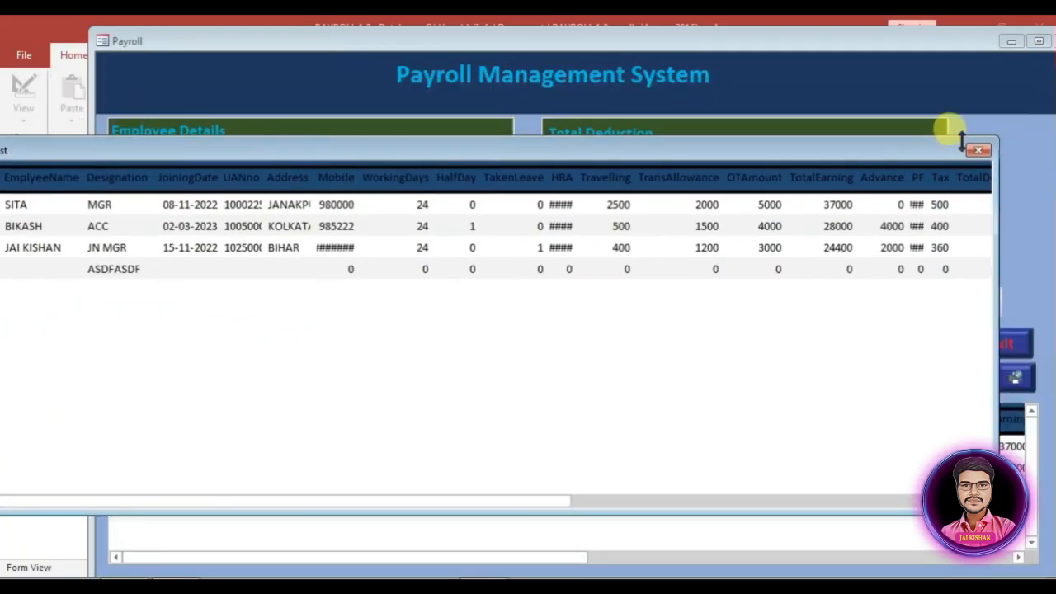
click(945, 138)
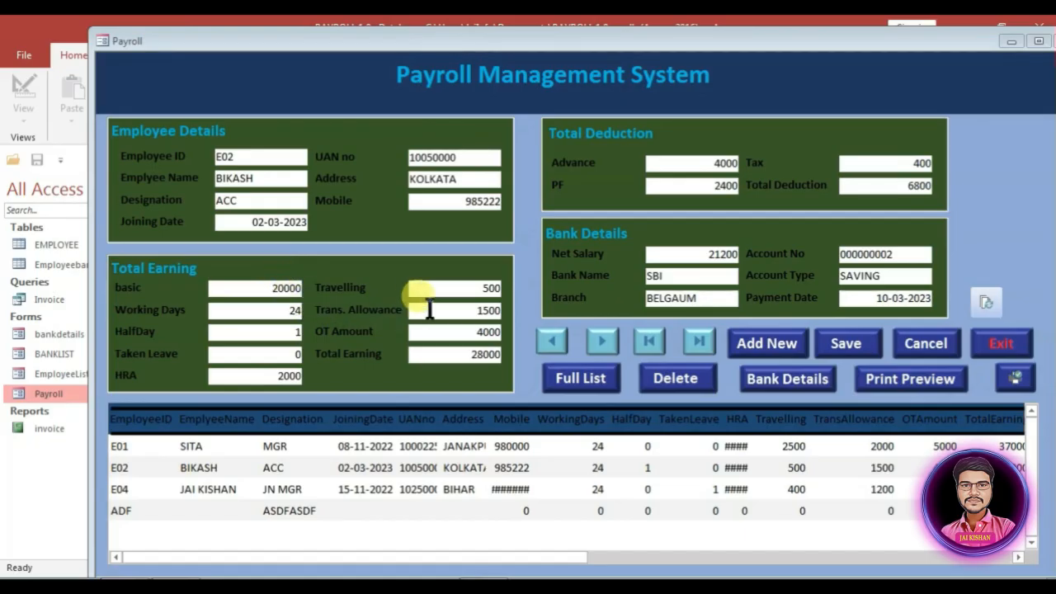
drag(907, 42, 729, 57)
click(889, 53)
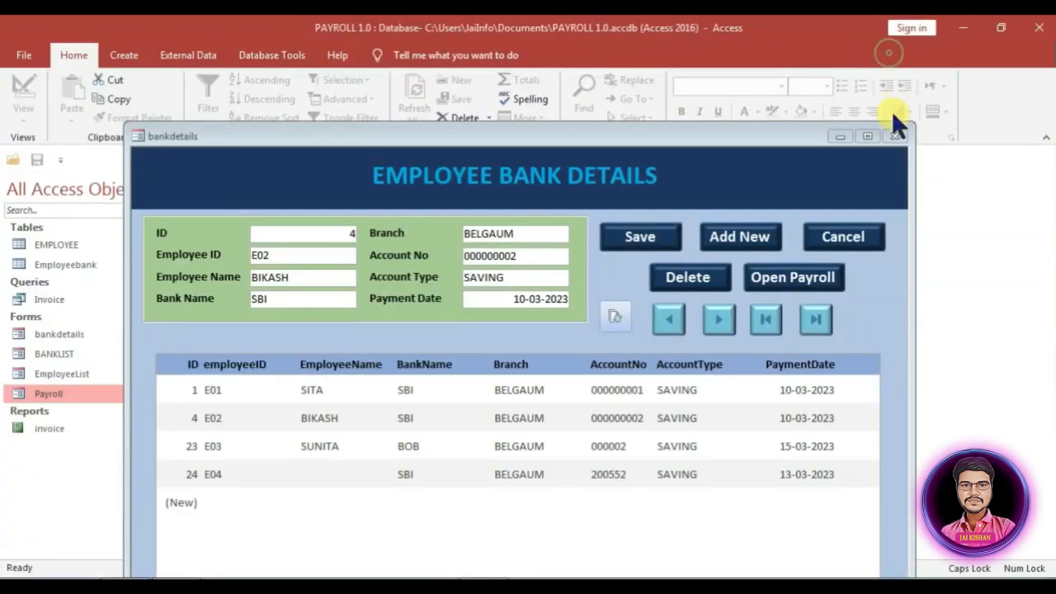
click(895, 135)
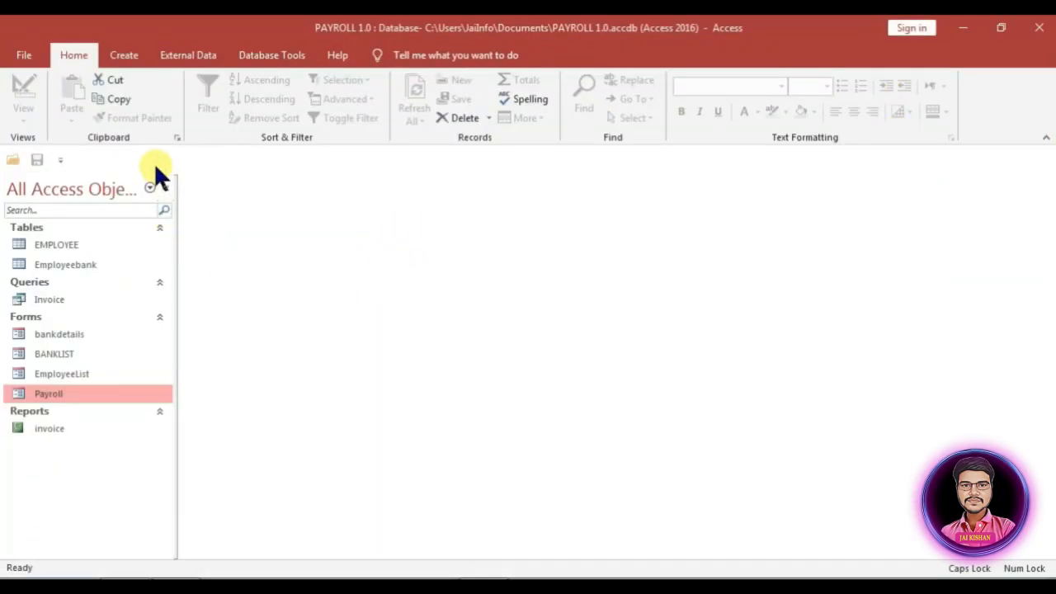
Step: Set the current database's Display Form to Payroll in Access Options
click(61, 159)
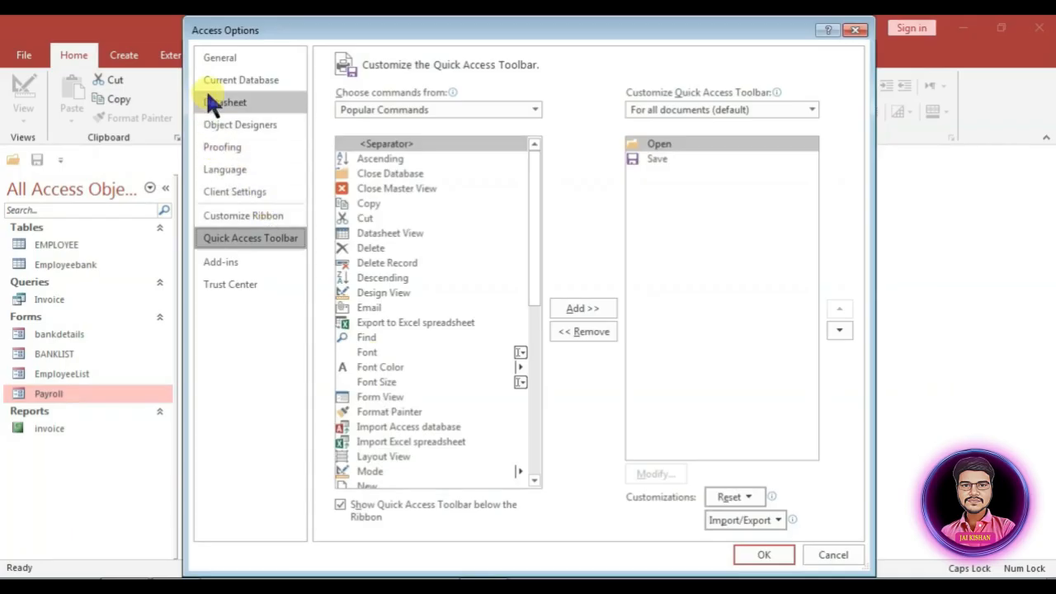
click(221, 78)
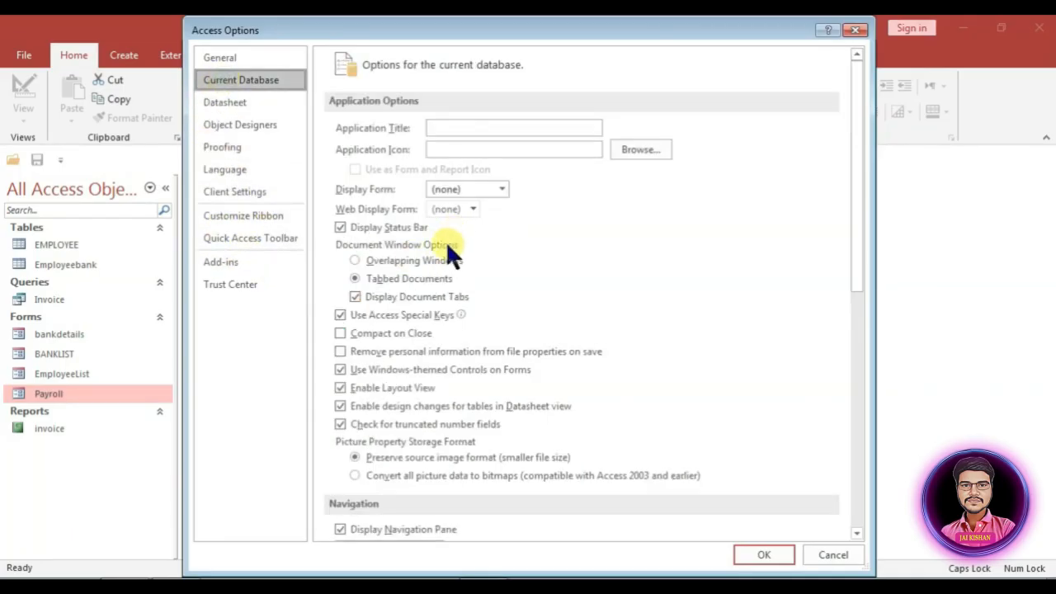
click(489, 190)
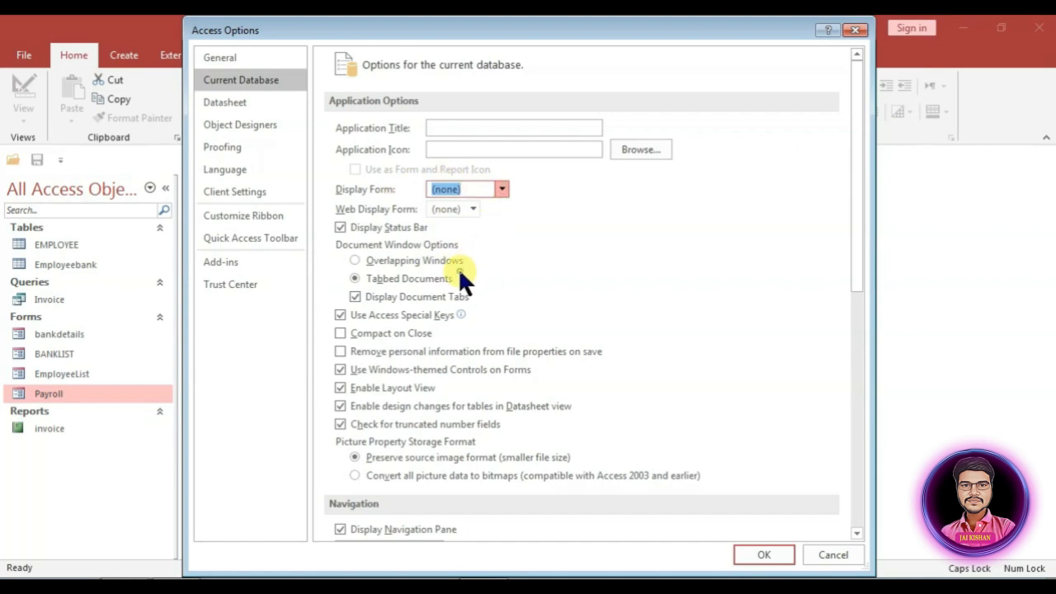
text(Payroll)
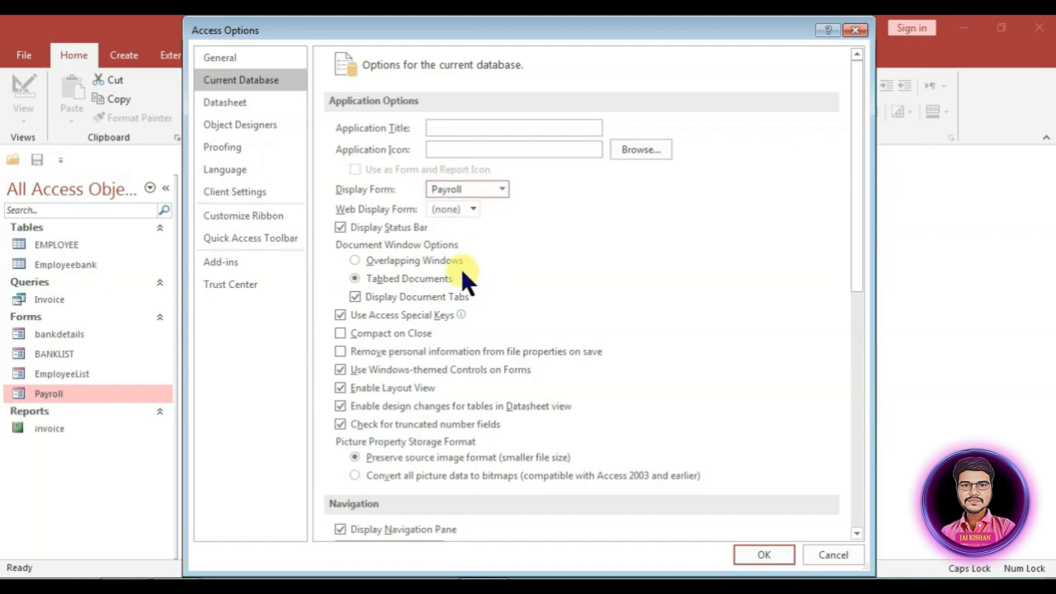
Step: Uncheck Display Navigation Pane, Allow Full Menus and Allow Default Shortcut Menus, then apply
scroll(366, 398, down, 3)
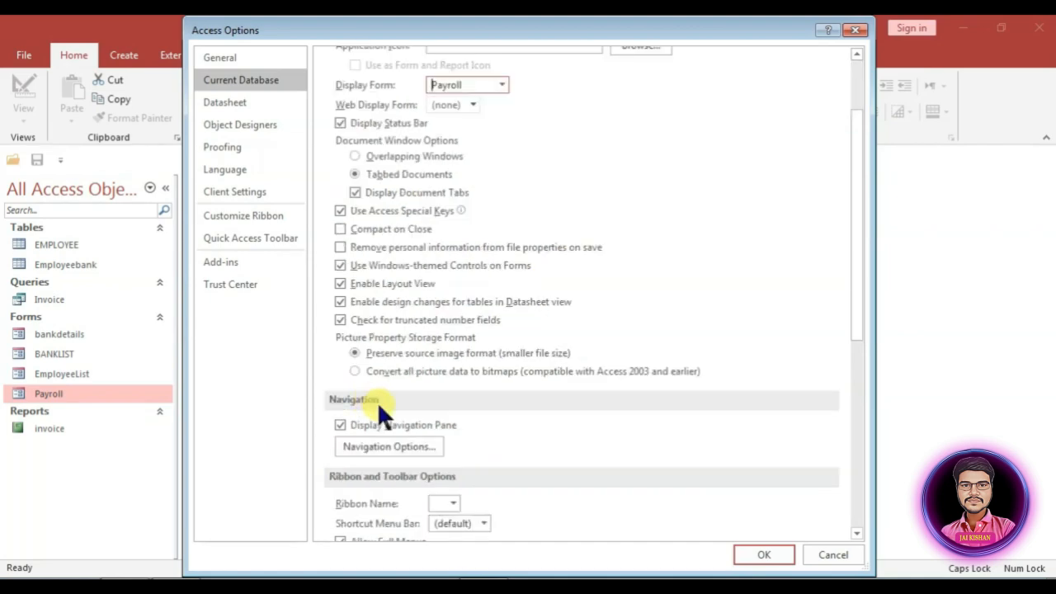
scroll(379, 409, down, 1)
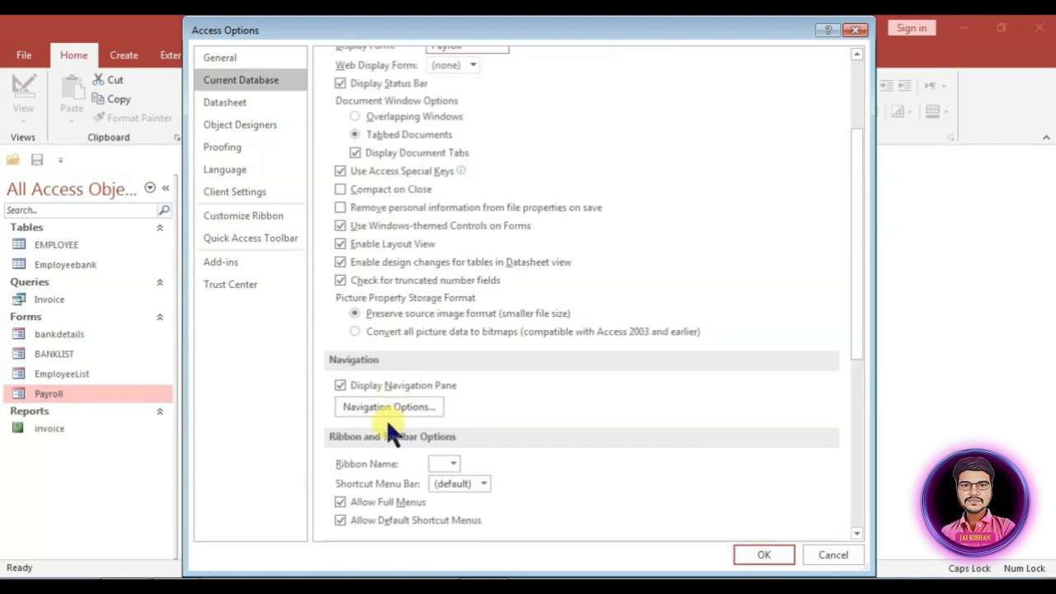
click(340, 384)
scroll(430, 406, down, 4)
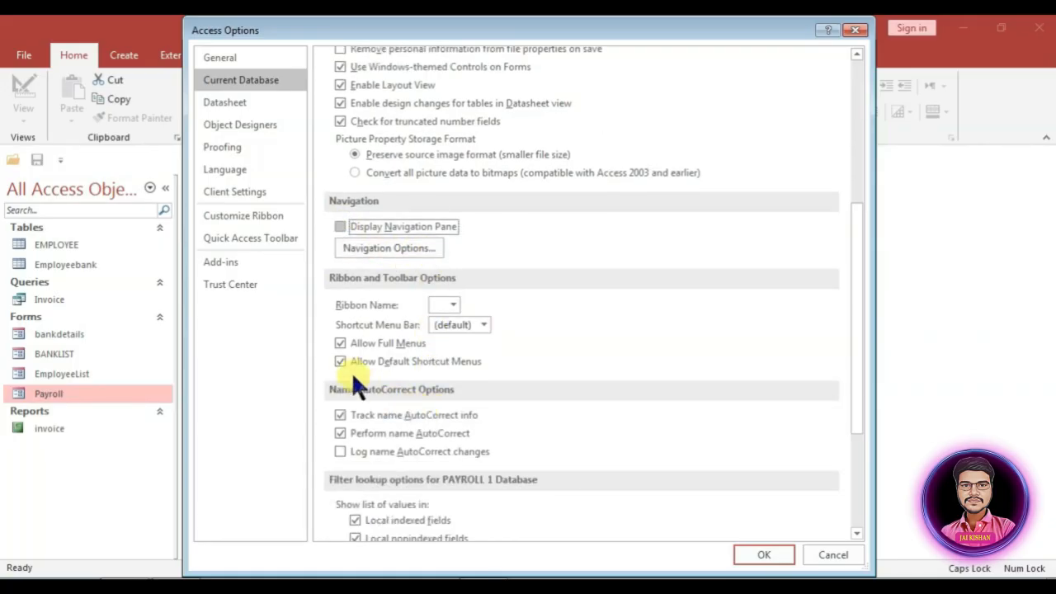
click(341, 344)
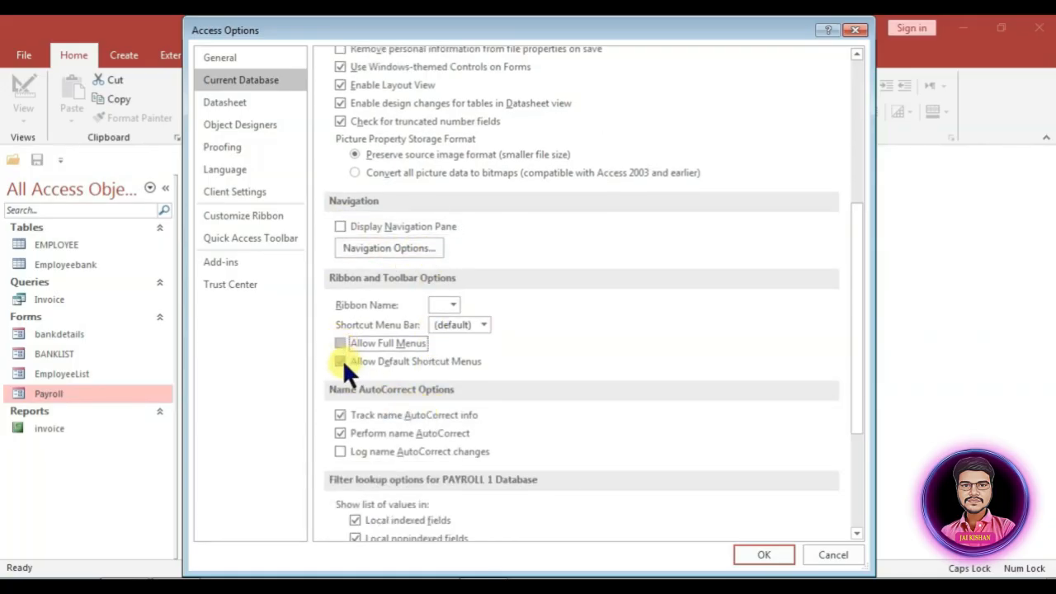
click(339, 360)
scroll(495, 387, down, 3)
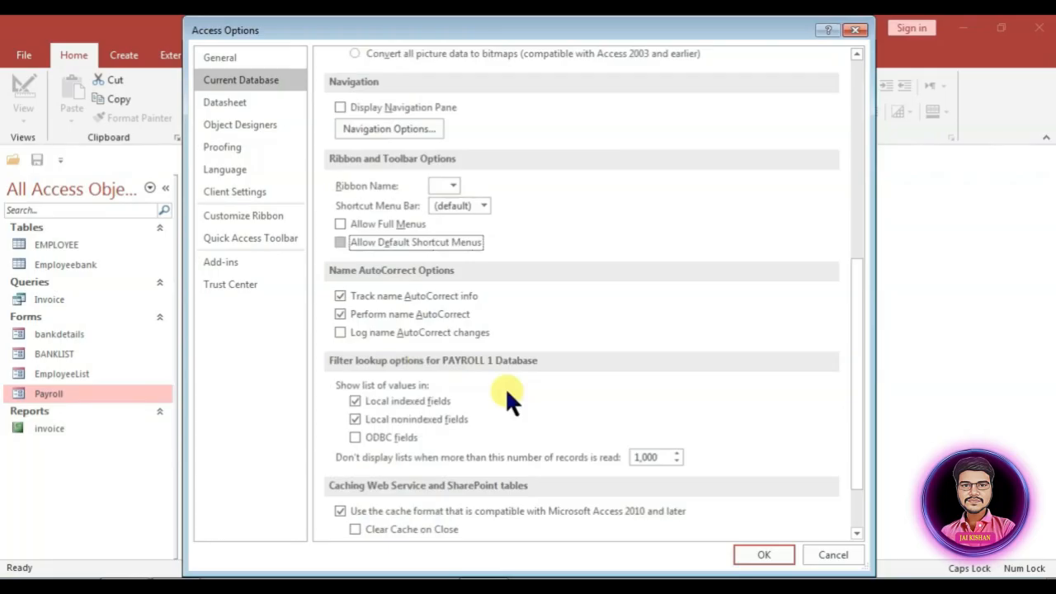
scroll(505, 387, down, 2)
scroll(506, 396, up, 4)
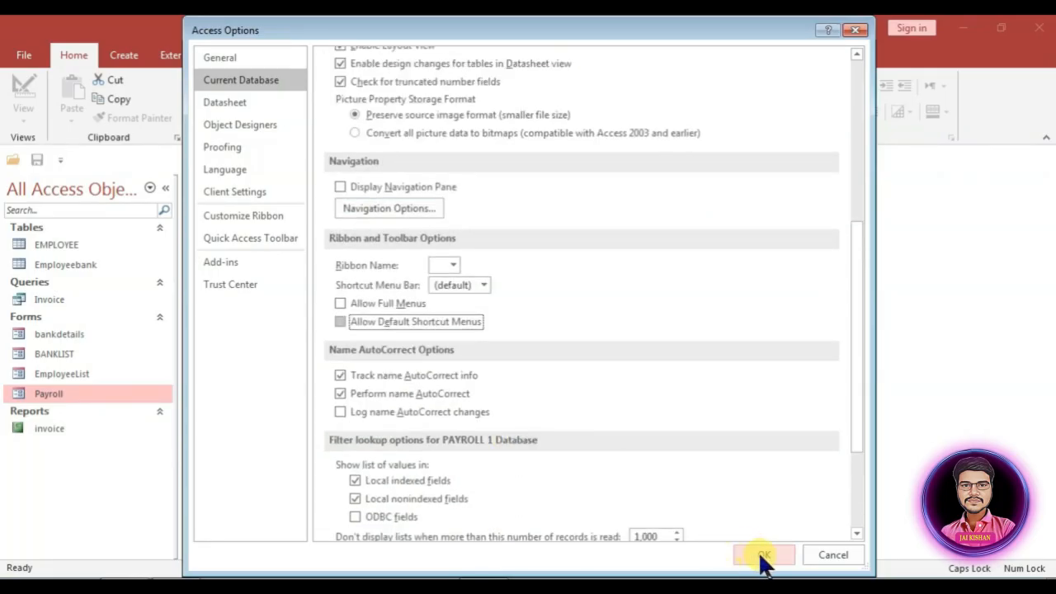
click(763, 555)
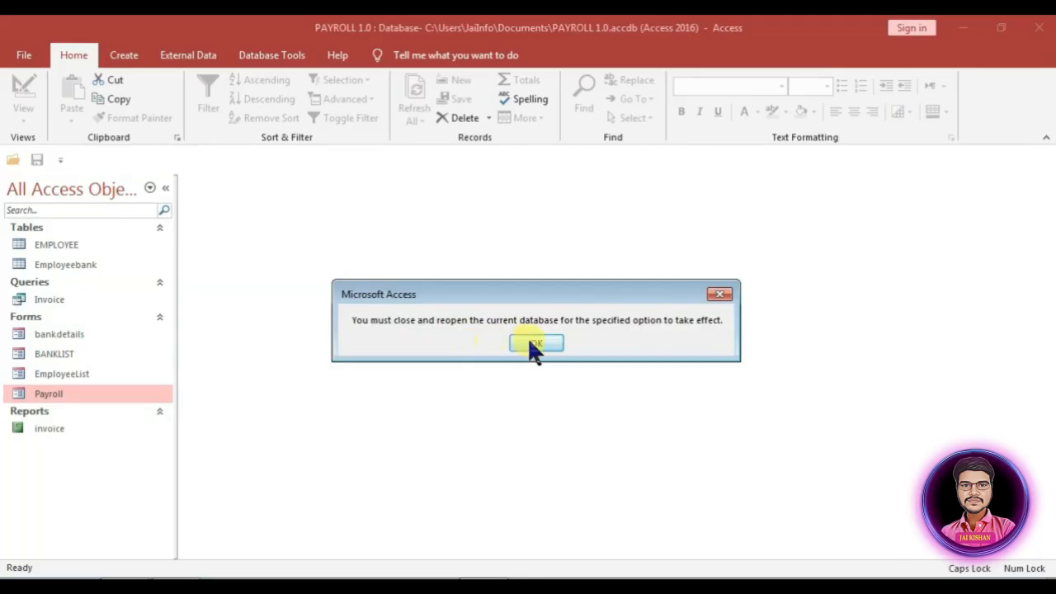
Step: Dismiss the reopen notice, open the Payroll form and test its Exit button
click(532, 343)
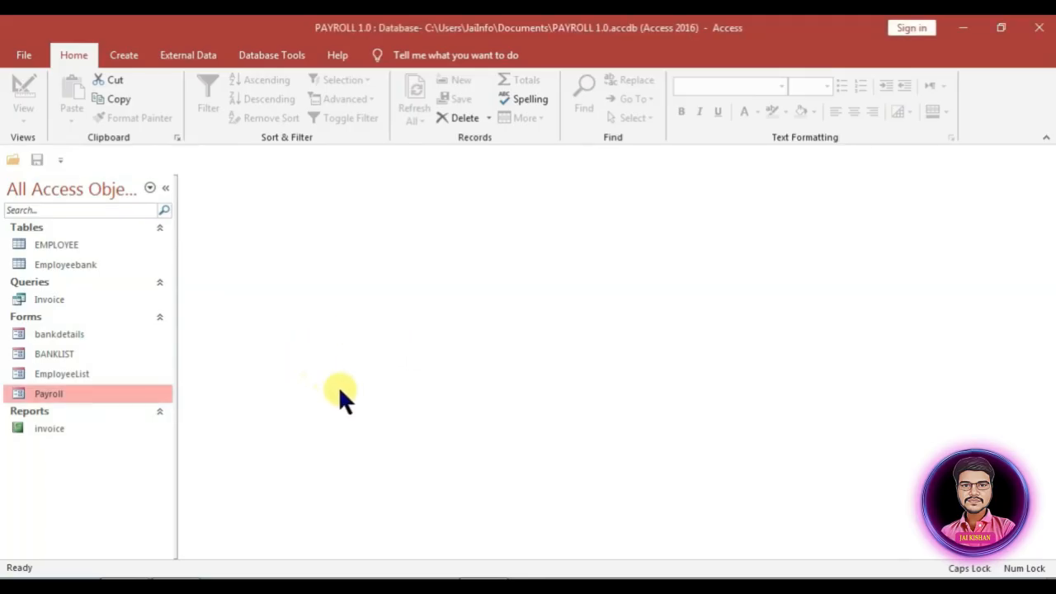
double_click(61, 387)
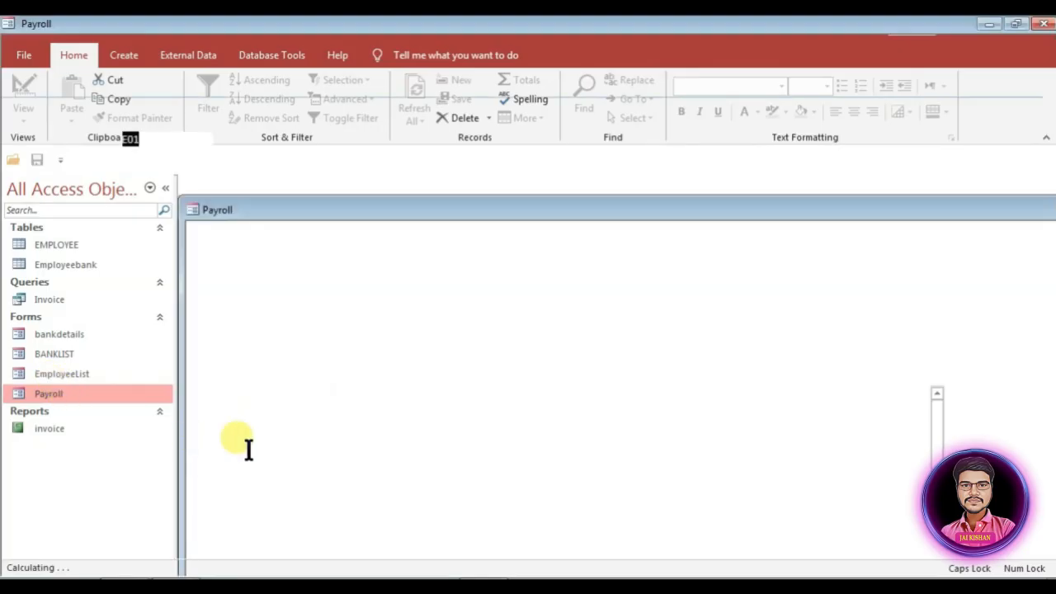
click(909, 332)
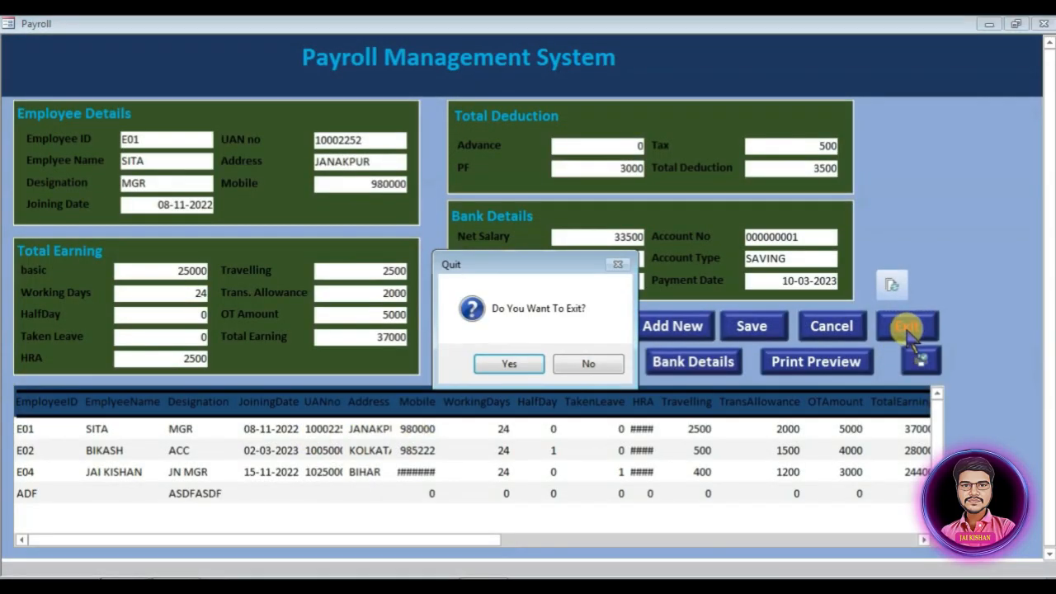
click(501, 362)
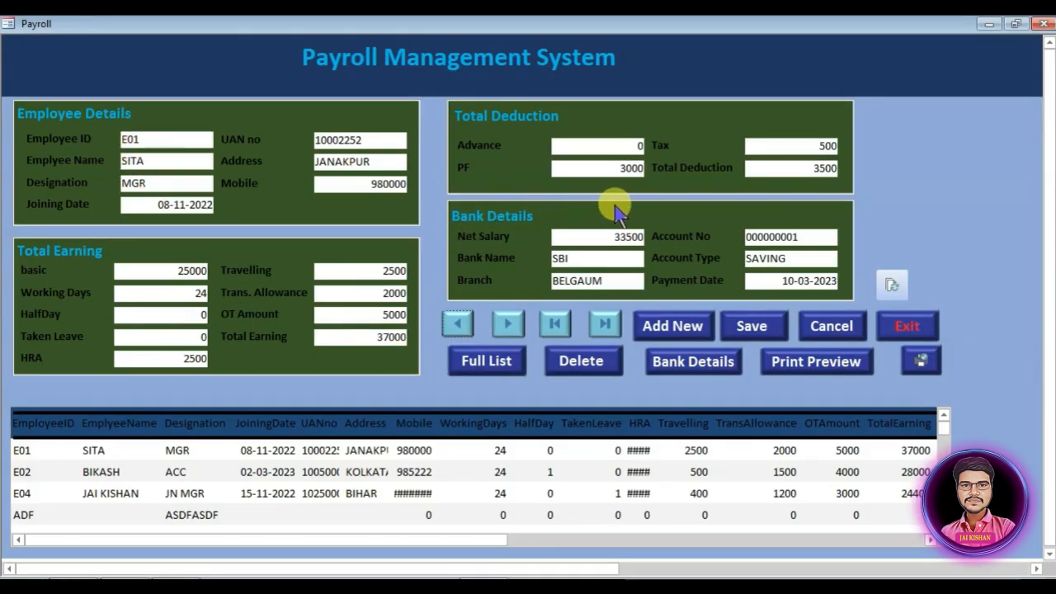
Step: Preview E01's salary slip, then move to employee E02 and preview its slip
click(808, 361)
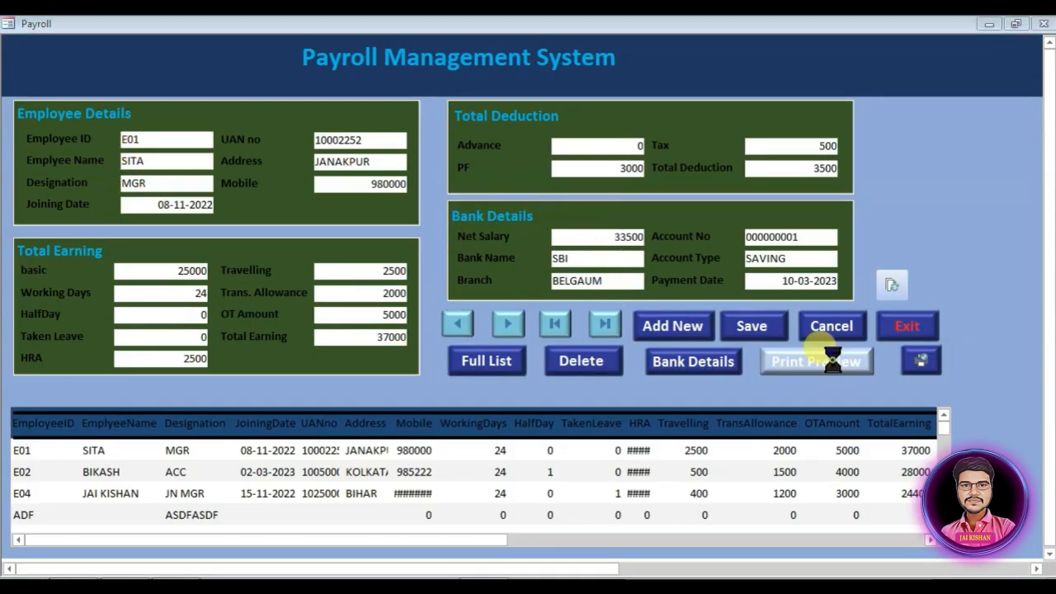
click(290, 314)
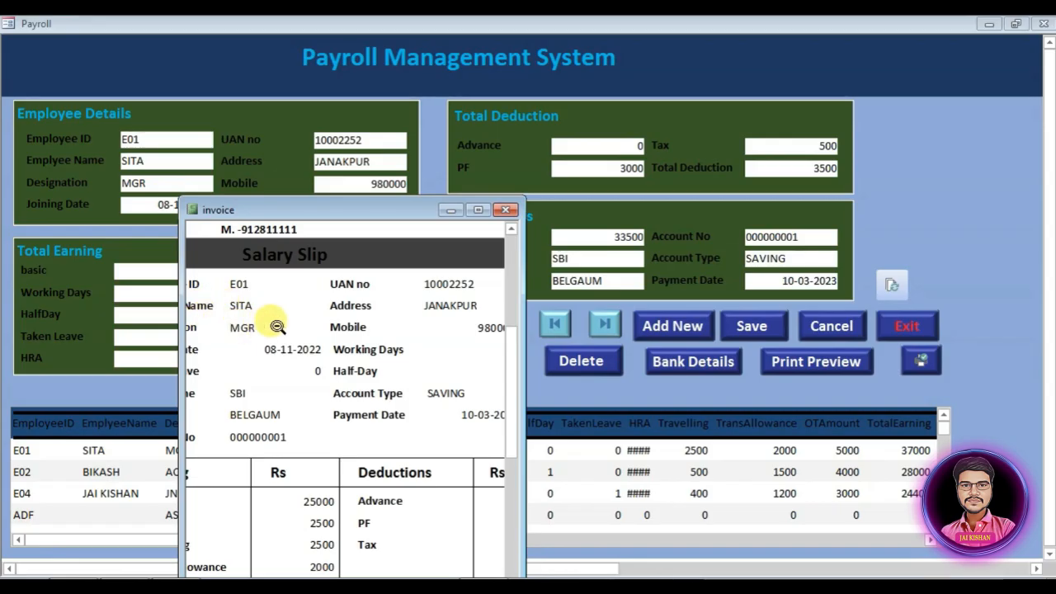
click(507, 210)
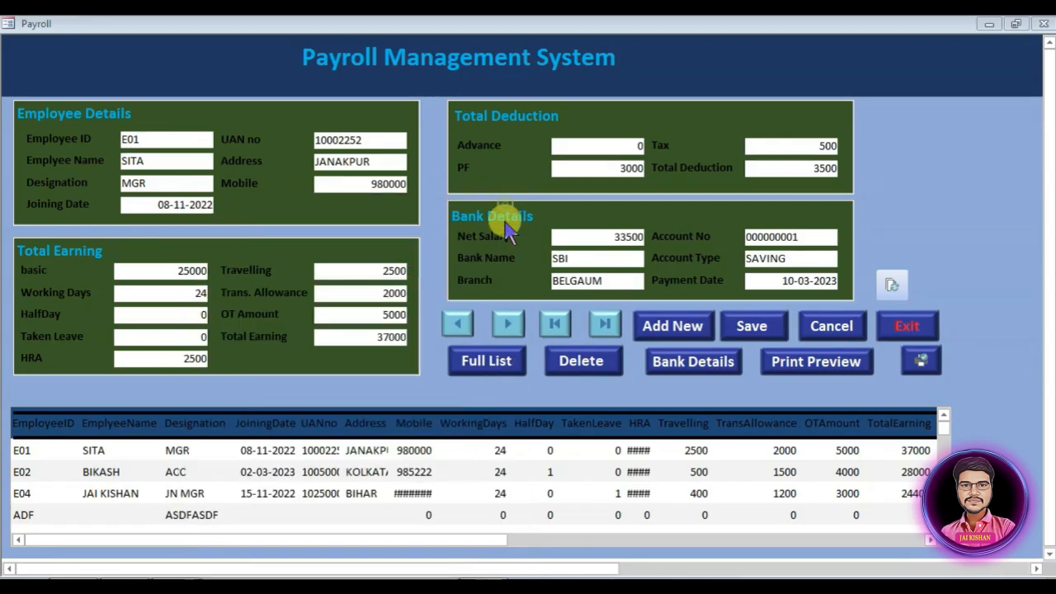
click(512, 324)
click(794, 363)
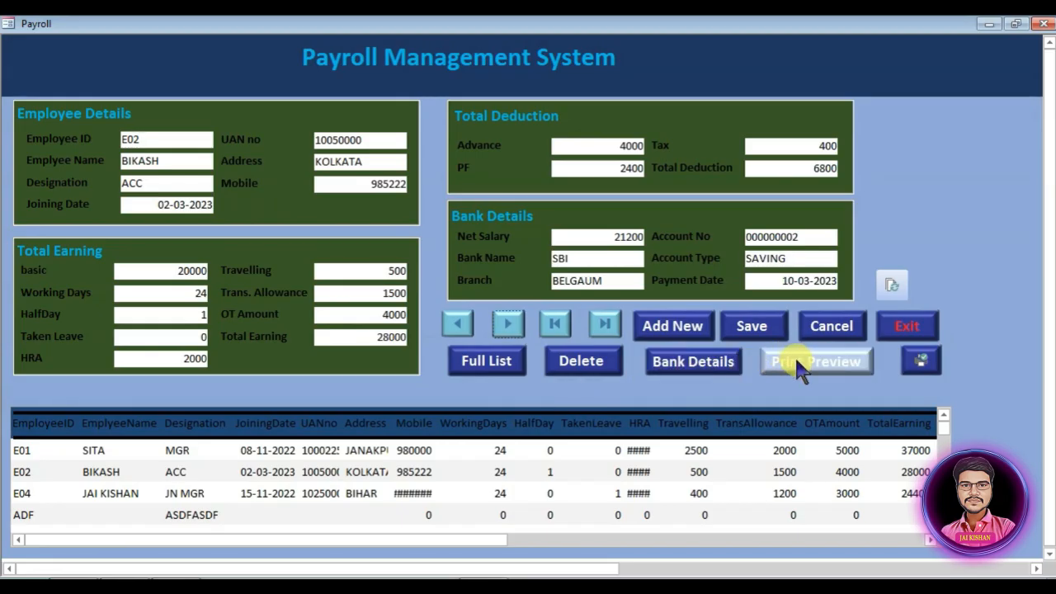
click(312, 333)
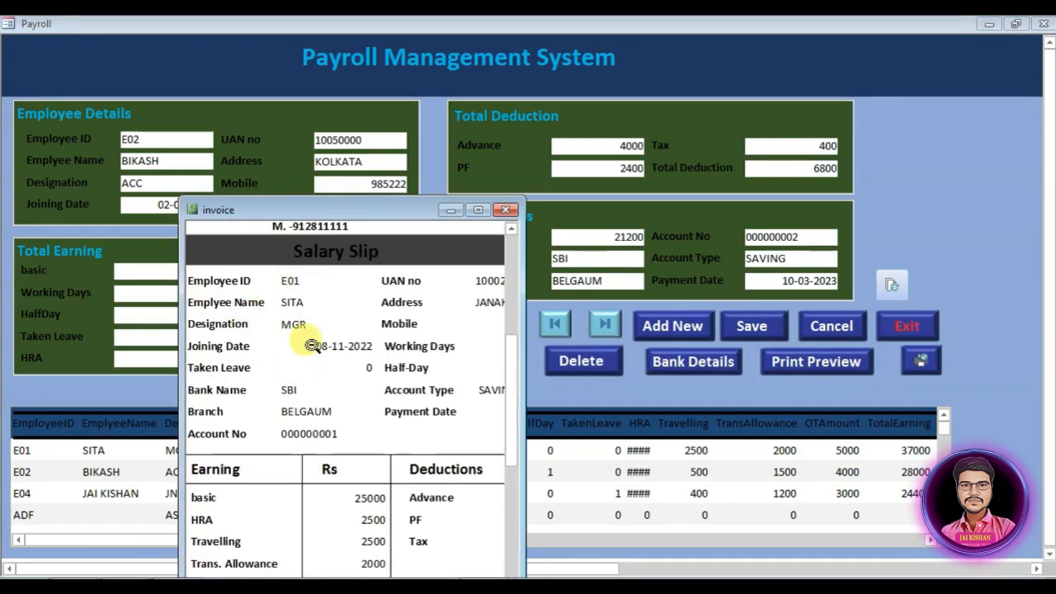
Step: Close the salary slip preview and switch the Payroll form to Design View
click(506, 210)
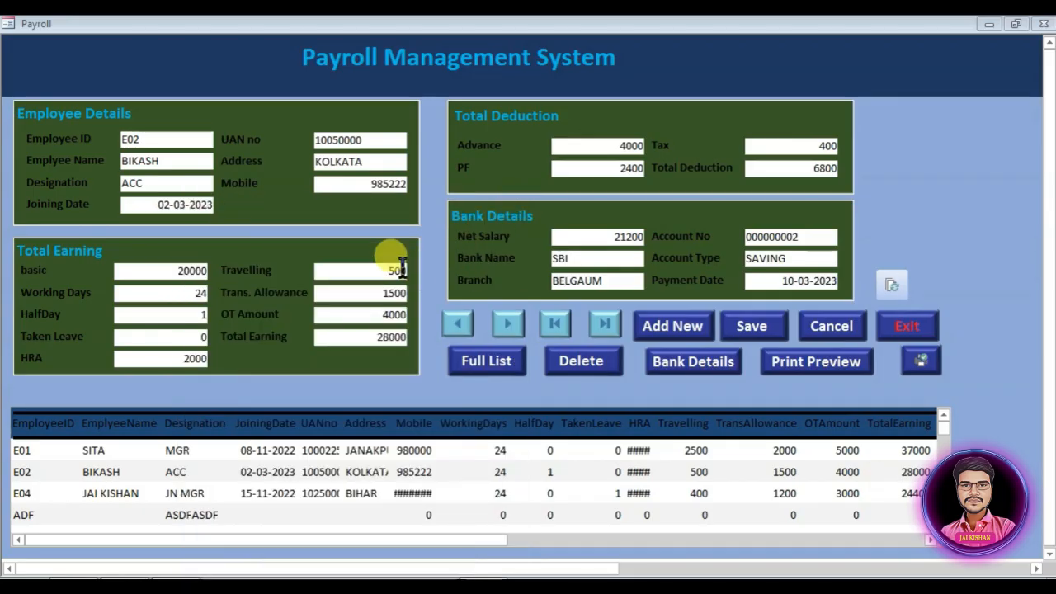
right_click(944, 114)
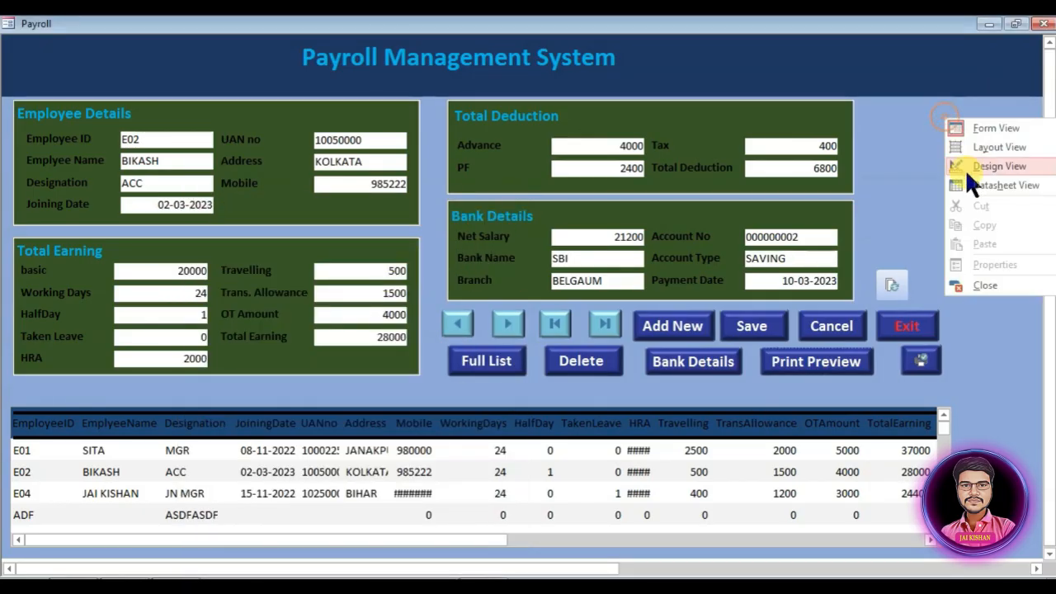
click(985, 163)
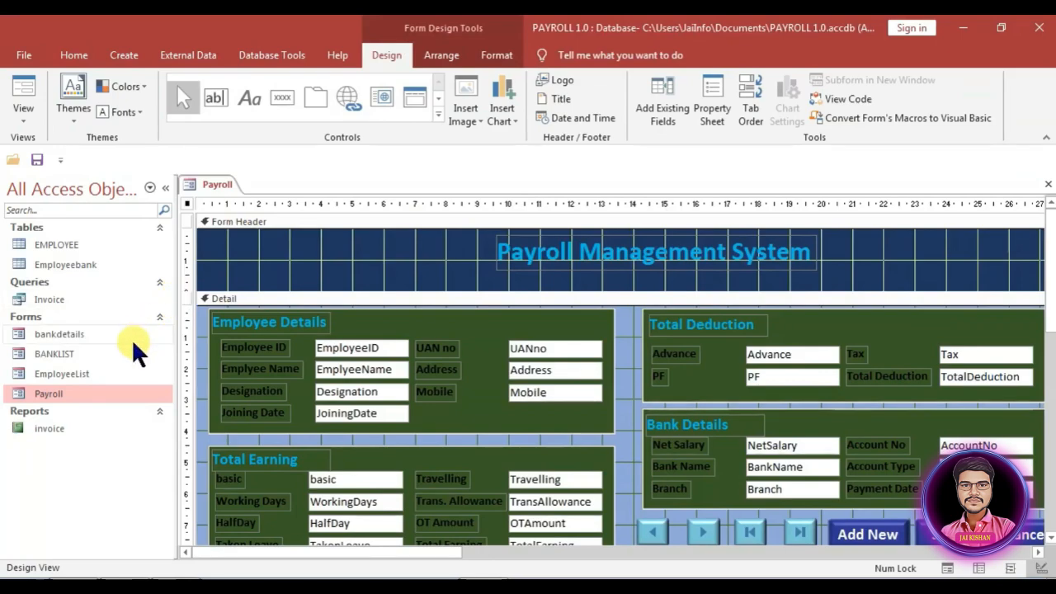
right_click(52, 299)
Step: Add Employeebank's employeeID to the Invoice query grid as a hidden column
click(89, 326)
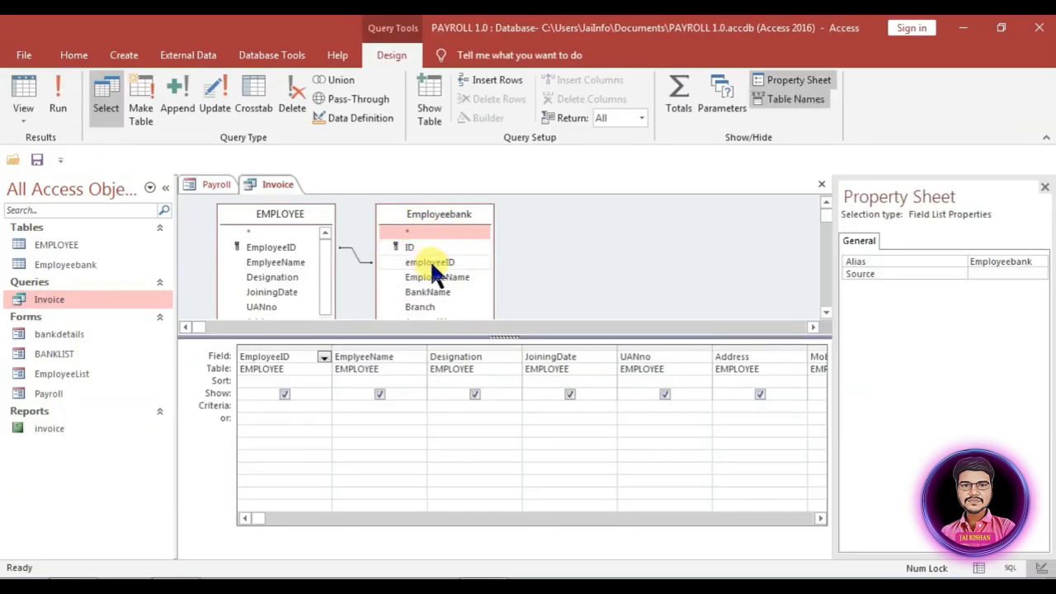
drag(429, 262, 350, 376)
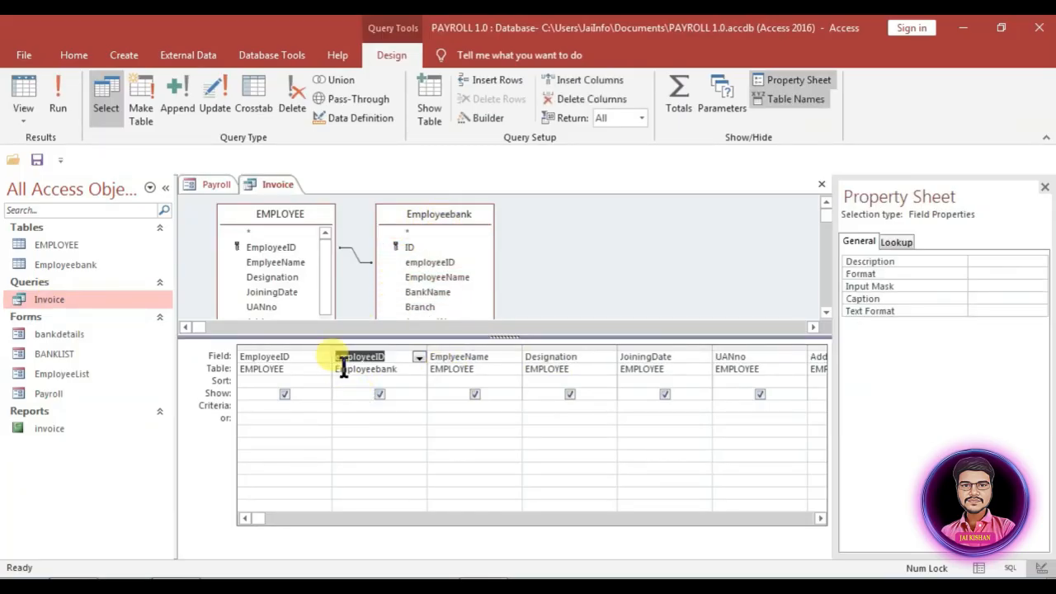
click(376, 391)
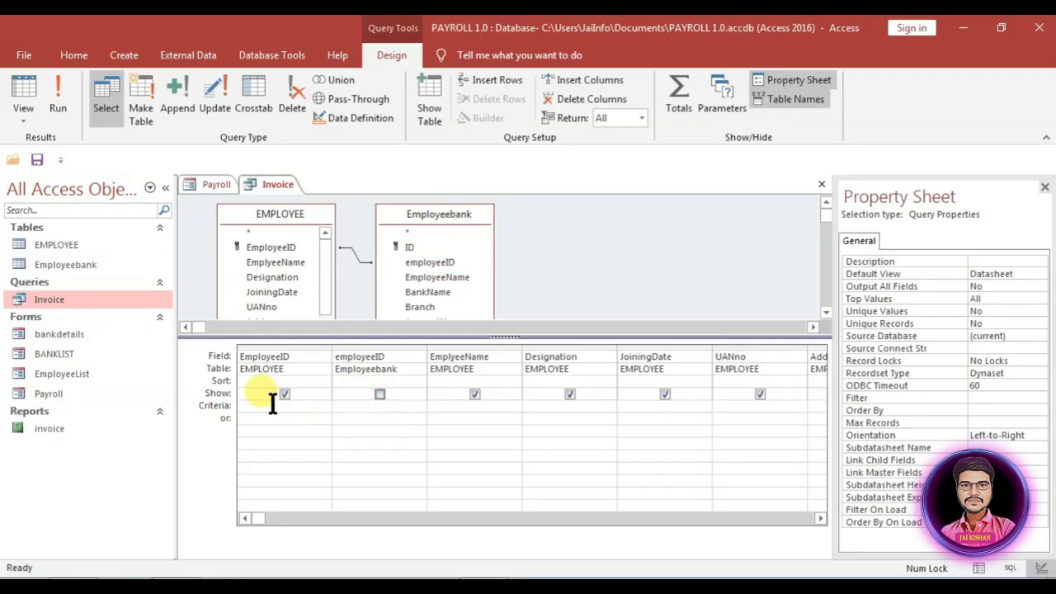
Step: Set its criteria to [Forms]![bankdetails]![employeeID] and close the query design
click(373, 406)
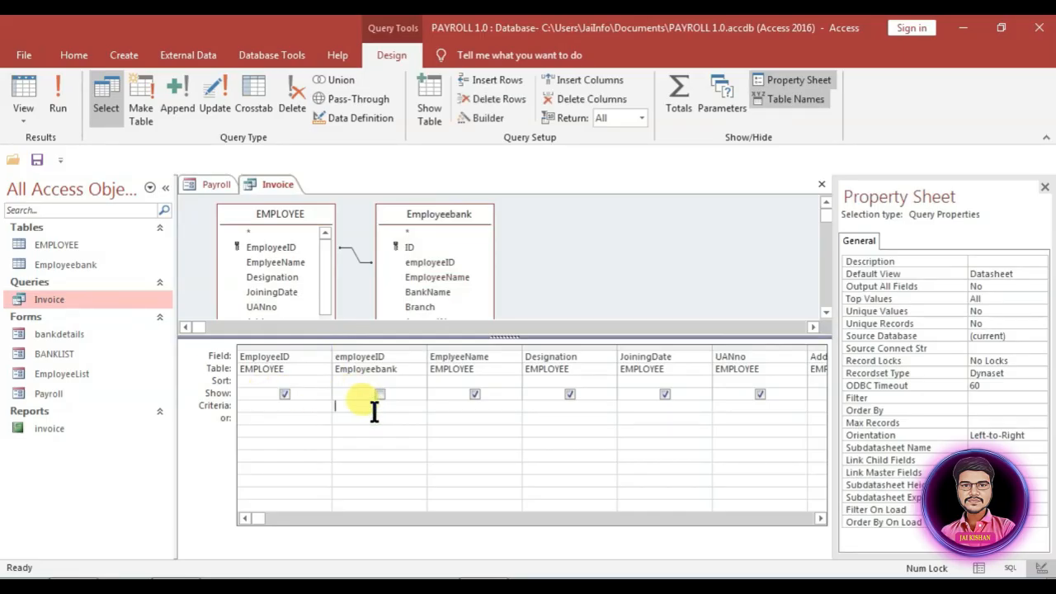
text(for)
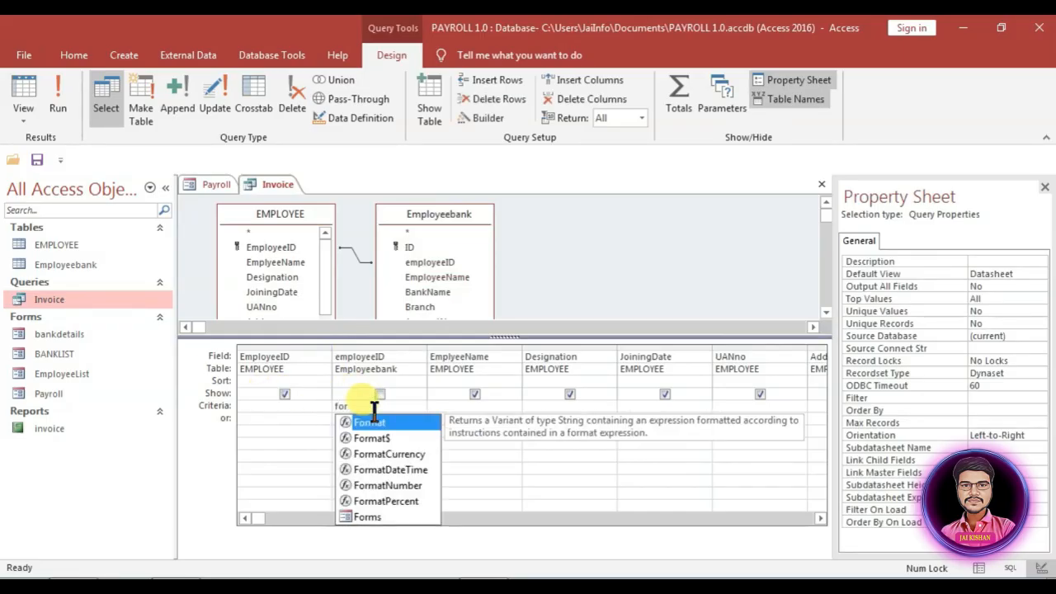
text(ms)
key(Tab)
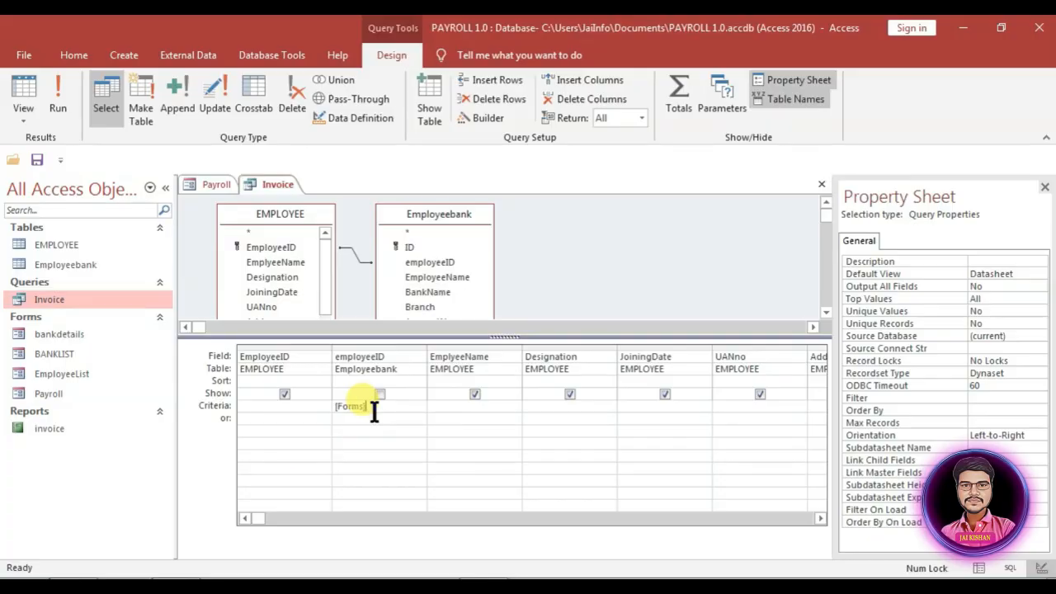
text(!)
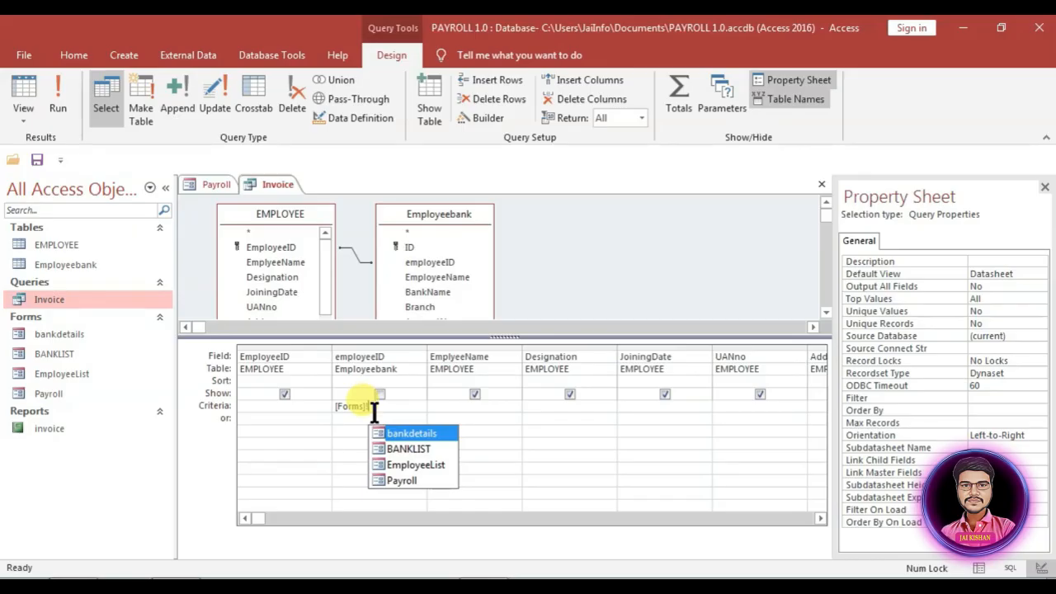
key(Tab)
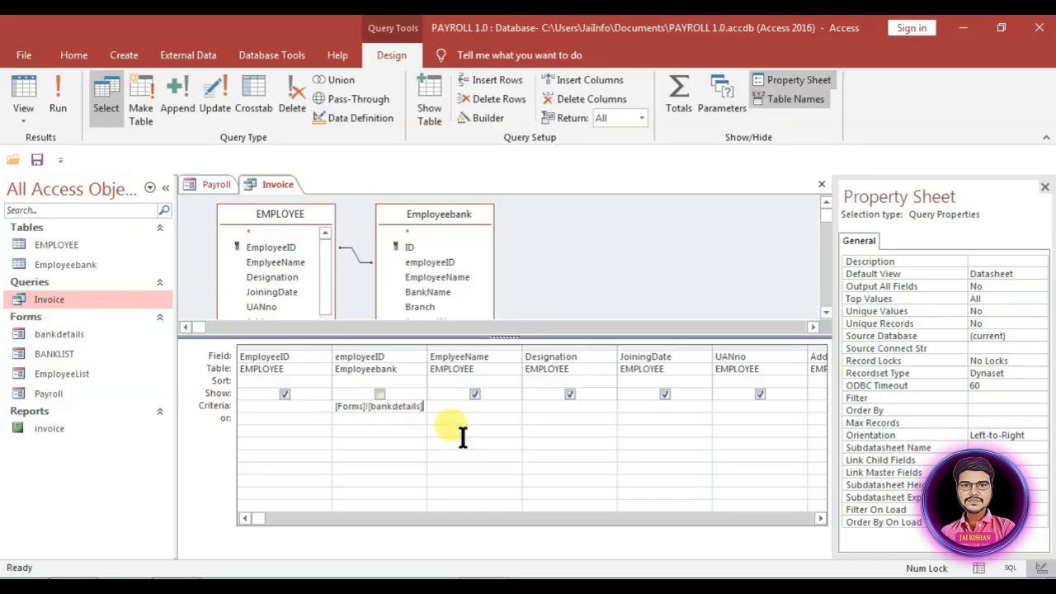
text(!)
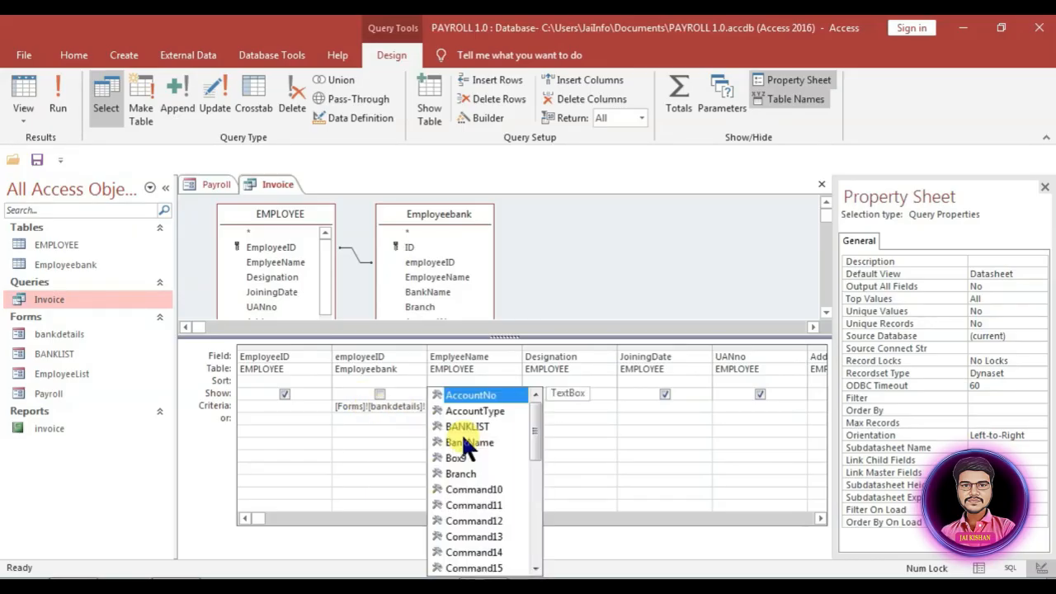
text(em)
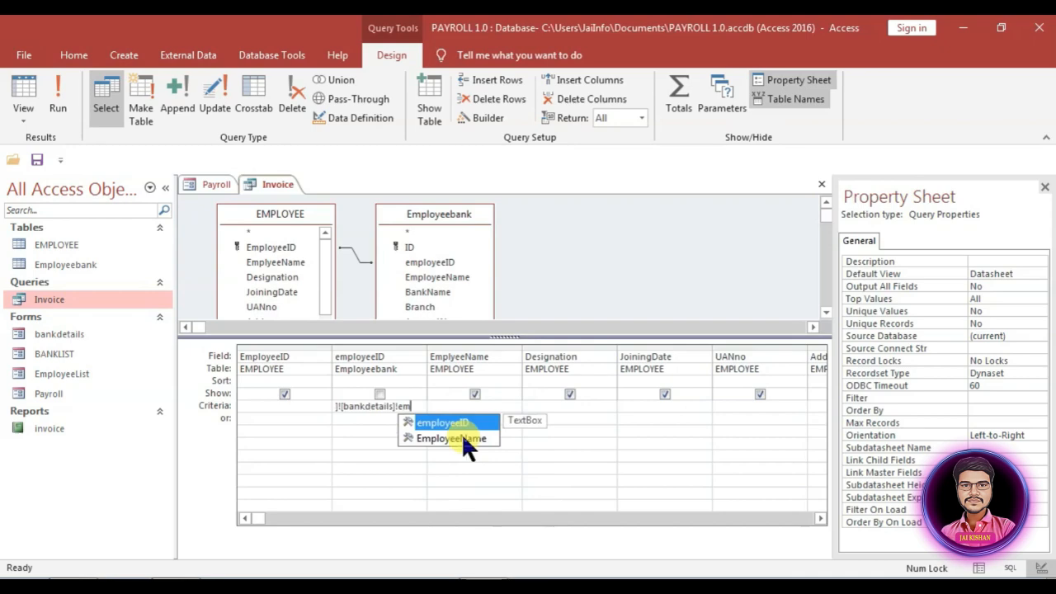
key(Tab)
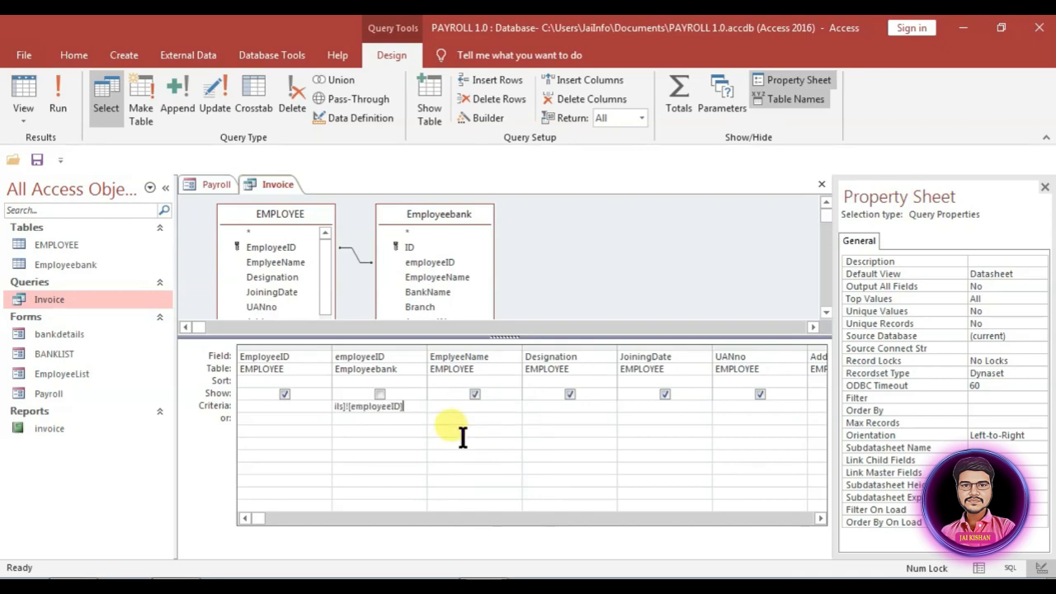
right_click(407, 406)
click(443, 528)
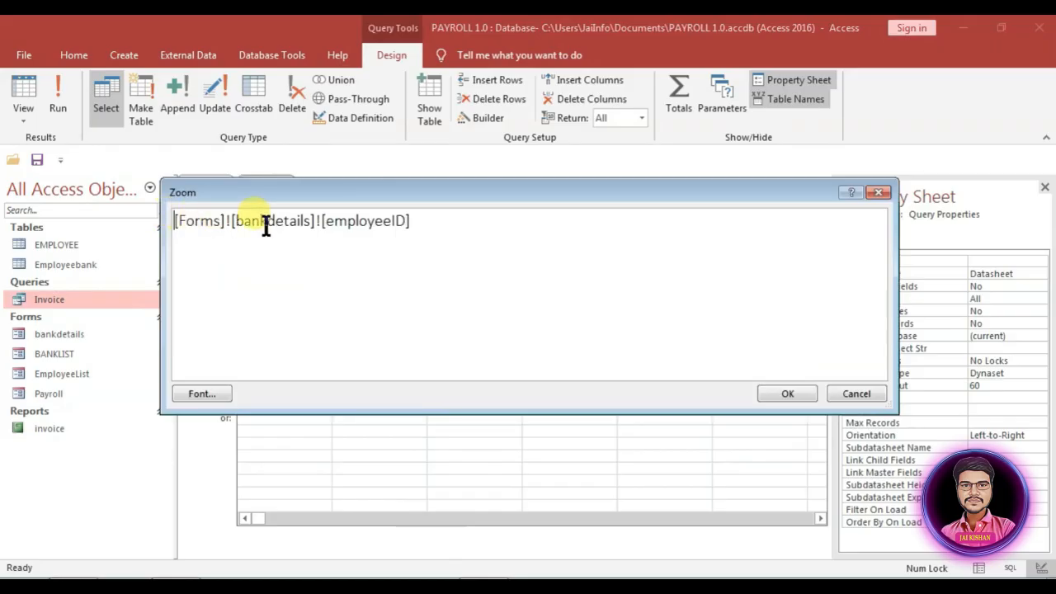
click(787, 394)
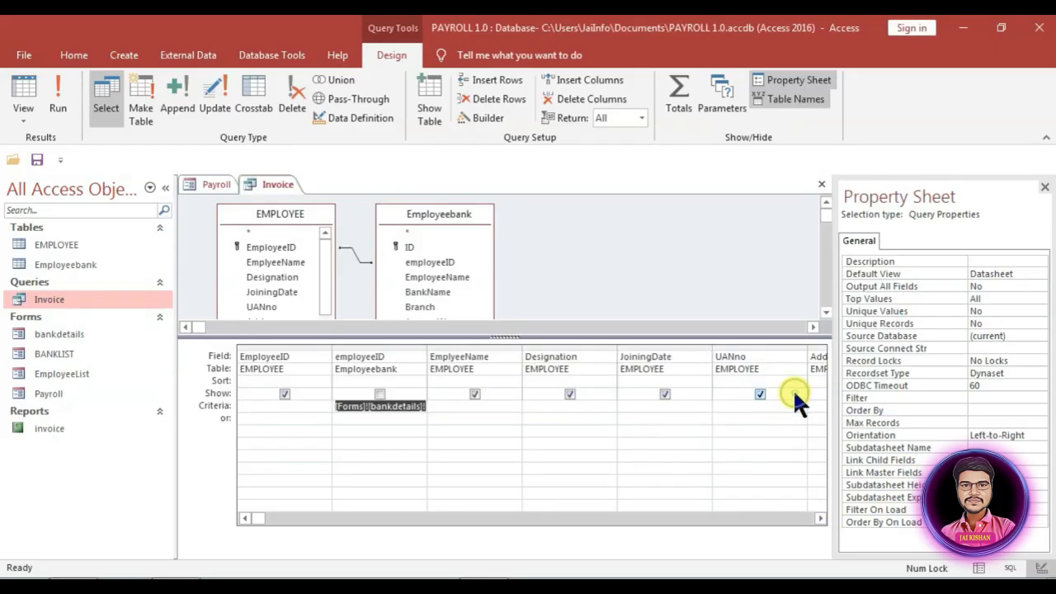
key(Left)
key(ctrl+w)
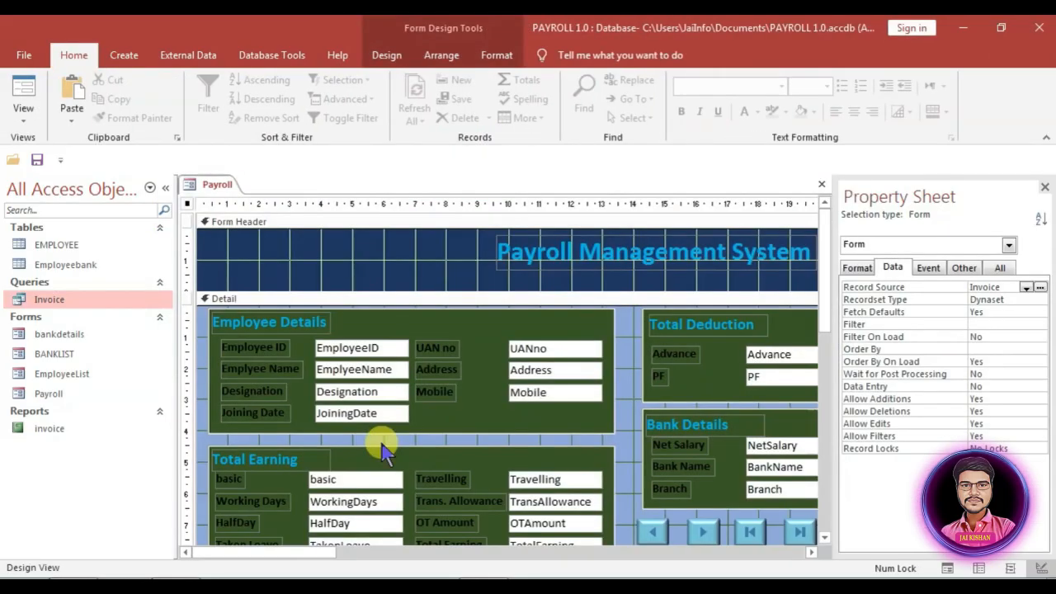
Step: Close the Payroll design, open the bankdetails form and select employee E02
key(ctrl+w)
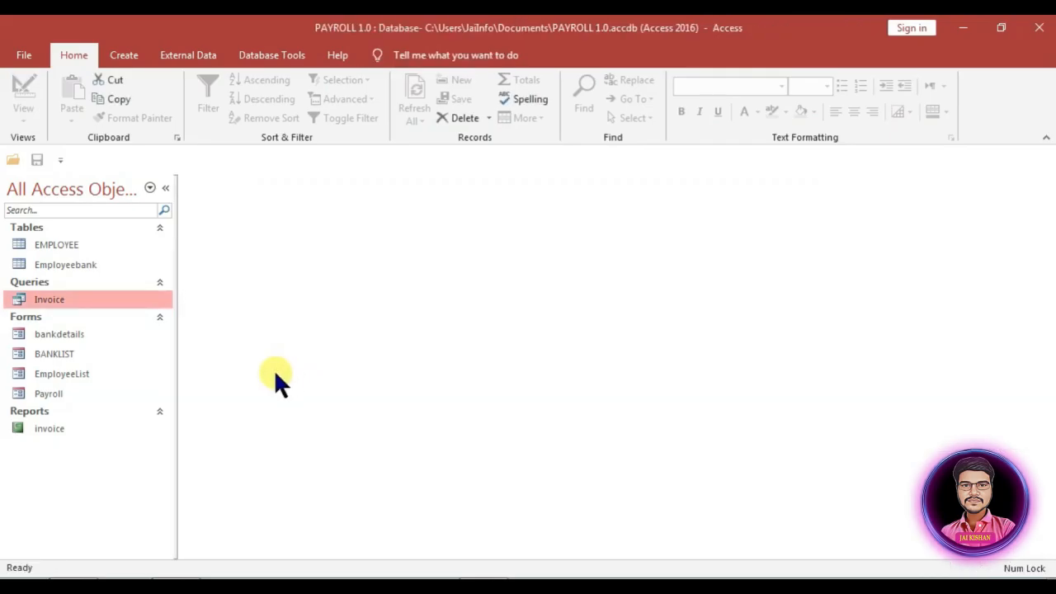
double_click(58, 343)
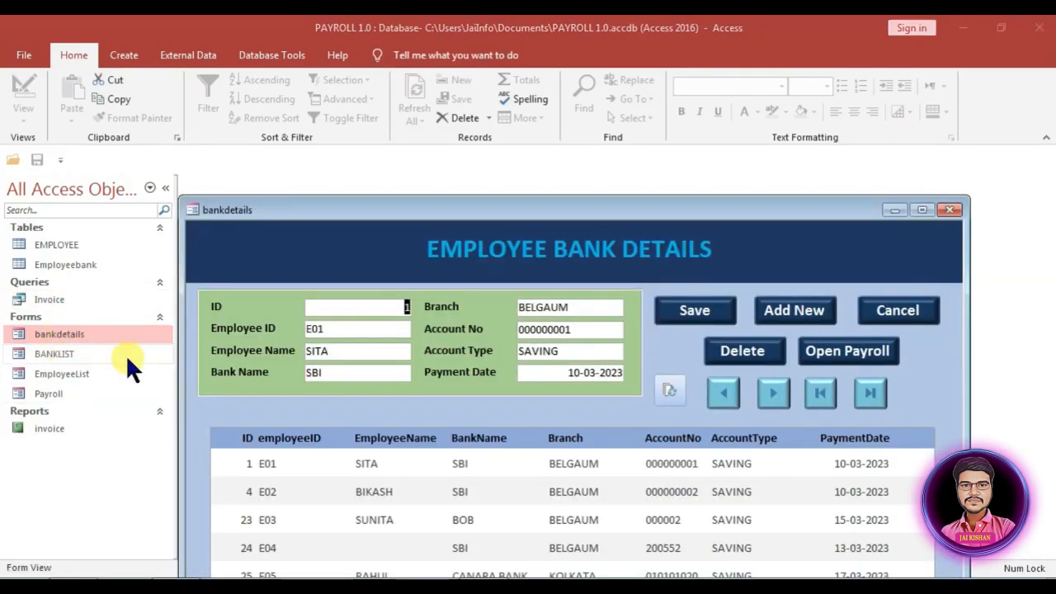
drag(530, 207, 499, 111)
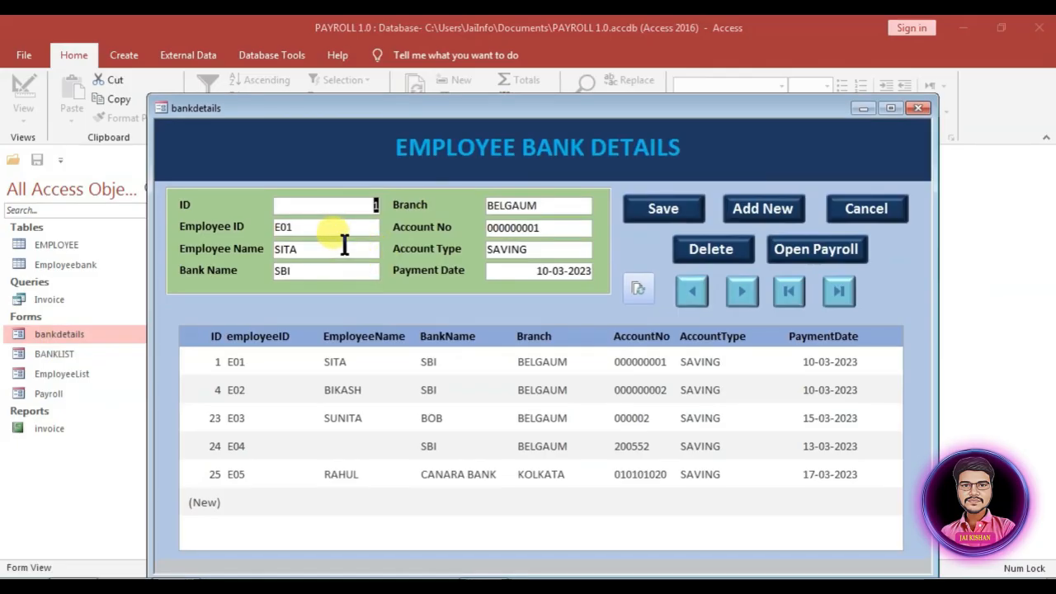
click(742, 288)
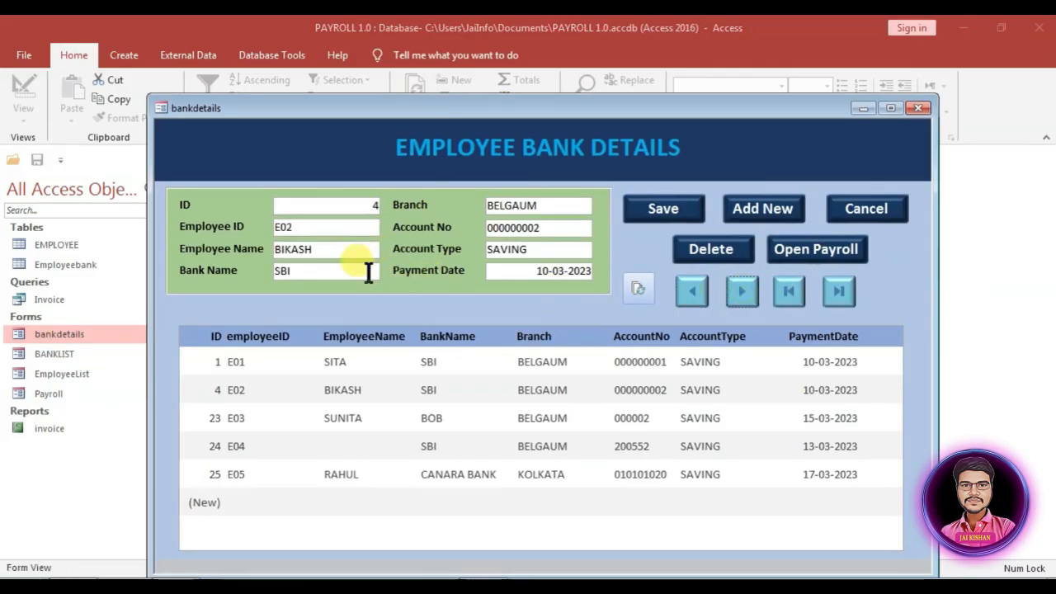
click(810, 252)
Step: Open E02's Payroll form, preview its salary slip and test the record navigation buttons
click(806, 251)
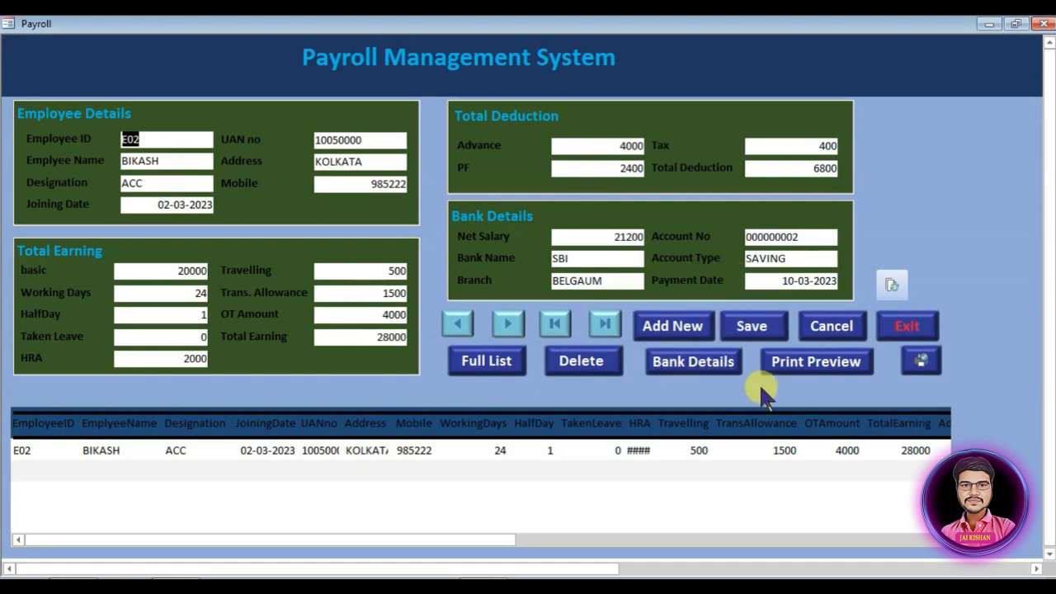
click(850, 372)
click(280, 350)
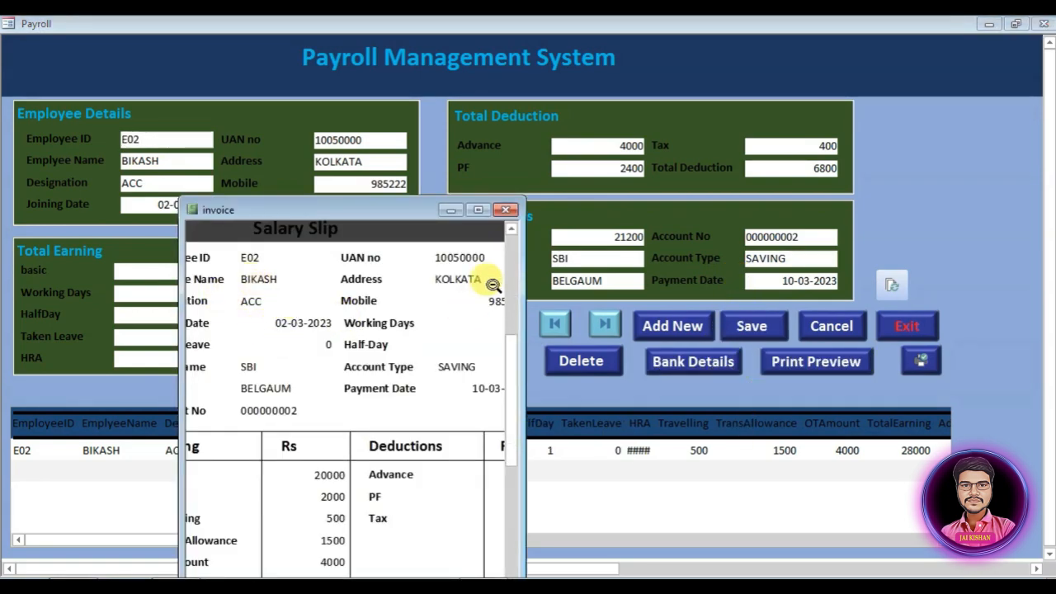
click(509, 212)
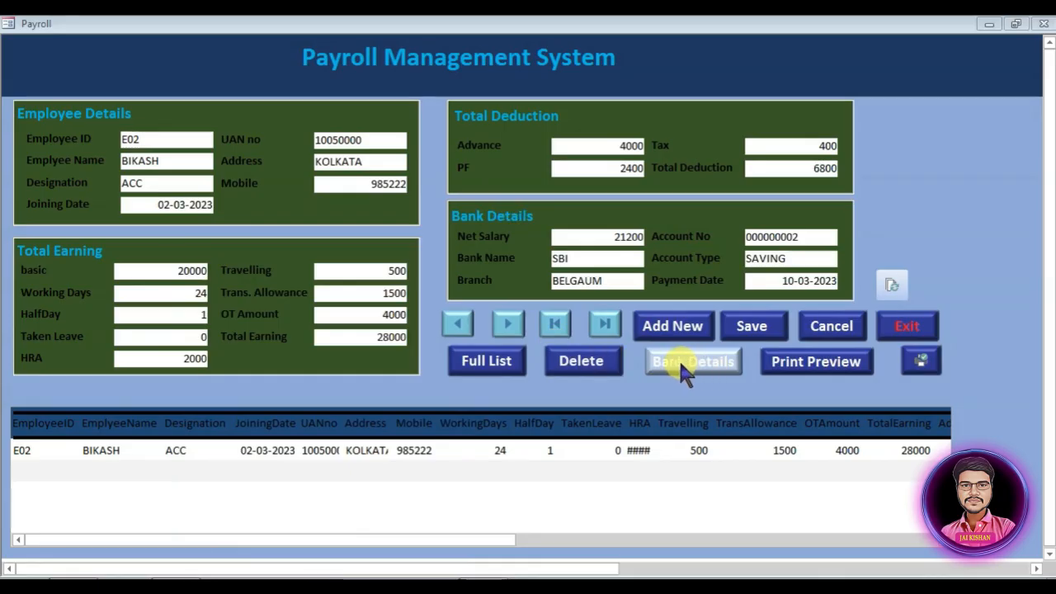
click(457, 324)
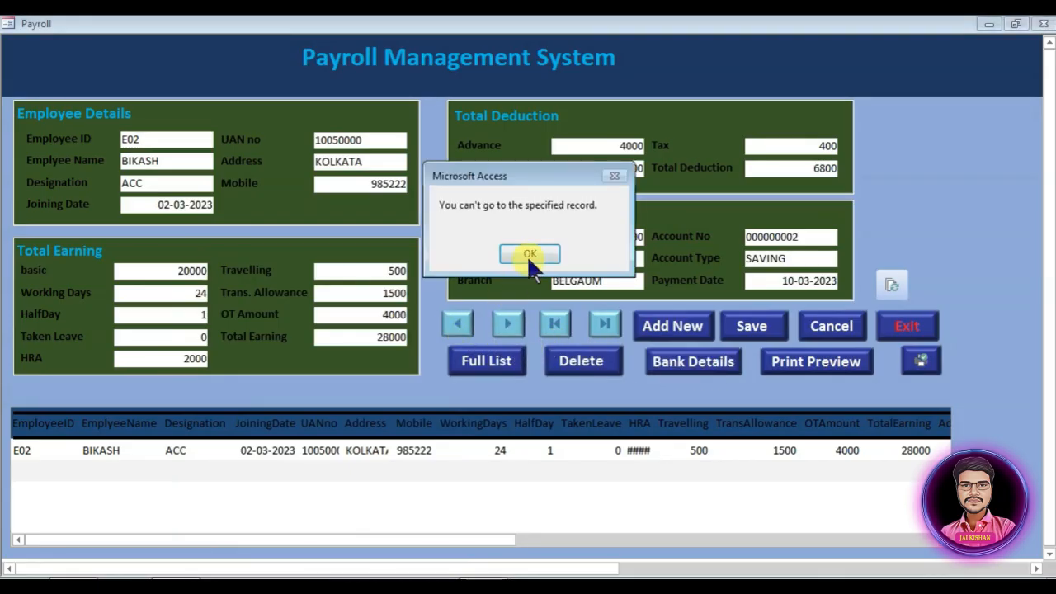
click(530, 257)
click(507, 323)
click(605, 324)
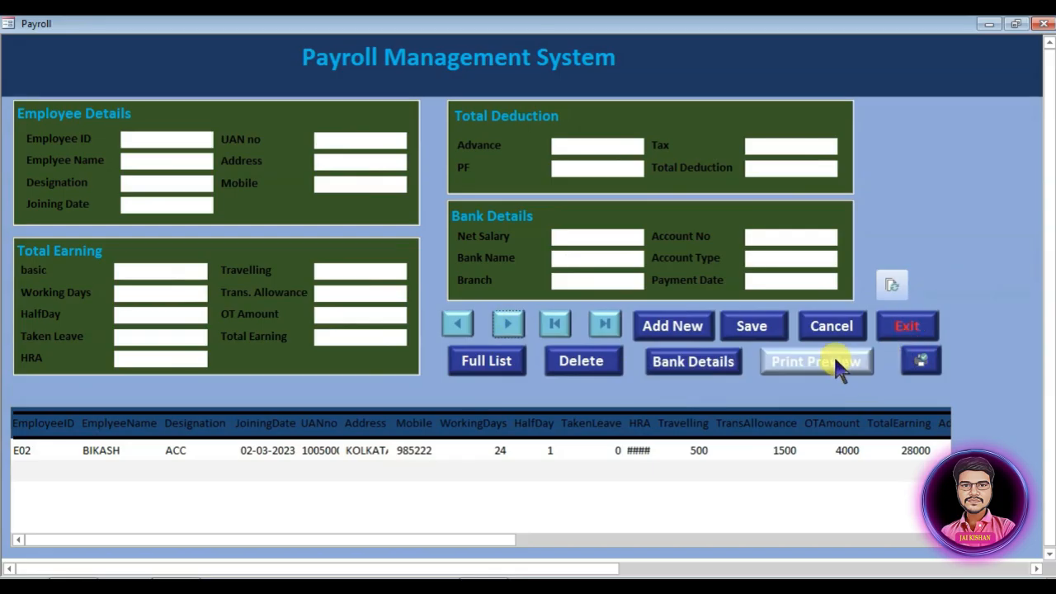
Step: Select employee E01 in bank details, open its Payroll form and preview the slip
click(693, 365)
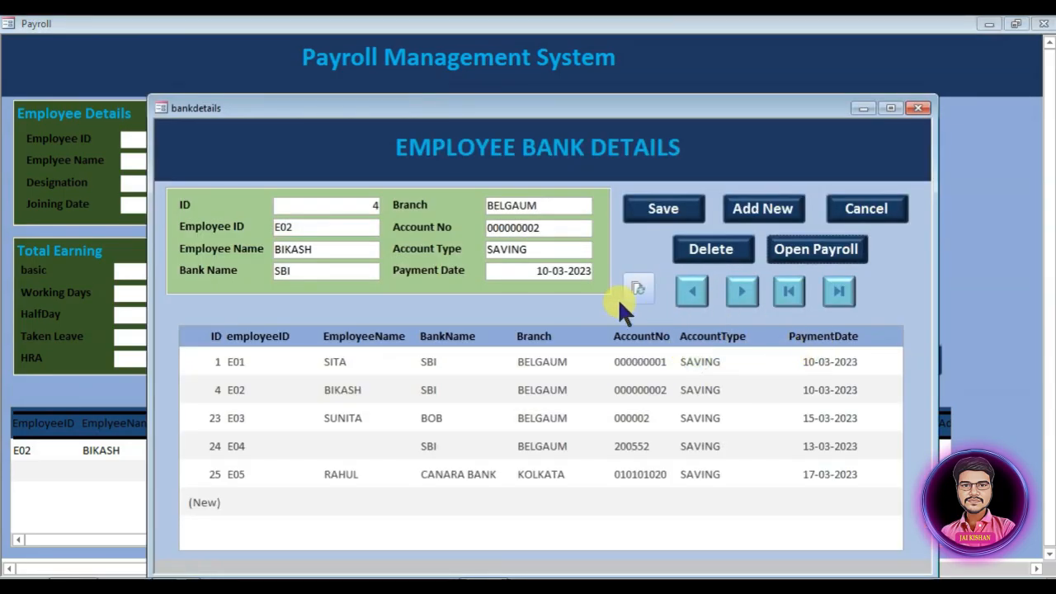
click(695, 290)
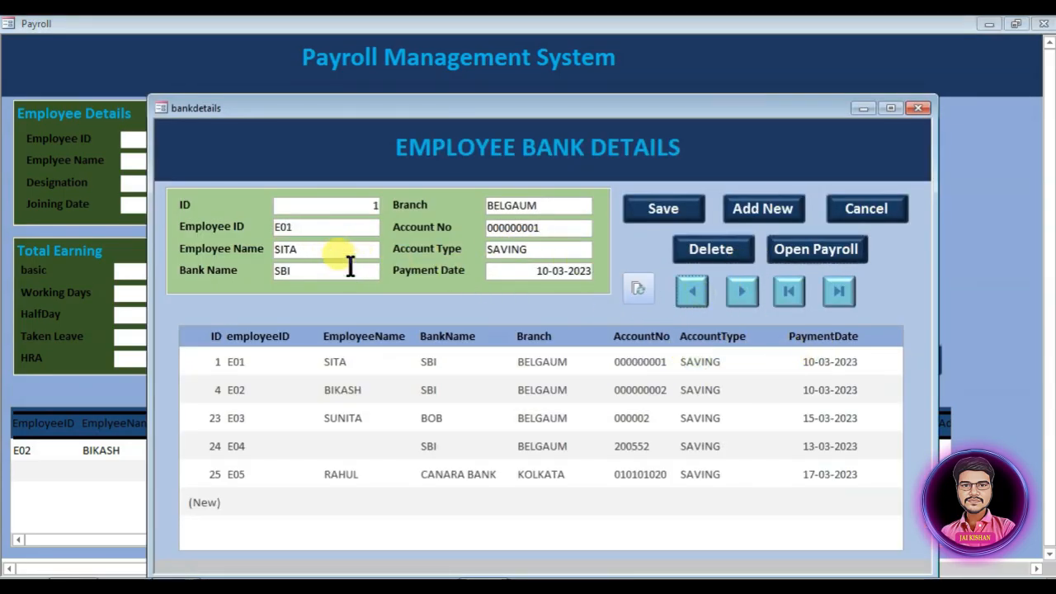
click(780, 244)
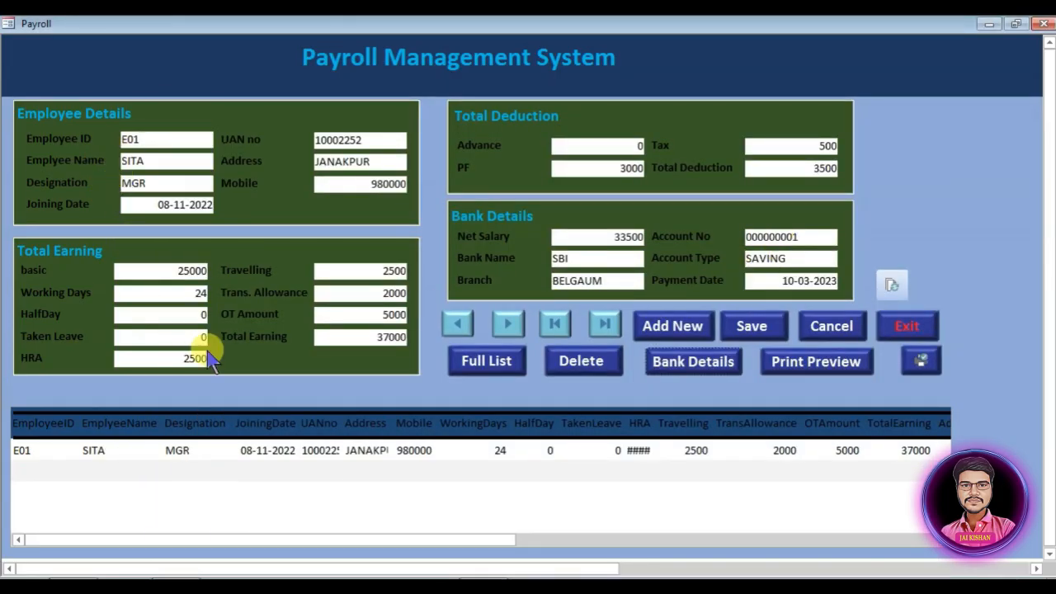
click(836, 369)
click(281, 347)
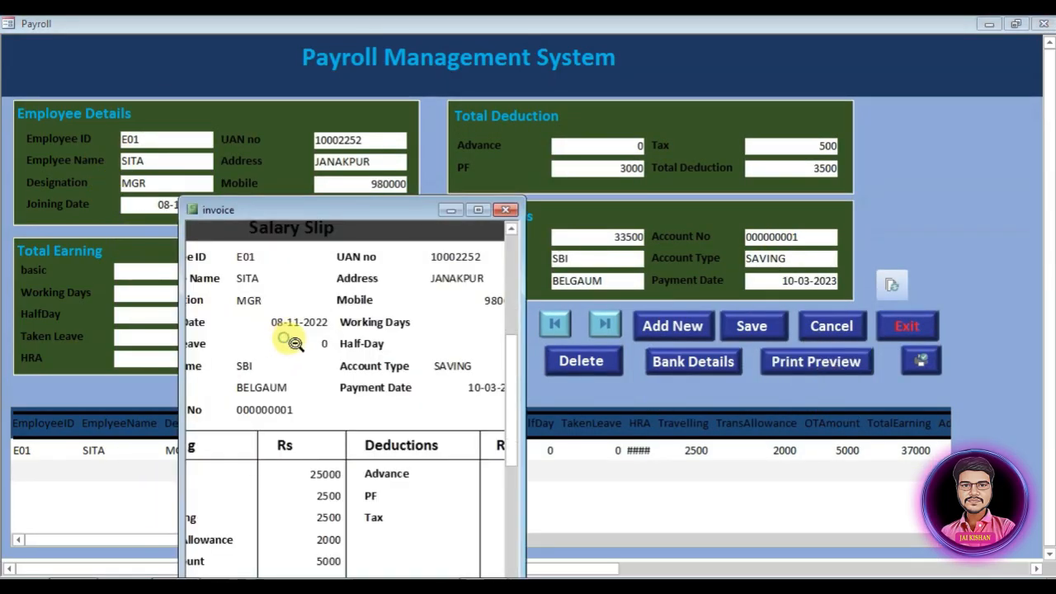
click(506, 210)
Step: Advance bank details to employee E03, open its Payroll form and show the full list
click(685, 362)
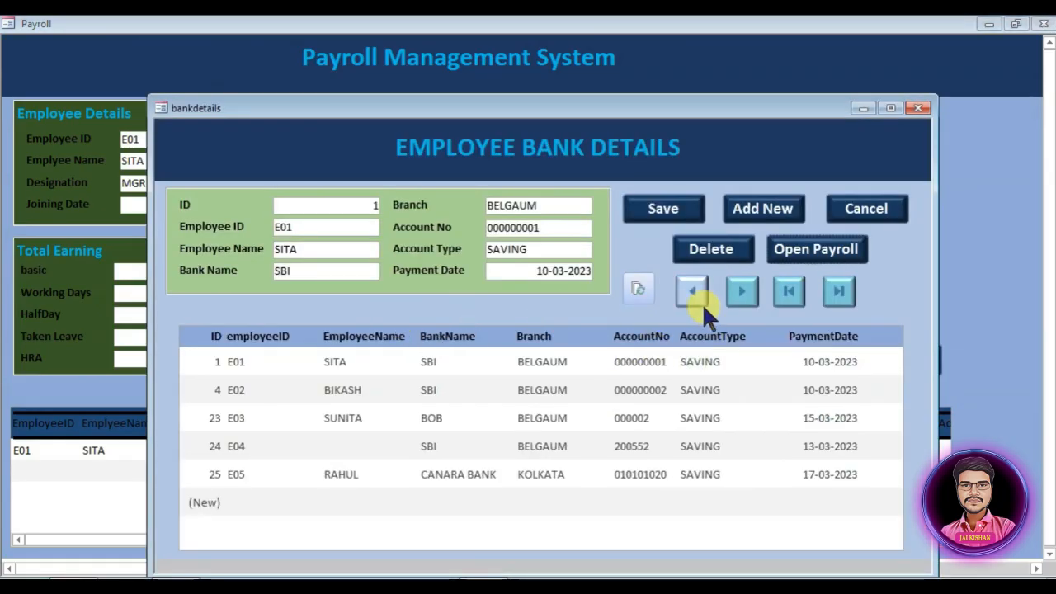
click(741, 291)
click(741, 290)
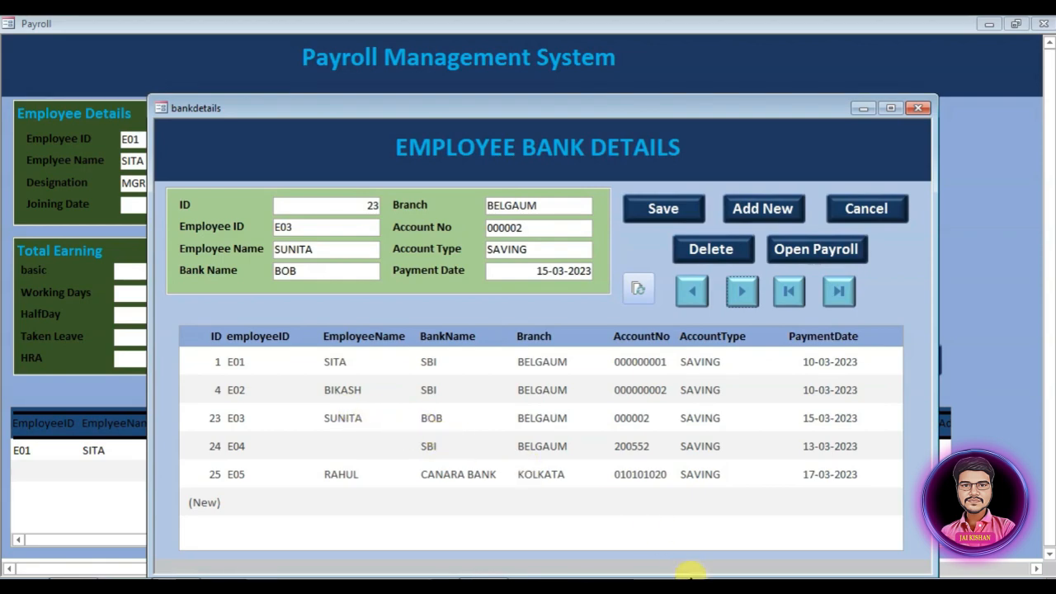
click(819, 249)
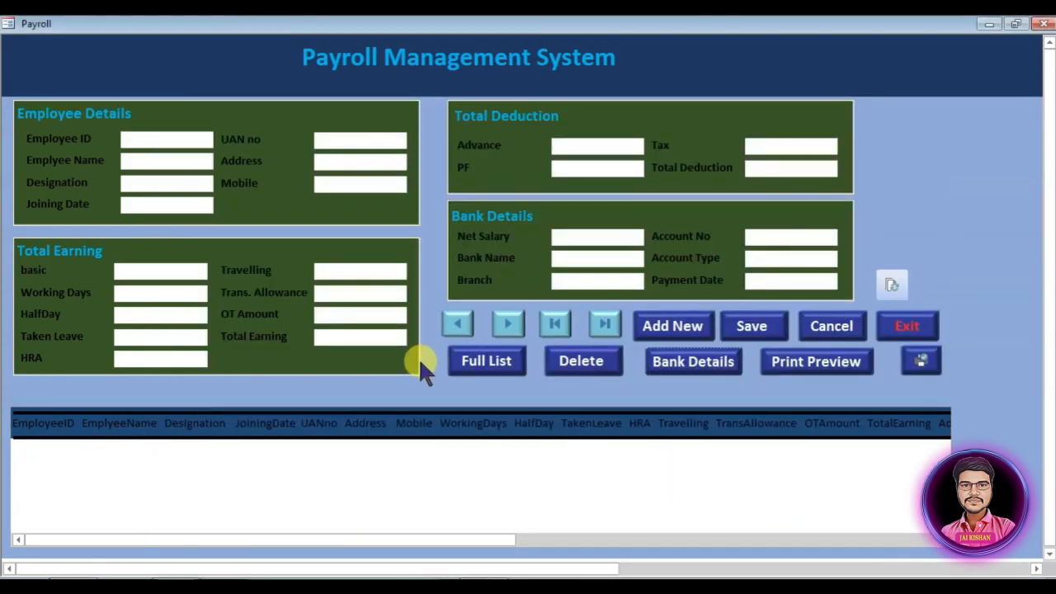
click(450, 361)
Step: Choose employee E05 in bank details, open its Payroll form and print the salary slip
click(704, 361)
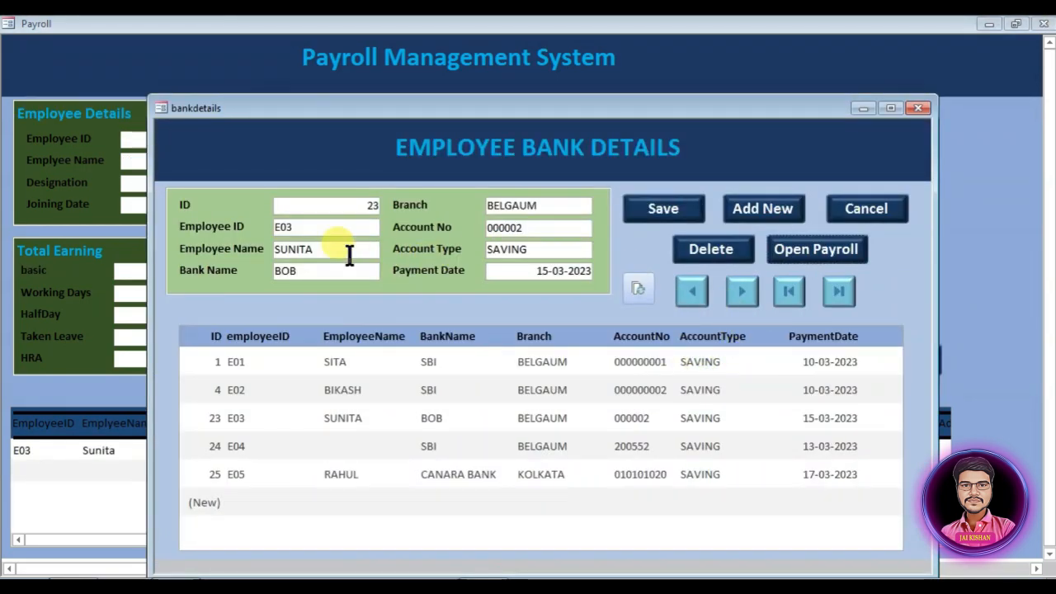
double_click(734, 292)
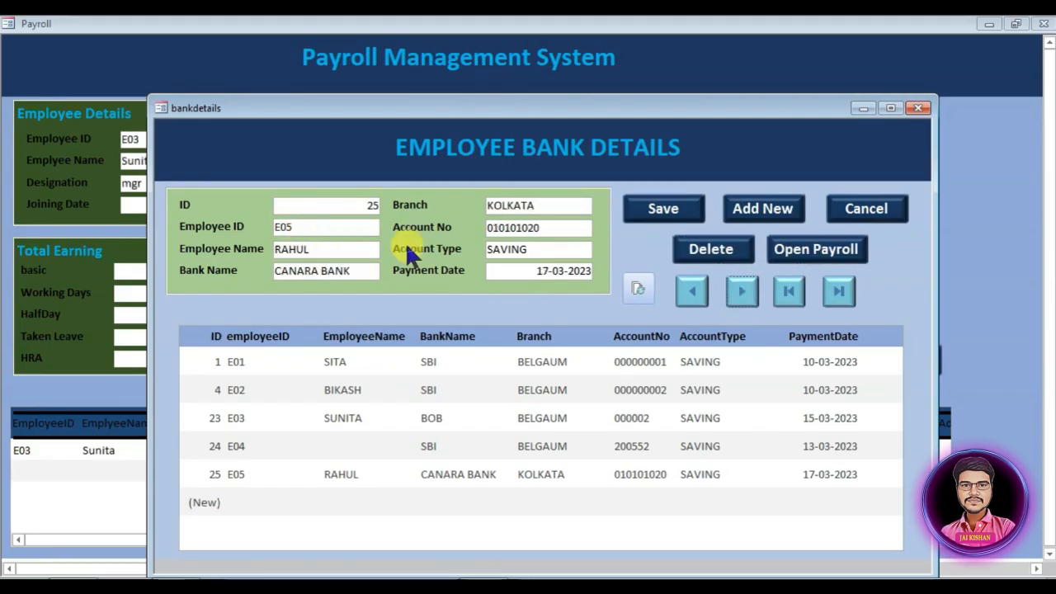
click(815, 250)
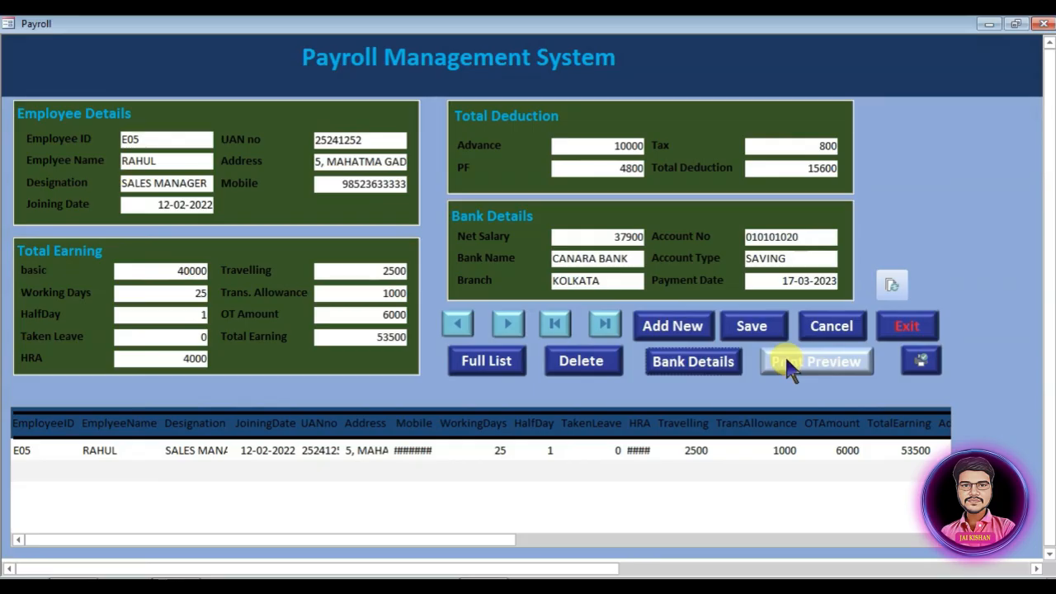
click(919, 365)
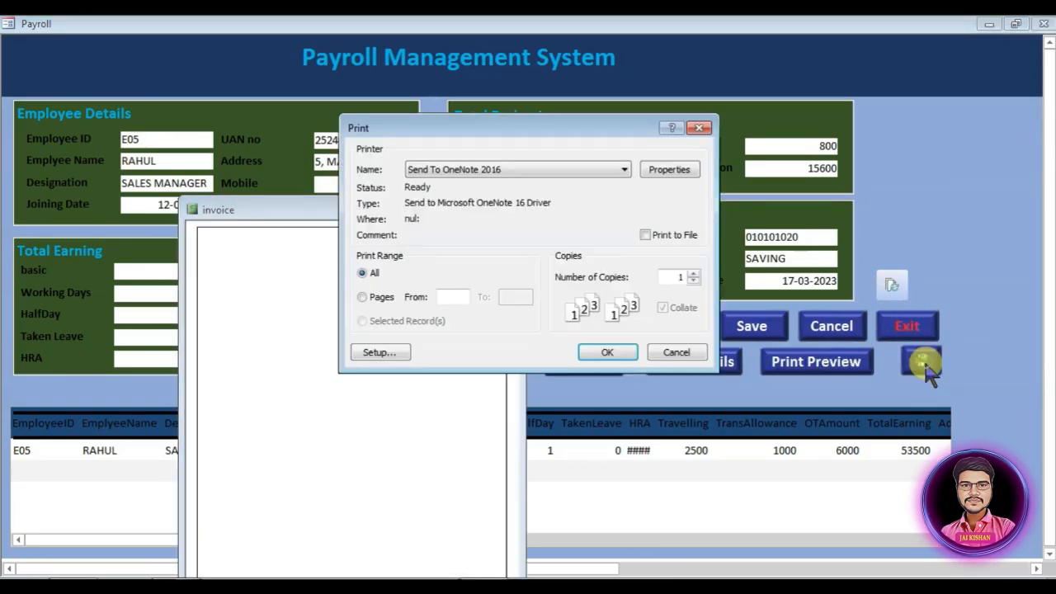
click(593, 345)
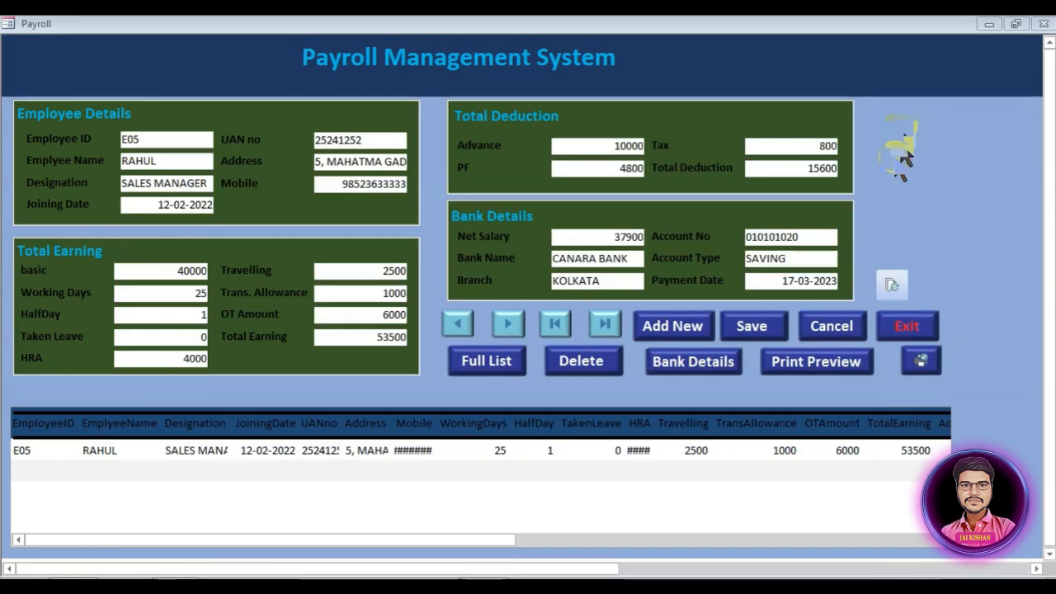
Step: Switch Payroll to Design View and set the startup Display Form to bankdetails
right_click(896, 149)
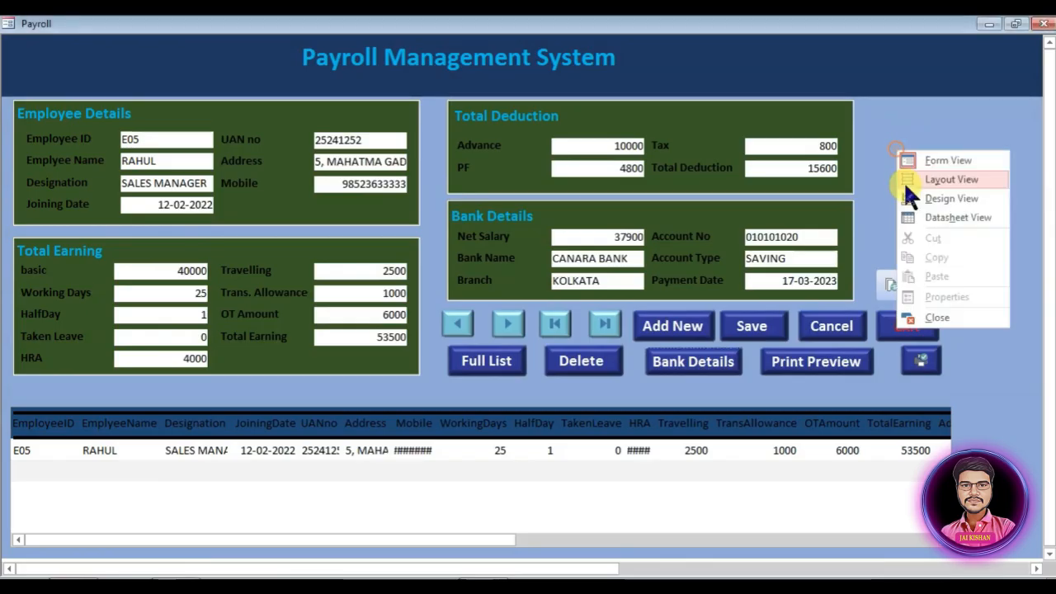
click(924, 198)
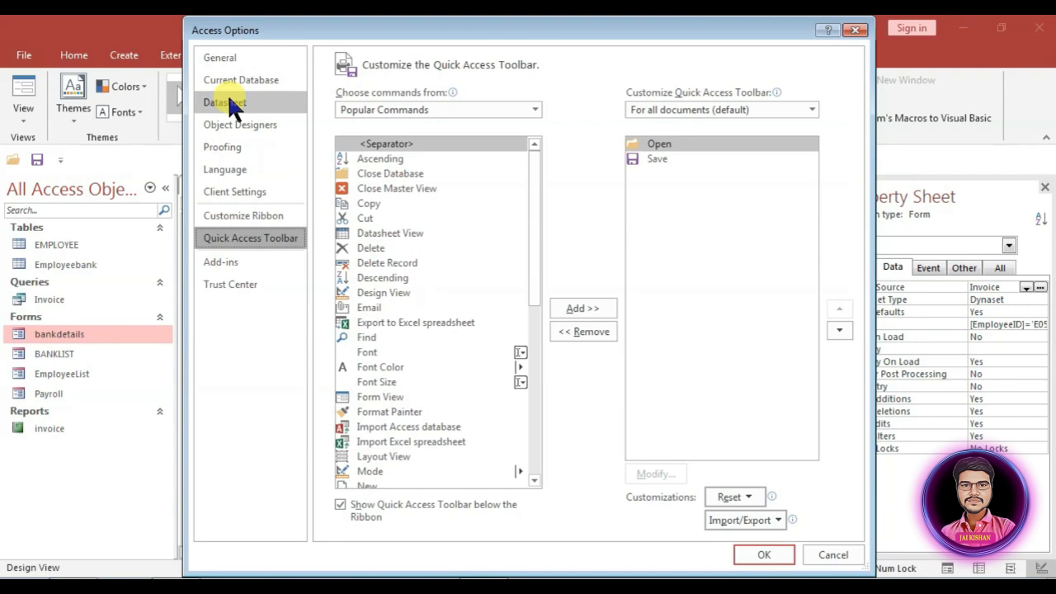
click(238, 82)
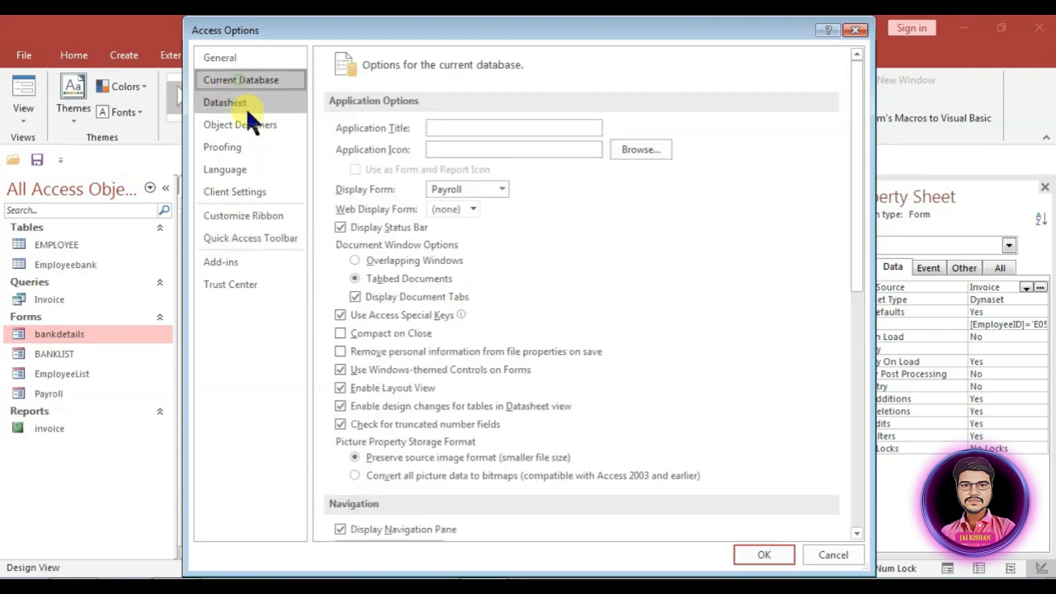
click(479, 188)
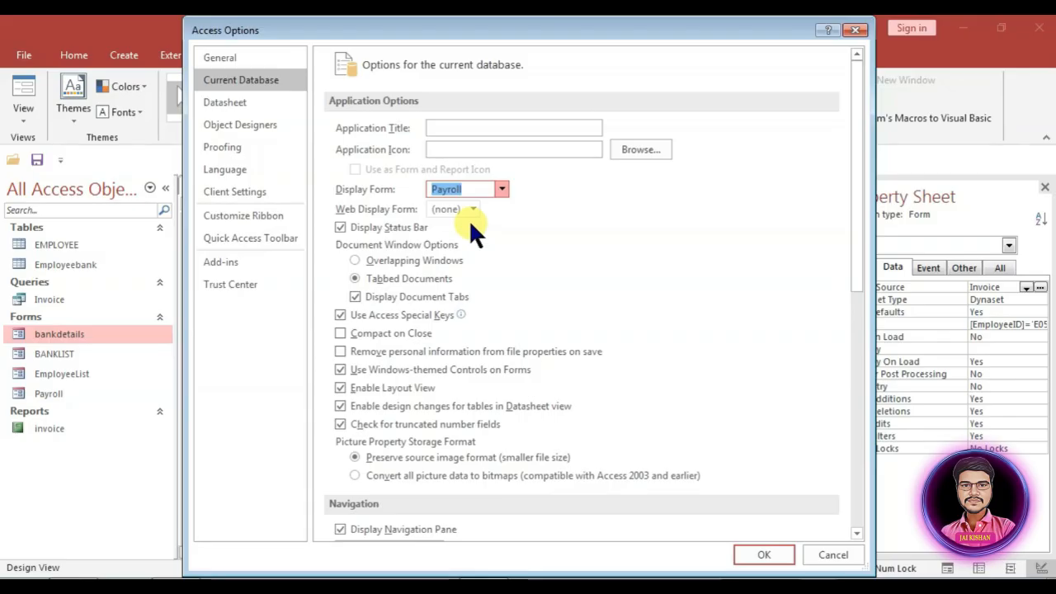
text(bankdetails)
click(755, 557)
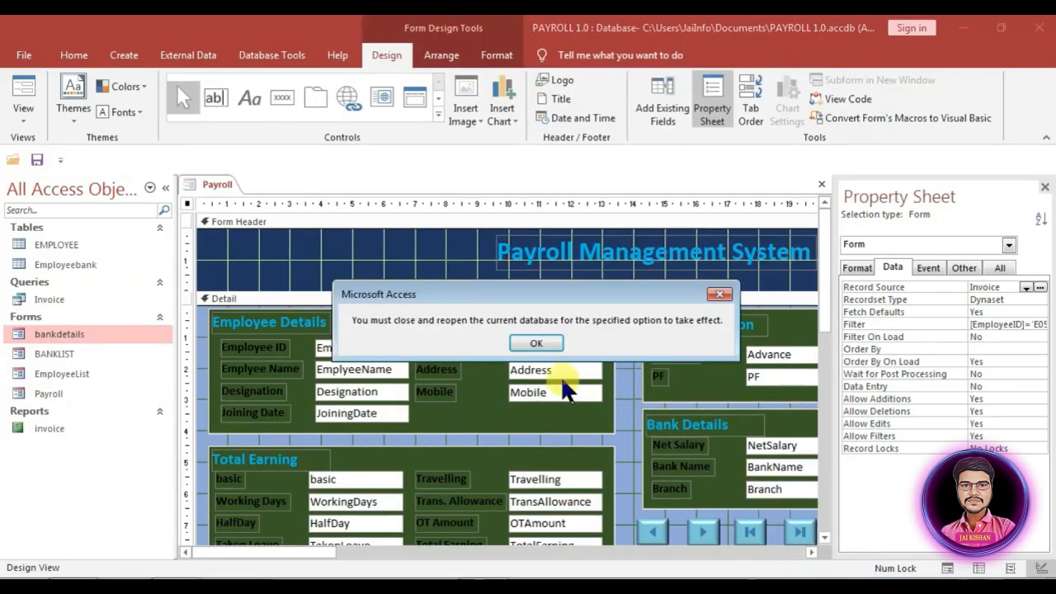
click(532, 342)
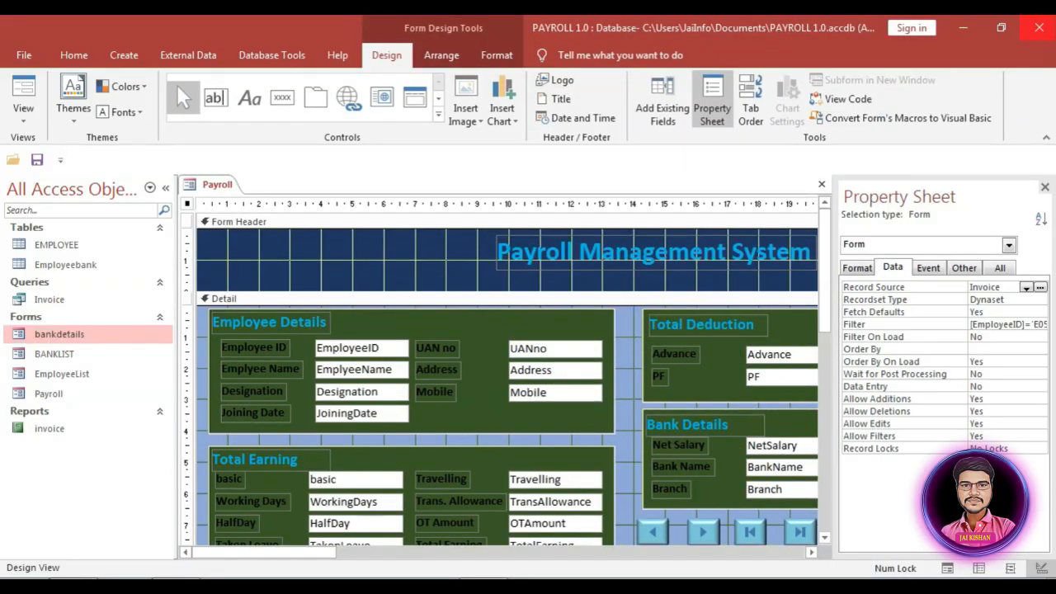